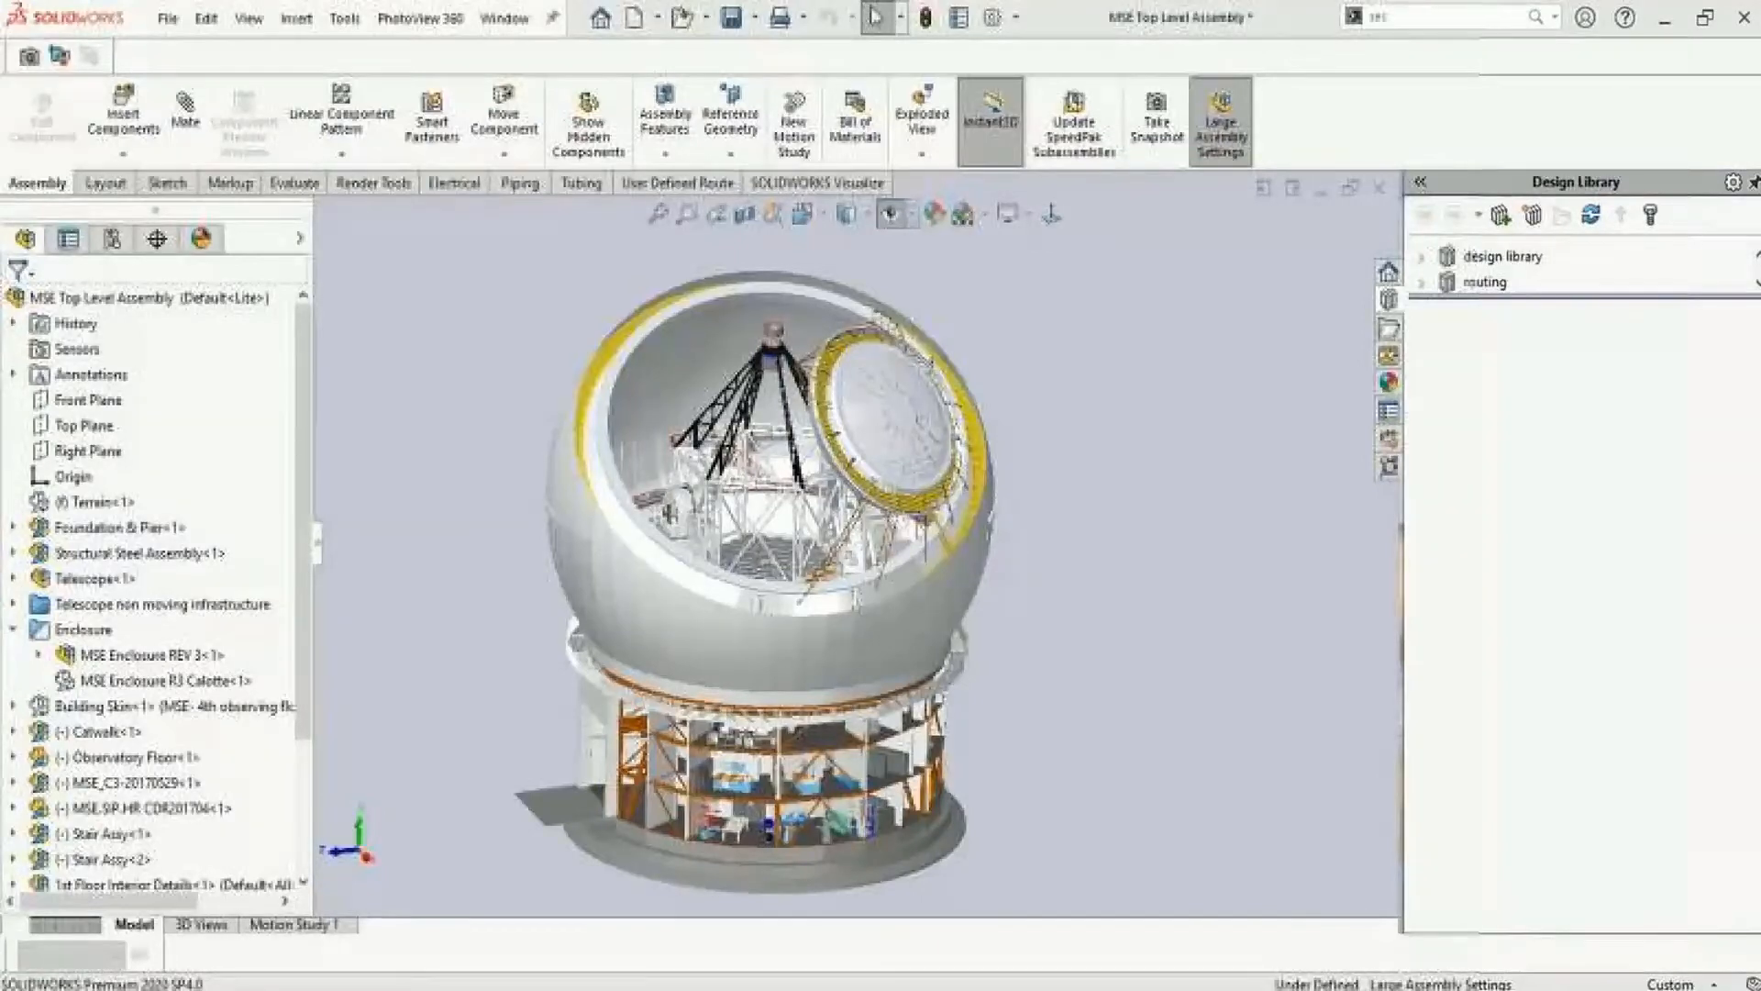
# Open the MSE Enclosure REV 3 subassembly from the Enclosure folder in its own window
pyautogui.scroll(-3, 156, 587)
pyautogui.scroll(2, 156, 587)
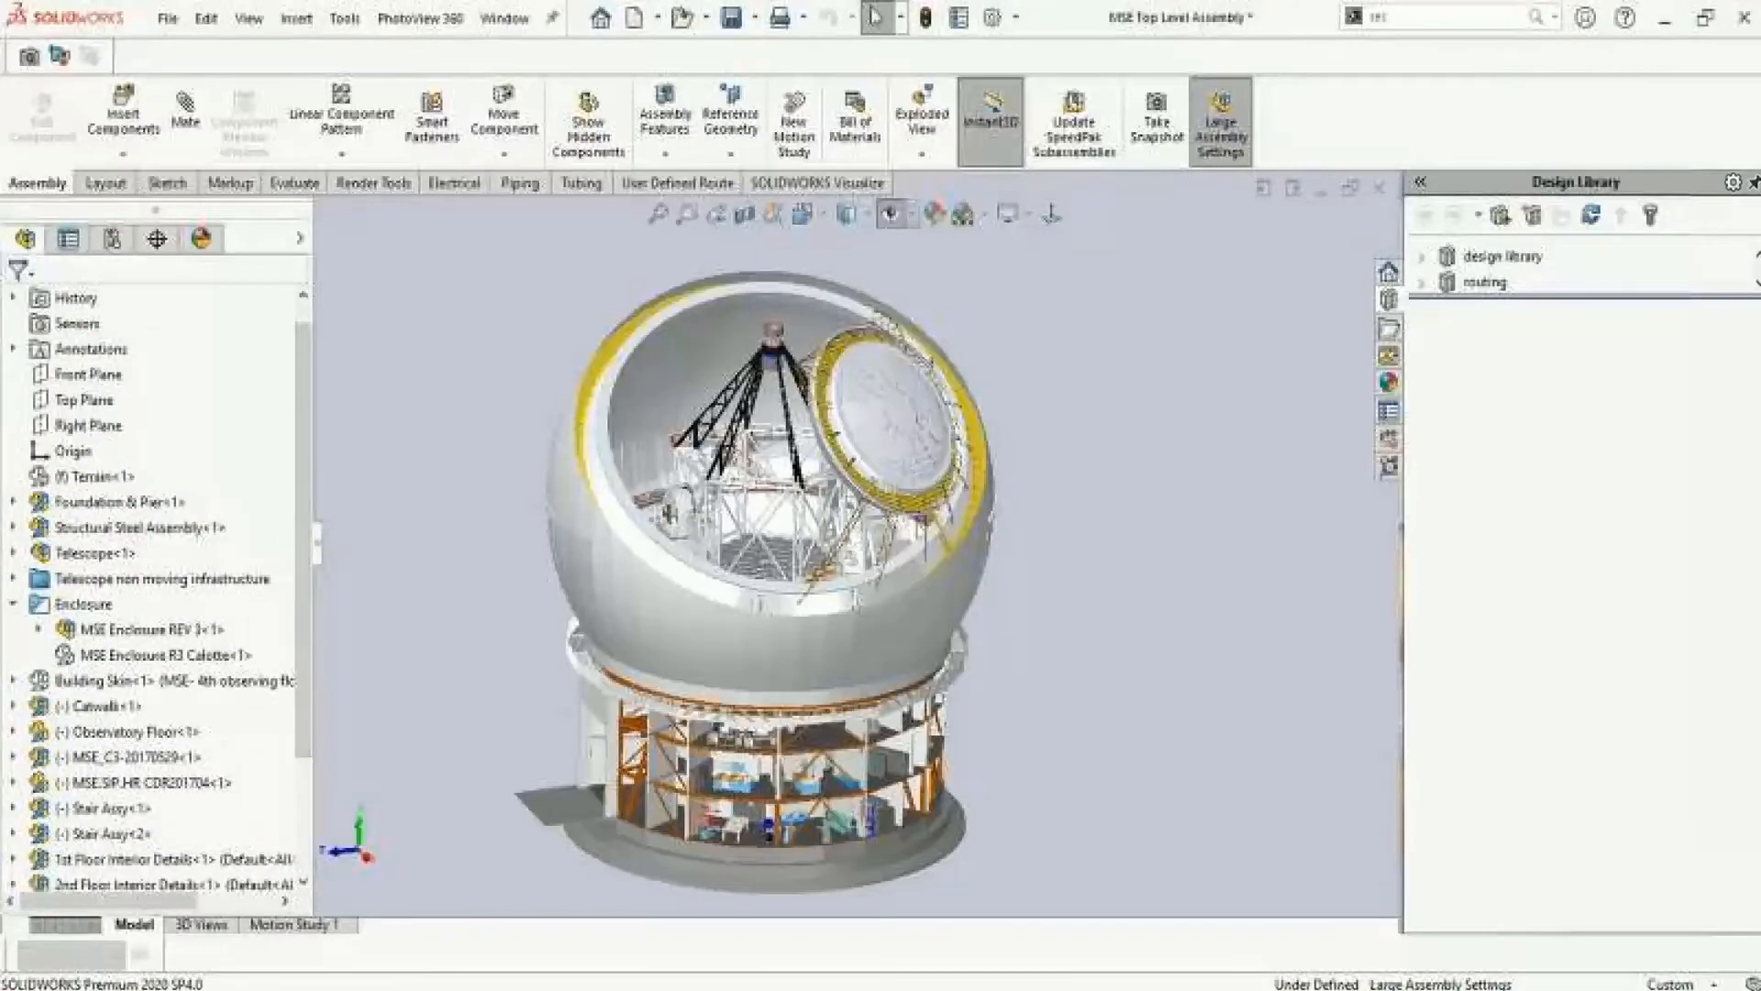
pyautogui.click(151, 629)
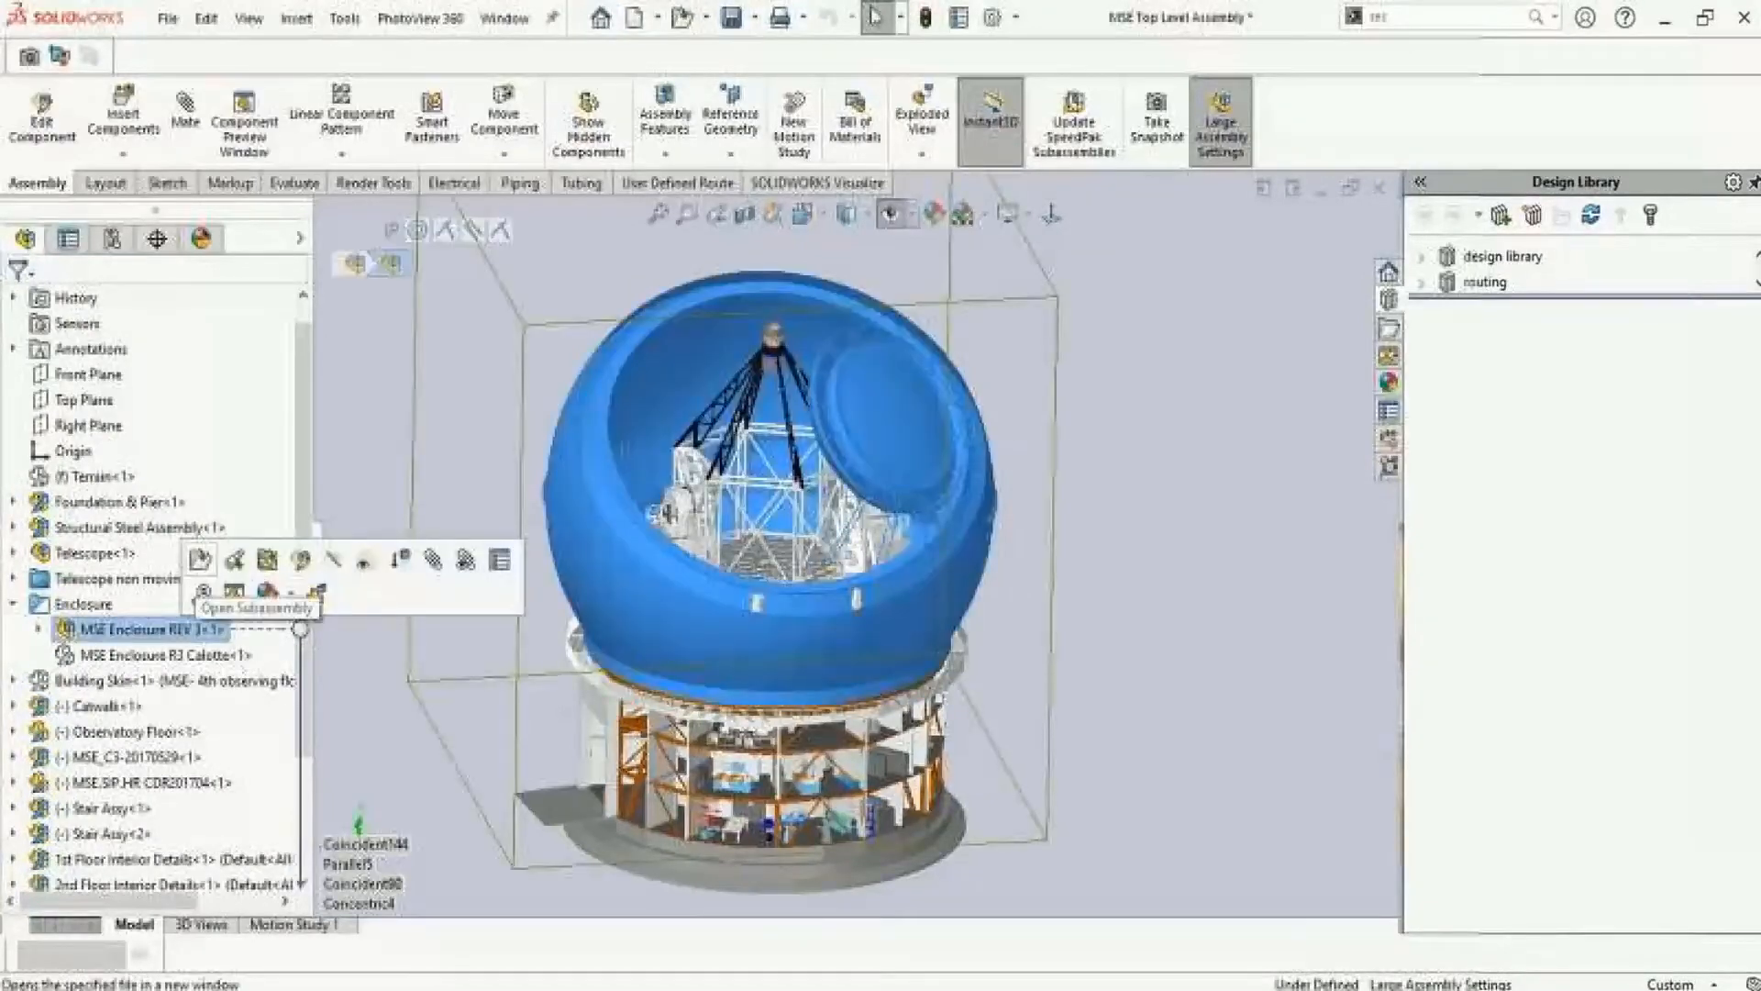
pyautogui.click(201, 560)
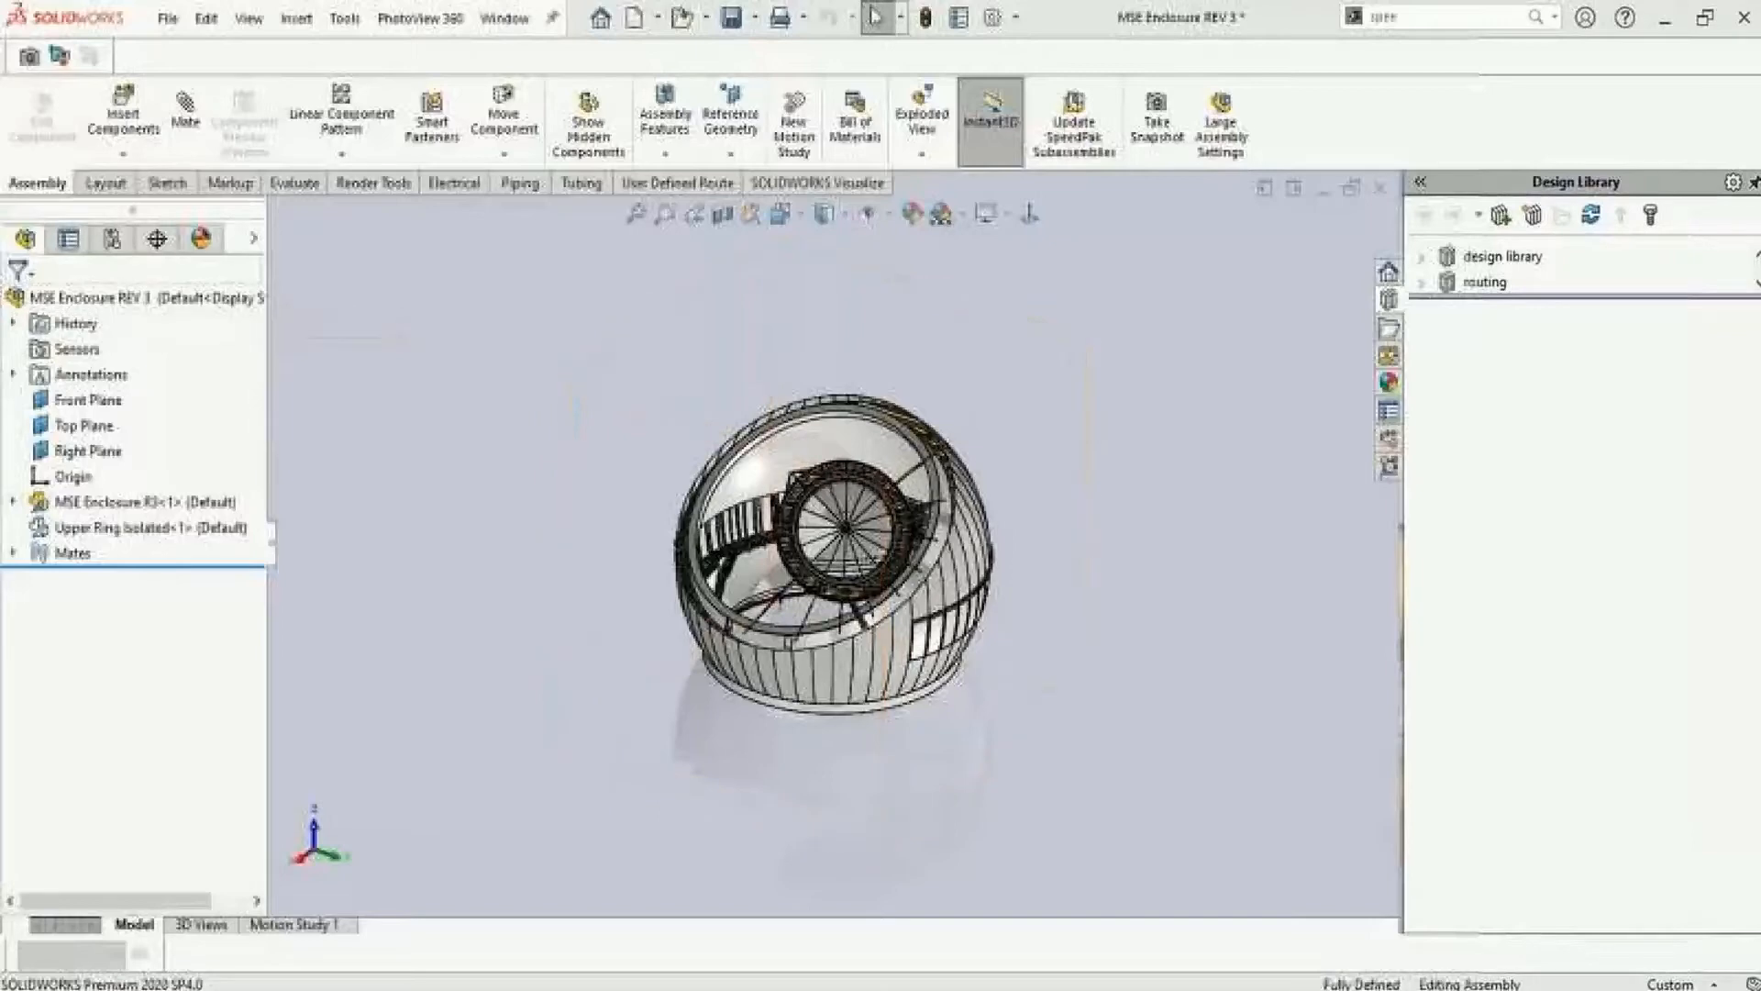
# Start a SpeedPak on the Default configuration and include the flat ring face around the enclosure's bottom opening
pyautogui.click(112, 238)
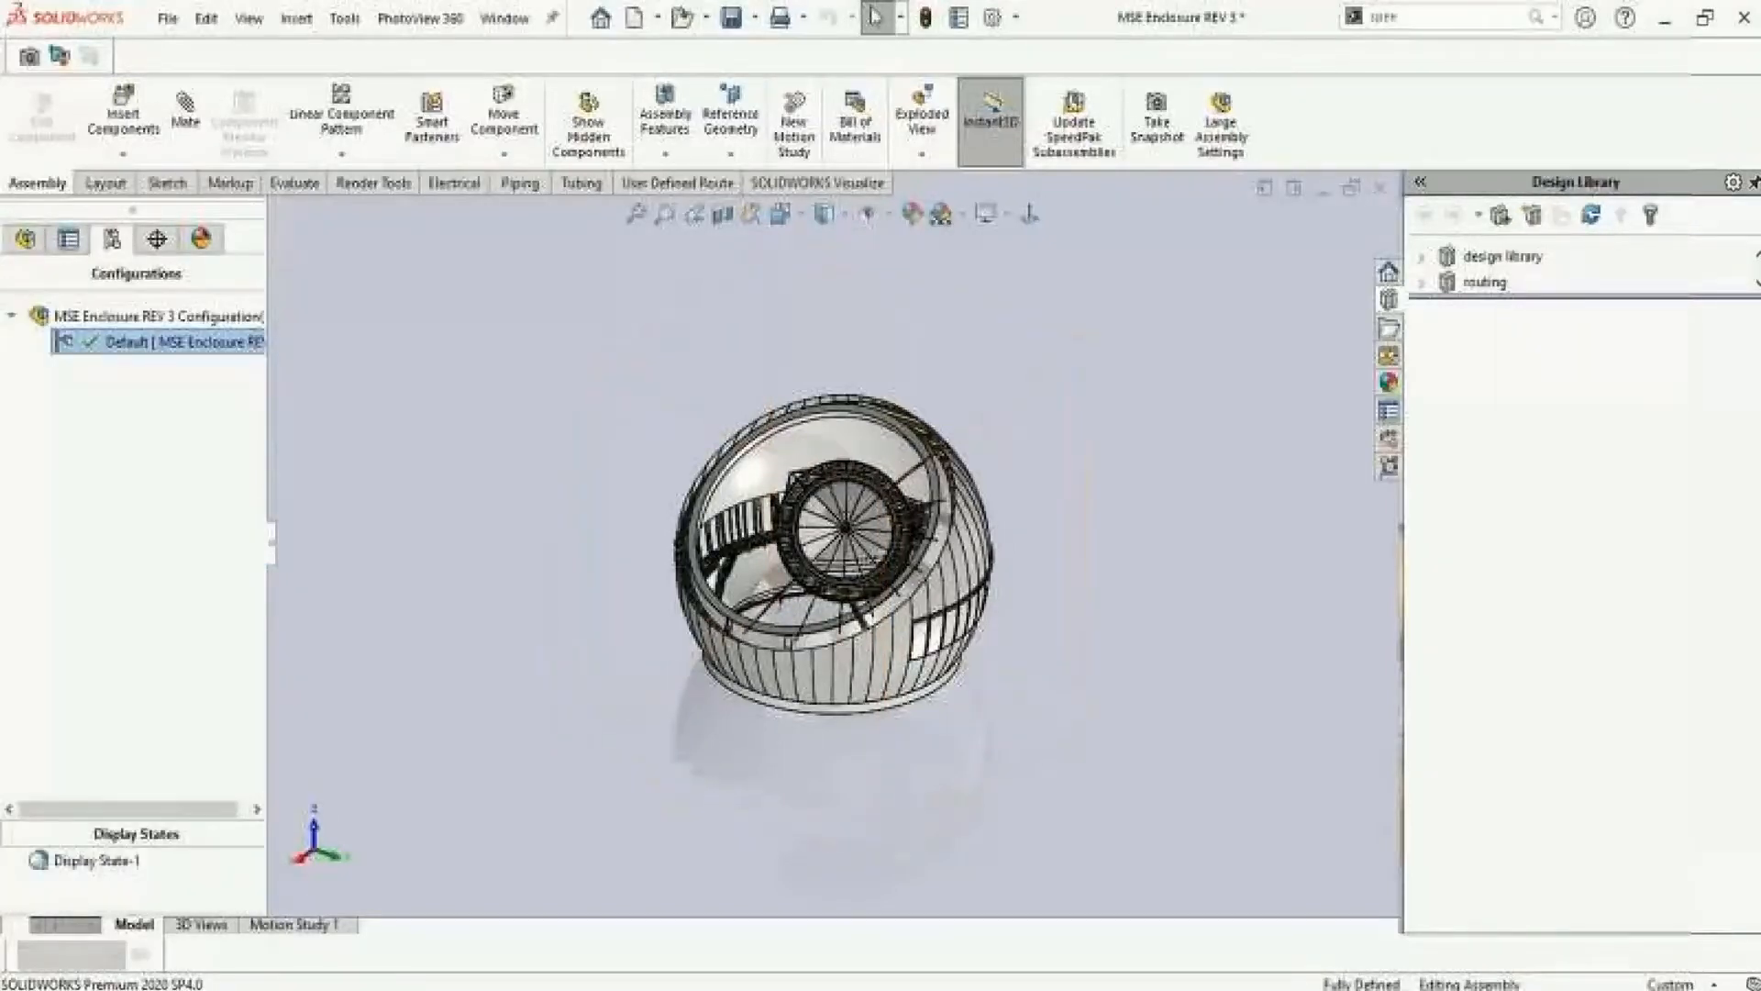
pyautogui.rightClick(103, 342)
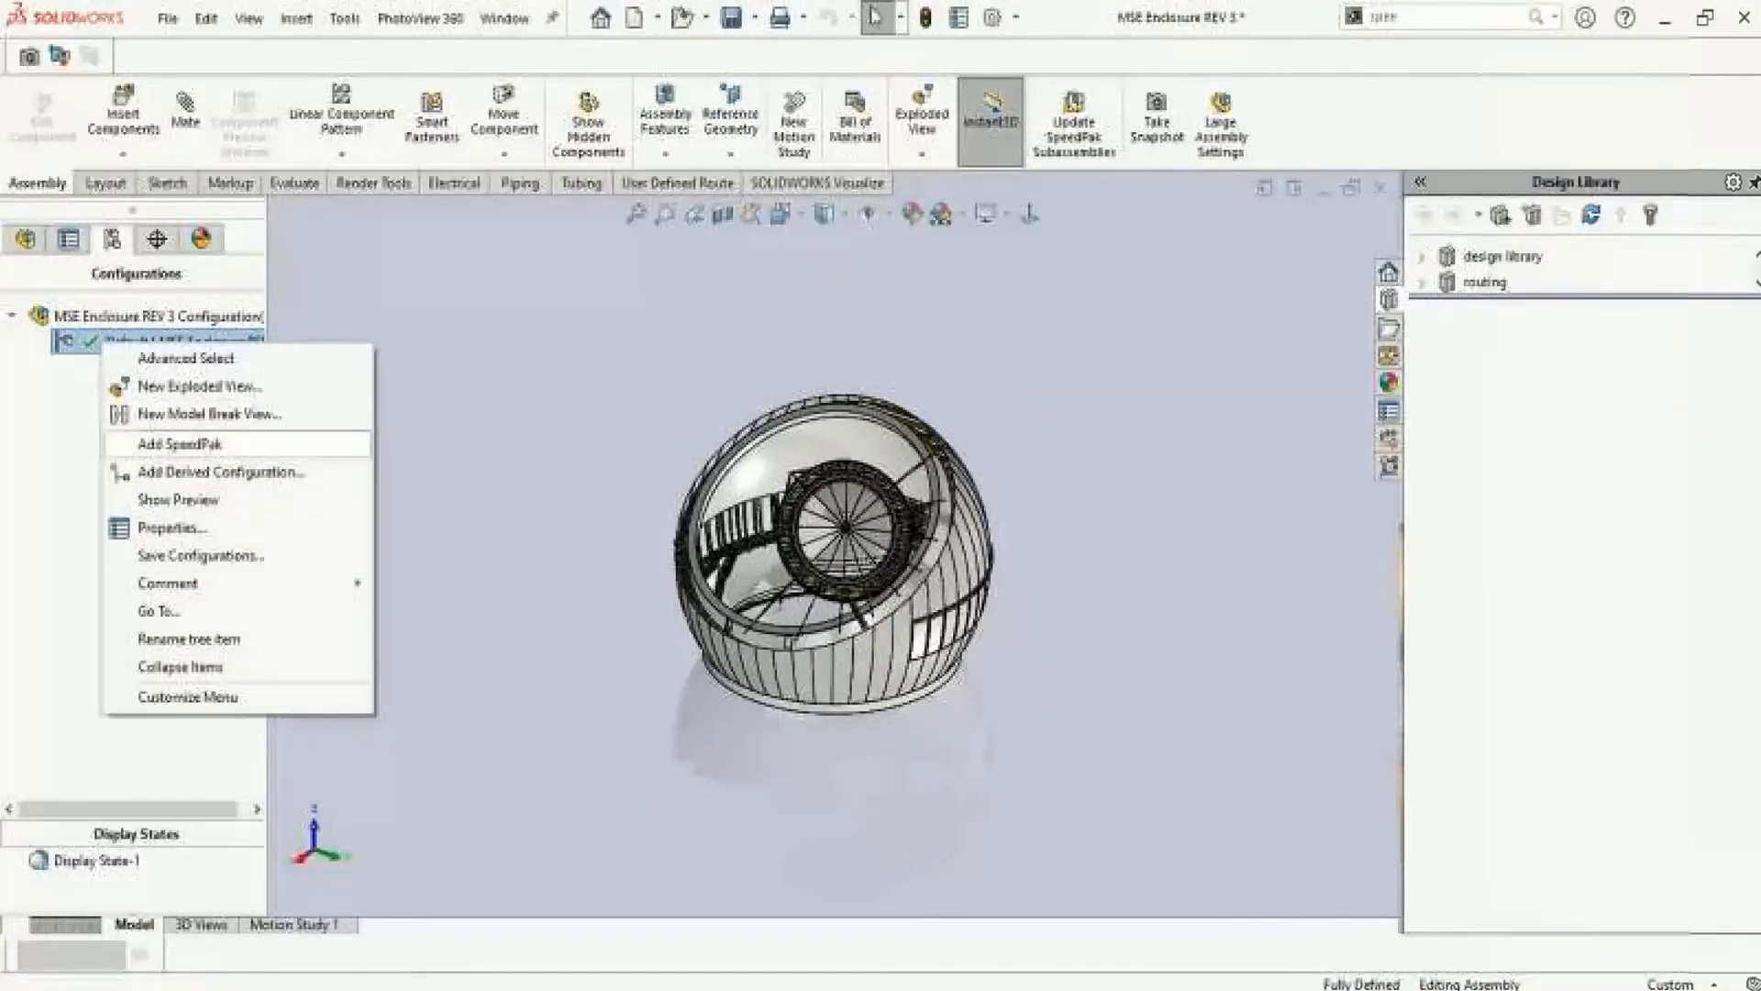
pyautogui.click(180, 444)
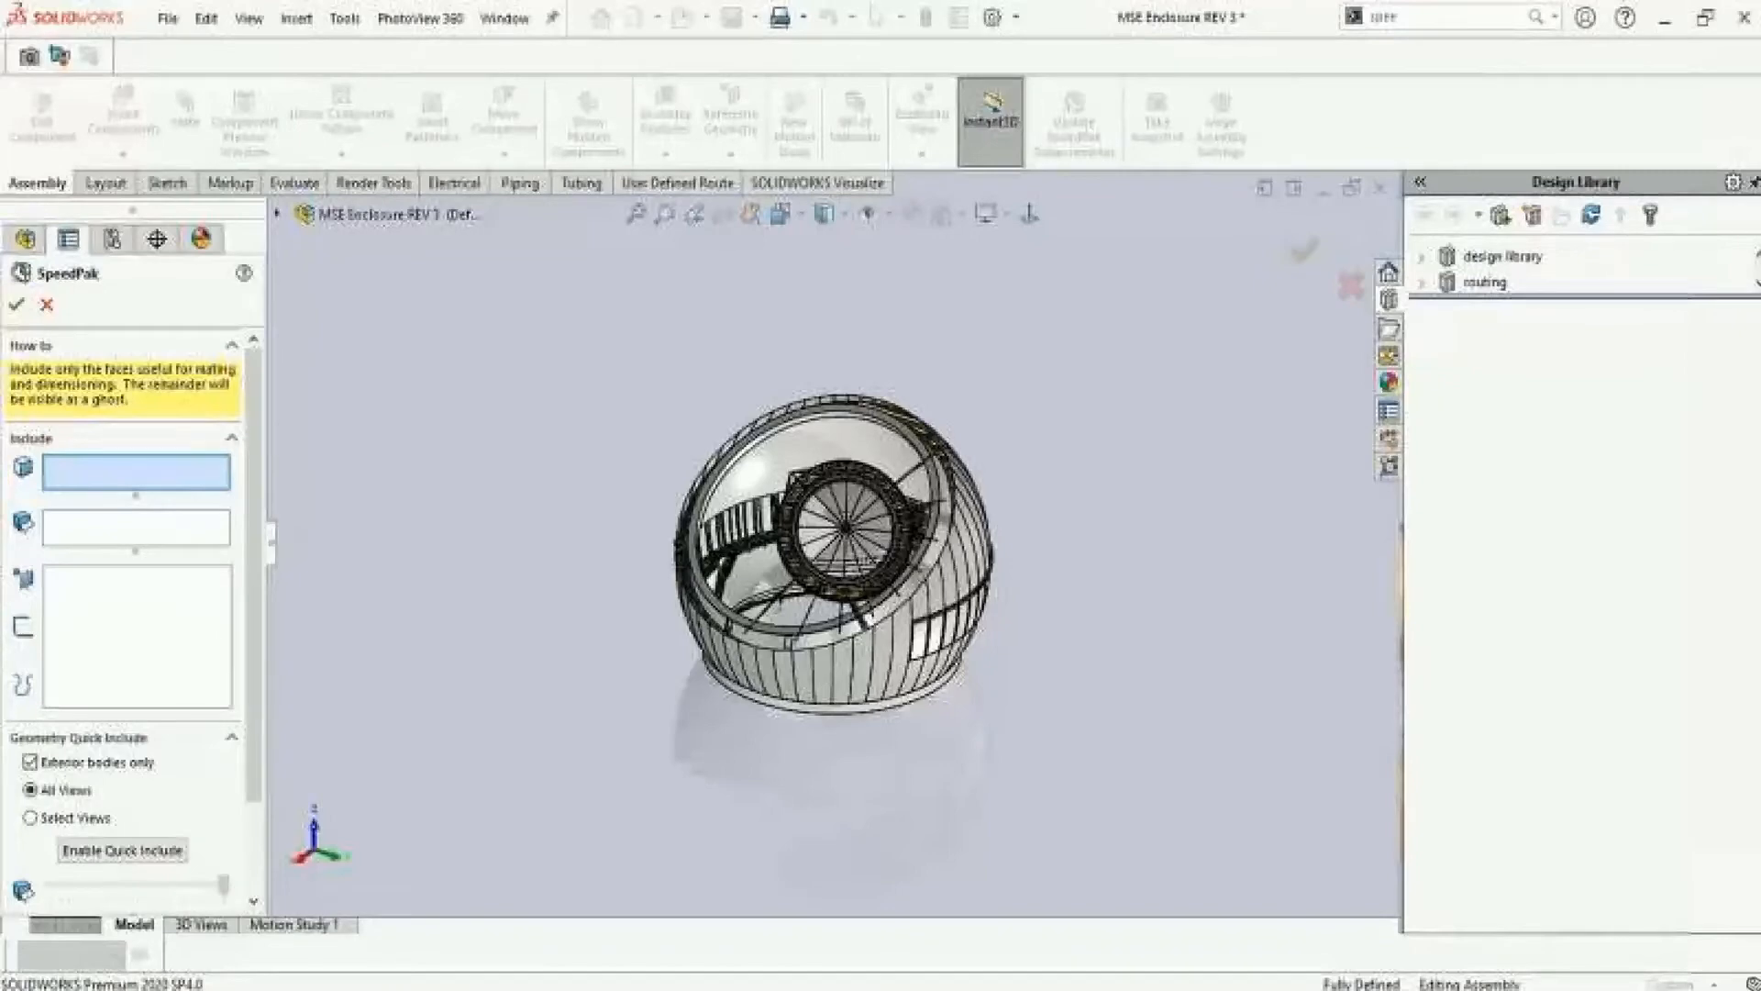
pyautogui.moveTo(780, 693); pyautogui.dragTo(786, 550, button='middle')
pyautogui.scroll(-10, 786, 550)
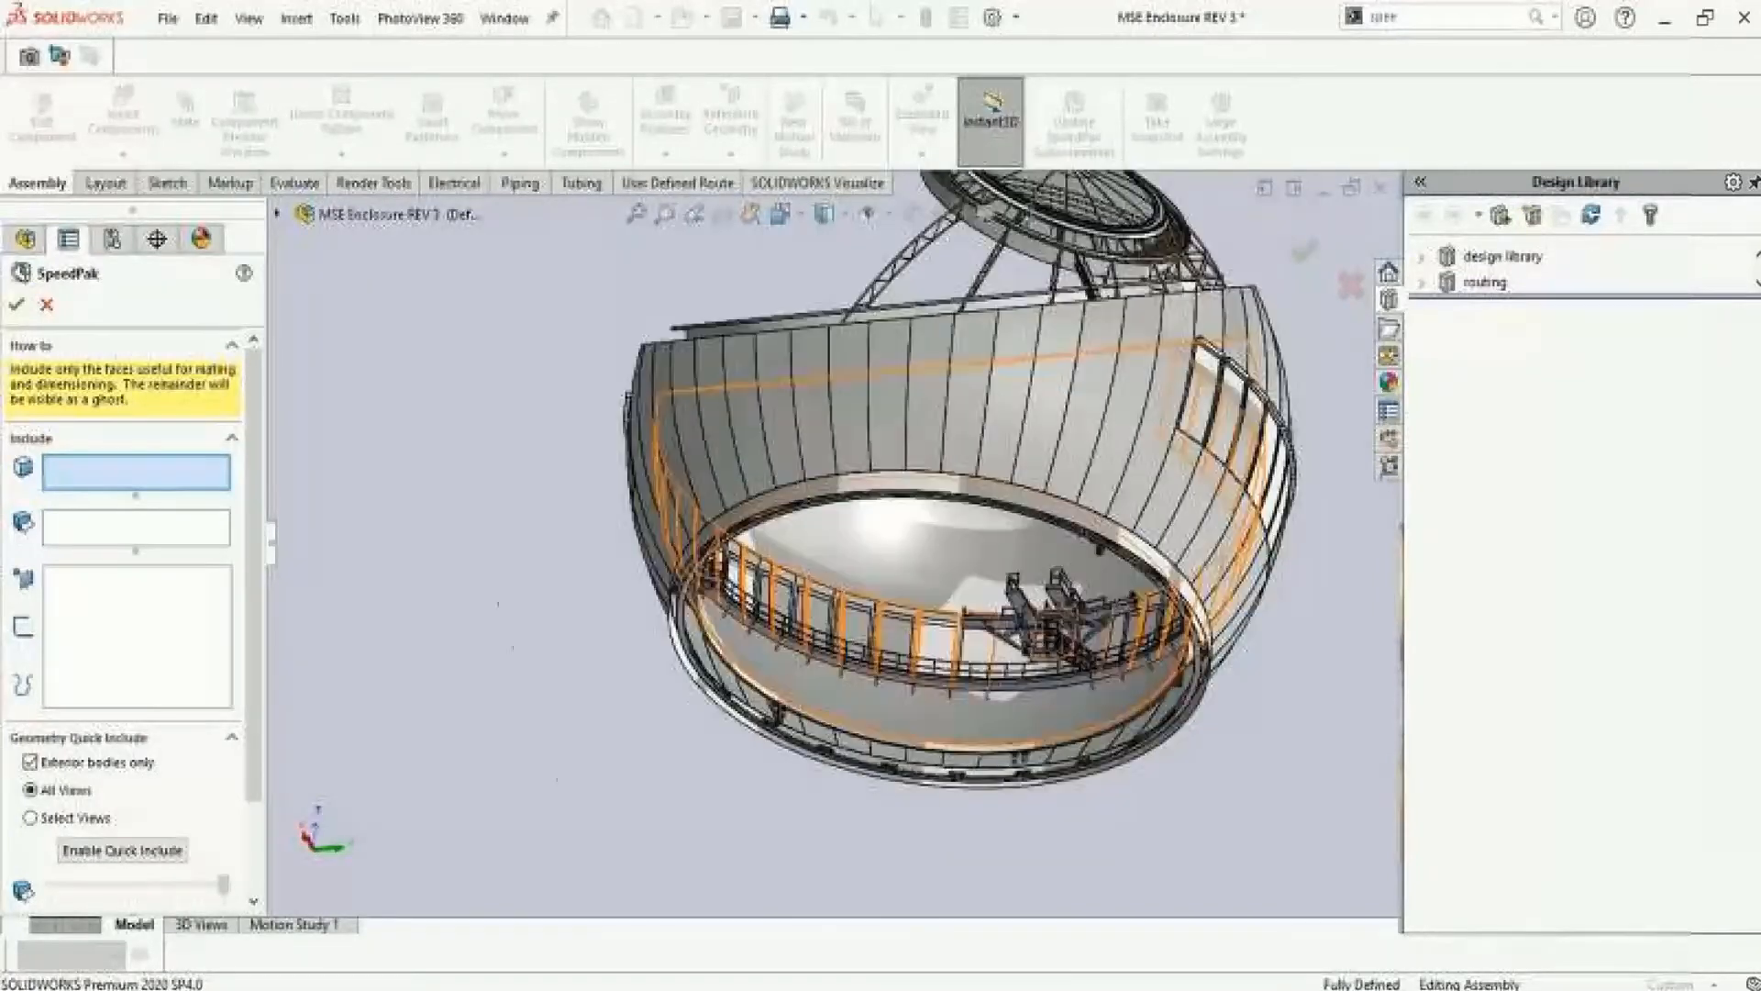
pyautogui.click(786, 550)
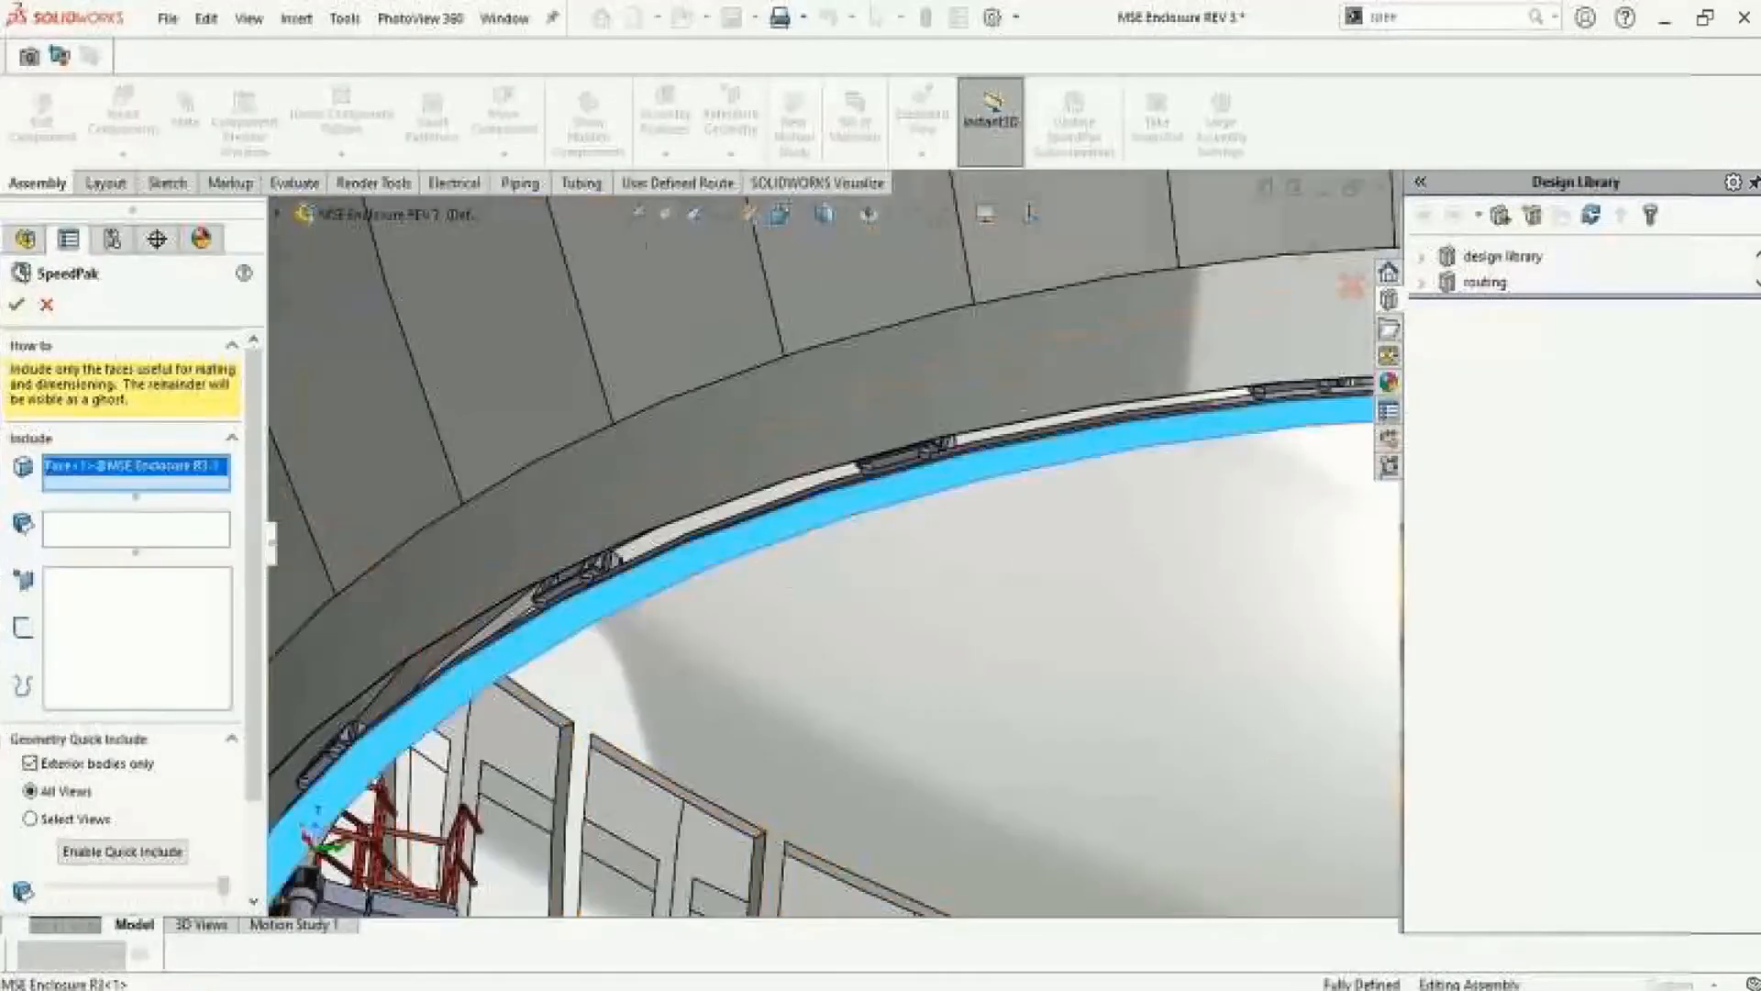
pyautogui.scroll(10, 786, 550)
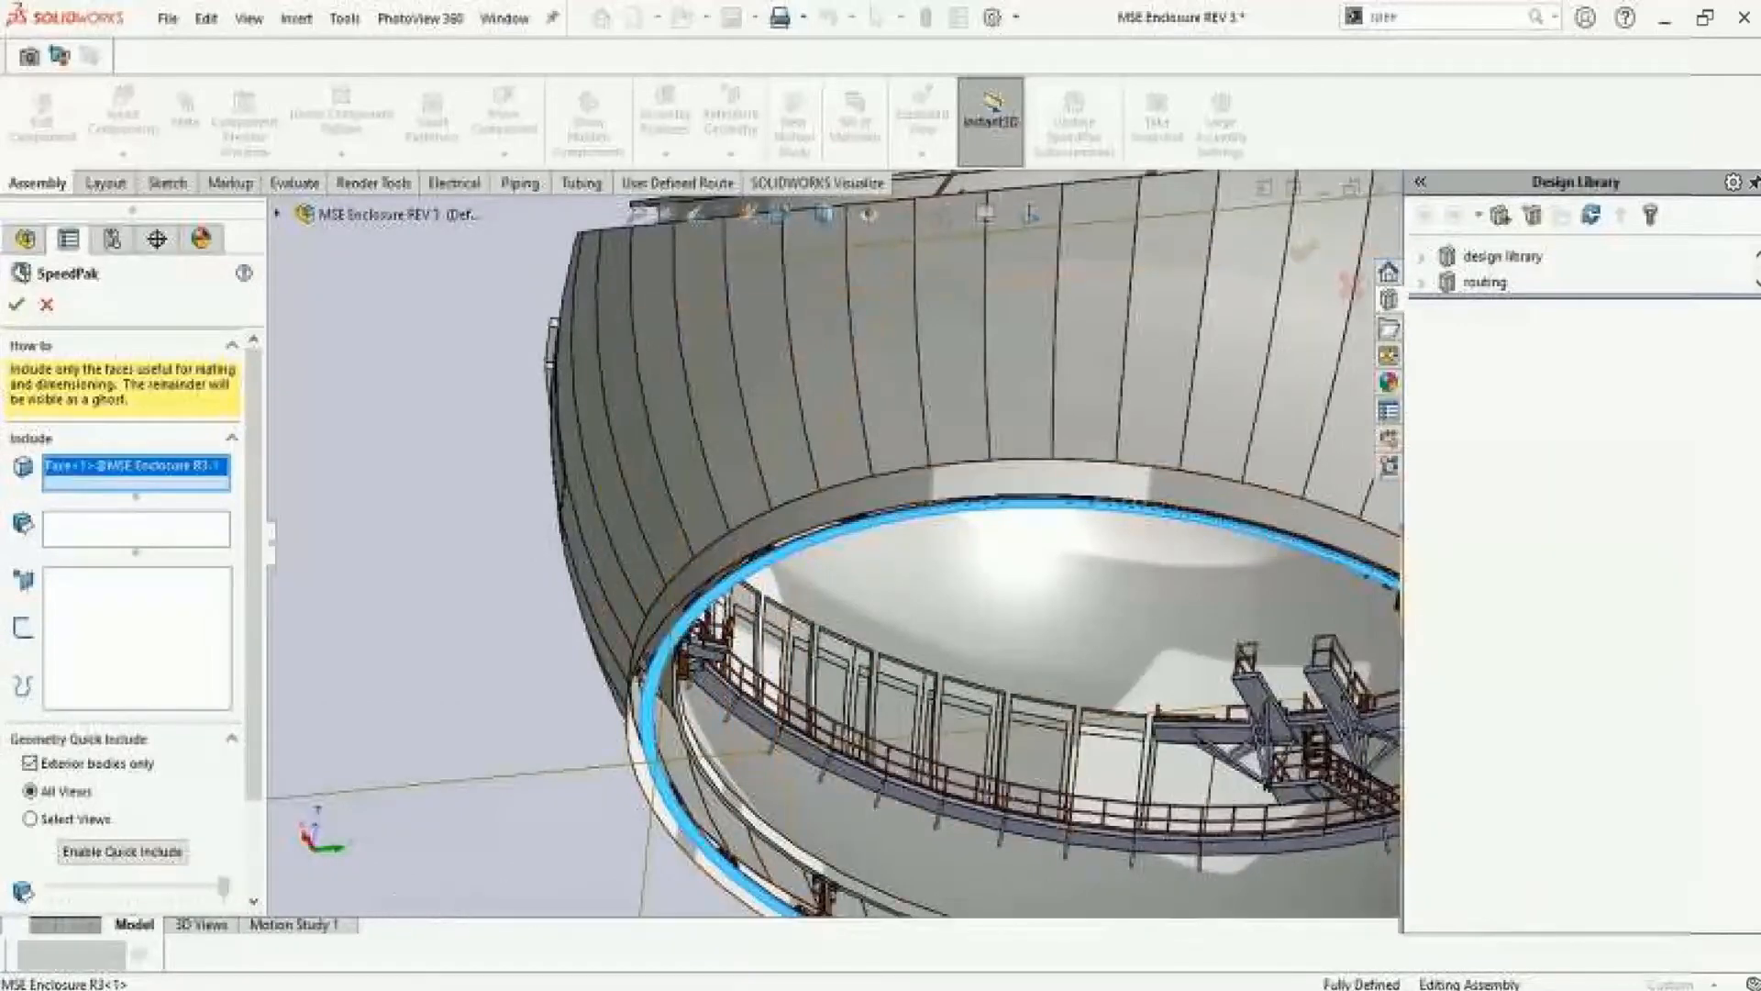
pyautogui.scroll(6, 816, 546)
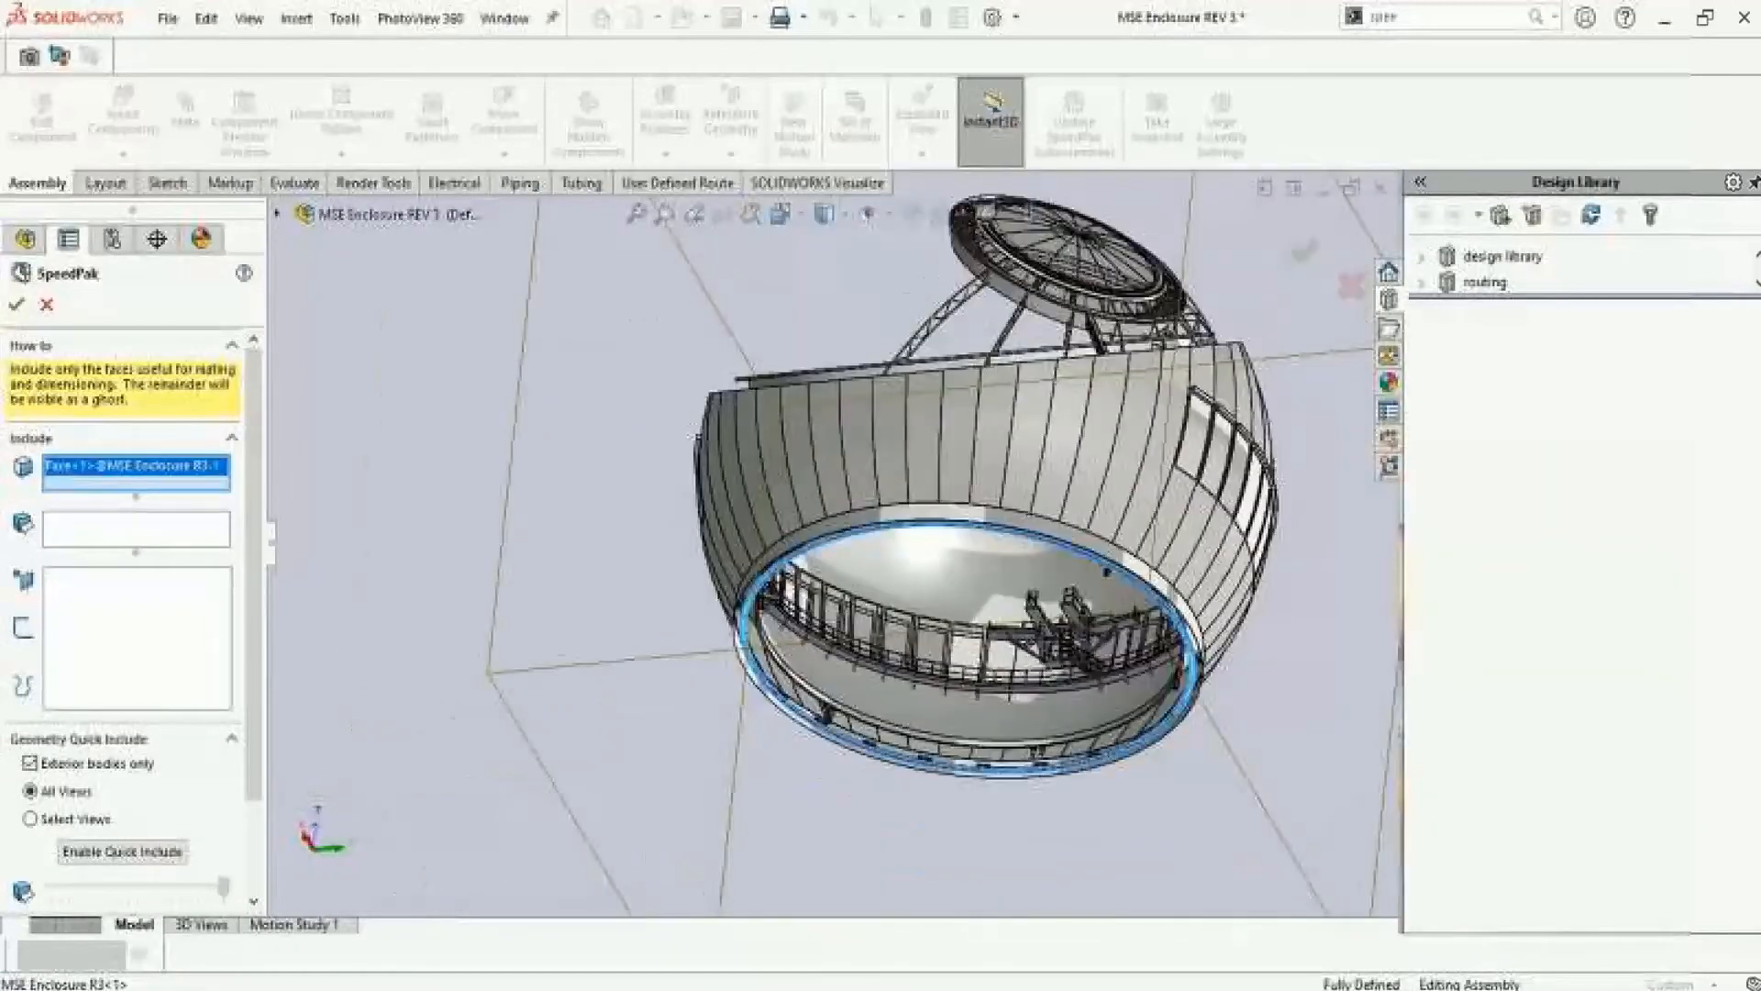
pyautogui.moveTo(816, 546); pyautogui.dragTo(819, 610, button='middle')
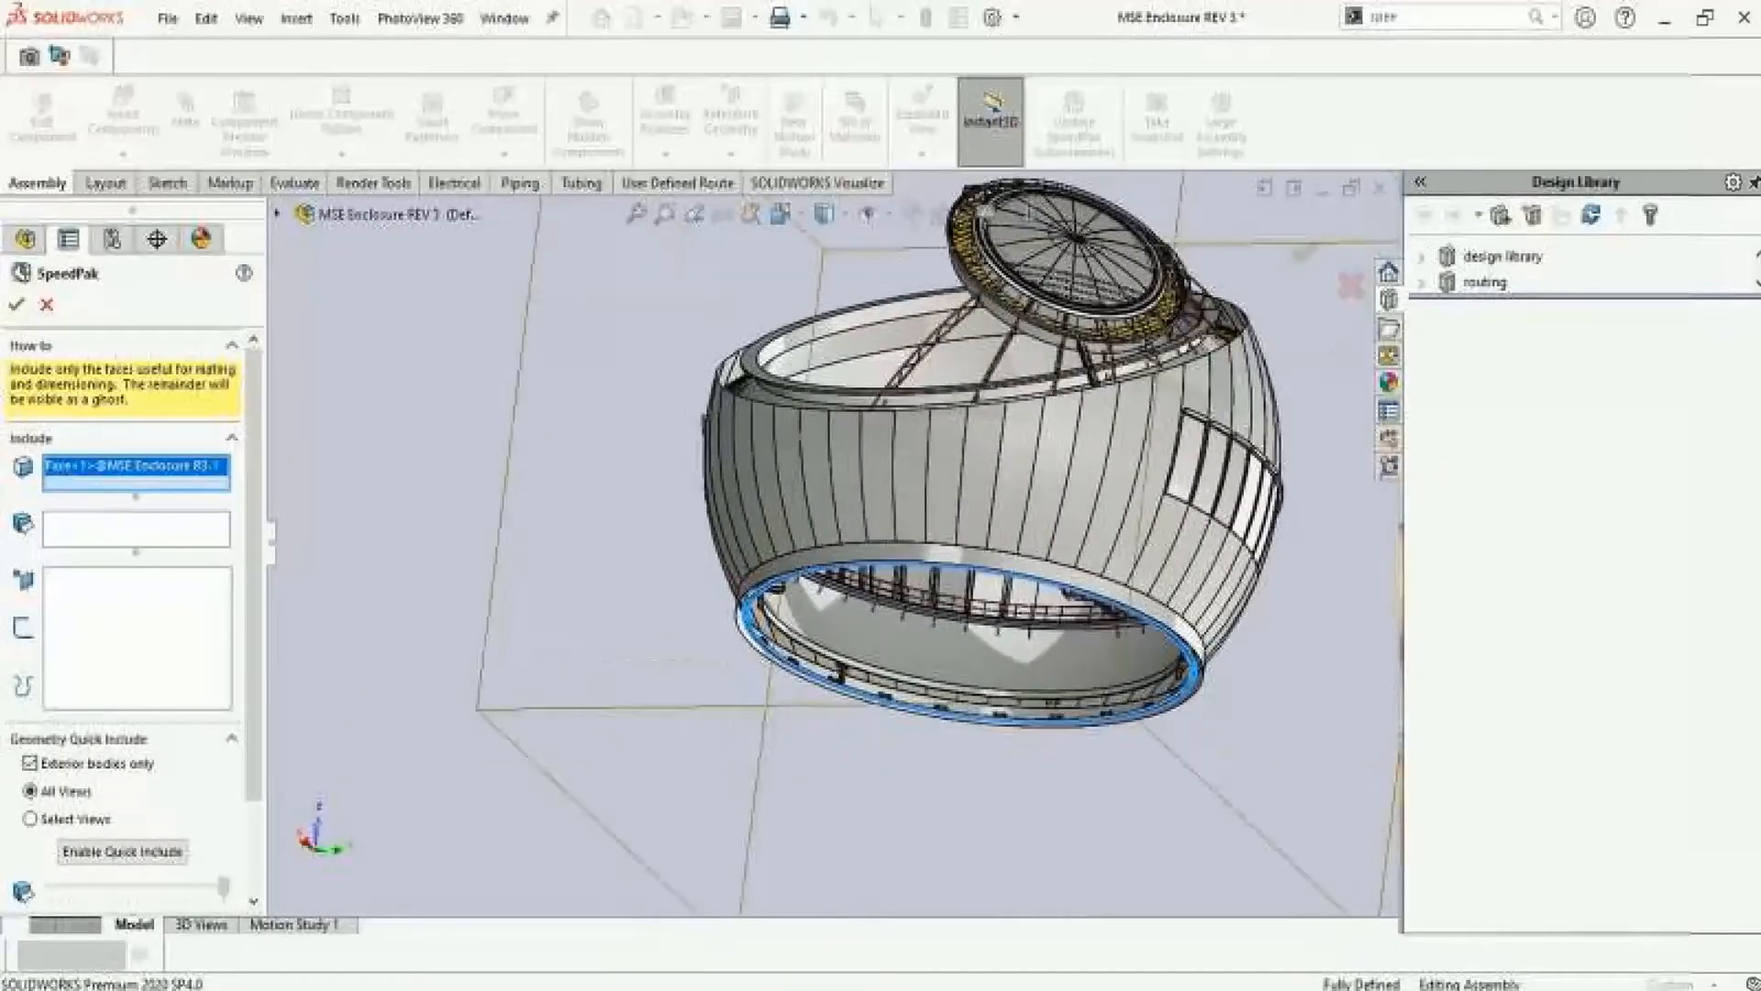
# Try Geometry Quick Include for all views with the amount at the Less end, and disable it again
pyautogui.scroll(-2, 129, 619)
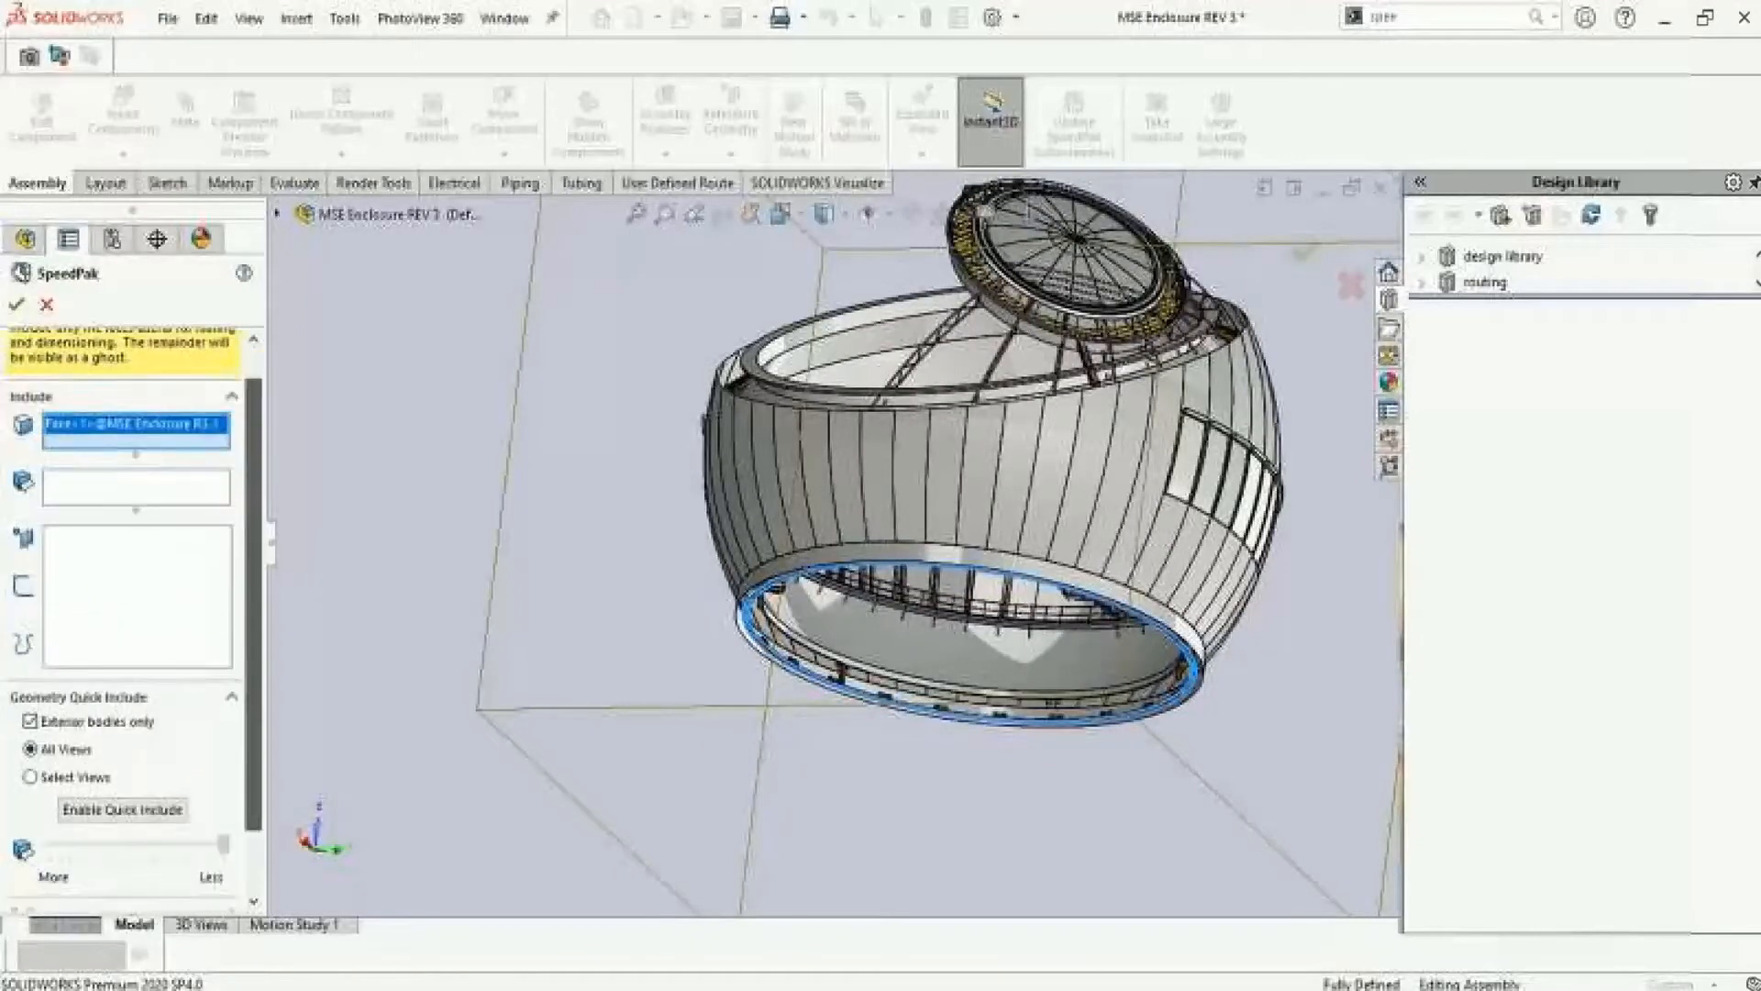
pyautogui.scroll(-1, 135, 619)
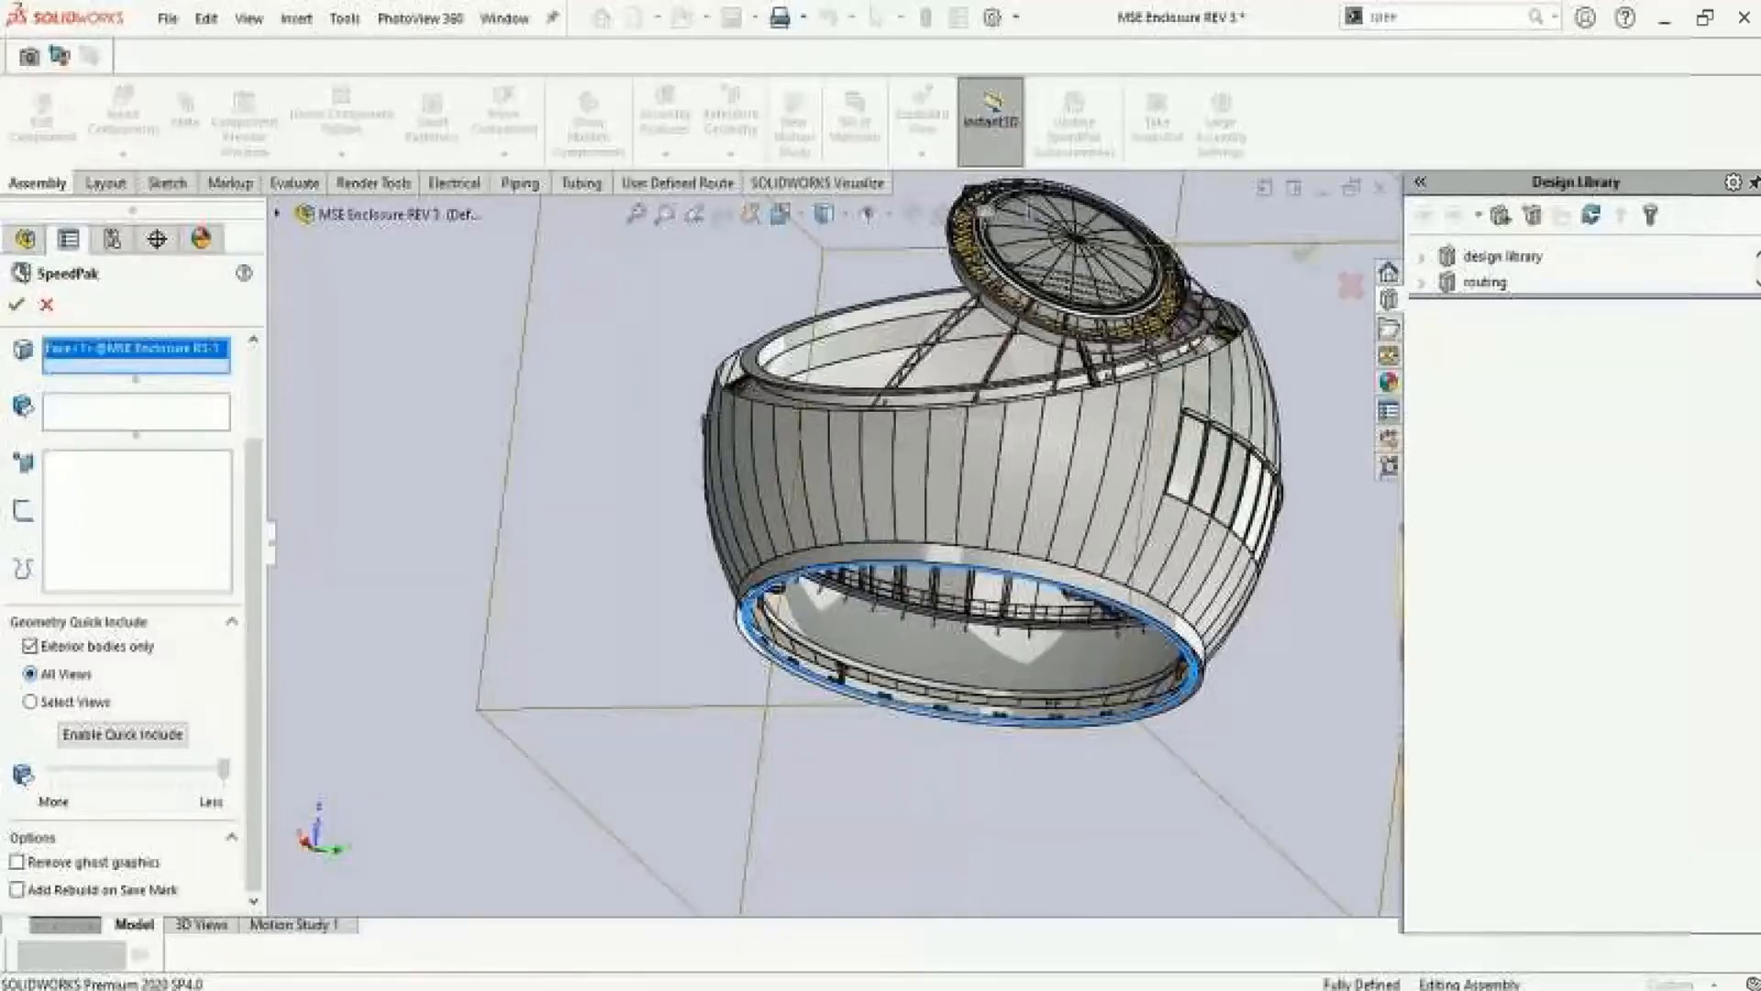
pyautogui.click(122, 734)
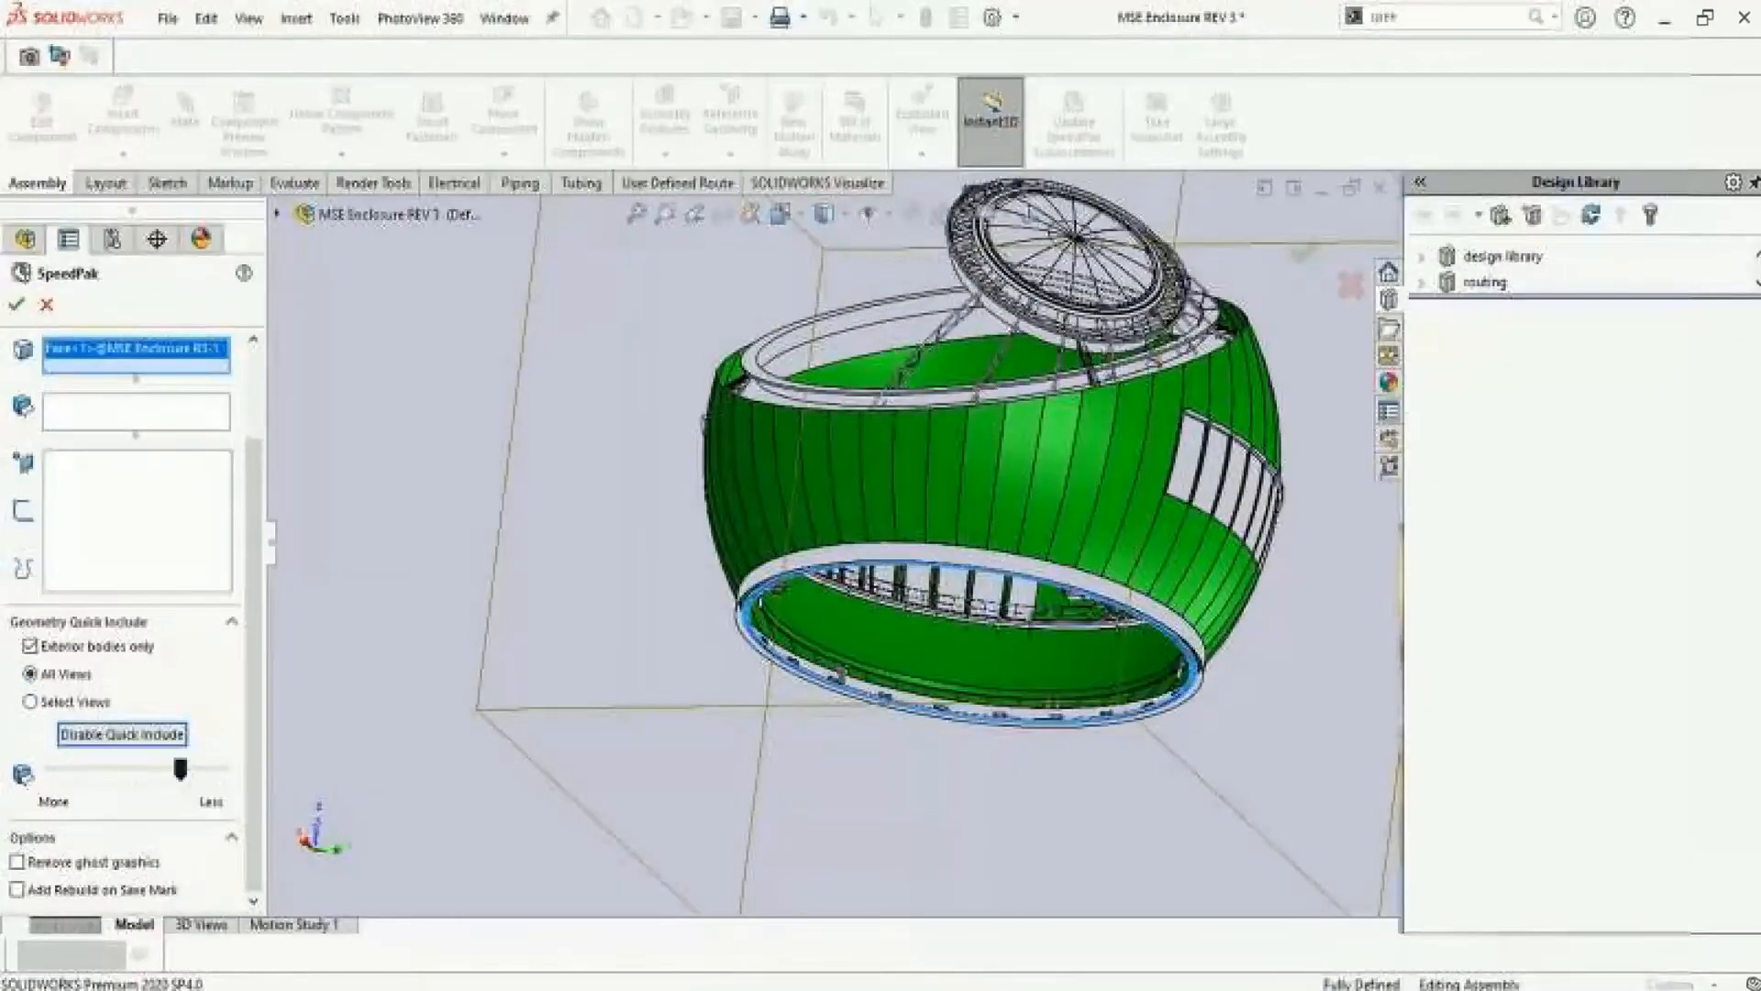
pyautogui.moveTo(180, 769); pyautogui.dragTo(223, 769)
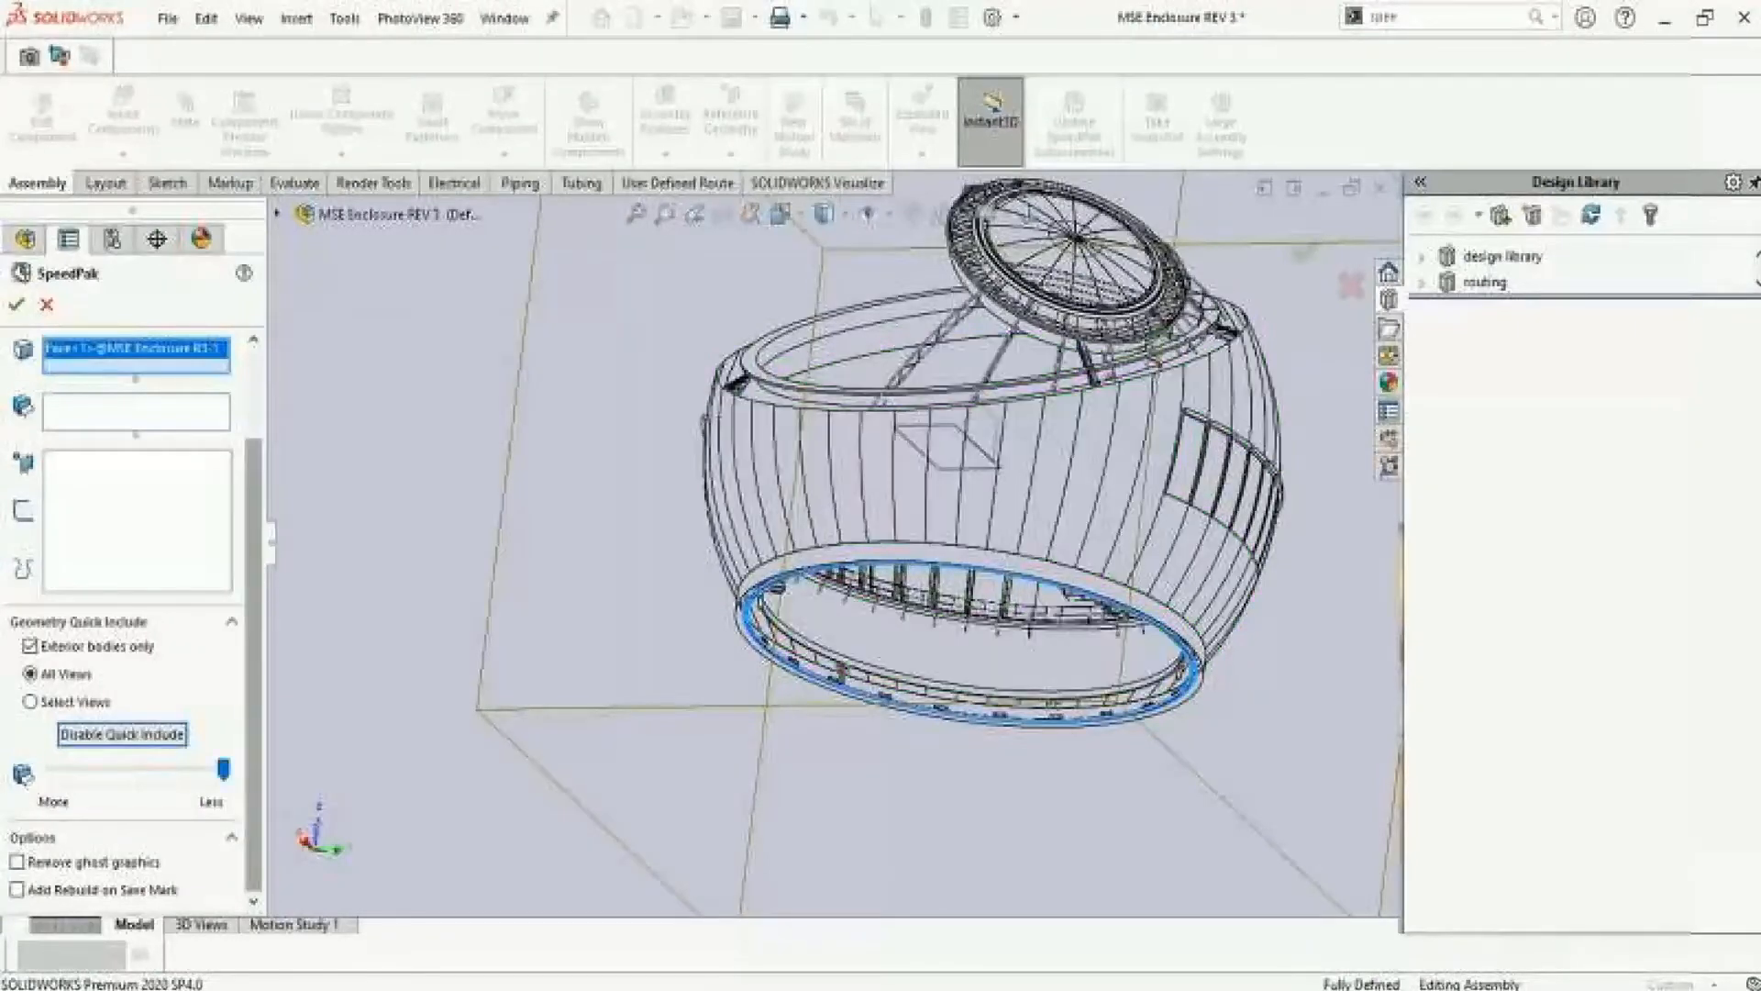
pyautogui.click(122, 734)
# Finish the SpeedPak with only the chosen ring face included and activate the new SpeedPak configuration
pyautogui.moveTo(254, 716); pyautogui.dragTo(254, 744)
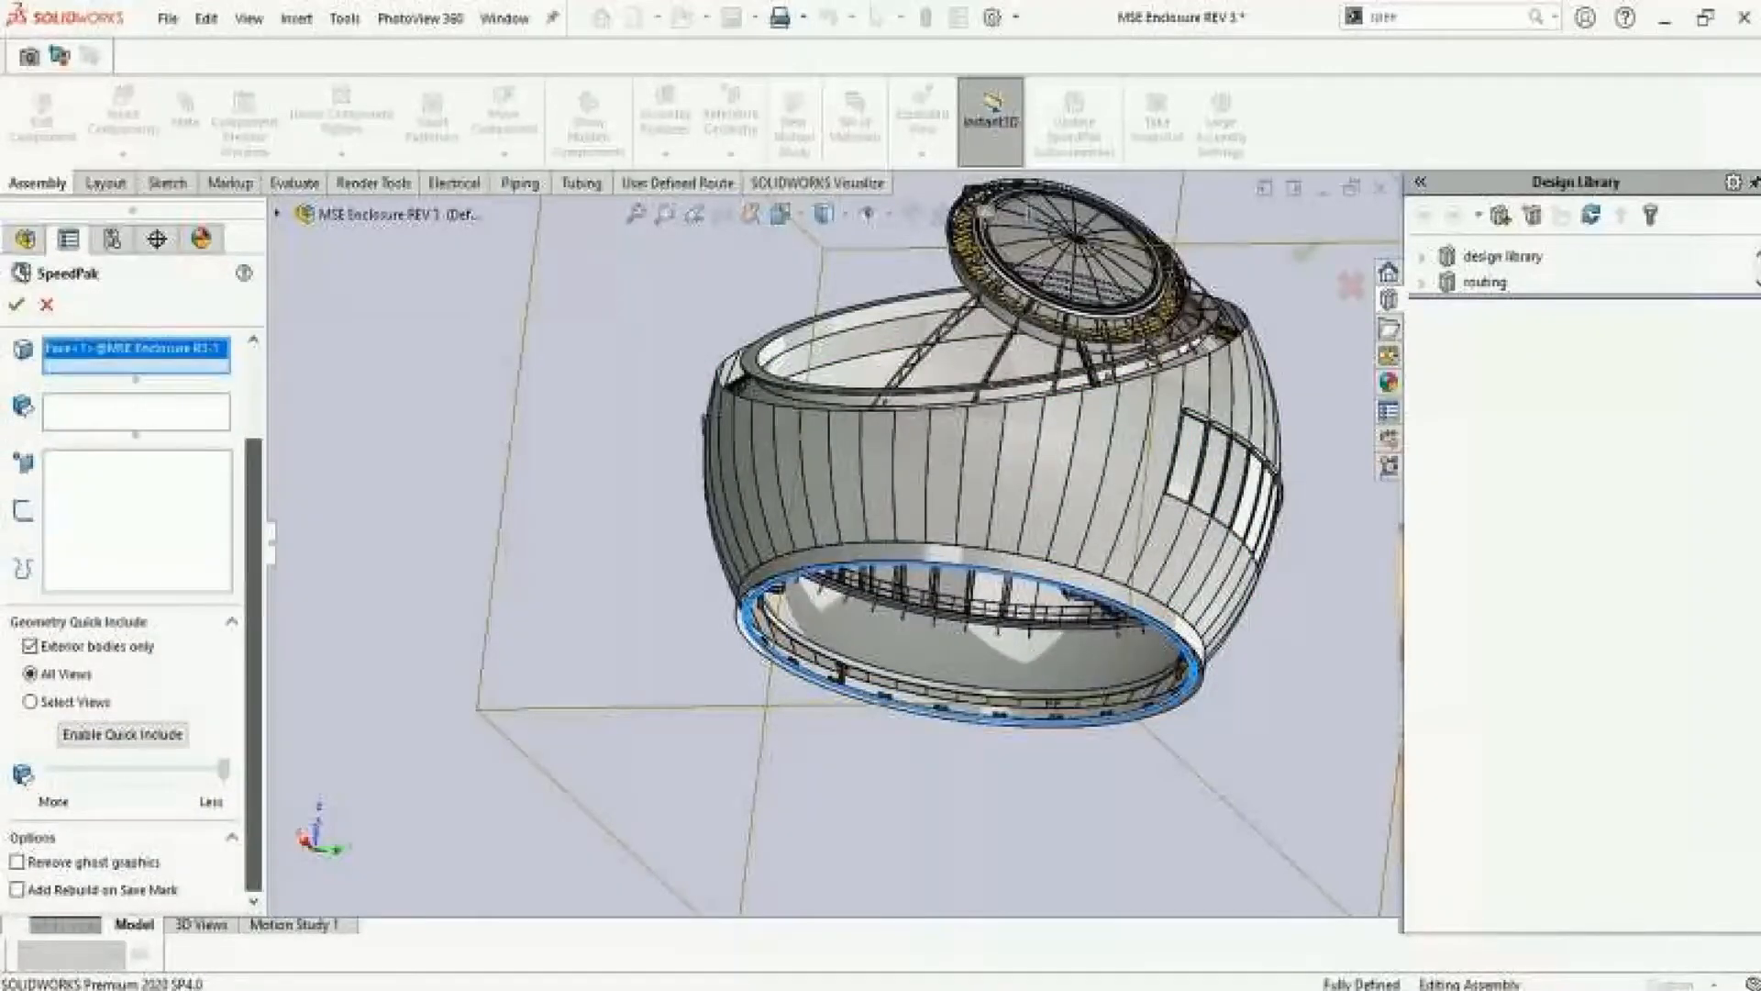
pyautogui.moveTo(254, 744); pyautogui.dragTo(254, 649)
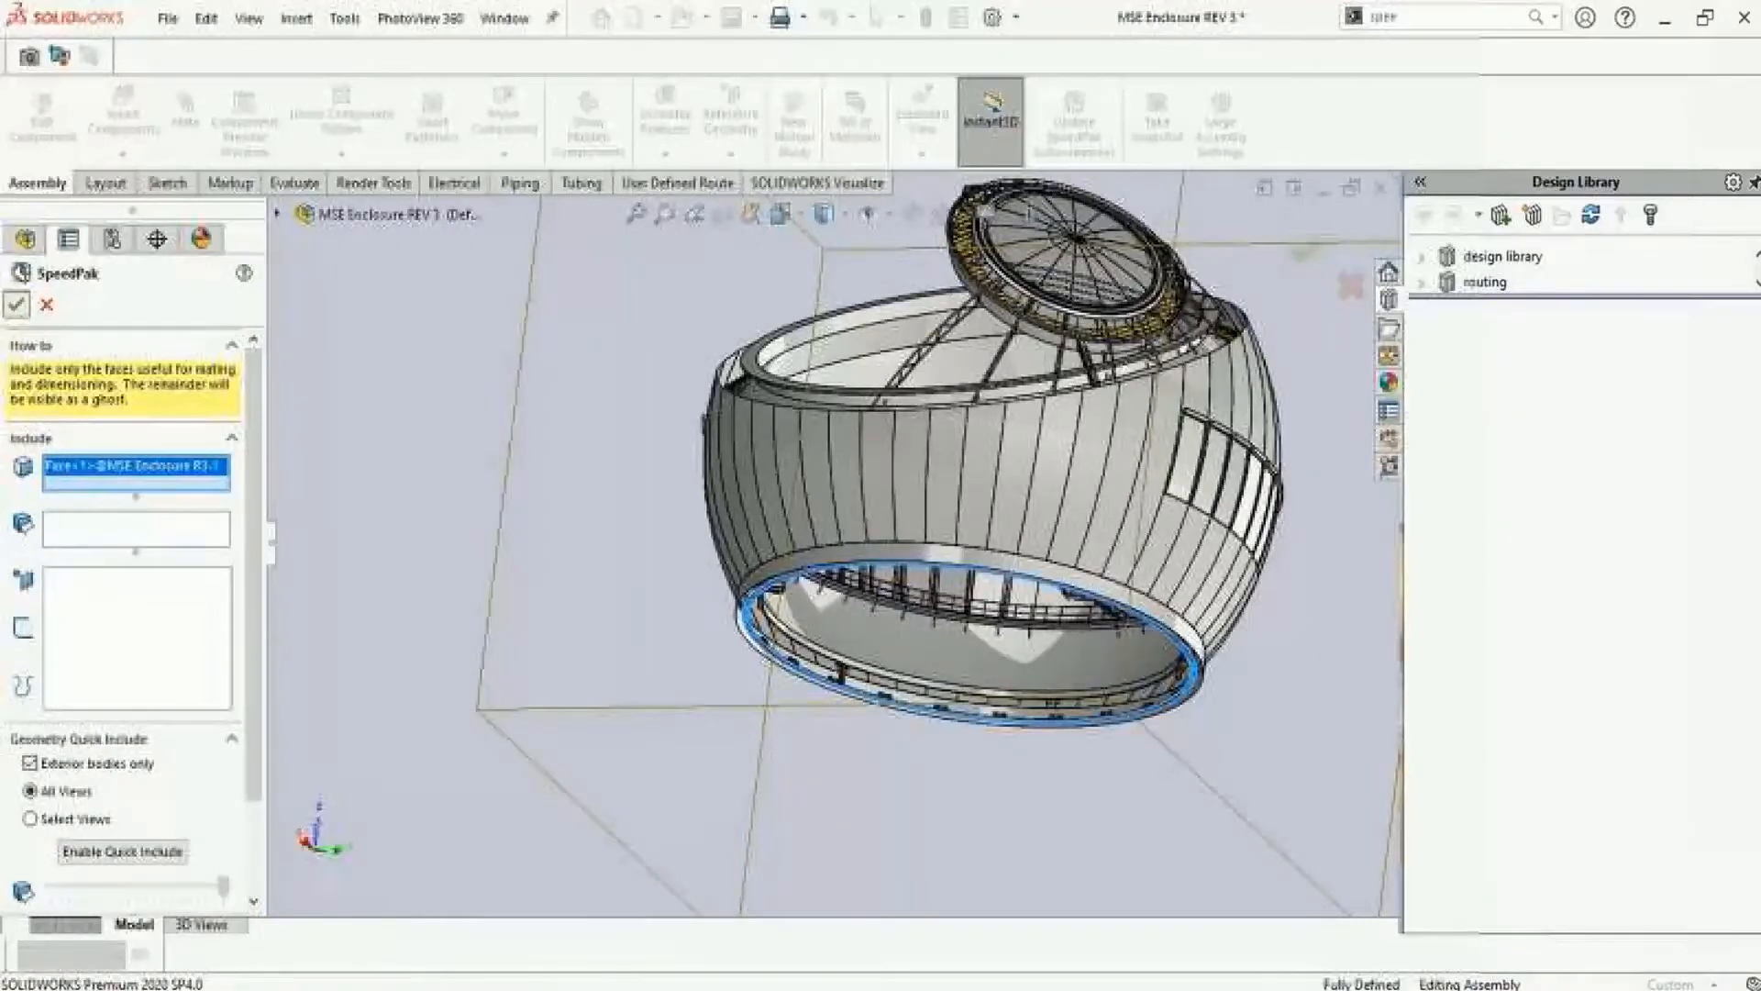
pyautogui.click(17, 305)
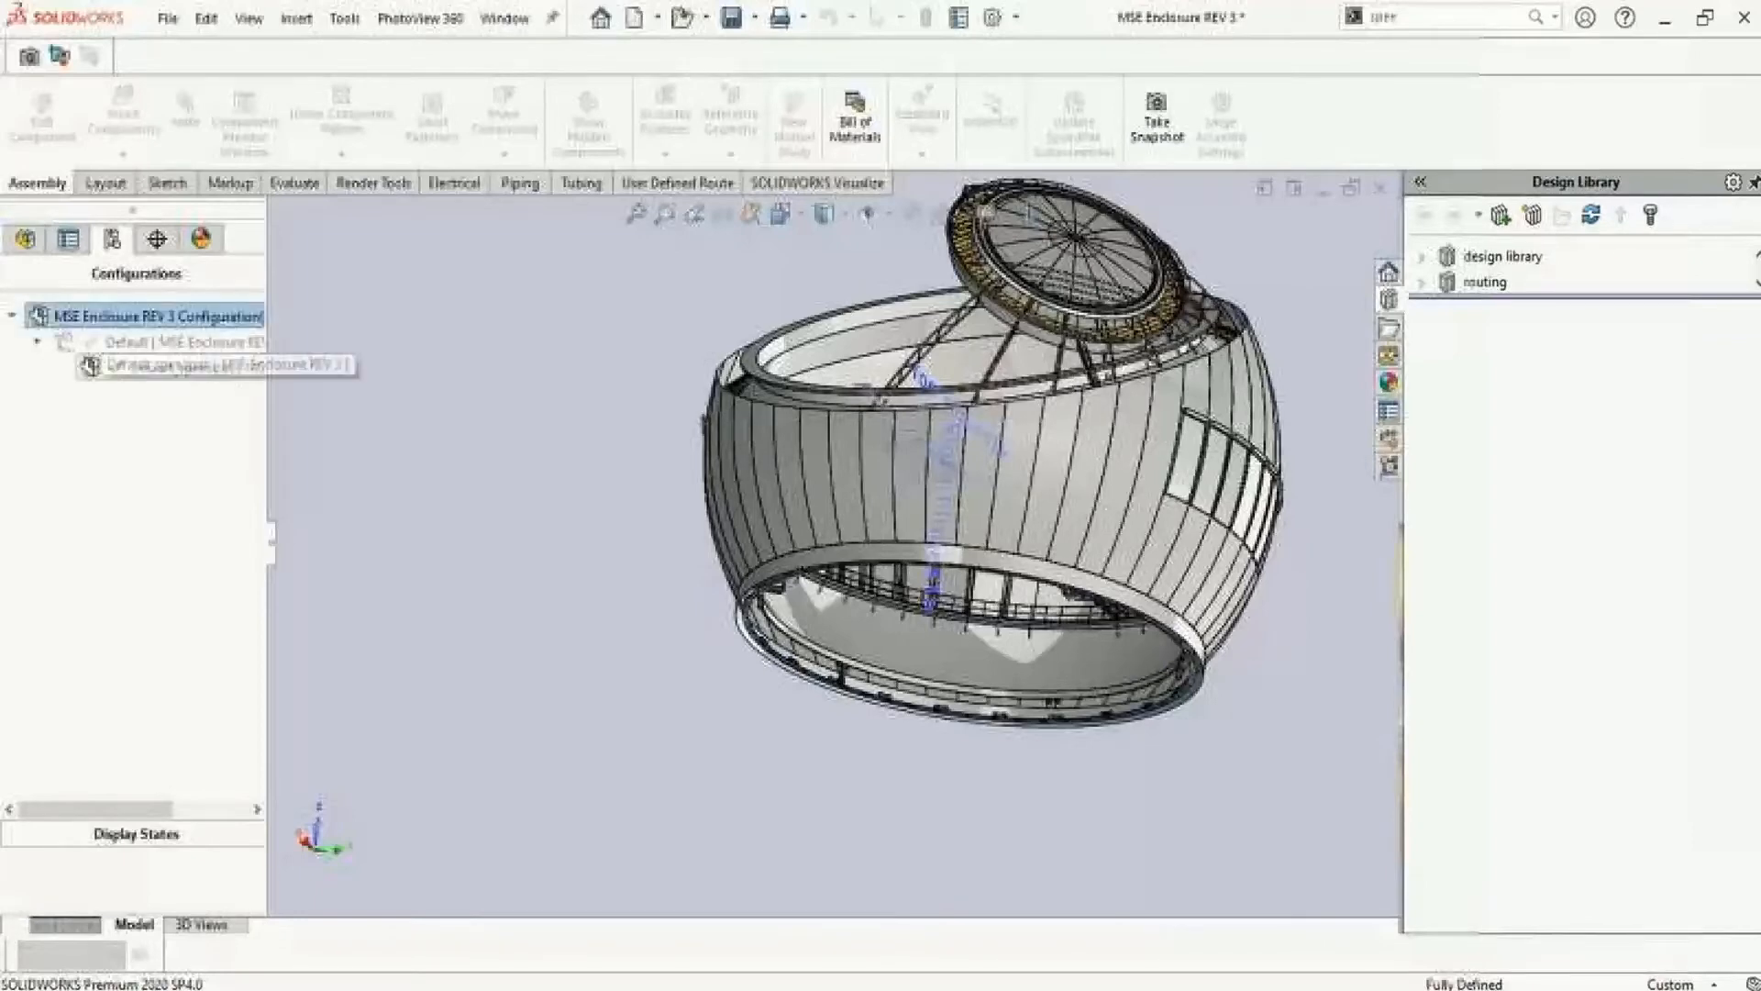
pyautogui.doubleClick(184, 365)
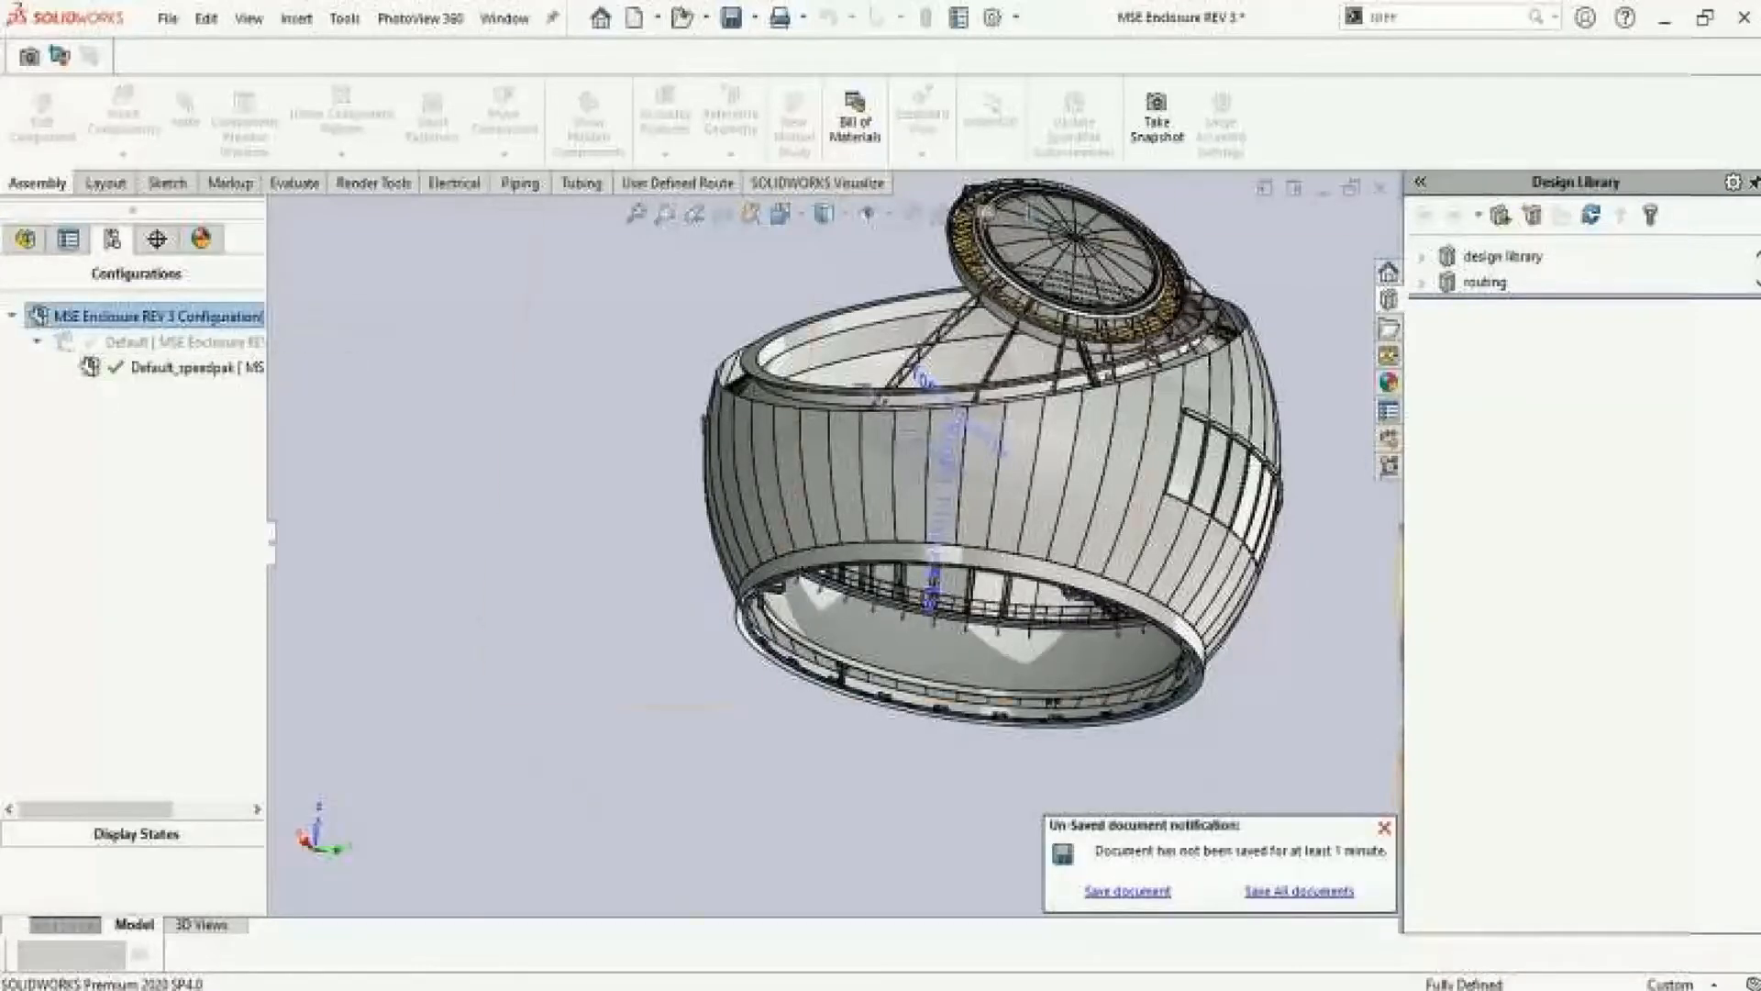
pyautogui.click(24, 240)
pyautogui.scroll(4, 832, 542)
pyautogui.scroll(-3, 950, 415)
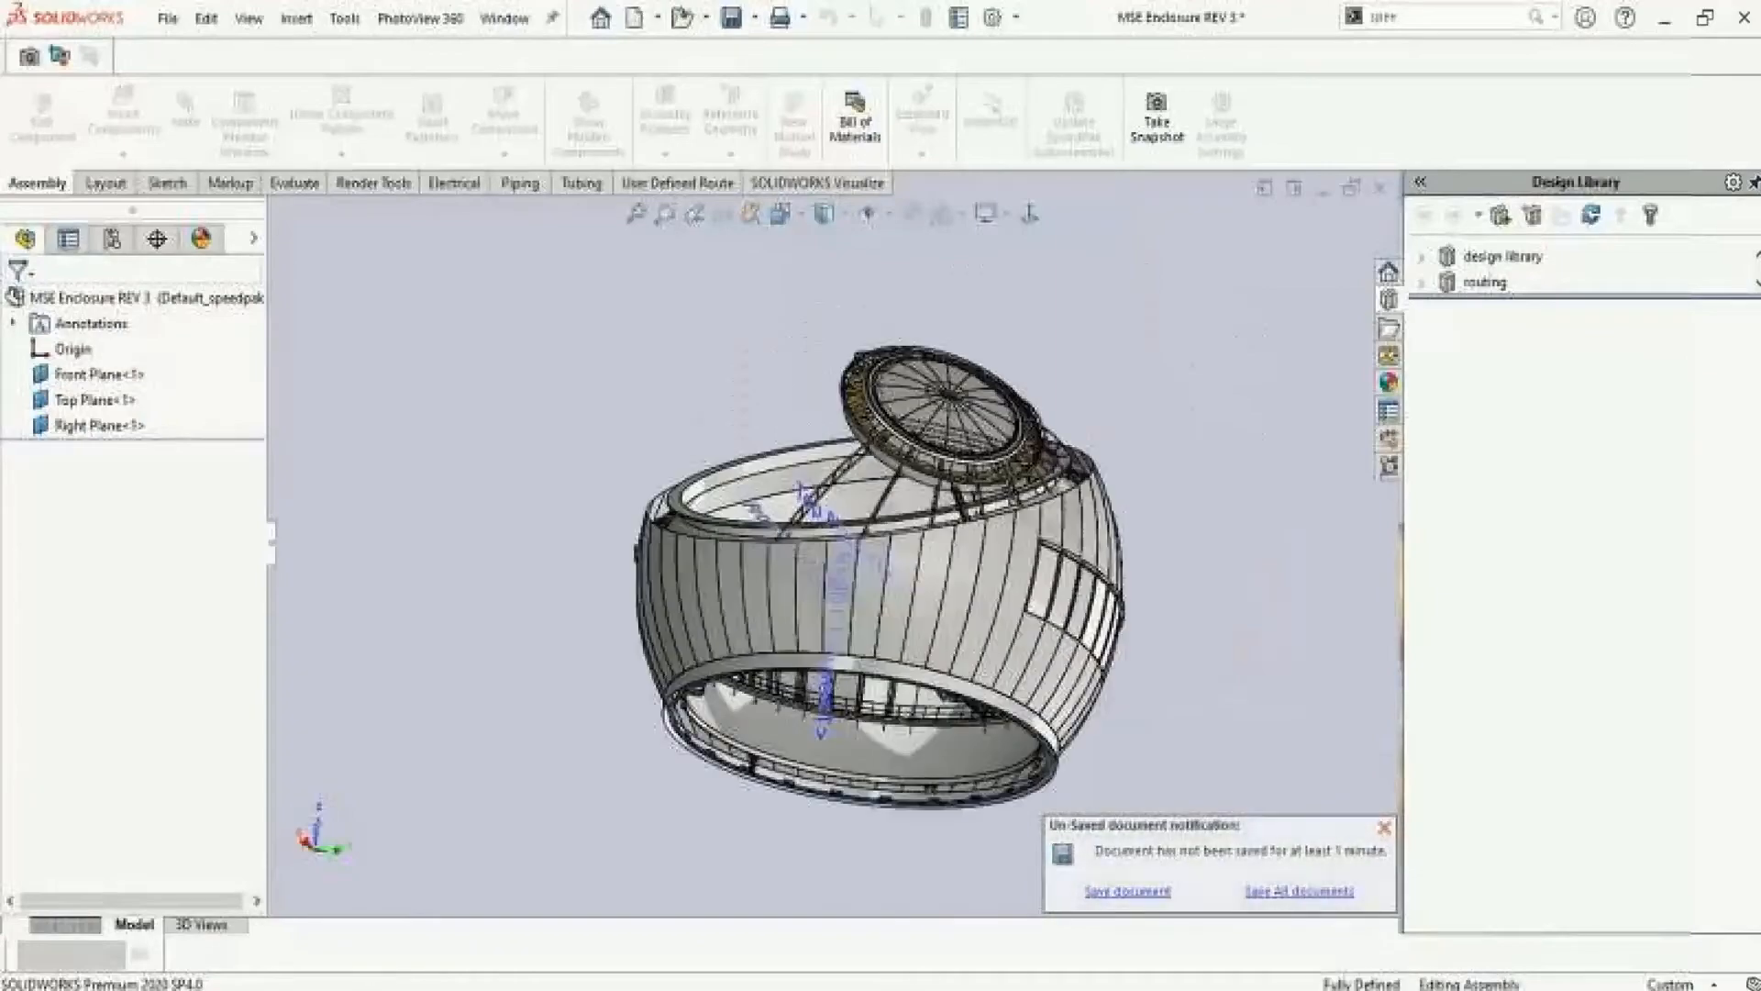
pyautogui.moveTo(950, 416); pyautogui.dragTo(844, 458, button='middle')
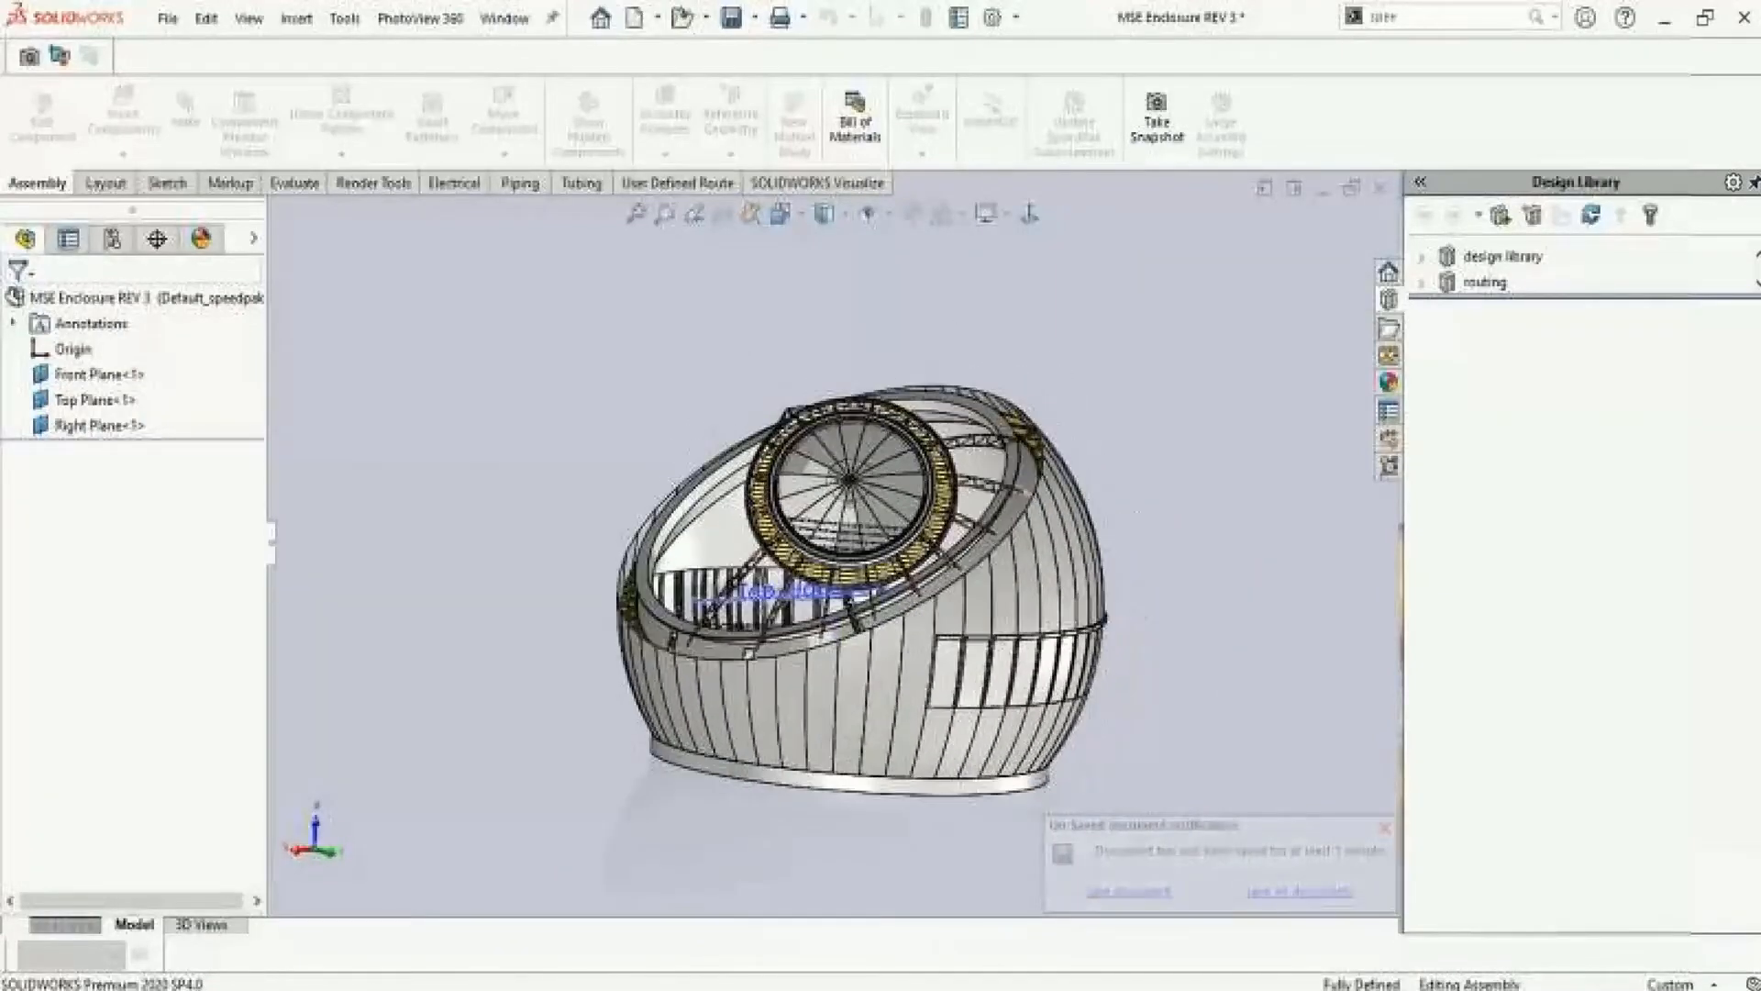
# Switch to the MSE Top Level Assembly and set MSE Enclosure REV 3 to the Default_speedpak configuration
pyautogui.click(505, 18)
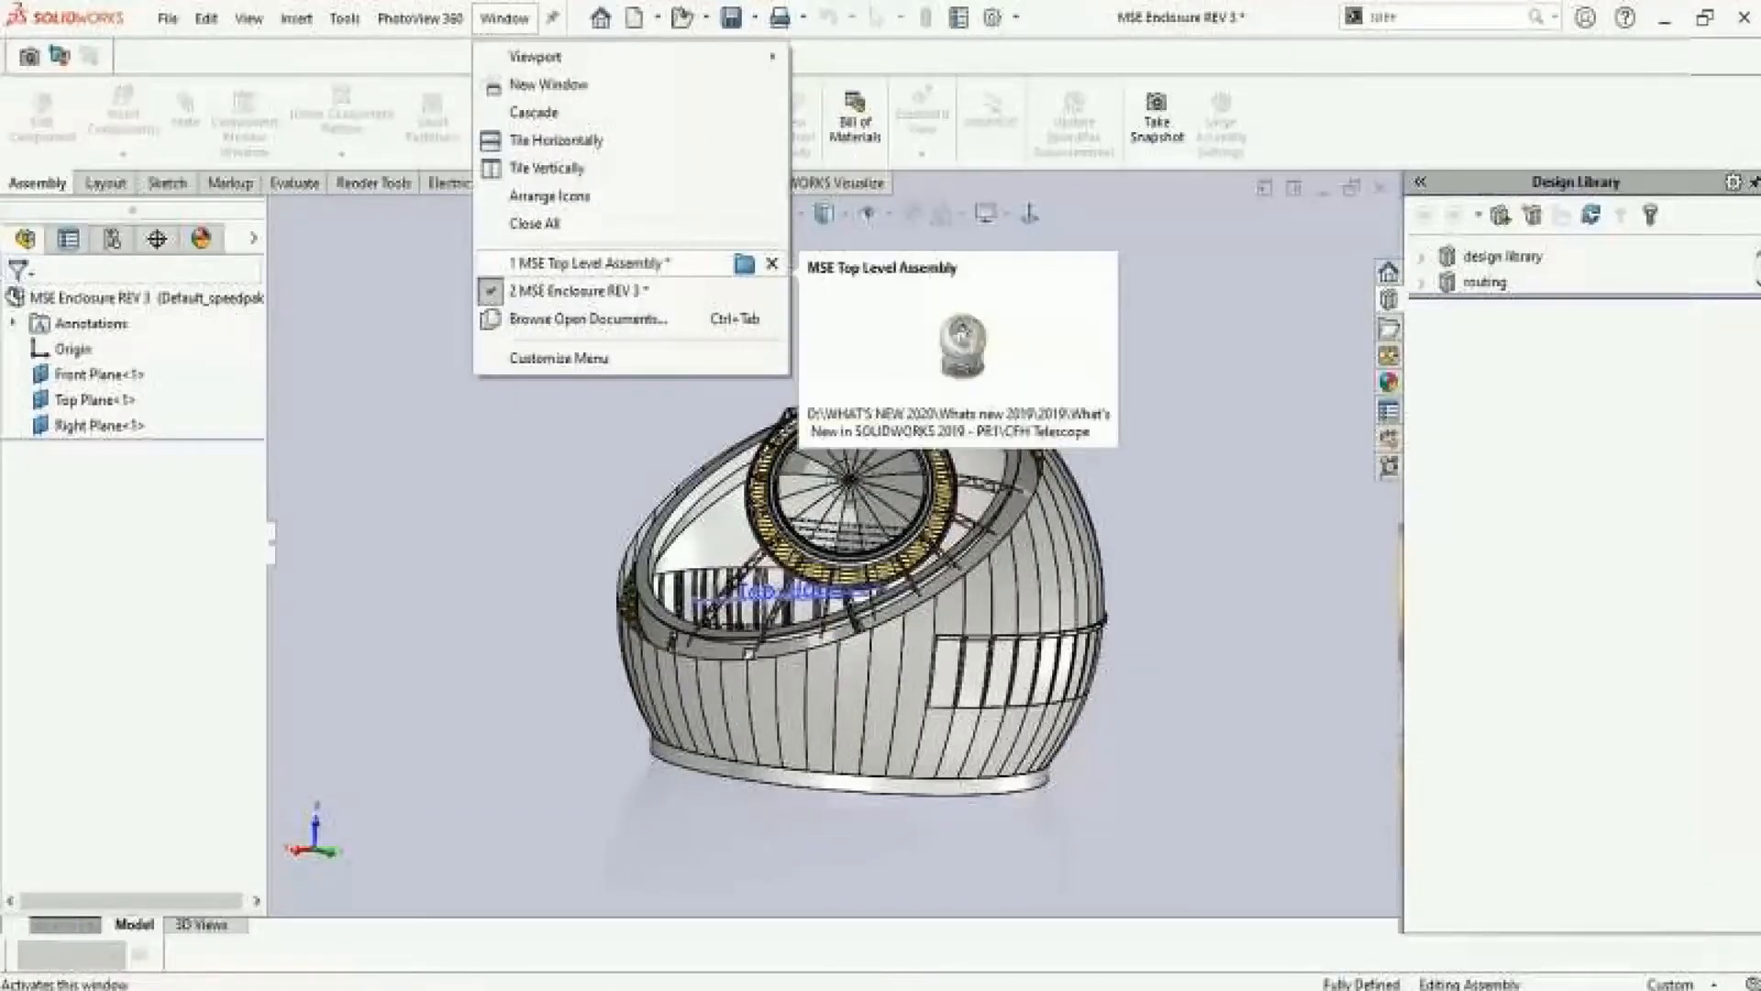
pyautogui.click(588, 264)
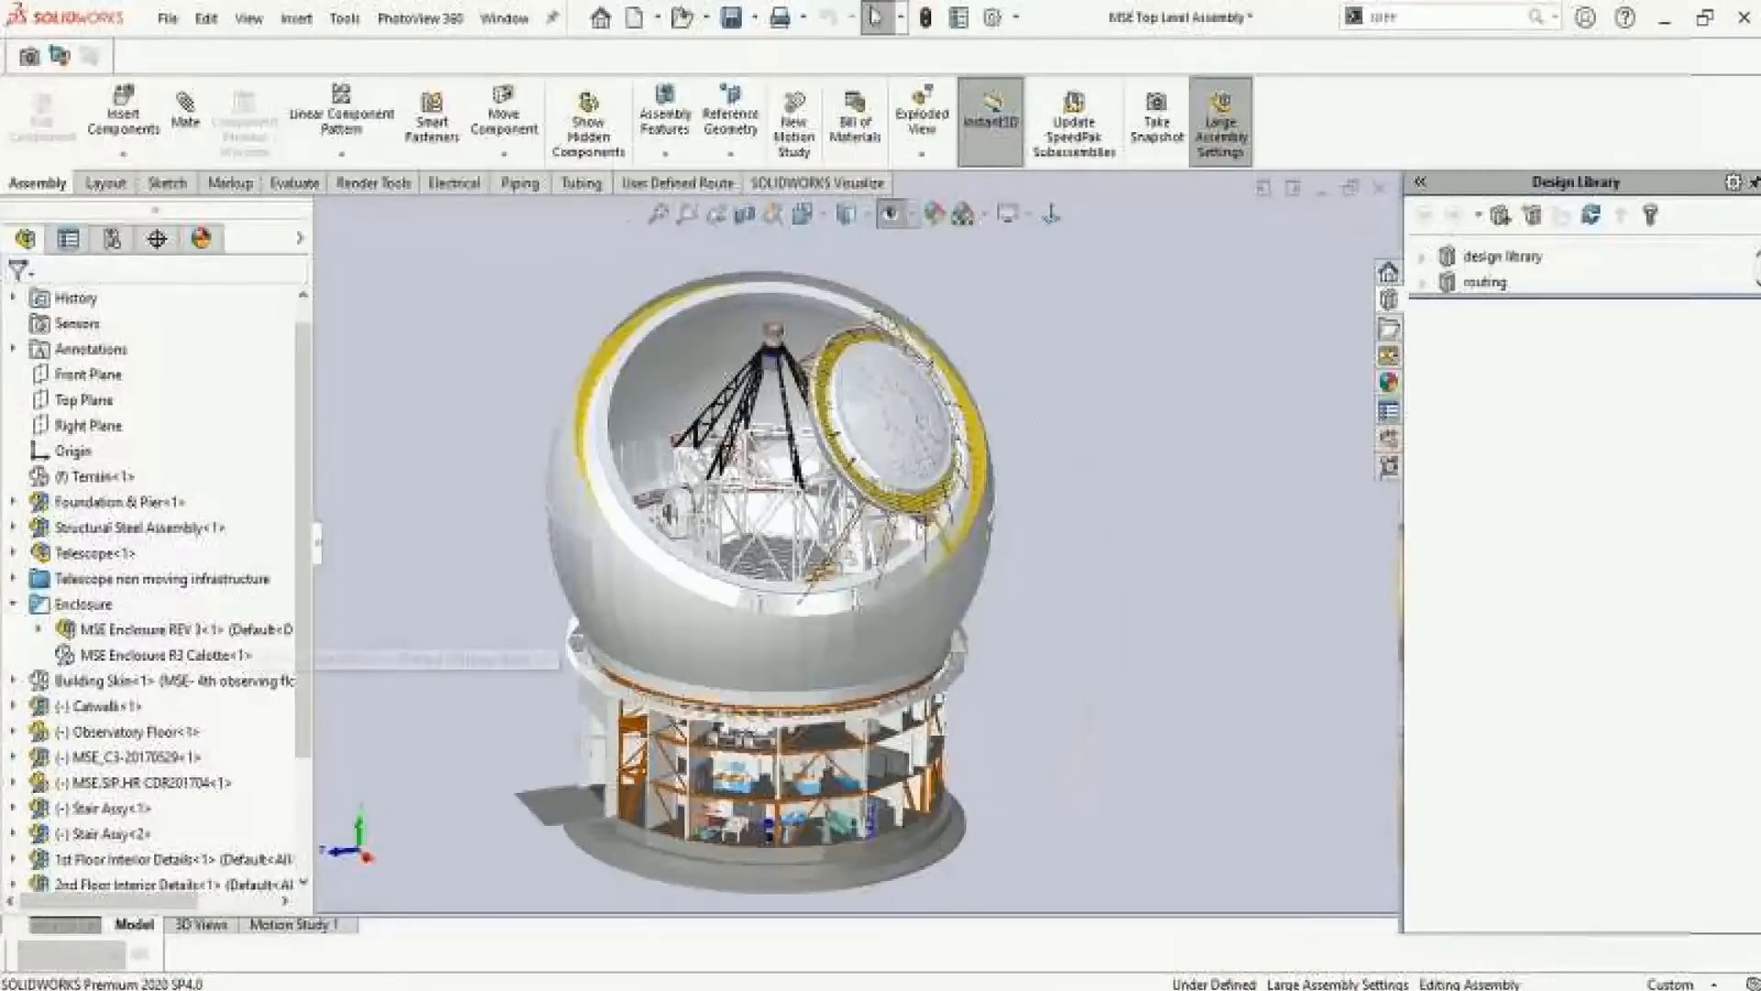
pyautogui.click(174, 629)
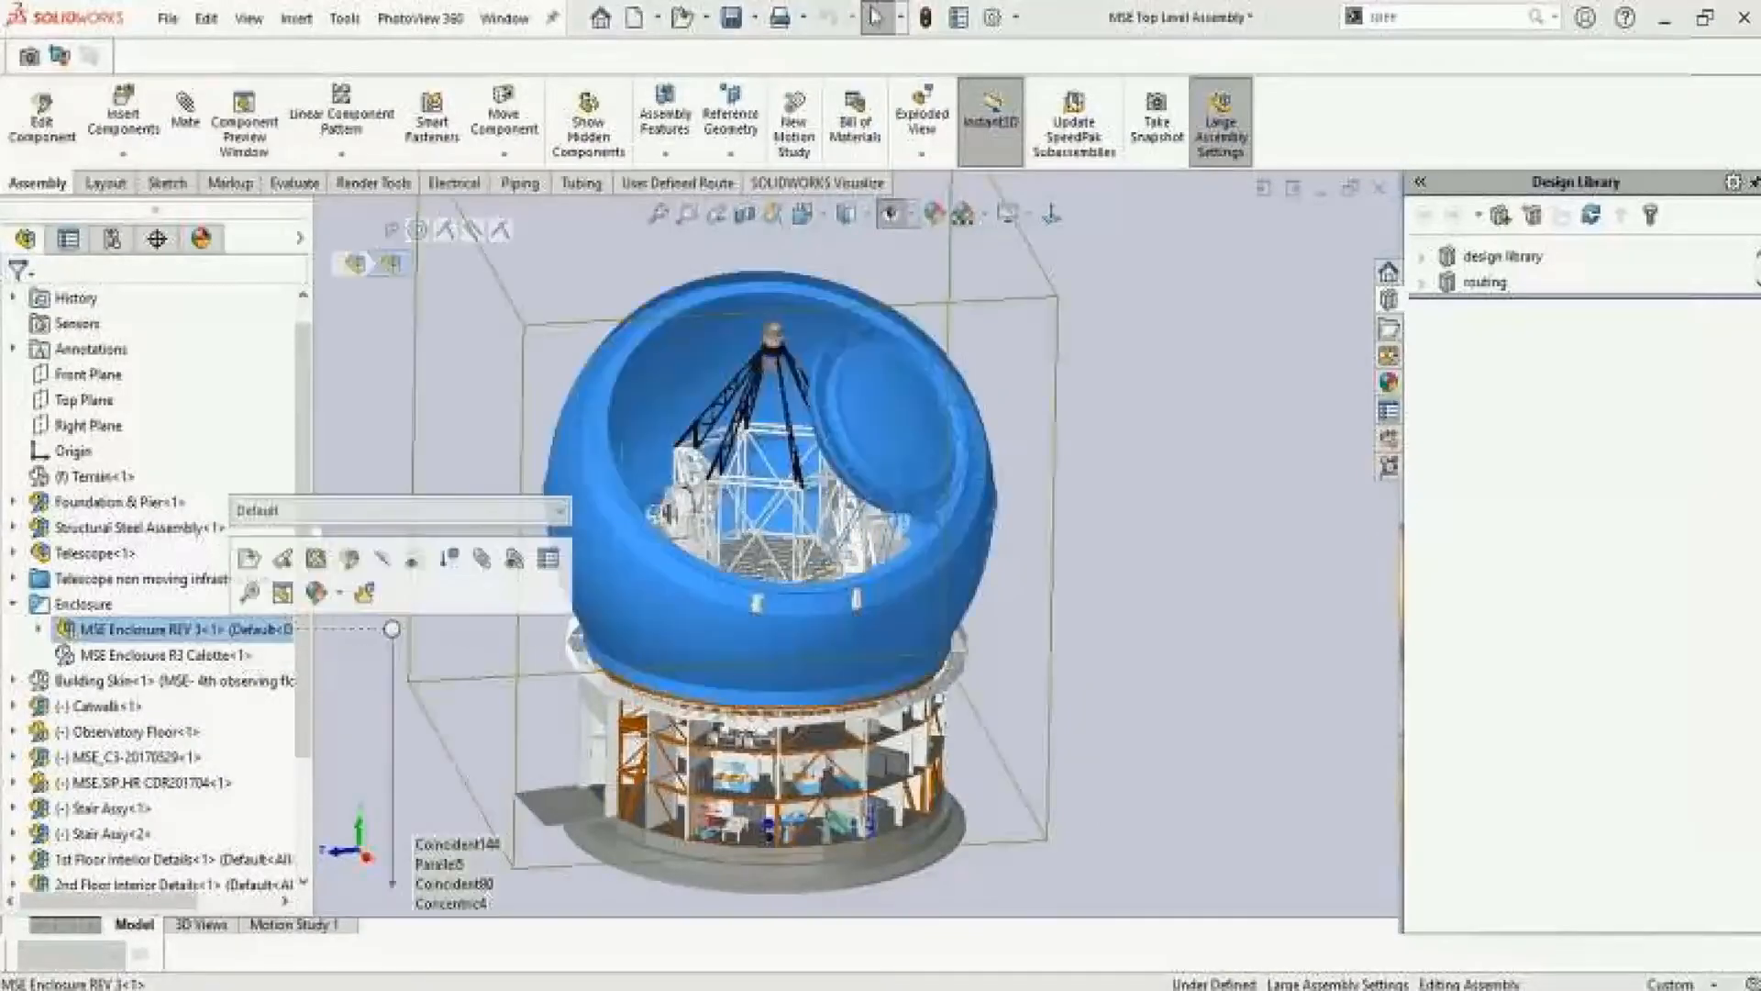
pyautogui.click(559, 510)
pyautogui.click(302, 547)
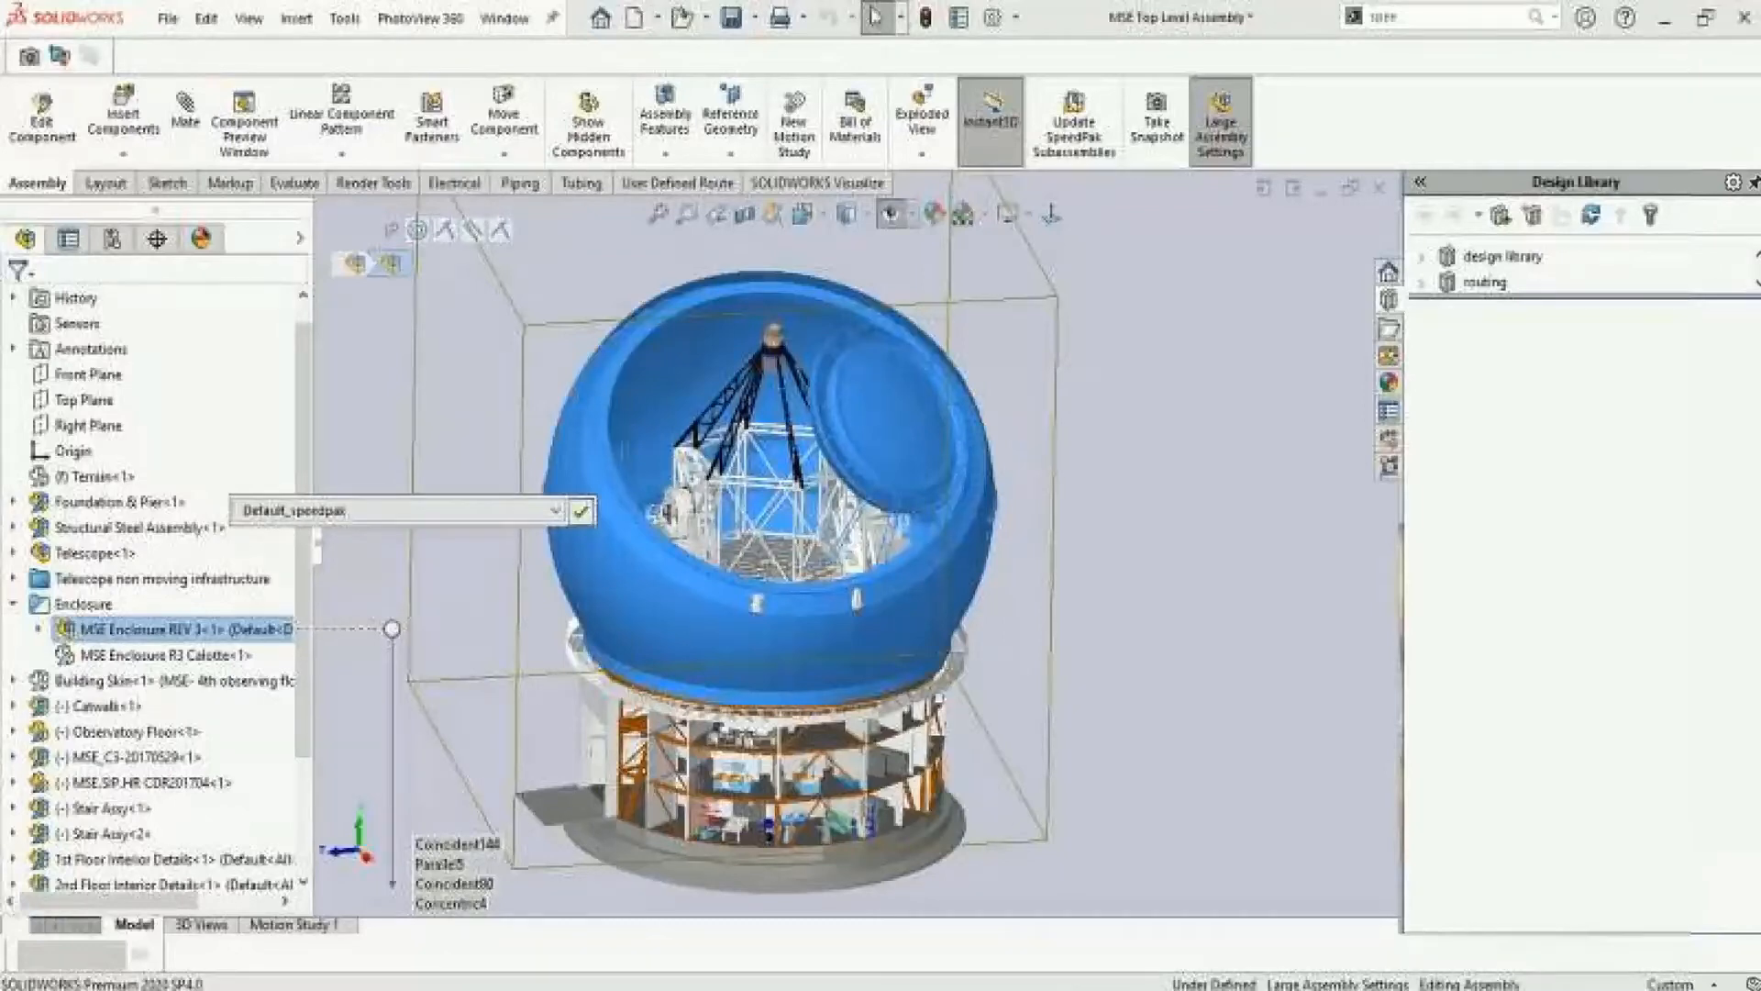
pyautogui.click(580, 511)
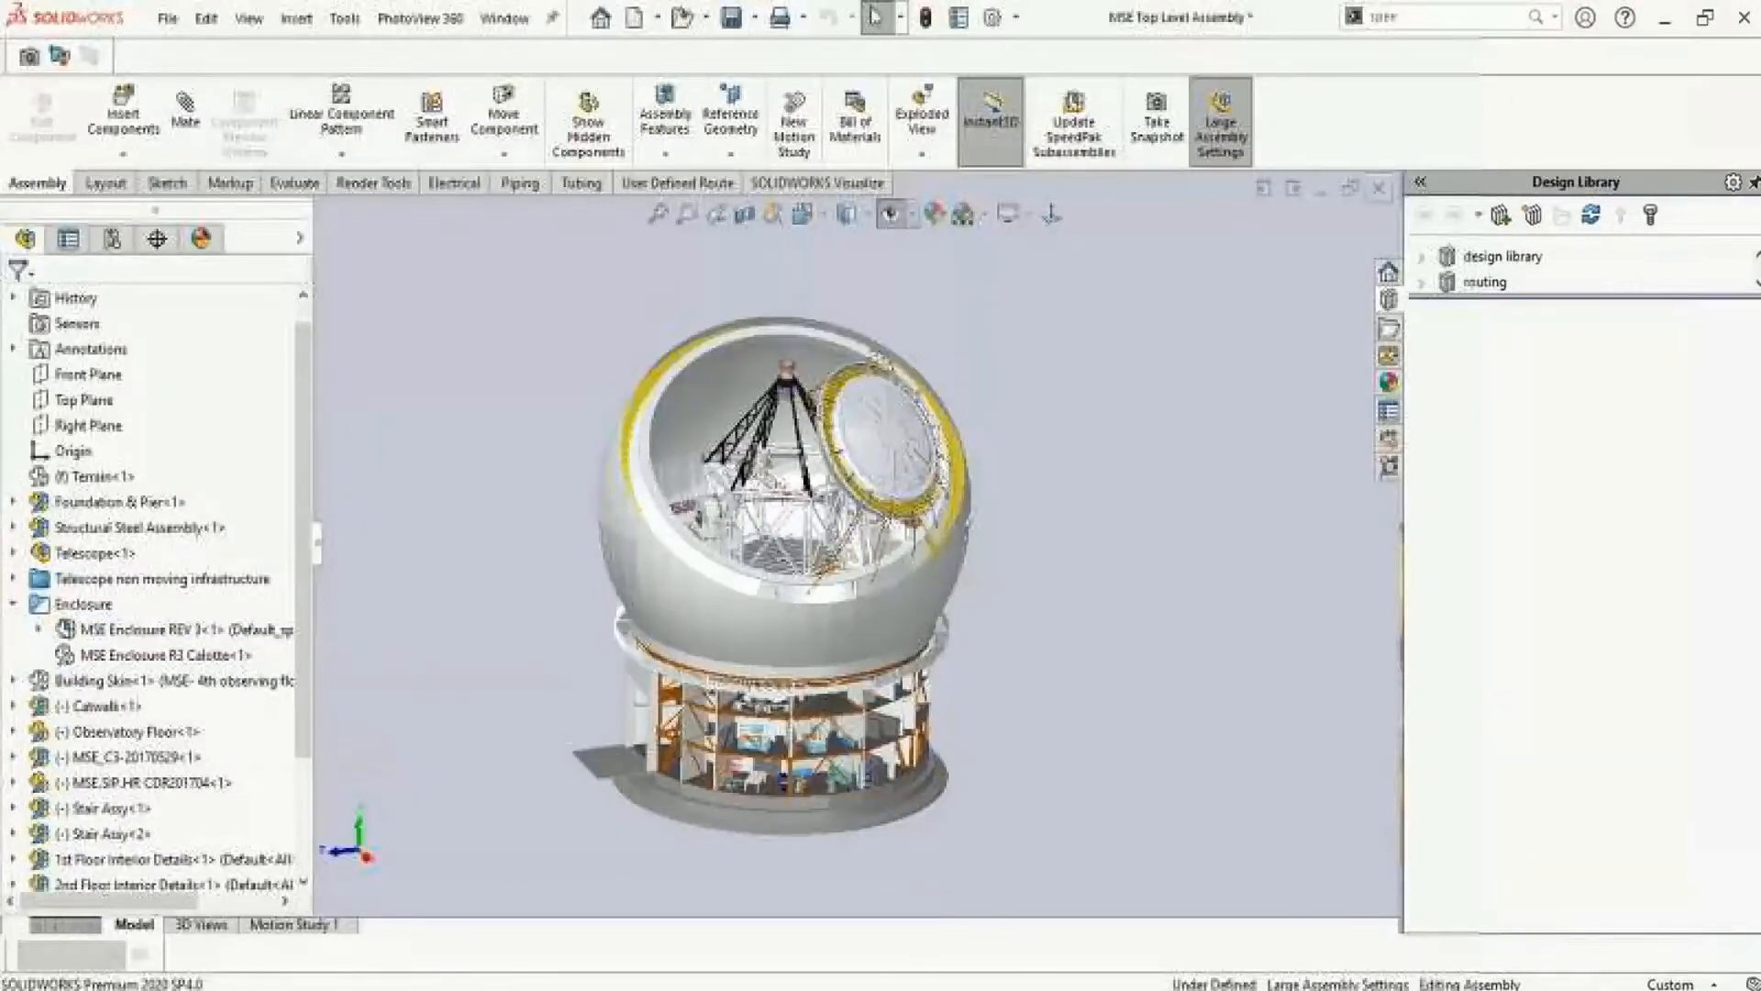
# Close the MSE Top Level Assembly and MSE Enclosure REV 3 documents
pyautogui.hotkey('ctrl', 's')
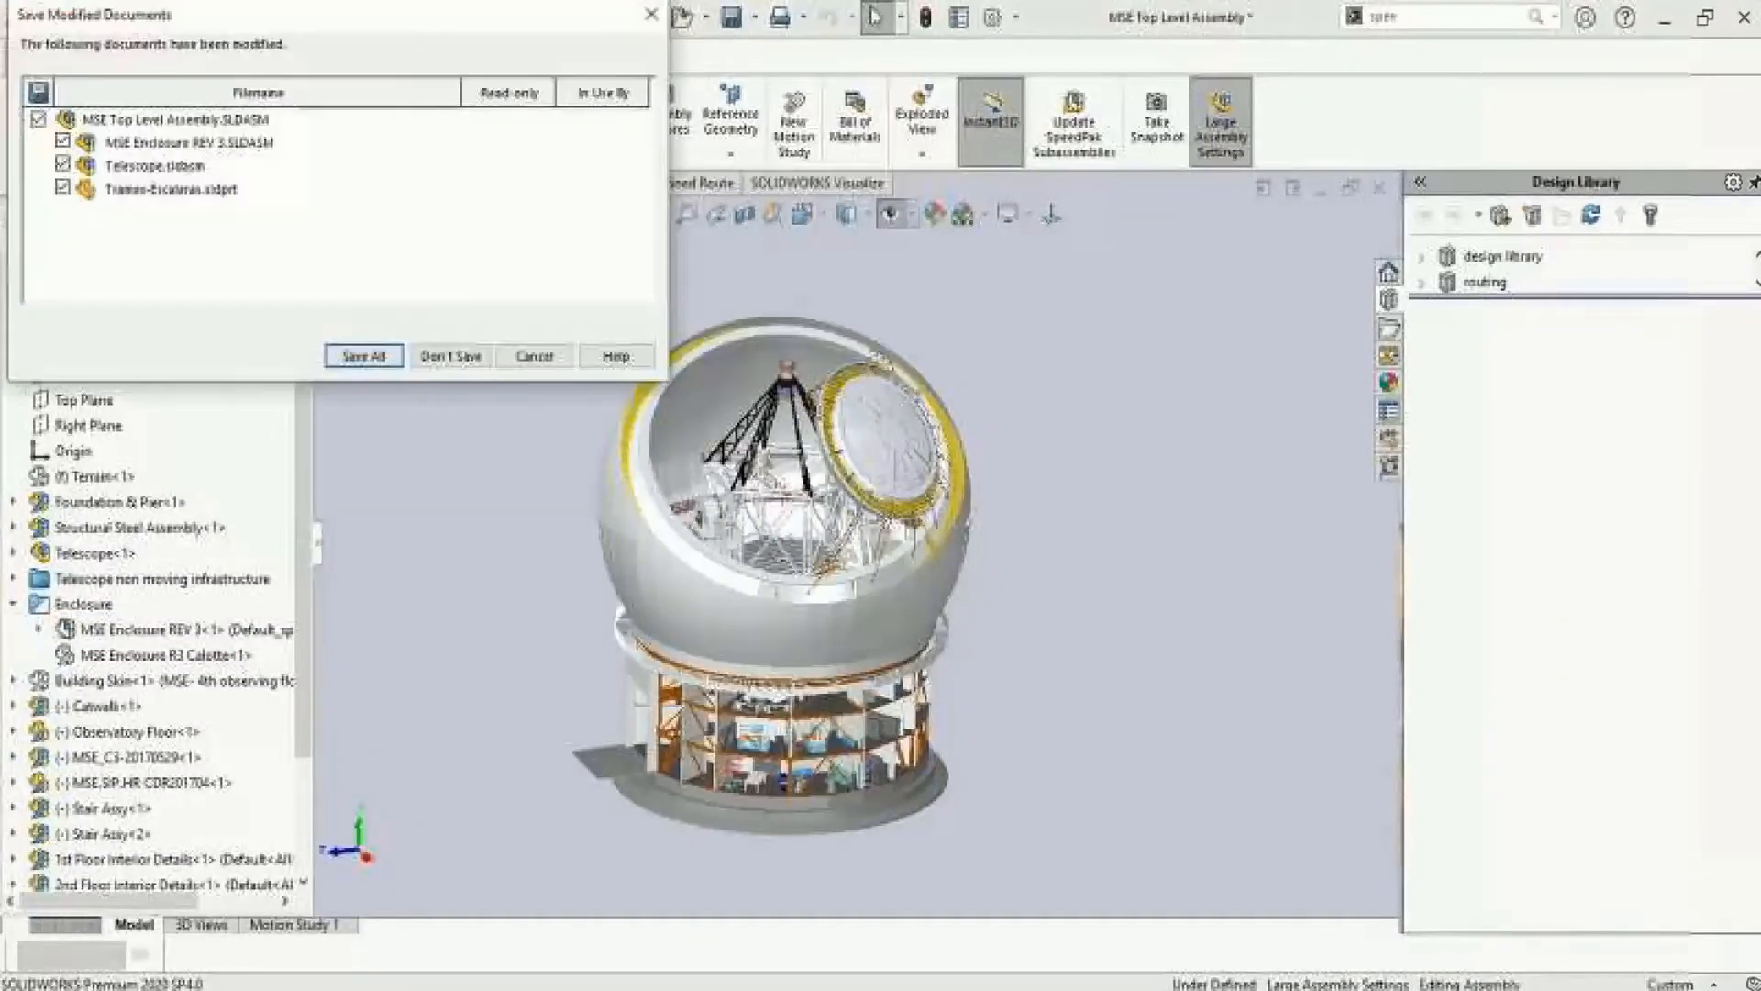
pyautogui.press('Return')
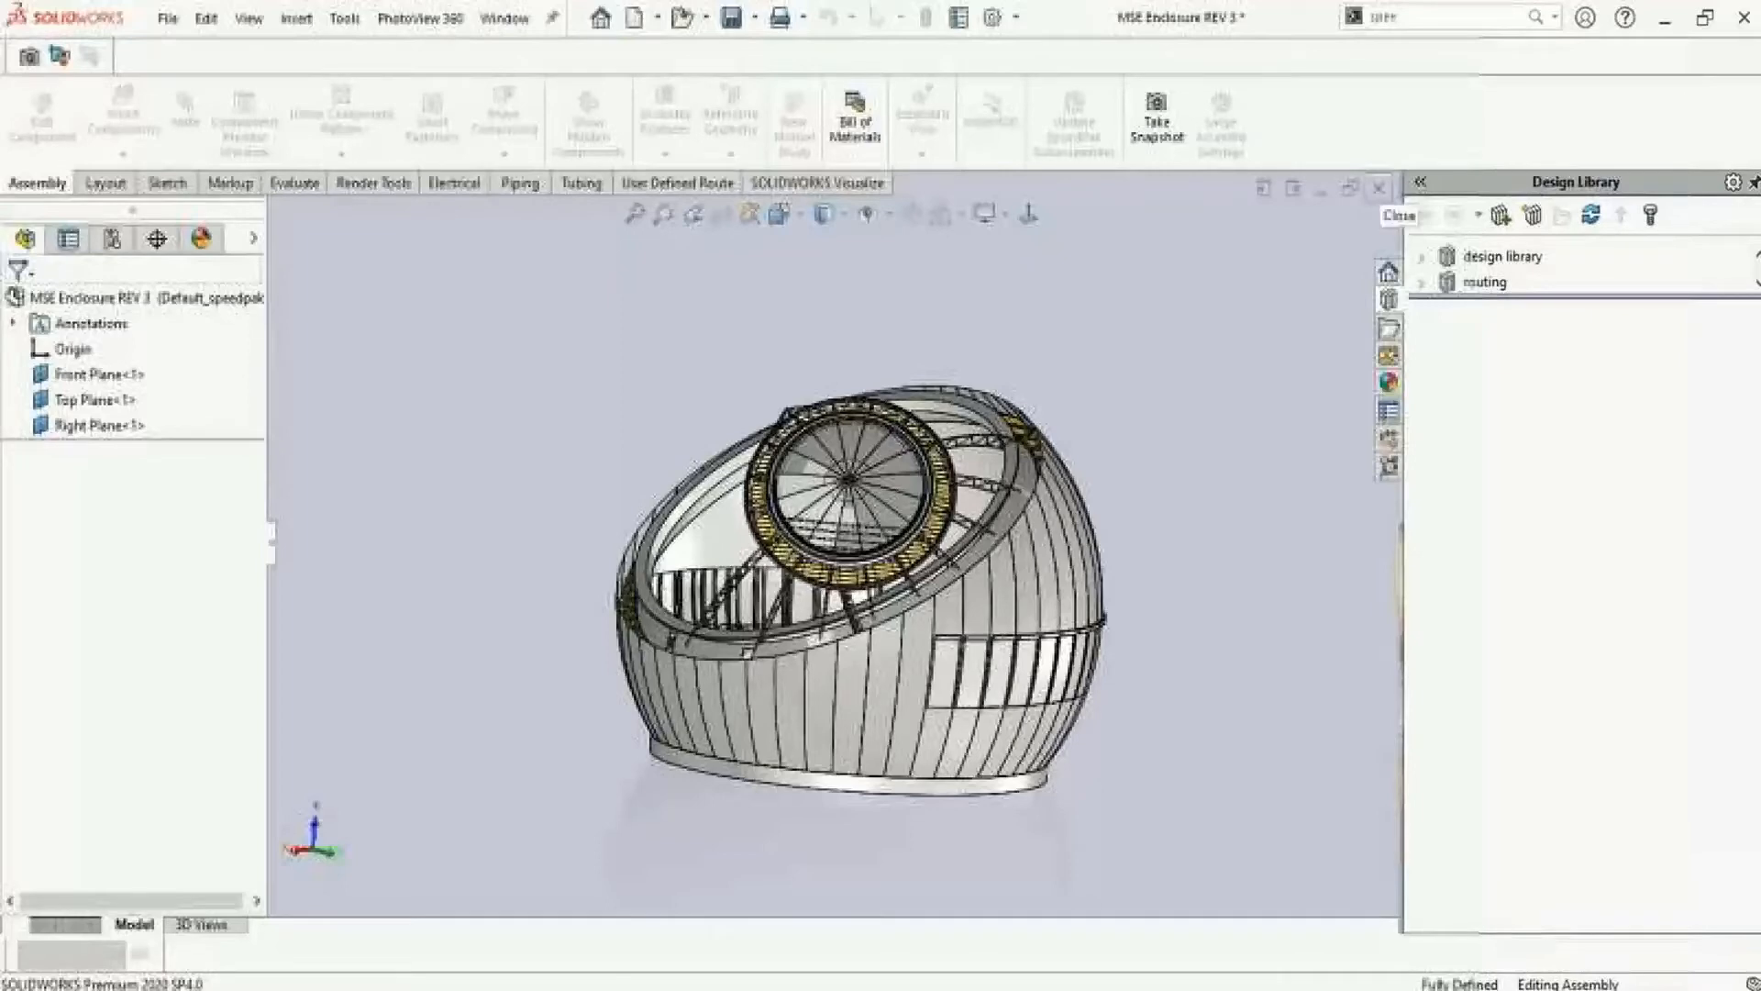
pyautogui.click(1379, 188)
pyautogui.click(803, 520)
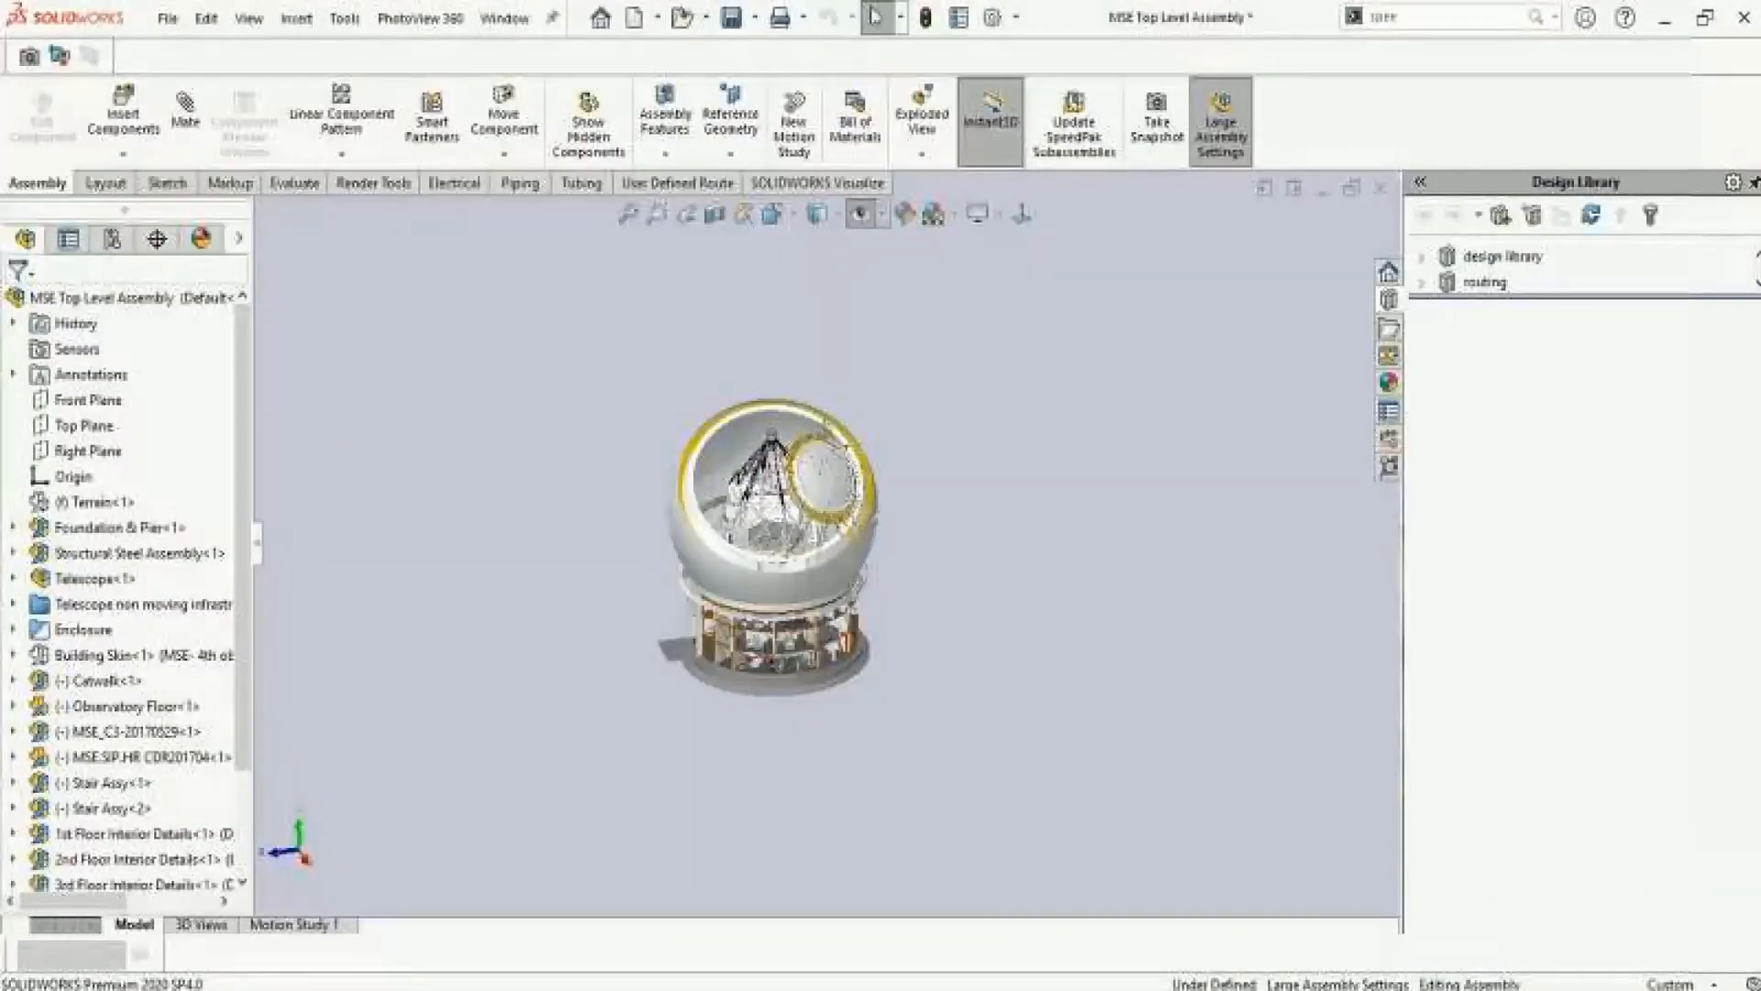
# Apply the Use SpeedPak option to MSE Enclosure REV 3 in the top-level assembly's Enclosure folder
pyautogui.click(12, 605)
pyautogui.click(13, 605)
pyautogui.click(13, 604)
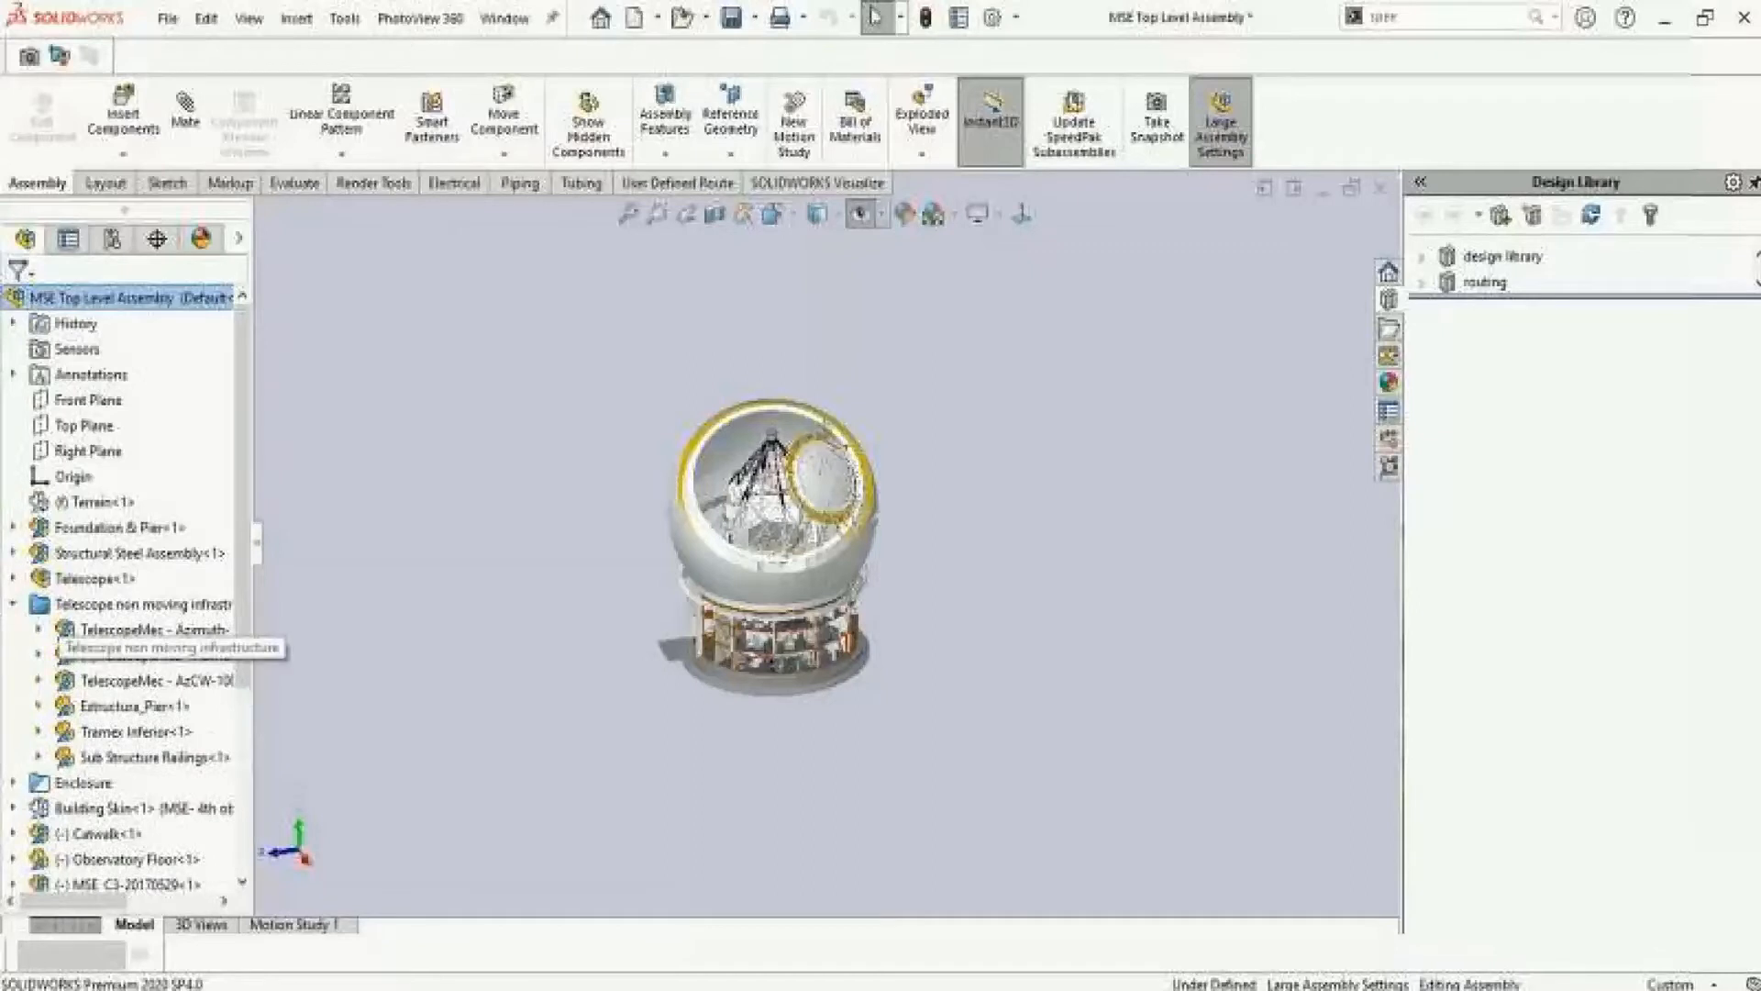
pyautogui.click(12, 605)
pyautogui.click(13, 630)
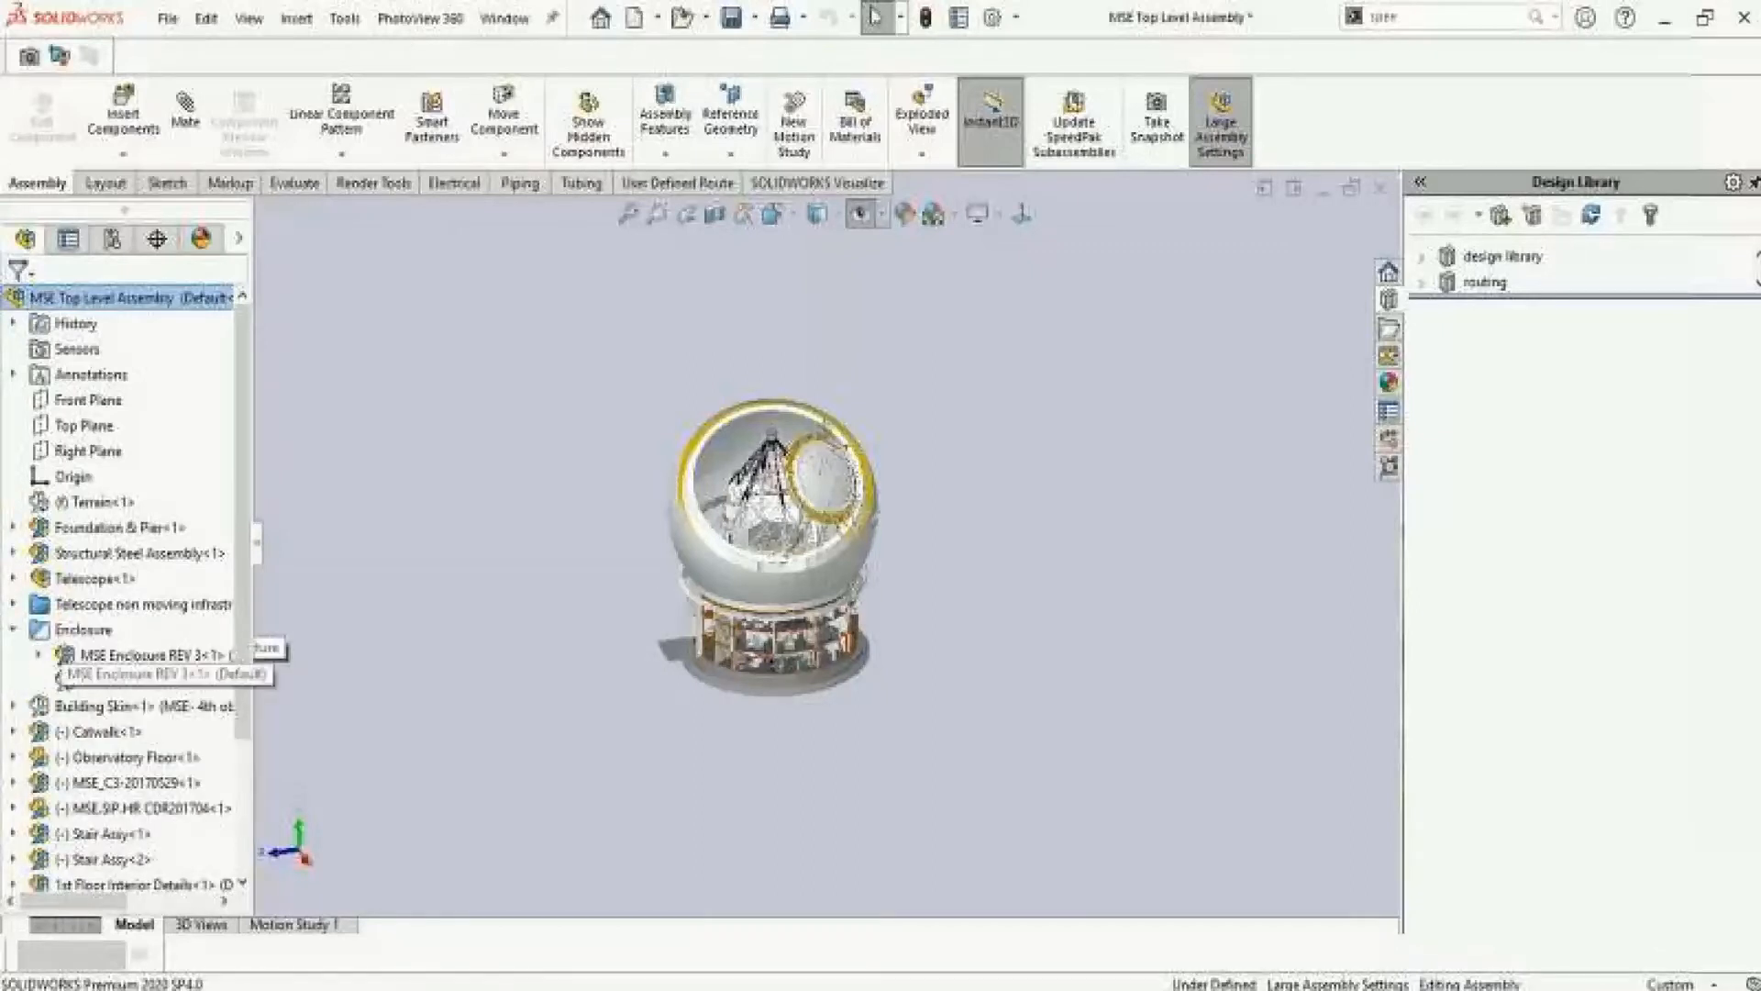
pyautogui.click(110, 655)
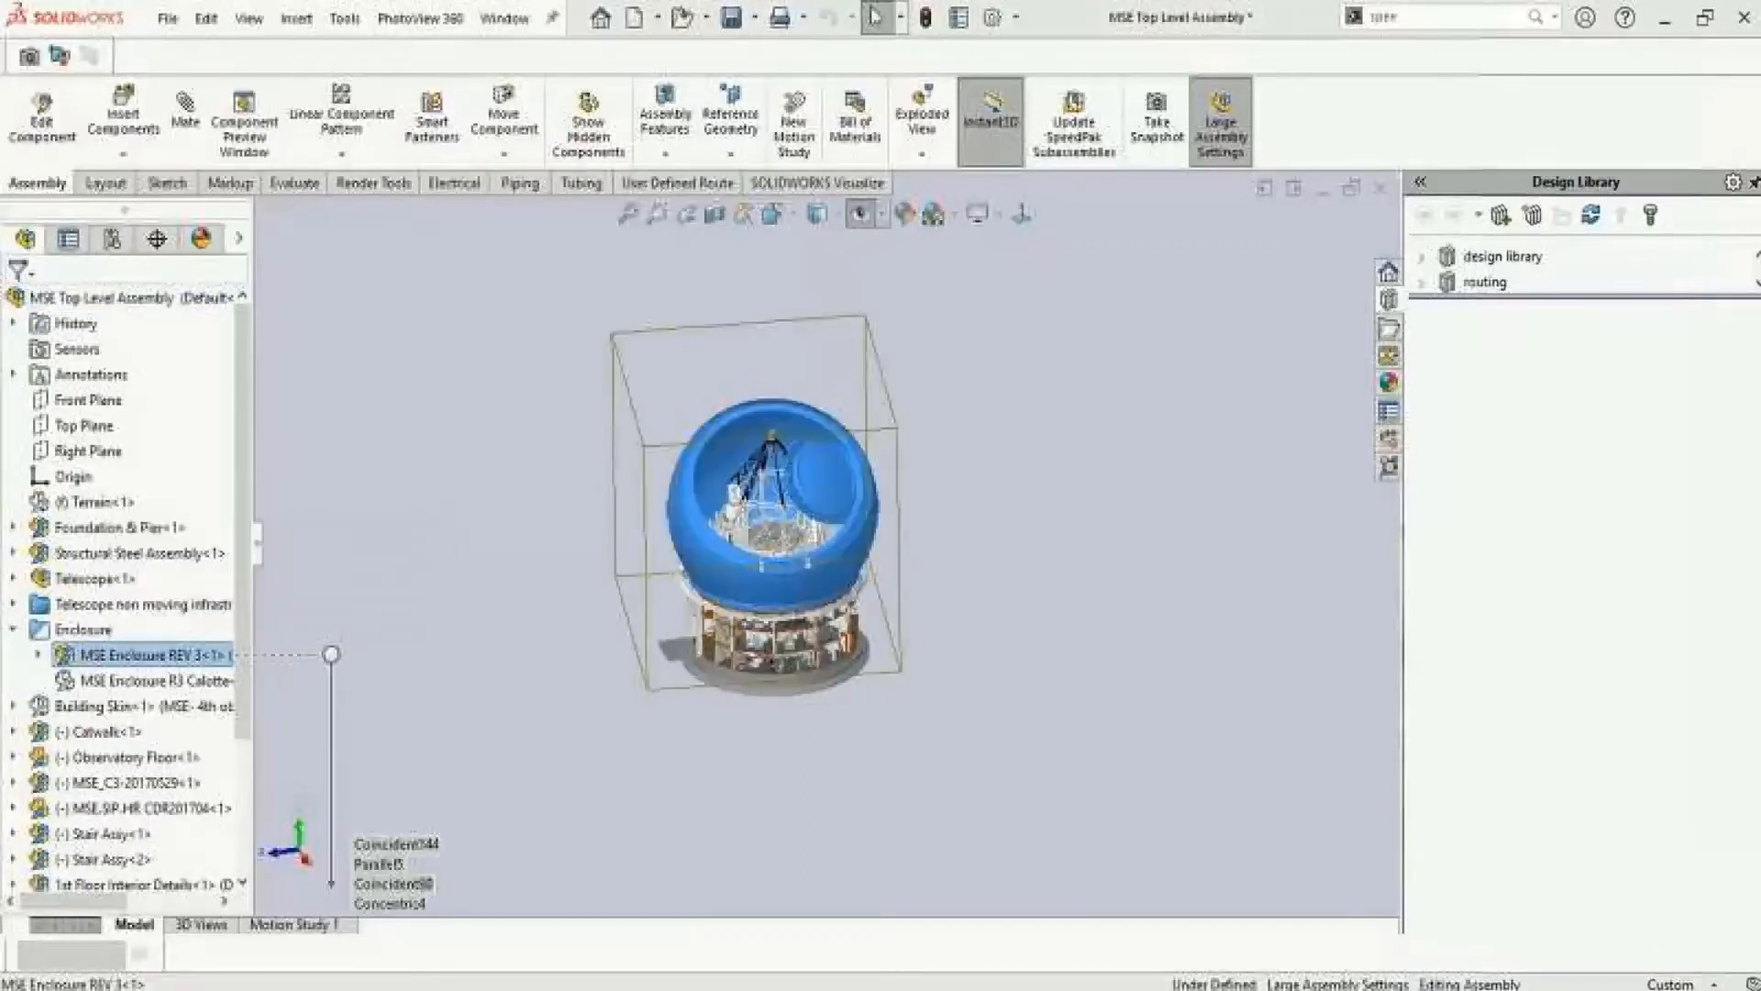
pyautogui.rightClick(172, 655)
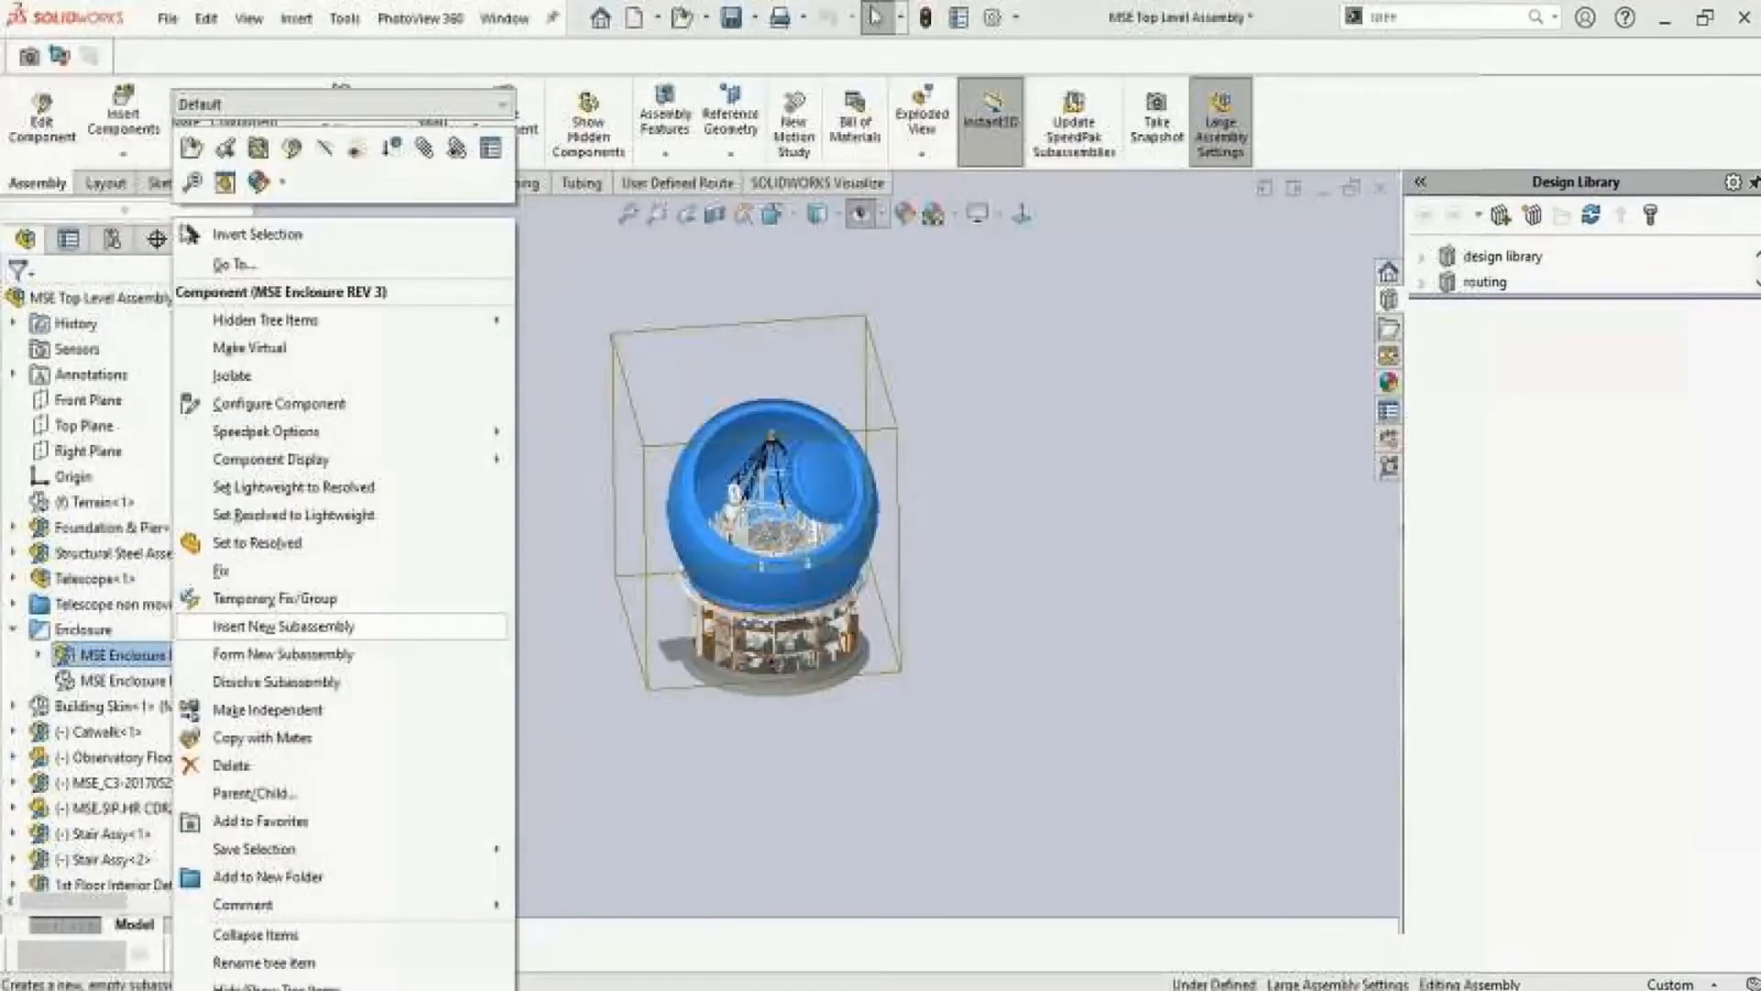
pyautogui.moveTo(349, 431)
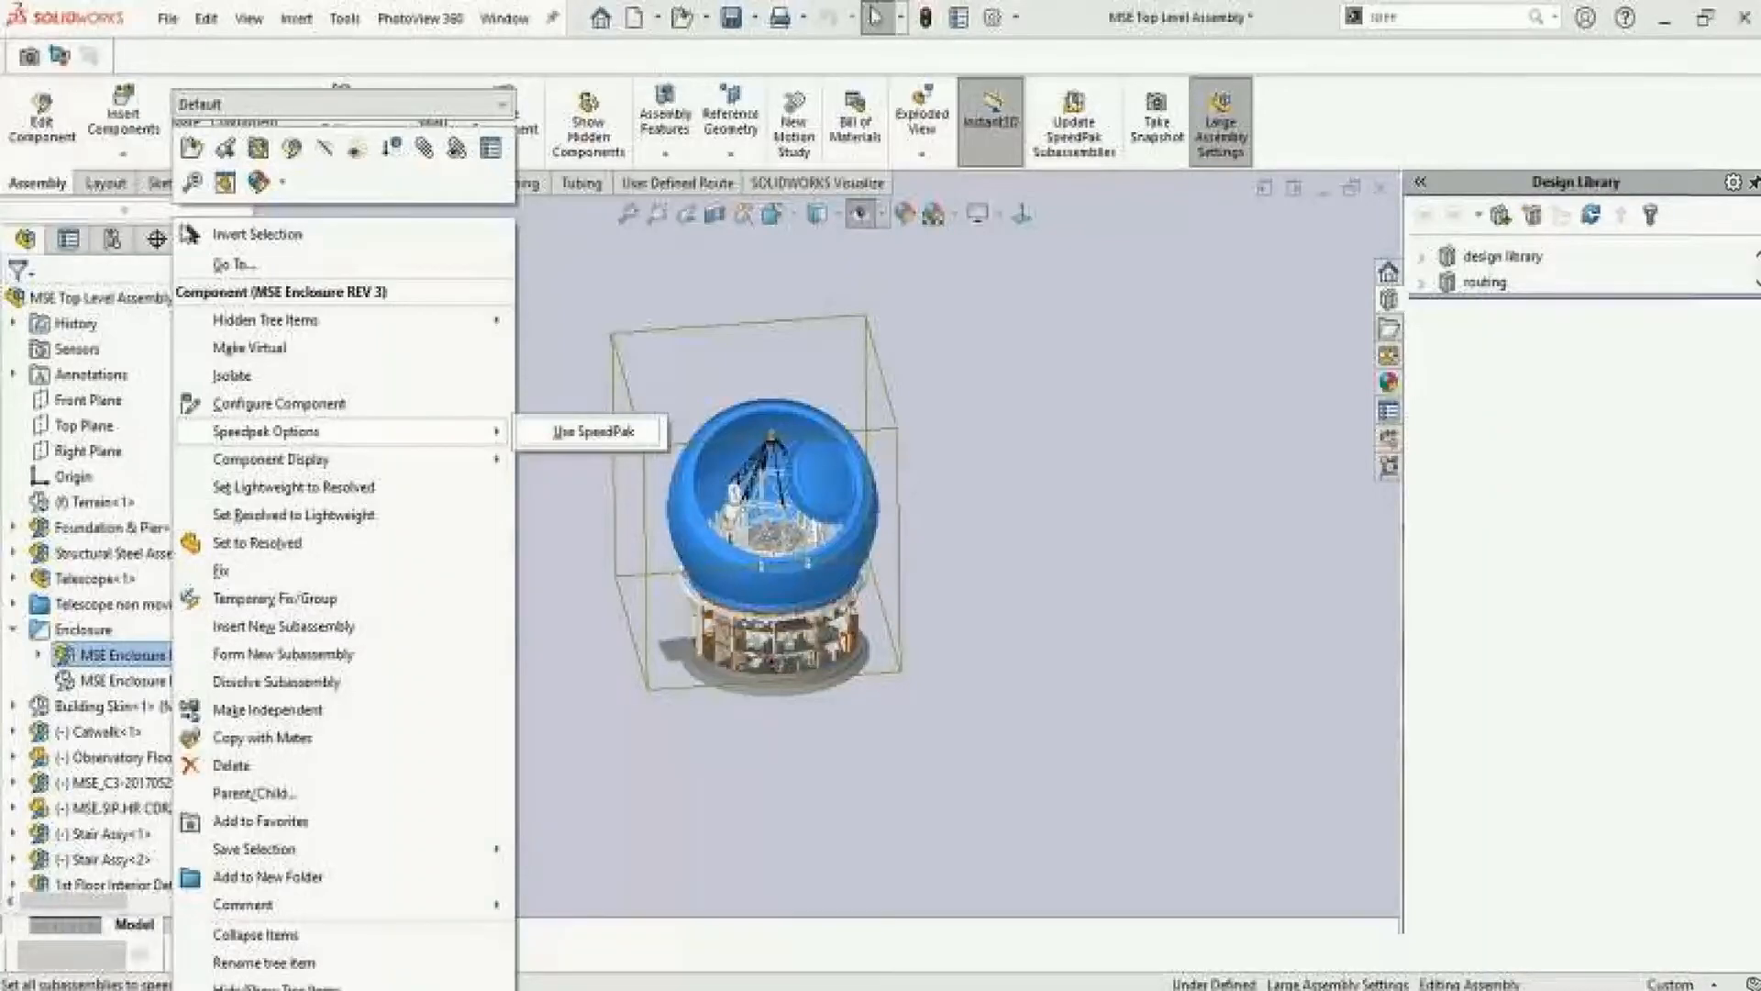
pyautogui.click(593, 431)
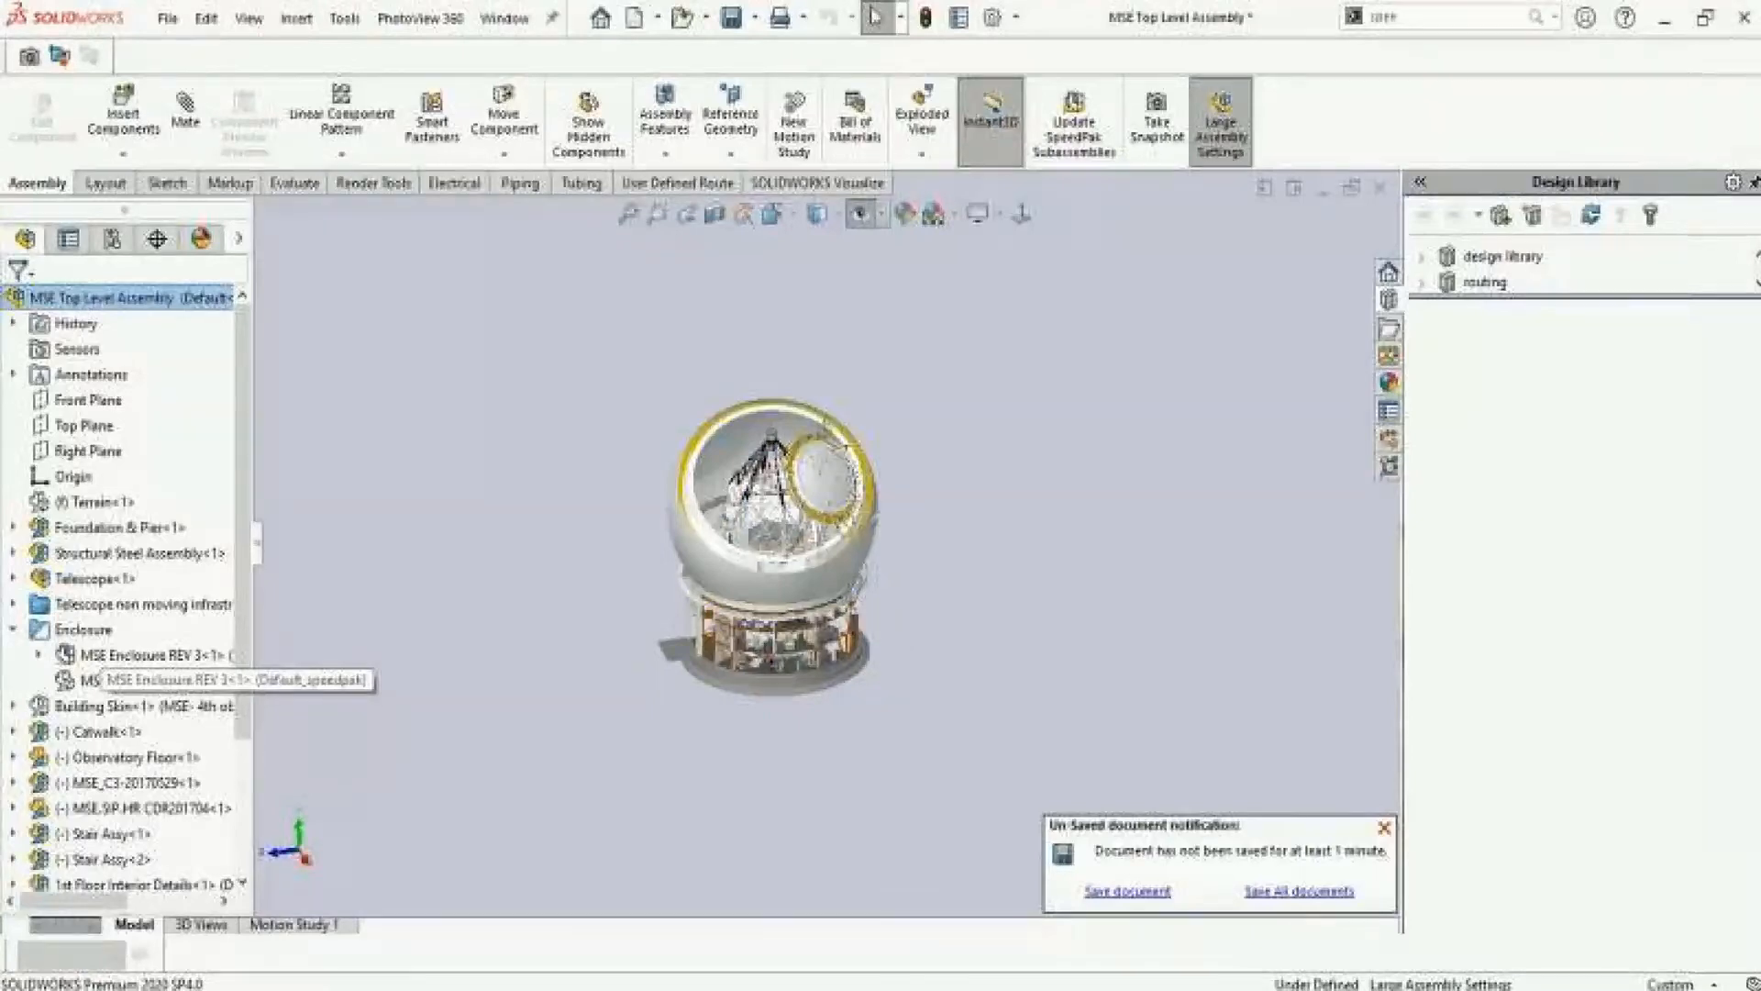
# Create a Mated SpeedPak for the Catwalk subassembly in the top-level assembly
pyautogui.click(92, 731)
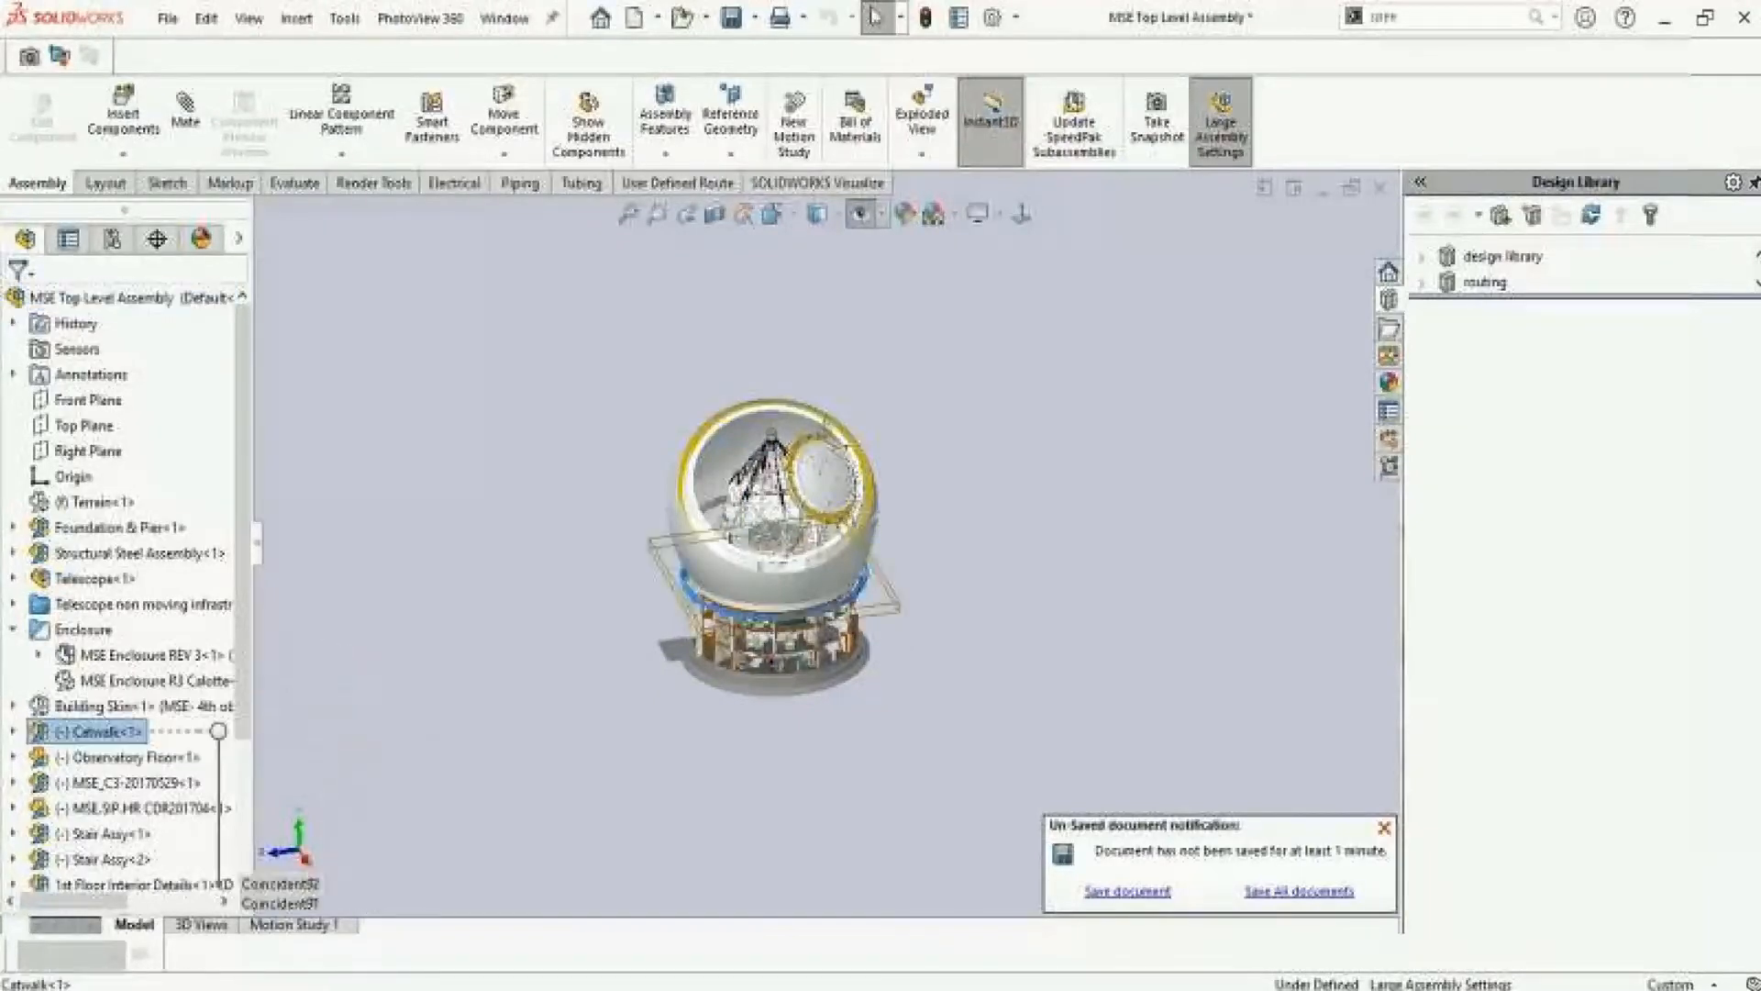
pyautogui.rightClick(92, 731)
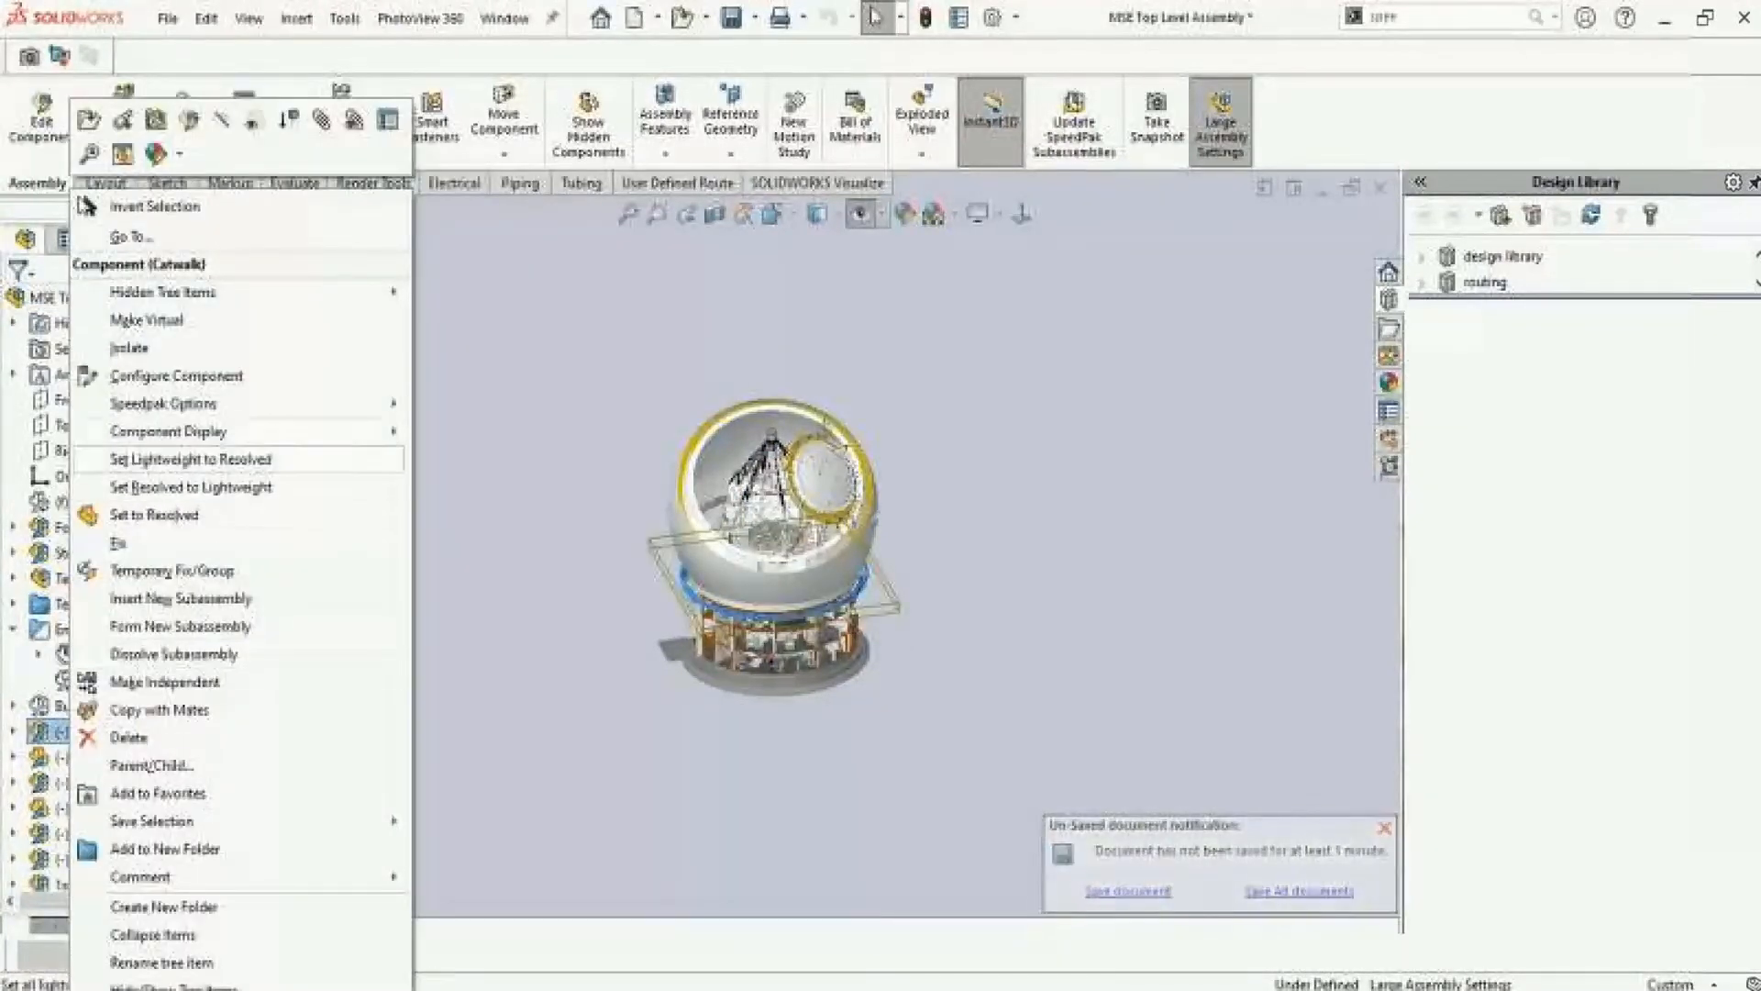
pyautogui.moveTo(229, 403)
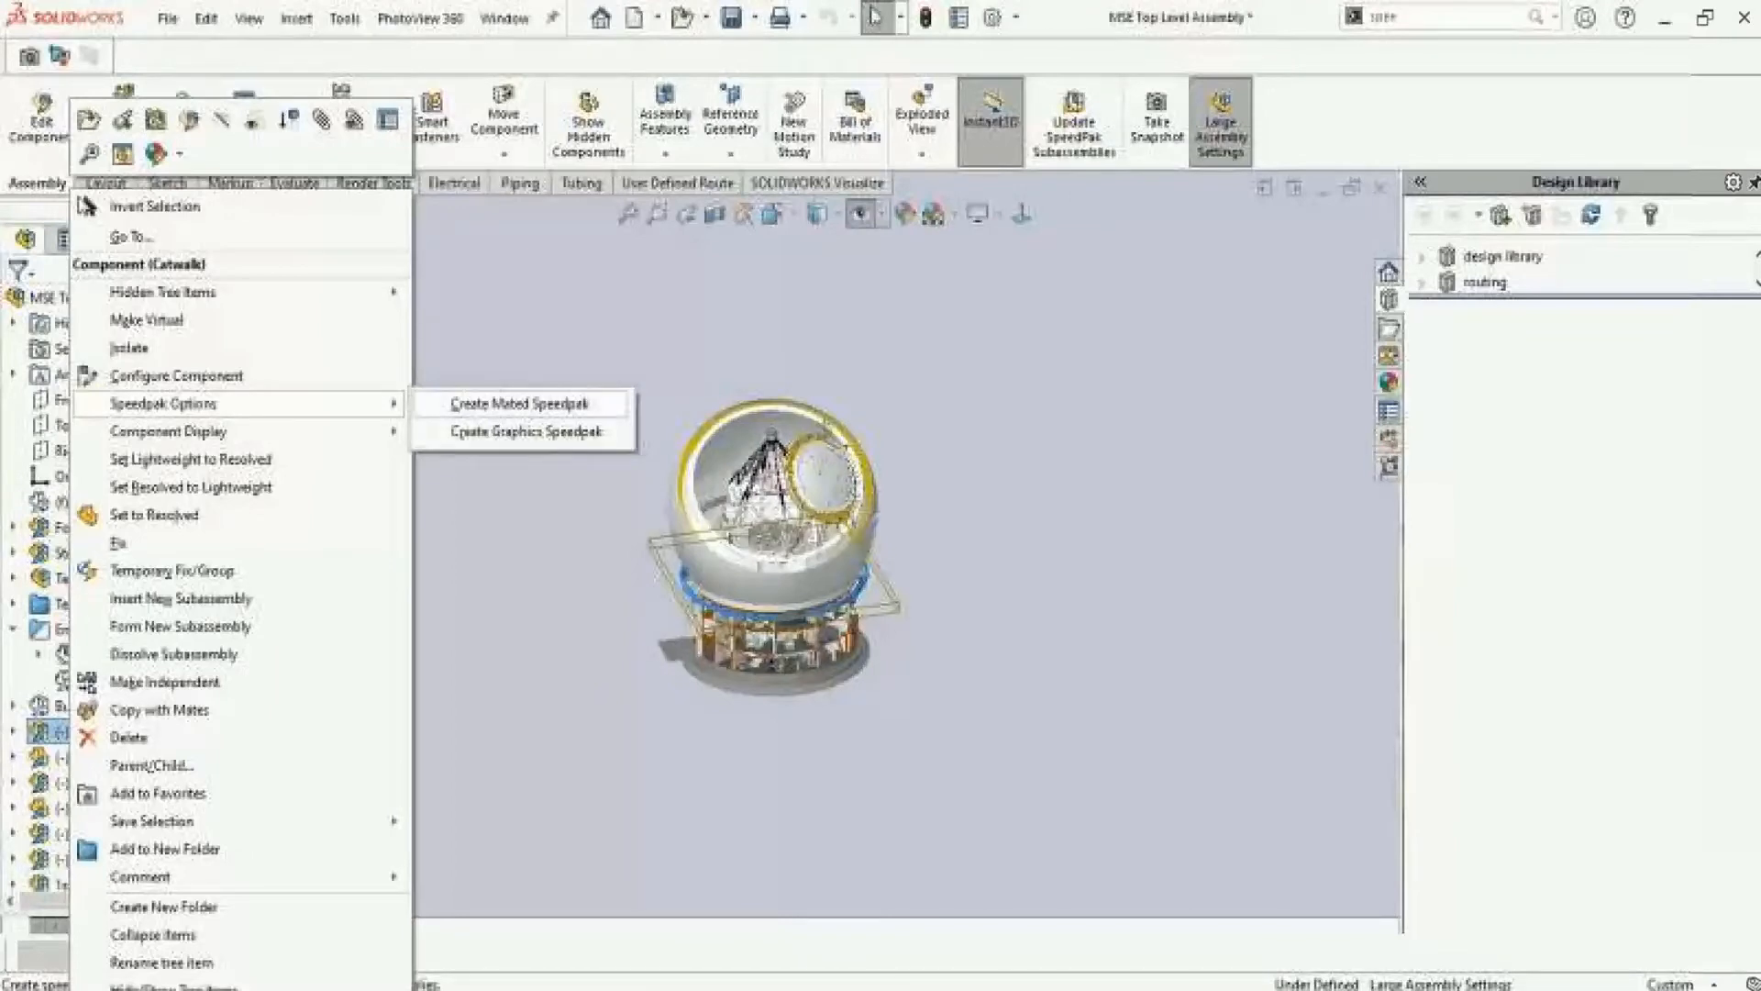
pyautogui.click(520, 404)
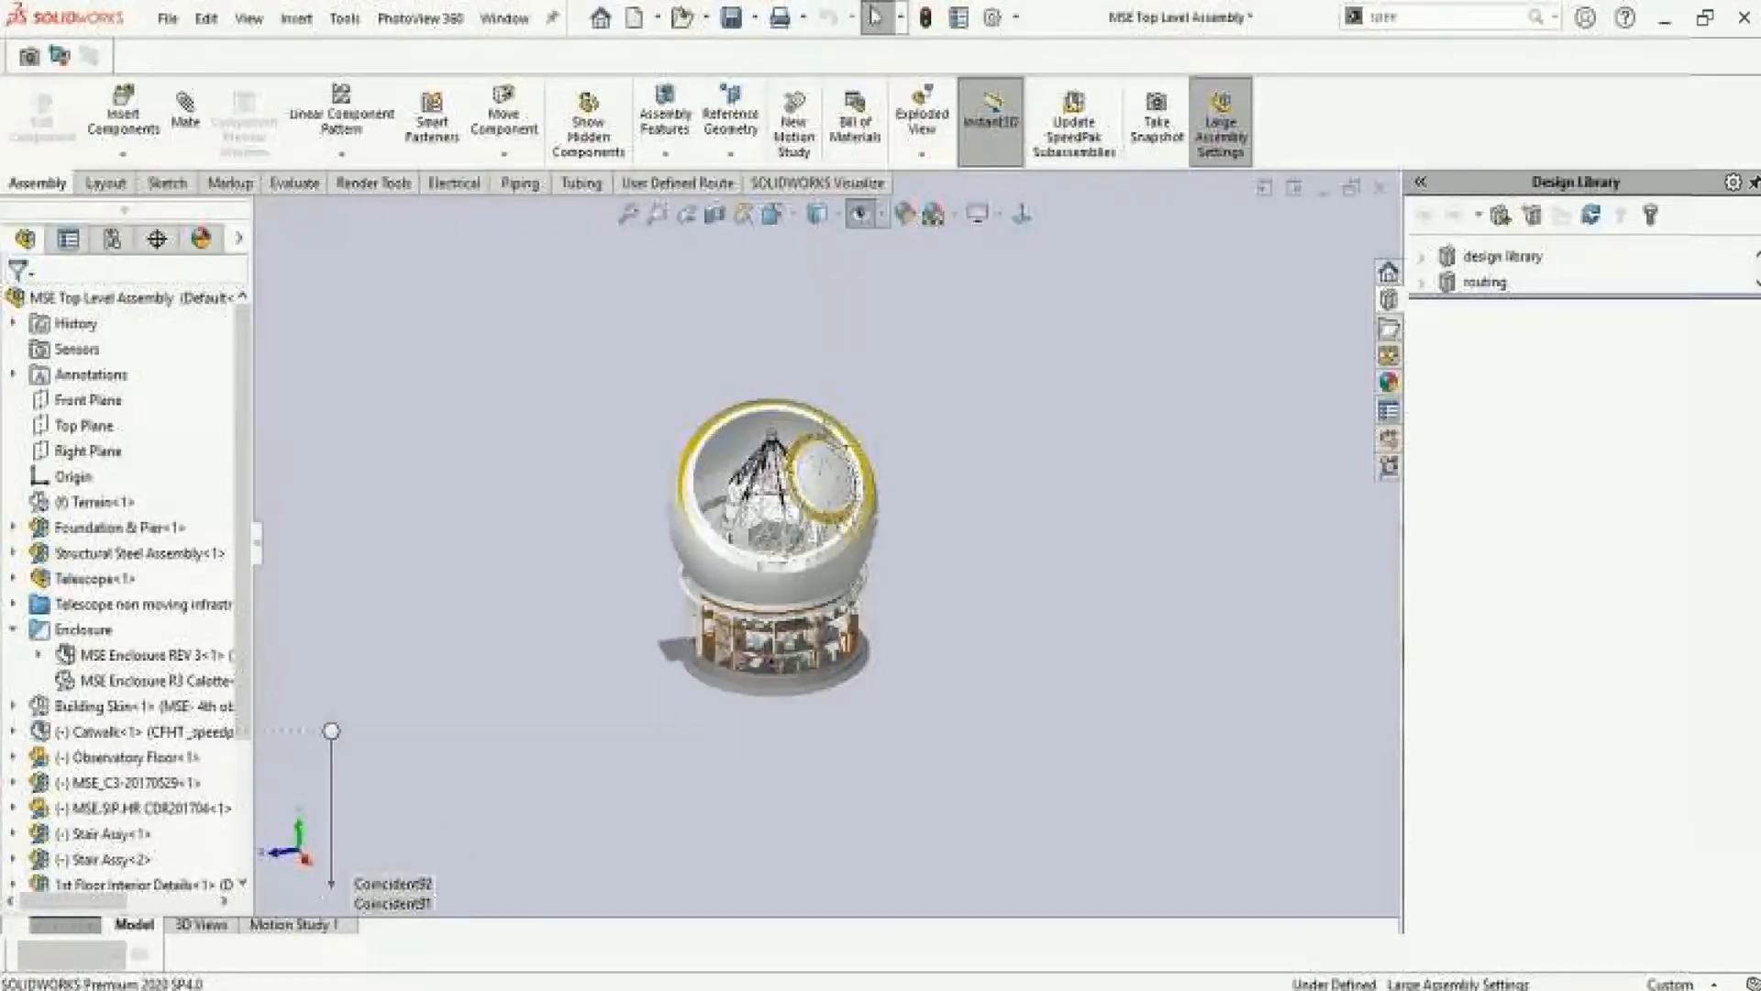
# Create a Mated SpeedPak for the MSE_C3-20170529 subassembly
pyautogui.click(102, 783)
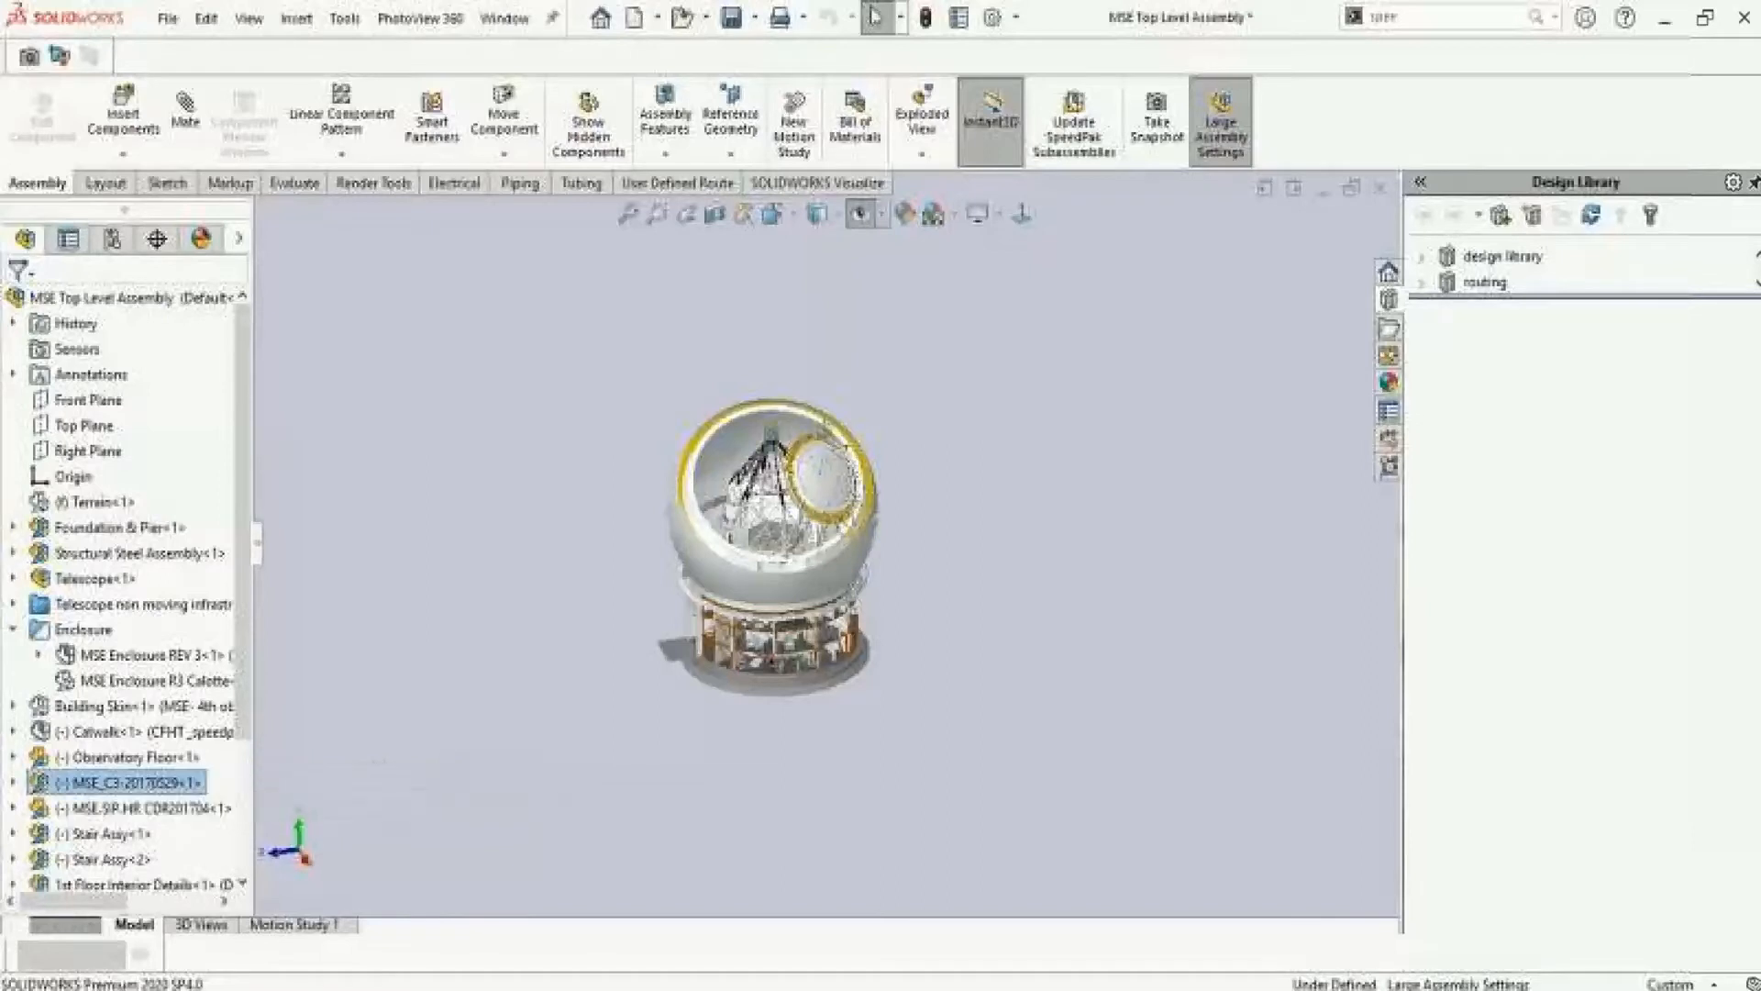
pyautogui.rightClick(105, 782)
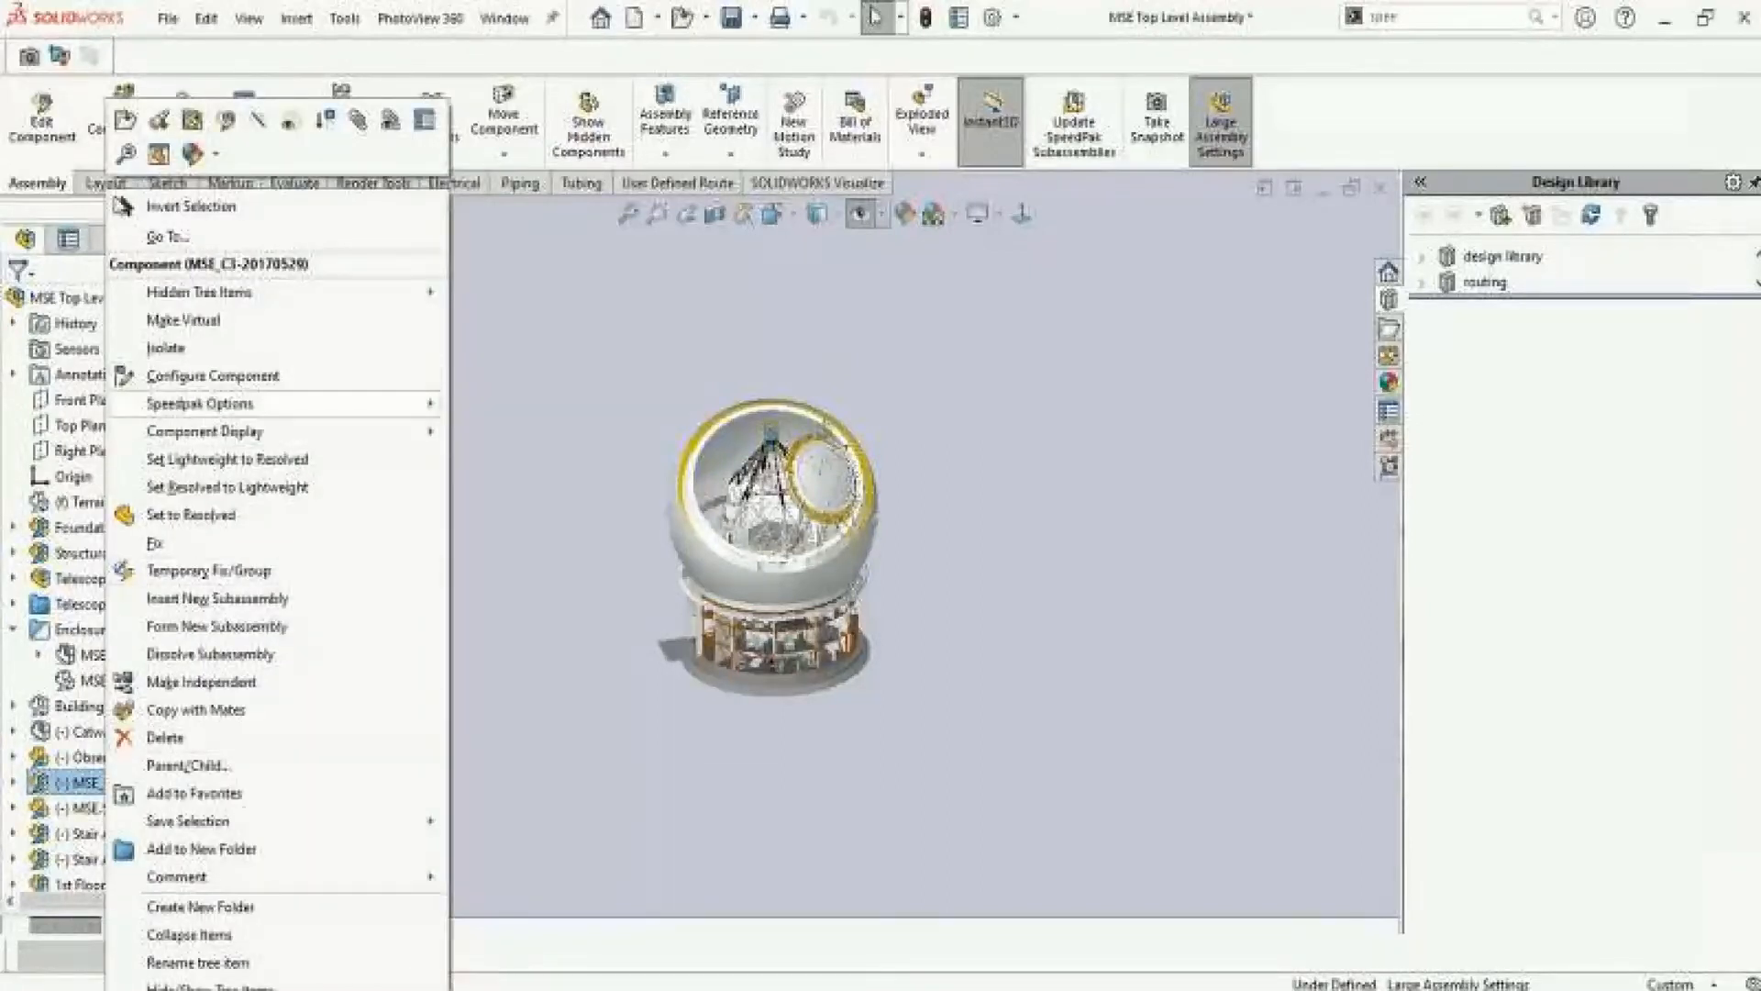
pyautogui.moveTo(275, 404)
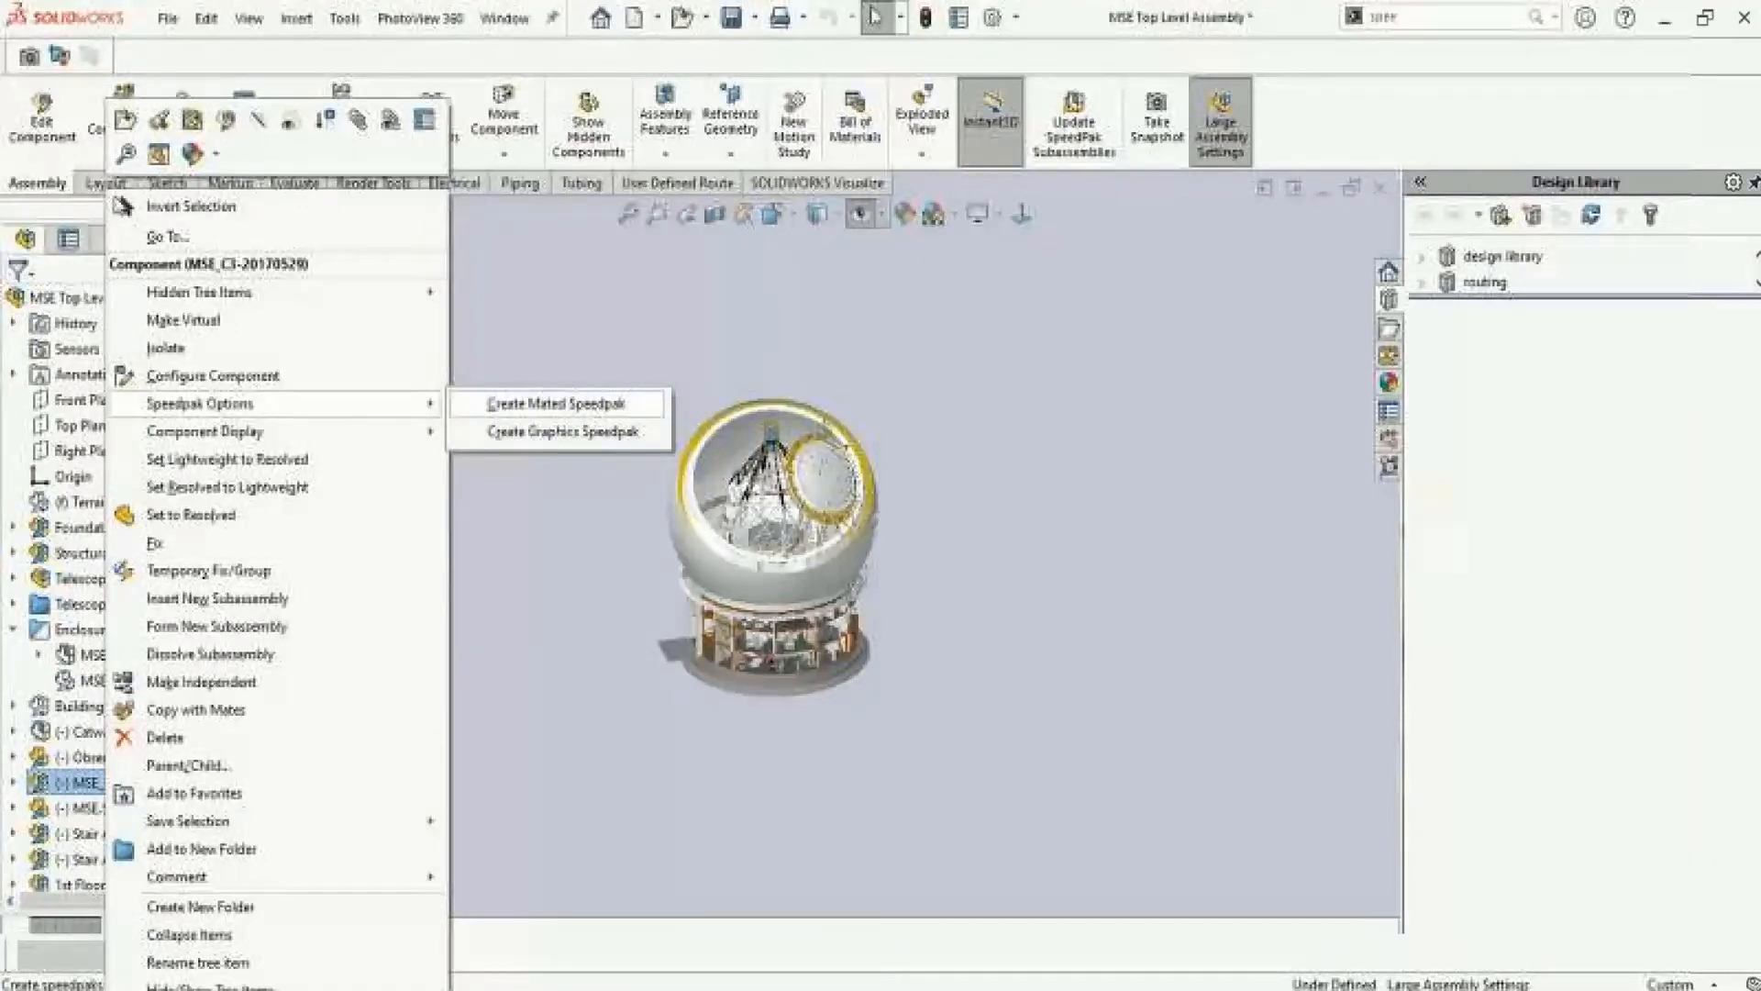
pyautogui.click(556, 404)
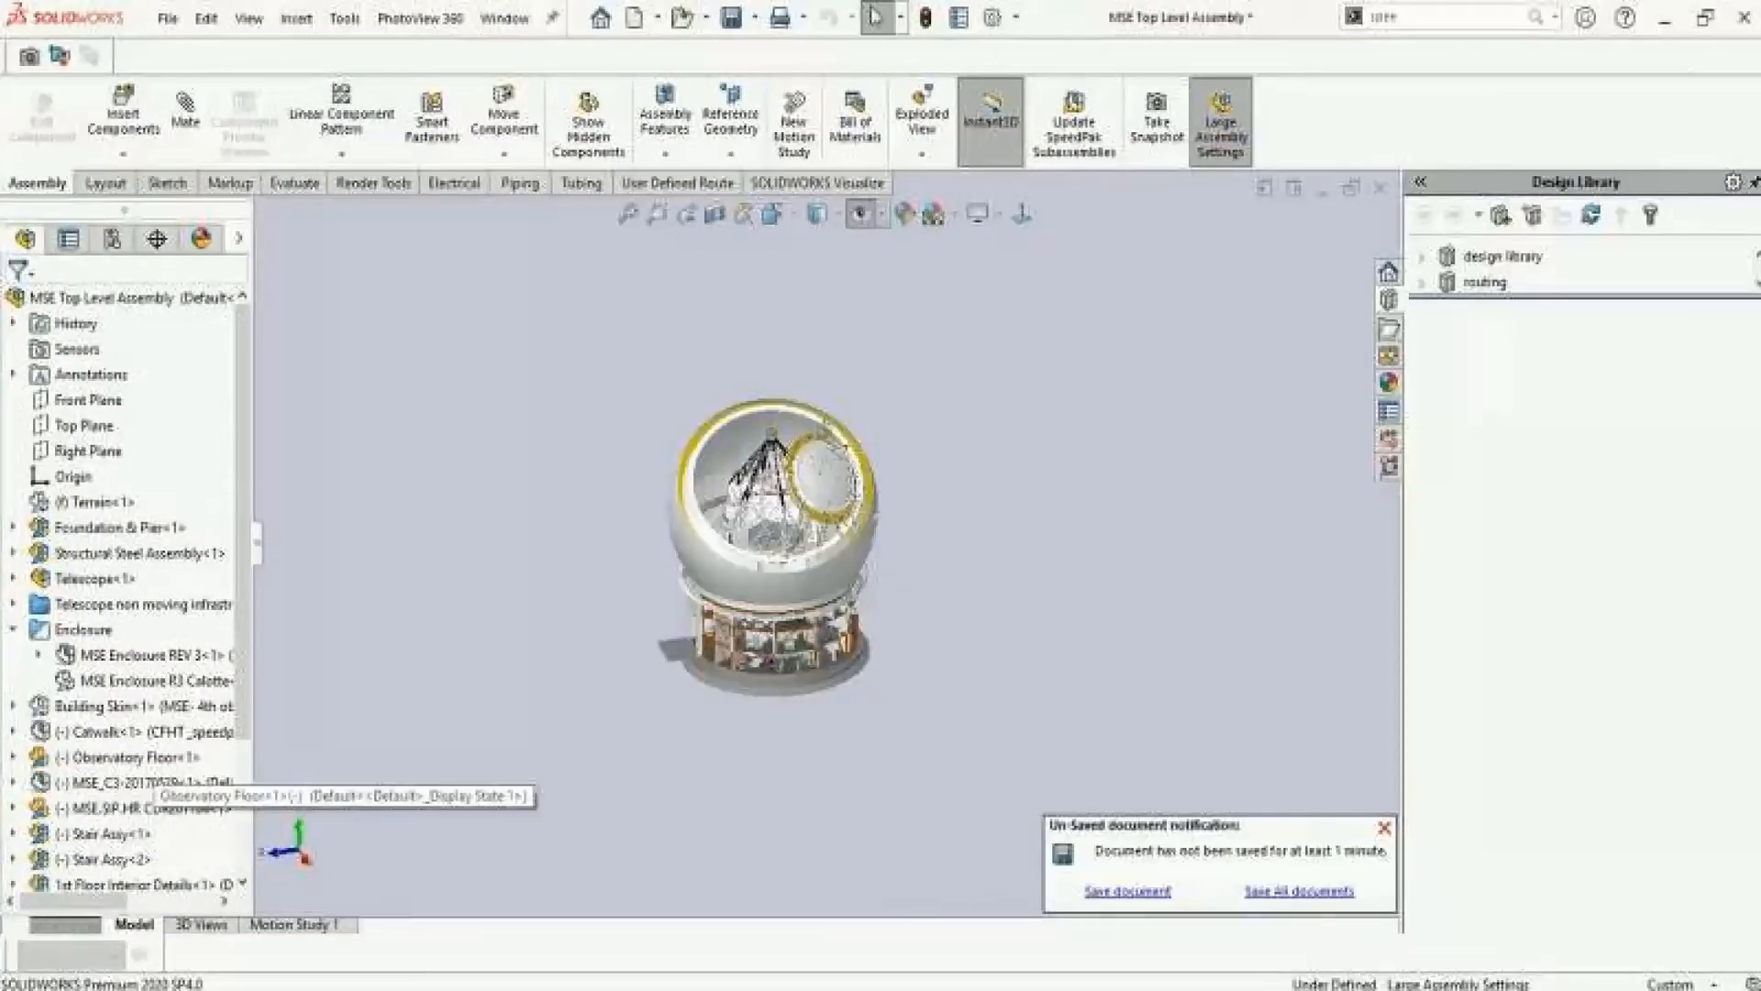
pyautogui.click(128, 757)
pyautogui.rightClick(137, 757)
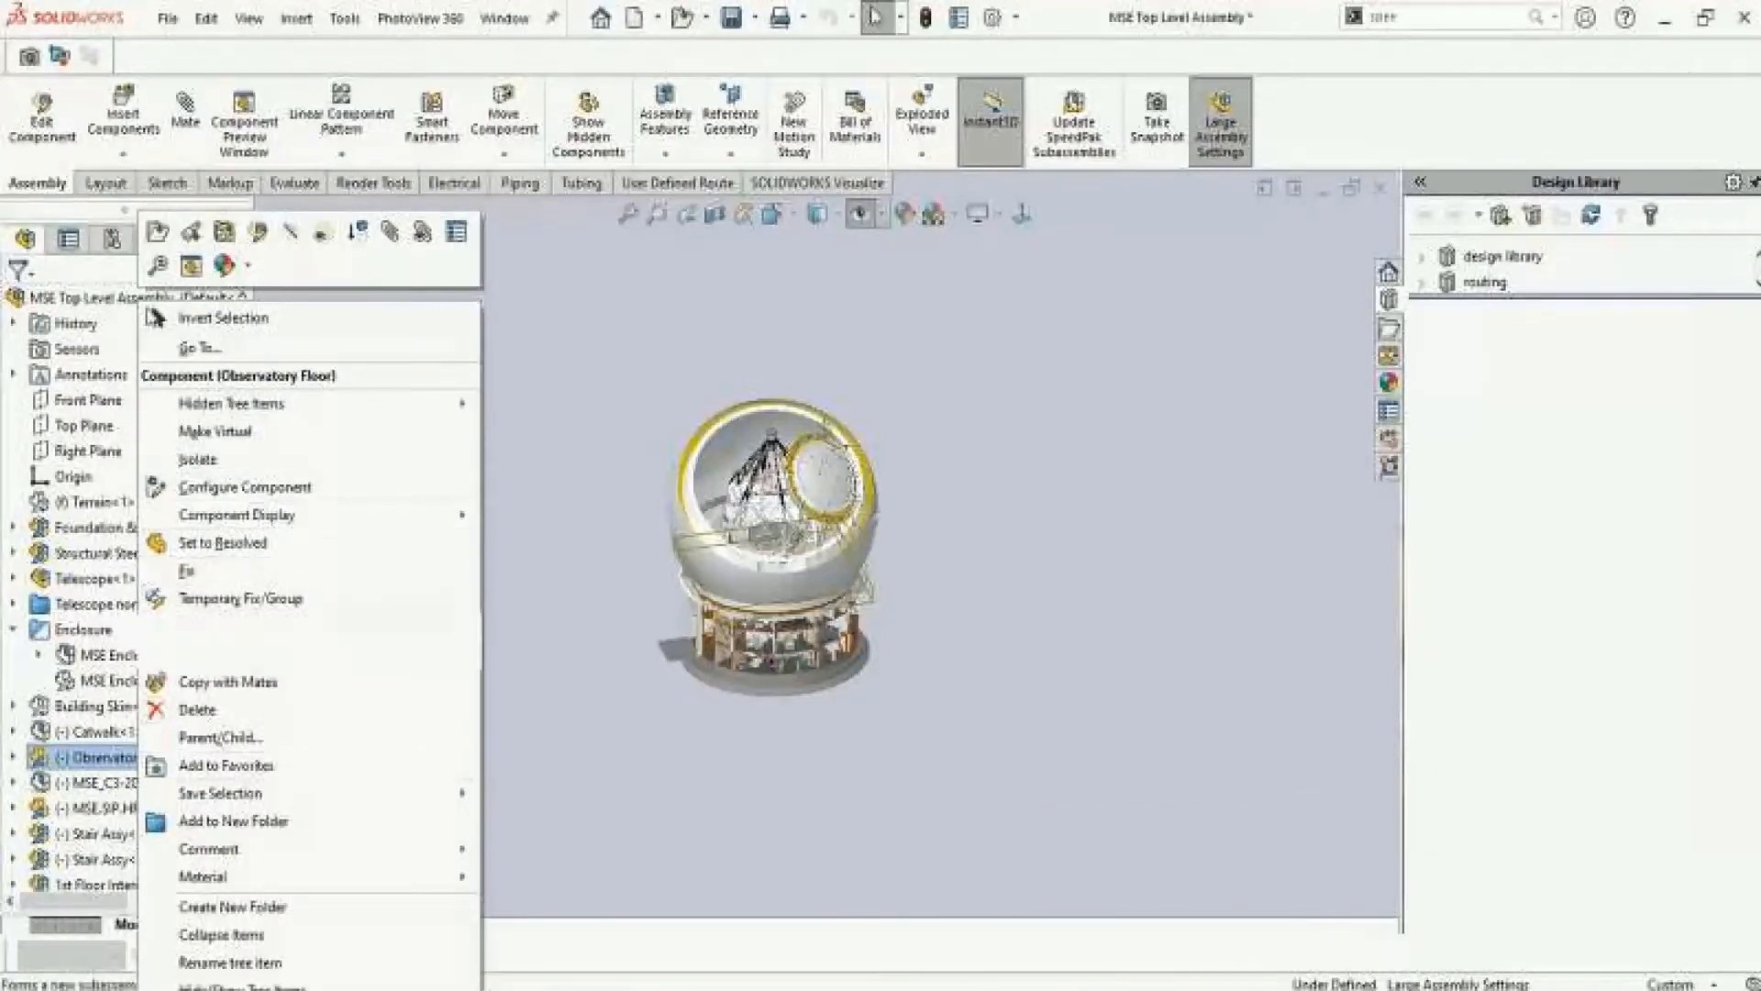
pyautogui.click(558, 449)
pyautogui.press('Escape')
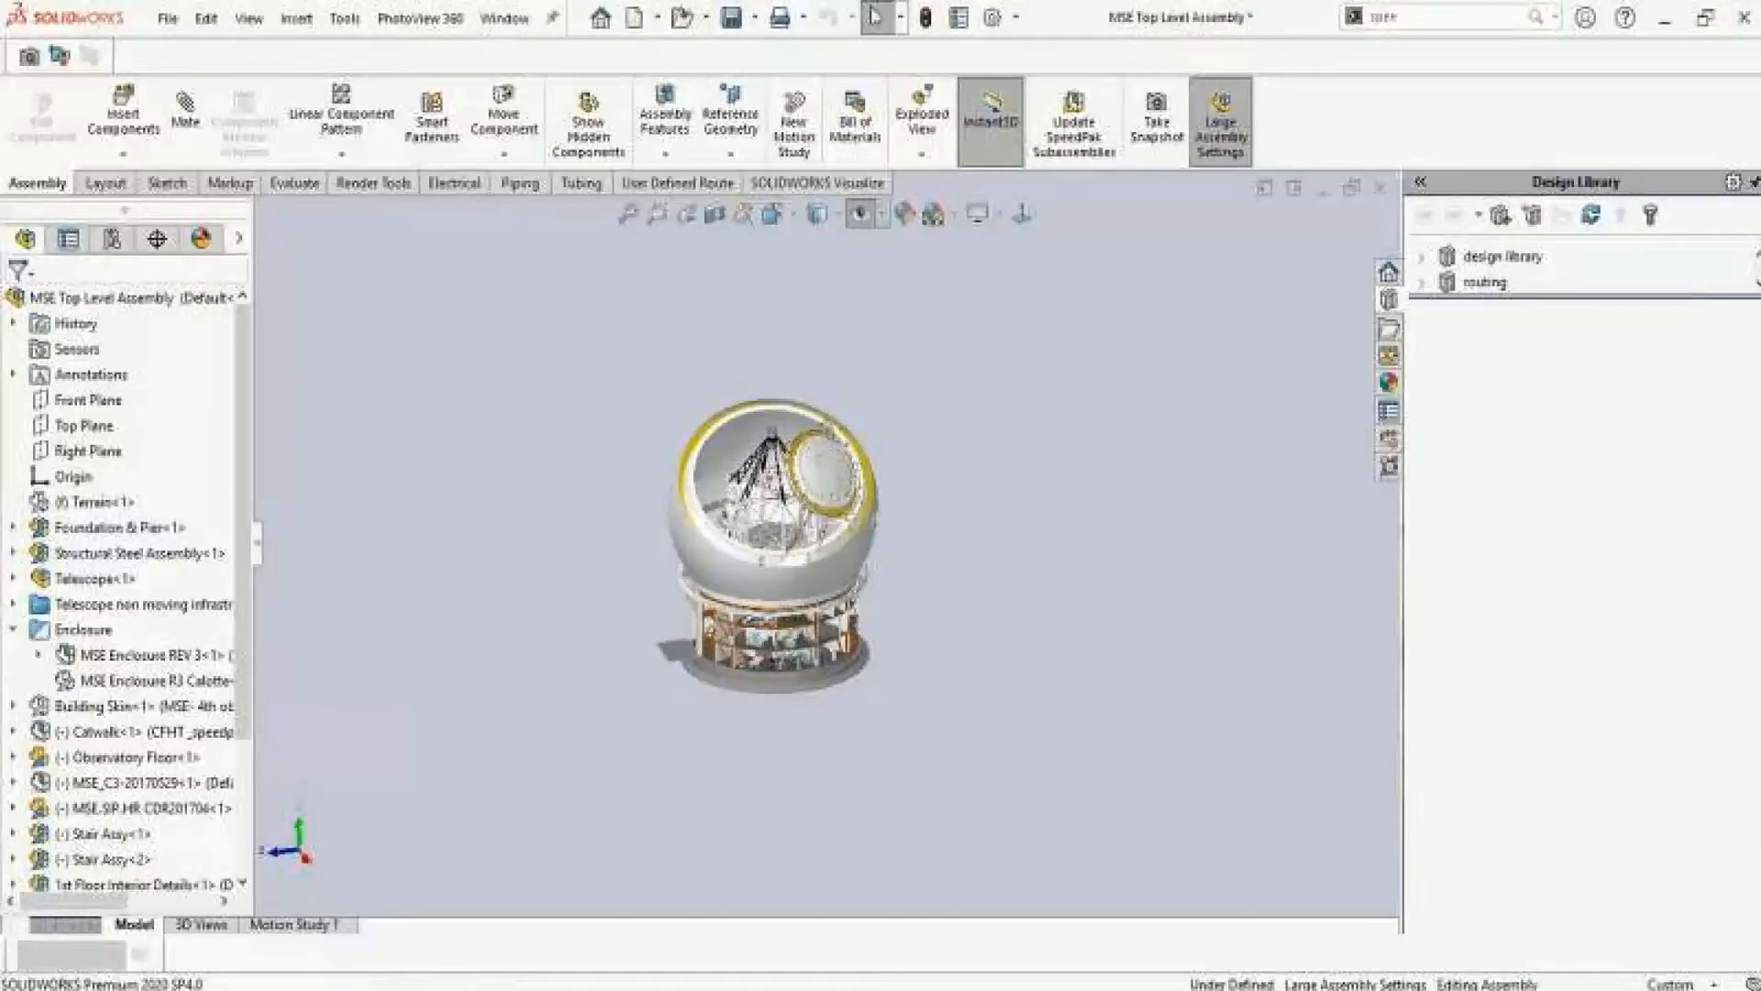
# Check the configuration choices offered for MSE Enclosure REV 3 in the Enclosure folder
pyautogui.click(151, 654)
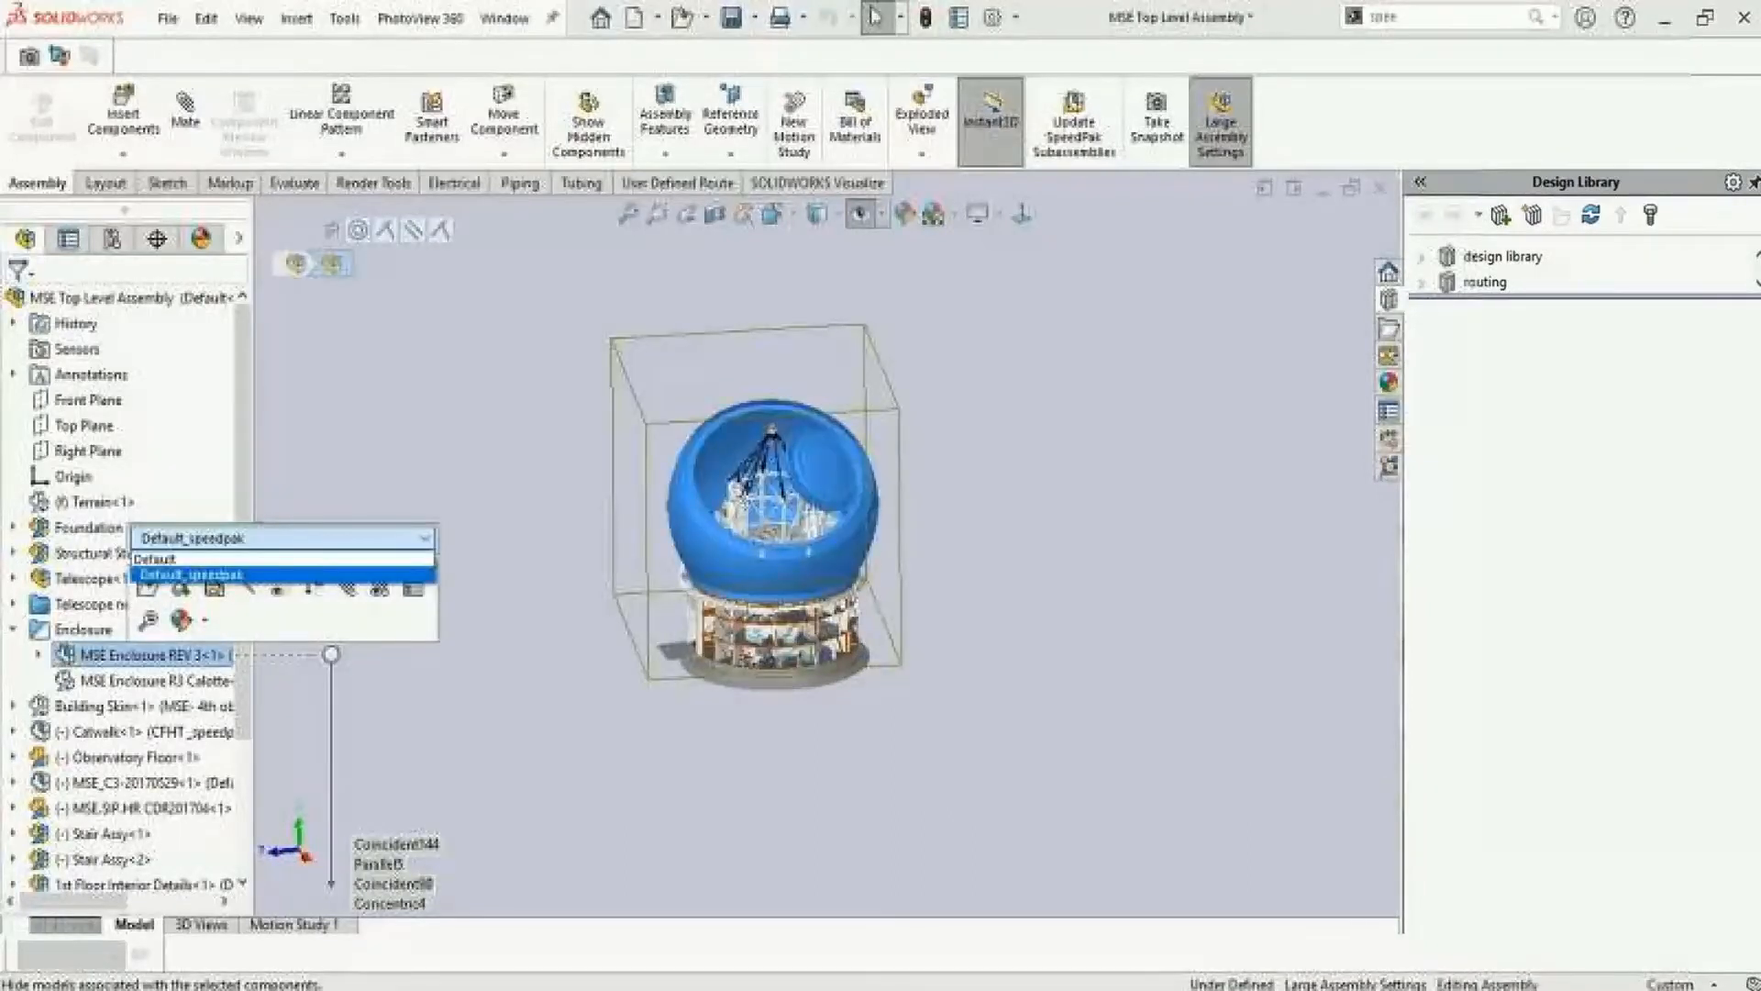
pyautogui.click(256, 559)
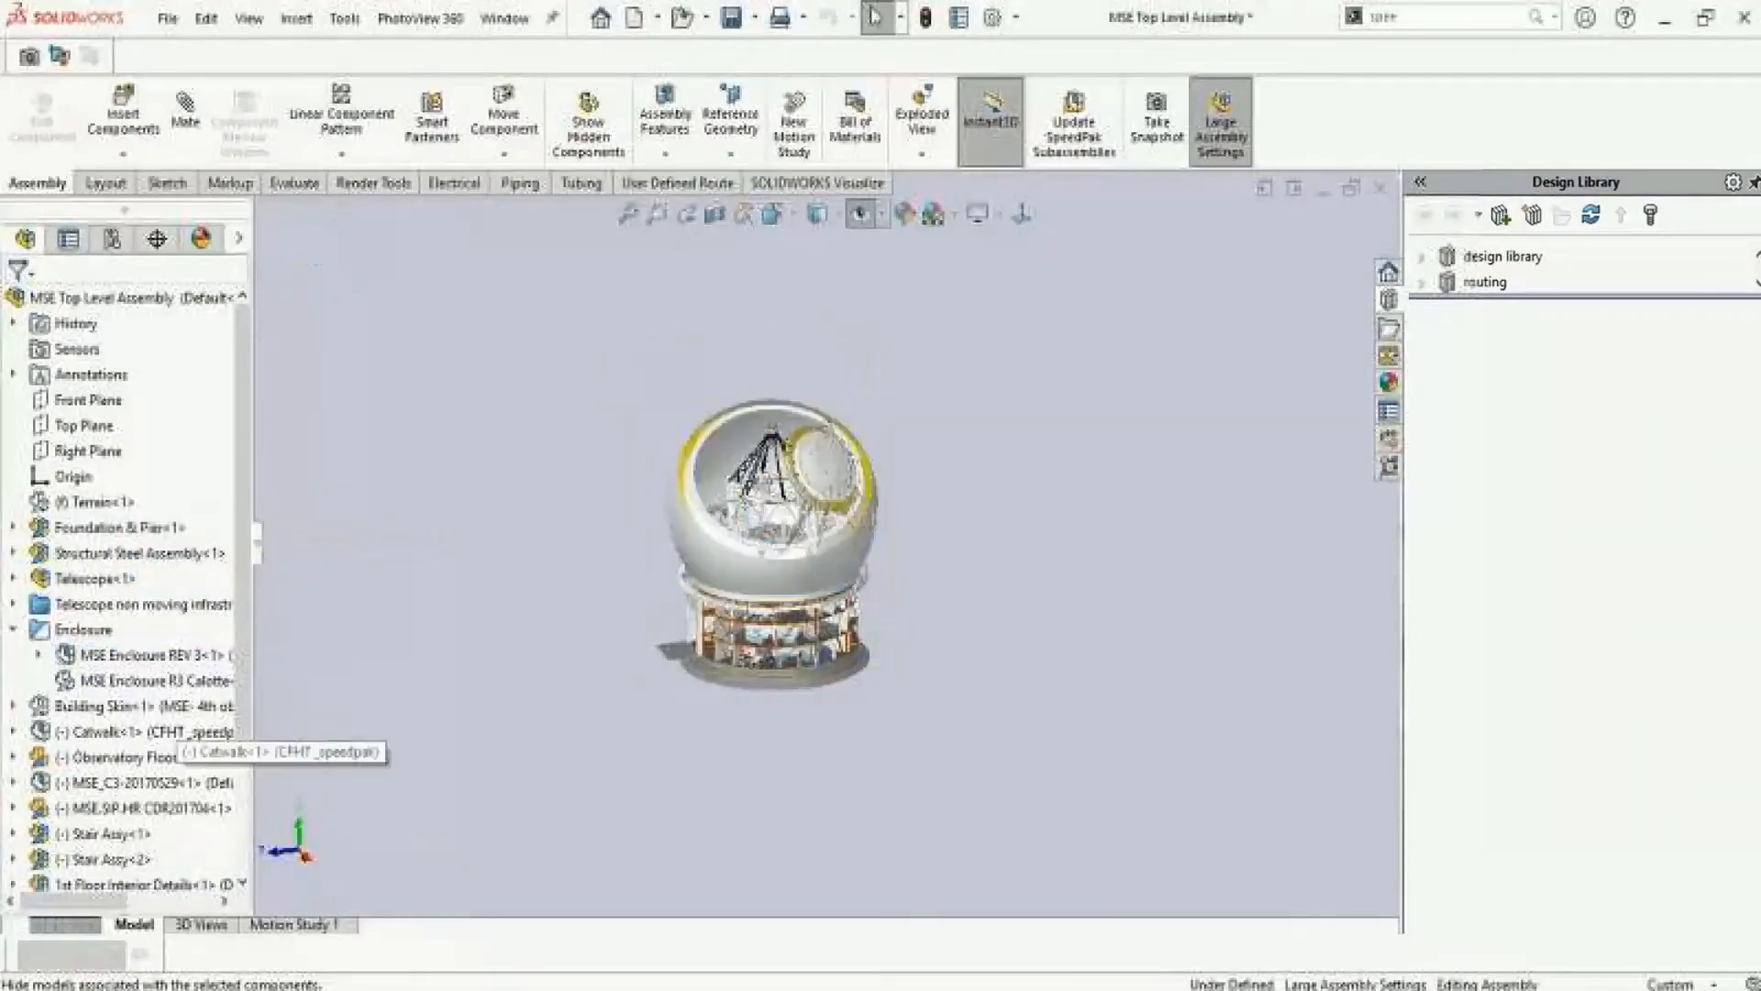
# Open the Catwalk subassembly and examine its CFHT_speedpak configuration and the feature tree that goes with it
pyautogui.click(171, 732)
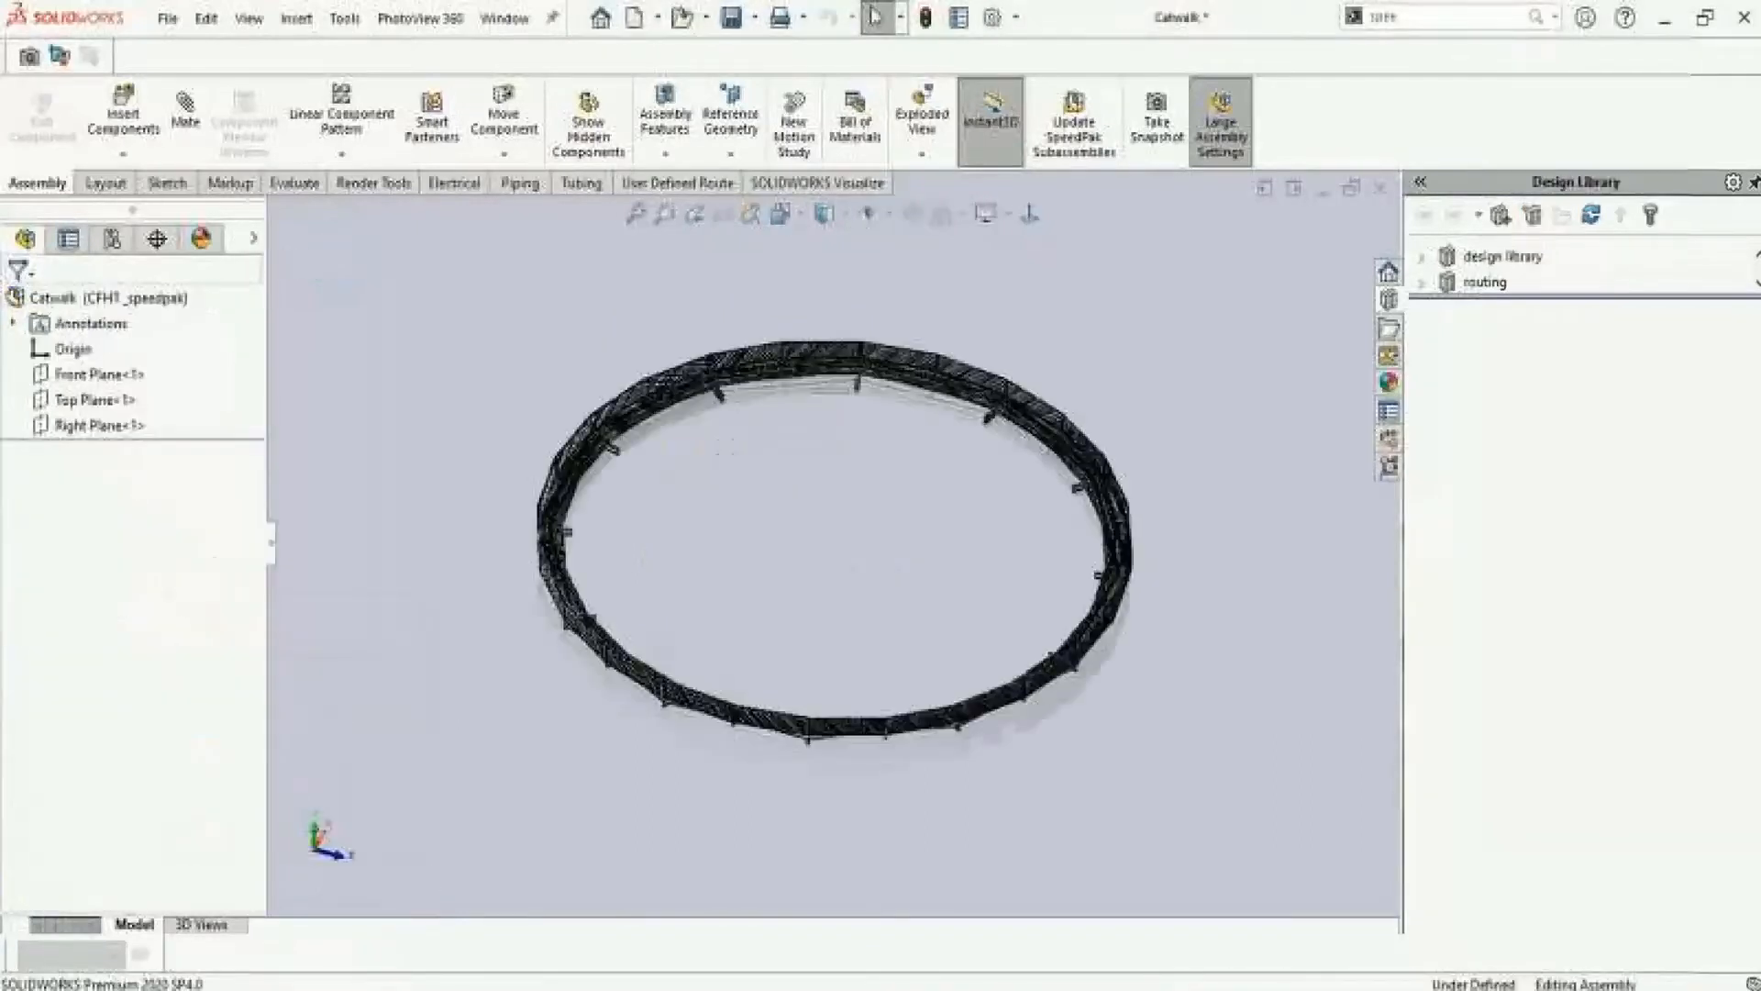
pyautogui.click(112, 238)
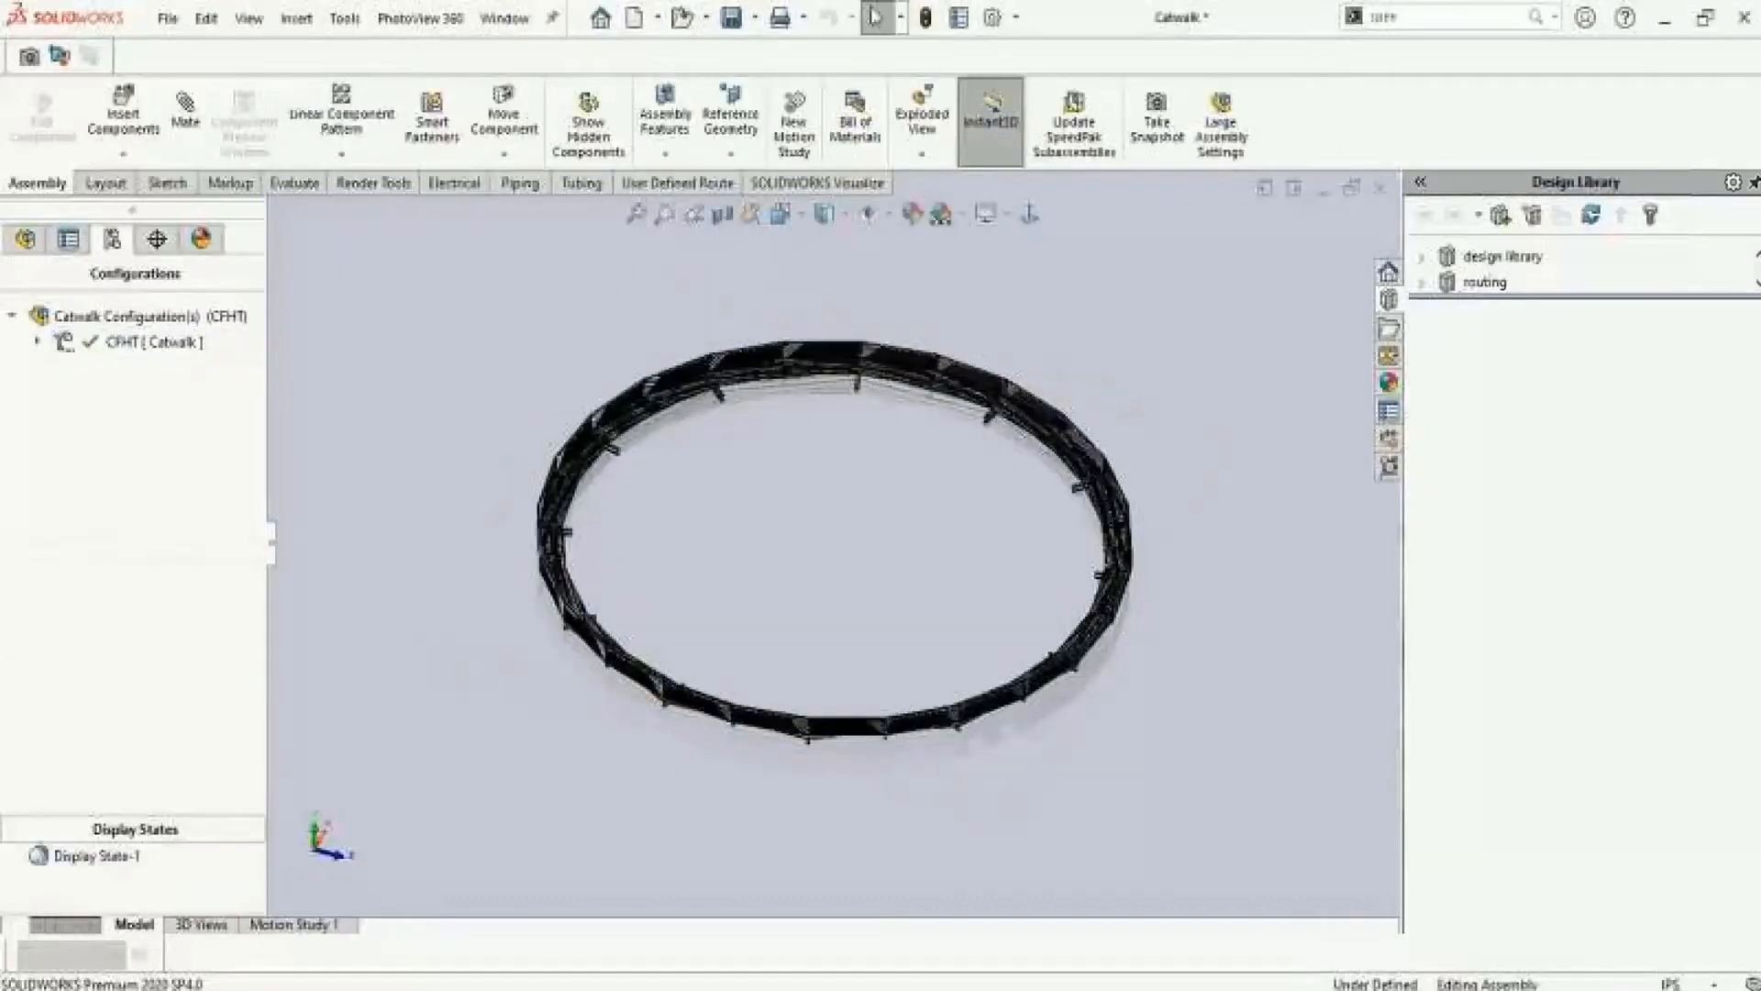
pyautogui.click(24, 239)
pyautogui.click(111, 238)
pyautogui.click(37, 341)
pyautogui.doubleClick(174, 368)
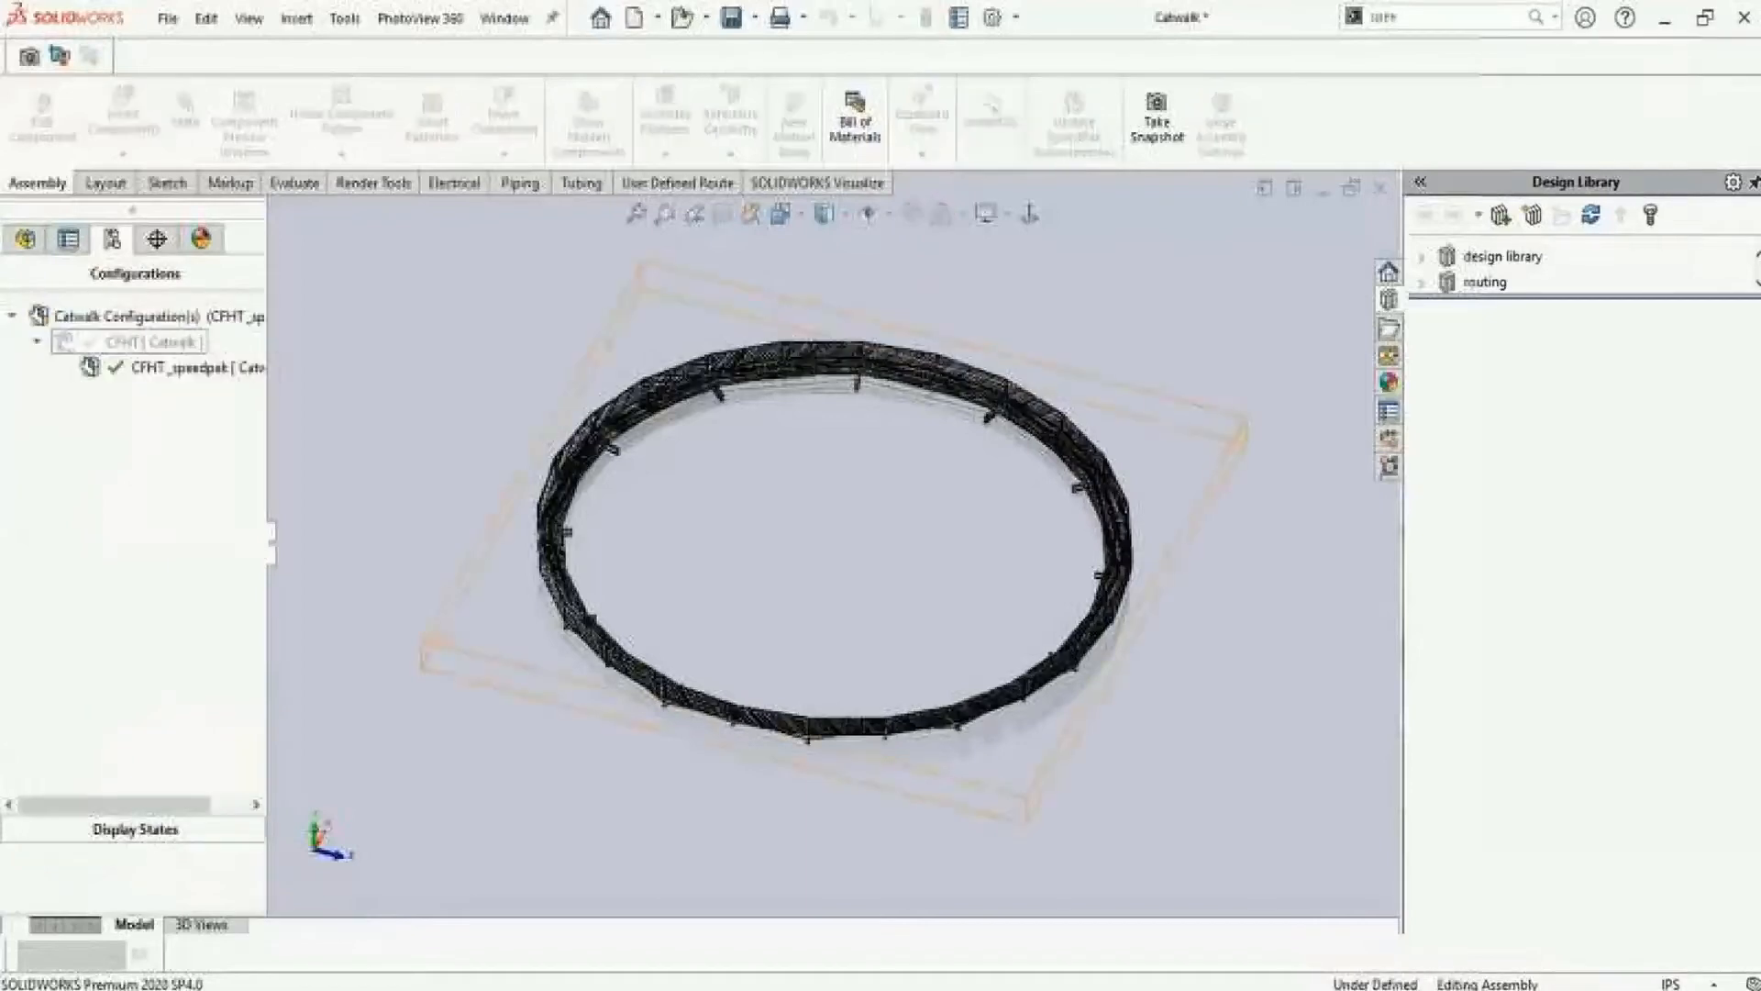
pyautogui.click(25, 239)
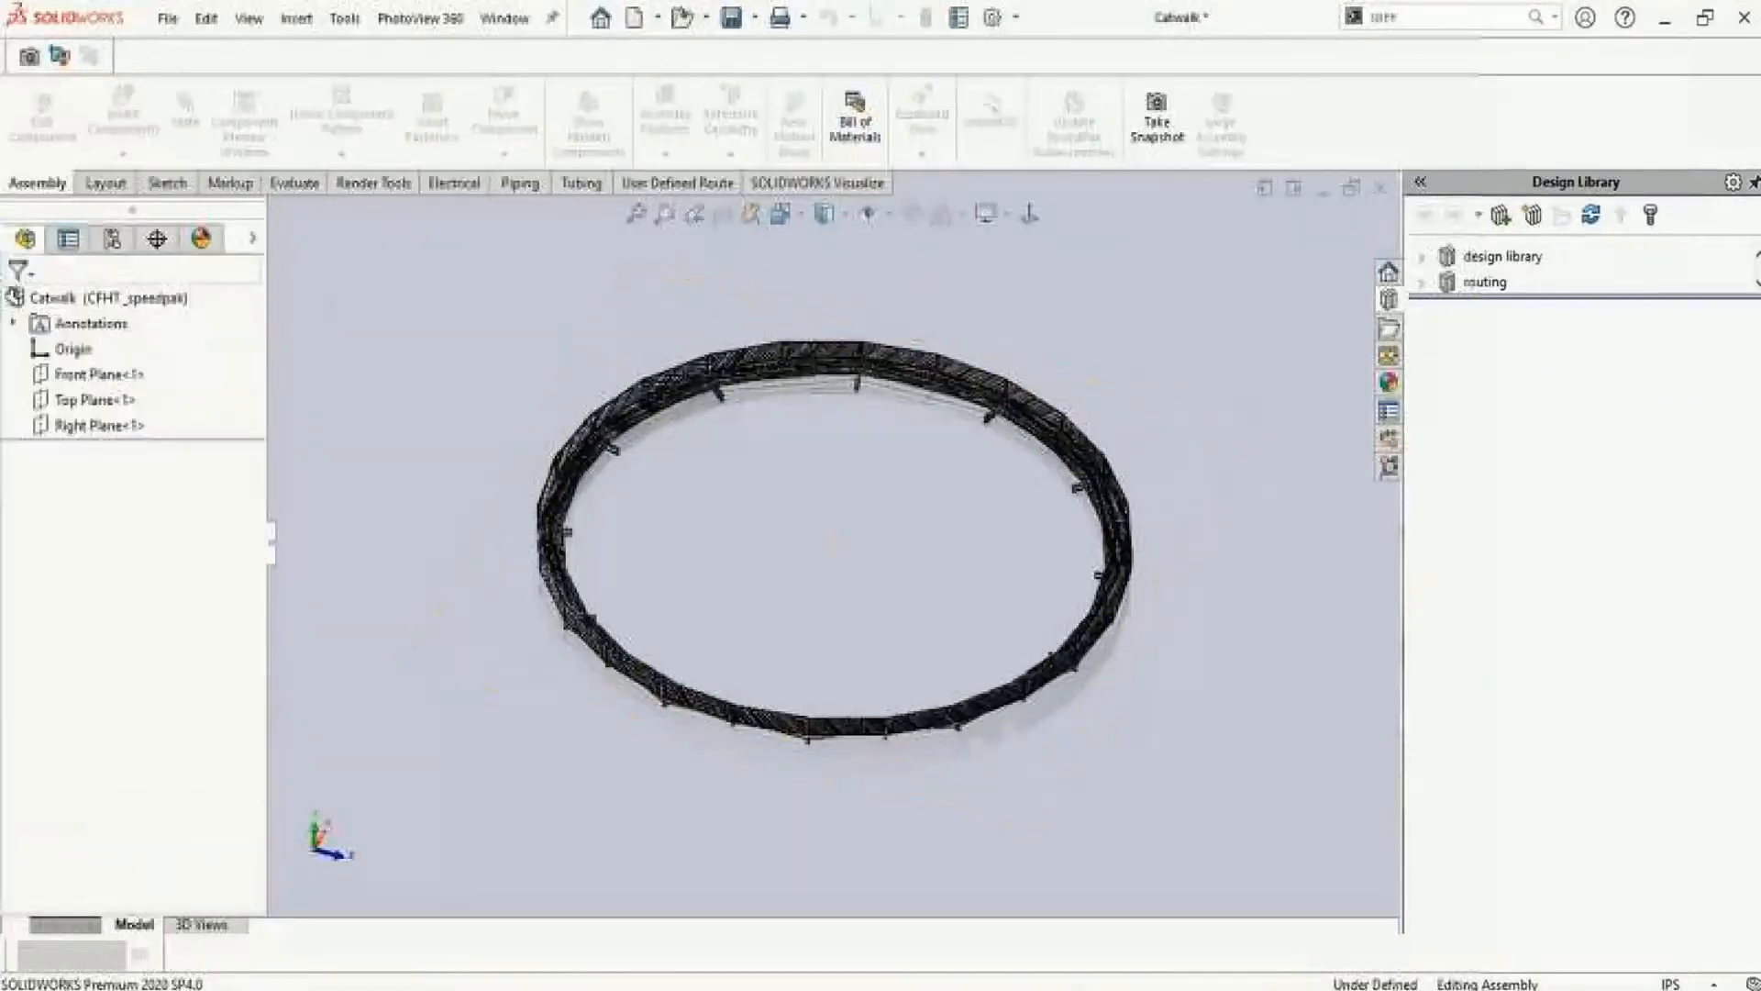
# Close the Catwalk subassembly without saving its changes and return to the top-level assembly
pyautogui.hotkey('ctrl', 'w')
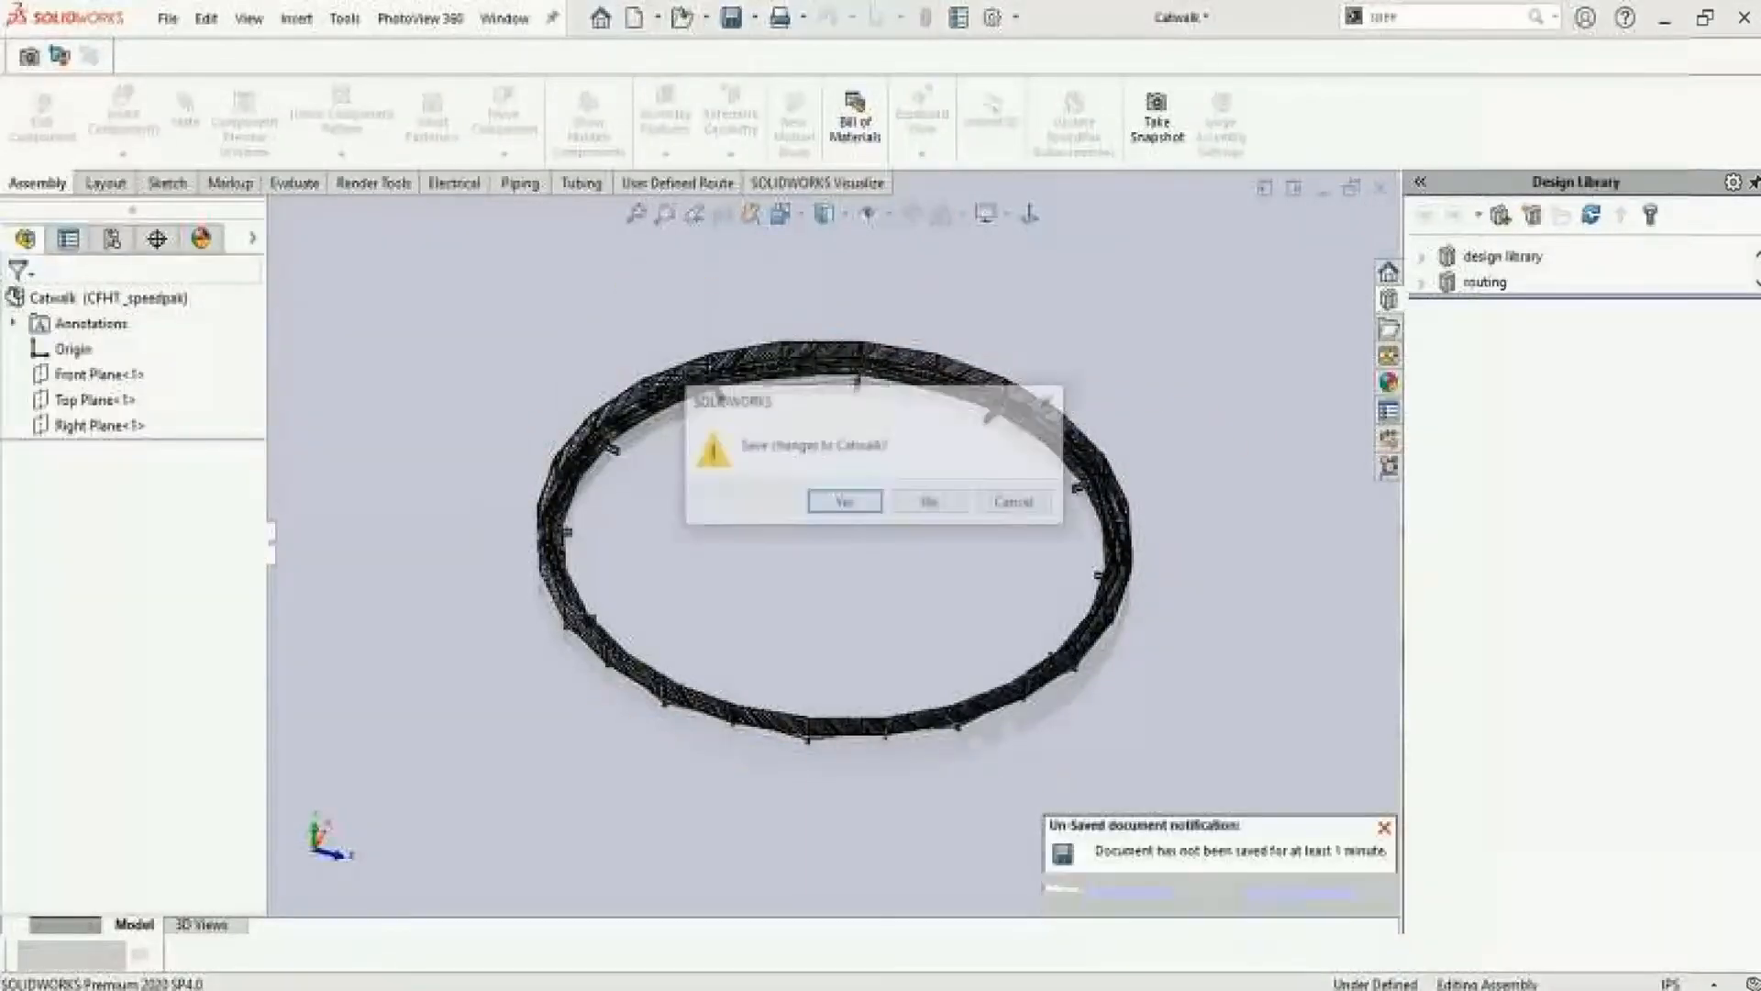
pyautogui.click(930, 502)
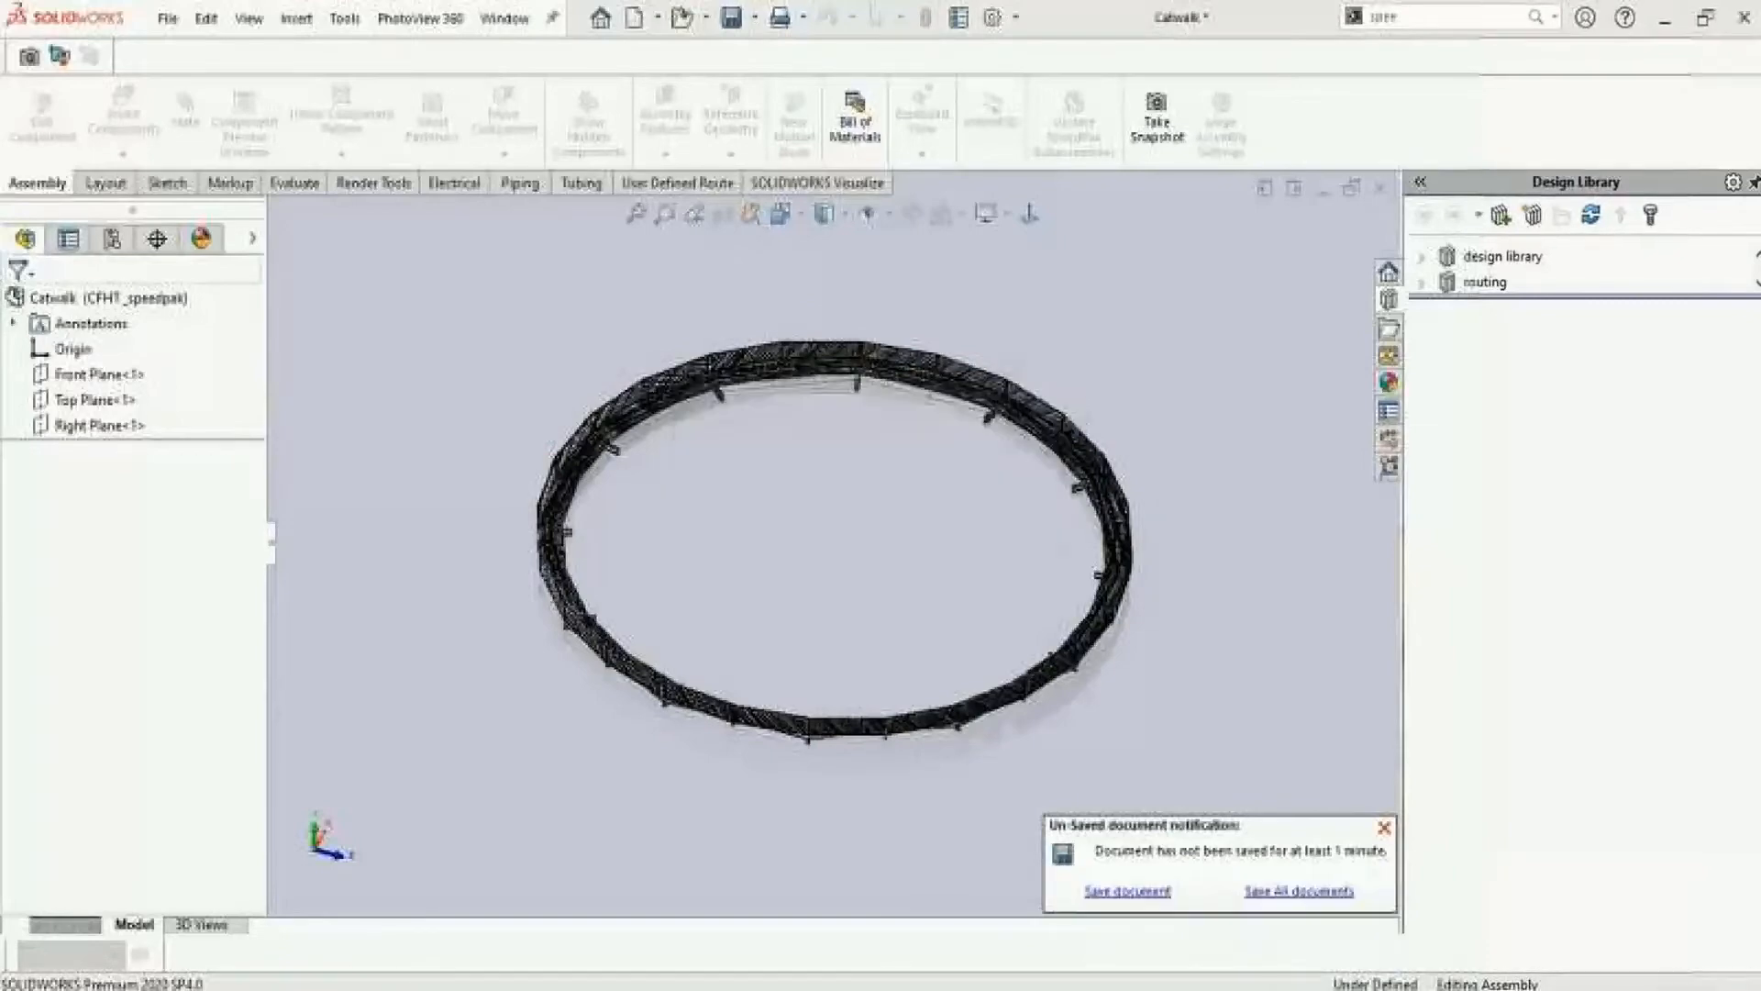
pyautogui.click(762, 529)
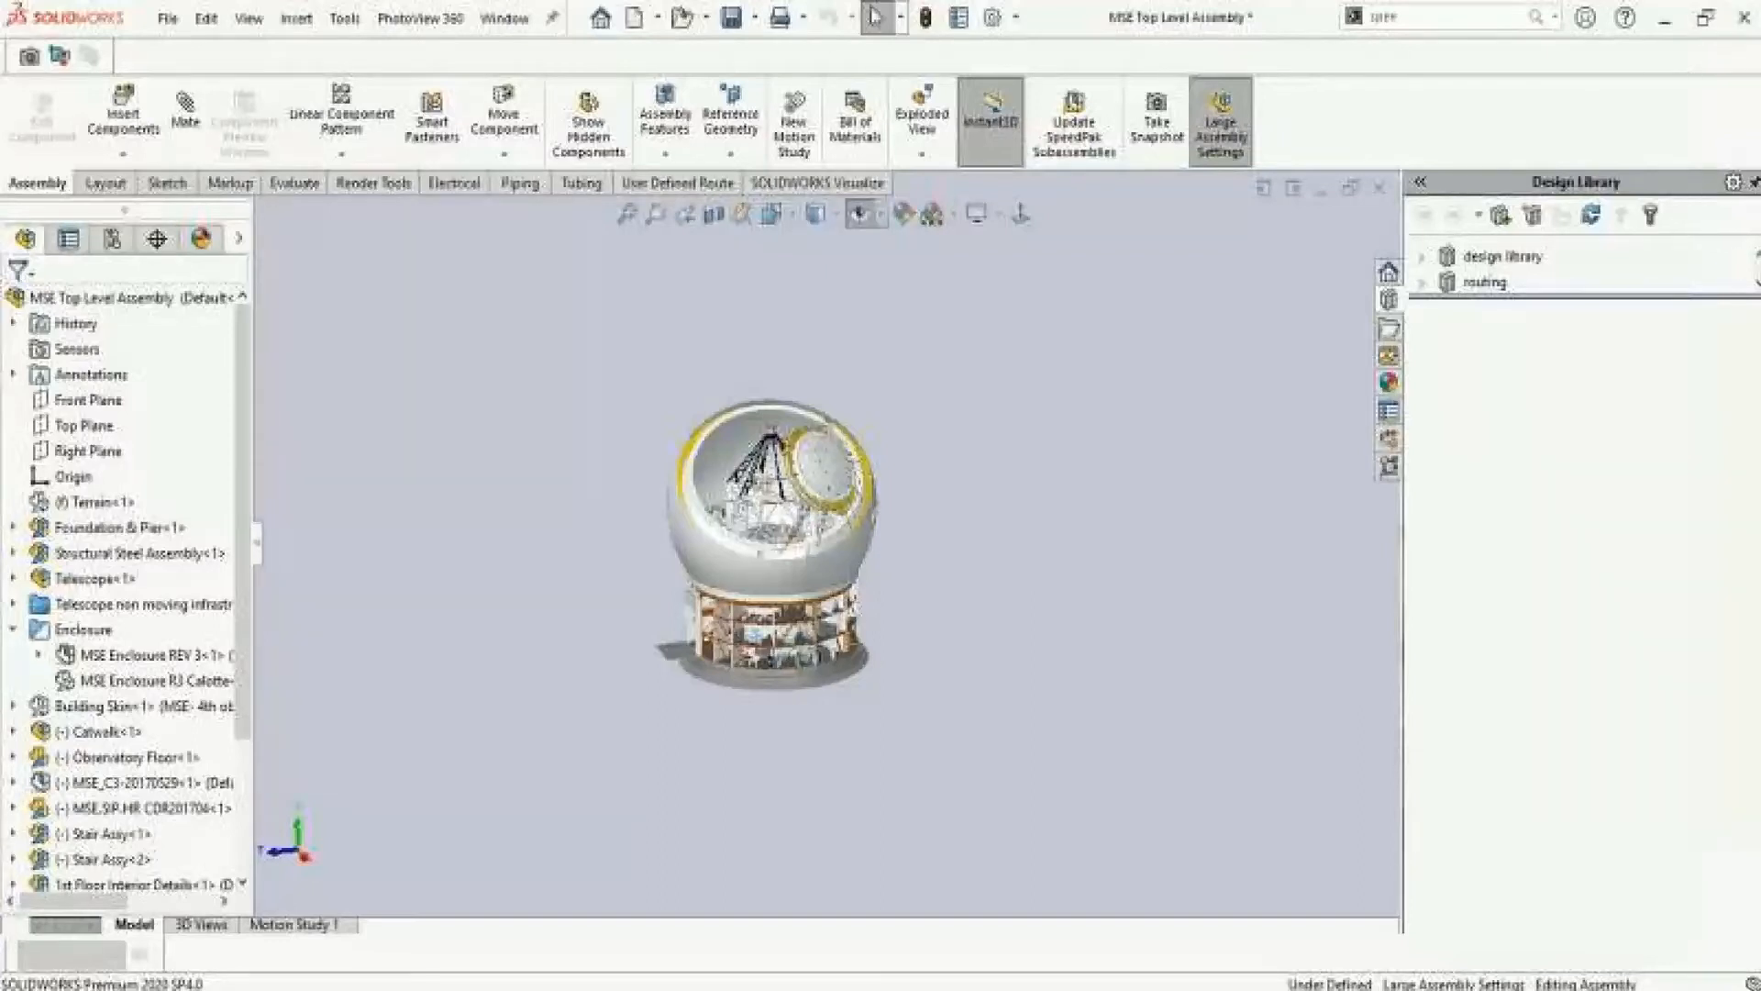
# Save and close MSE Top Level Assembly, and reopen its Default configuration in Lightweight mode with Large Assembly Settings
pyautogui.hotkey('ctrl', 's')
pyautogui.press('Return')
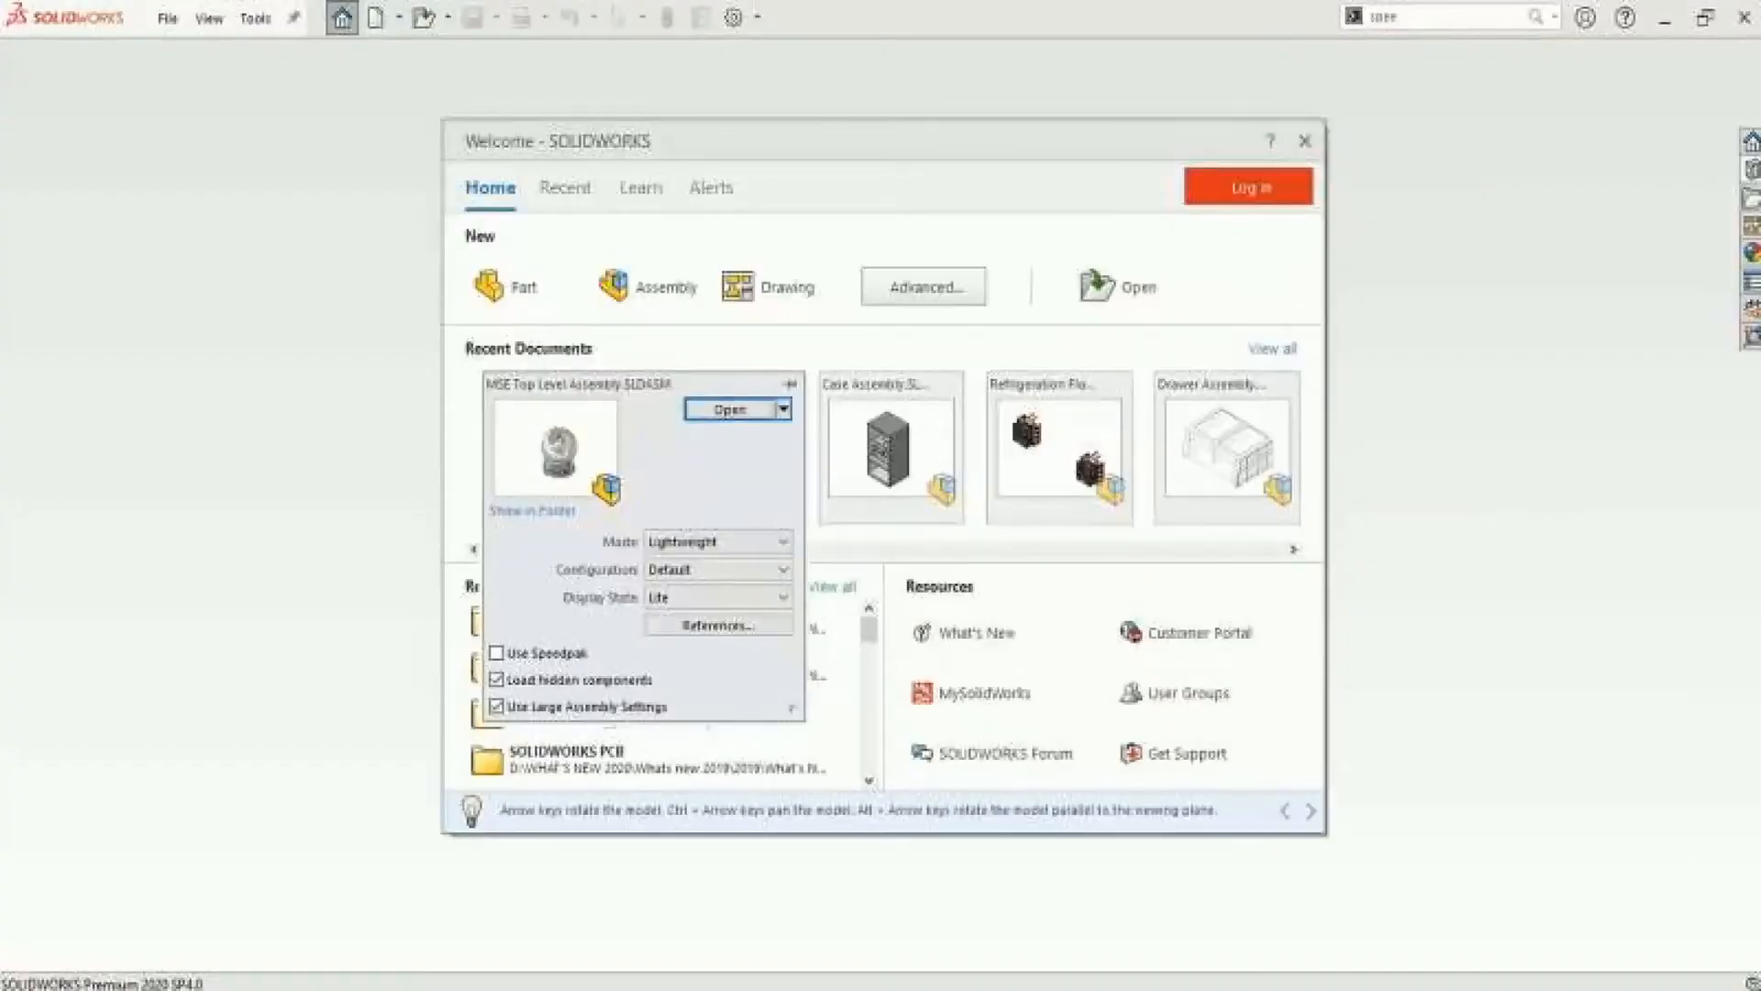
pyautogui.click(730, 409)
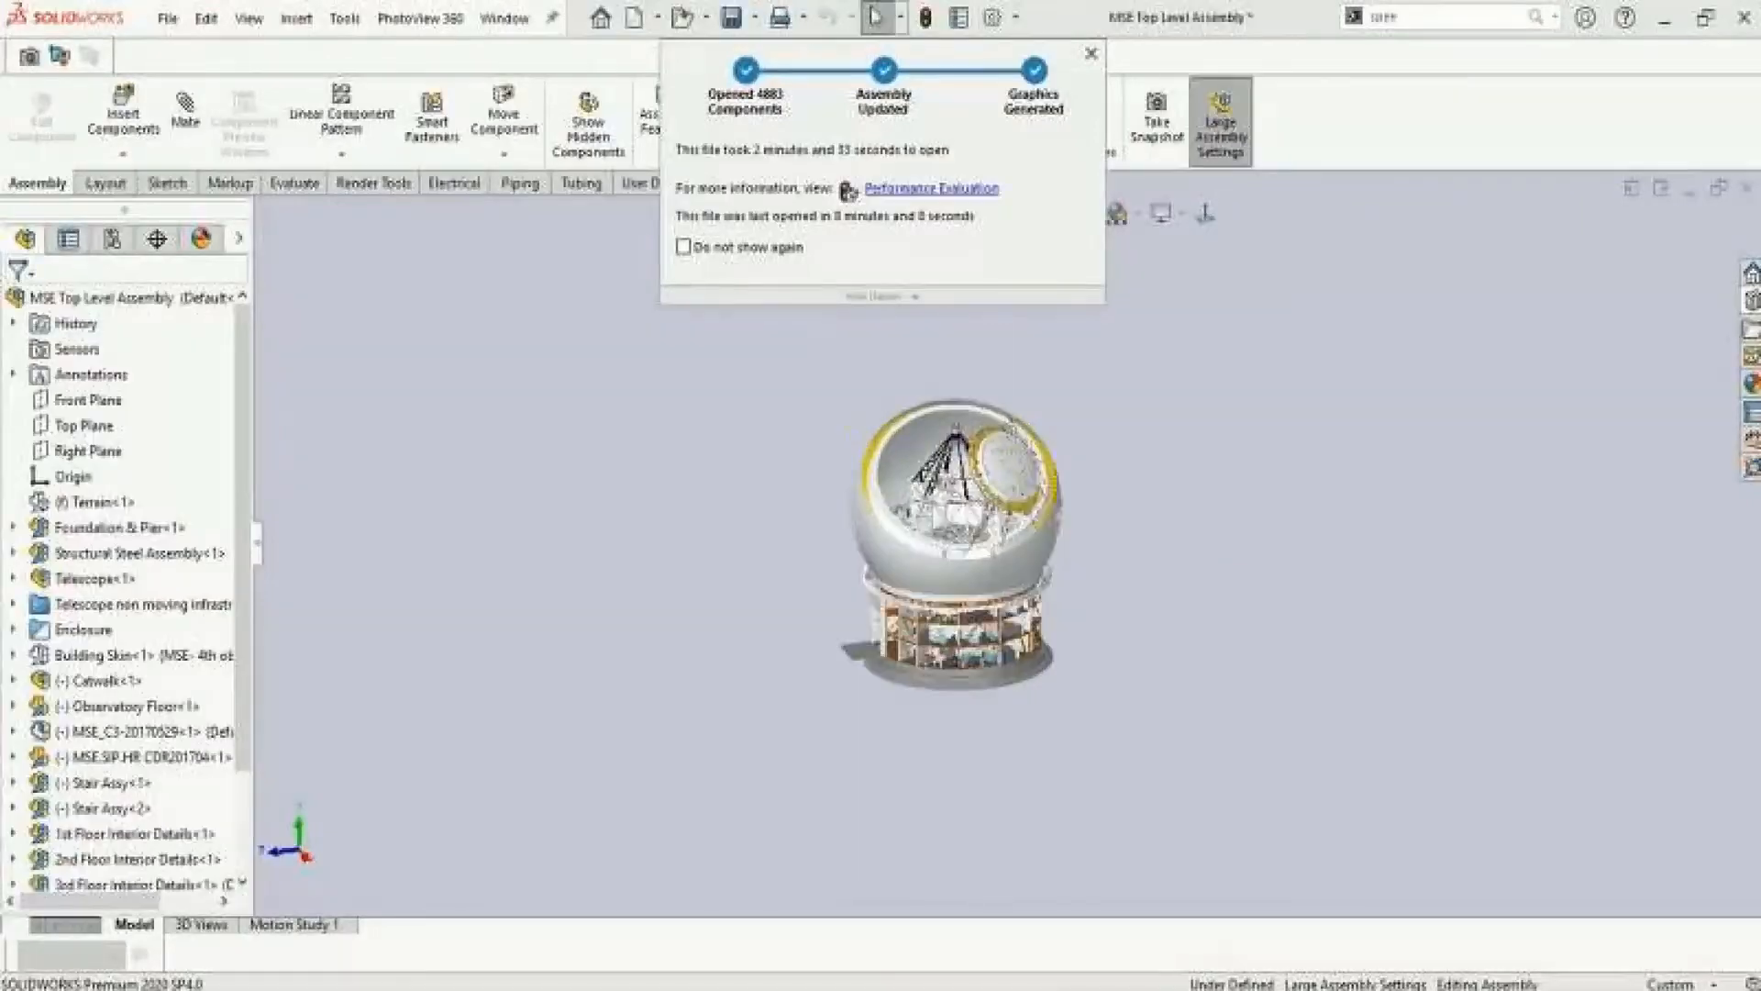
# Open the 4th Floor Walls and Flooring part from the top-level assembly in its own window
pyautogui.moveTo(955, 551); pyautogui.dragTo(986, 532, button='middle')
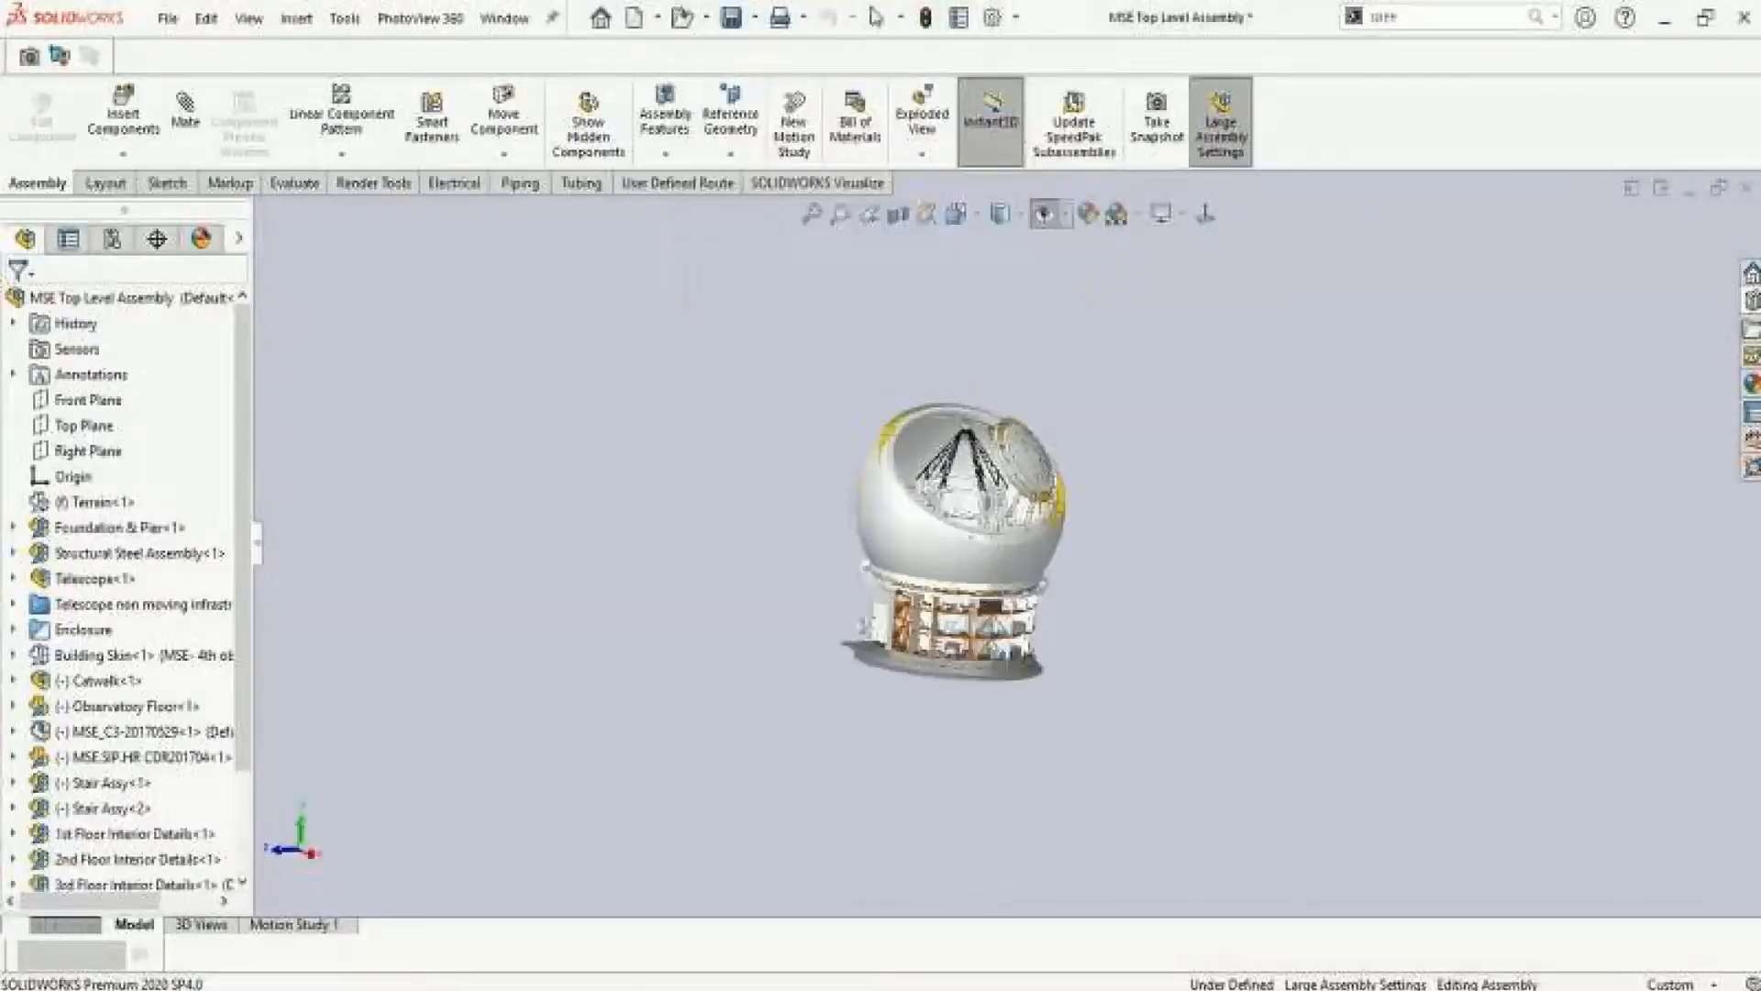
pyautogui.scroll(-2, 1086, 460)
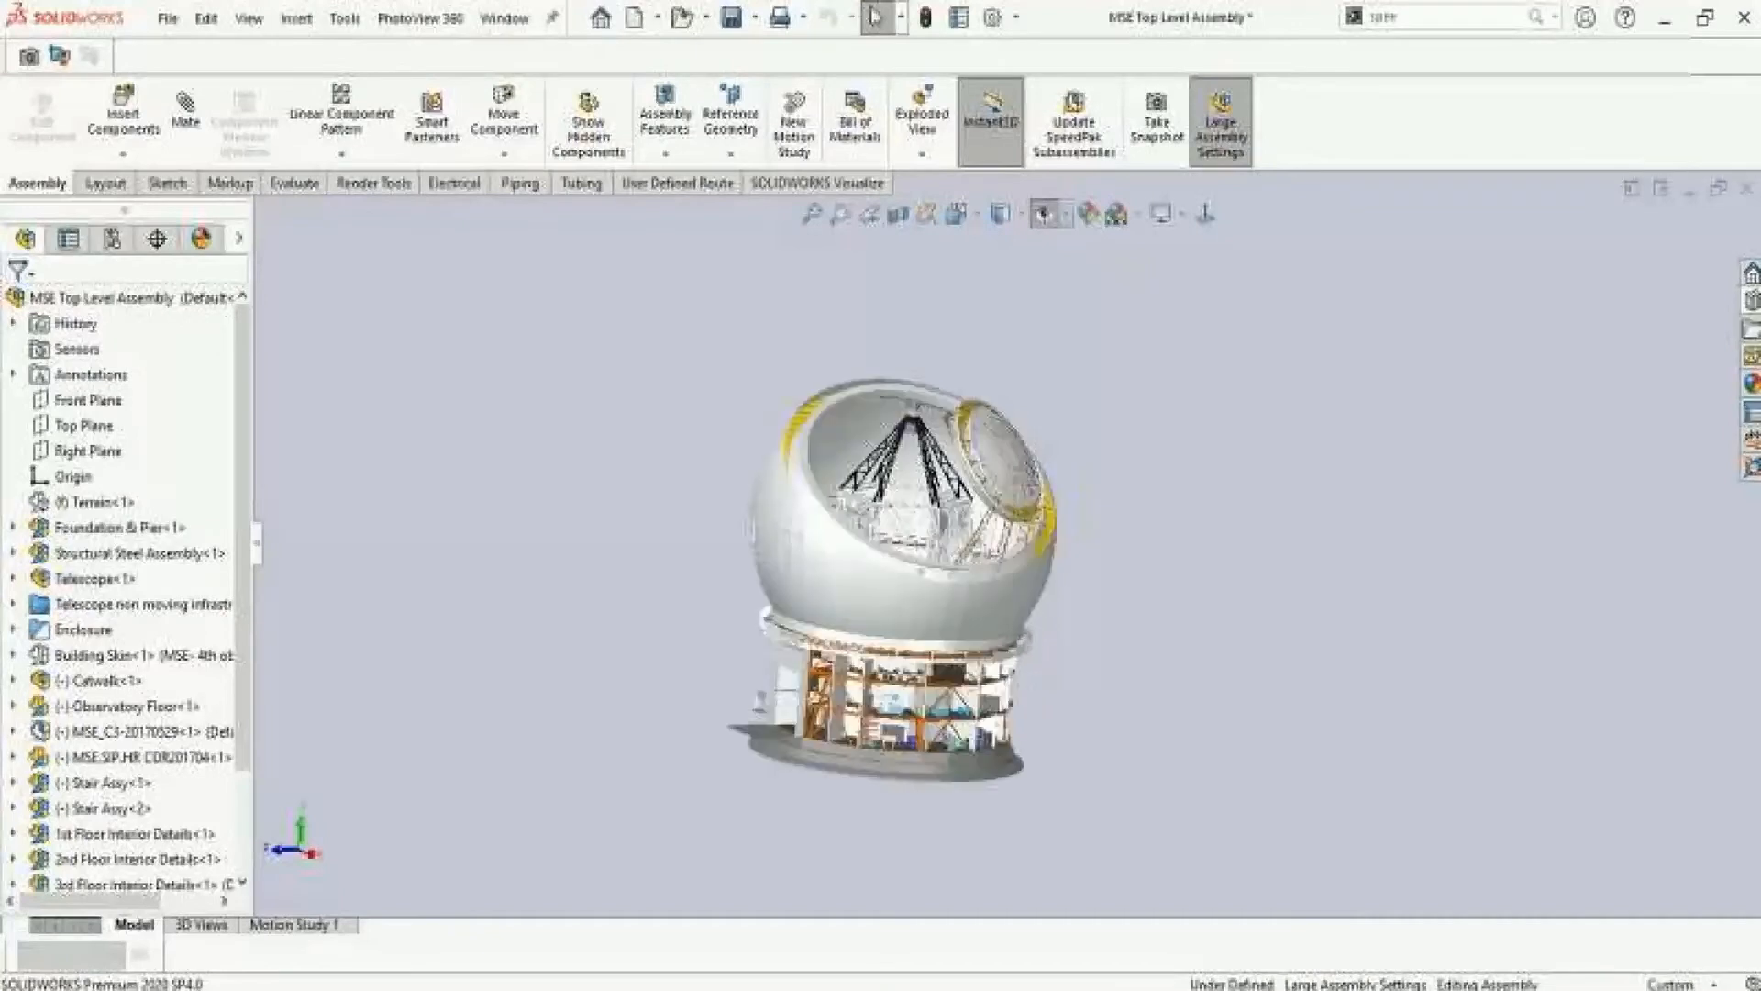
pyautogui.moveTo(918, 550); pyautogui.dragTo(945, 619, button='middle')
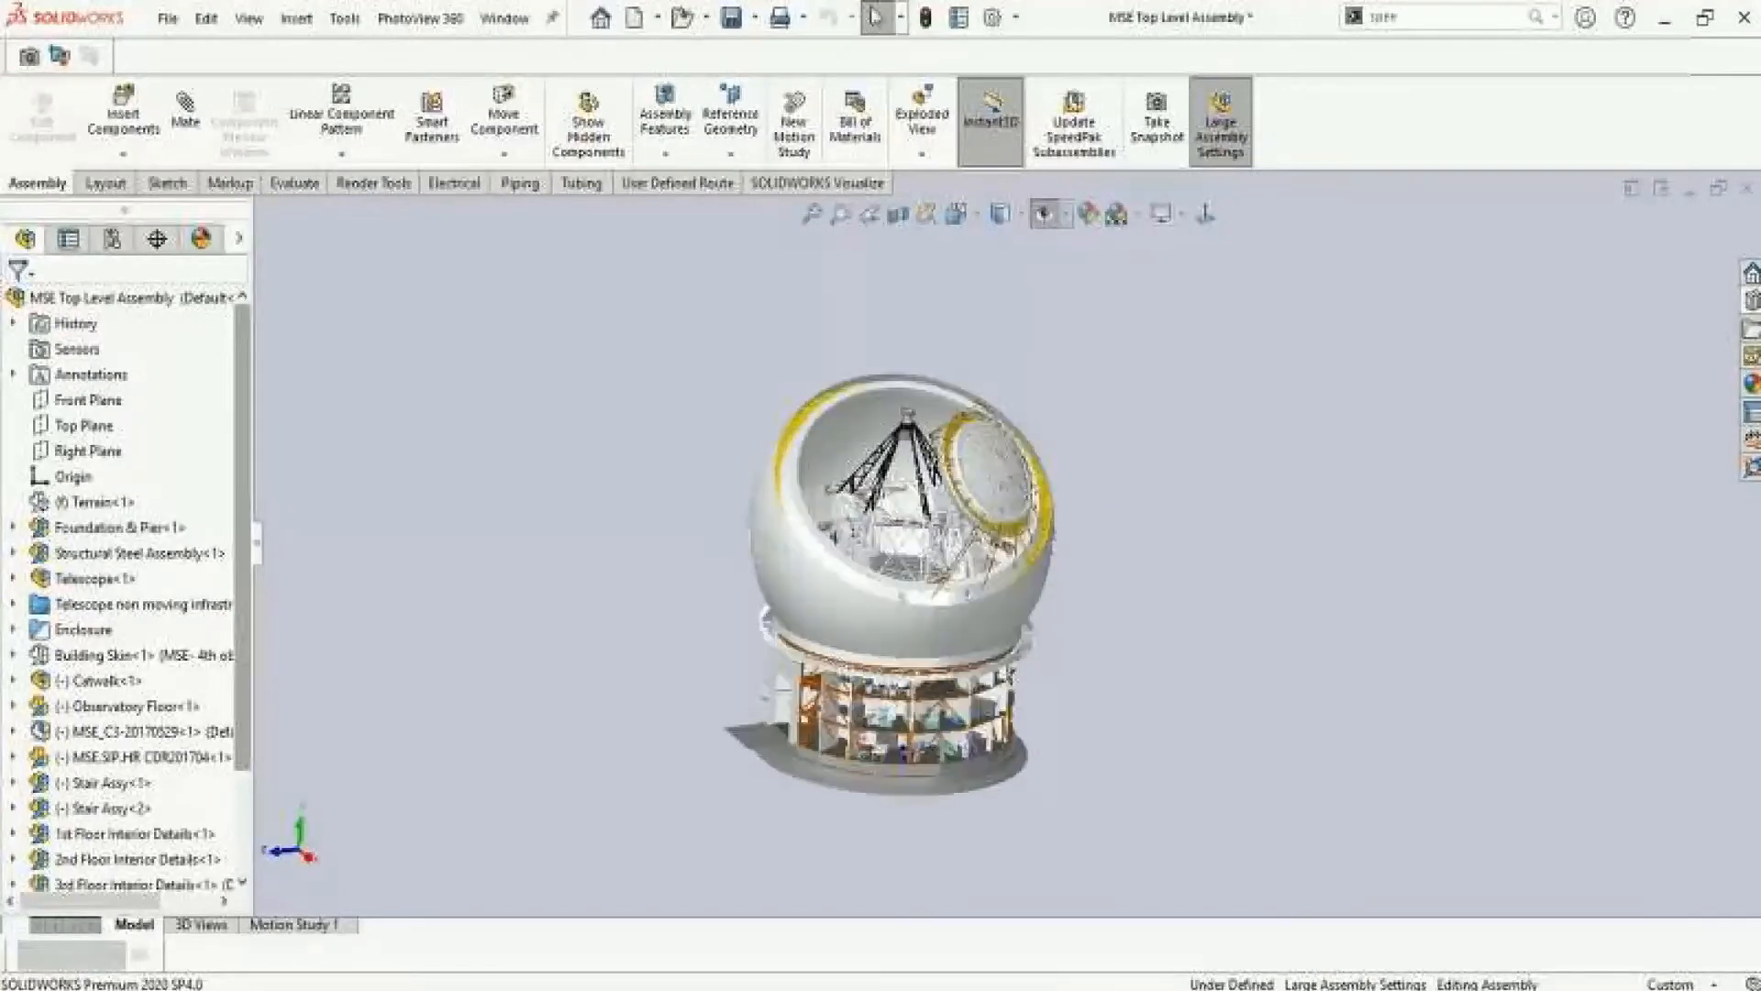
pyautogui.moveTo(242, 545)
pyautogui.mouseDown()
pyautogui.moveTo(242, 645)
pyautogui.moveTo(242, 612)
pyautogui.mouseUp()
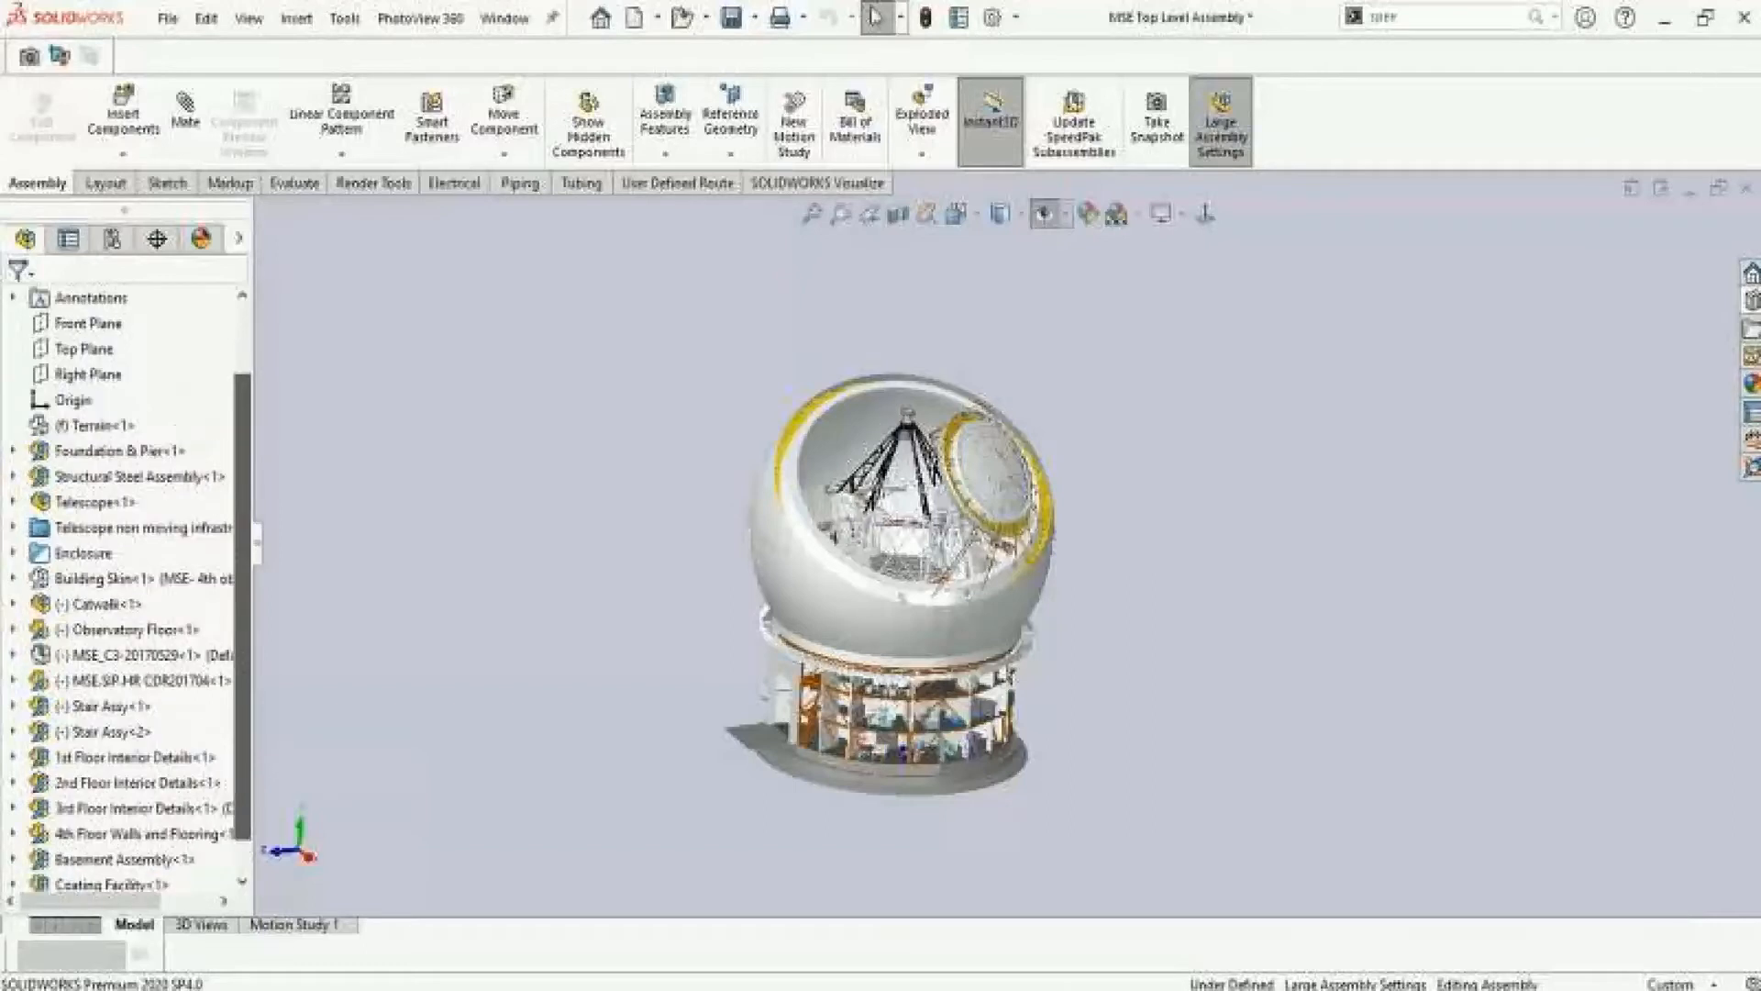
pyautogui.moveTo(242, 613); pyautogui.dragTo(243, 544)
pyautogui.click(170, 553)
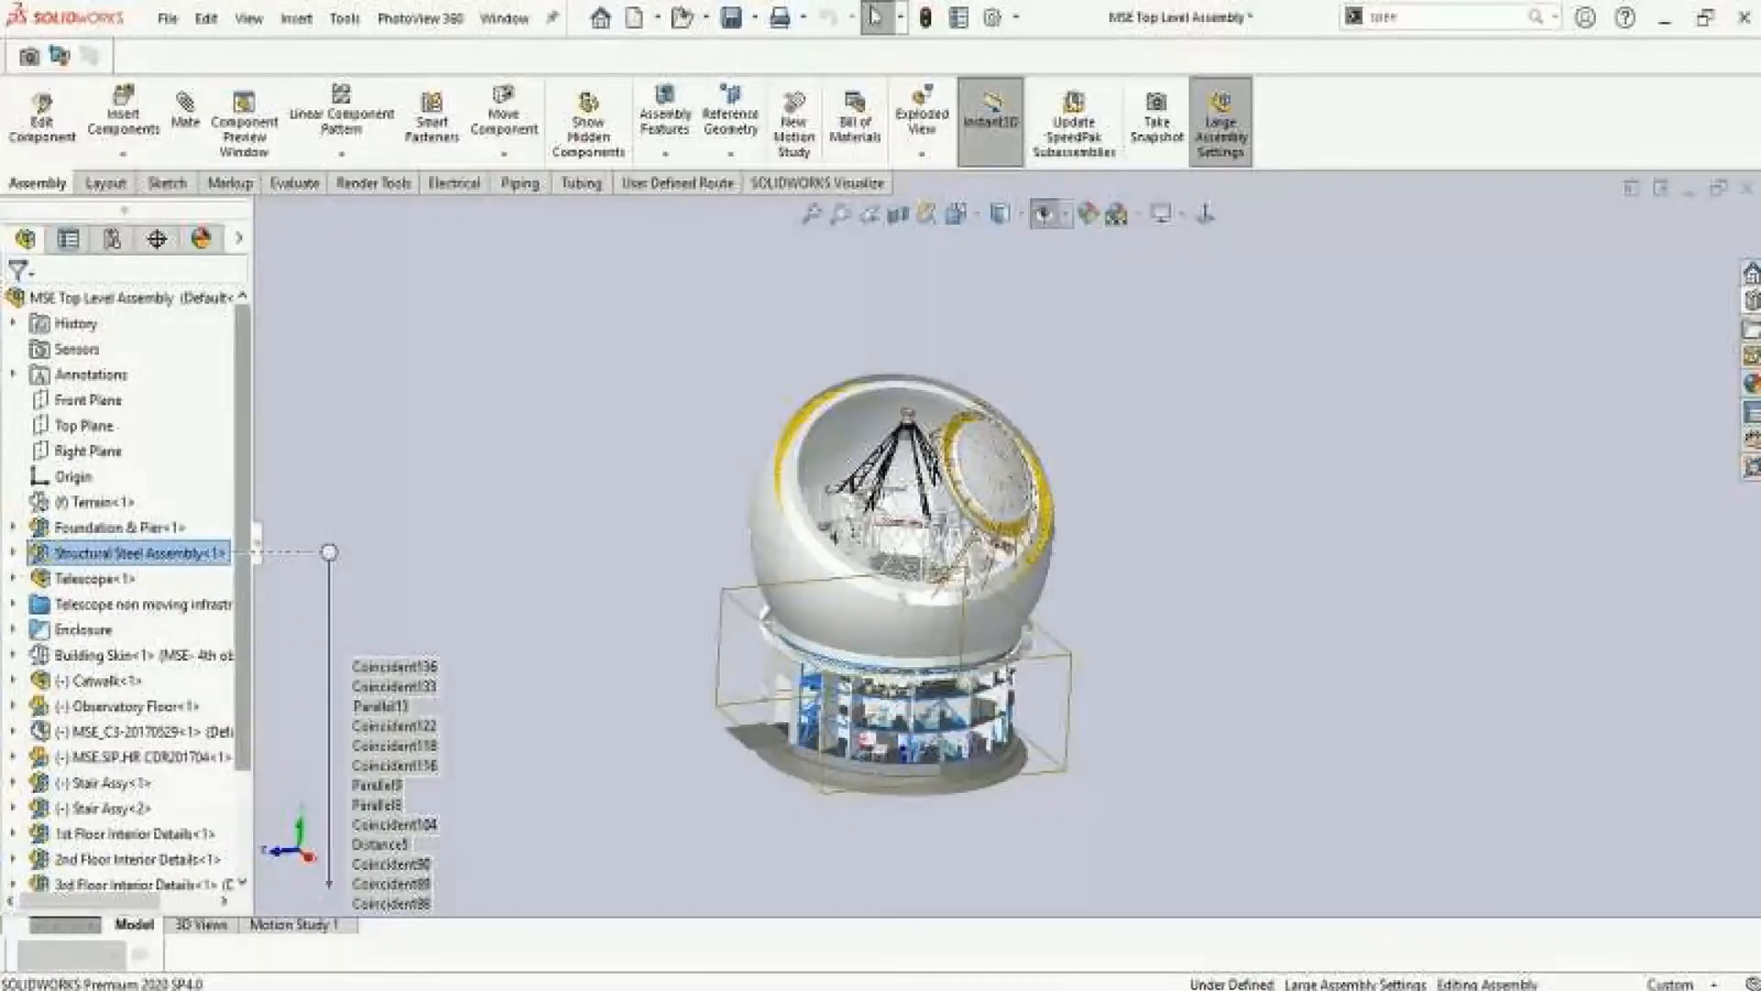
pyautogui.scroll(-3, 119, 734)
pyautogui.click(138, 782)
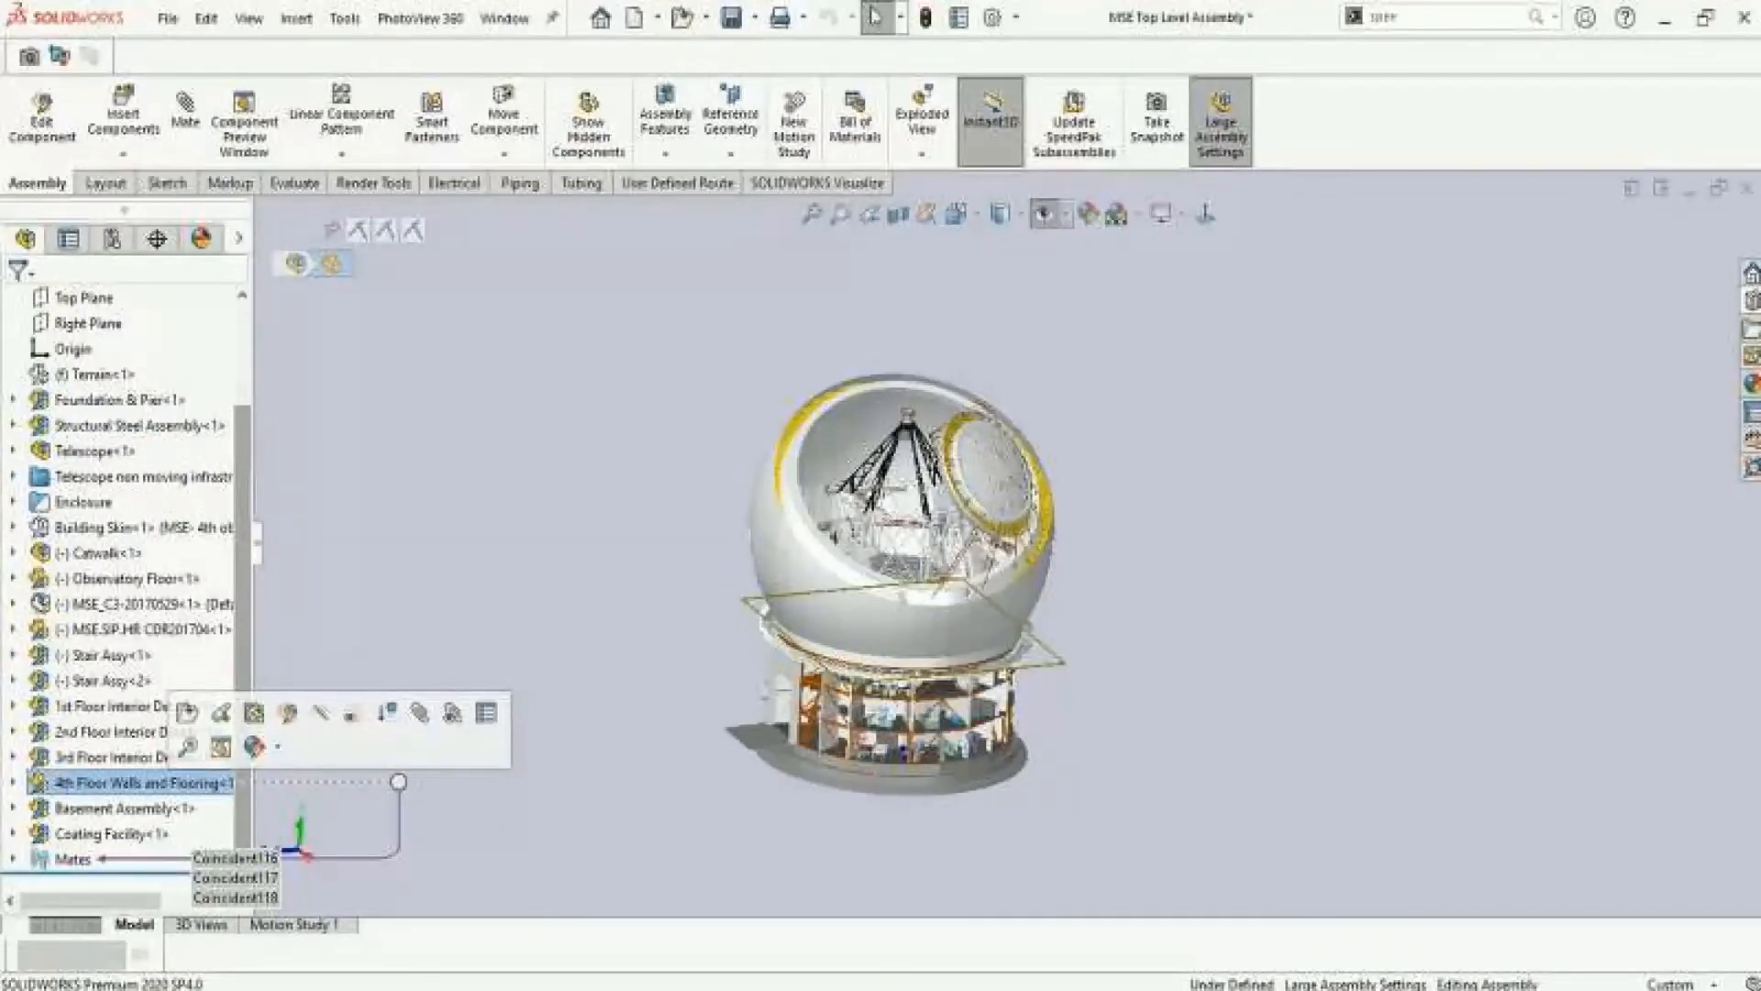
pyautogui.click(187, 712)
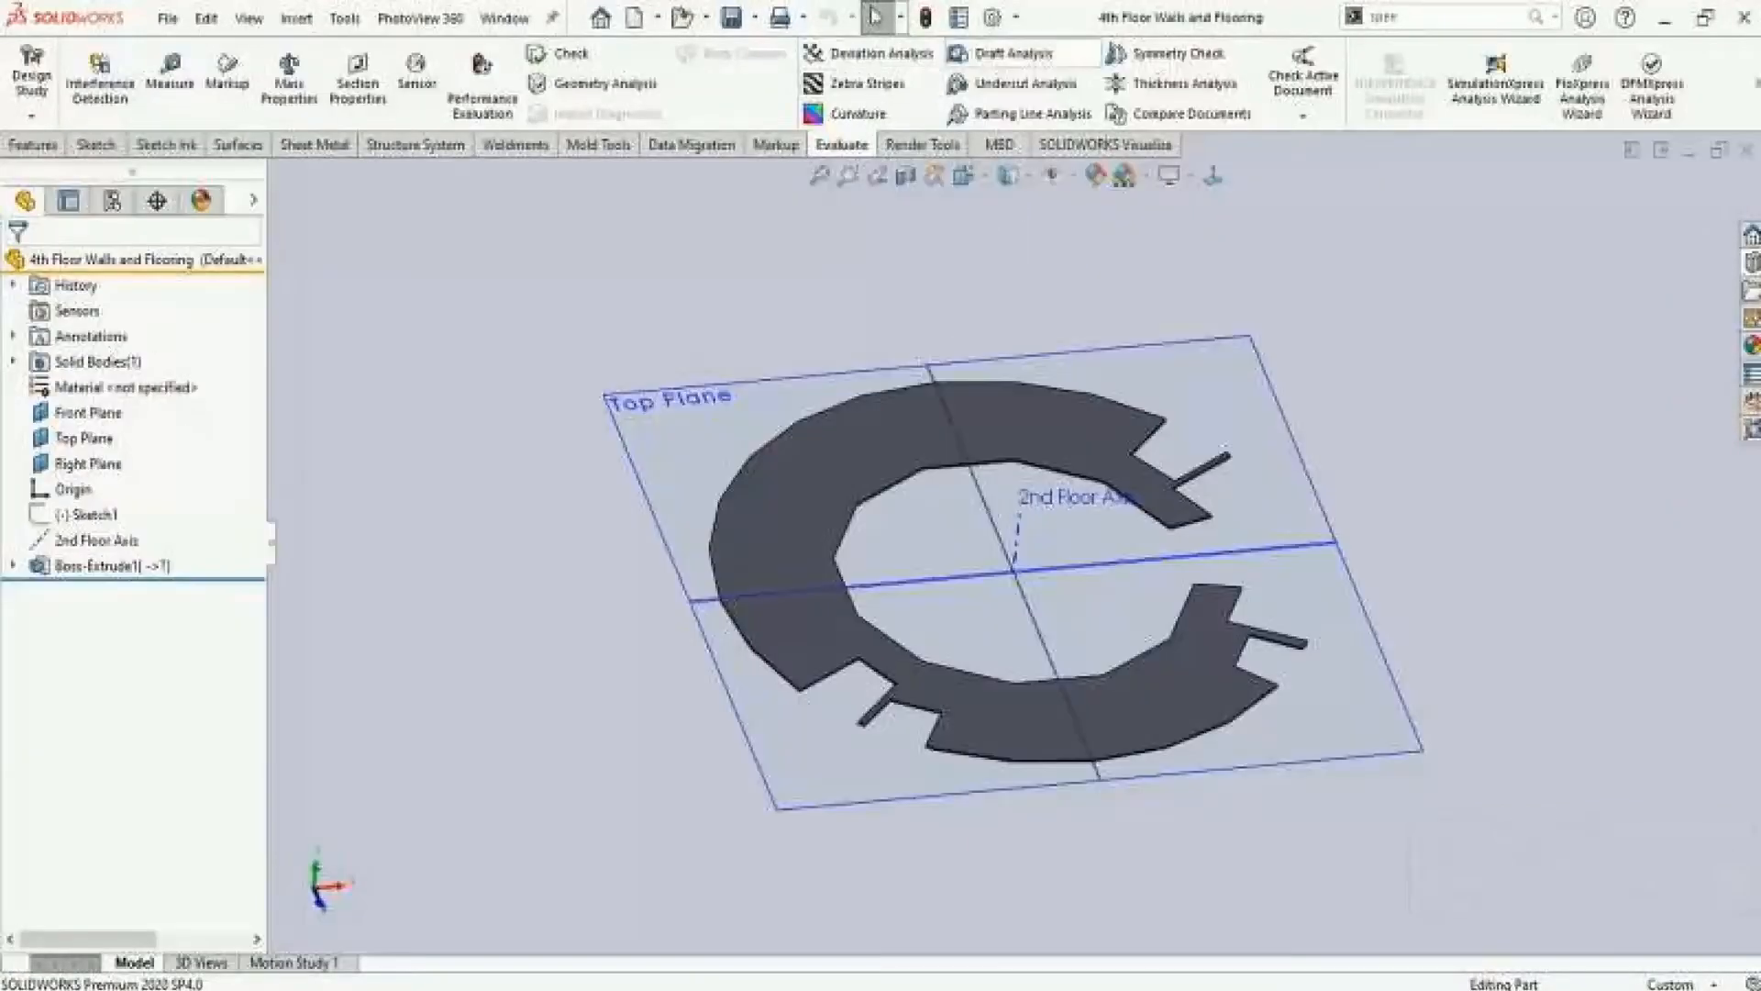
# Make sure the Enable Freeze bar option is on in the general system options
pyautogui.click(992, 18)
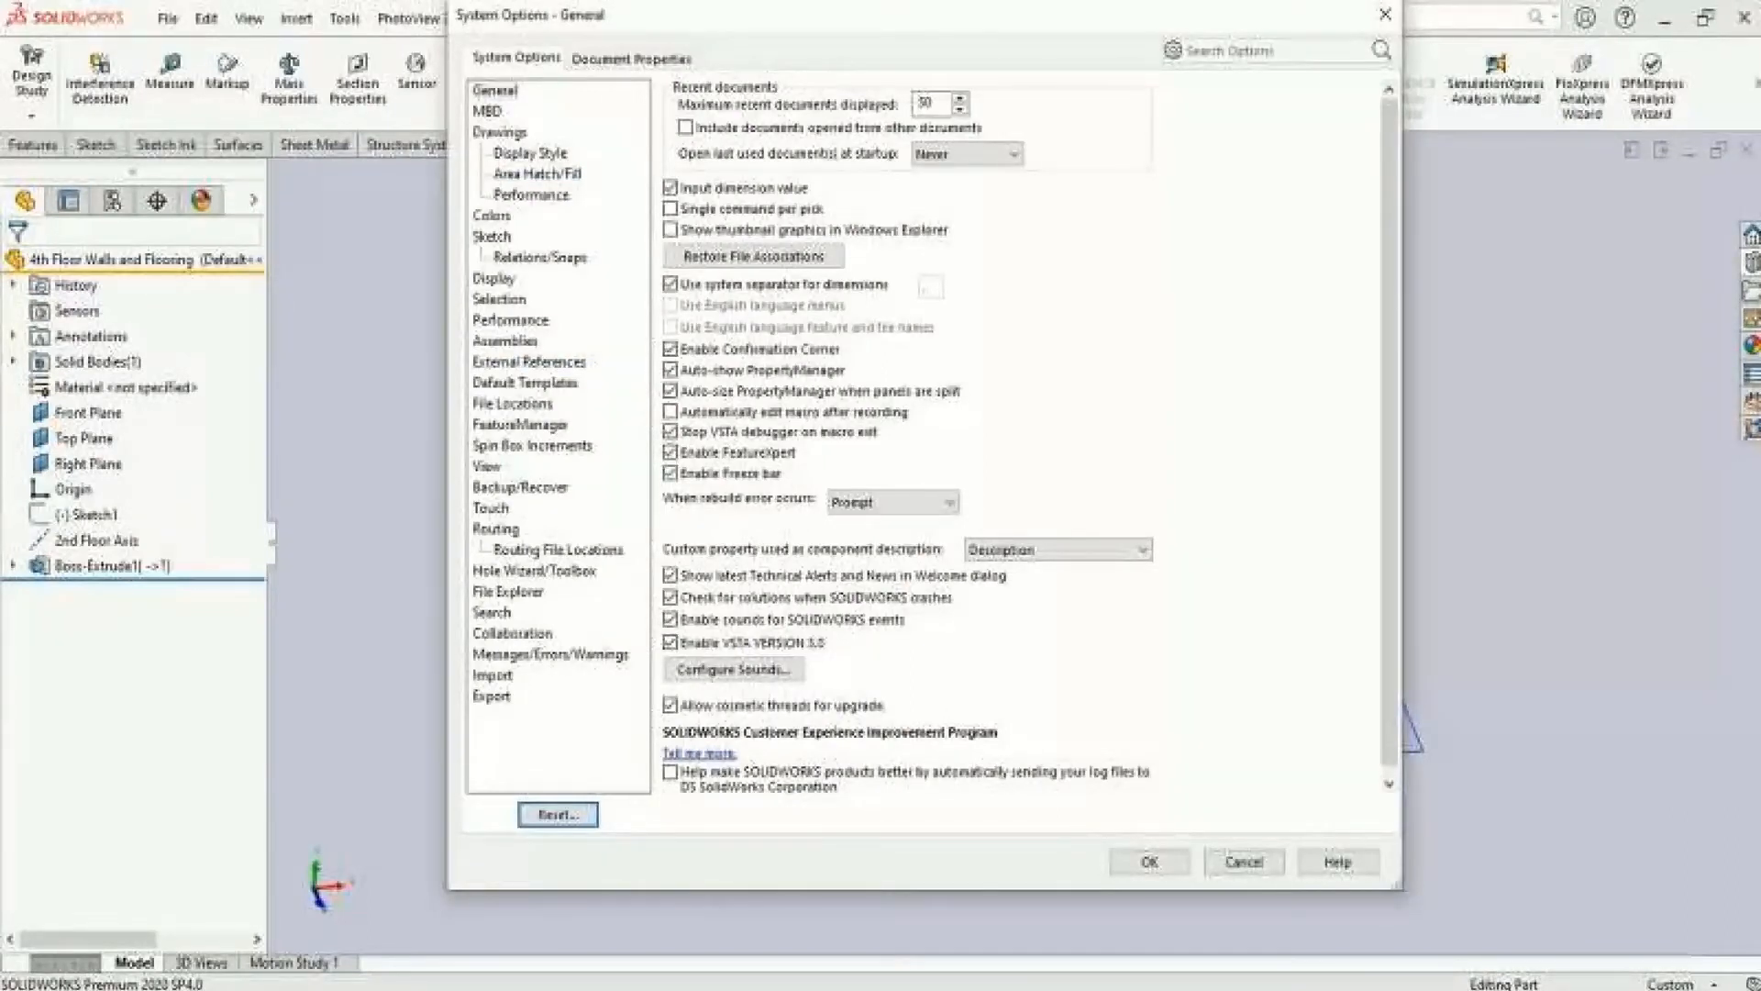
pyautogui.click(671, 474)
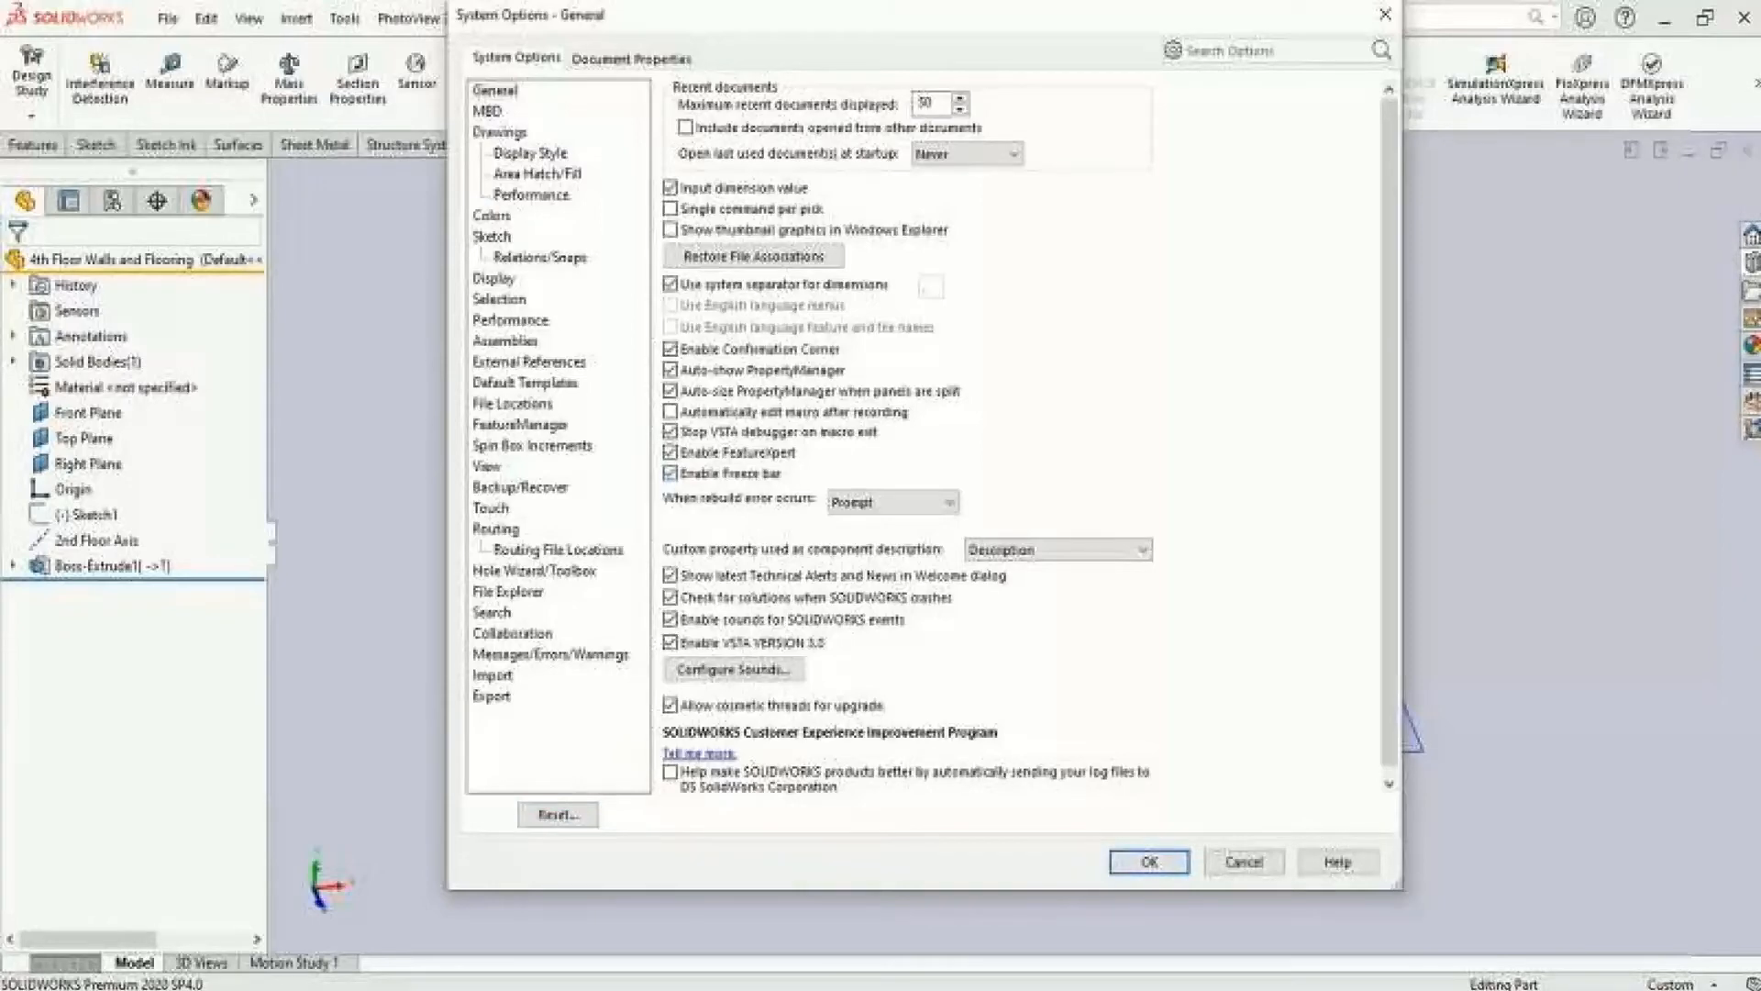
pyautogui.click(1152, 862)
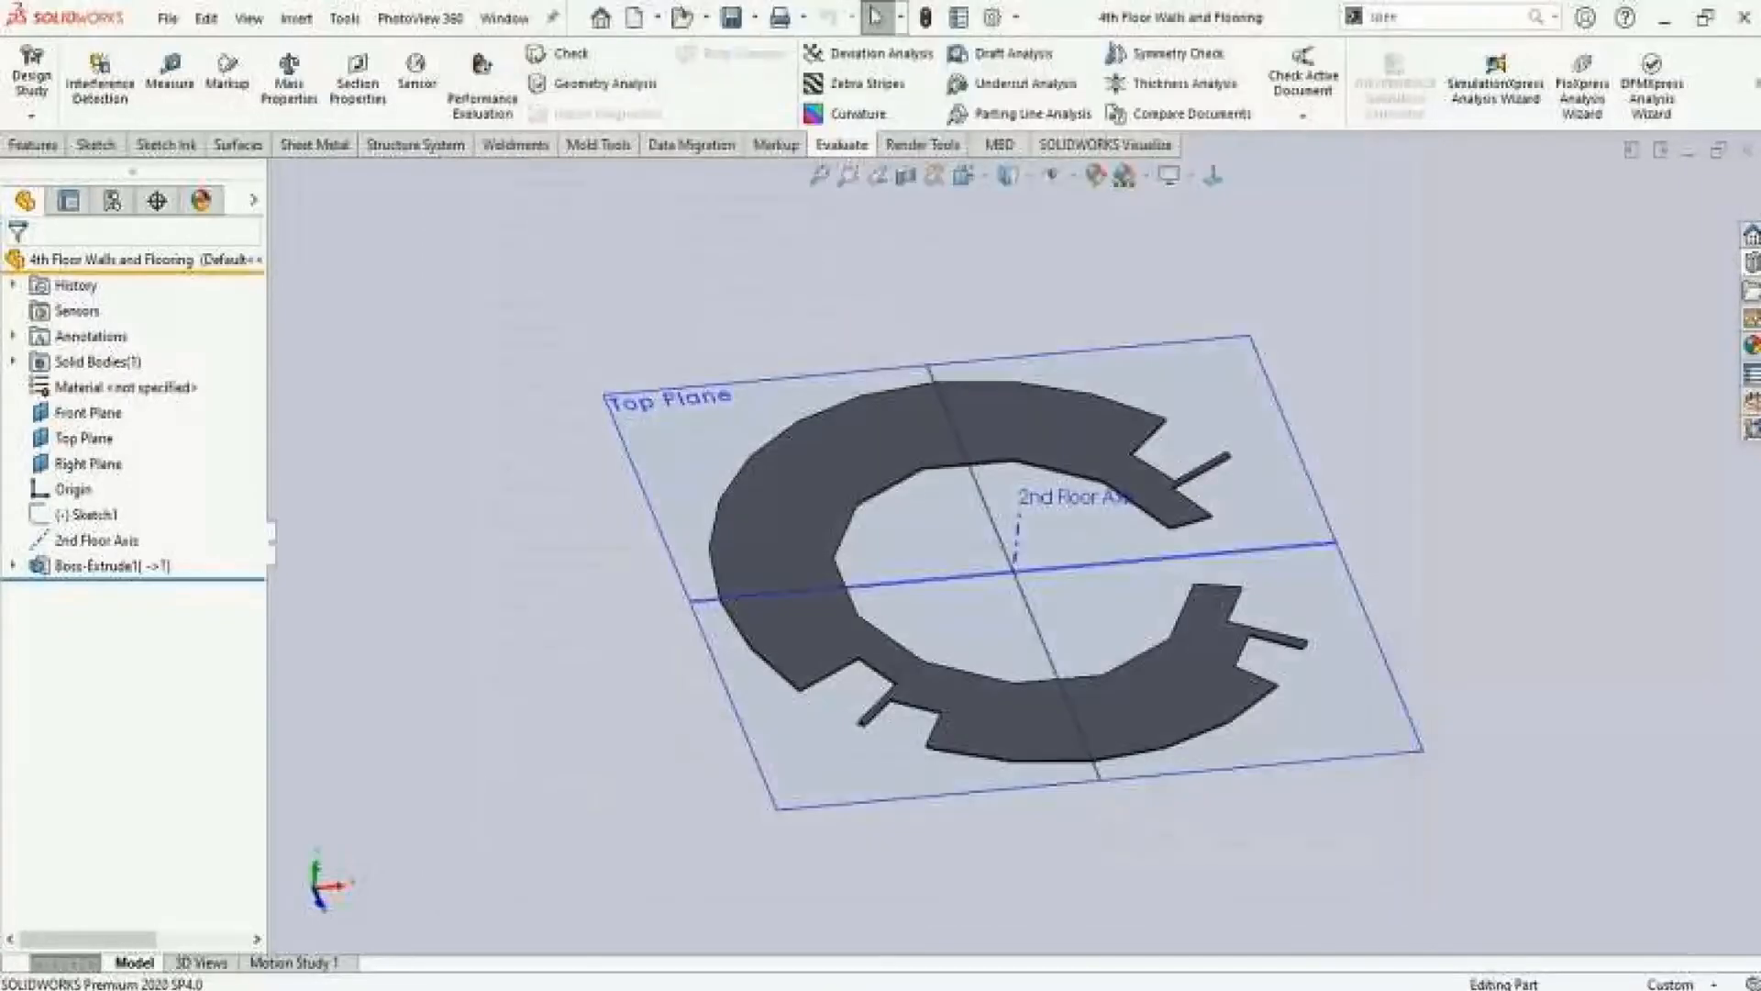
# Freeze all features of the 4th Floor Walls and Flooring part through Boss-Extrude1, and save and close the part
pyautogui.moveTo(138, 272); pyautogui.dragTo(138, 578)
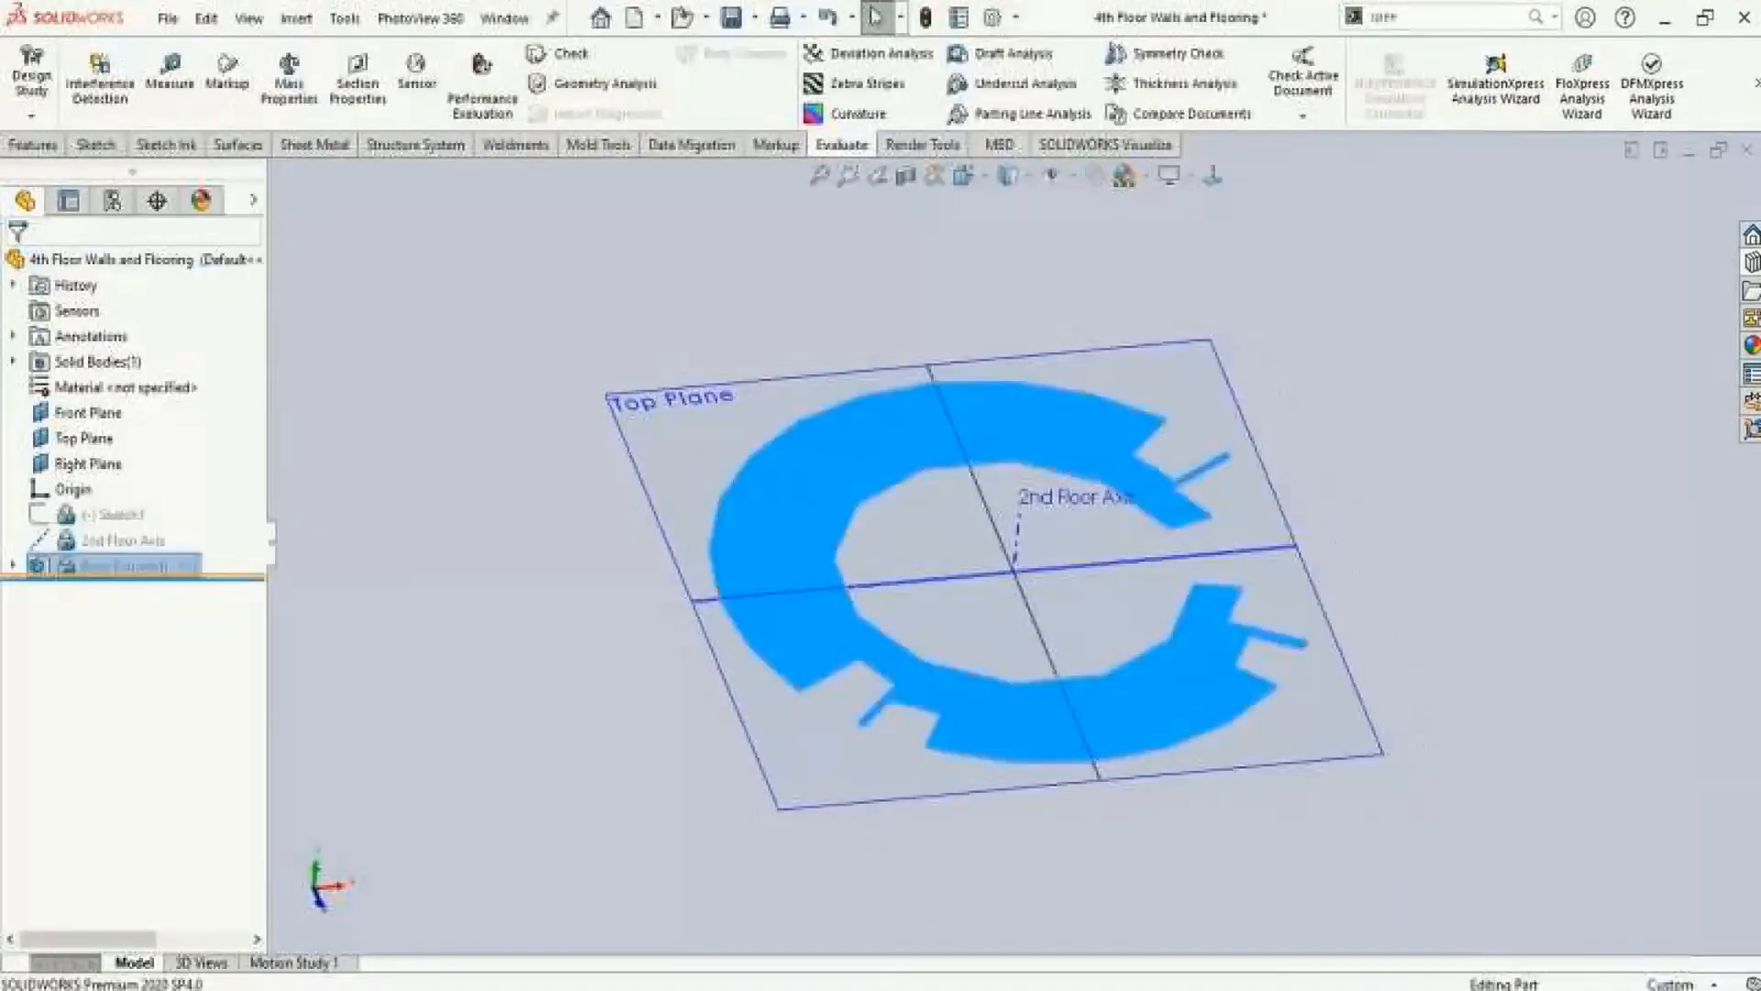
pyautogui.click(385, 404)
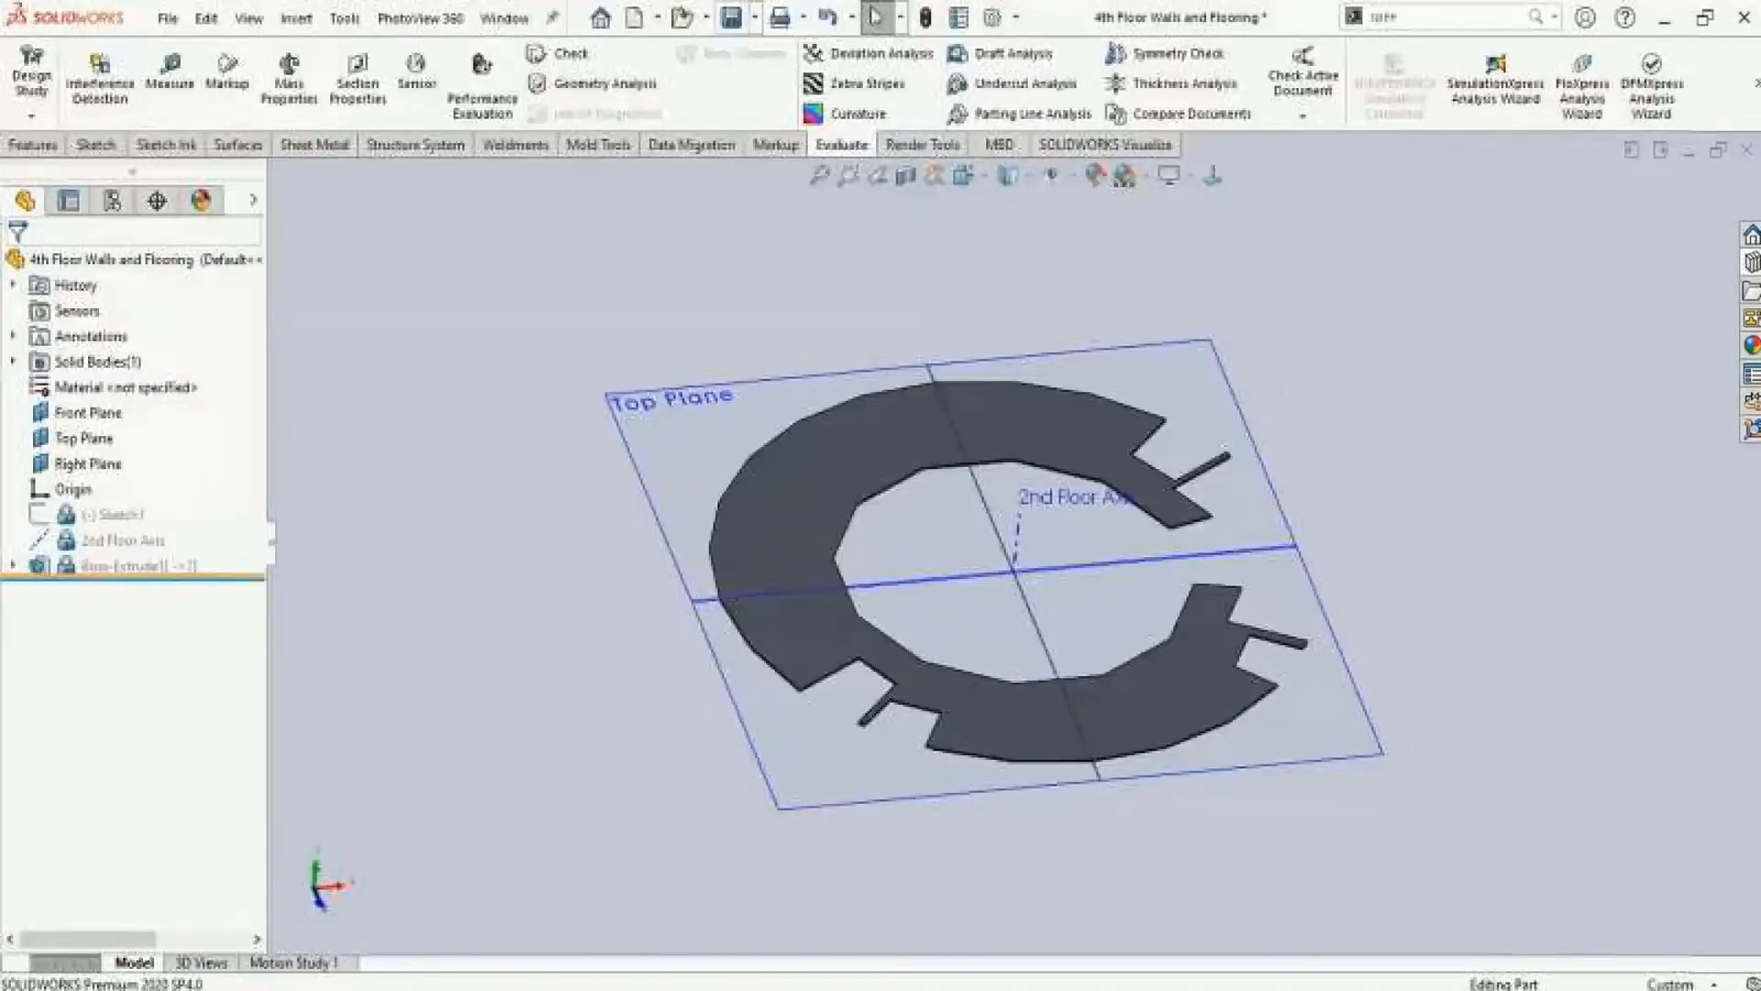
pyautogui.click(731, 17)
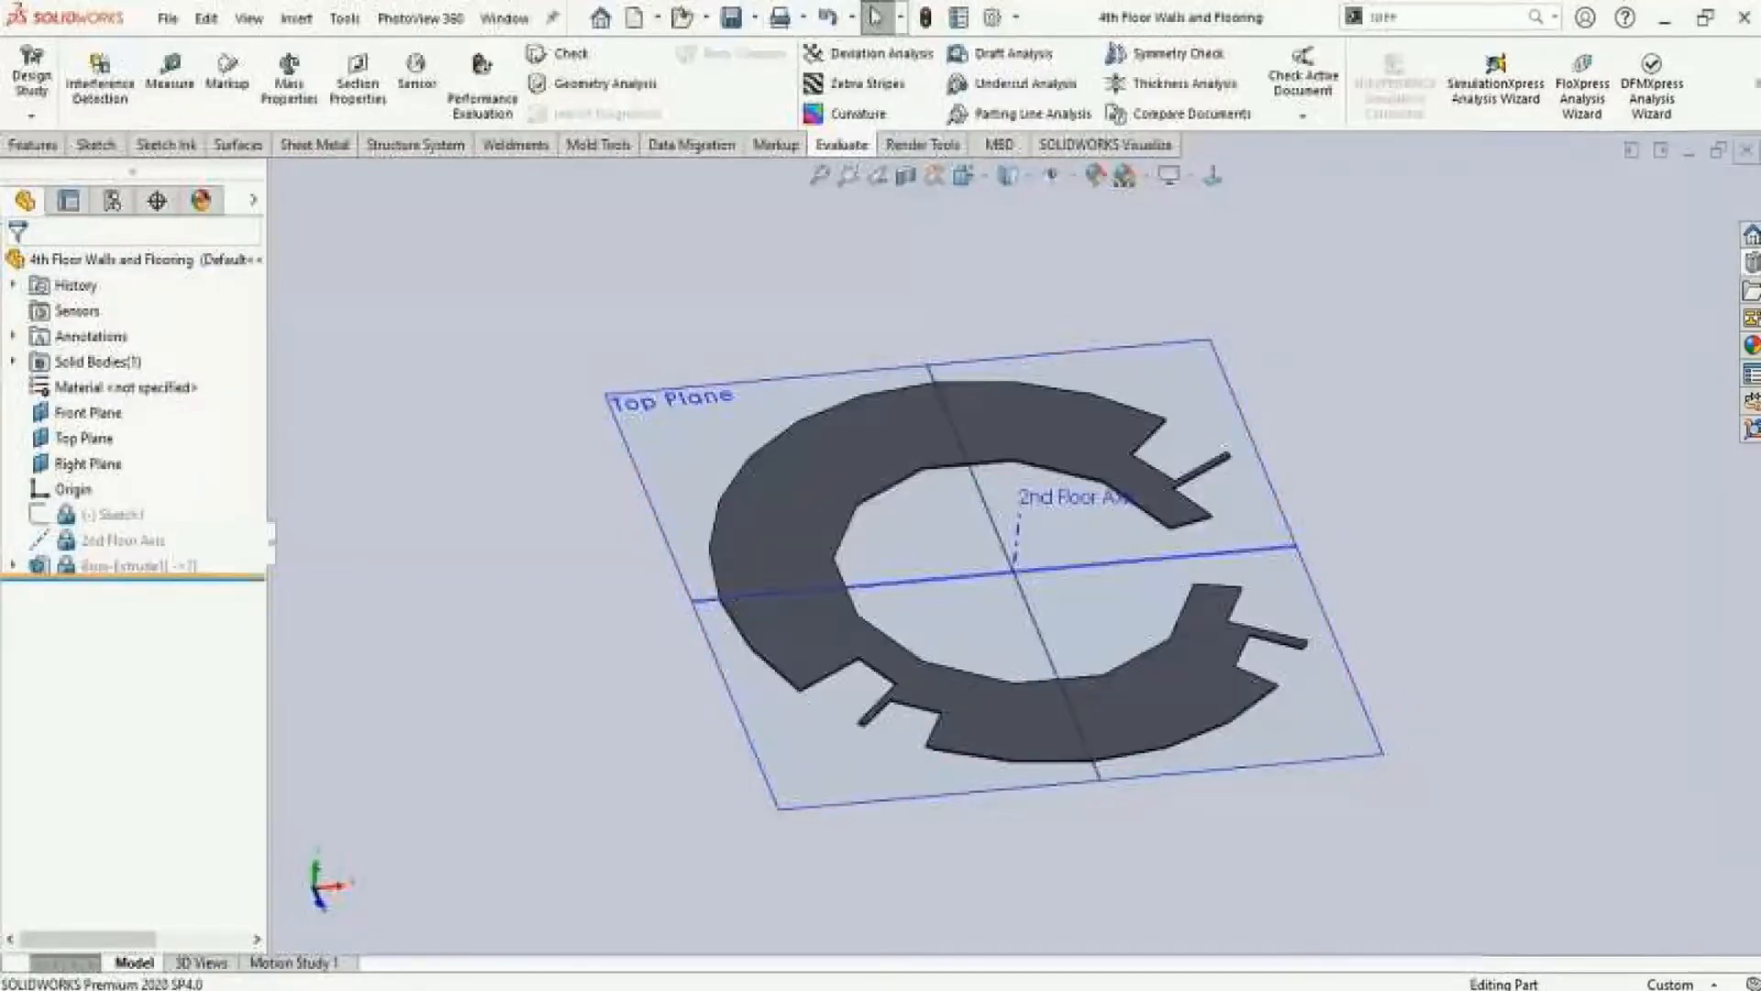
pyautogui.click(1747, 150)
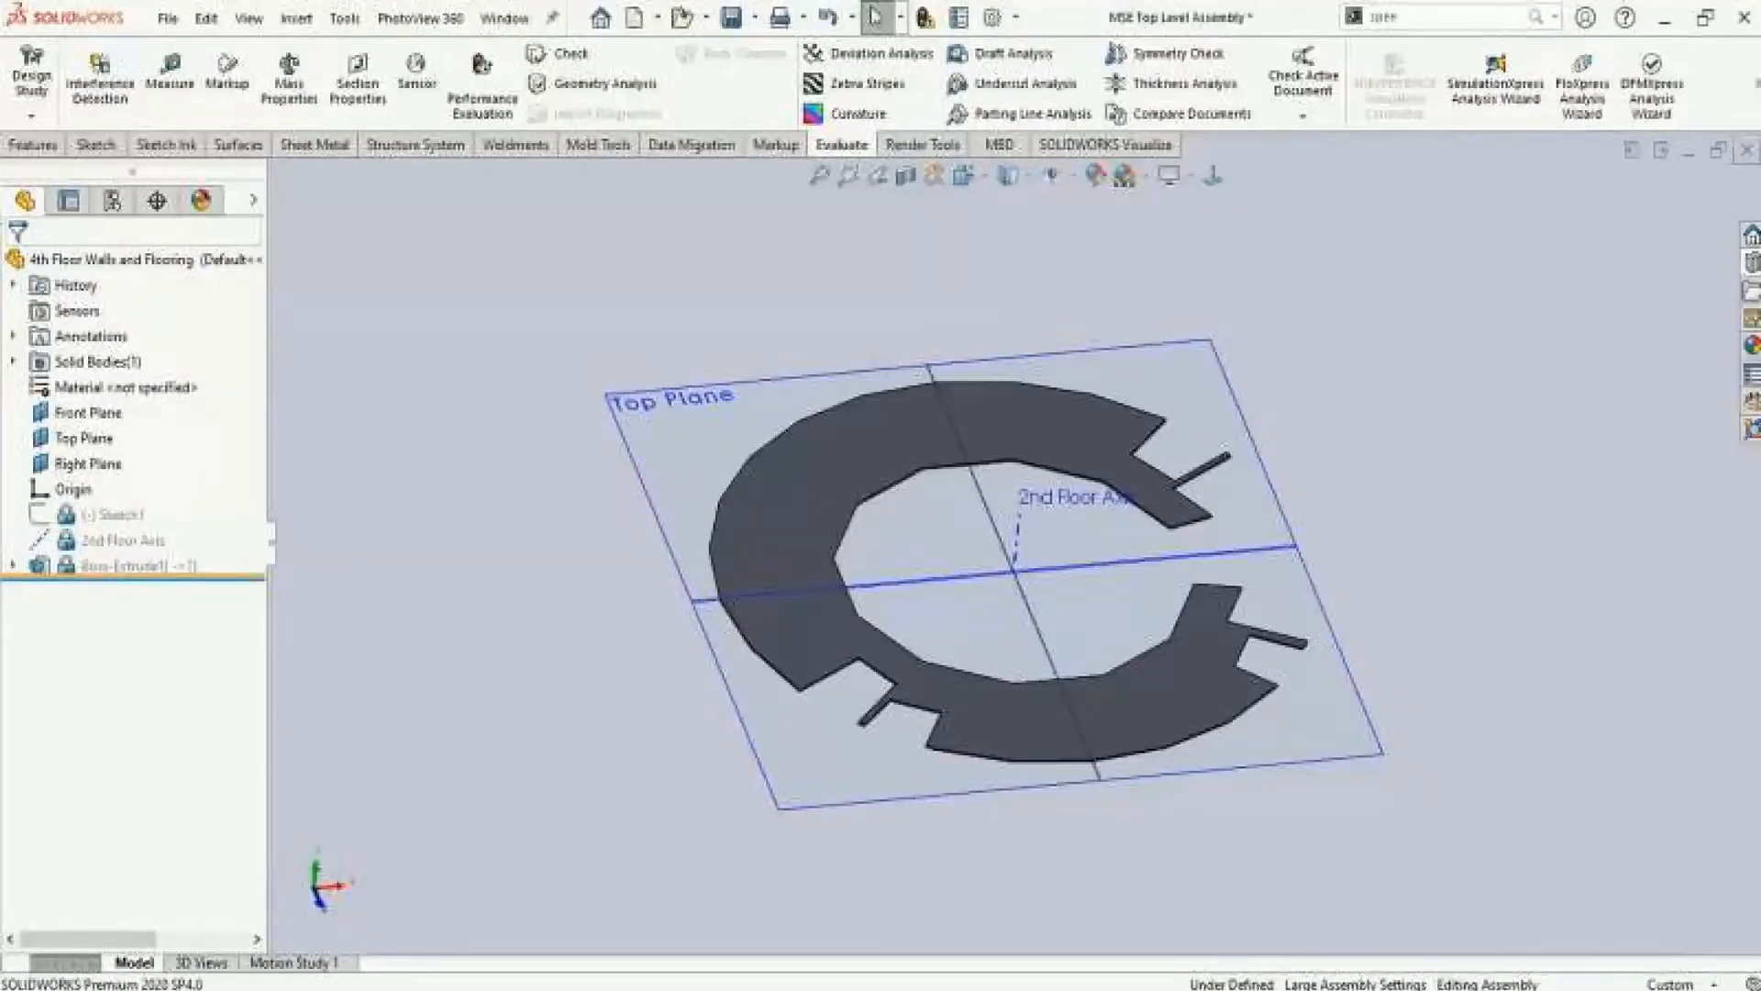
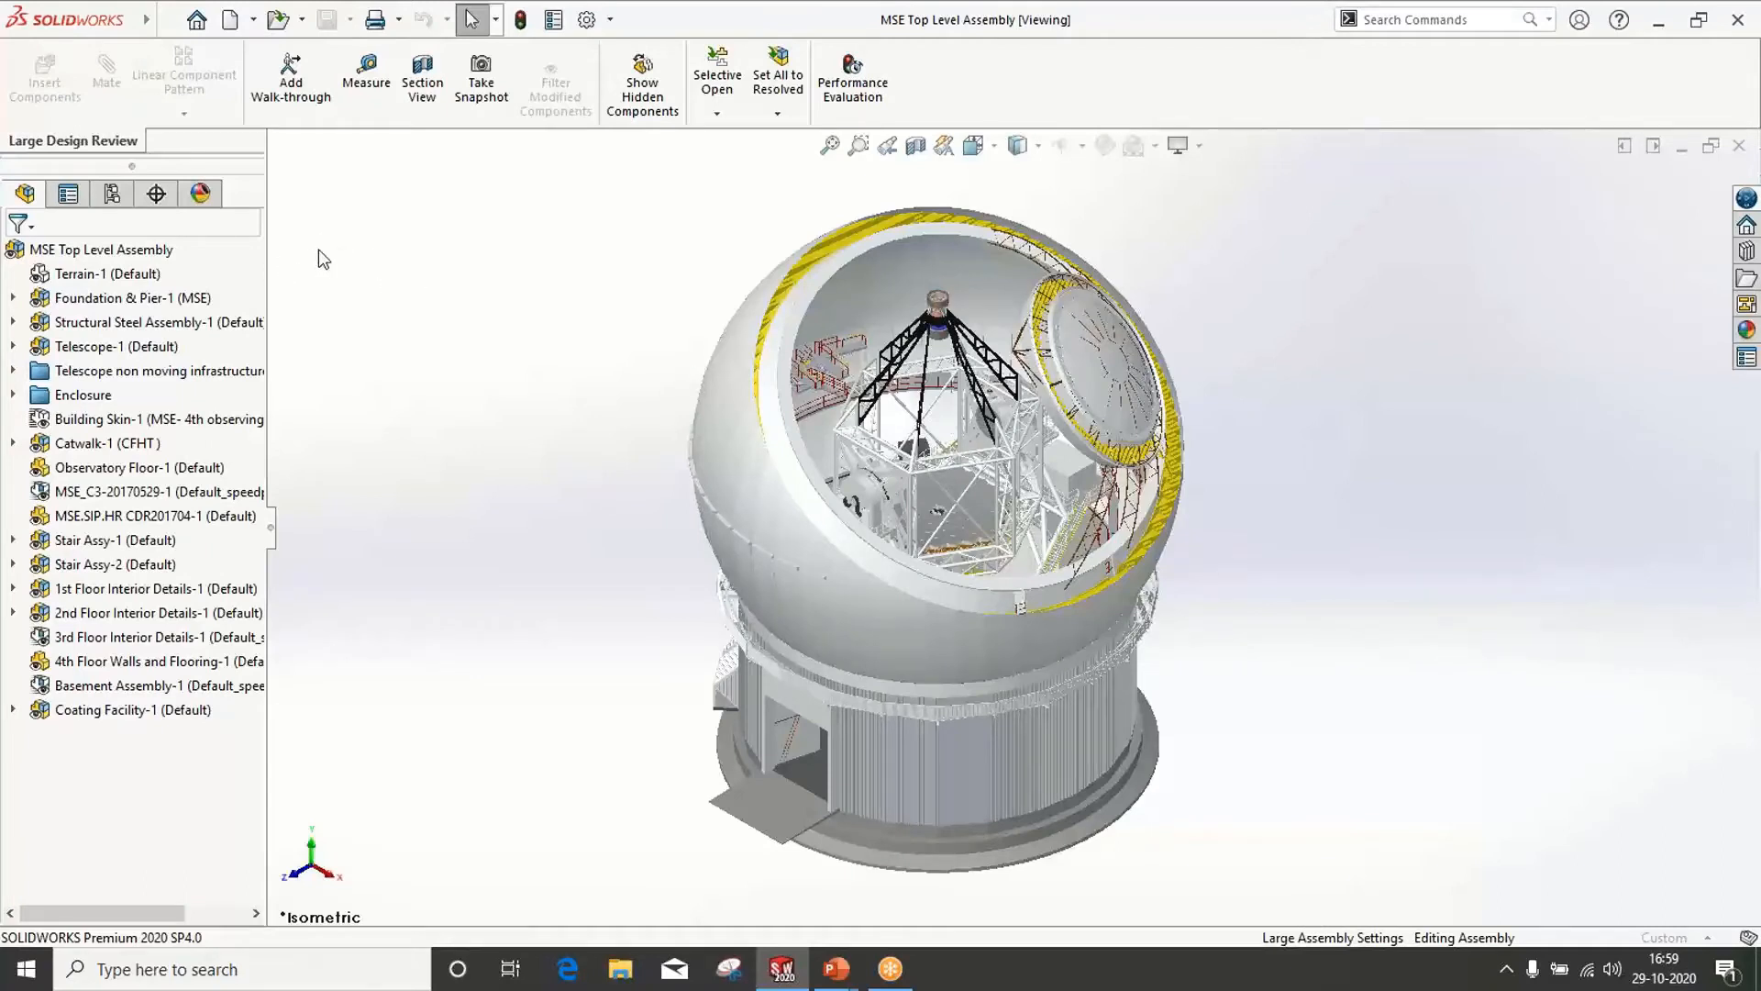
# Set all components of MSE Top Level Assembly to lightweight, leaving Large Design Review mode
pyautogui.click(778, 114)
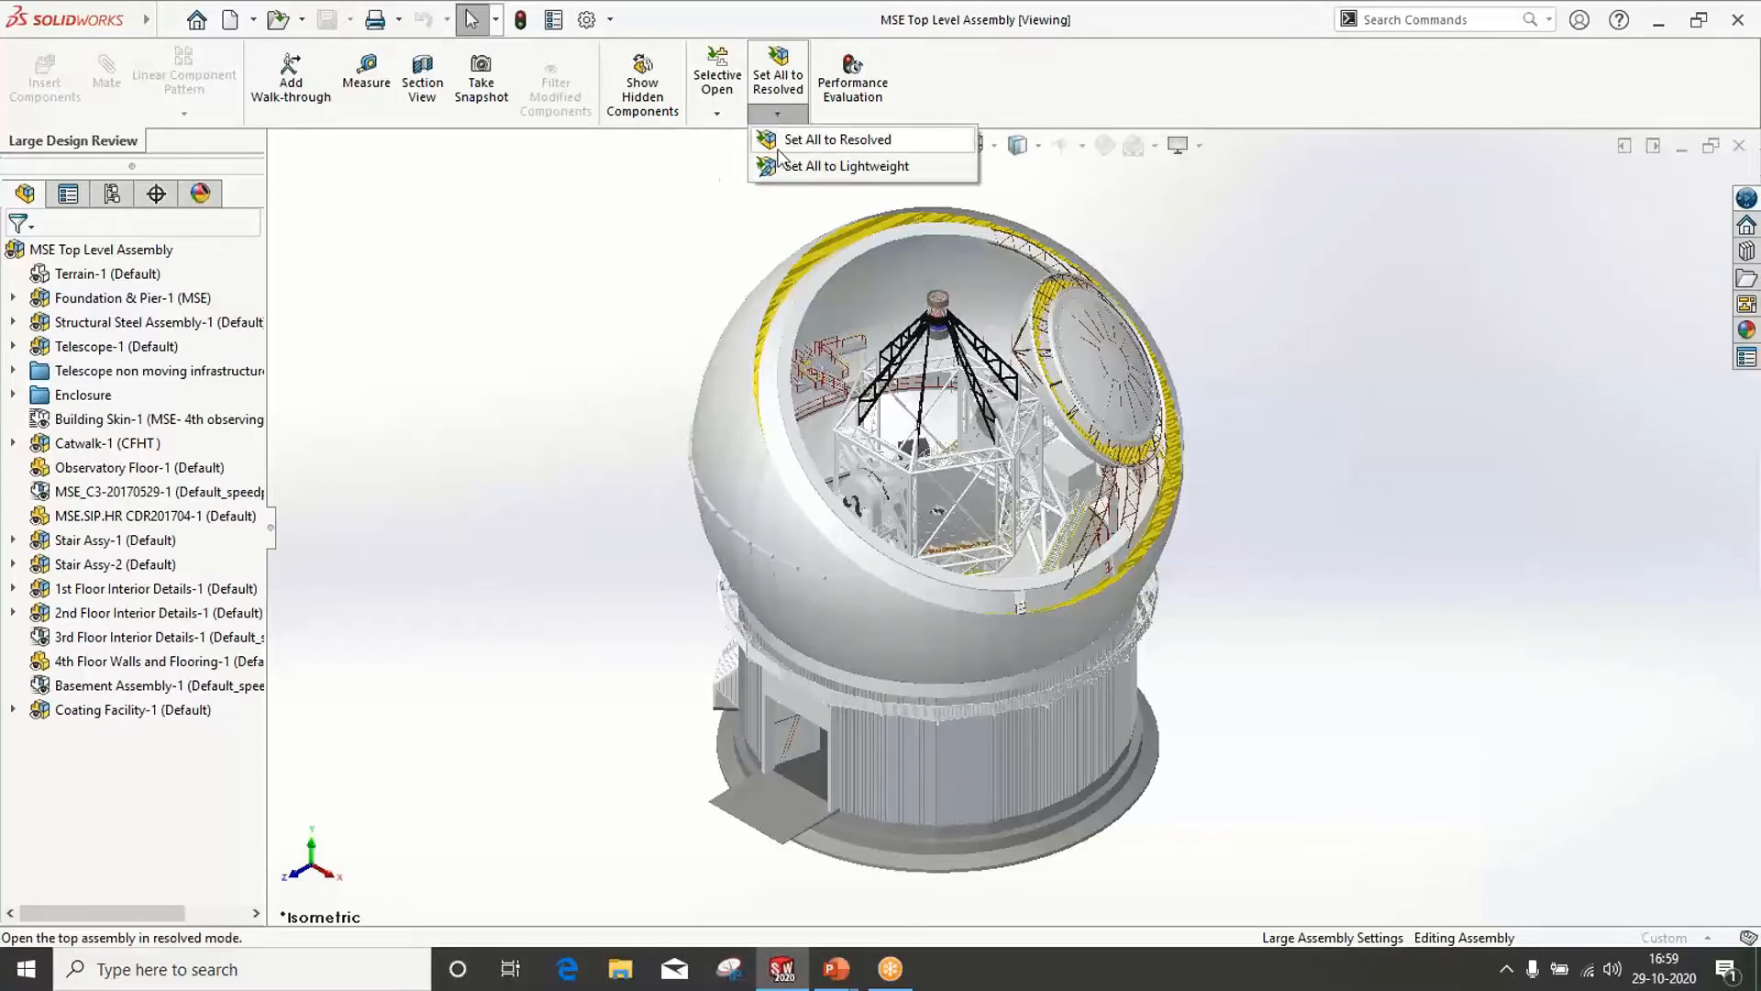
pyautogui.click(129, 250)
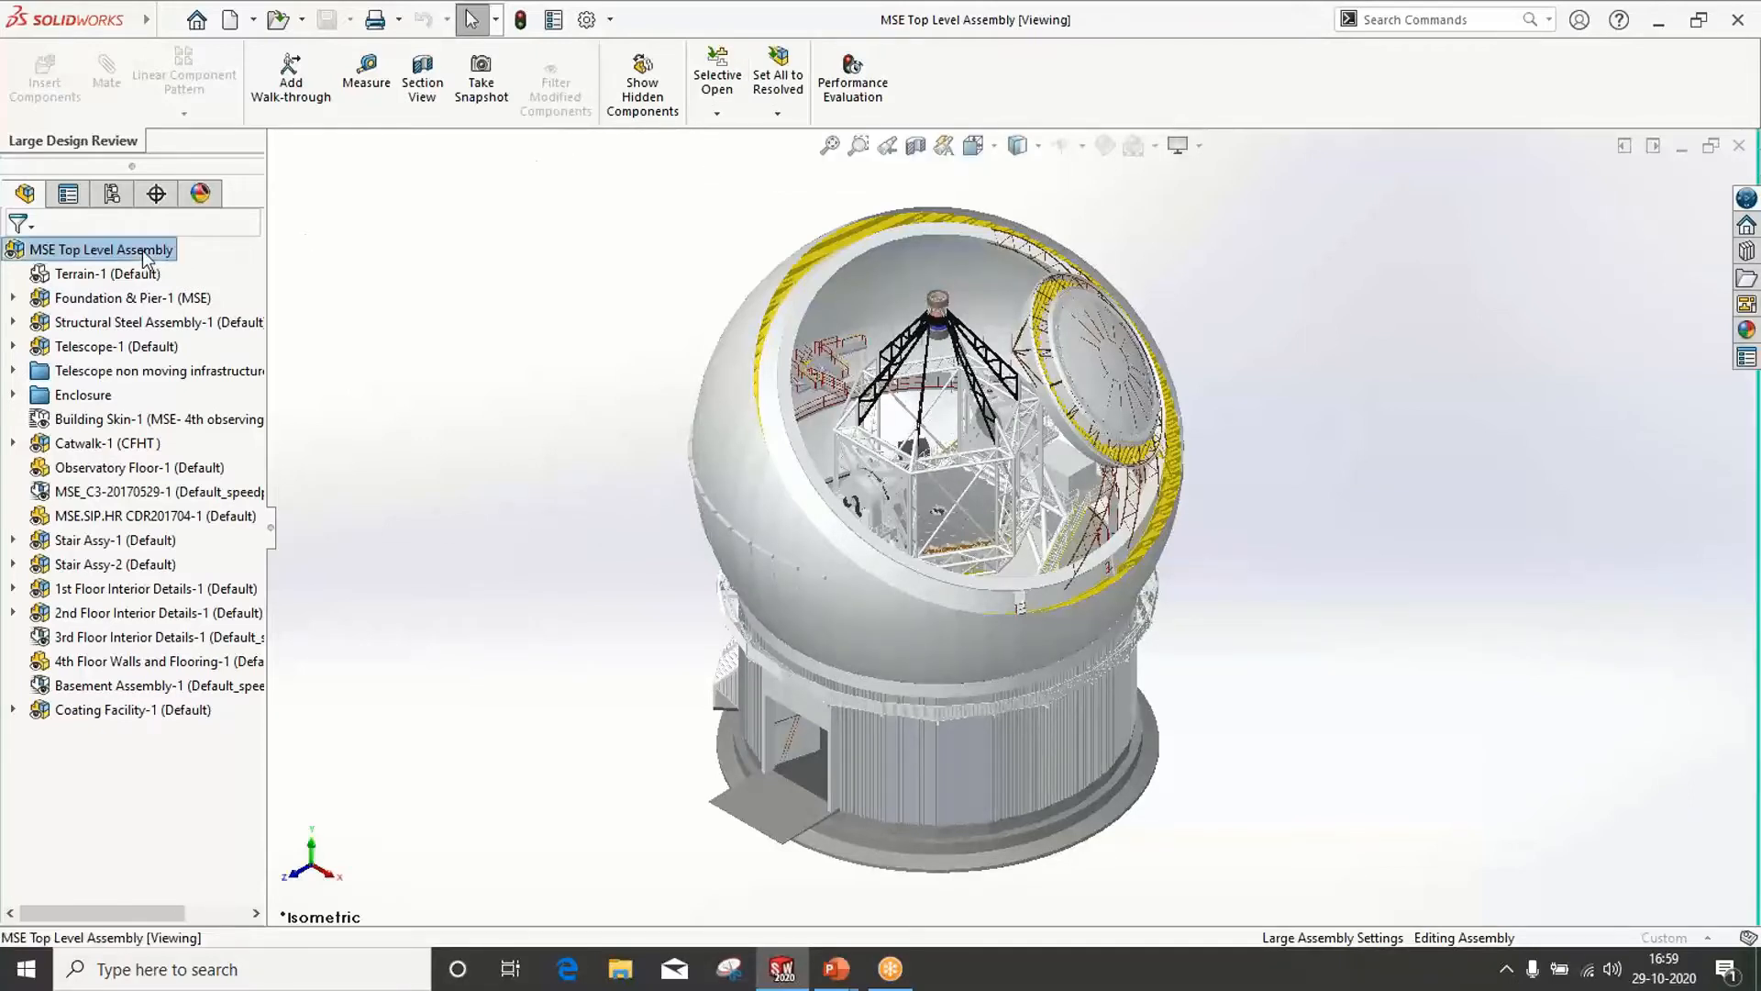
pyautogui.rightClick(85, 251)
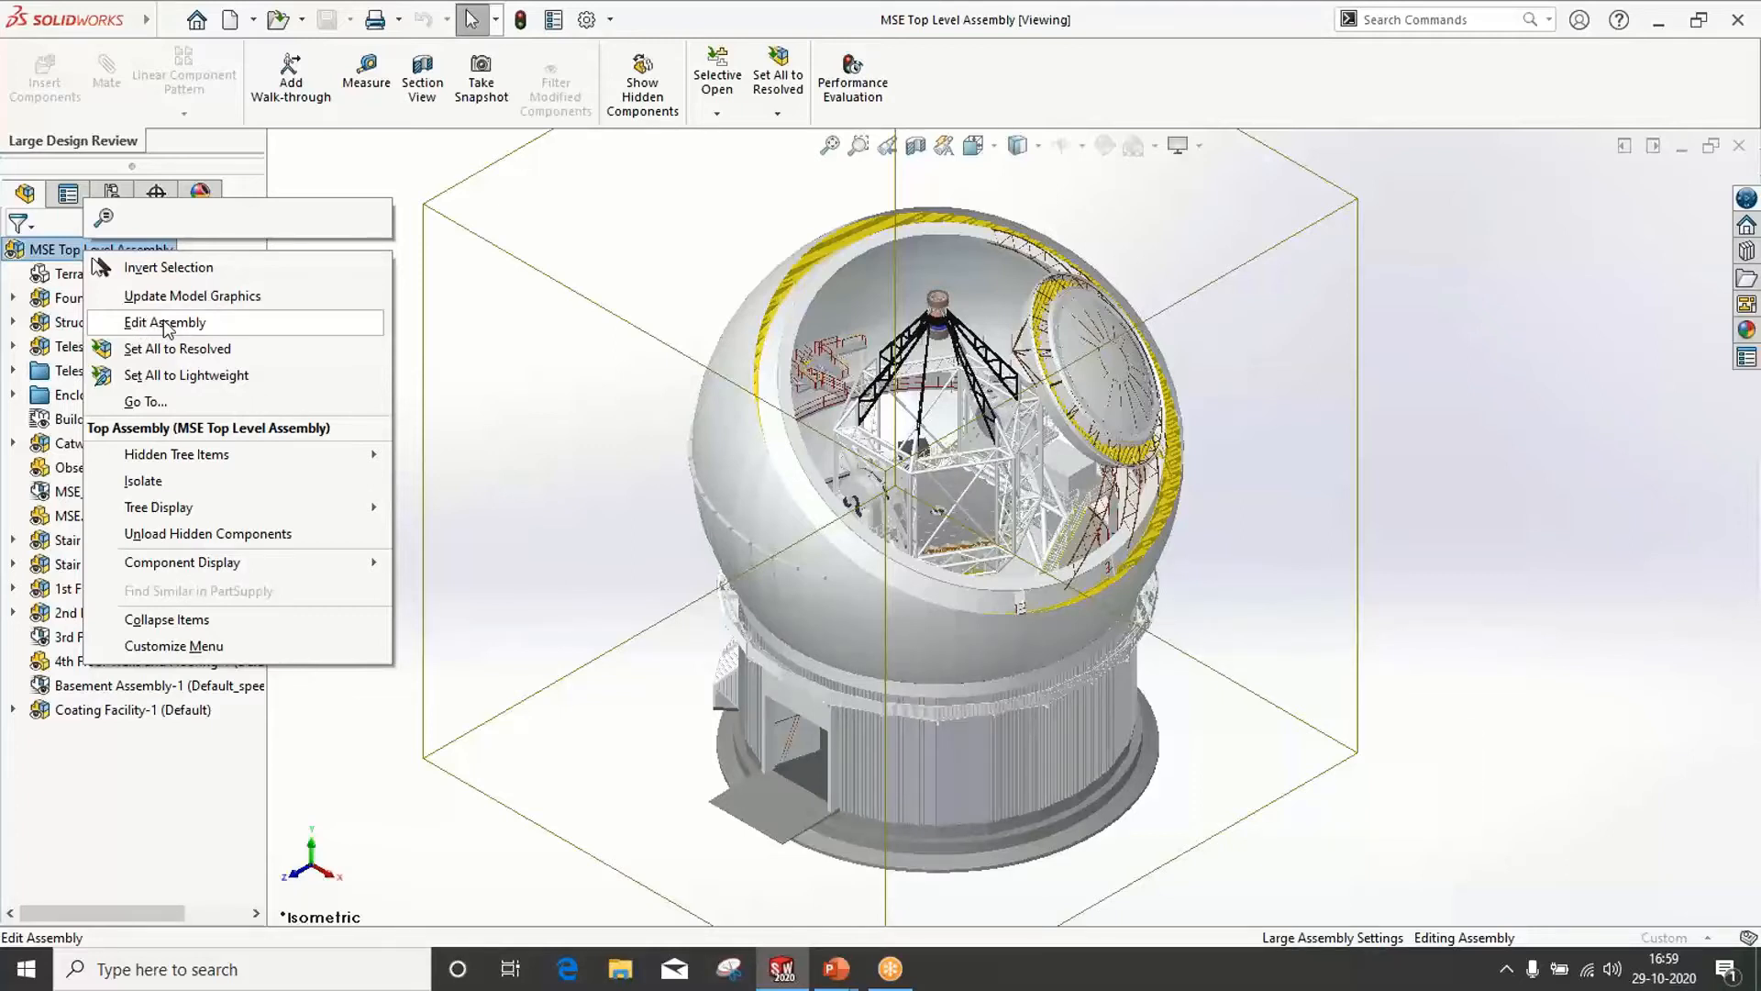
pyautogui.click(185, 382)
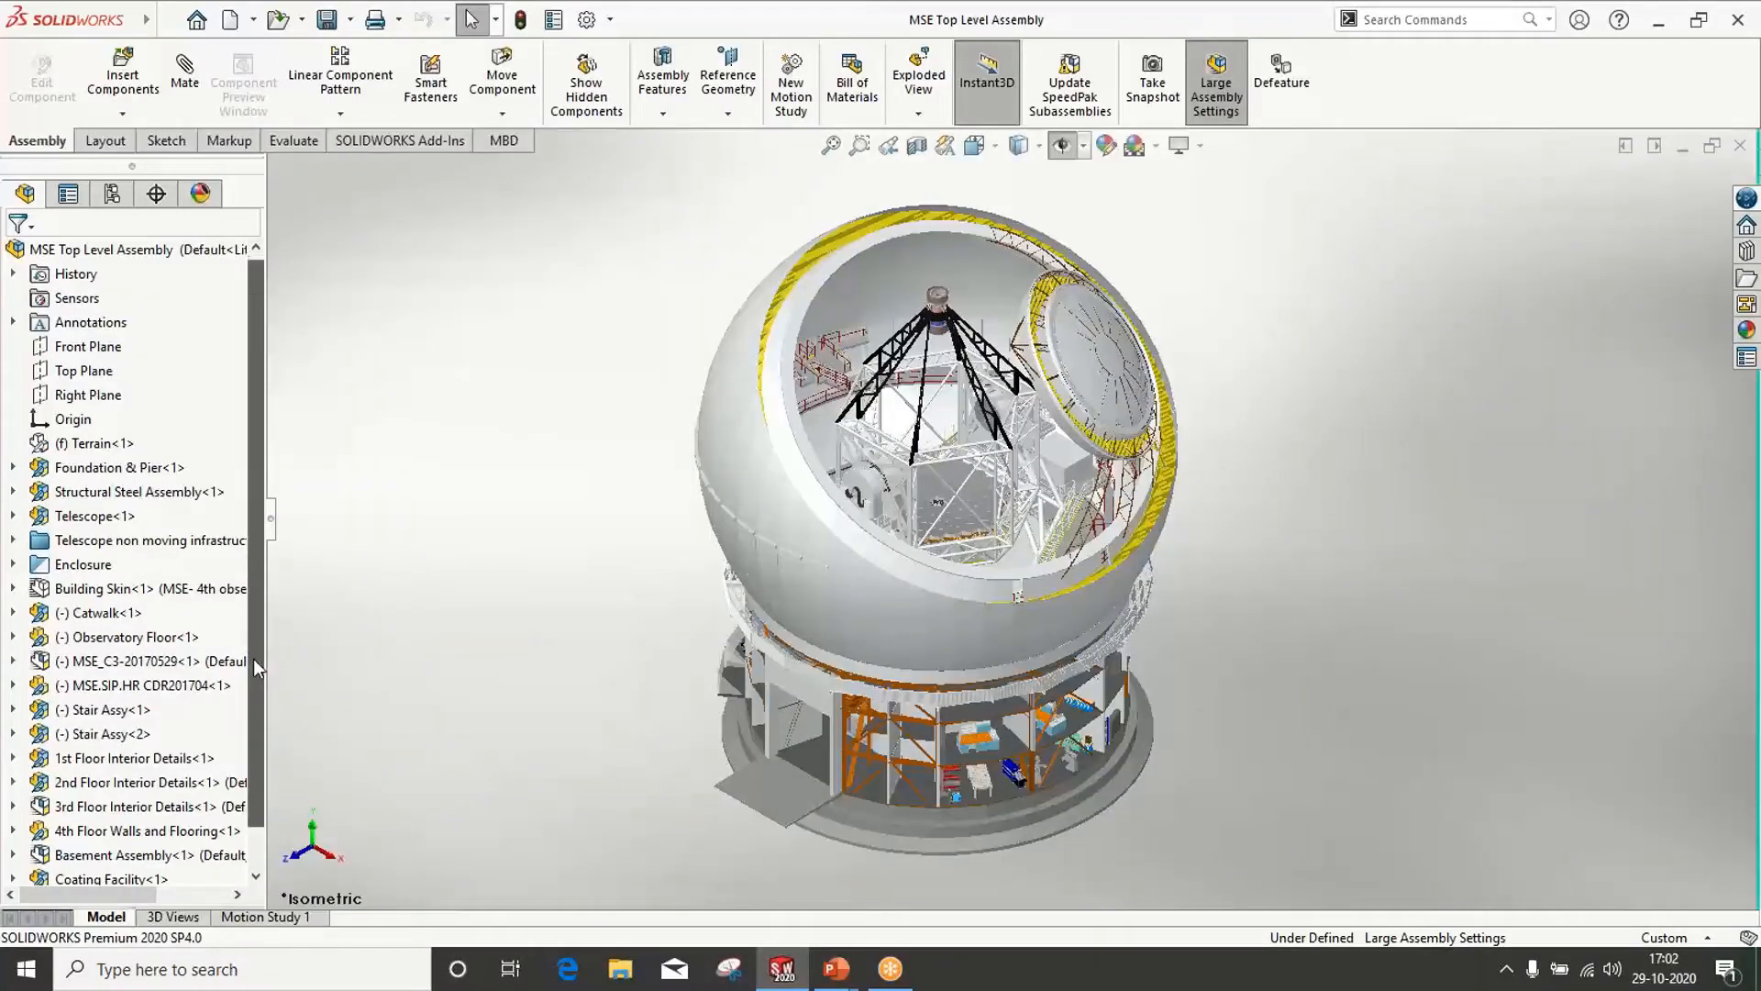
# Add a new display state to MSE Top Level Assembly, and switch to the All display state
pyautogui.scroll(-2, 246, 688)
pyautogui.scroll(2, 264, 679)
pyautogui.click(112, 194)
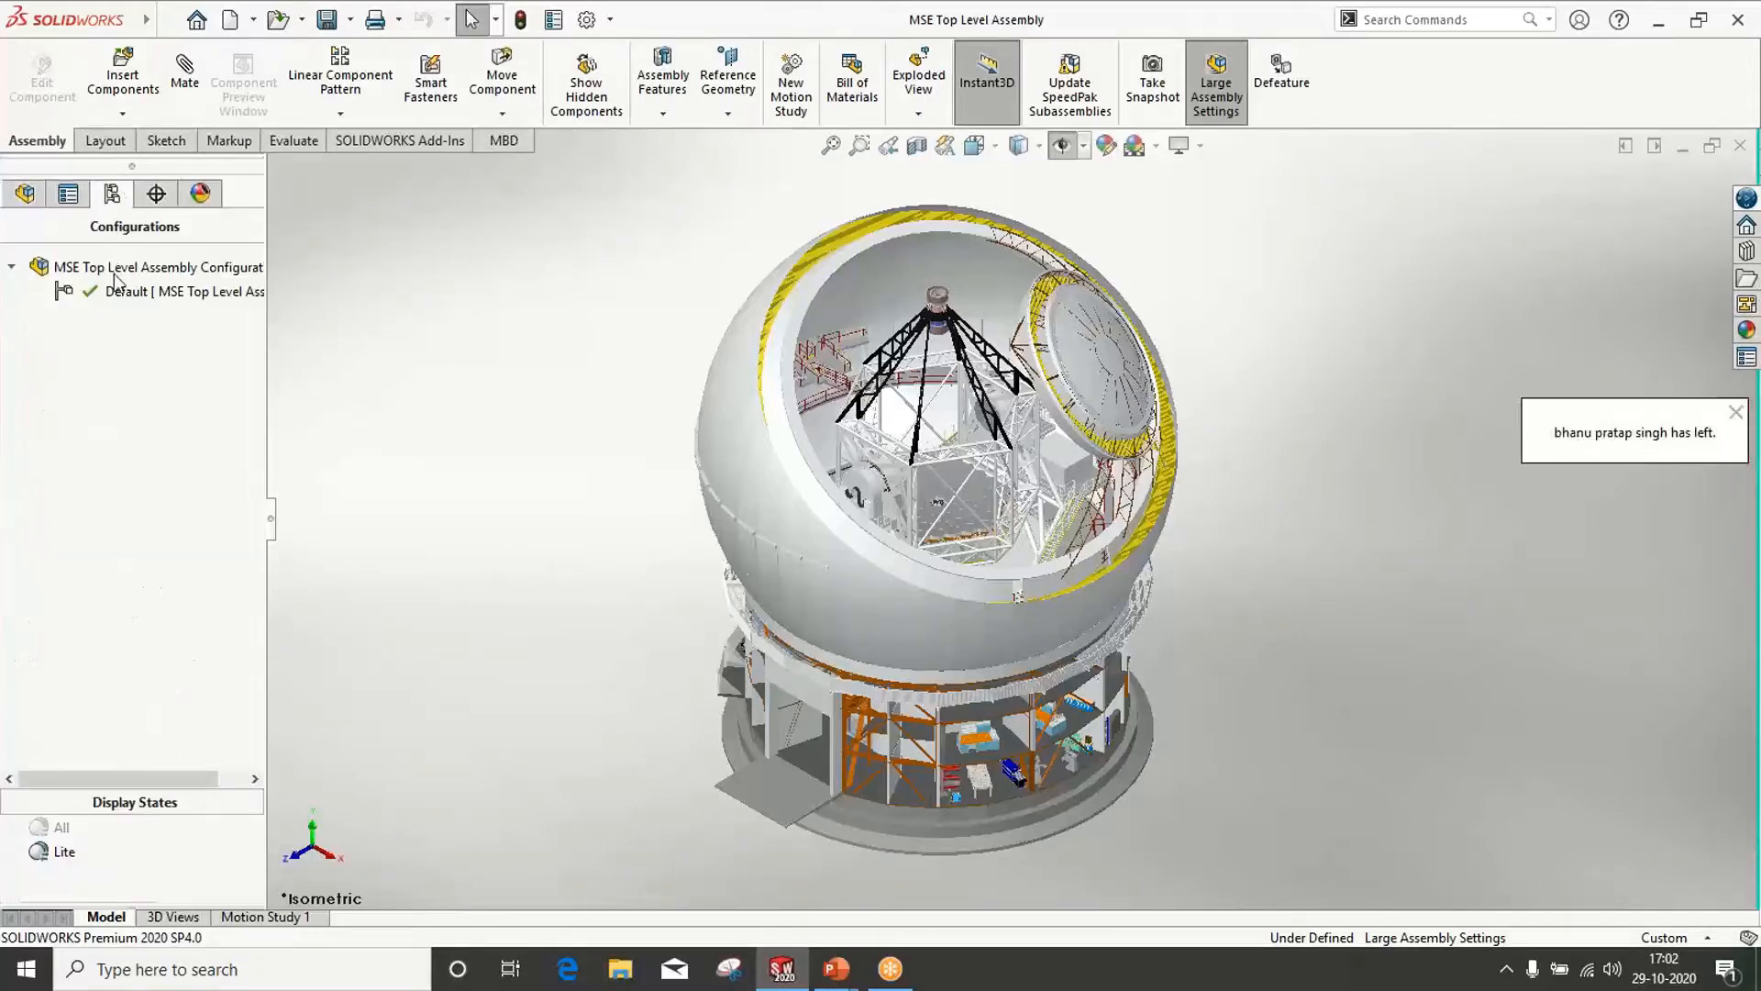
pyautogui.rightClick(55, 835)
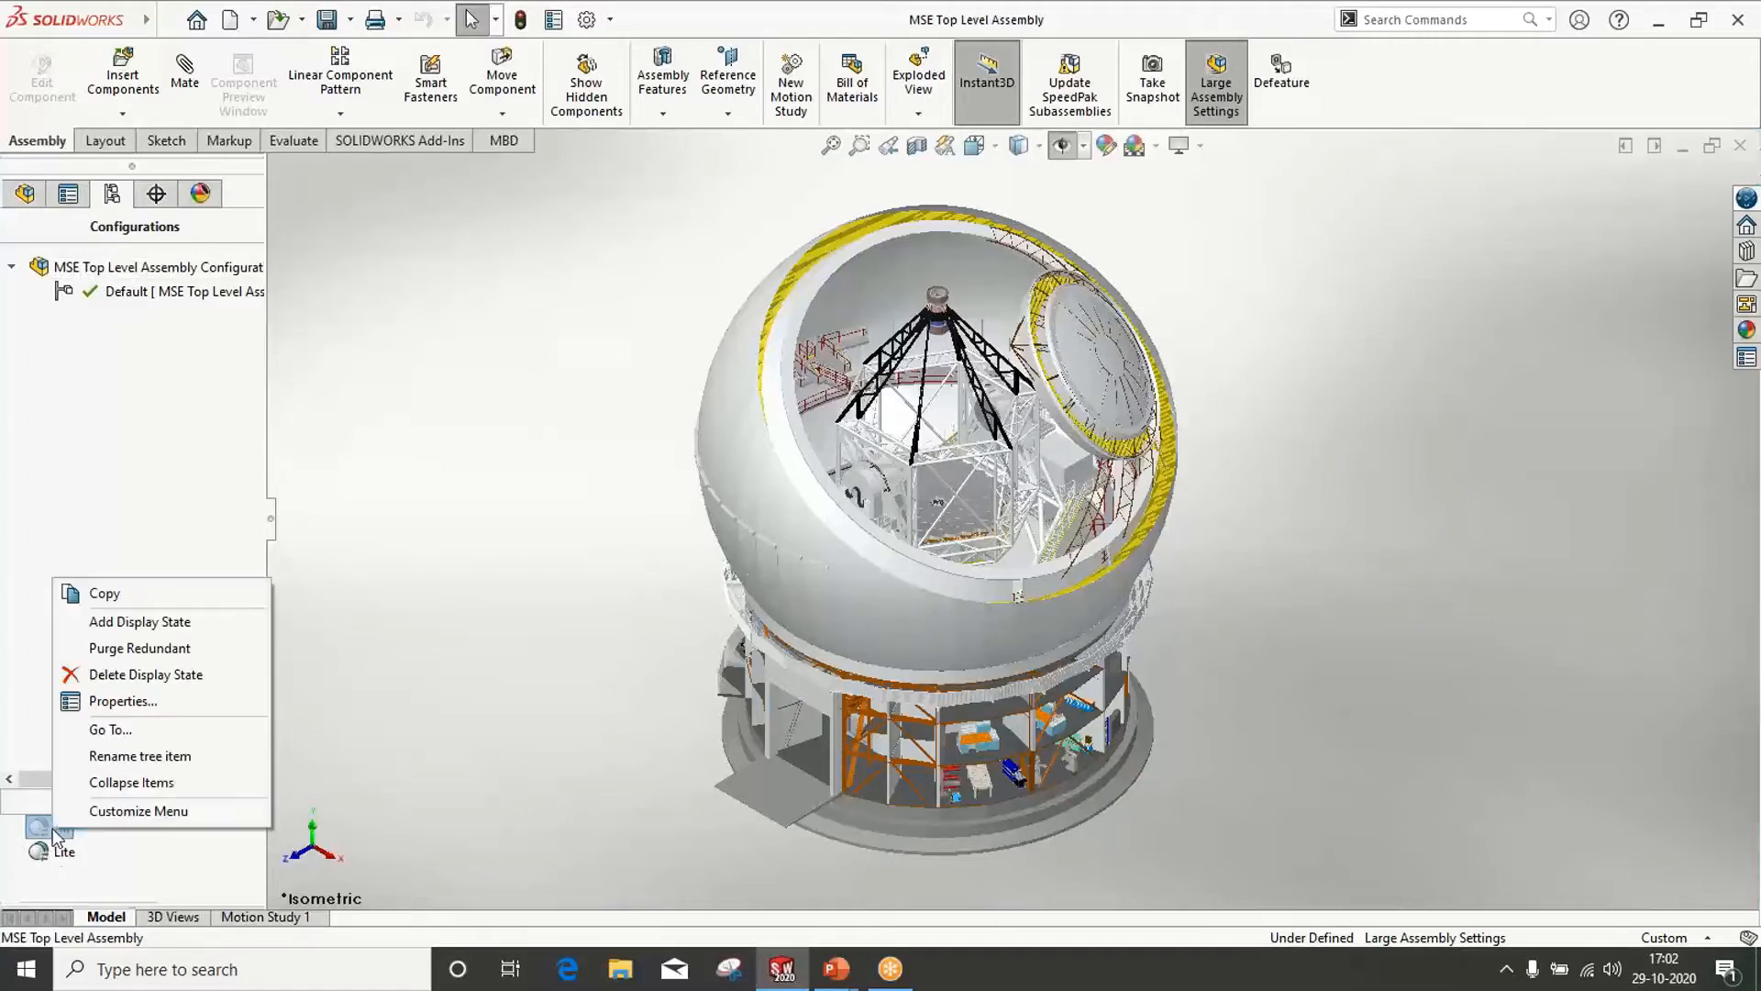
pyautogui.click(150, 623)
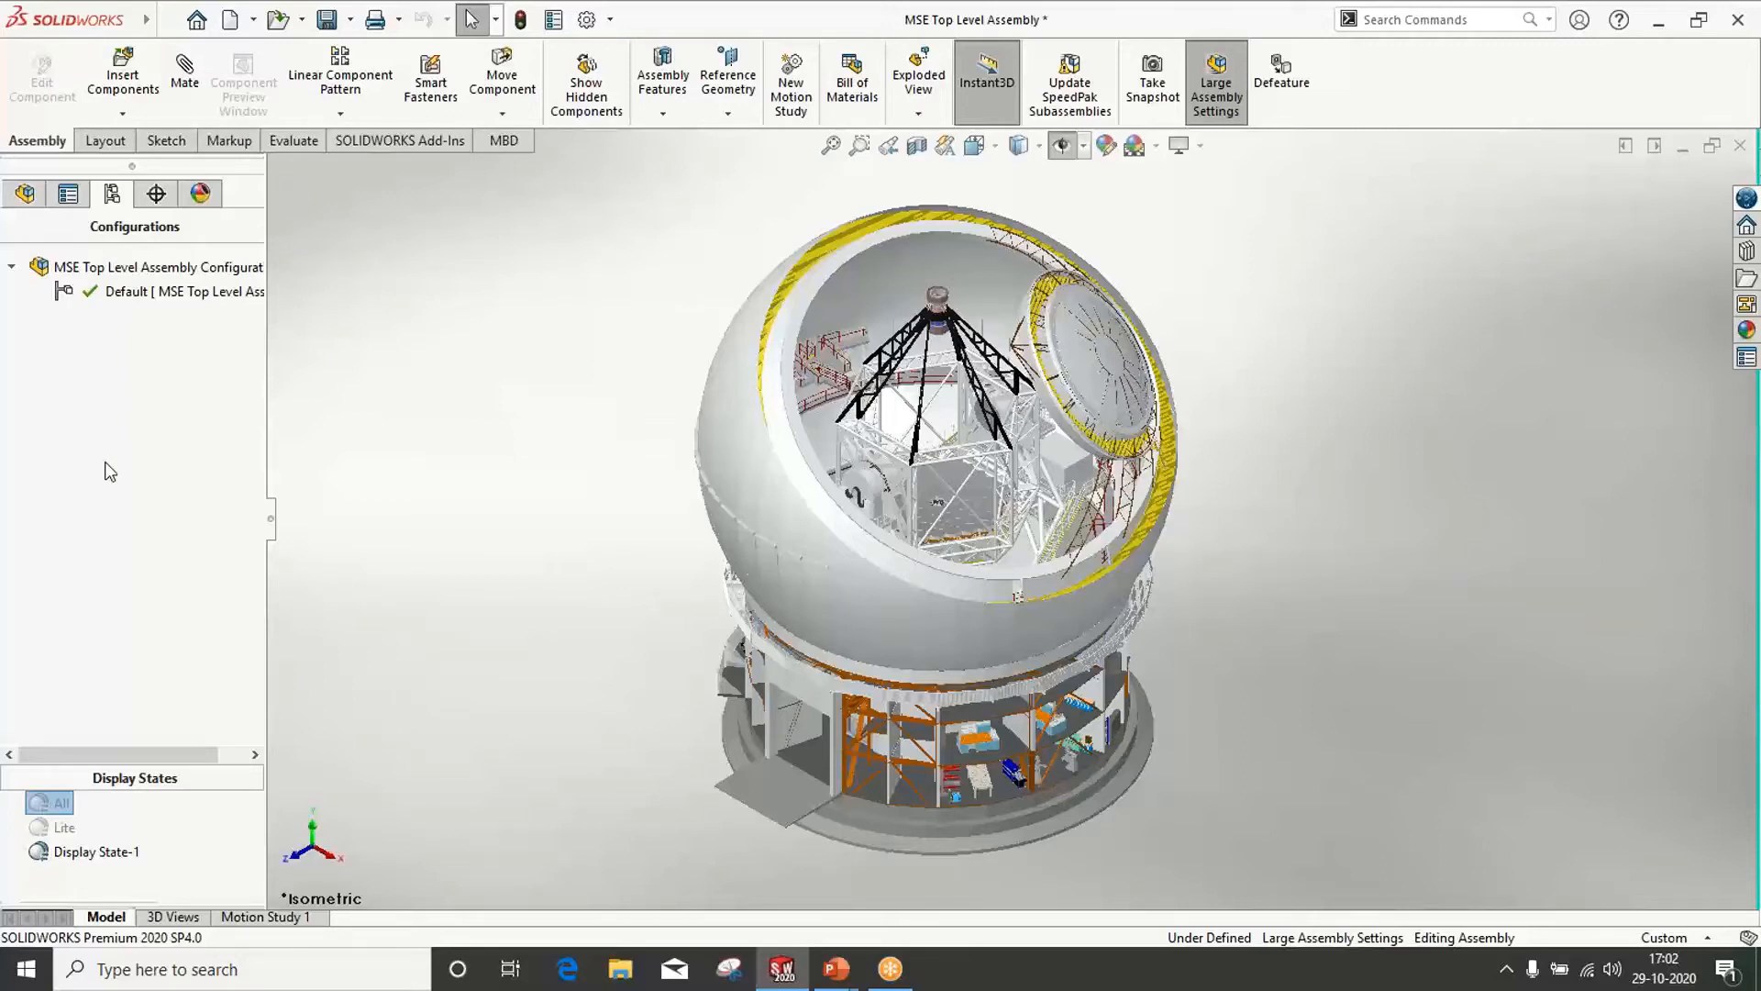
pyautogui.click(42, 829)
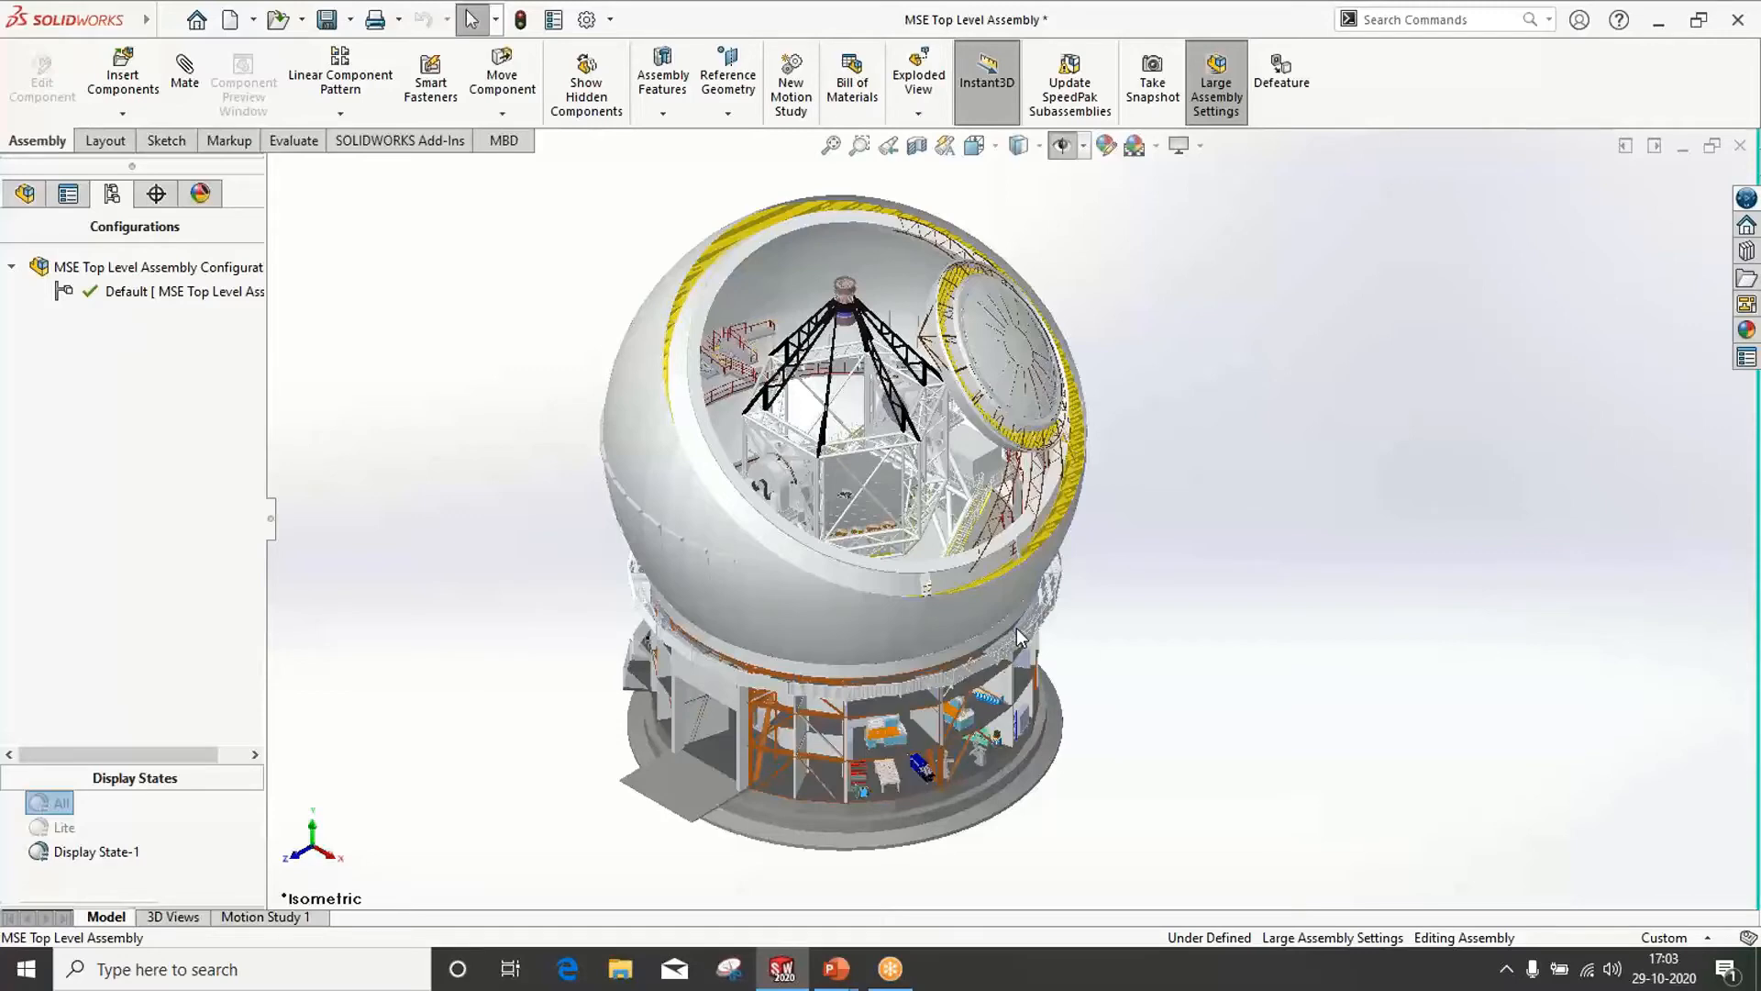
pyautogui.press('Tab')
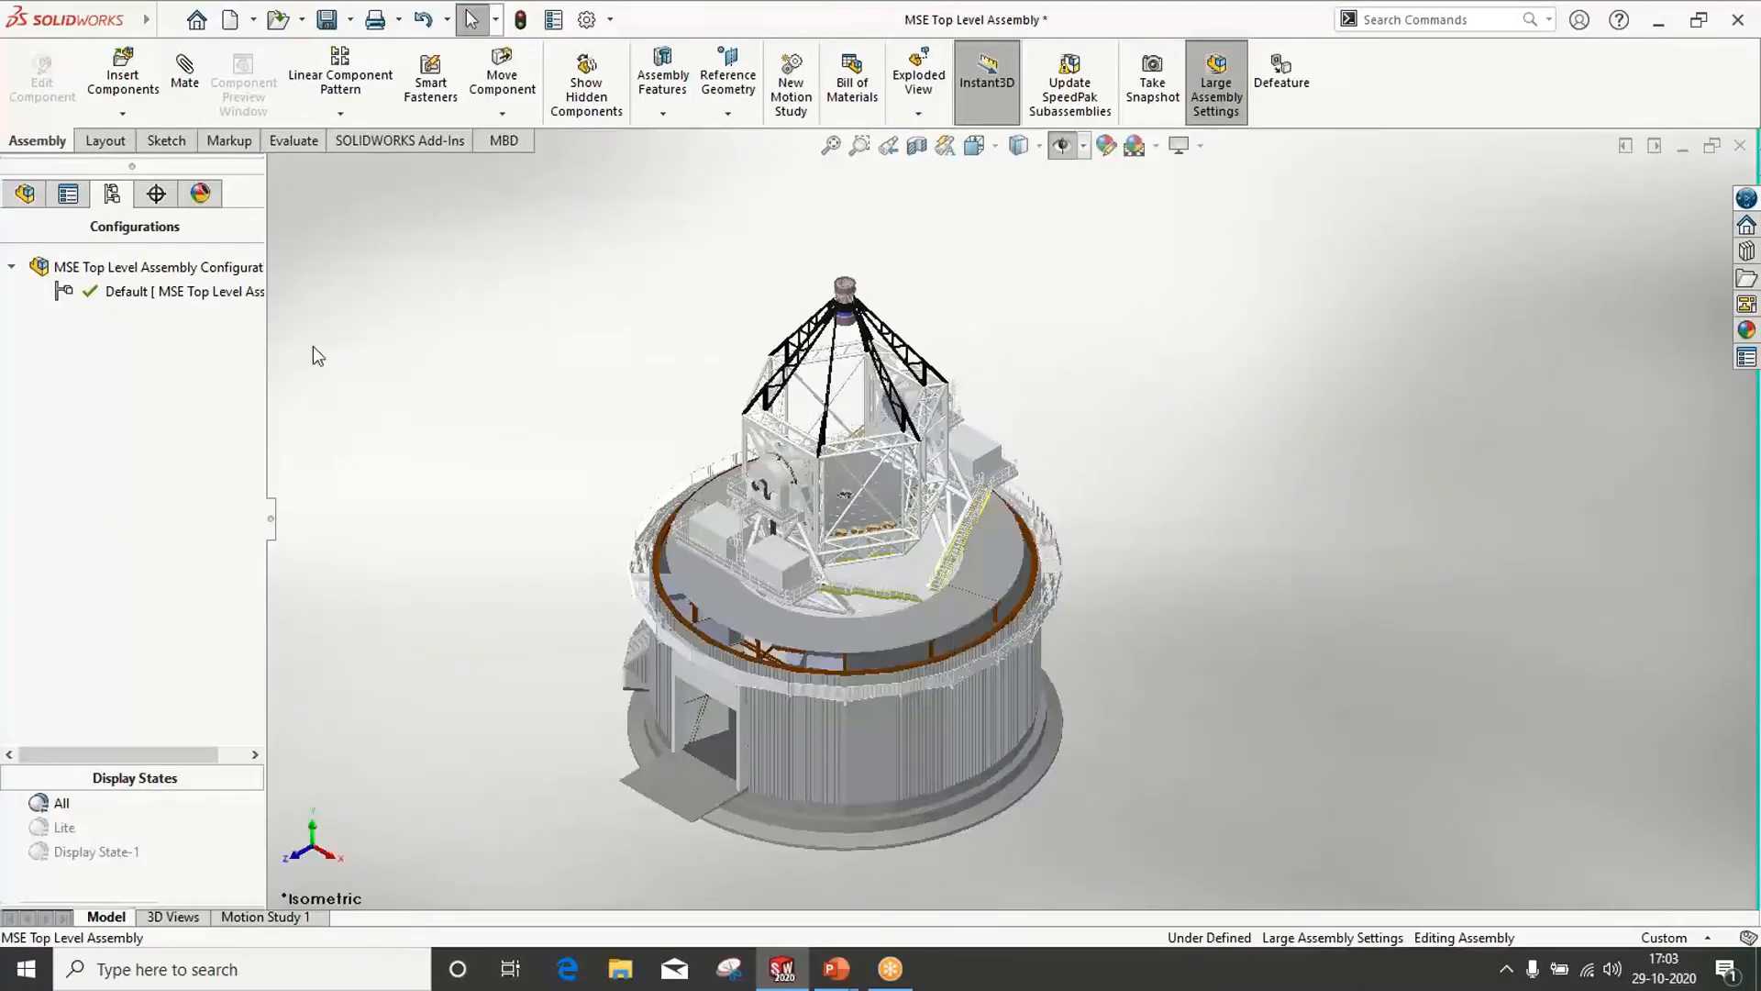
# Examine the contents of the Enclosure folder and the Building Skin subassembly in the assembly structure
pyautogui.click(24, 193)
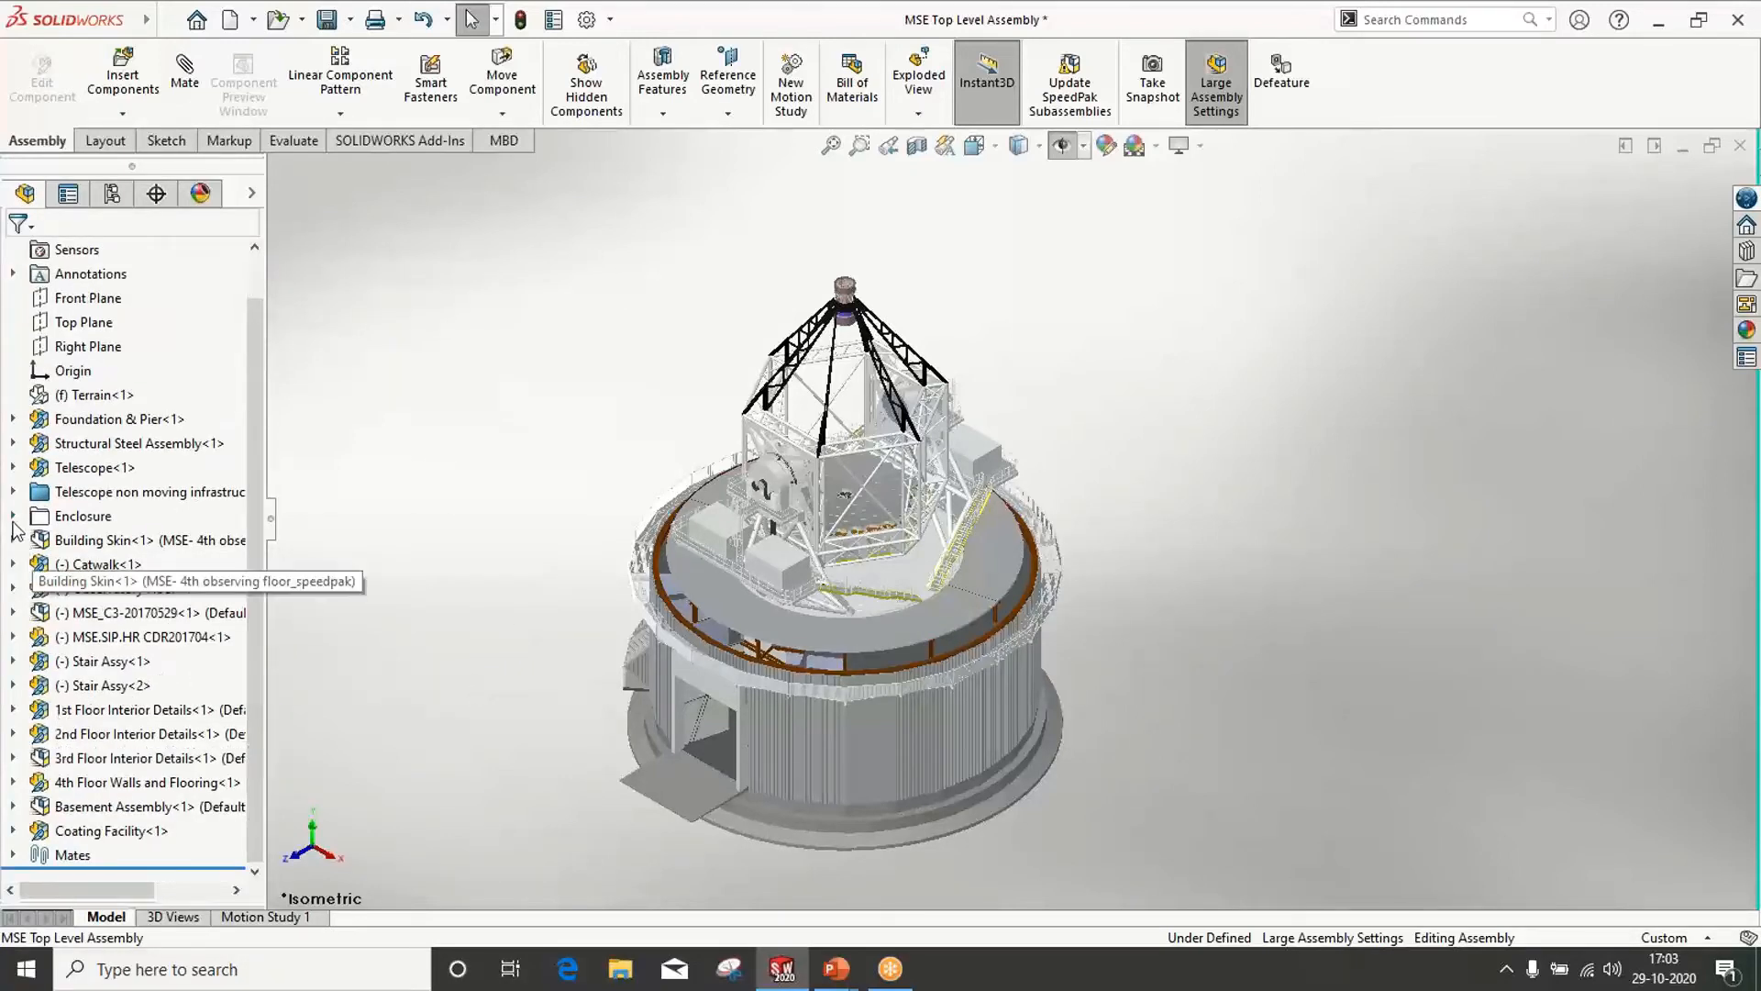
pyautogui.click(13, 515)
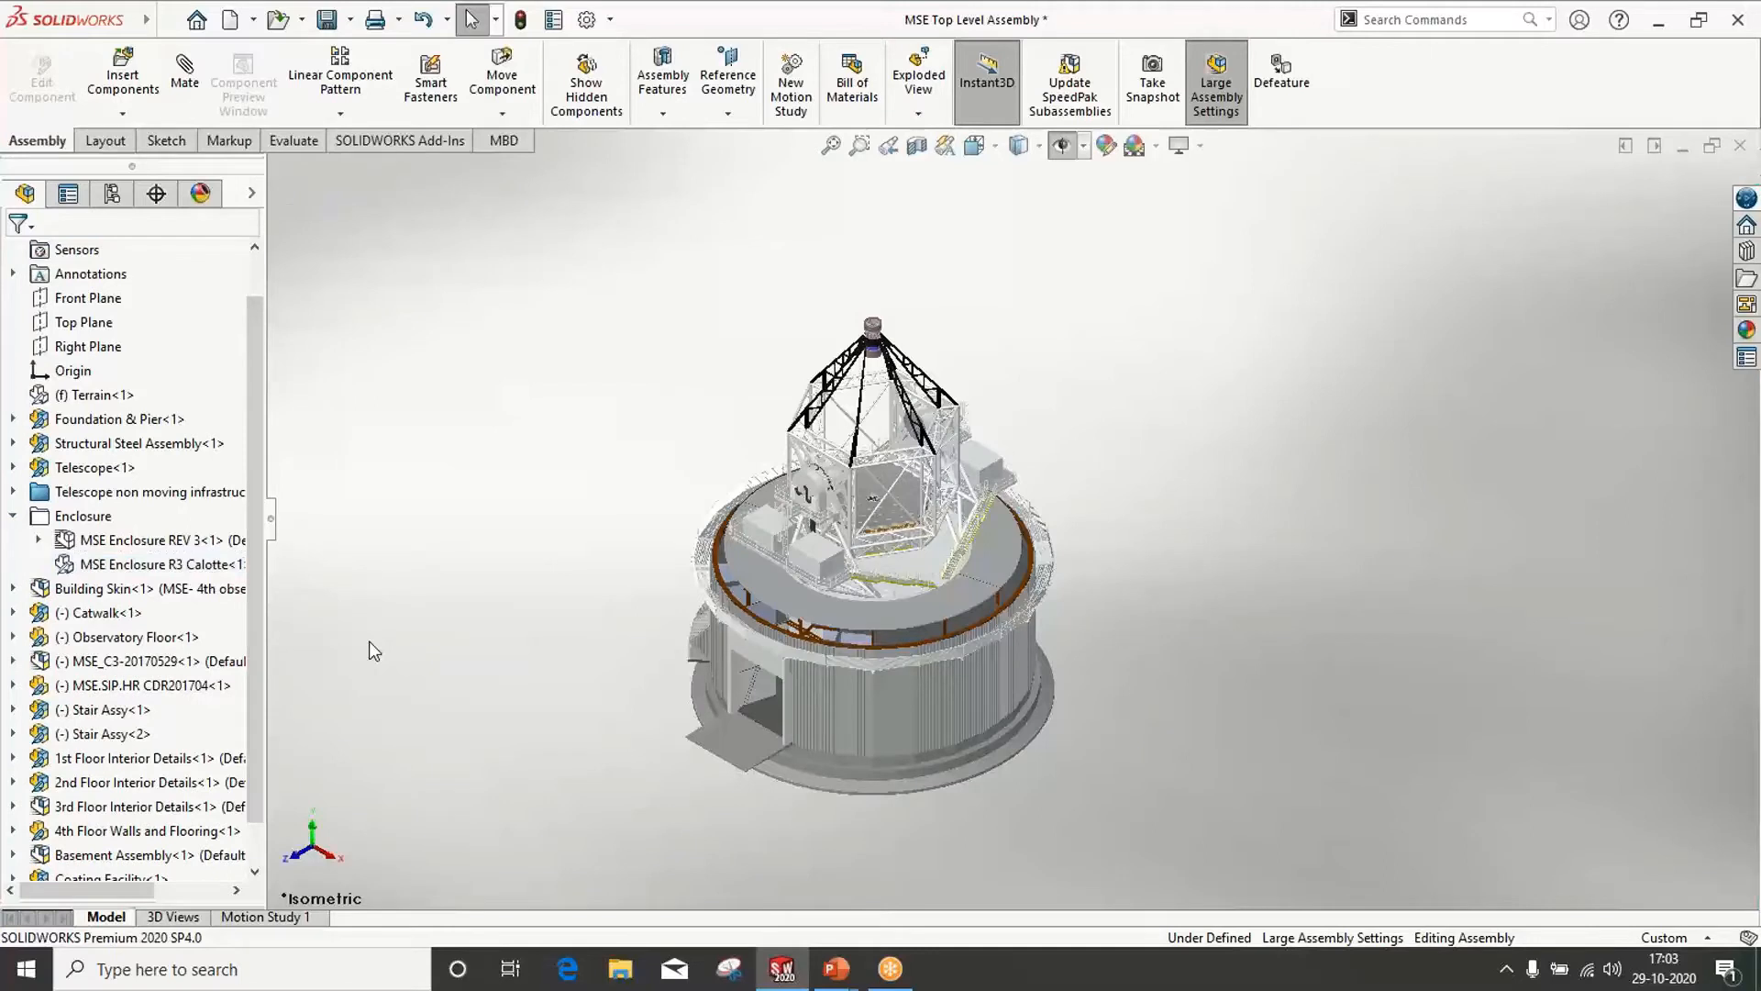
pyautogui.click(13, 588)
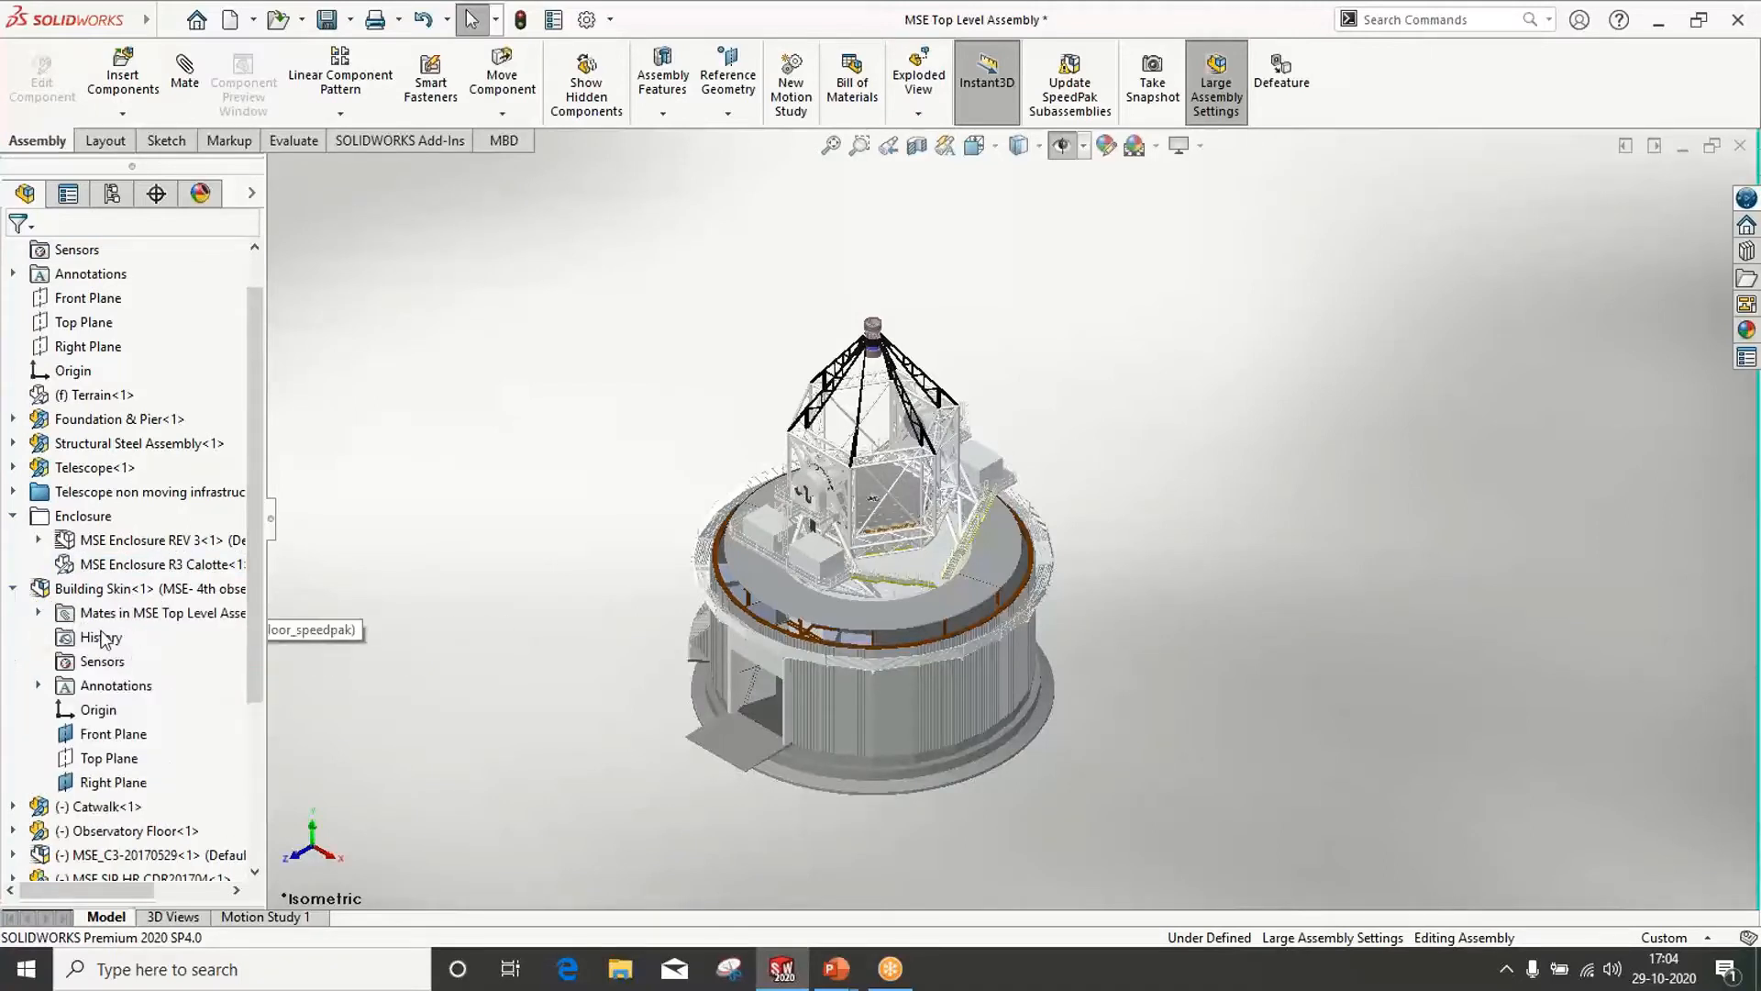
pyautogui.scroll(-1, 127, 660)
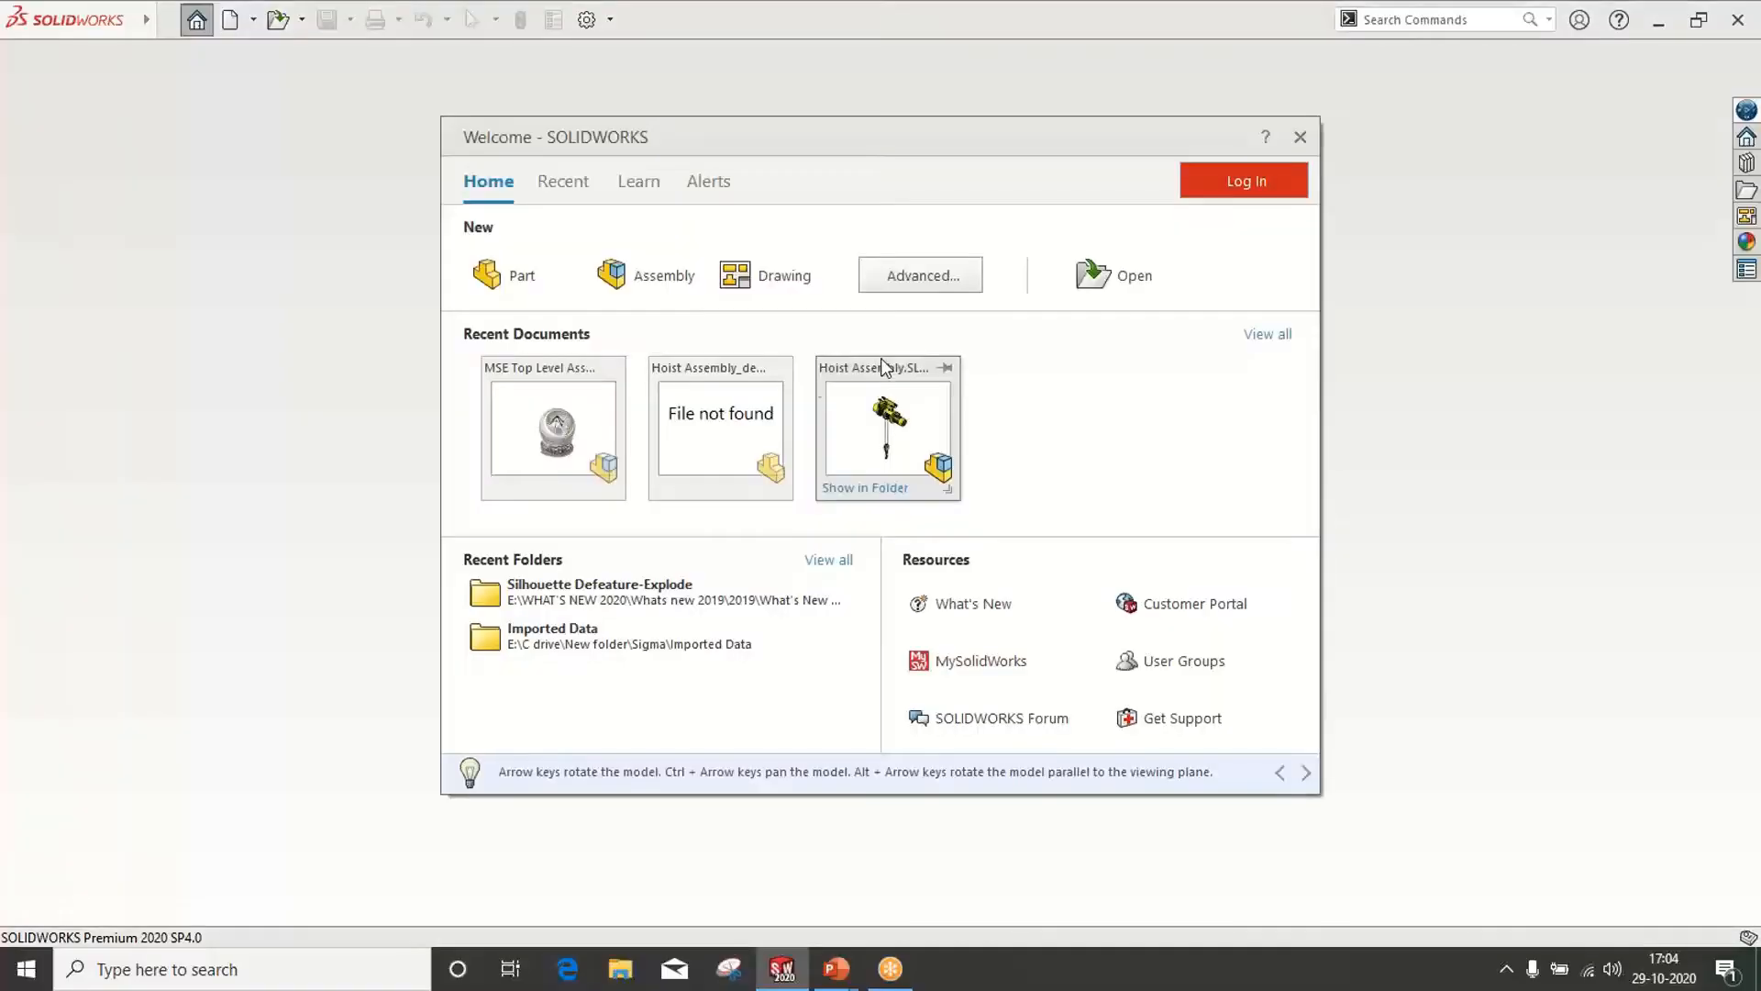
# Open the recent Hoist Assembly and start a Defeature operation with the Silhouette method
pyautogui.click(888, 458)
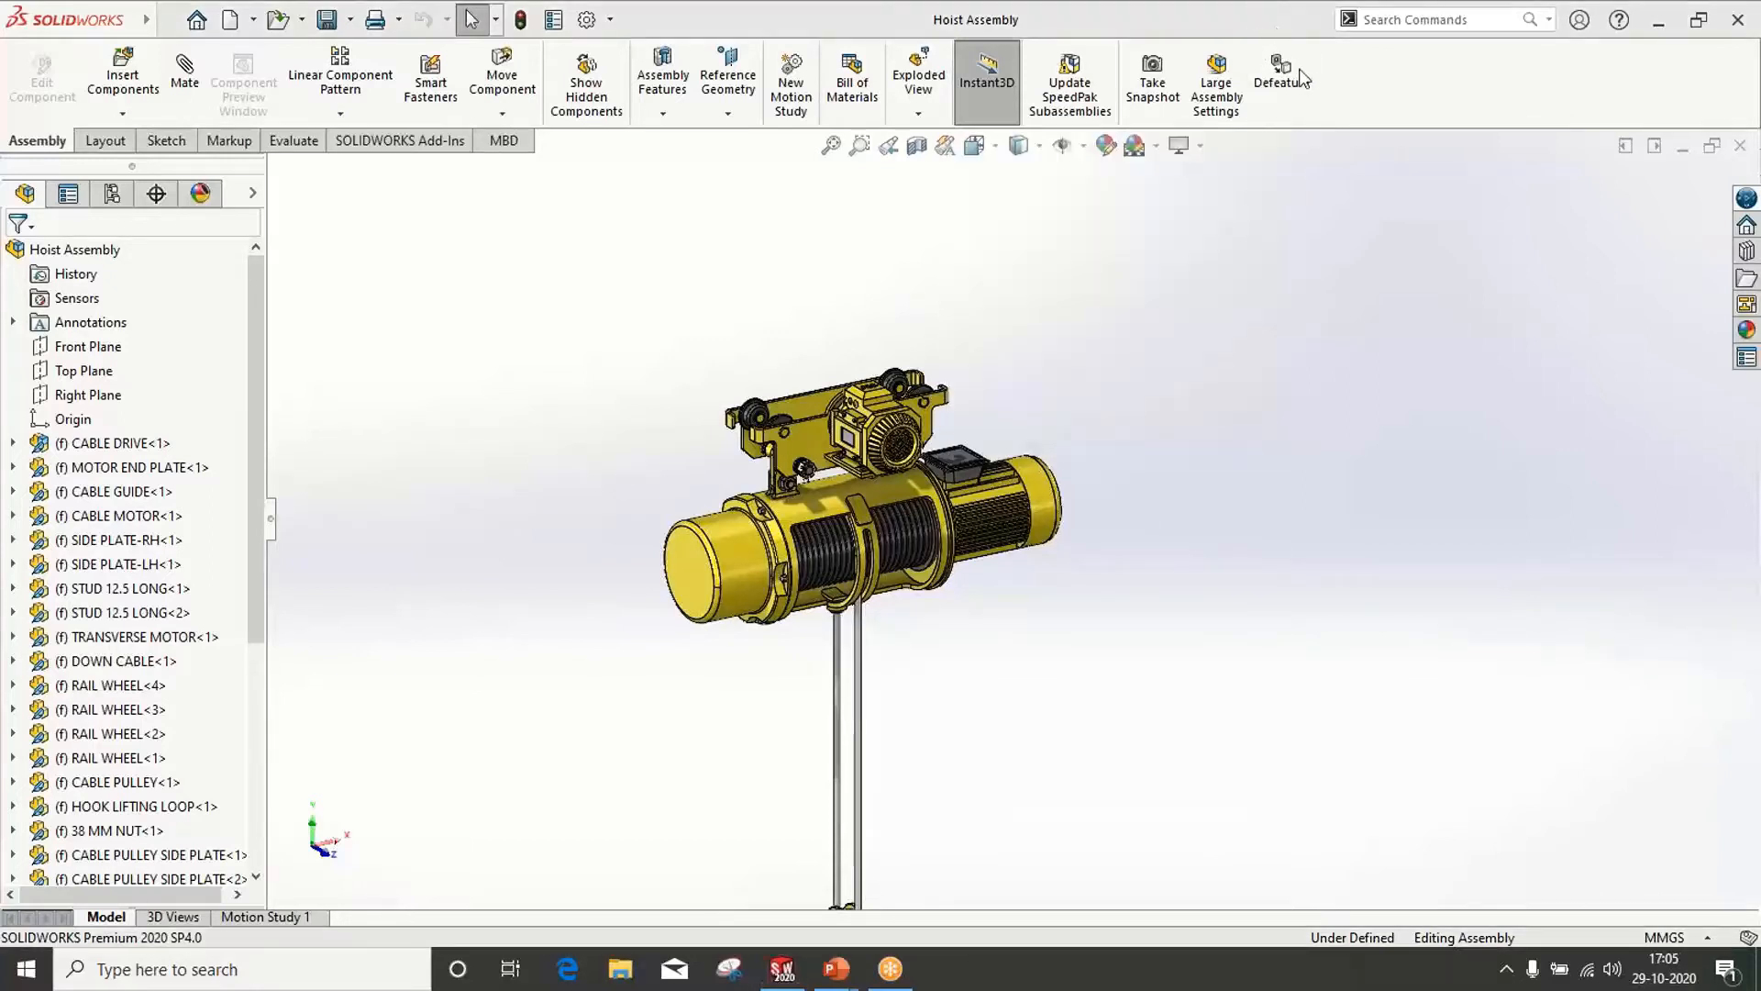
pyautogui.click(1369, 20)
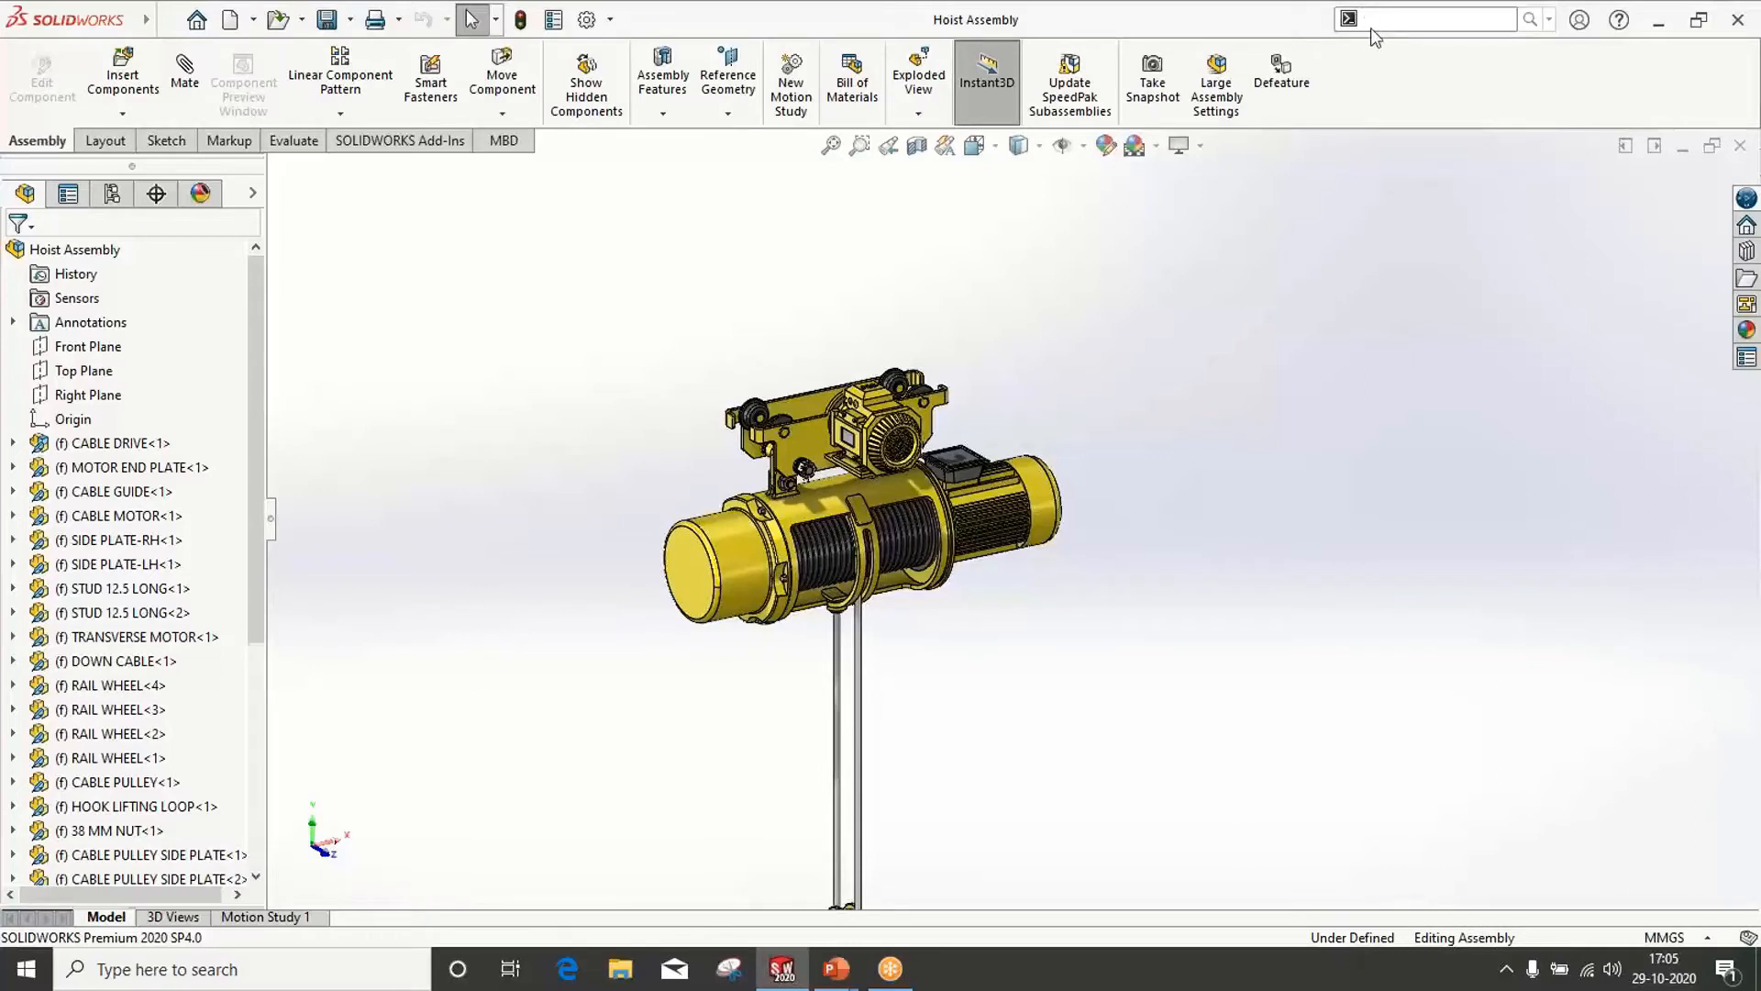
pyautogui.write('de')
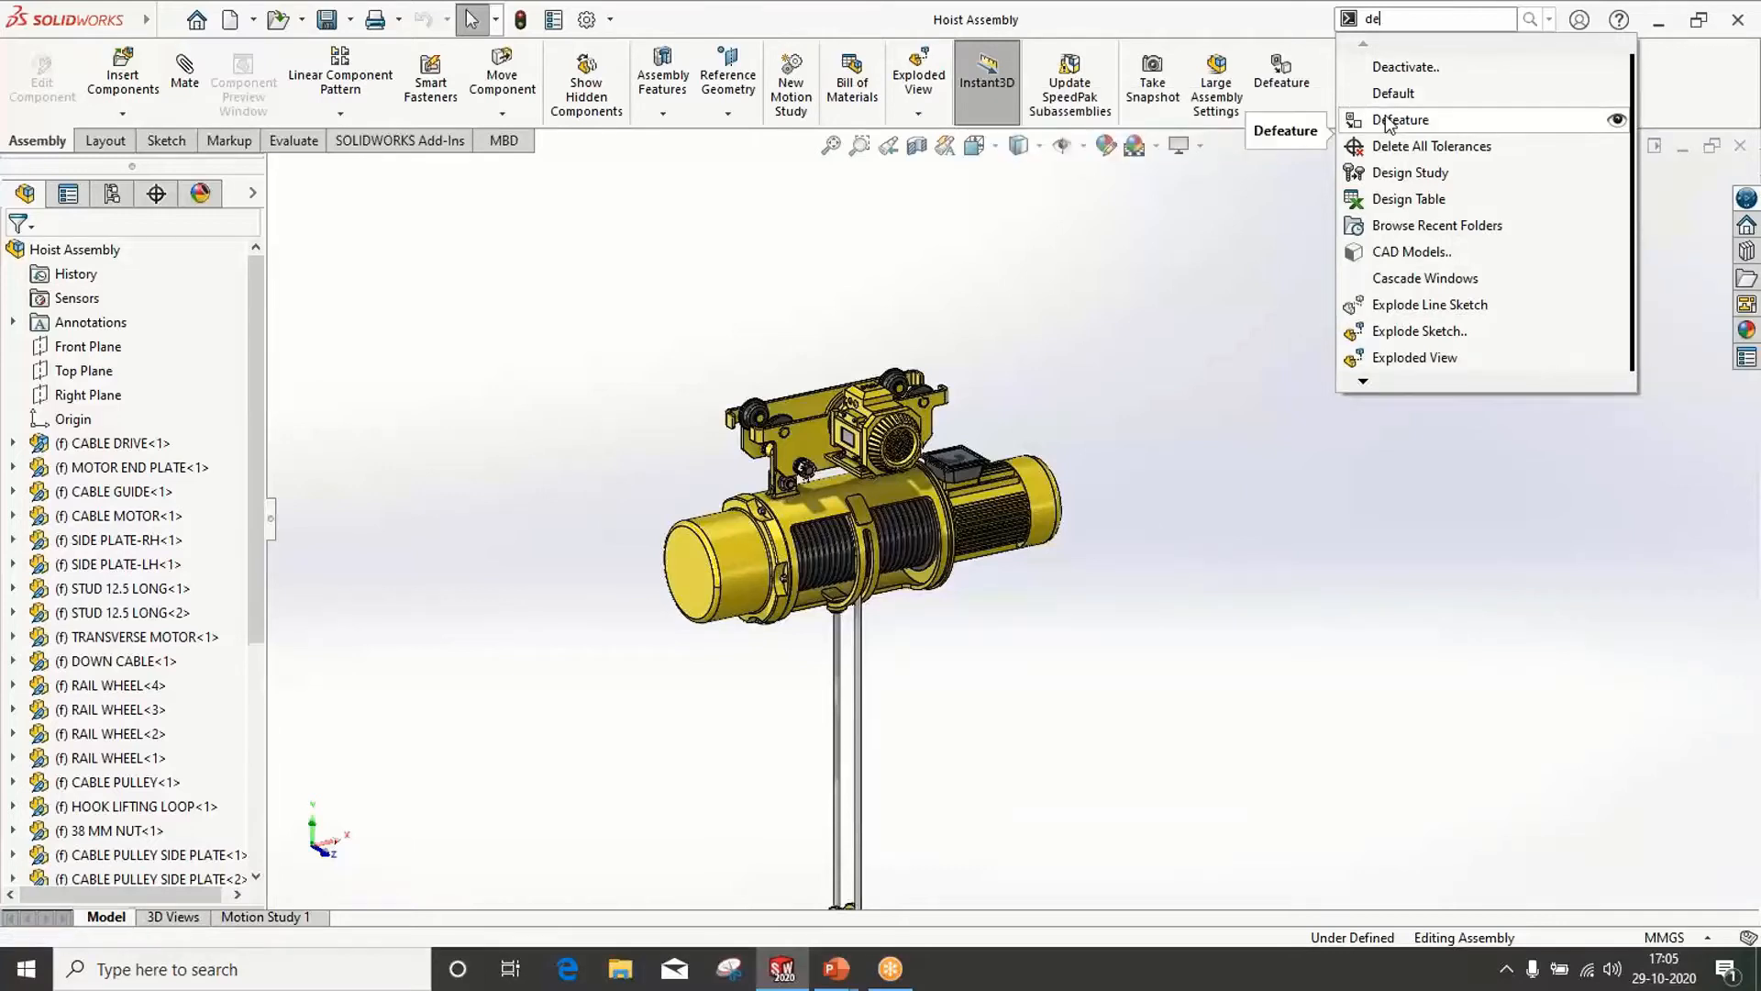
pyautogui.click(1292, 106)
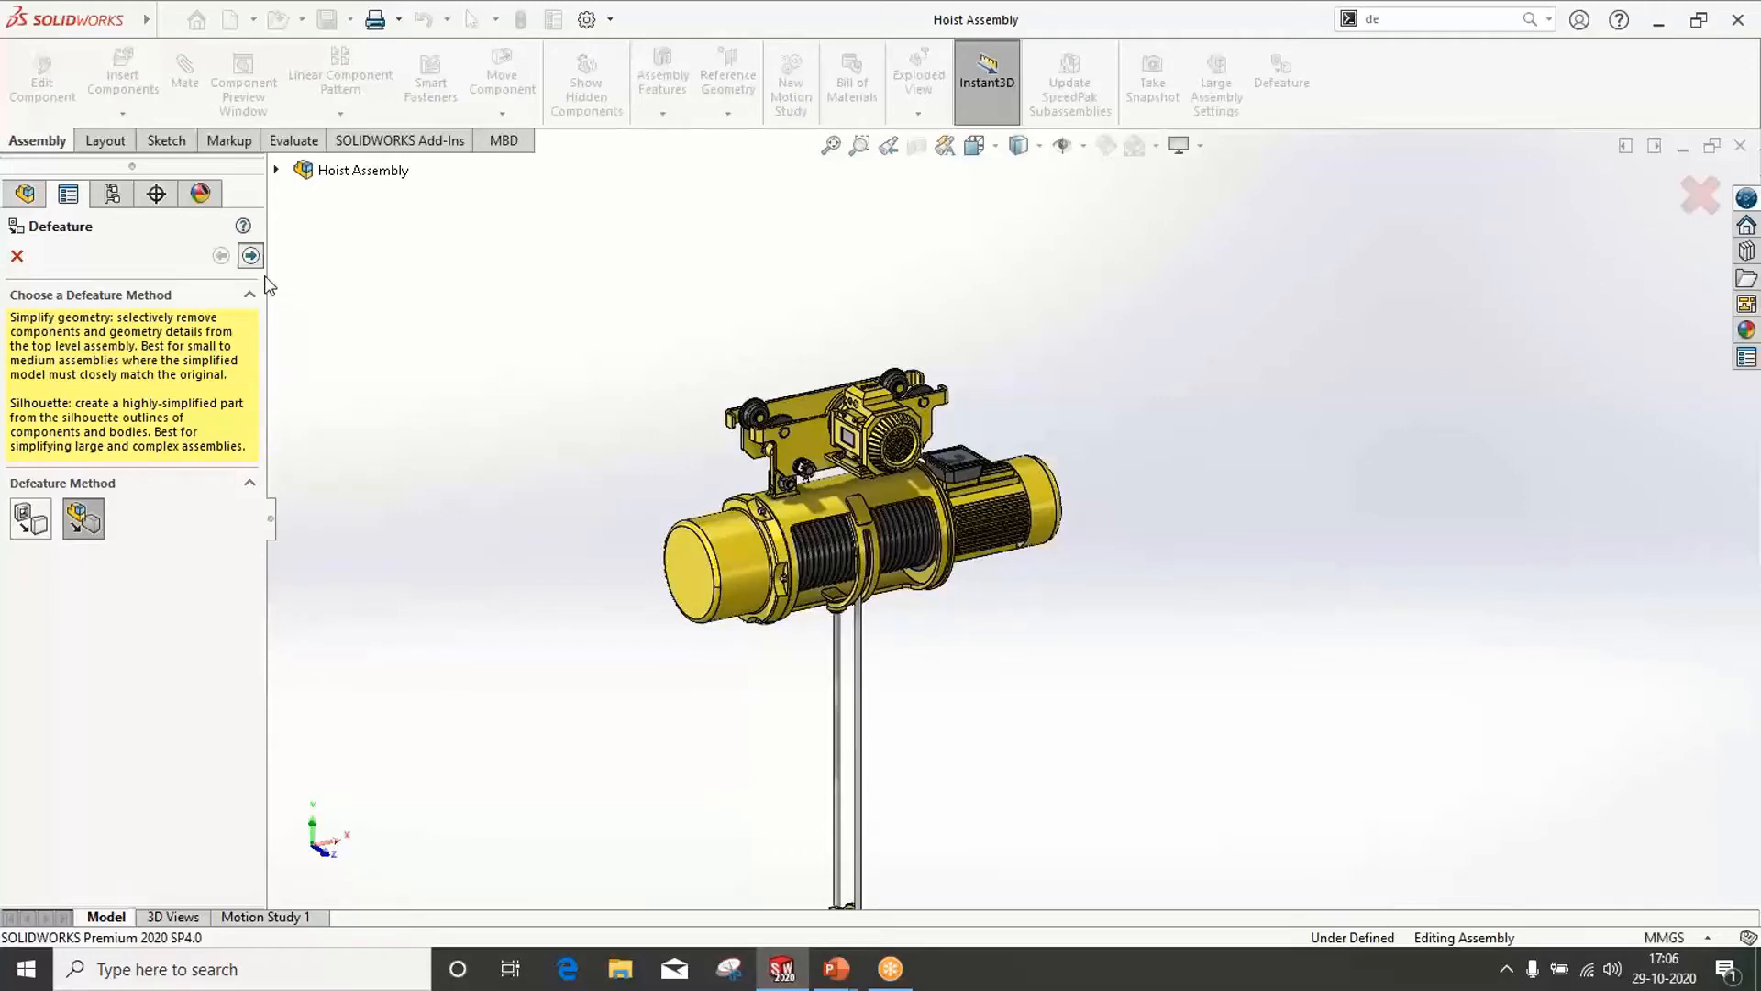
# Select the cable drive's end cover and reel case, the down cable and both side plates as components of Group1
pyautogui.scroll(-3, 951, 501)
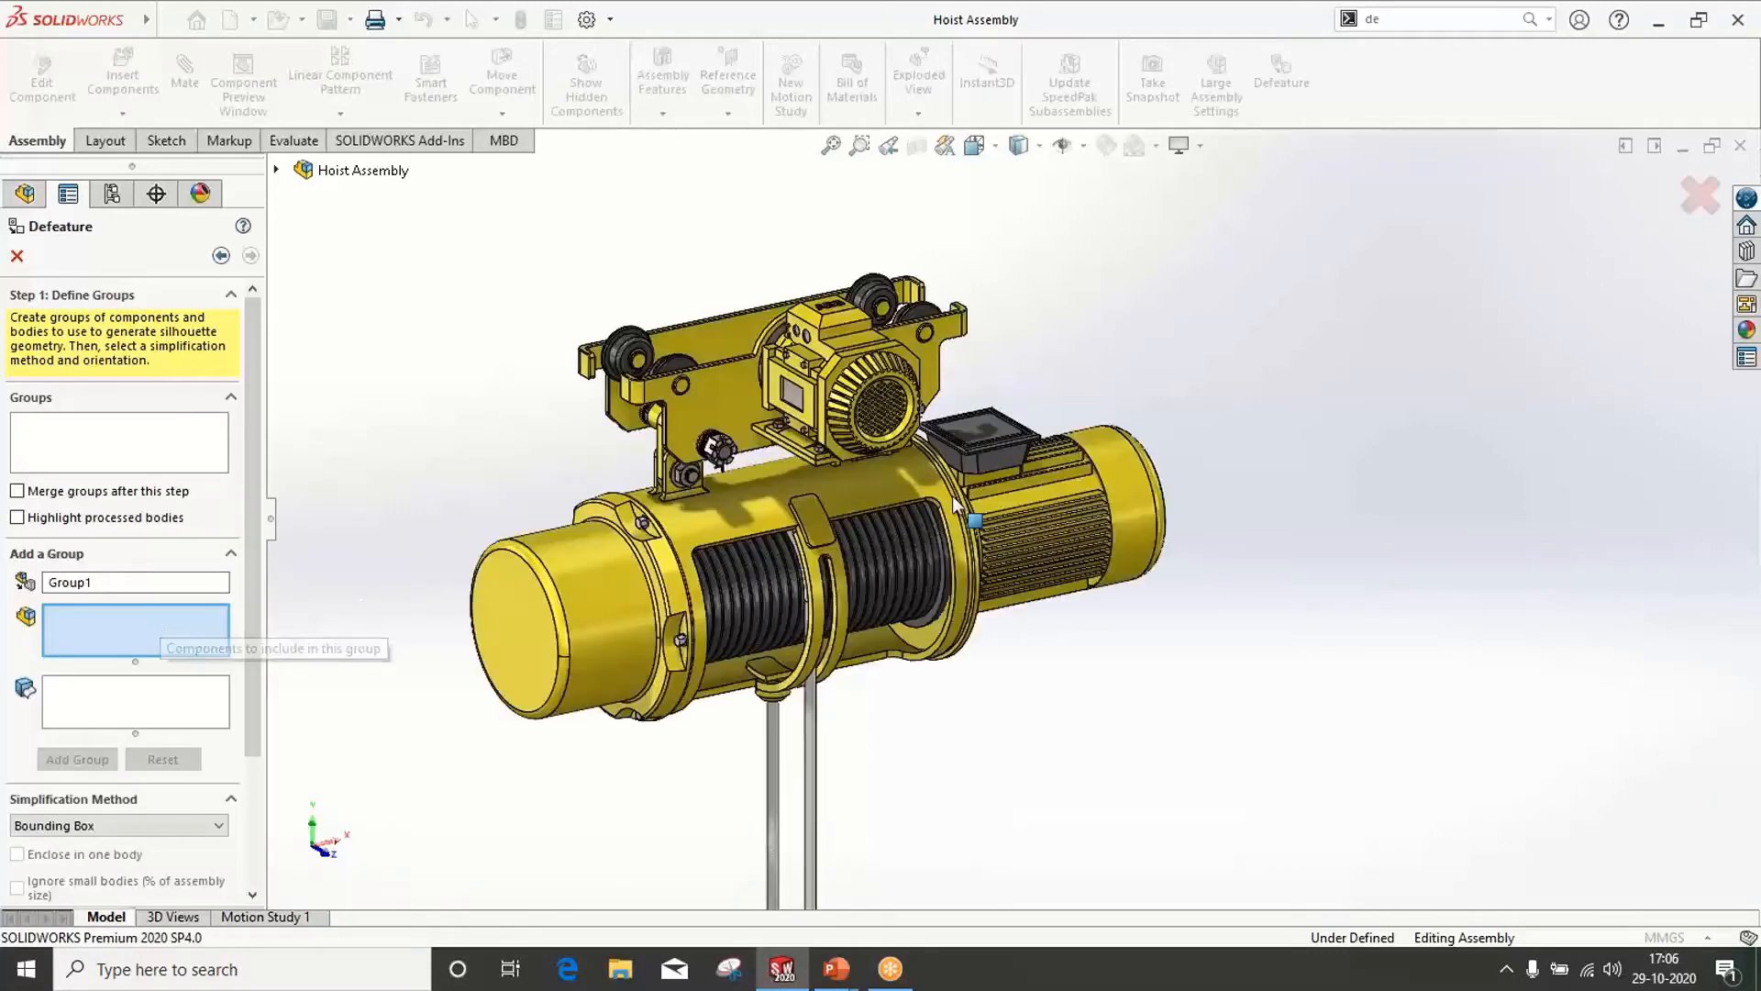
pyautogui.moveTo(1051, 492); pyautogui.dragTo(972, 582, button='middle')
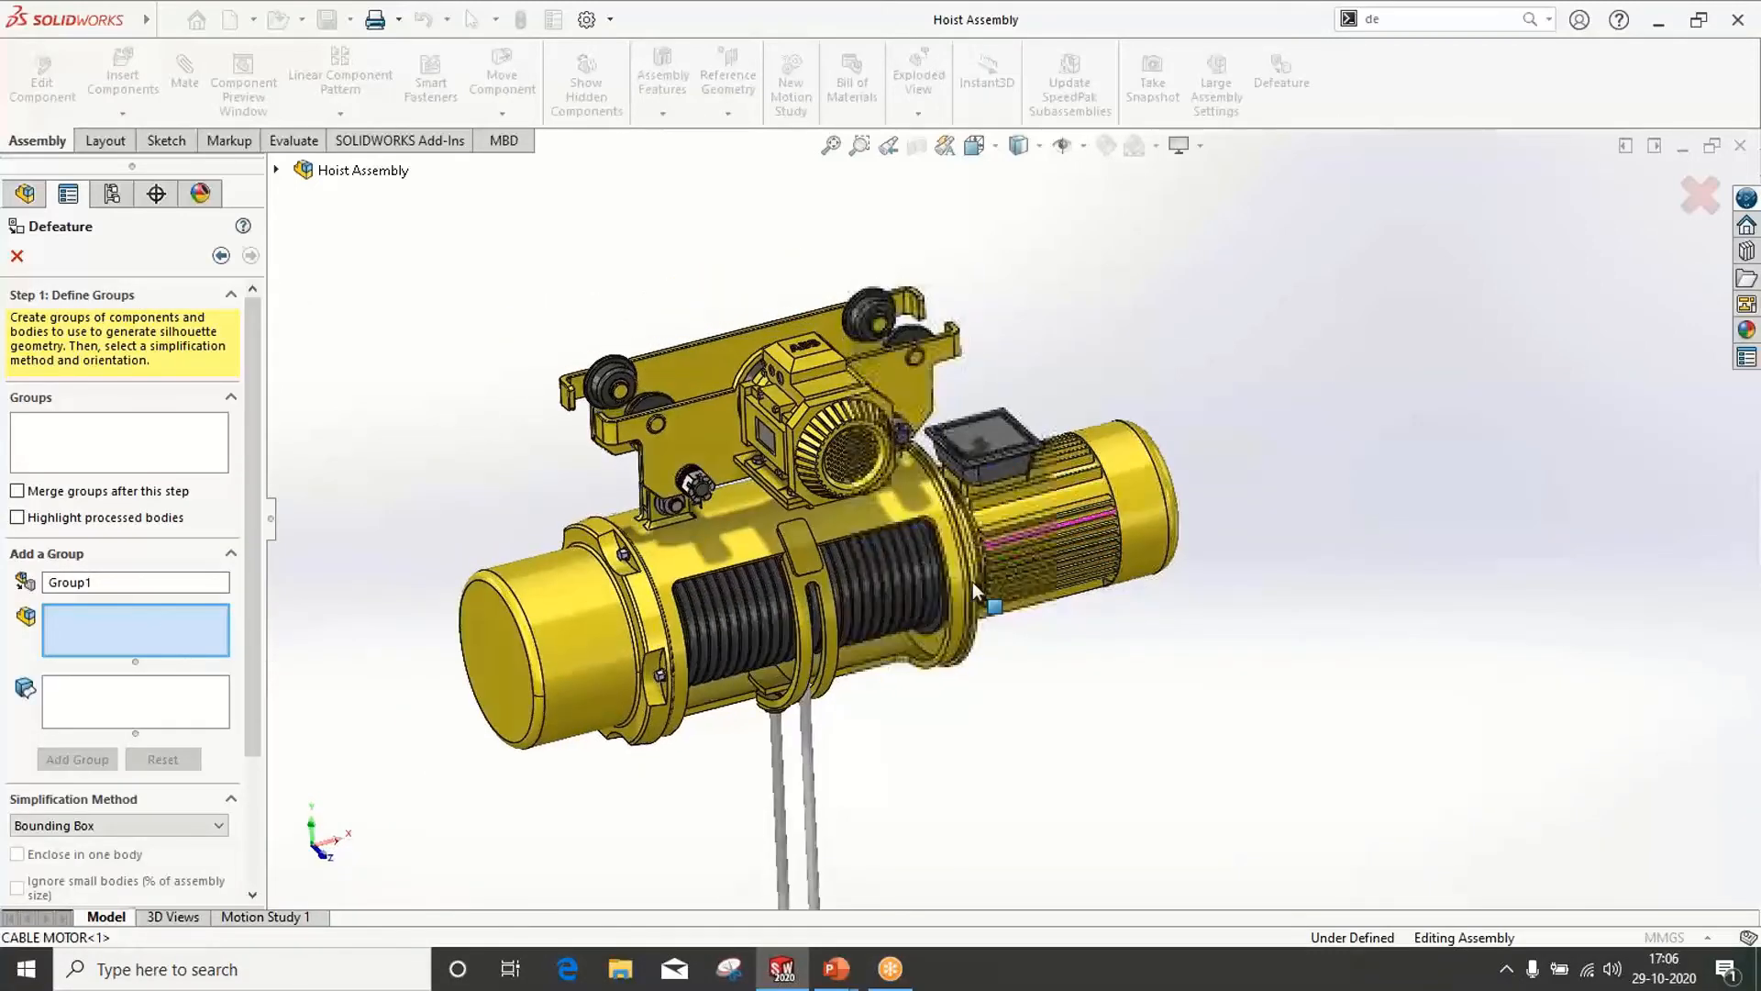
pyautogui.click(600, 647)
pyautogui.click(725, 547)
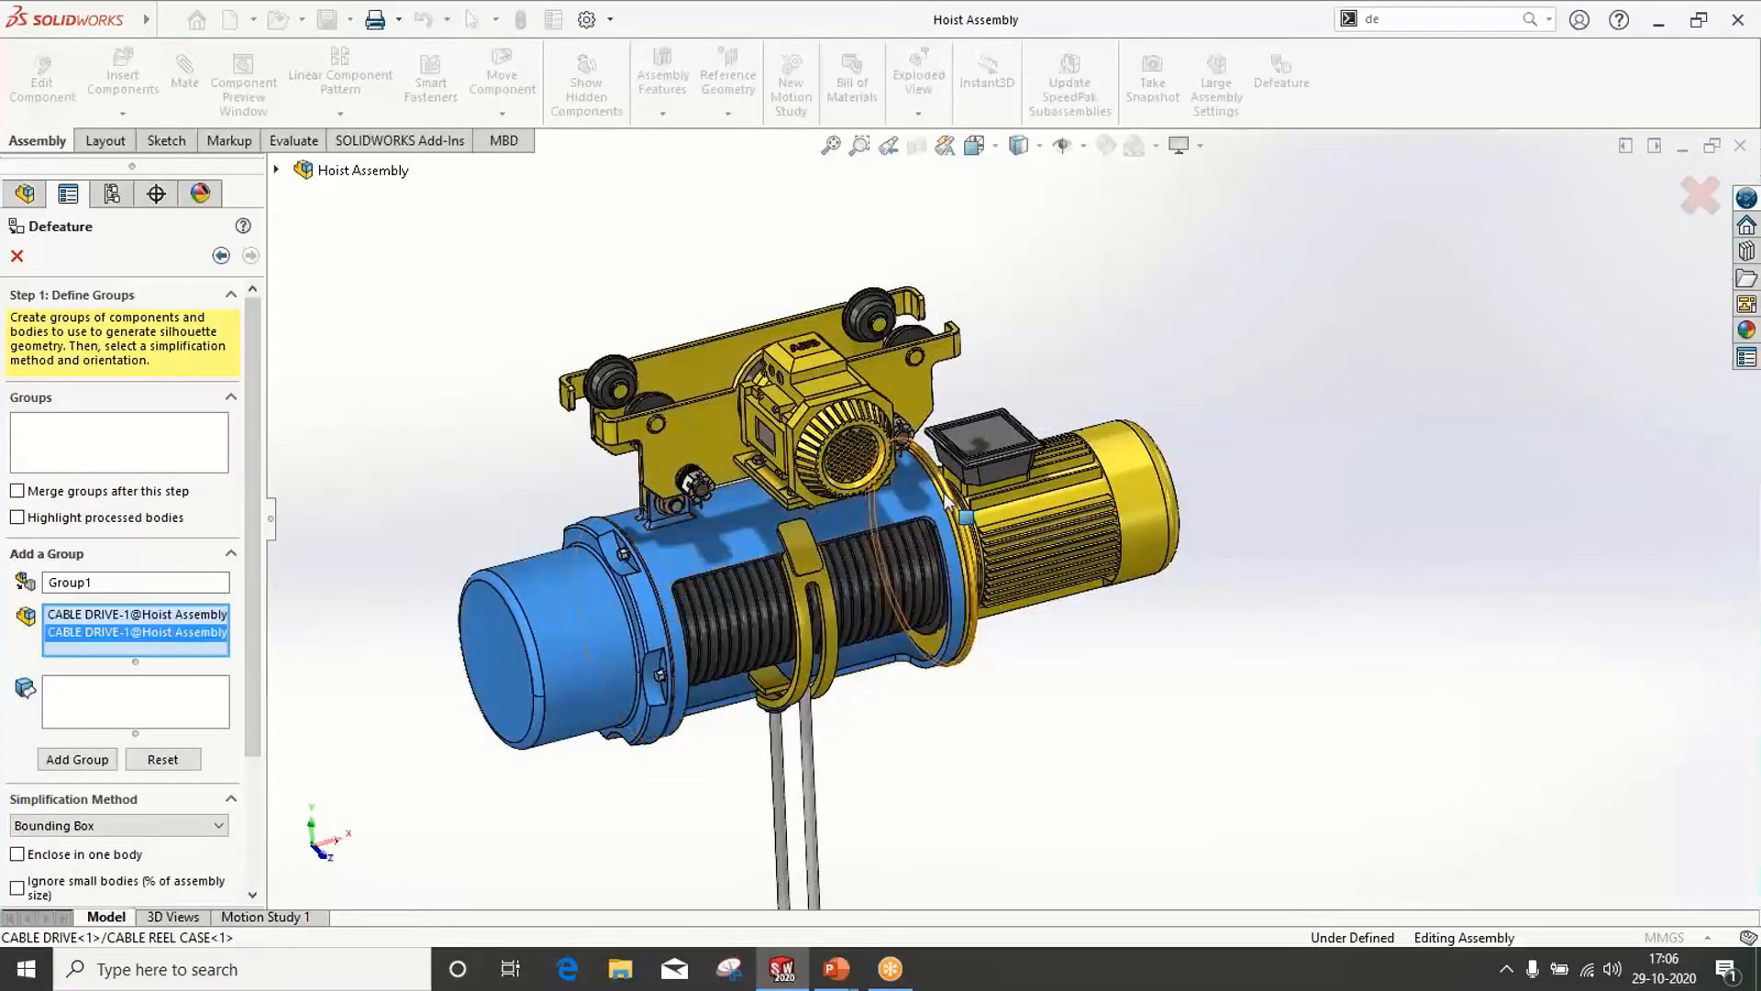
pyautogui.click(778, 779)
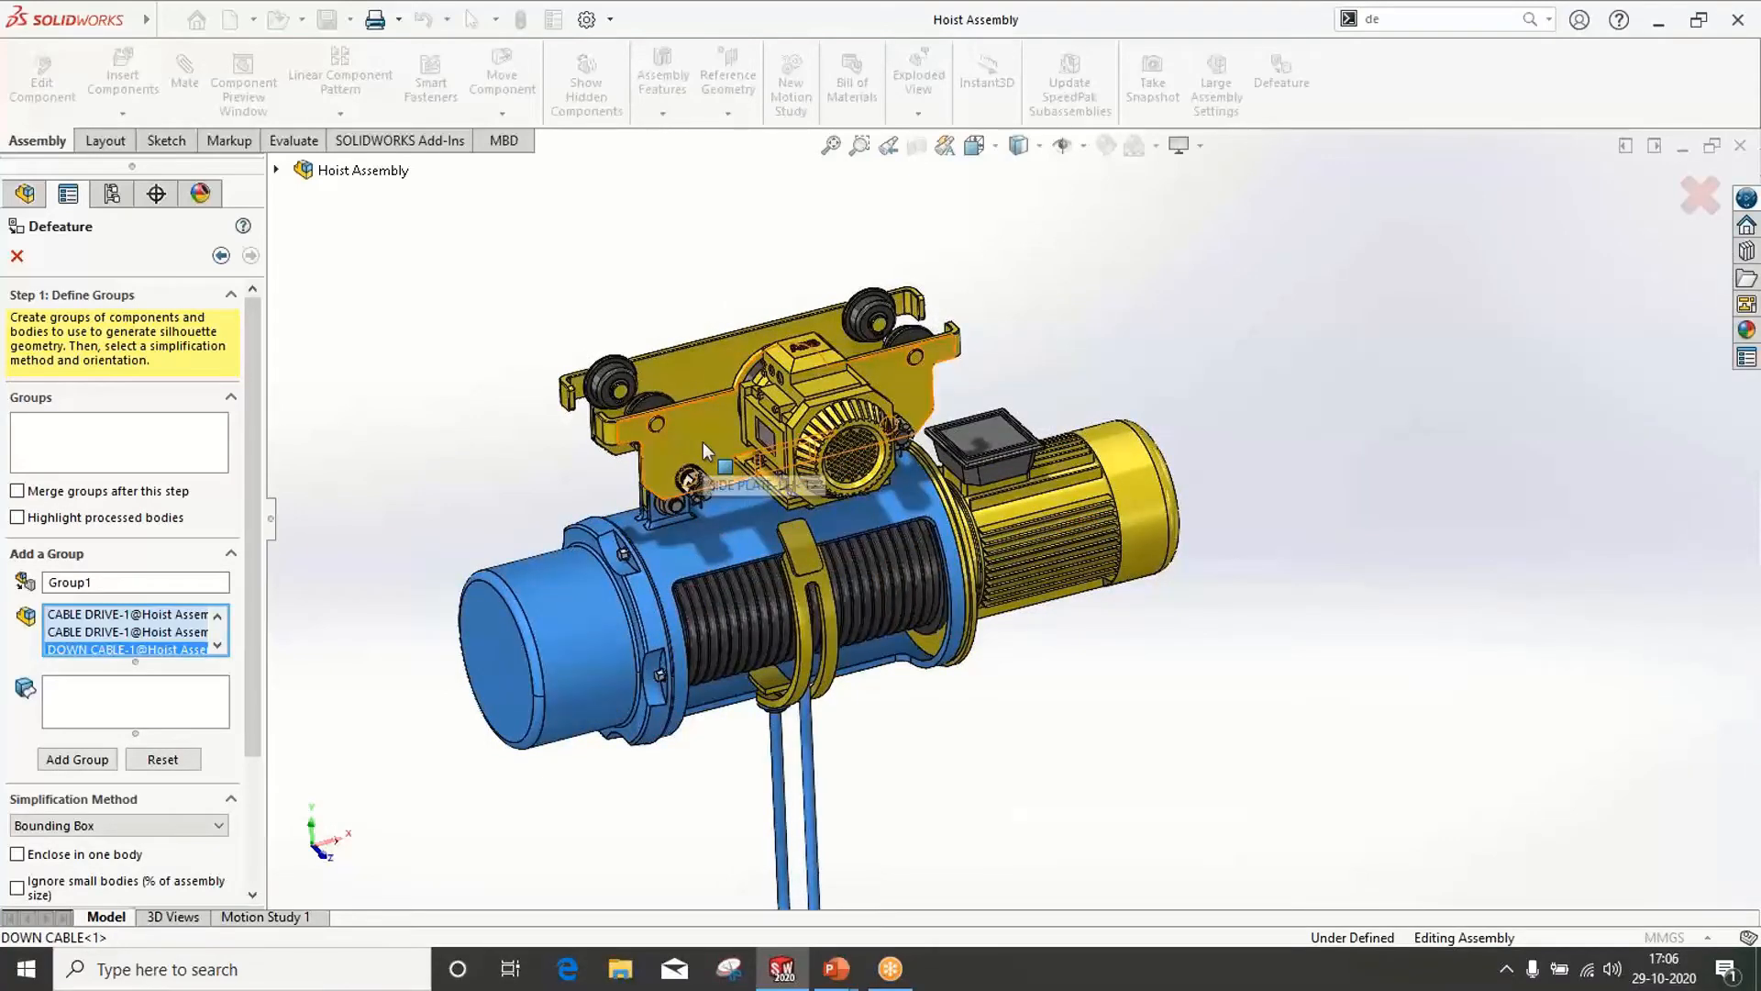
pyautogui.click(702, 443)
pyautogui.click(662, 369)
# Set Group1's simplification method to None (Copy Geometry) and add the group
pyautogui.click(145, 826)
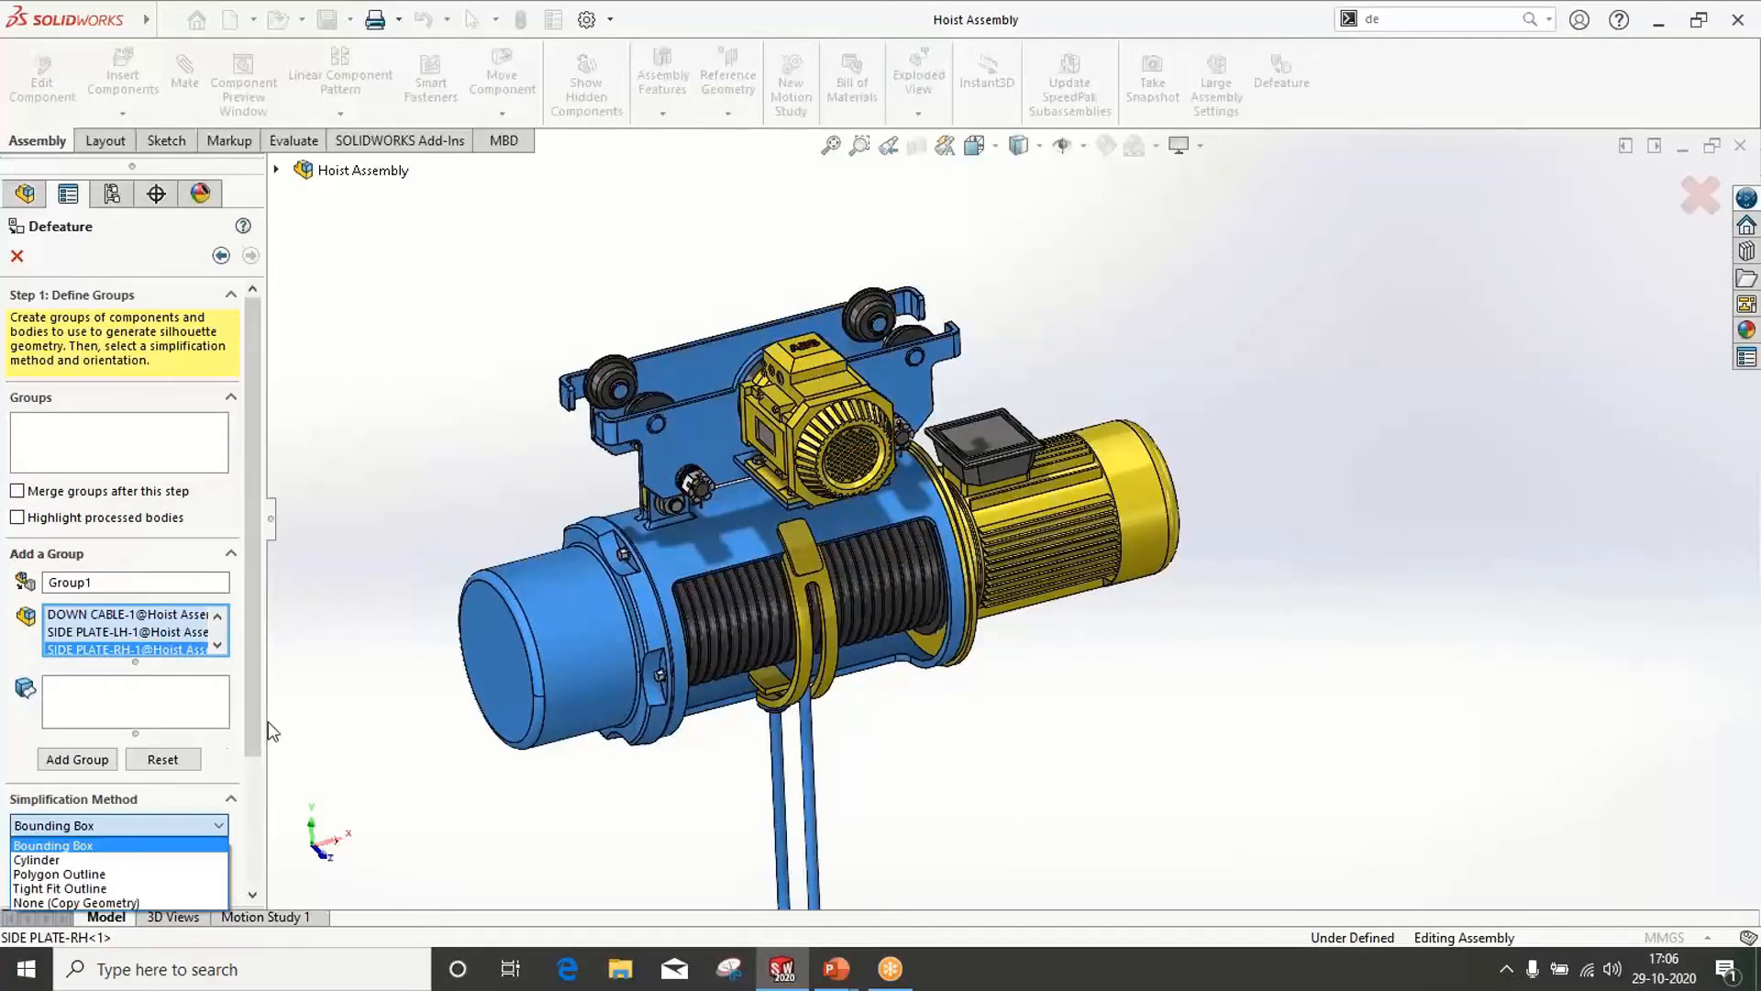
pyautogui.click(267, 723)
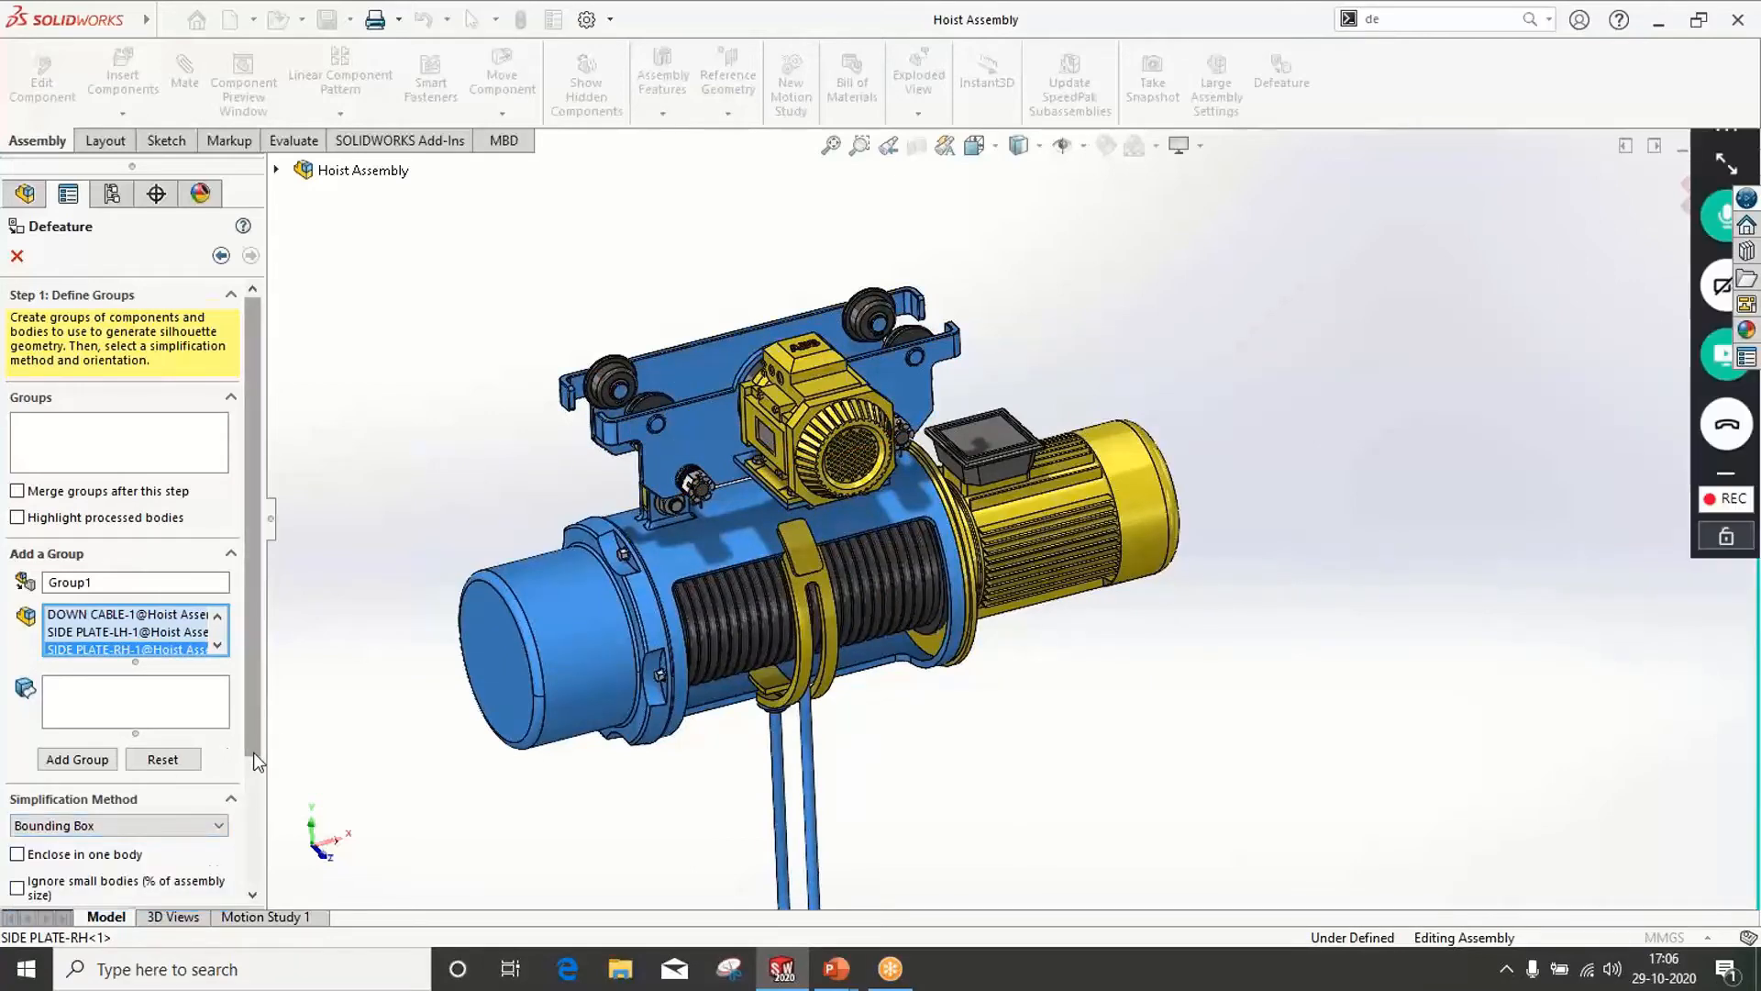
pyautogui.scroll(-3, 246, 840)
pyautogui.click(180, 698)
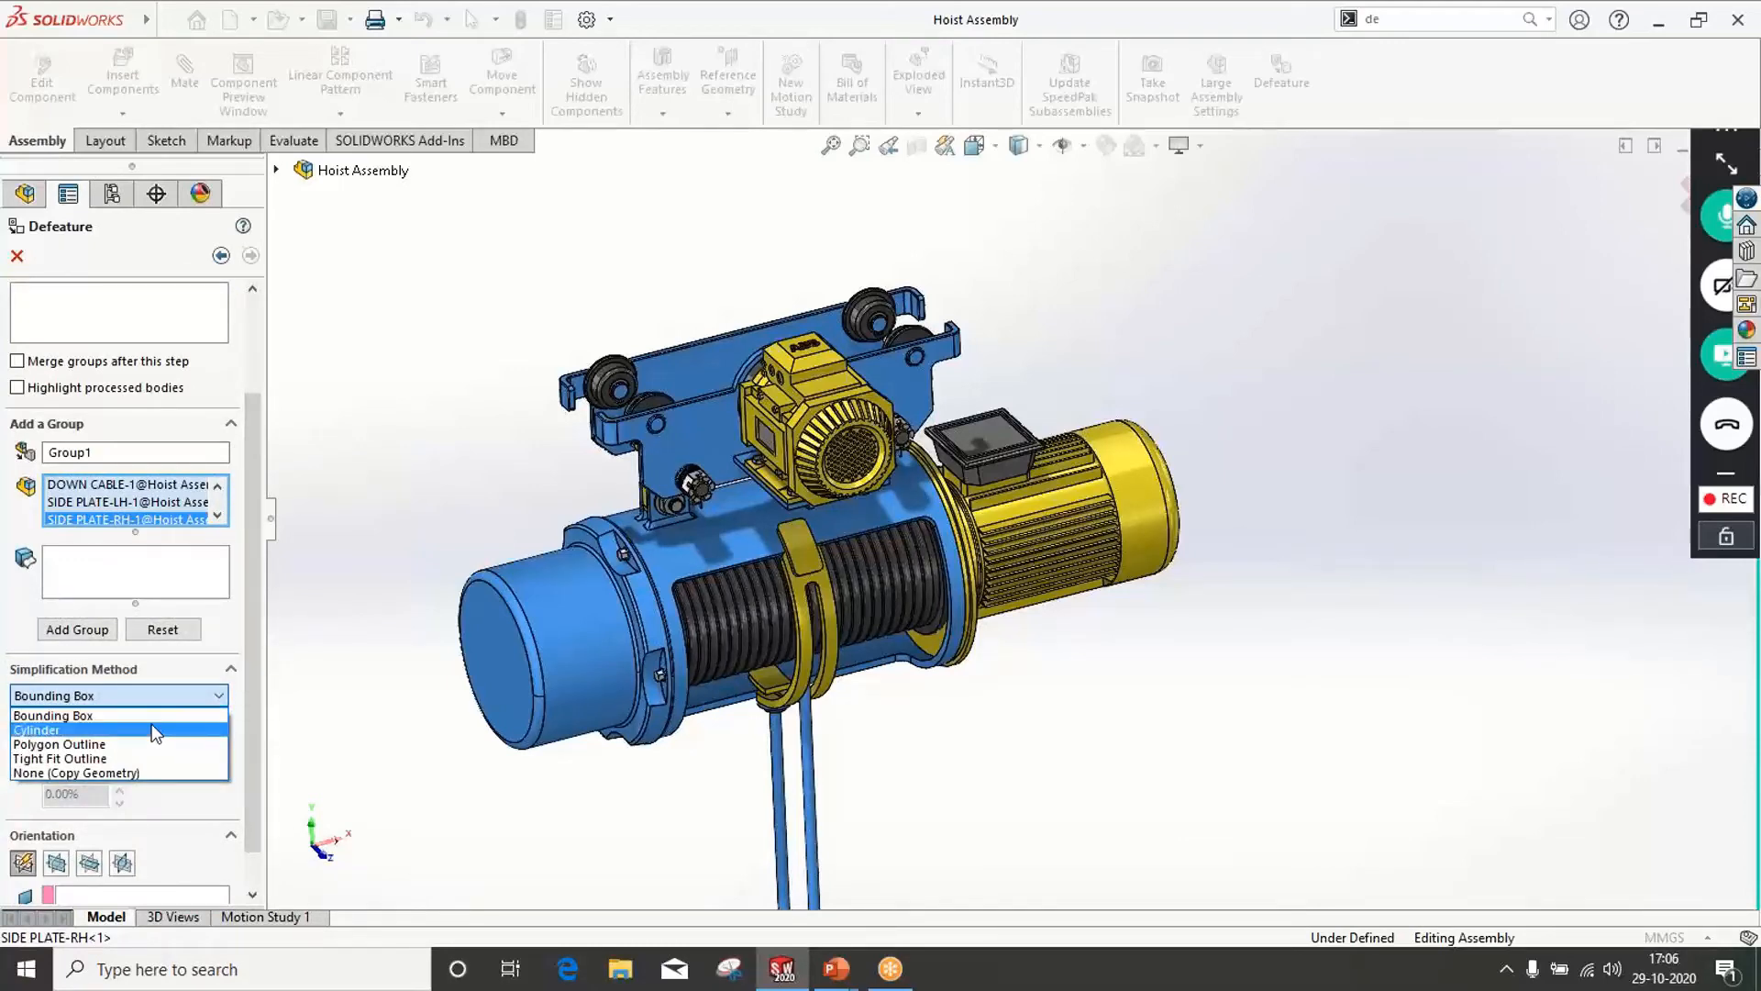
pyautogui.click(147, 772)
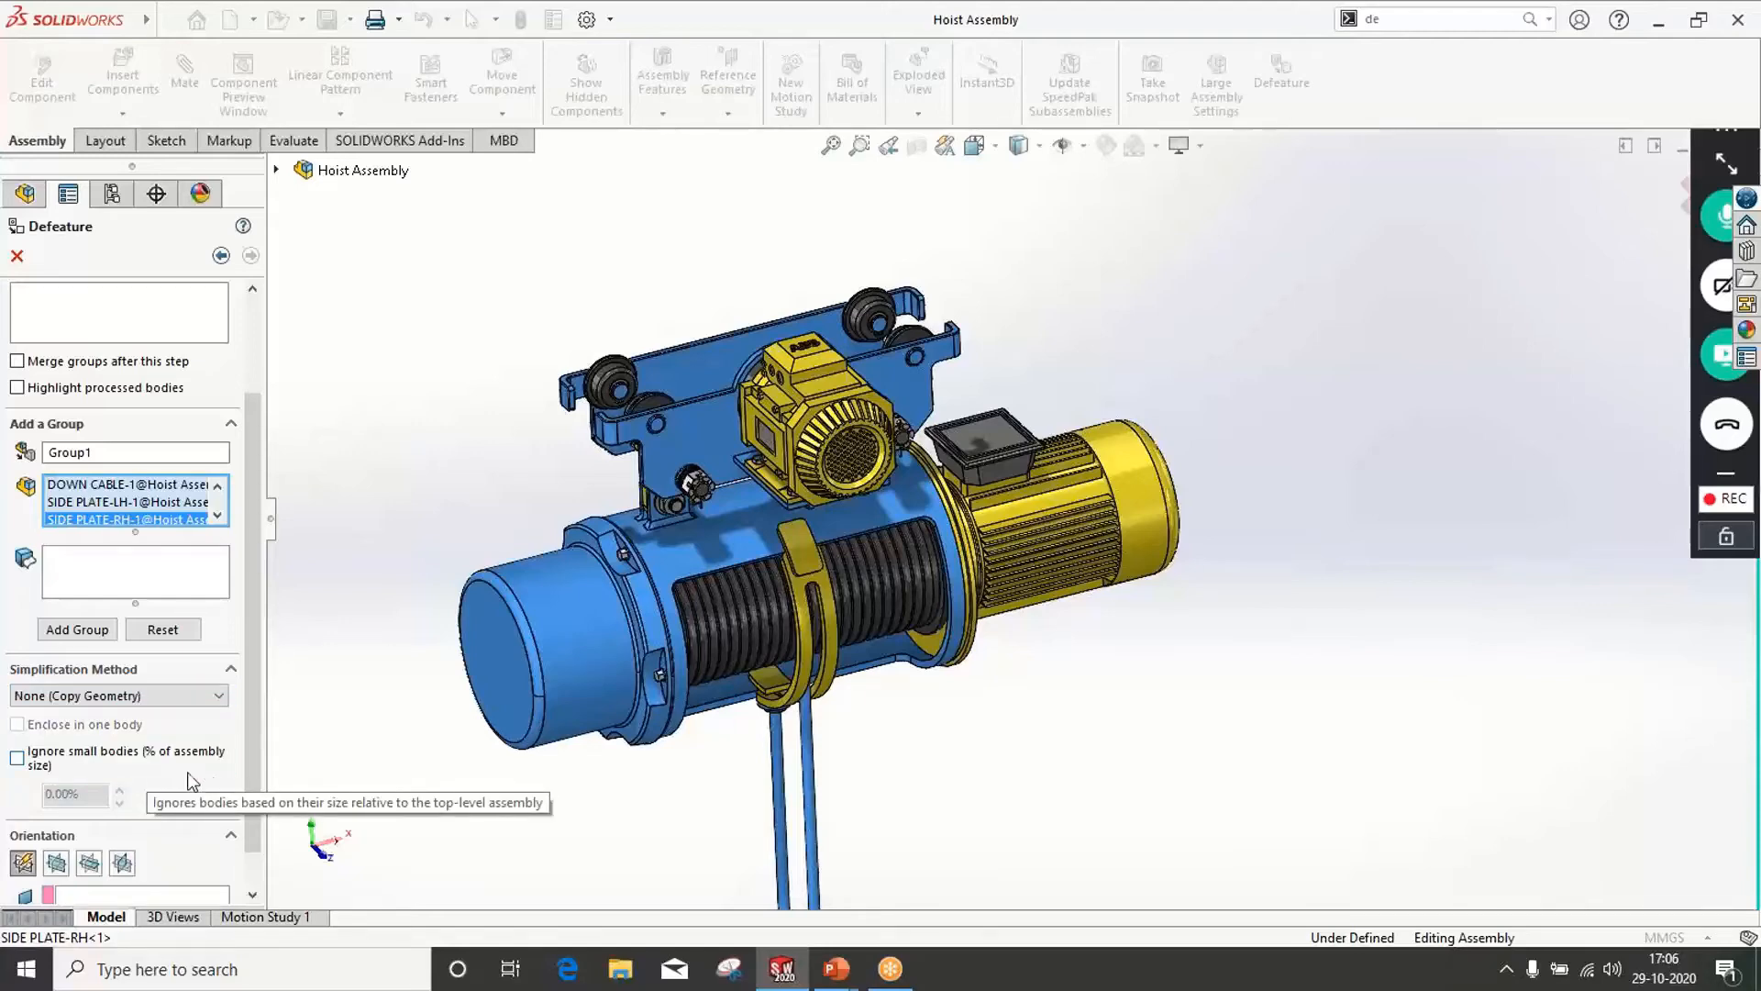
pyautogui.moveTo(246, 795); pyautogui.dragTo(245, 809)
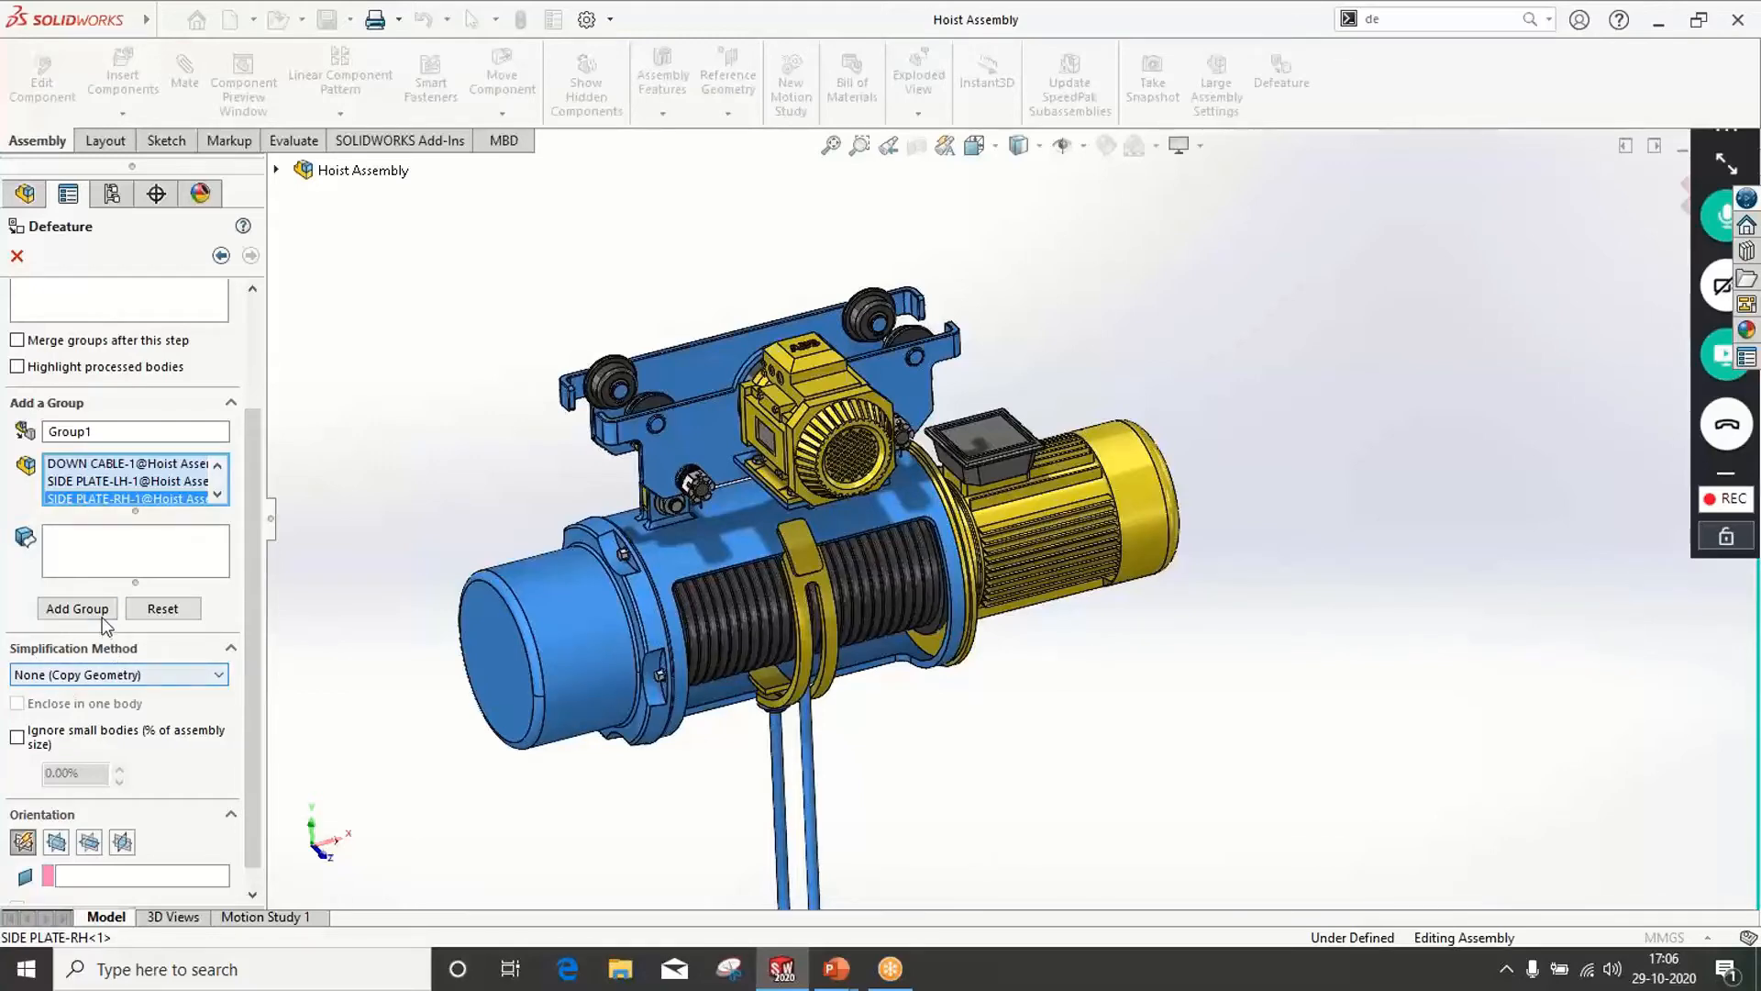
pyautogui.click(70, 611)
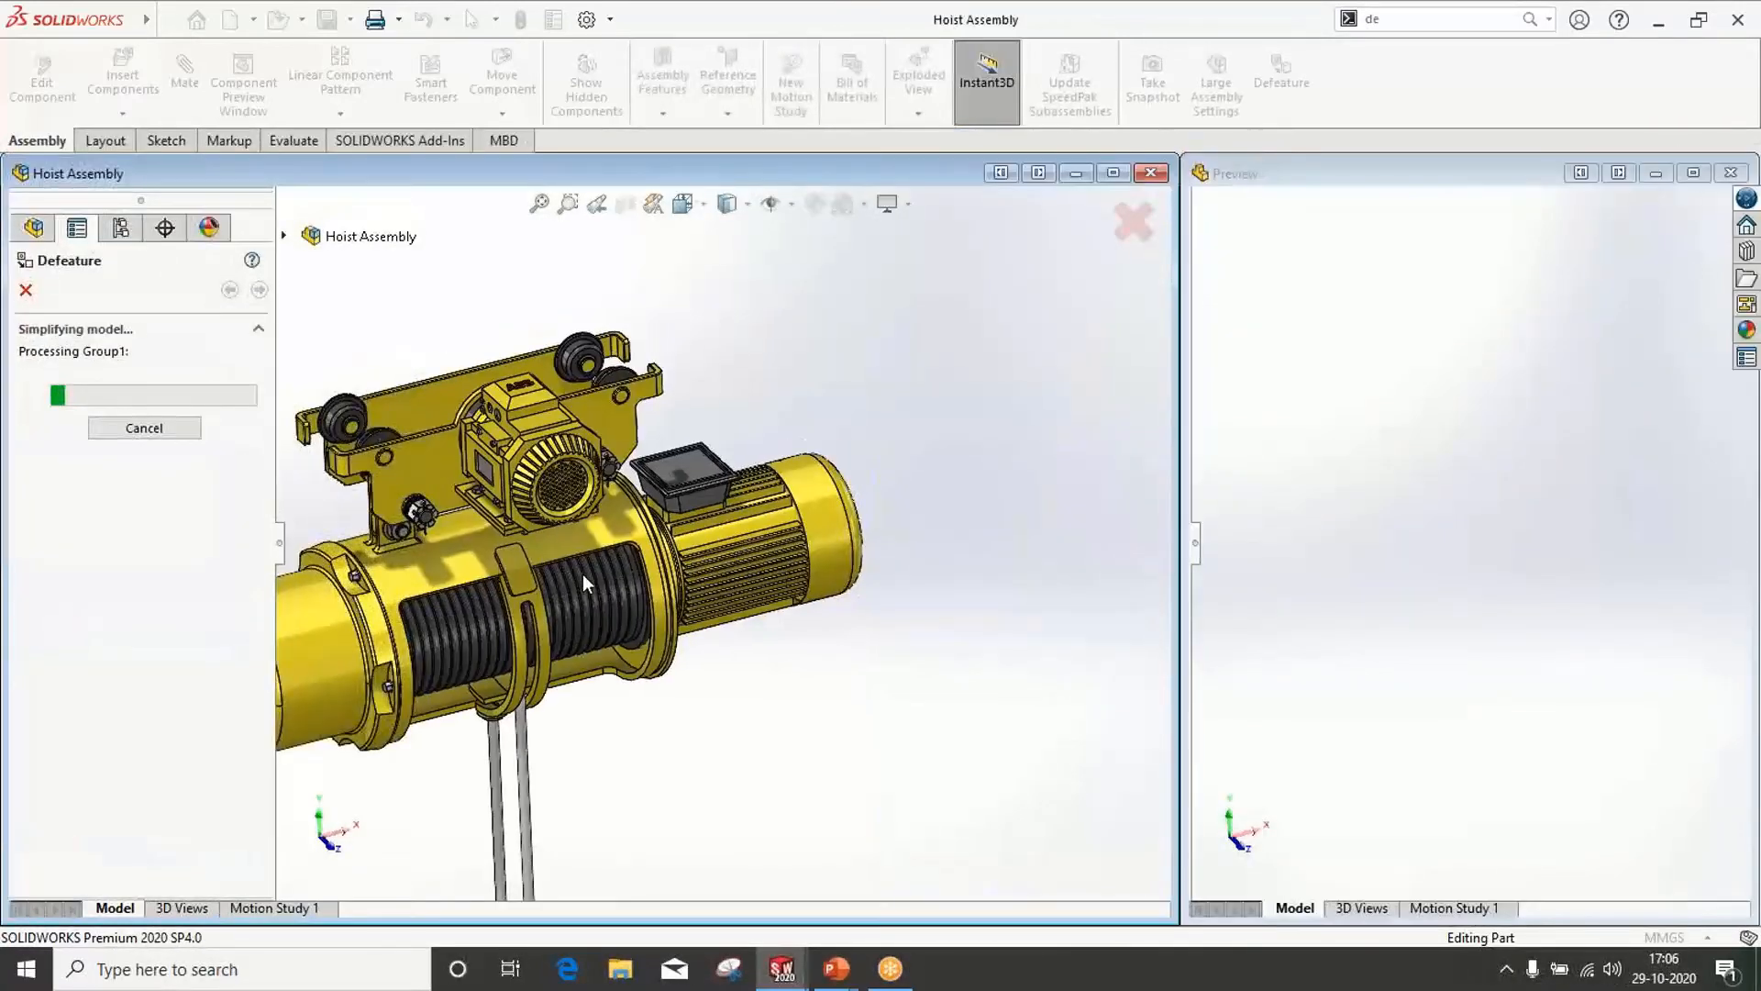
# Select the cable drive's cable reel and all identical rail wheels as components of Group2
pyautogui.scroll(3, 725, 565)
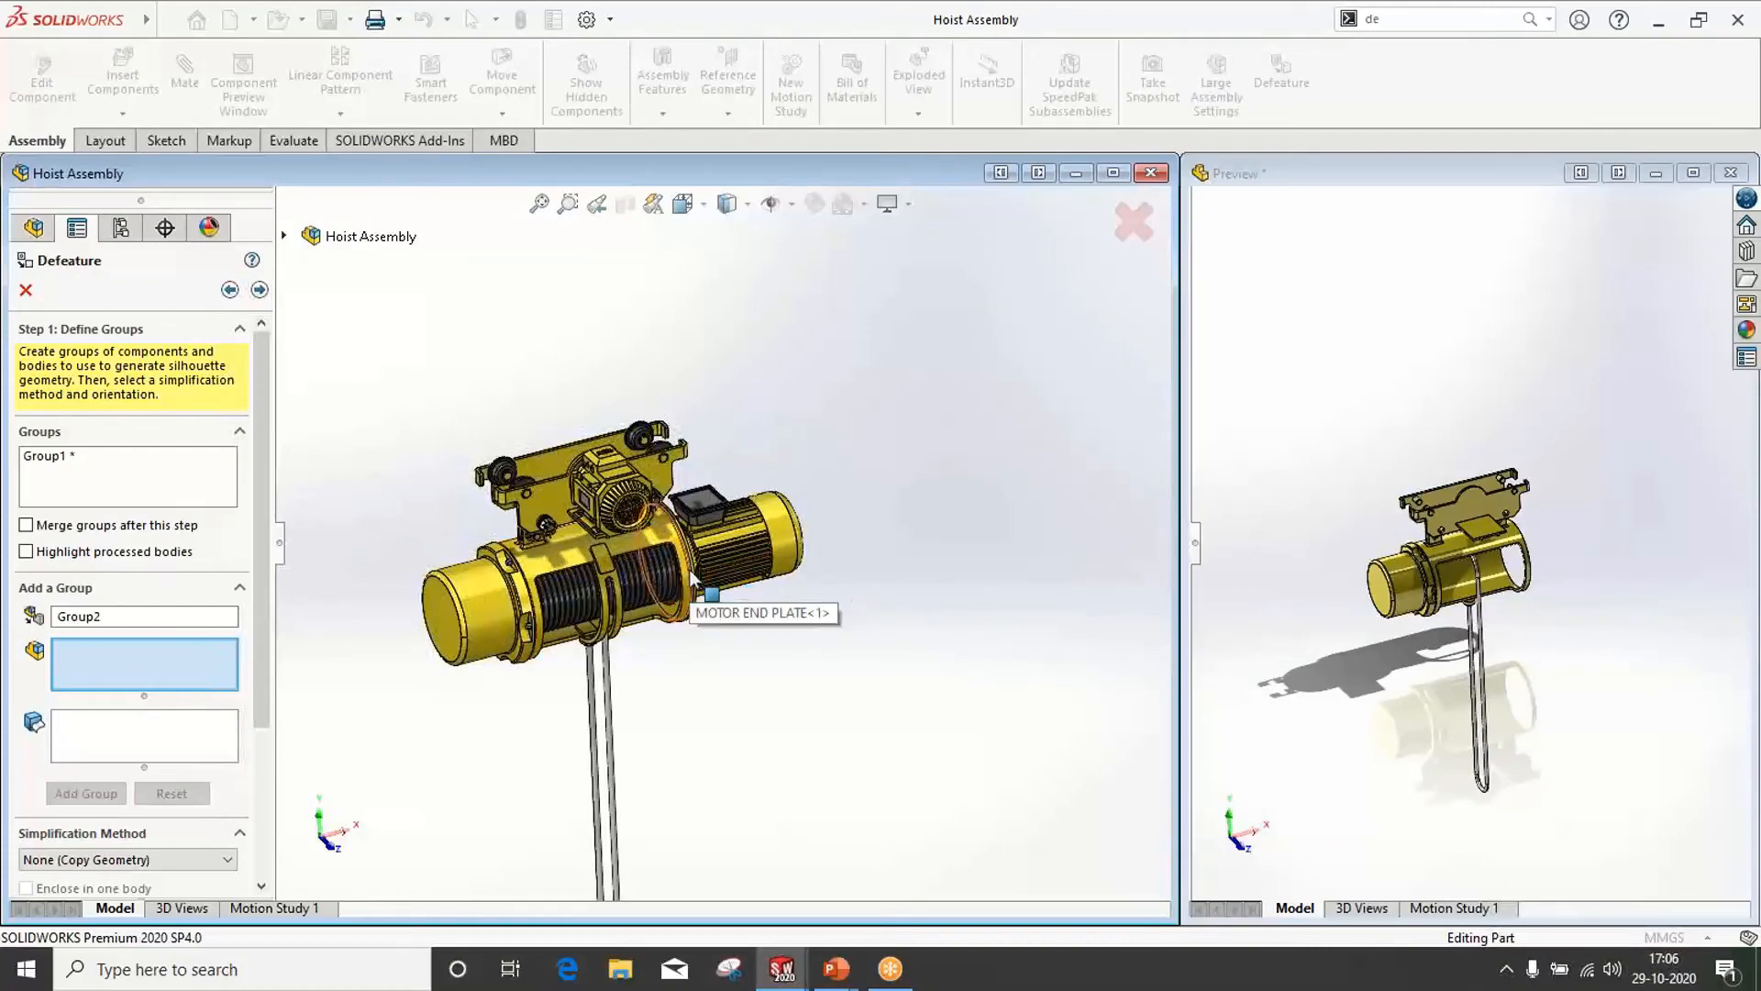
pyautogui.scroll(-2, 695, 578)
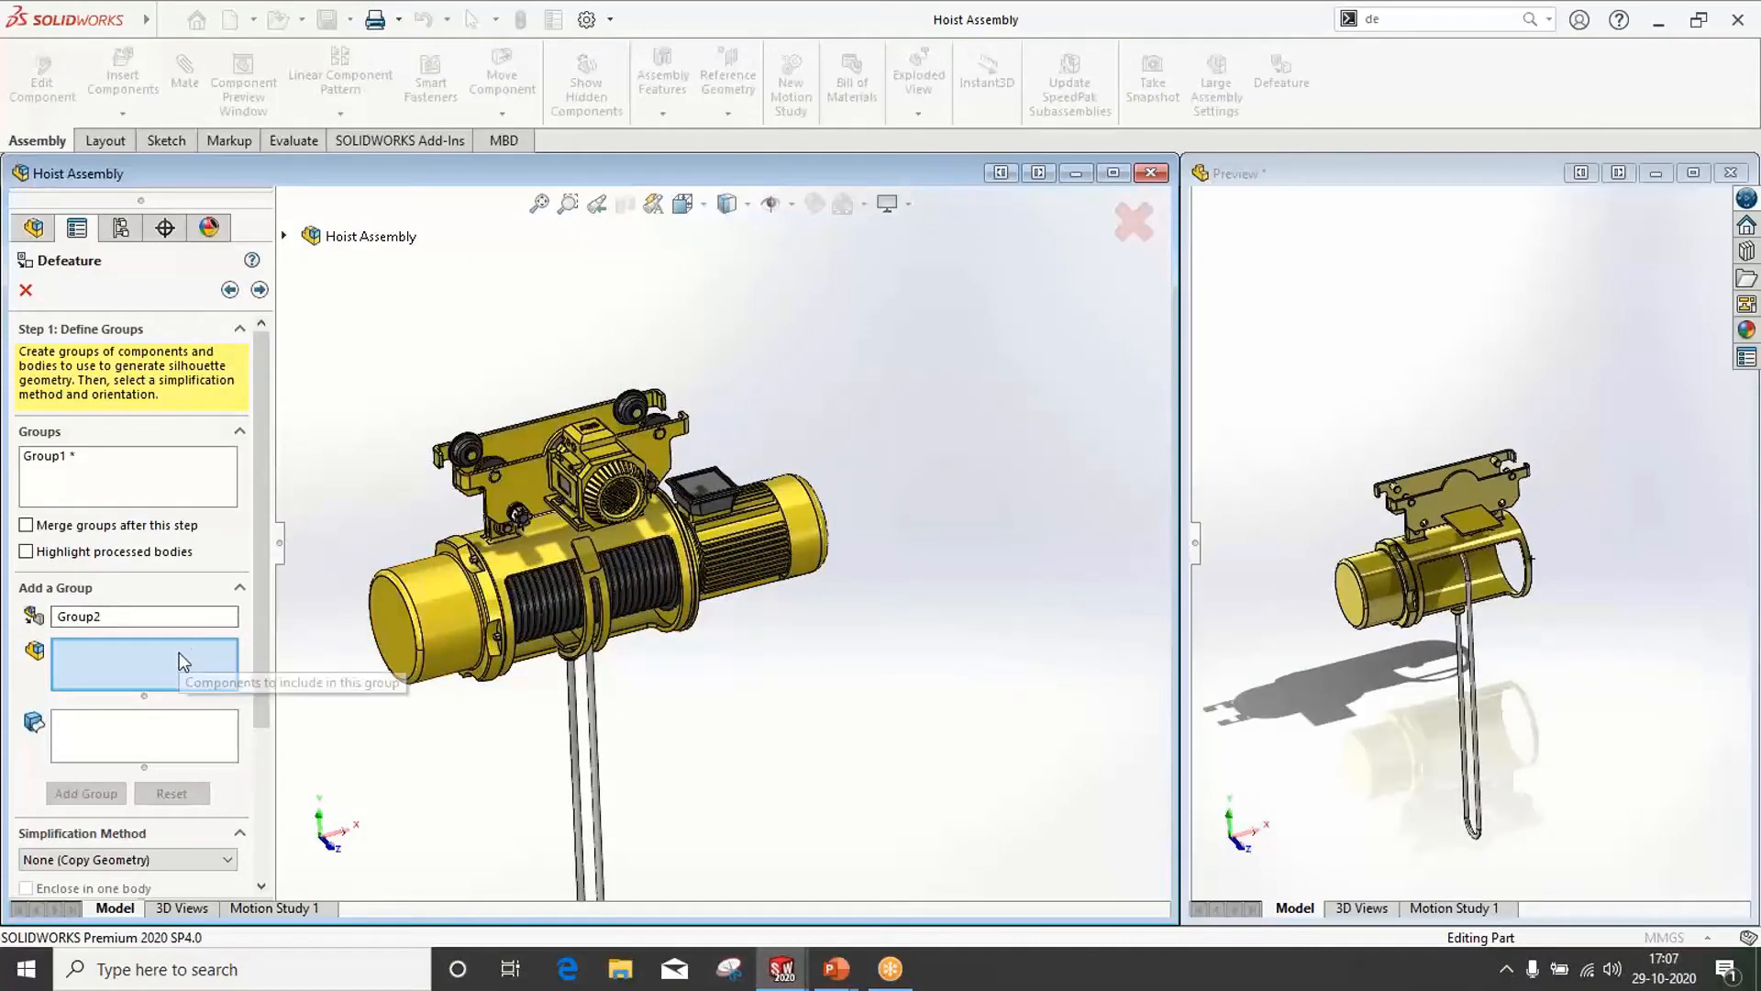
pyautogui.scroll(-1, 587, 551)
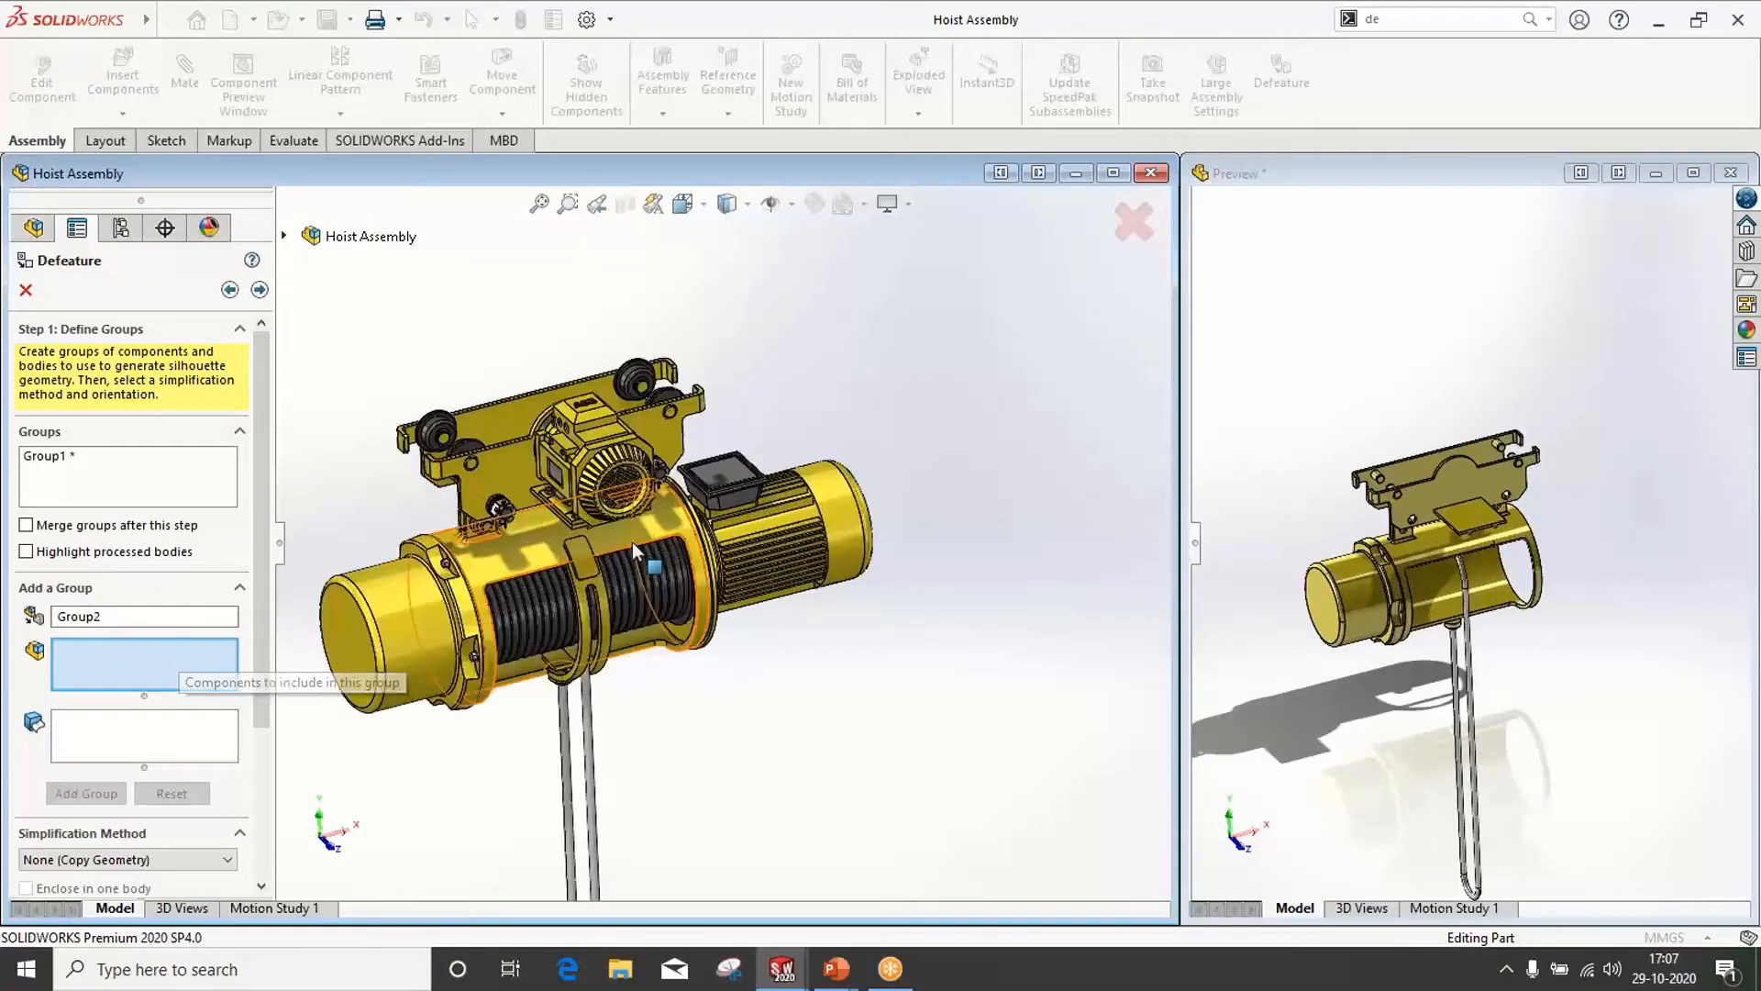
pyautogui.click(511, 612)
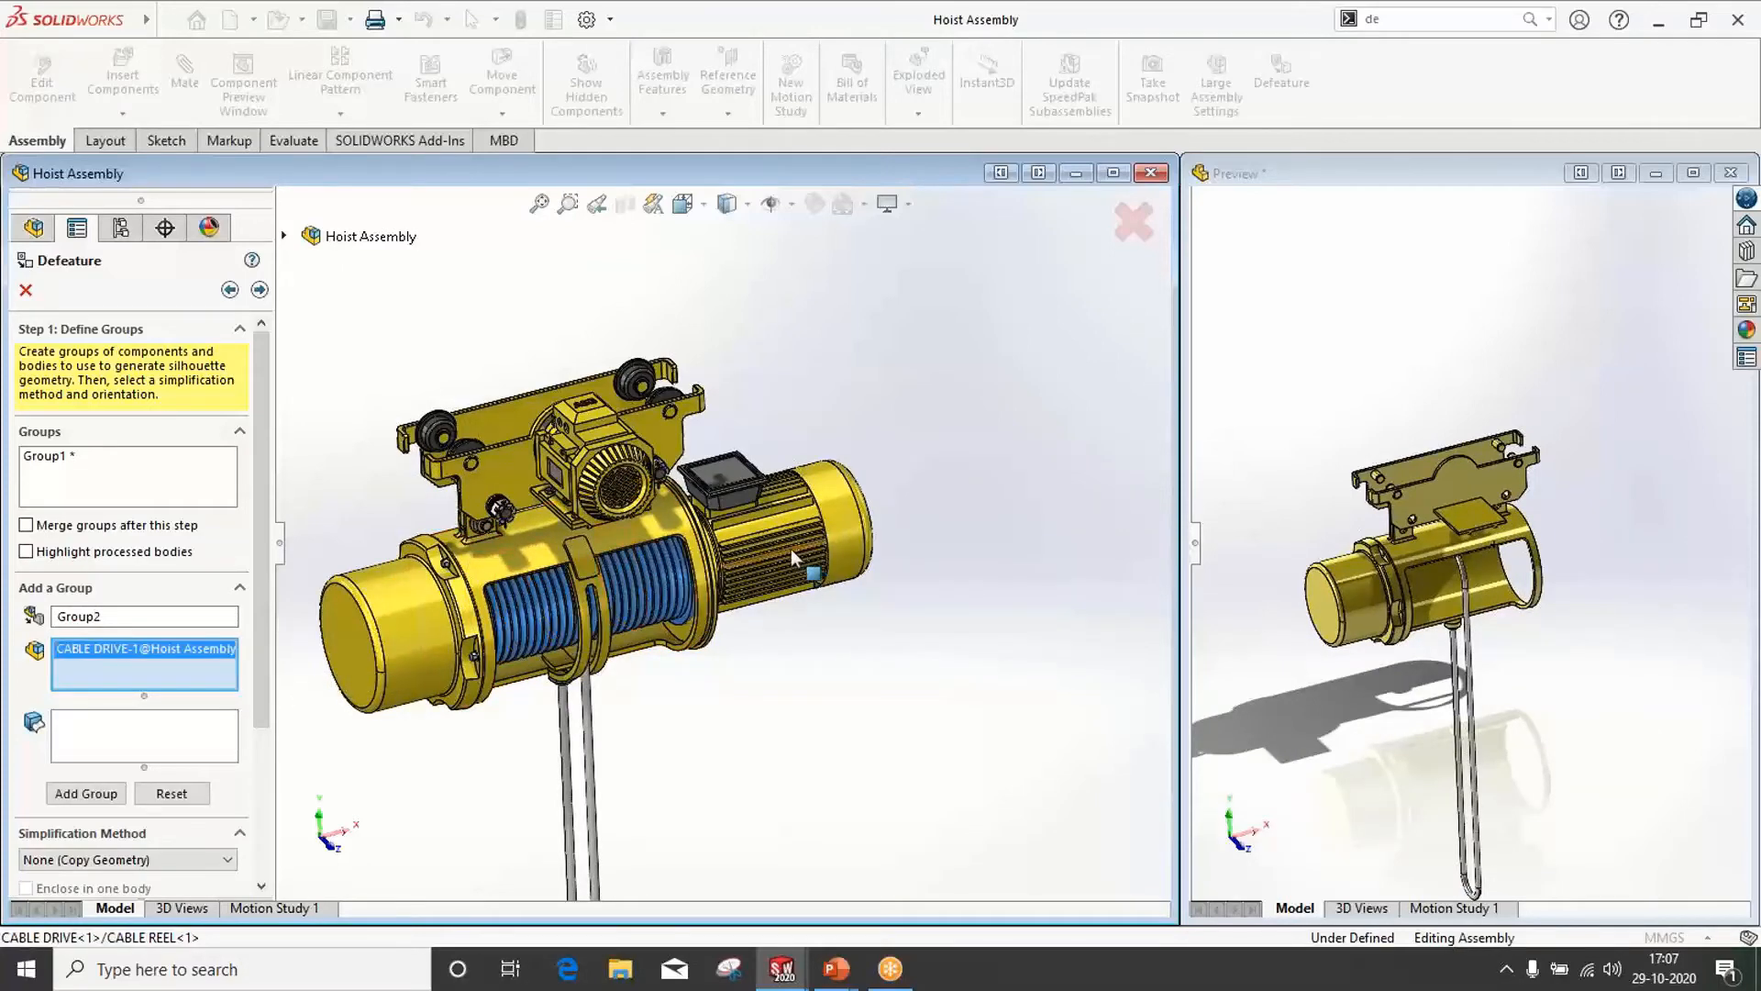
pyautogui.click(451, 429)
pyautogui.rightClick(449, 426)
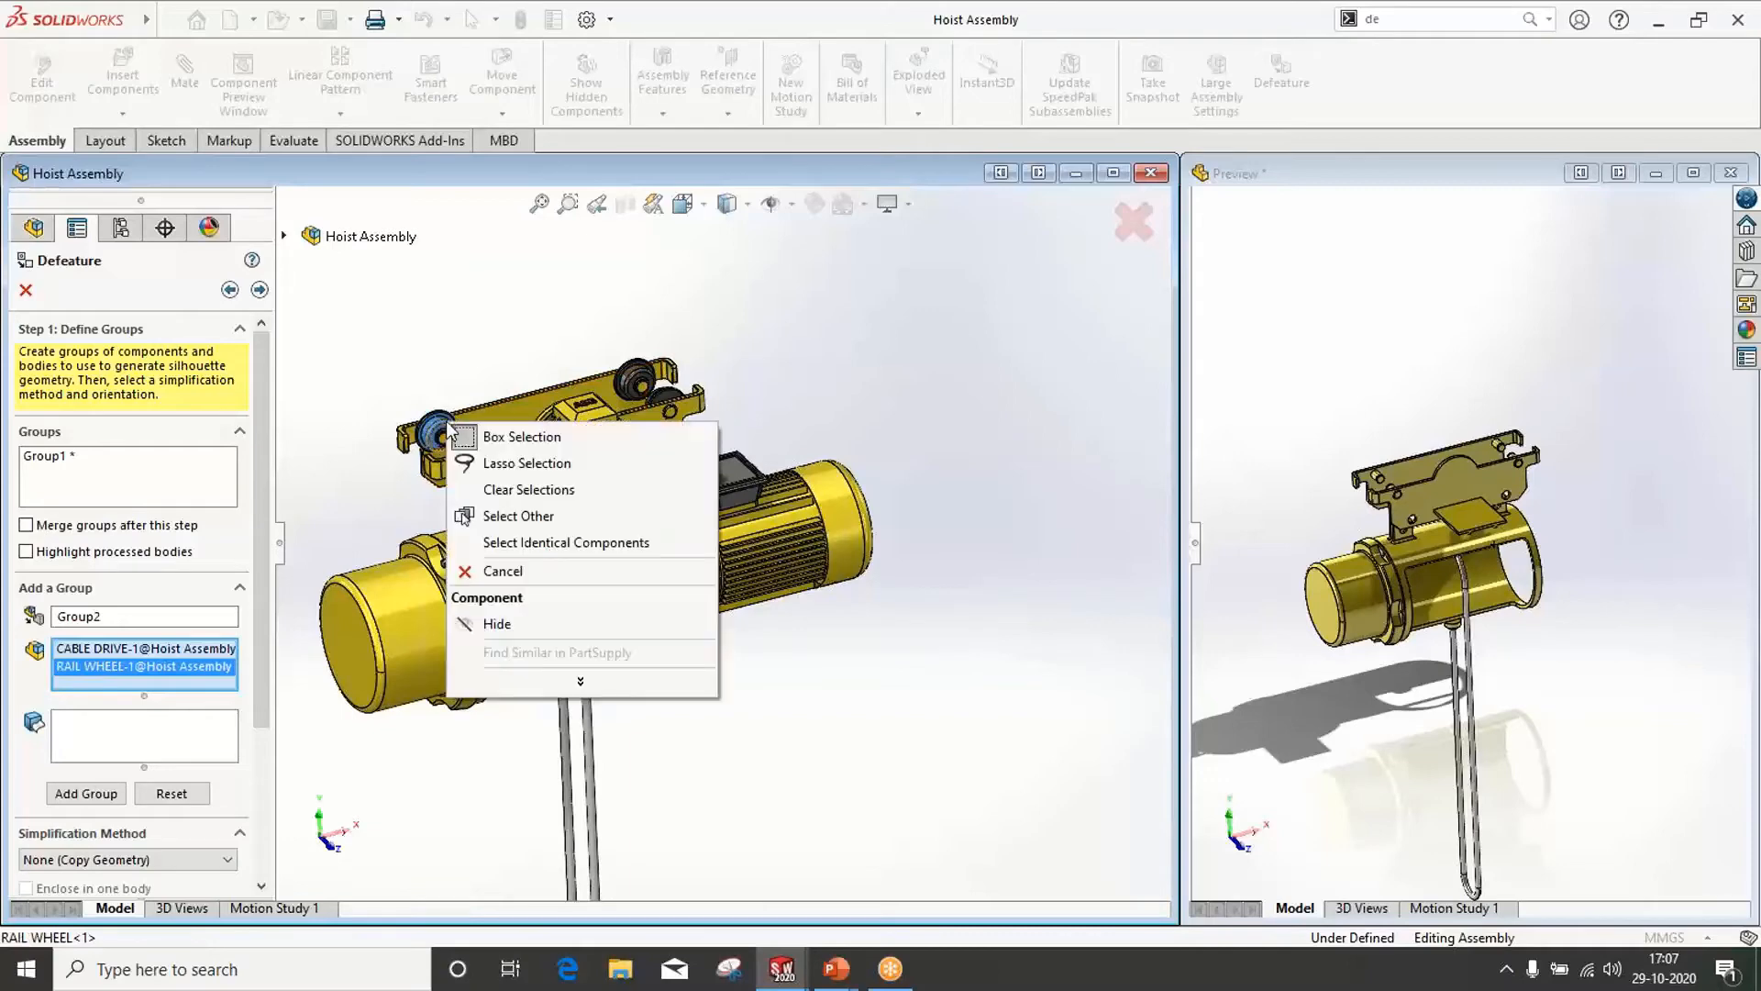
pyautogui.click(494, 543)
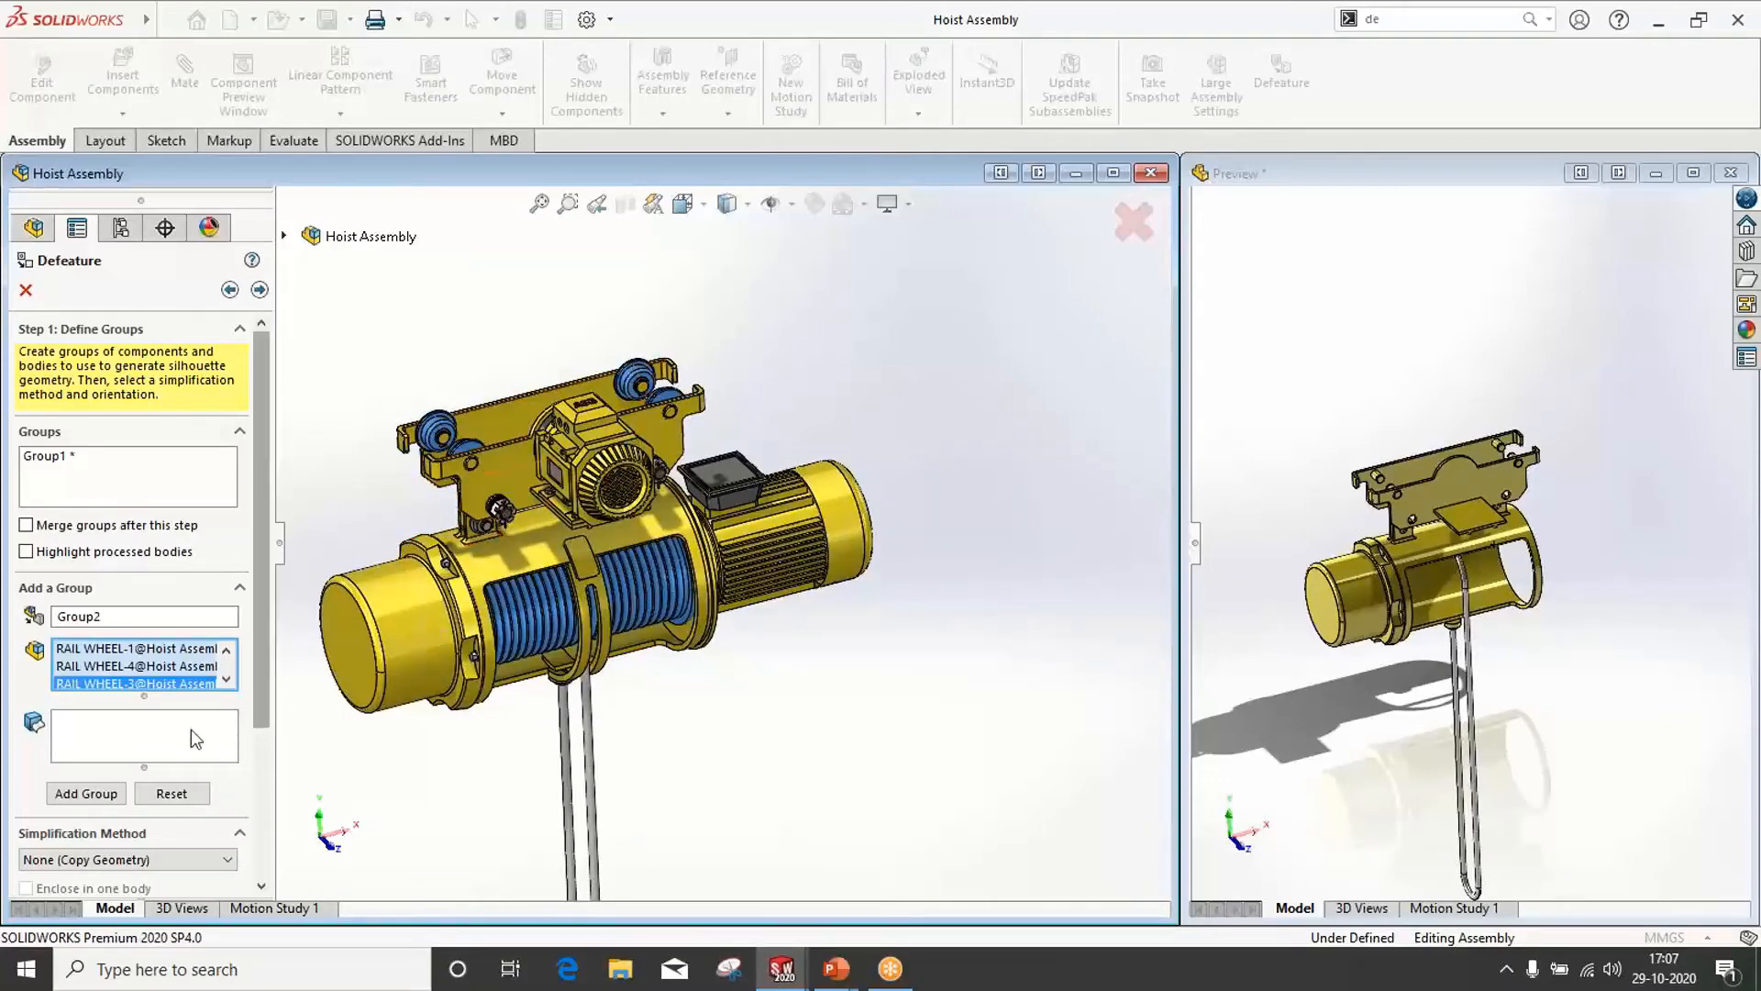
# Include the cable motor's solid body in Group2, set the simplification method to Cylinder and add the group
pyautogui.click(141, 730)
pyautogui.click(818, 537)
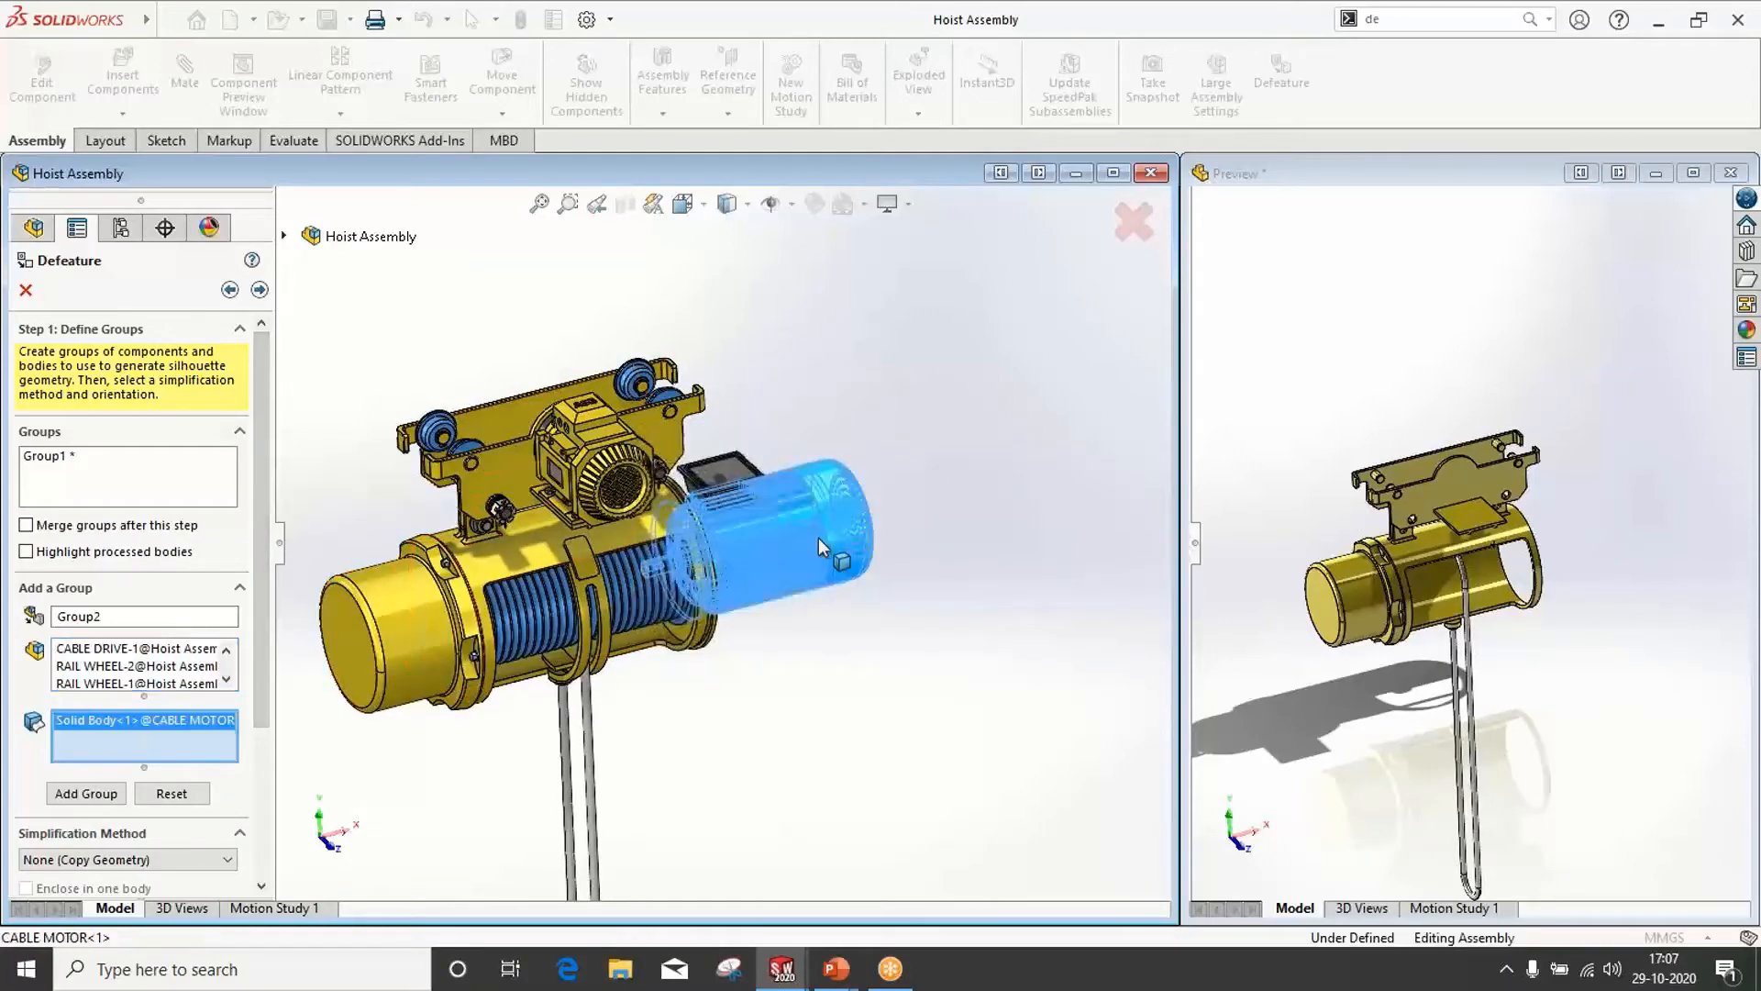
pyautogui.scroll(-2, 128, 789)
pyautogui.click(127, 777)
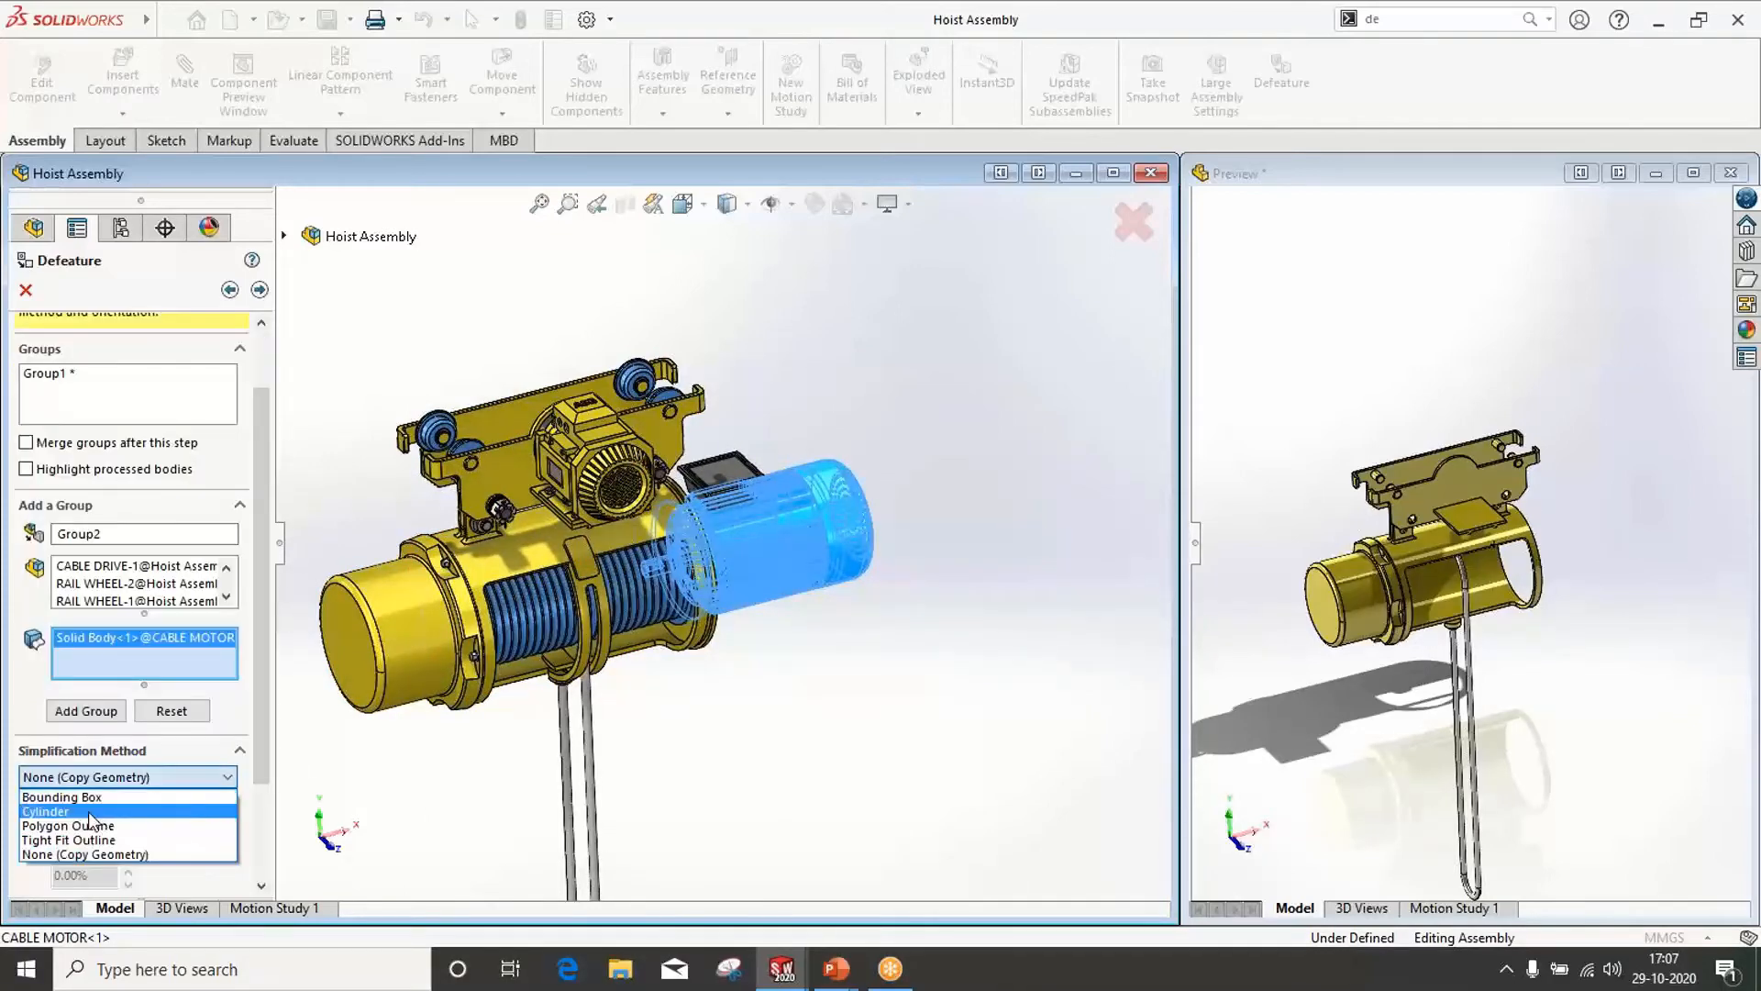
pyautogui.click(96, 814)
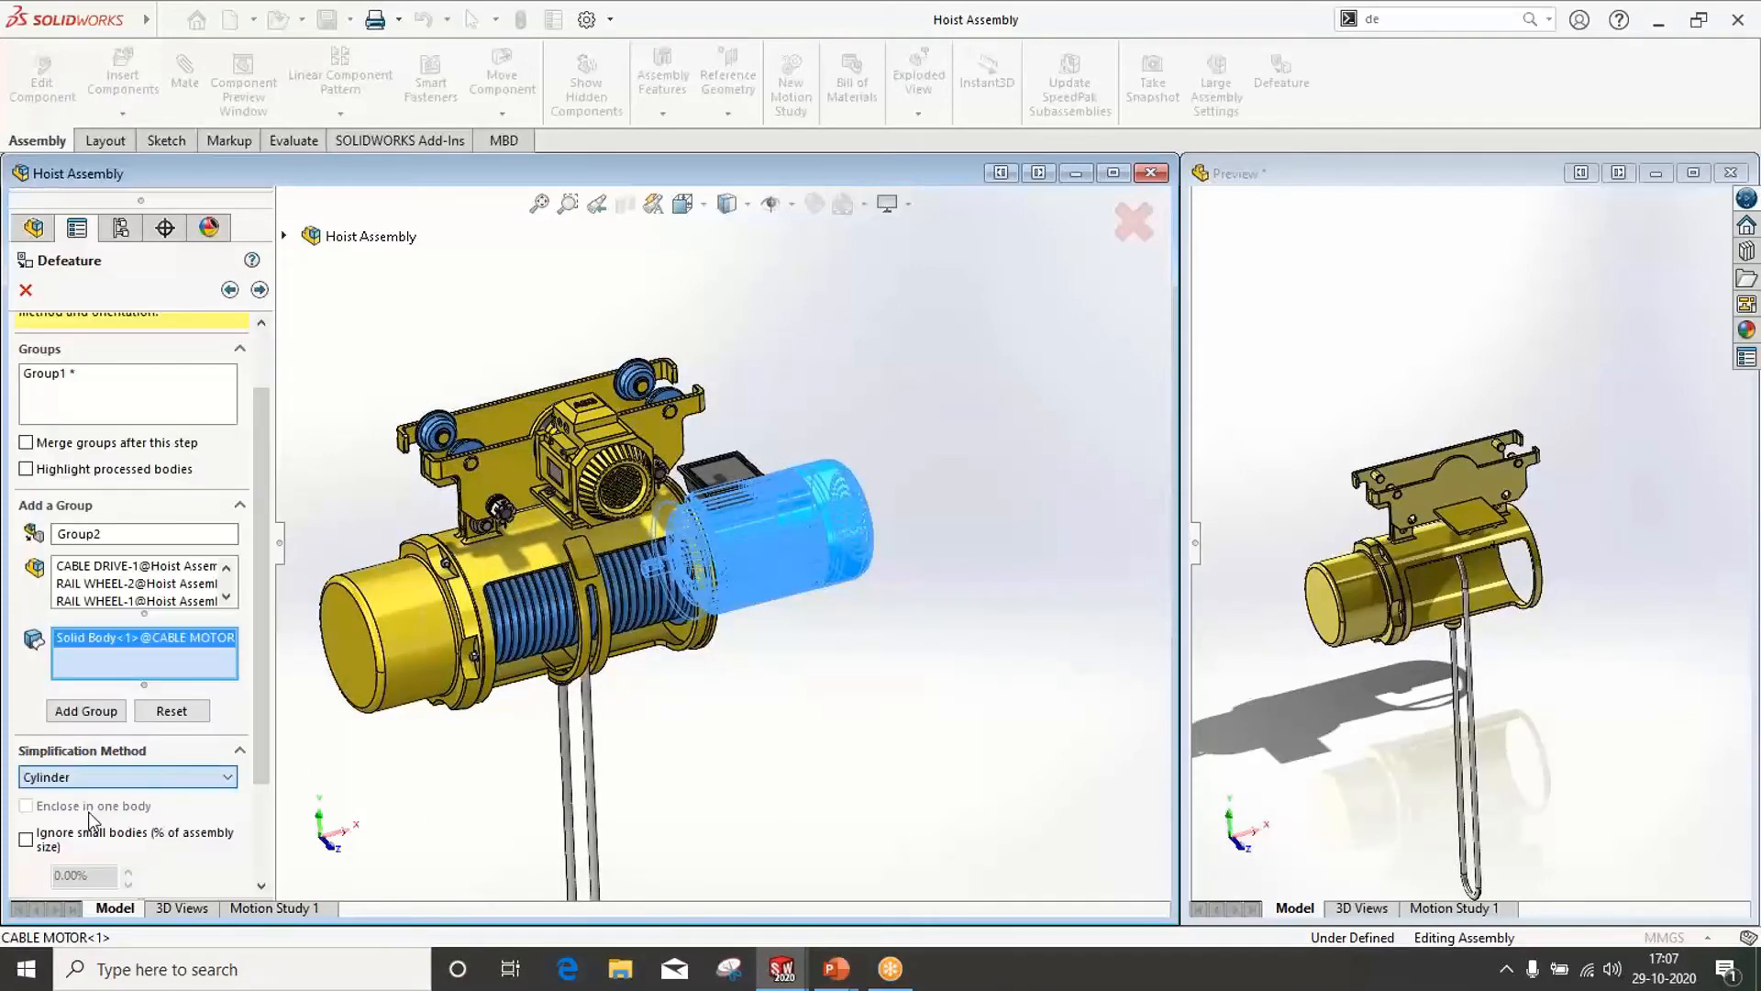
pyautogui.click(85, 711)
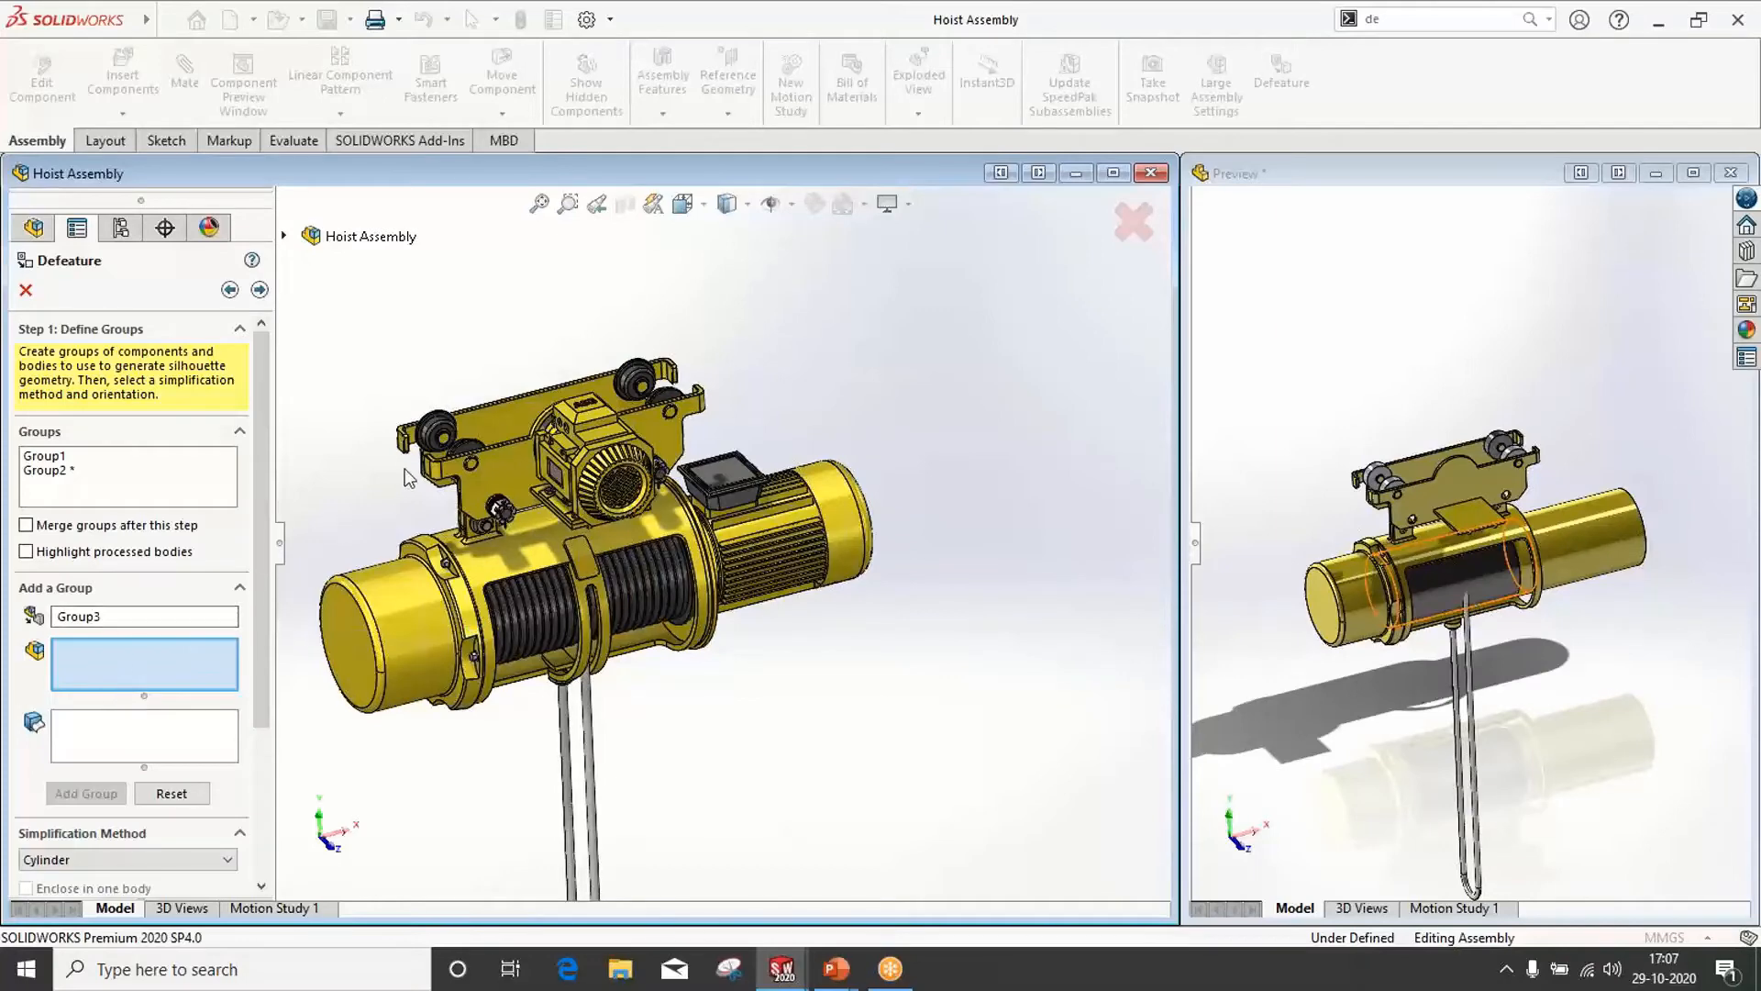
# Select the transverse motor as the component of Group3 and set its simplification method to Tight Fit Outline
pyautogui.scroll(-2, 550, 500)
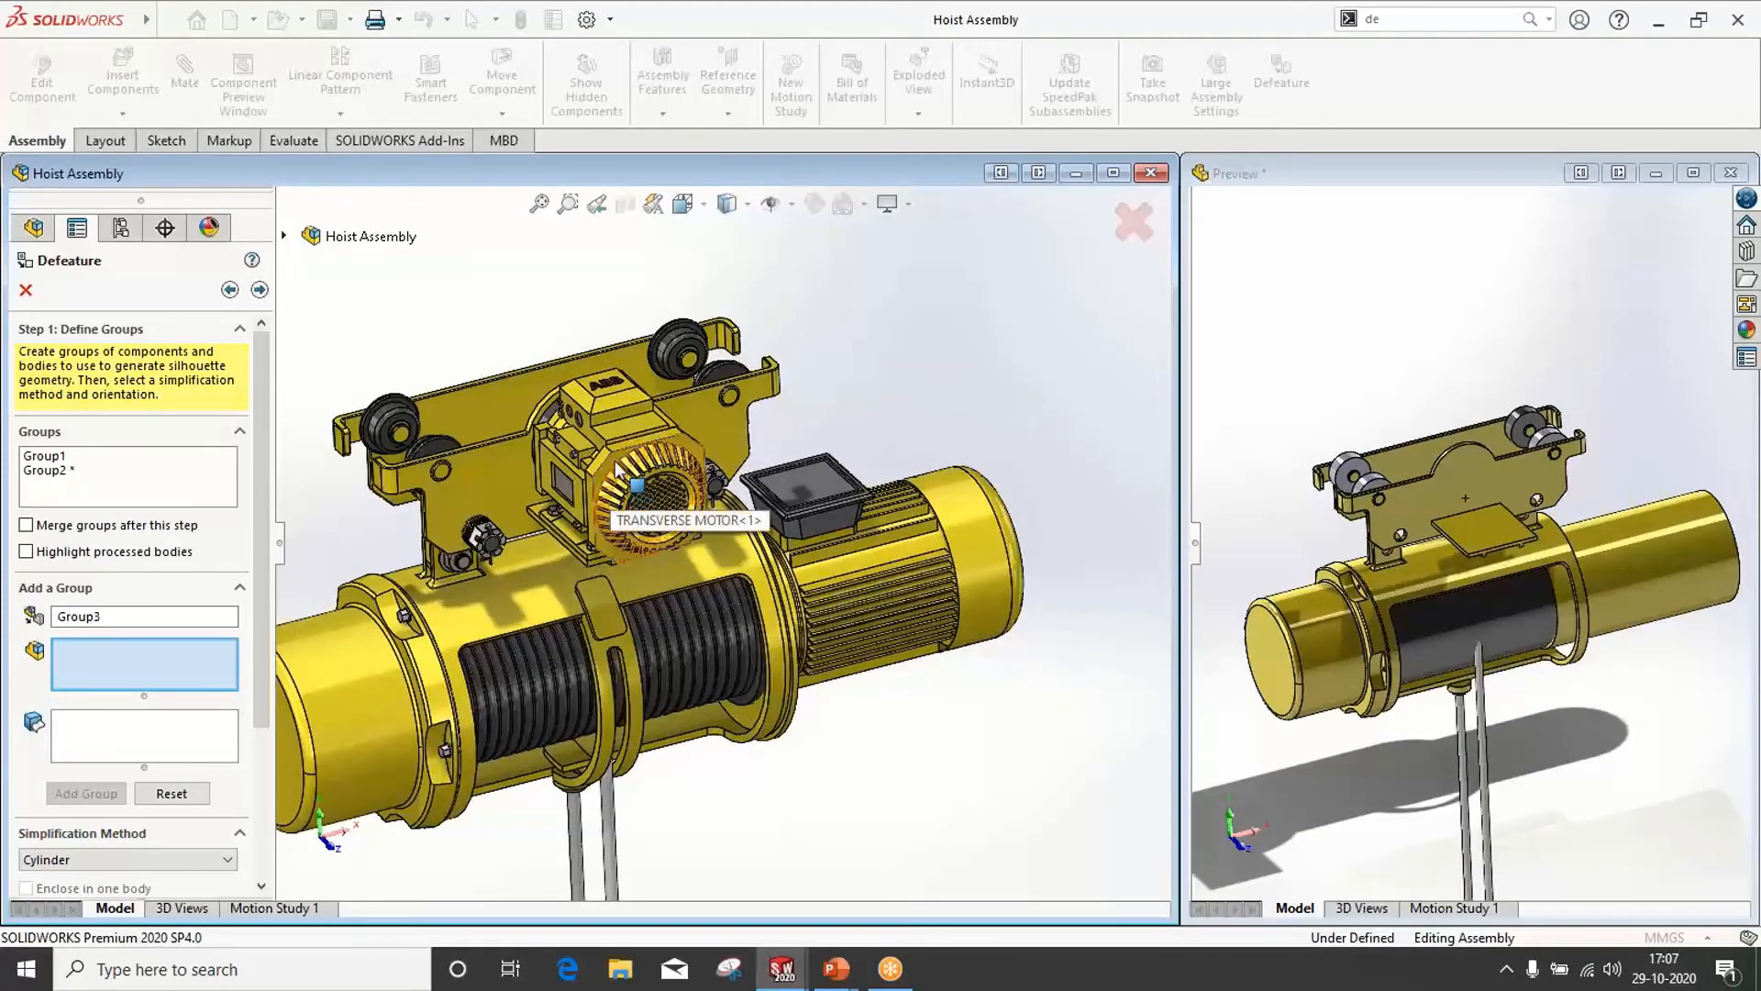
pyautogui.click(616, 464)
pyautogui.scroll(-3, 264, 714)
pyautogui.click(224, 711)
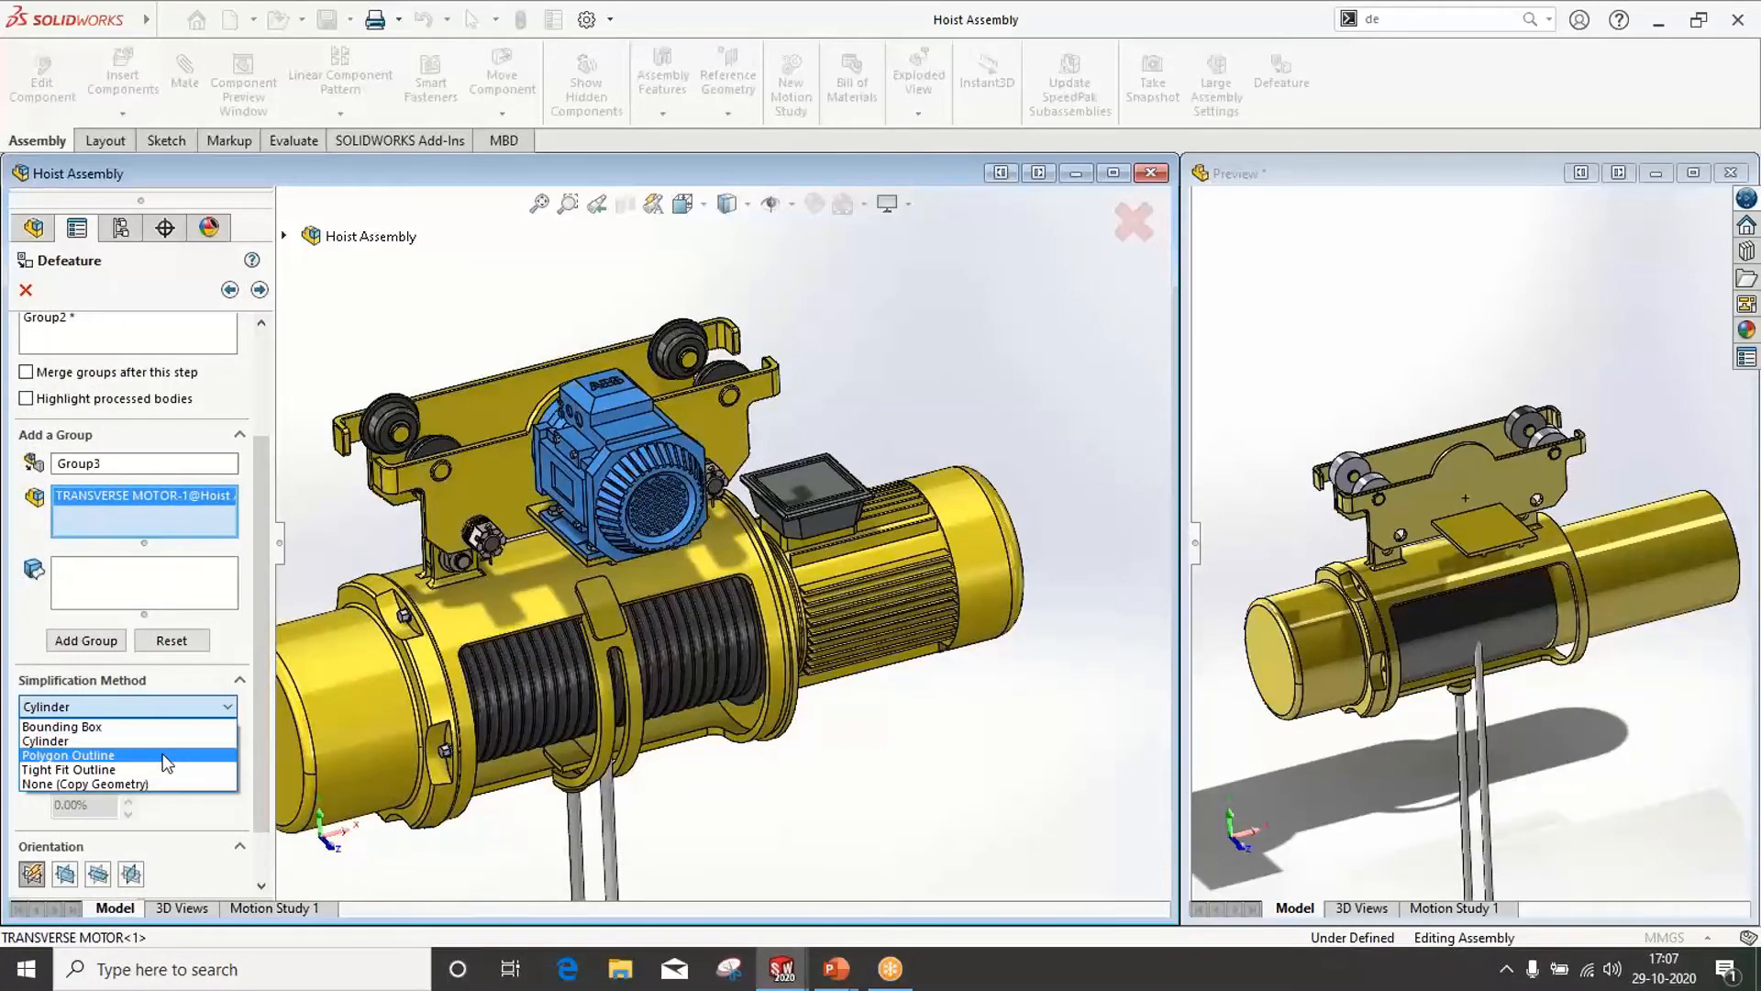
pyautogui.click(133, 771)
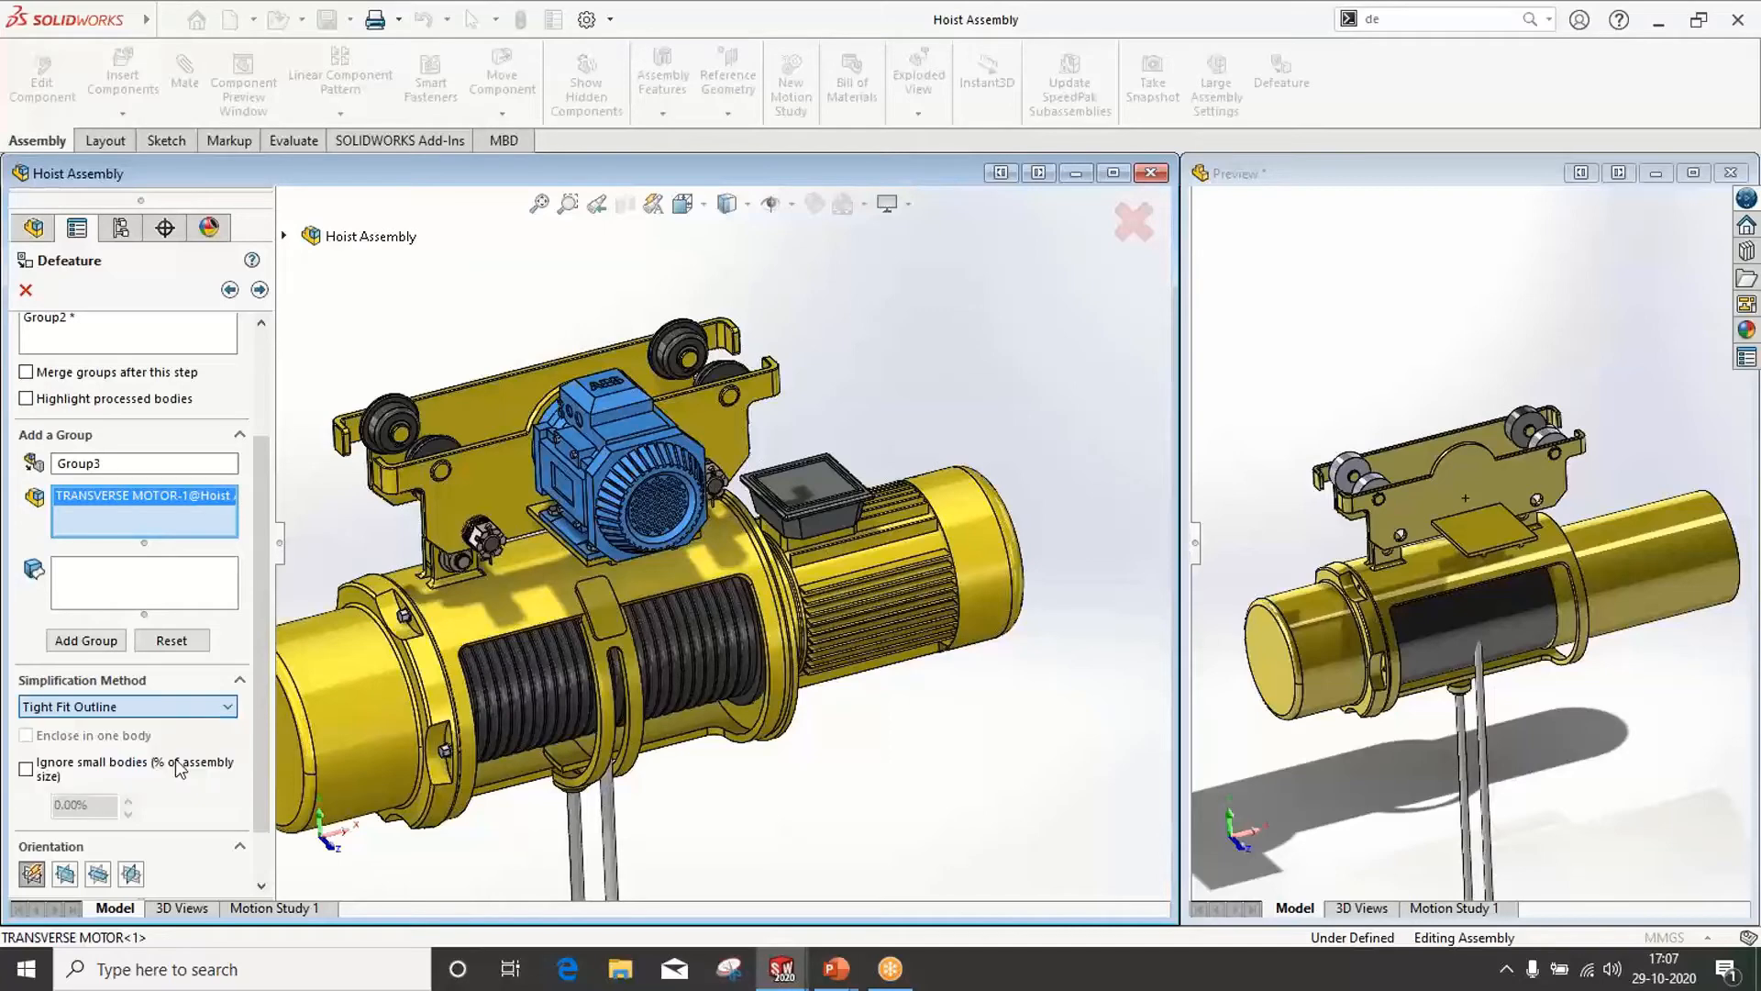
# Orient Group3's outline by the flat side face of the transverse motor and add the group
pyautogui.scroll(-2, 256, 775)
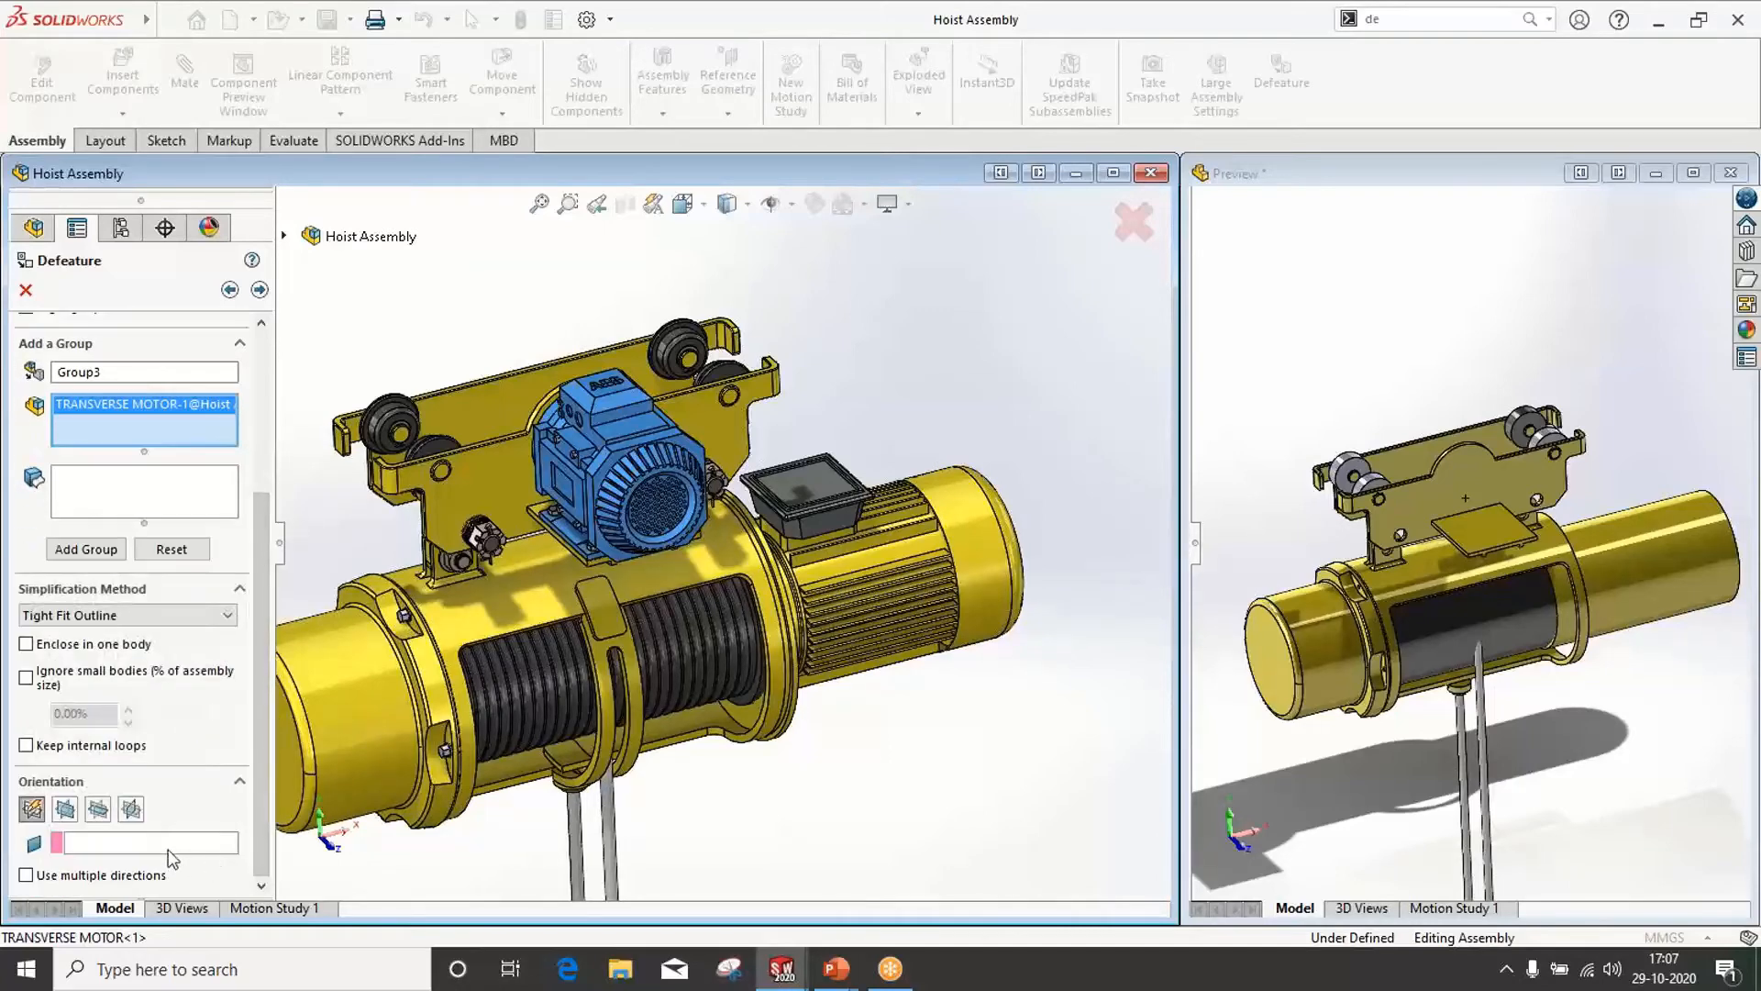
pyautogui.click(170, 849)
pyautogui.scroll(3, 719, 747)
pyautogui.moveTo(787, 716); pyautogui.dragTo(643, 568, button='middle')
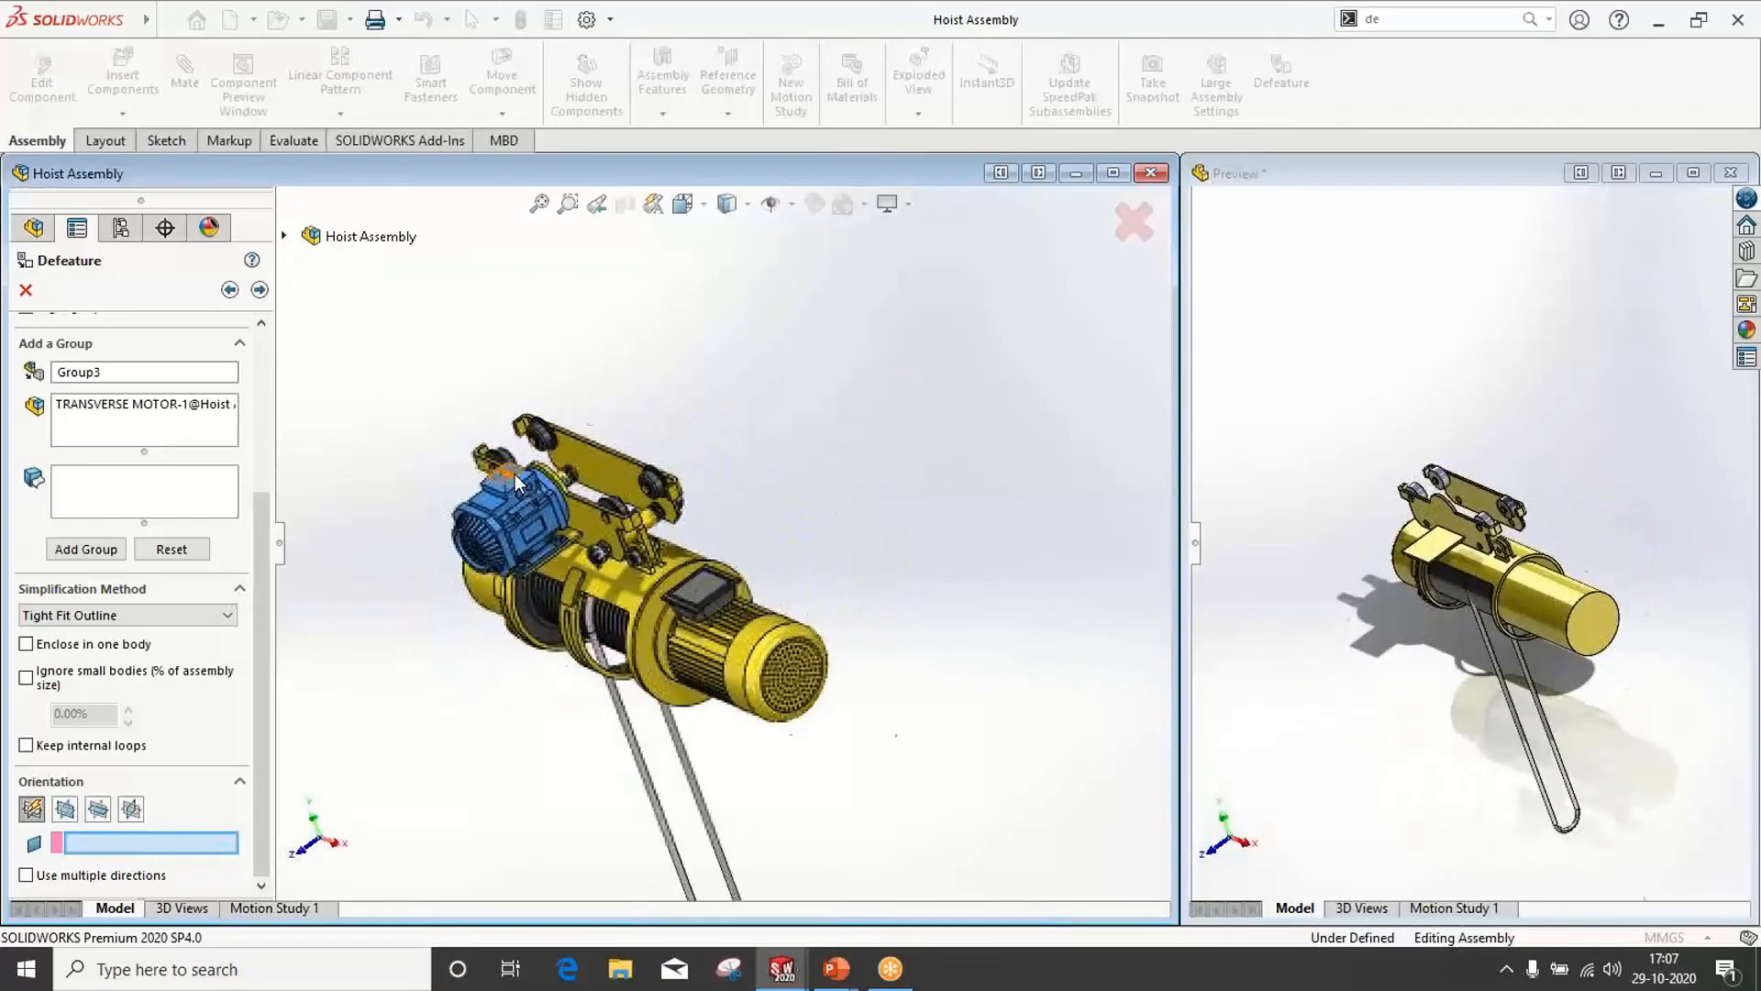
pyautogui.scroll(-3, 623, 547)
pyautogui.scroll(-2, 623, 547)
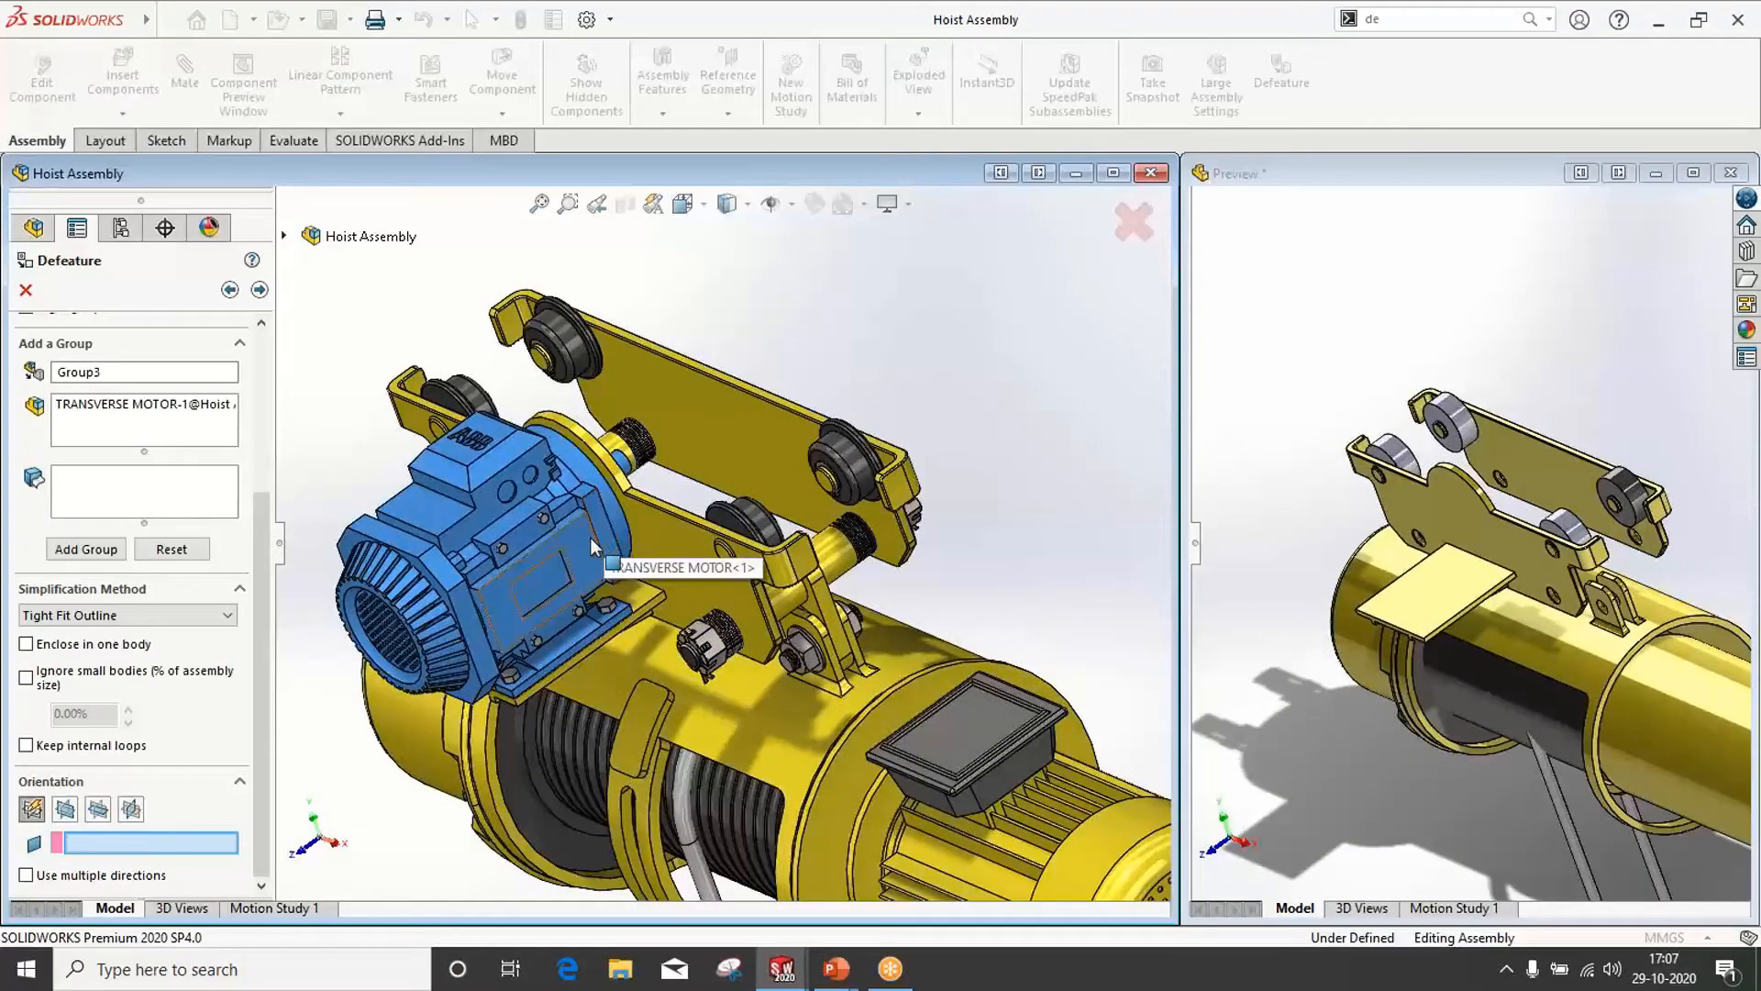
pyautogui.click(592, 548)
pyautogui.scroll(4, 591, 548)
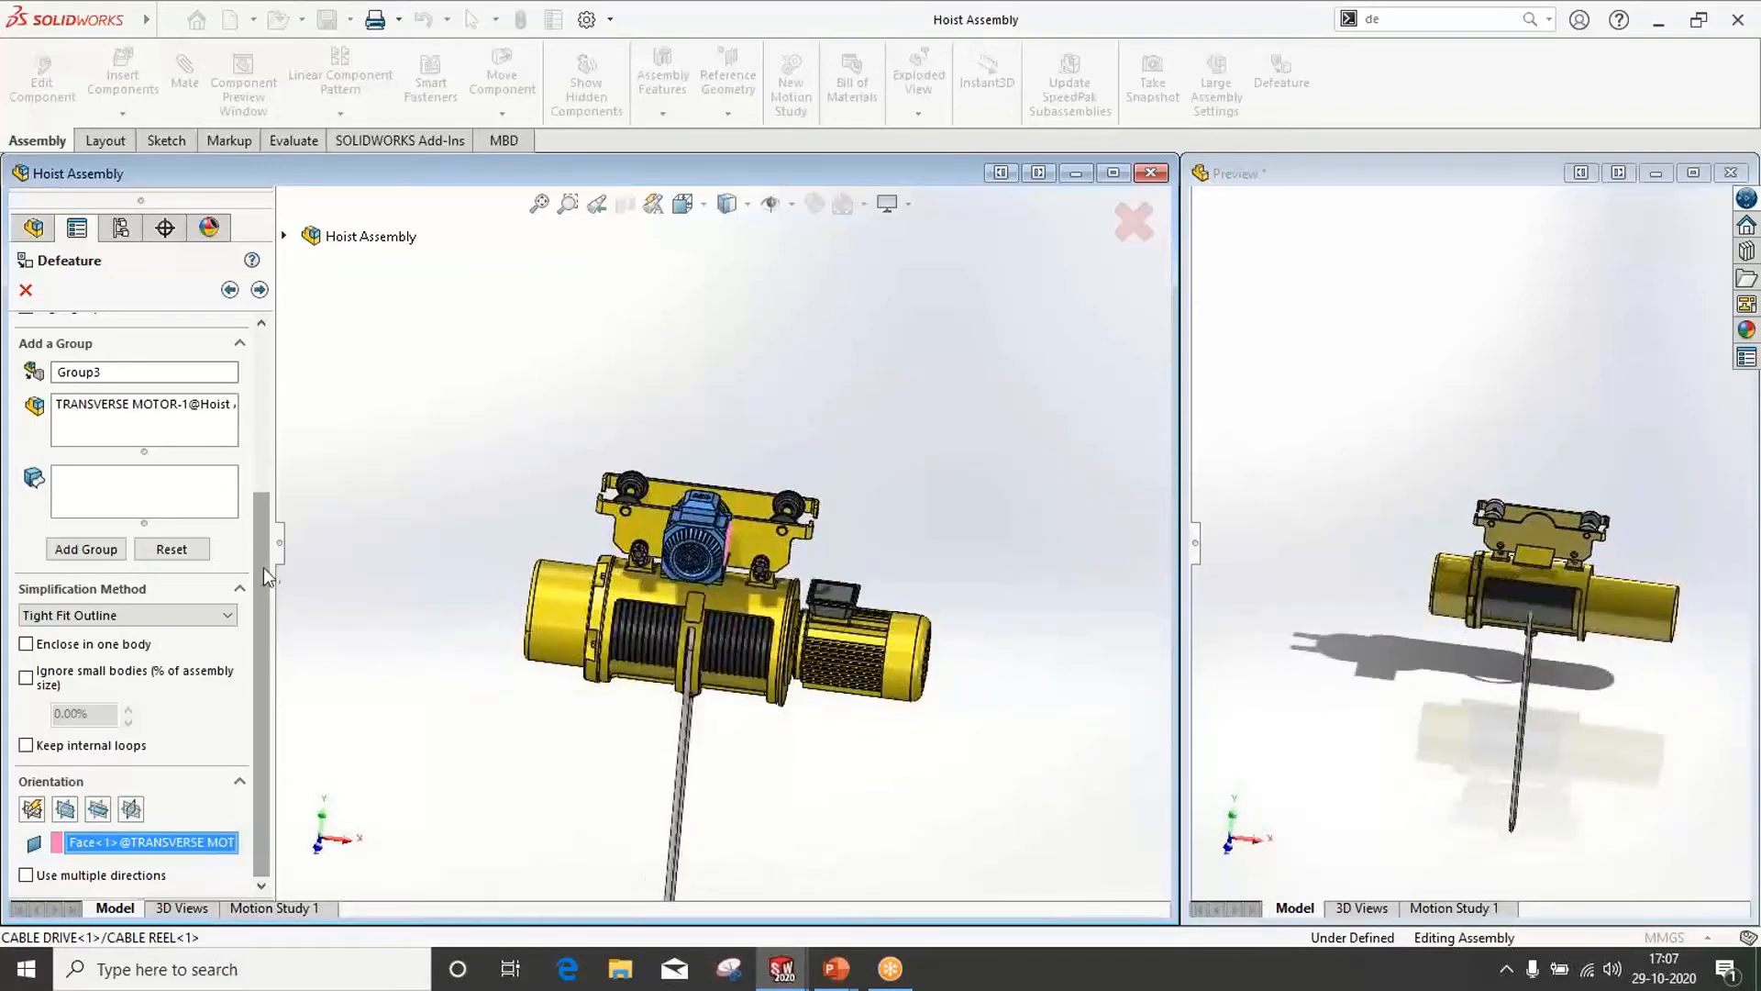
pyautogui.click(110, 552)
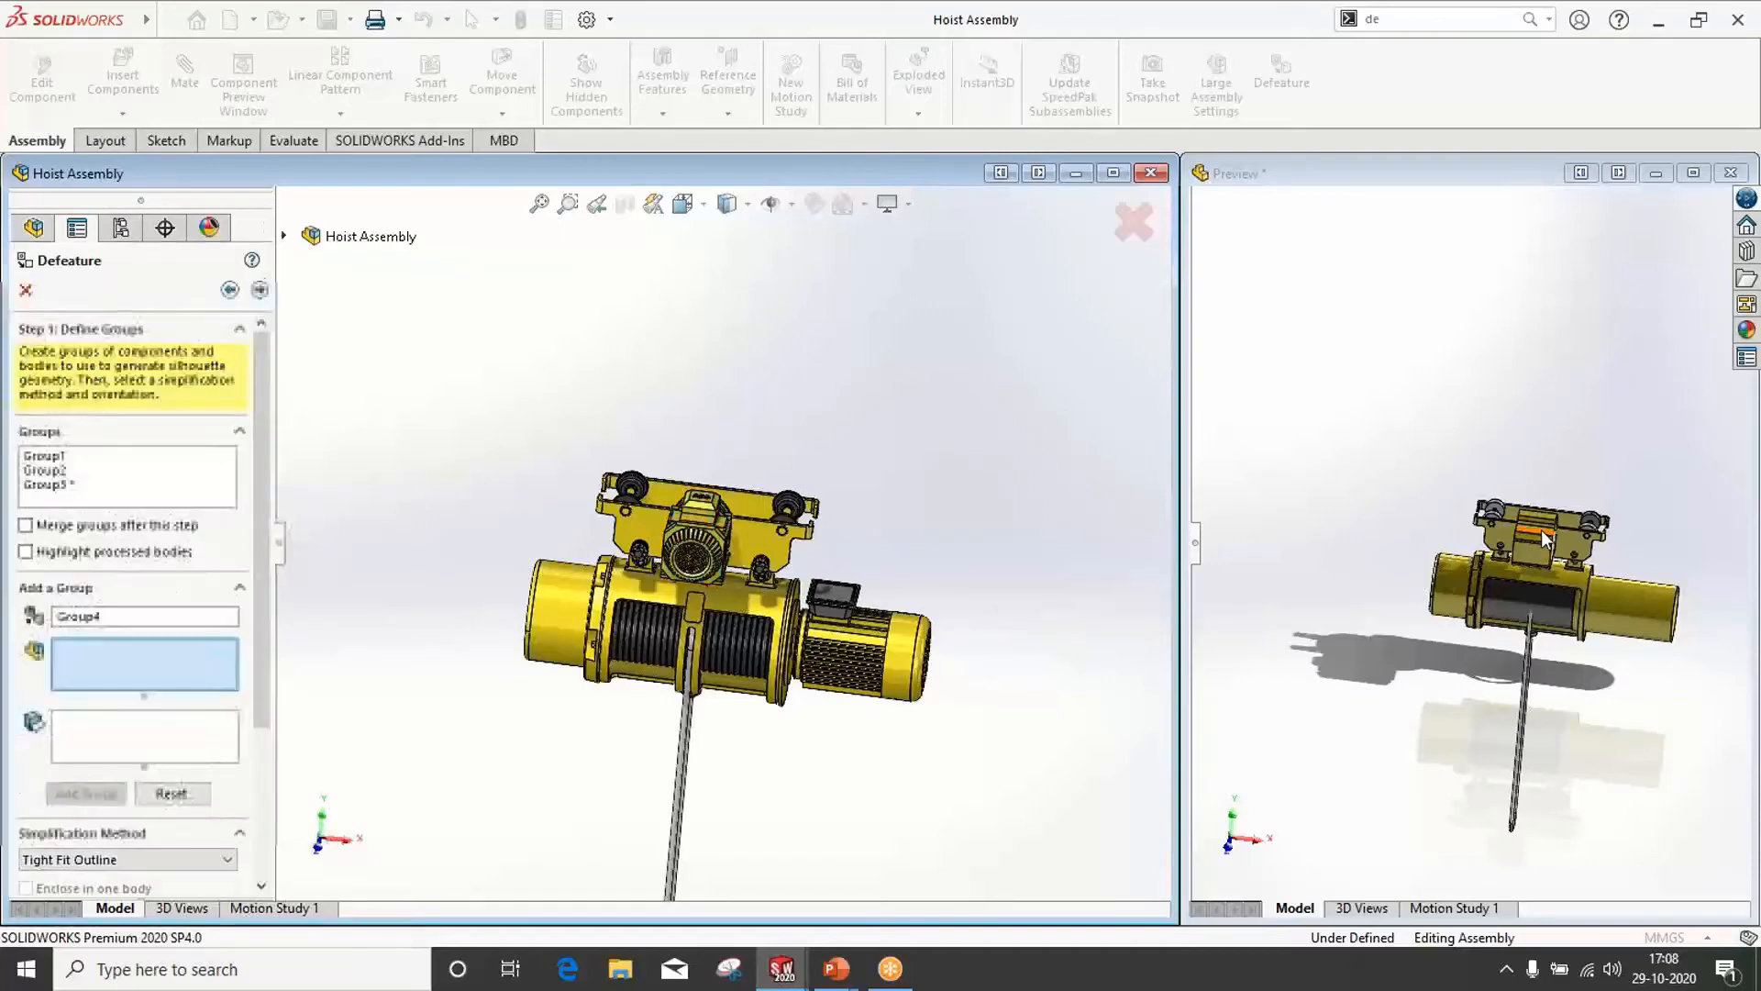
# Complete the Defeature and save the result as the new part Hoist Assembly_defeature on the Desktop
pyautogui.click(260, 290)
pyautogui.scroll(2, 847, 624)
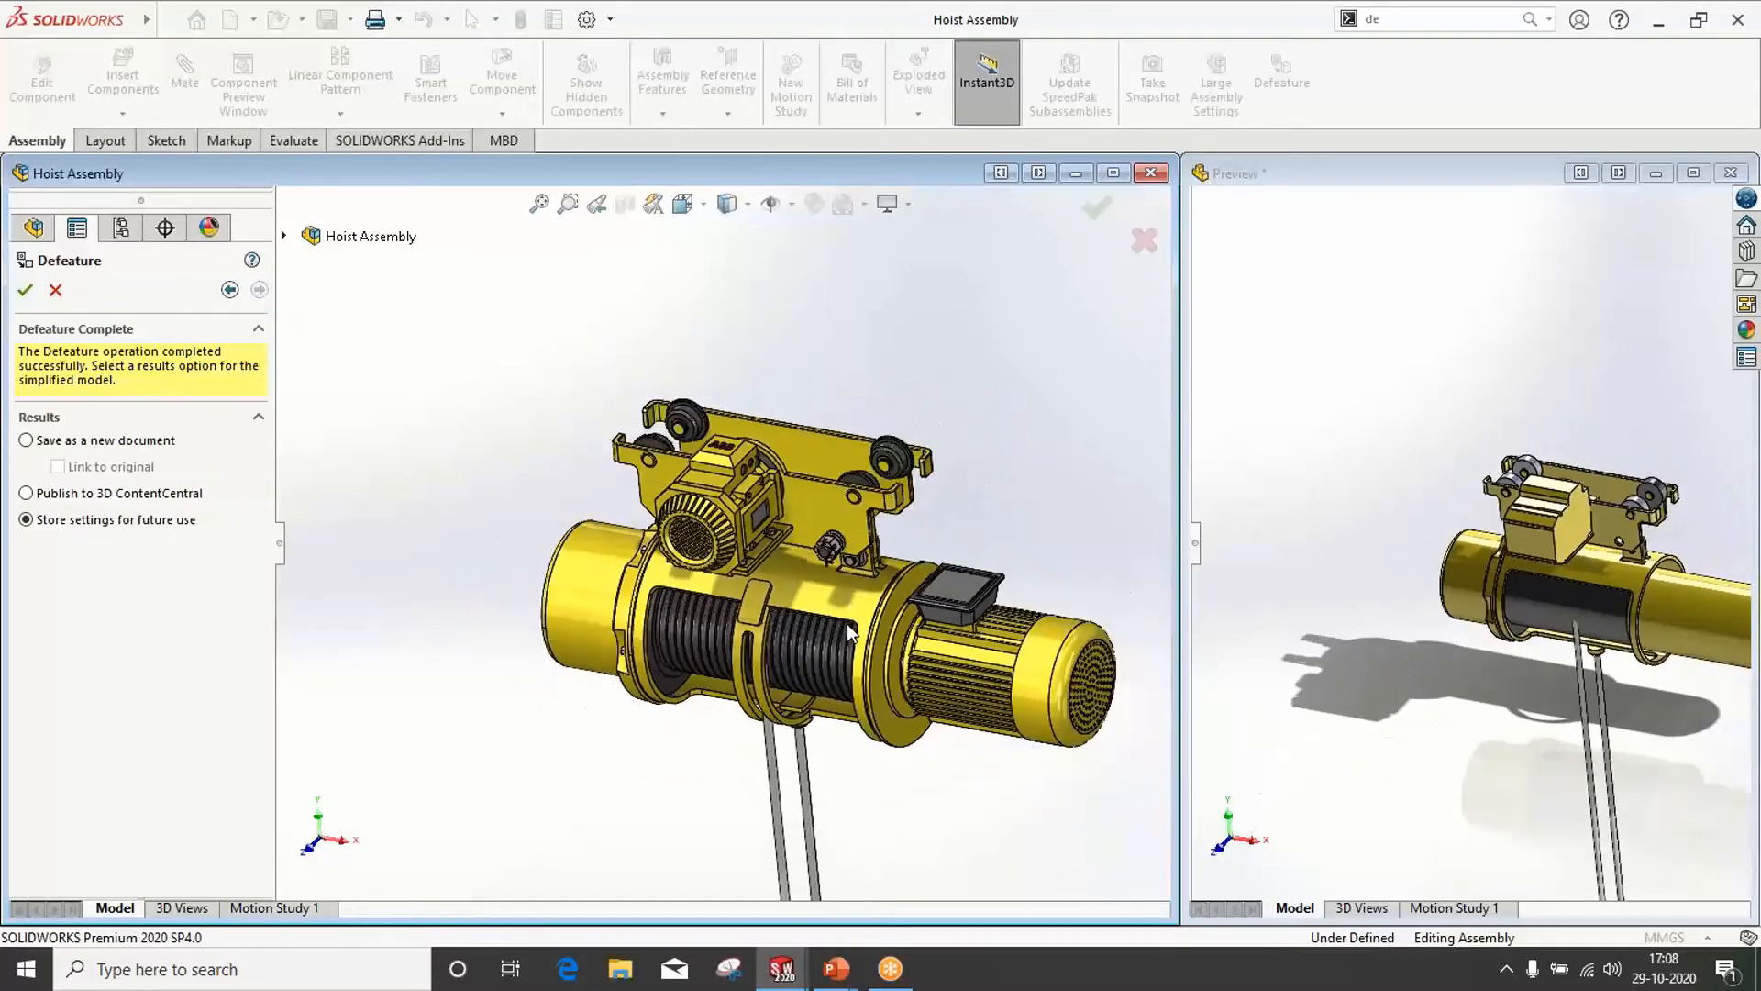
pyautogui.scroll(-2, 847, 624)
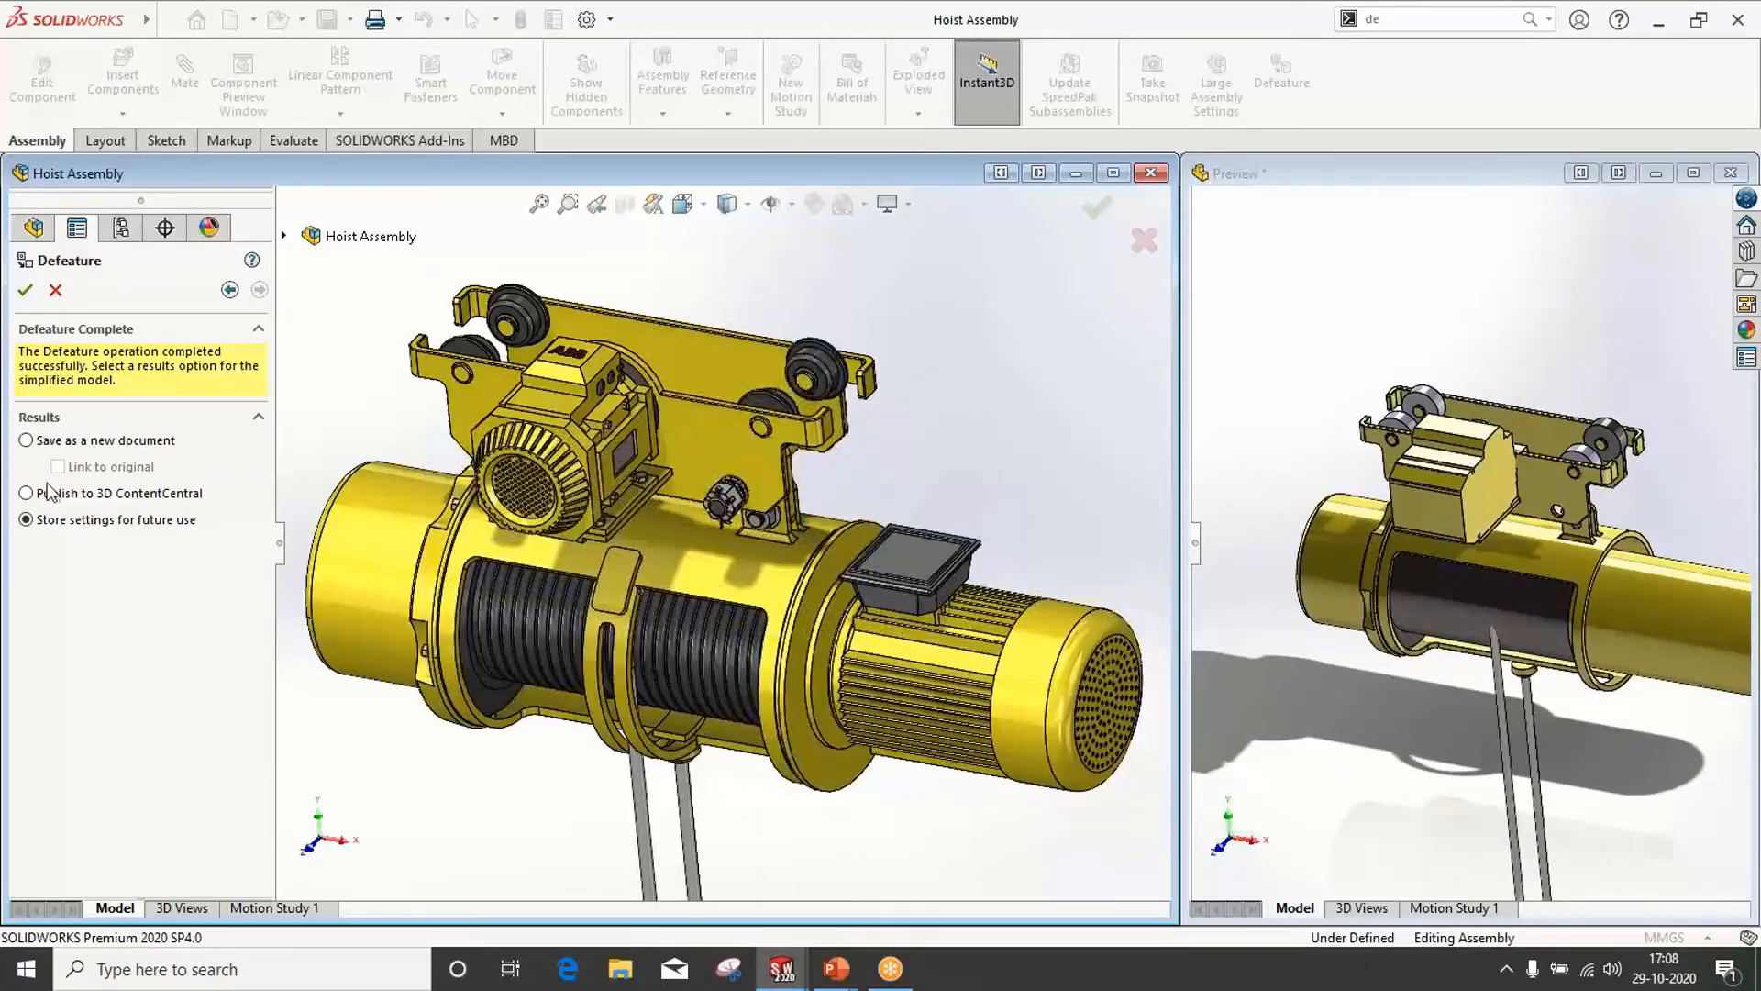
pyautogui.click(26, 441)
pyautogui.click(26, 290)
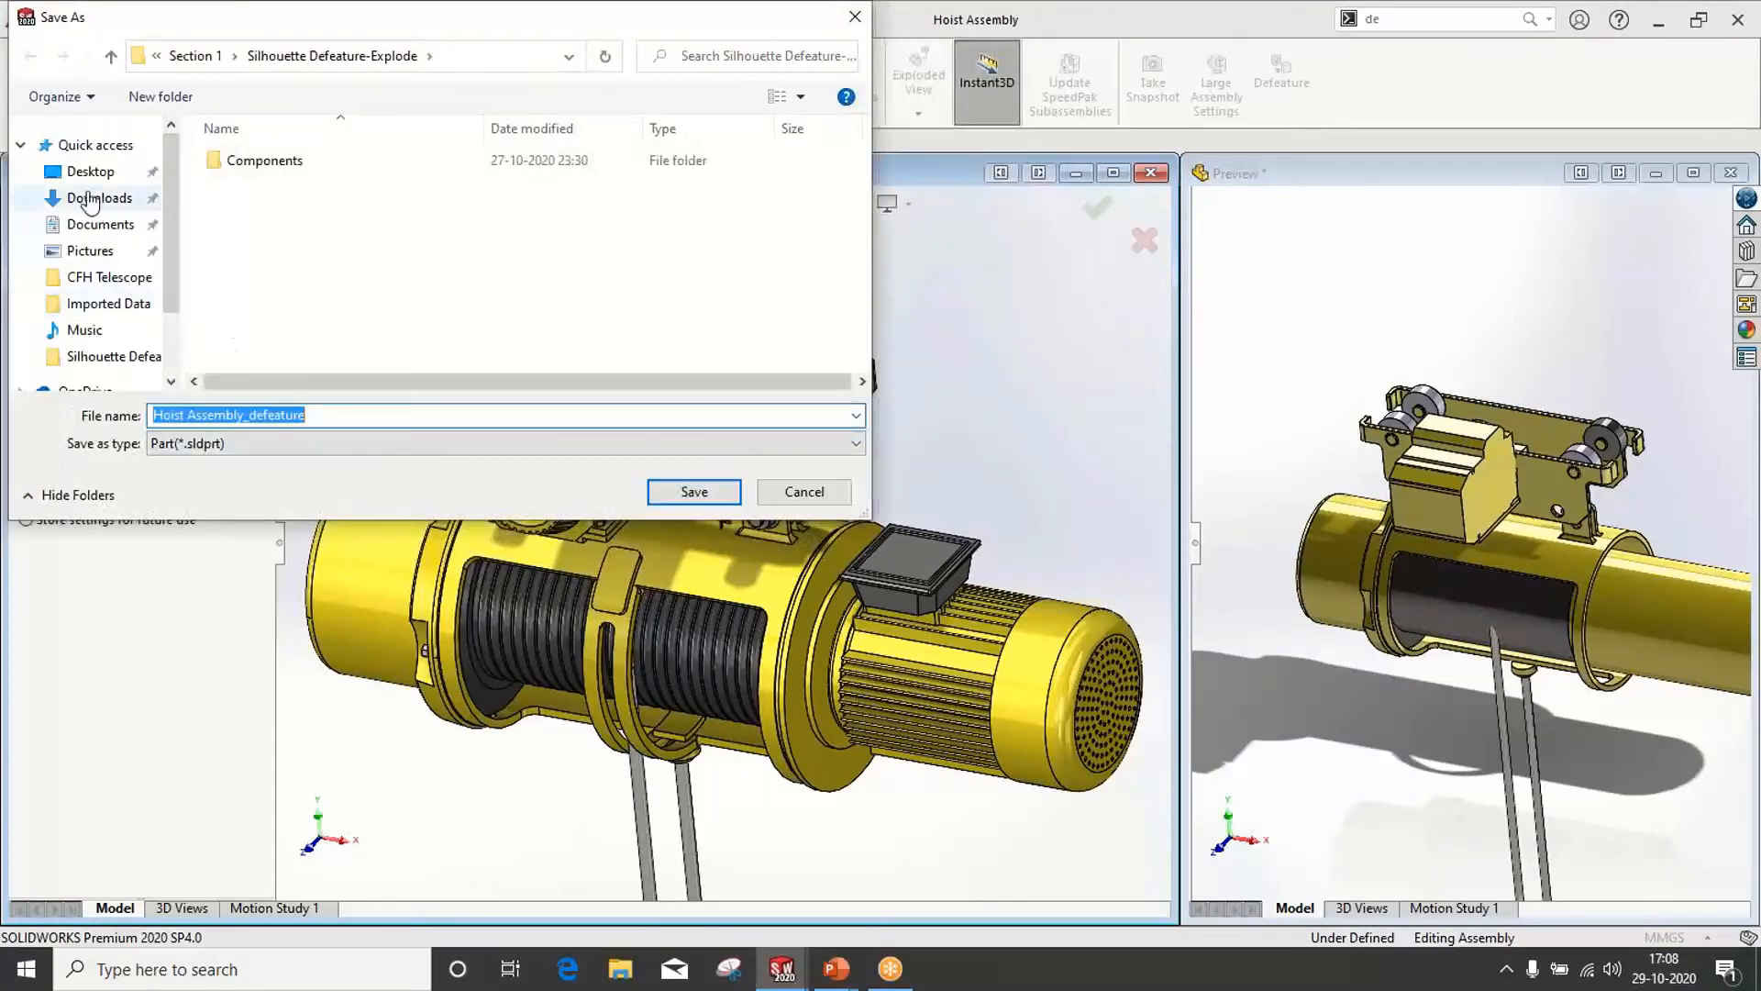
pyautogui.click(90, 172)
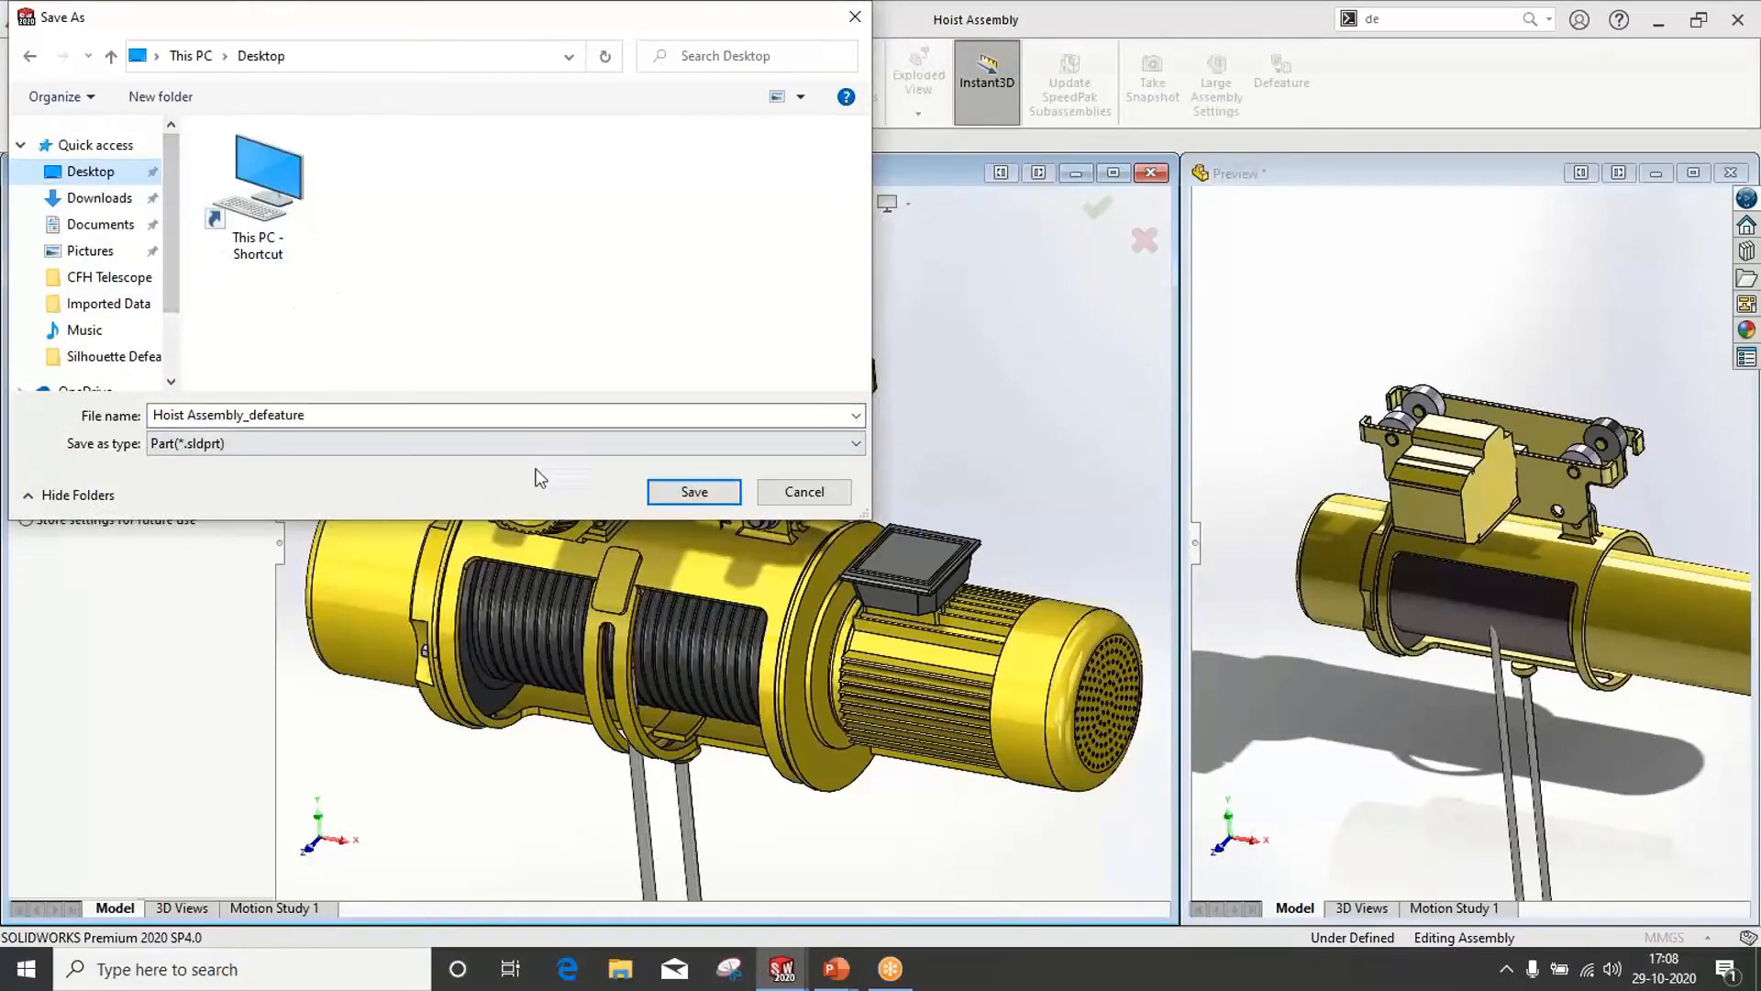
pyautogui.click(695, 492)
# Switch to the Hoist Assembly_defeature part and examine its simplified geometry and the features inside Group1
pyautogui.click(167, 20)
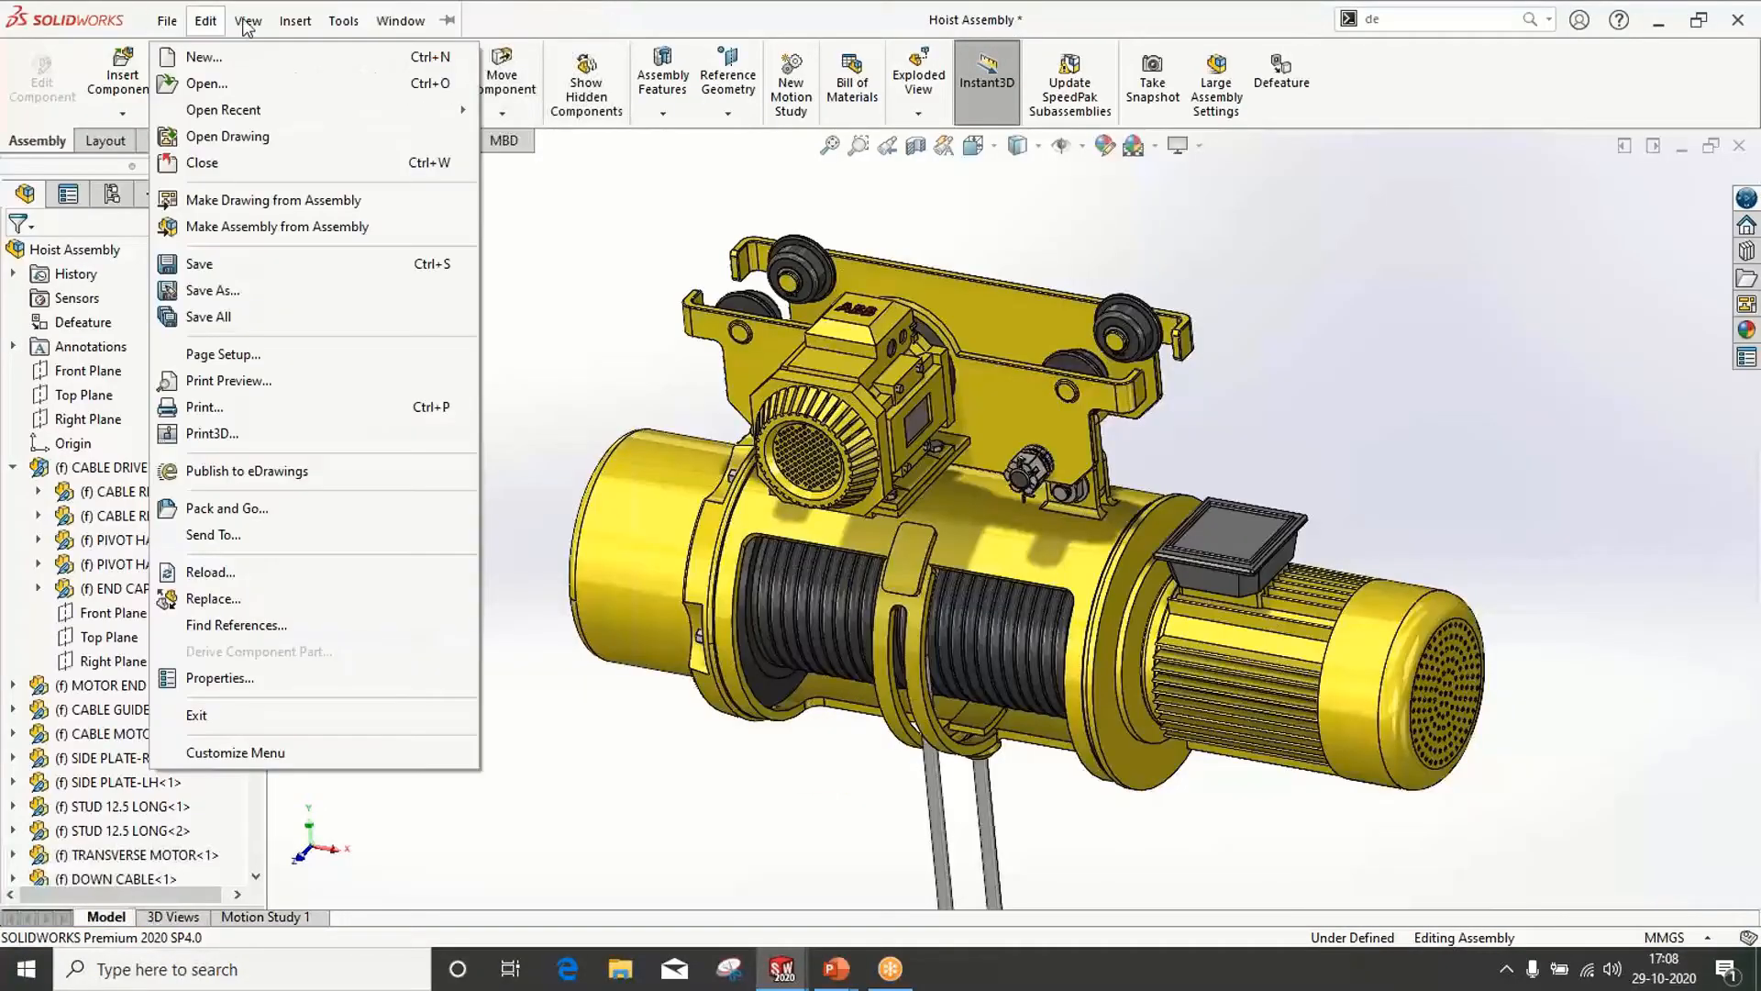
pyautogui.moveTo(400, 20)
pyautogui.click(476, 279)
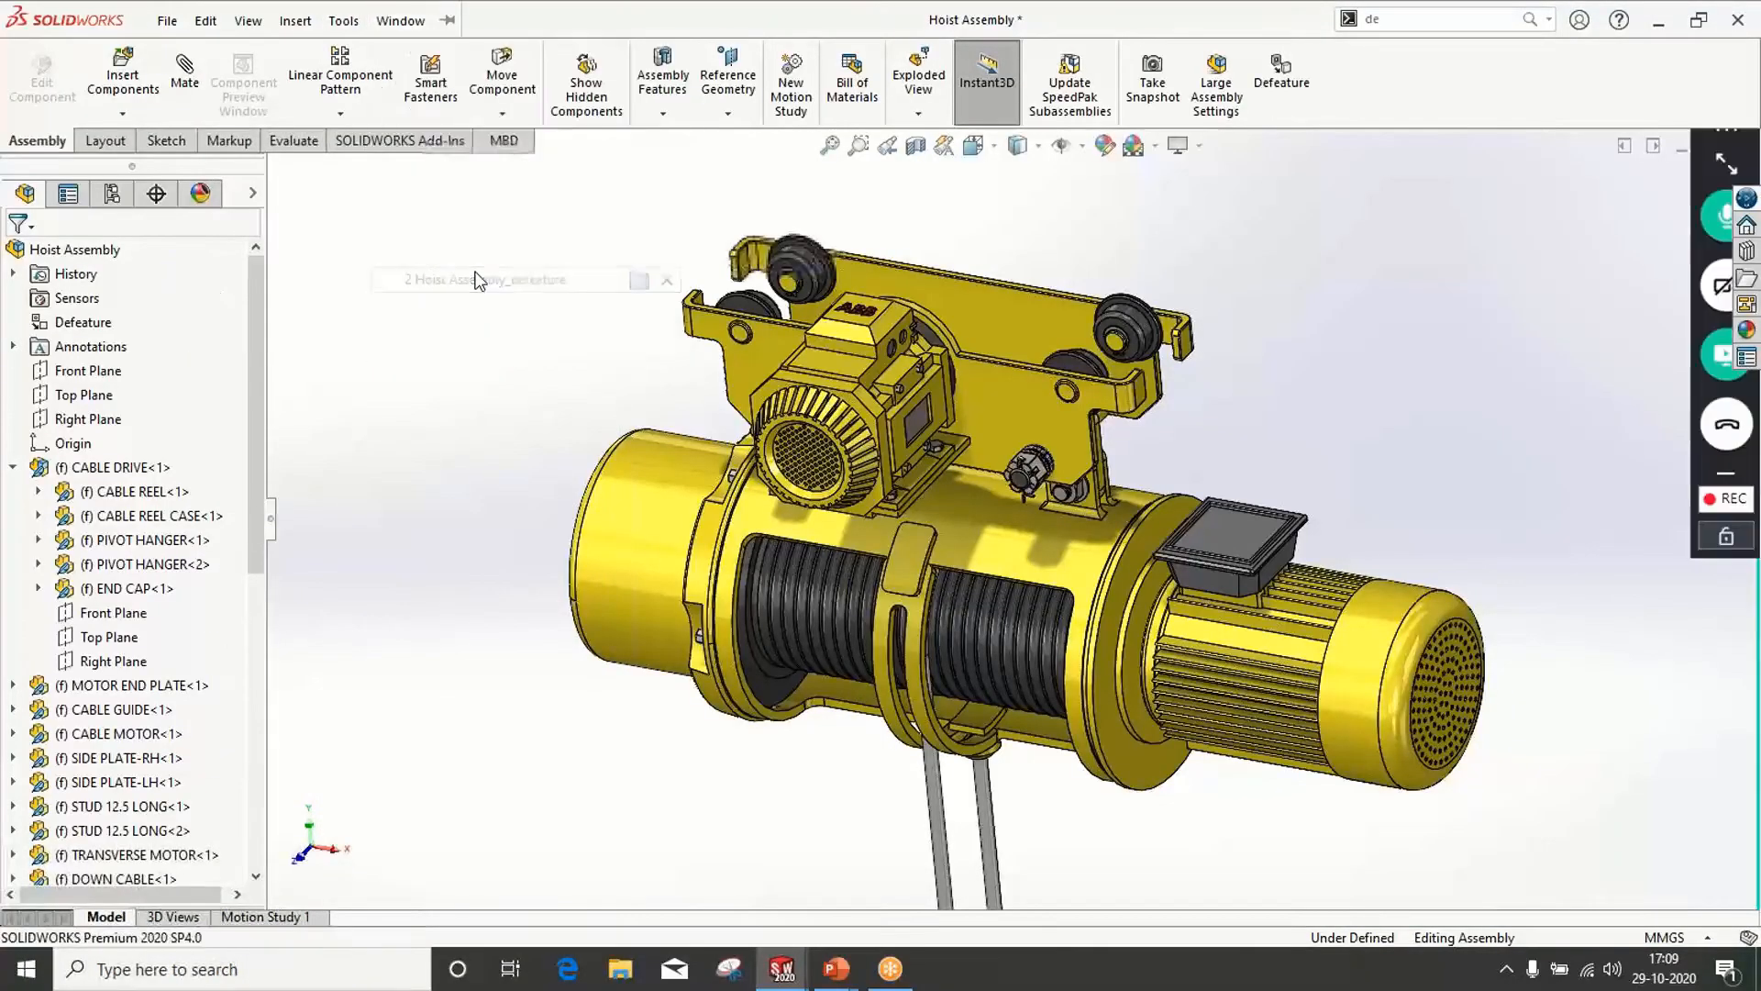
pyautogui.scroll(4, 929, 555)
pyautogui.scroll(-3, 946, 546)
pyautogui.scroll(5, 948, 551)
pyautogui.moveTo(1046, 543)
pyautogui.mouseDown(button='middle')
pyautogui.moveTo(1071, 535)
pyautogui.moveTo(1041, 517)
pyautogui.mouseUp(button='middle')
pyautogui.scroll(-3, 1069, 534)
pyautogui.scroll(-3, 1040, 518)
pyautogui.scroll(4, 1040, 517)
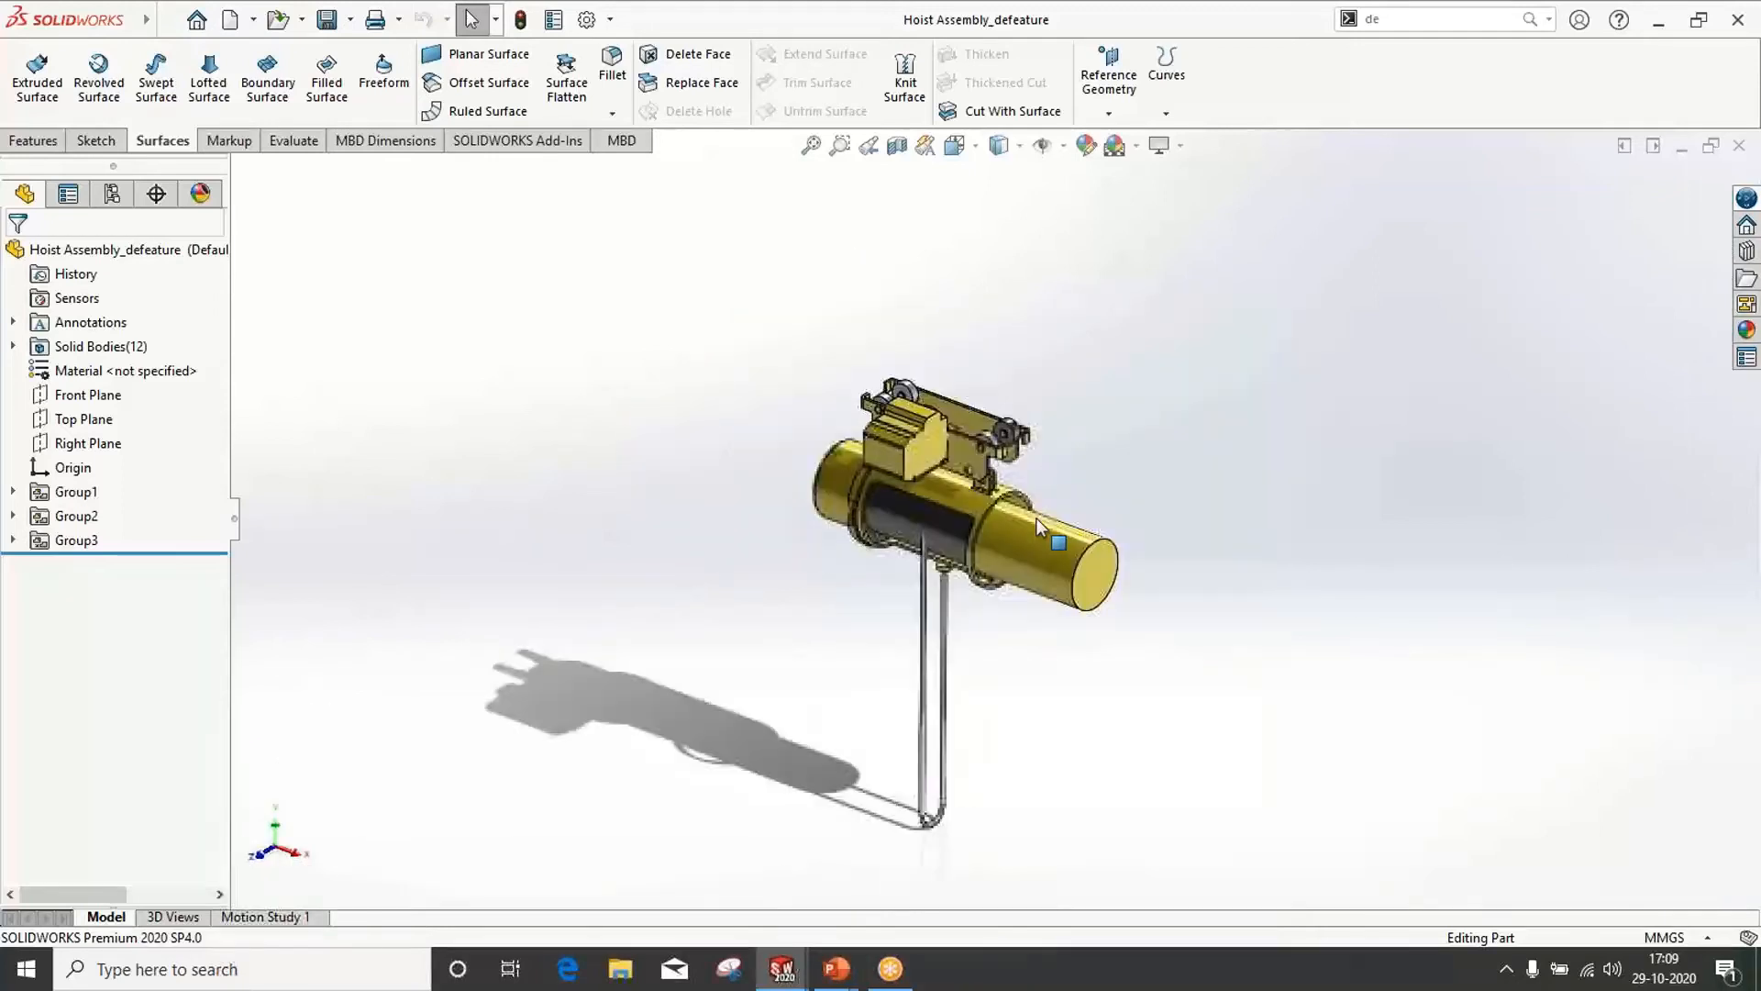
pyautogui.click(13, 493)
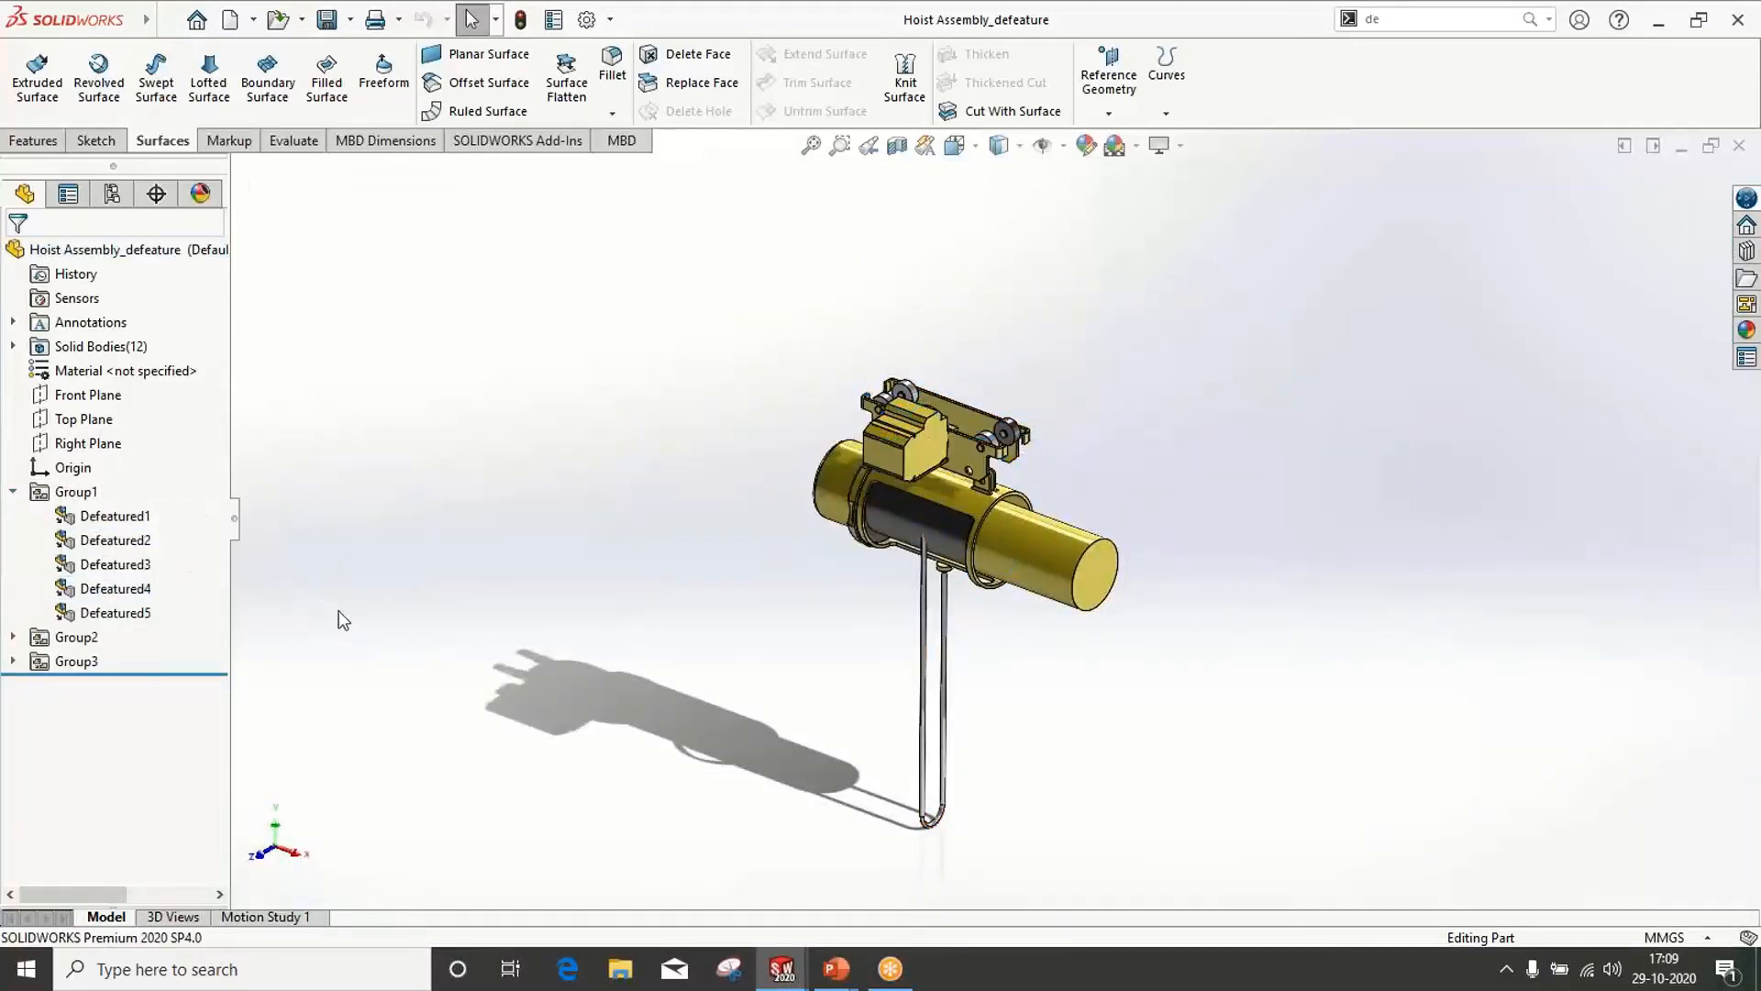
pyautogui.click(12, 494)
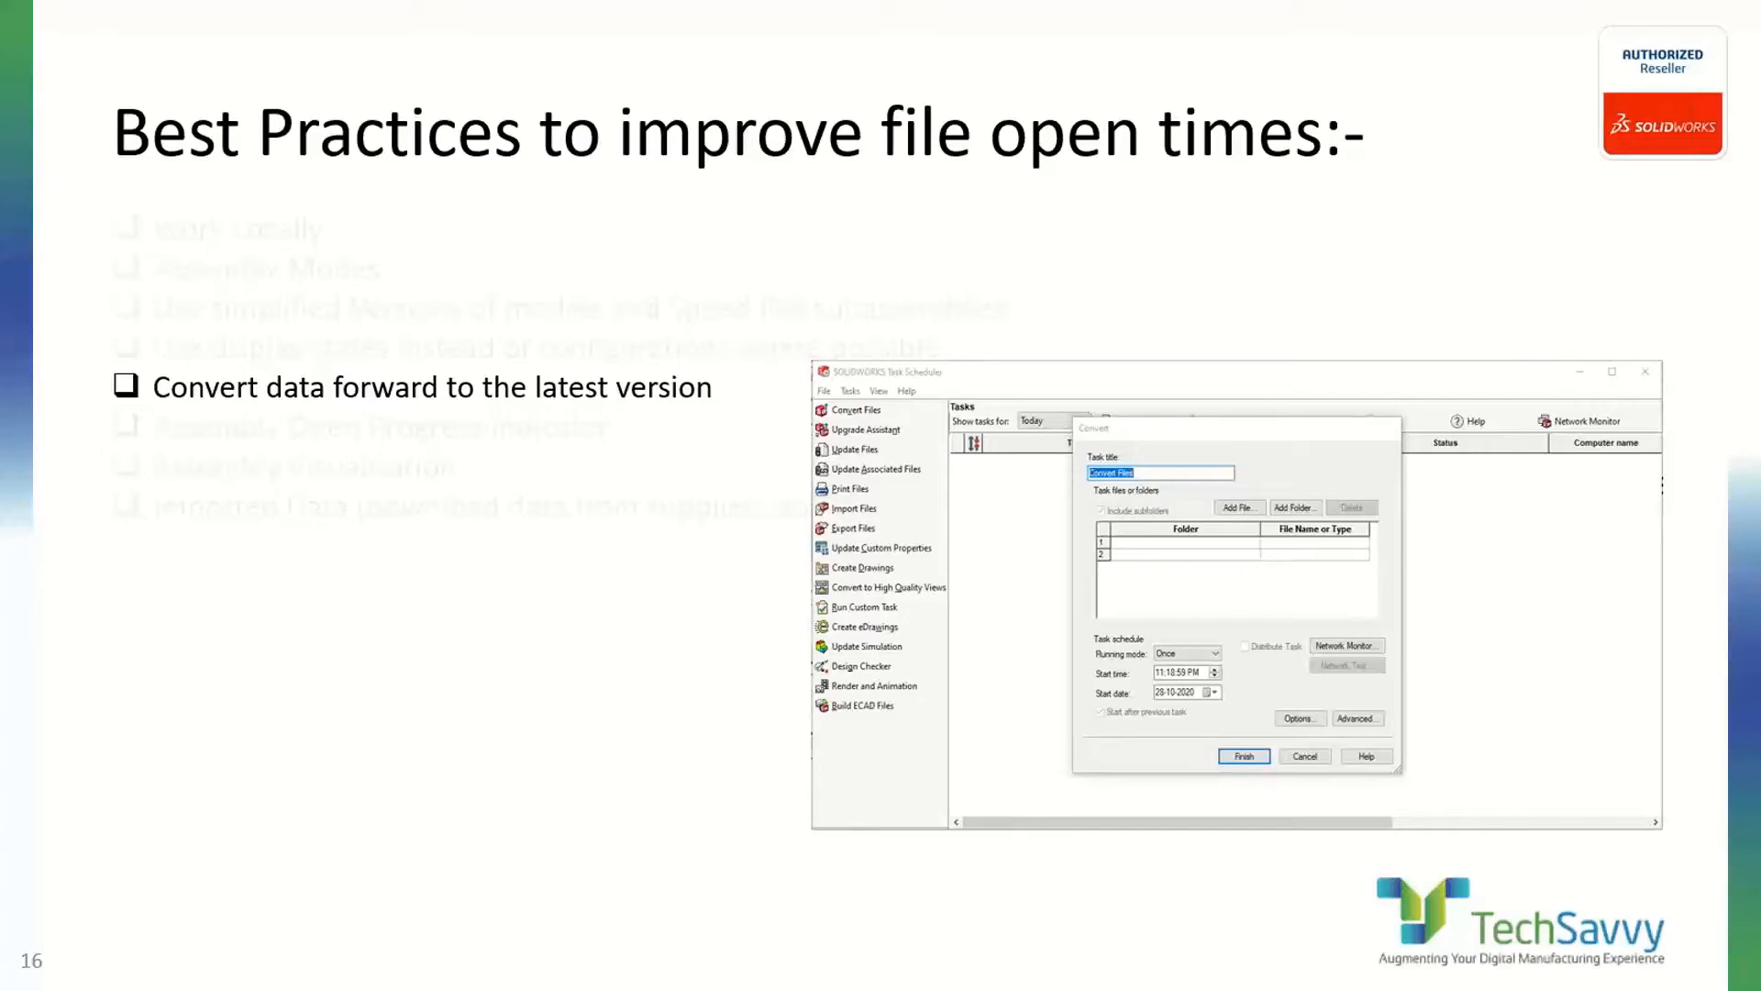
# Launch SOLIDWORKS Task Scheduler 2020 and open a new Convert Files task
pyautogui.press('super')
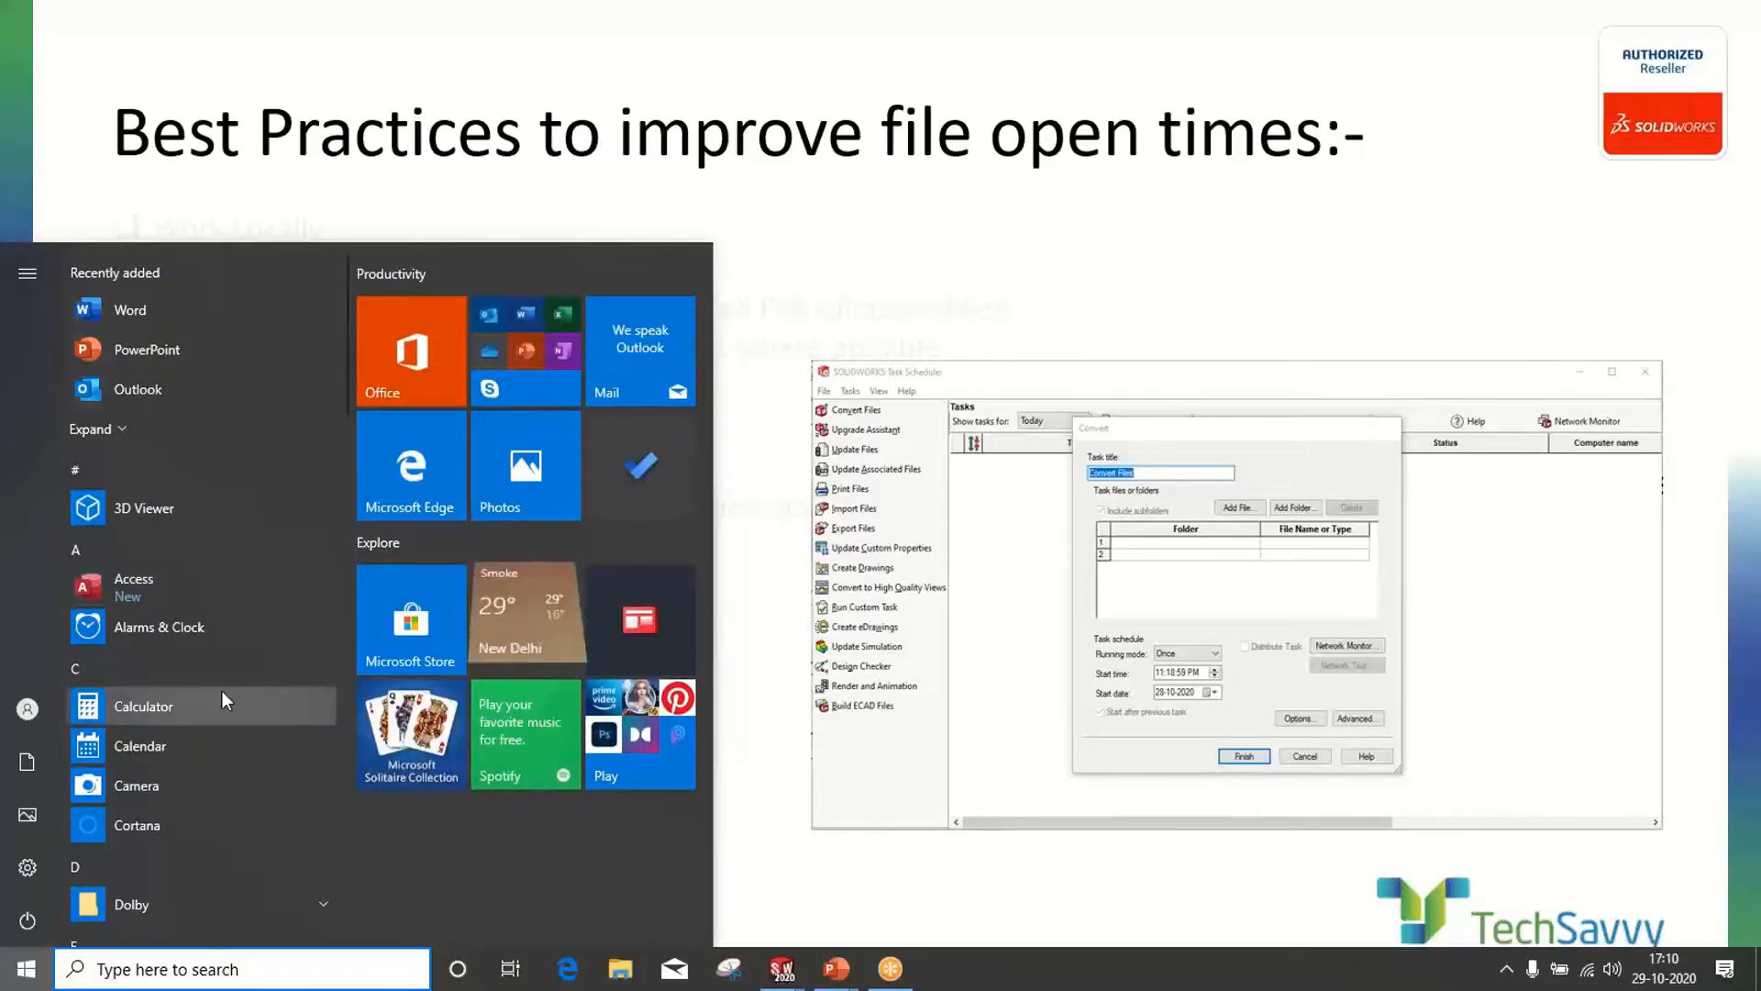
pyautogui.write('task')
pyautogui.press('Down')
pyautogui.press('Down')
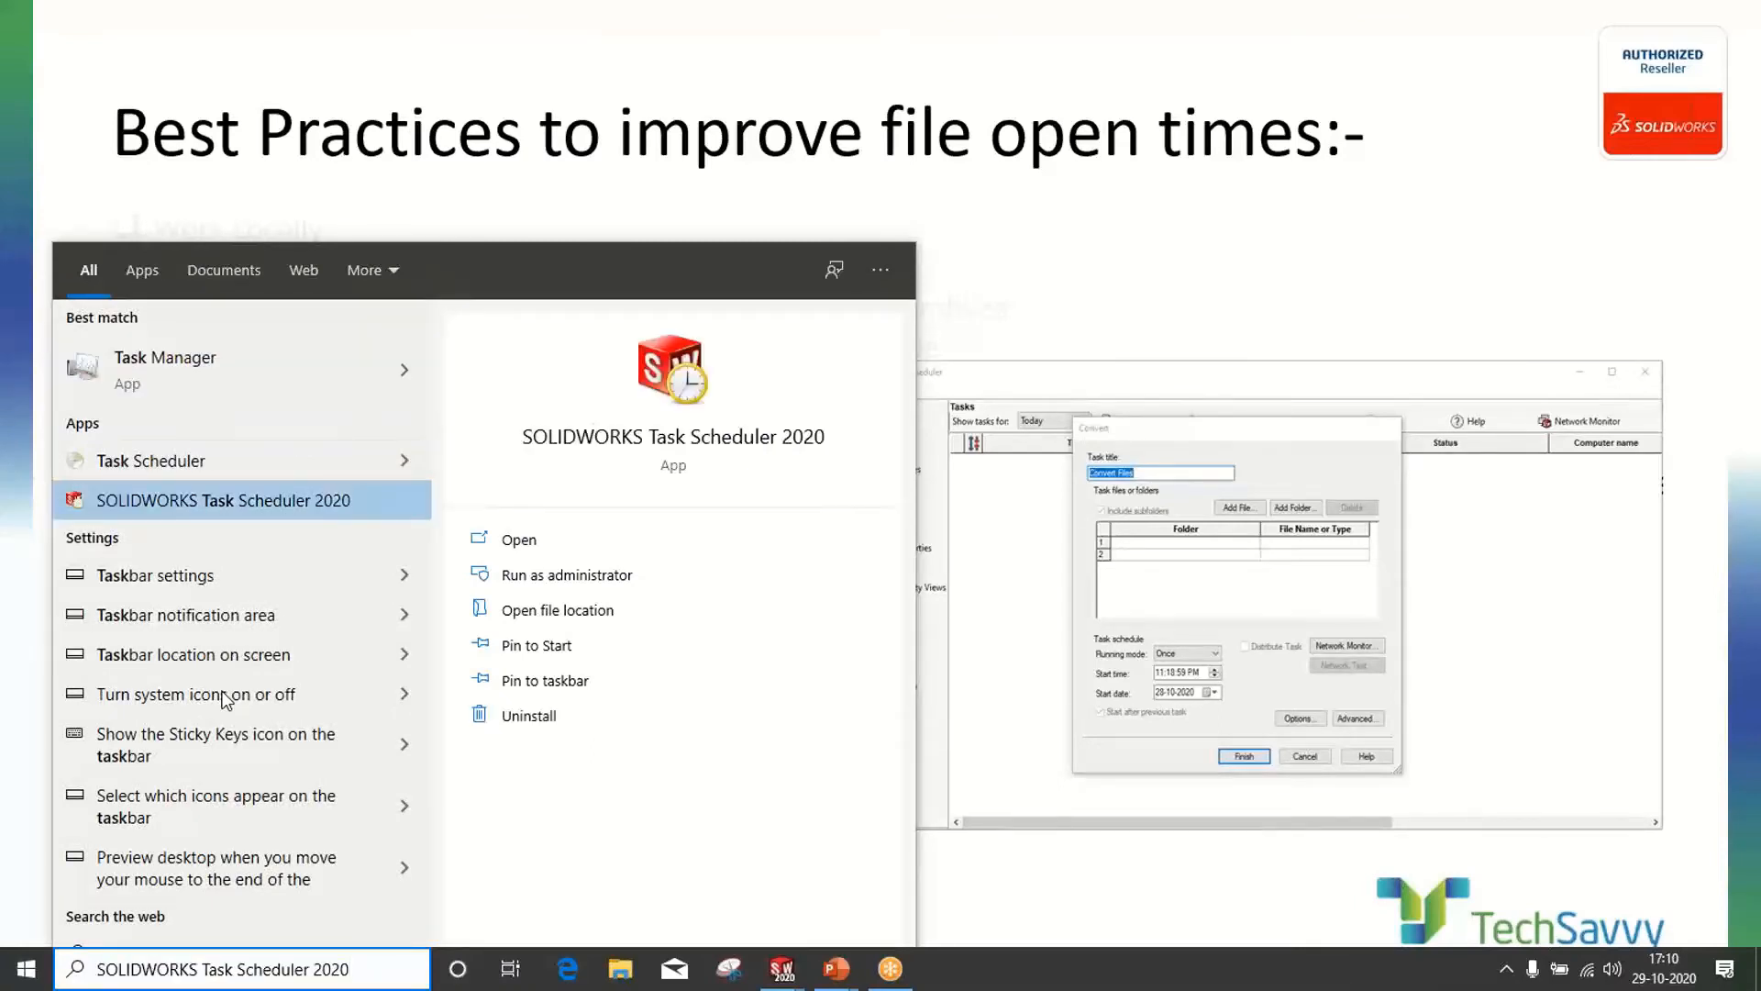
pyautogui.press('Return')
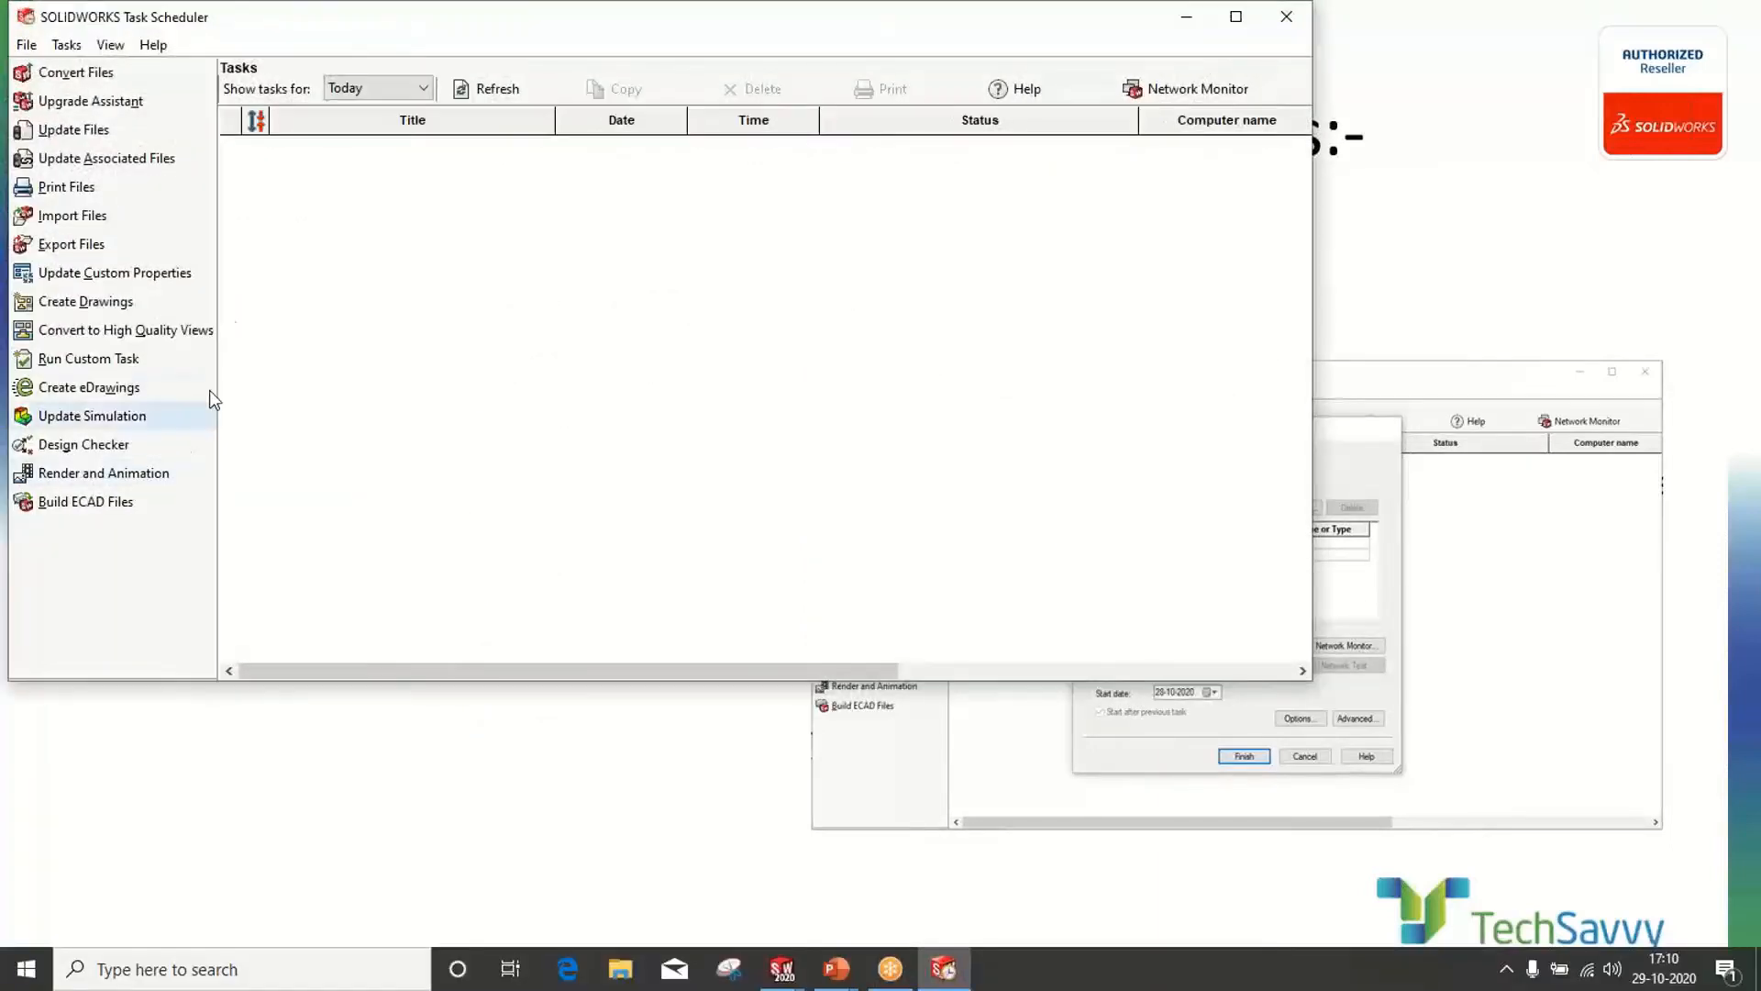
pyautogui.click(68, 79)
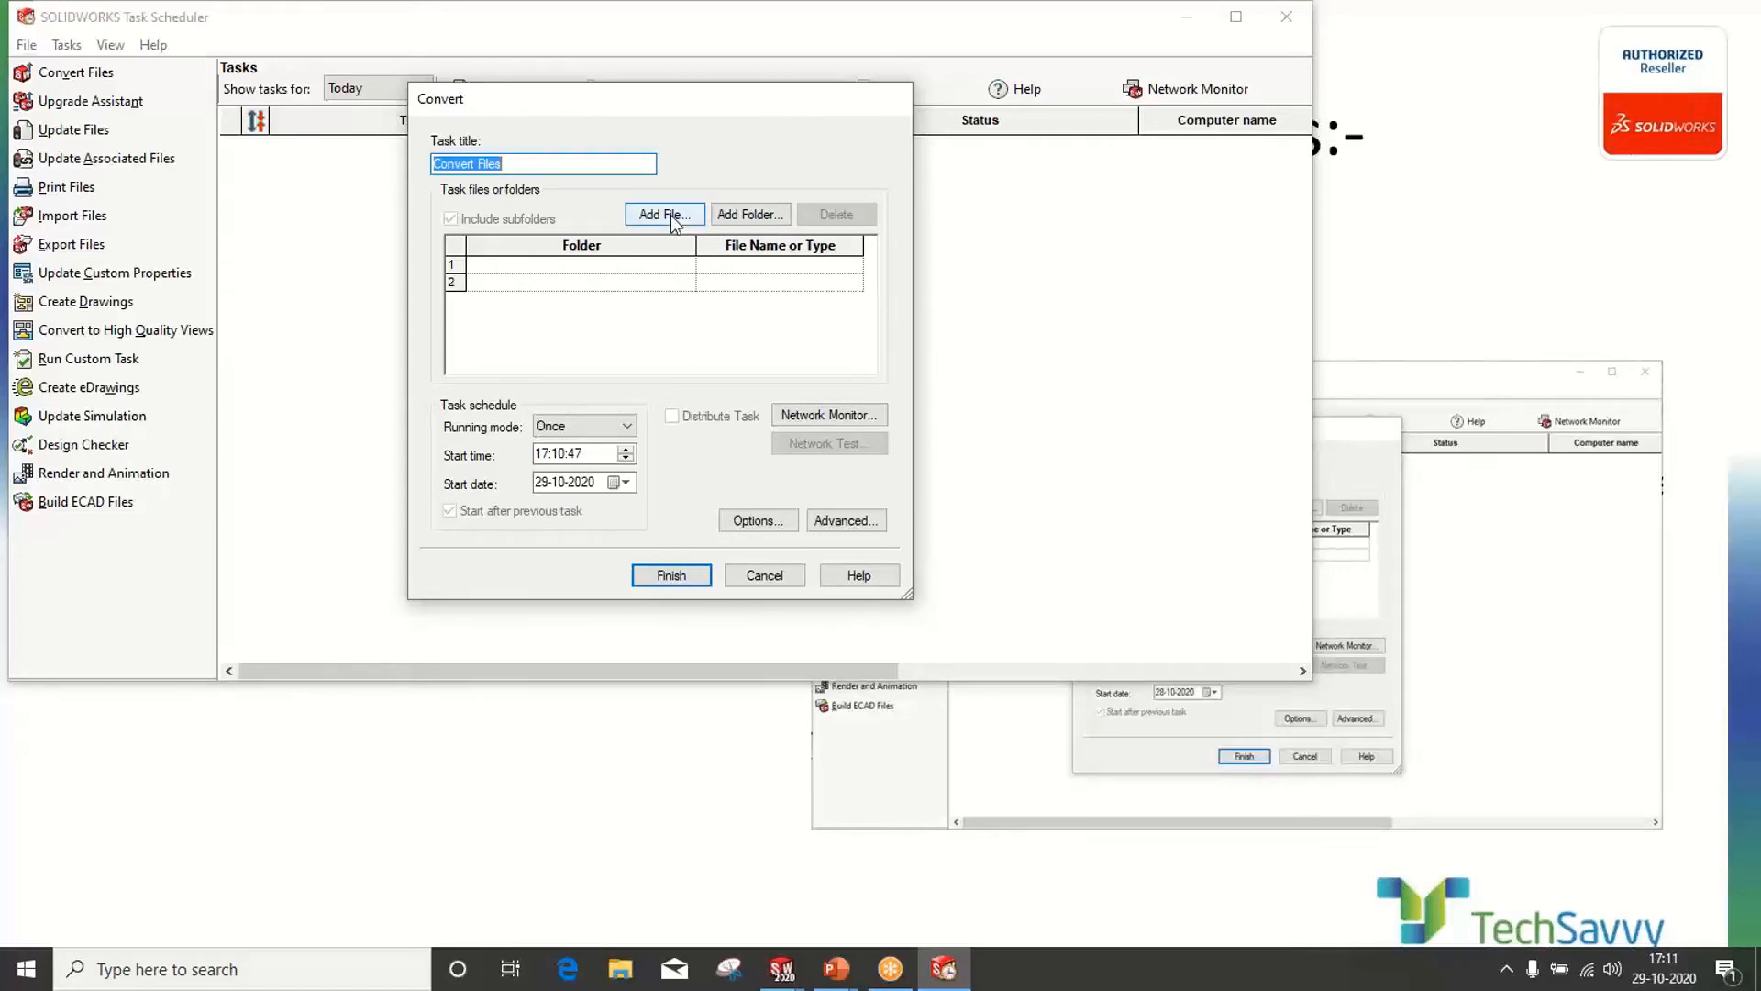
# View the file selection and schedule settings of the Convert Files task, and close Task Scheduler without scheduling it
pyautogui.click(675, 219)
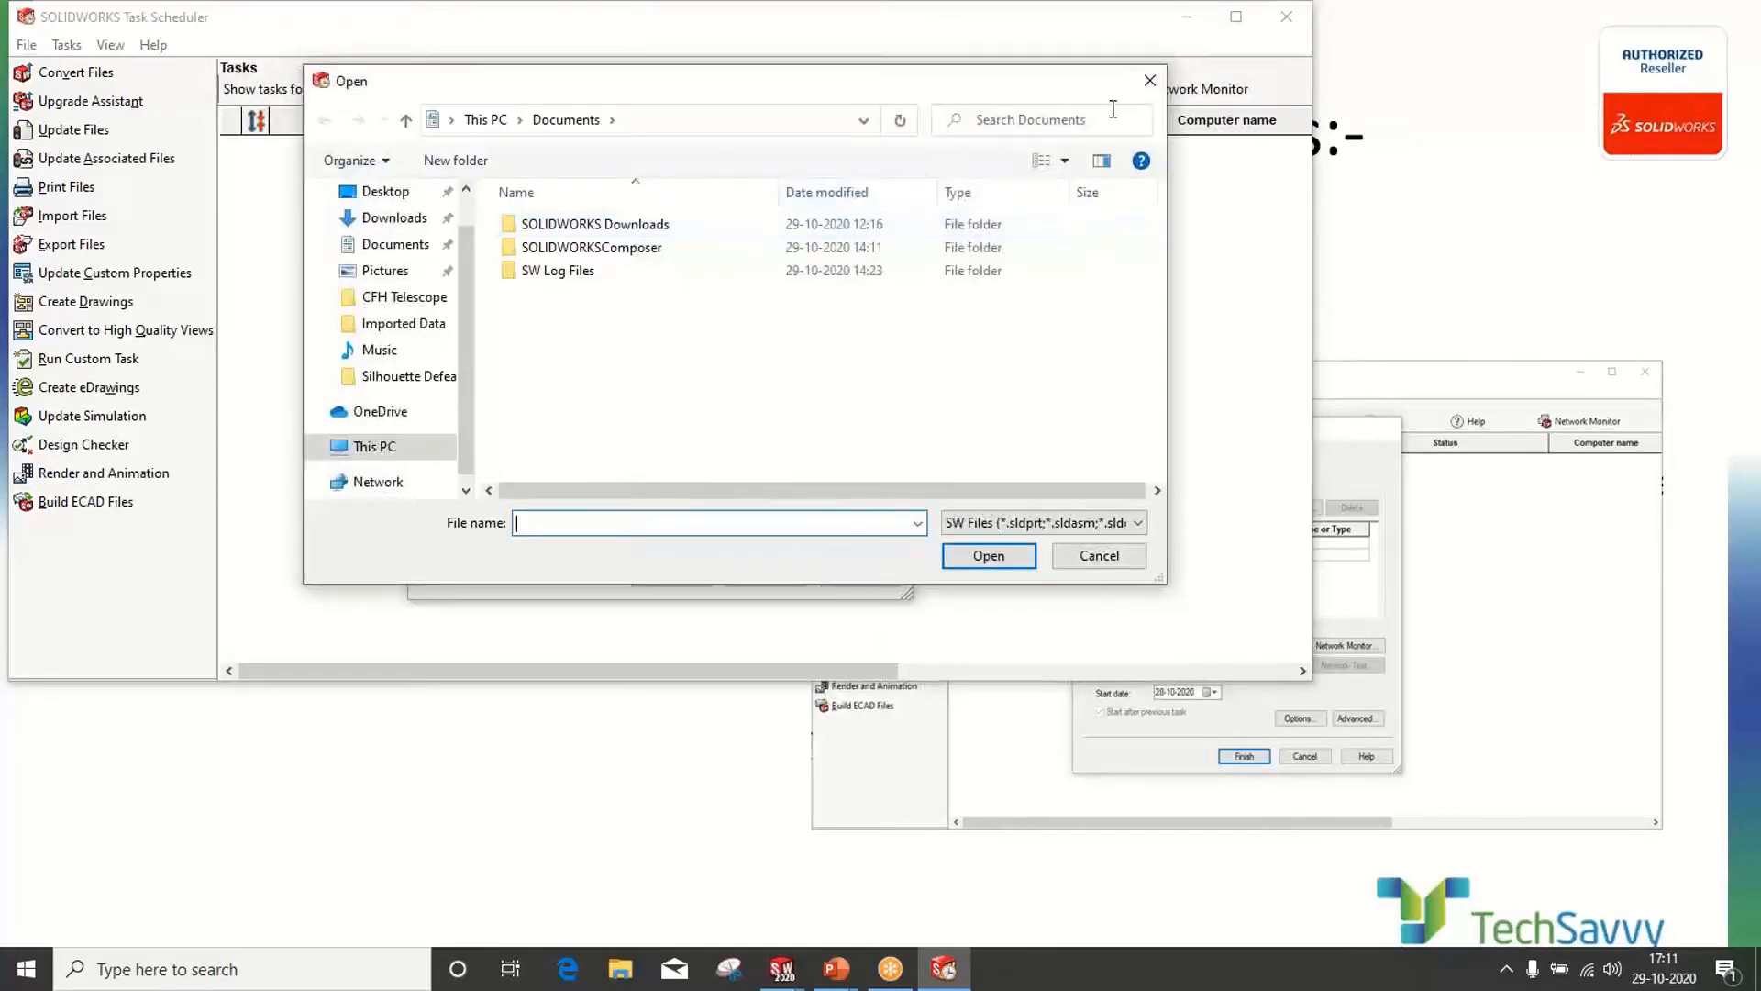
pyautogui.click(1148, 83)
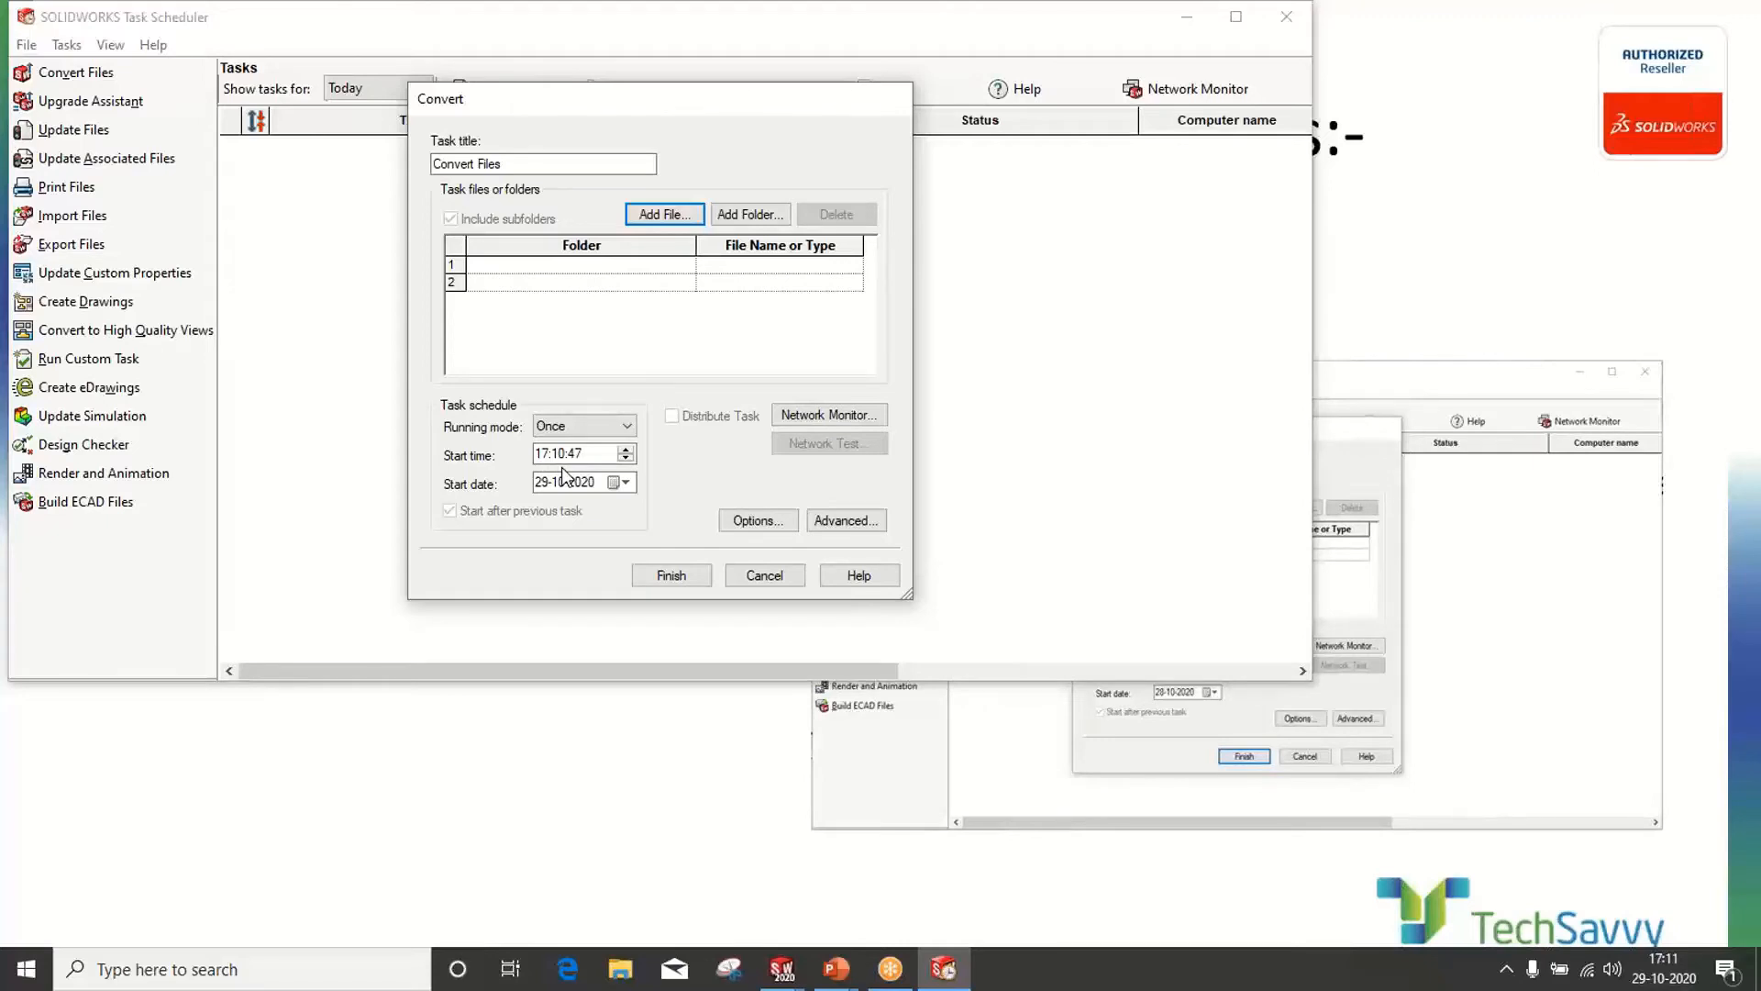
pyautogui.click(765, 576)
pyautogui.click(1287, 19)
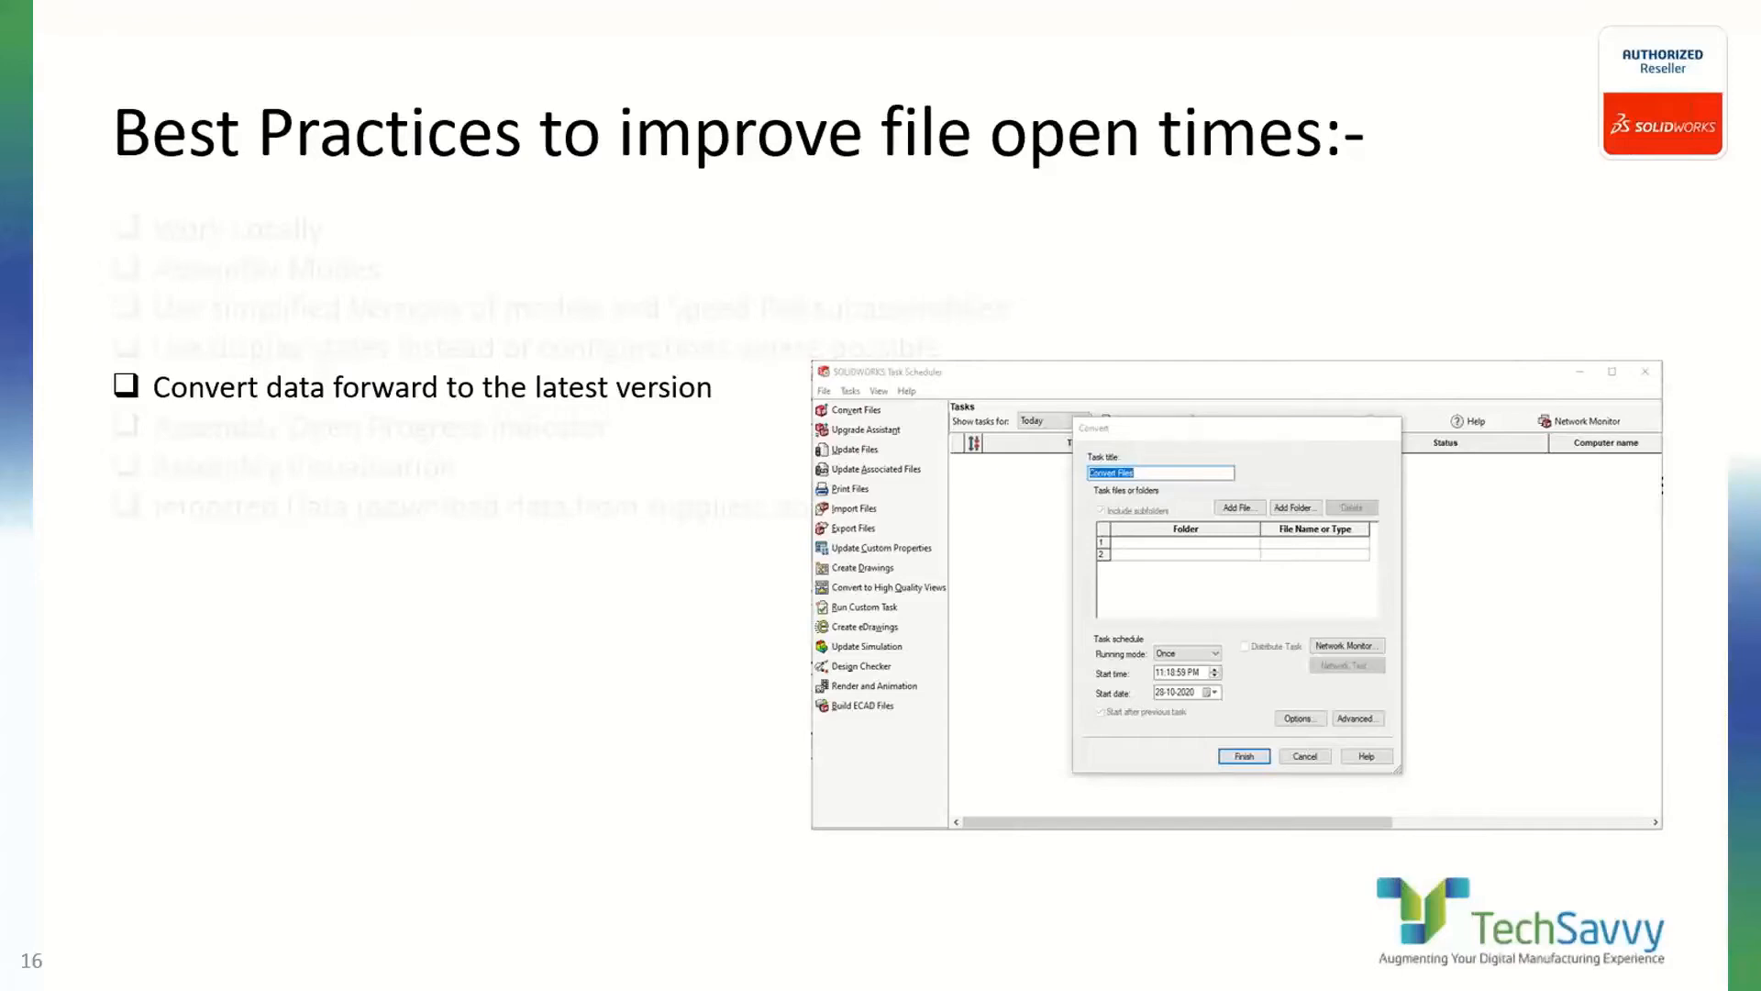
pyautogui.press('Right')
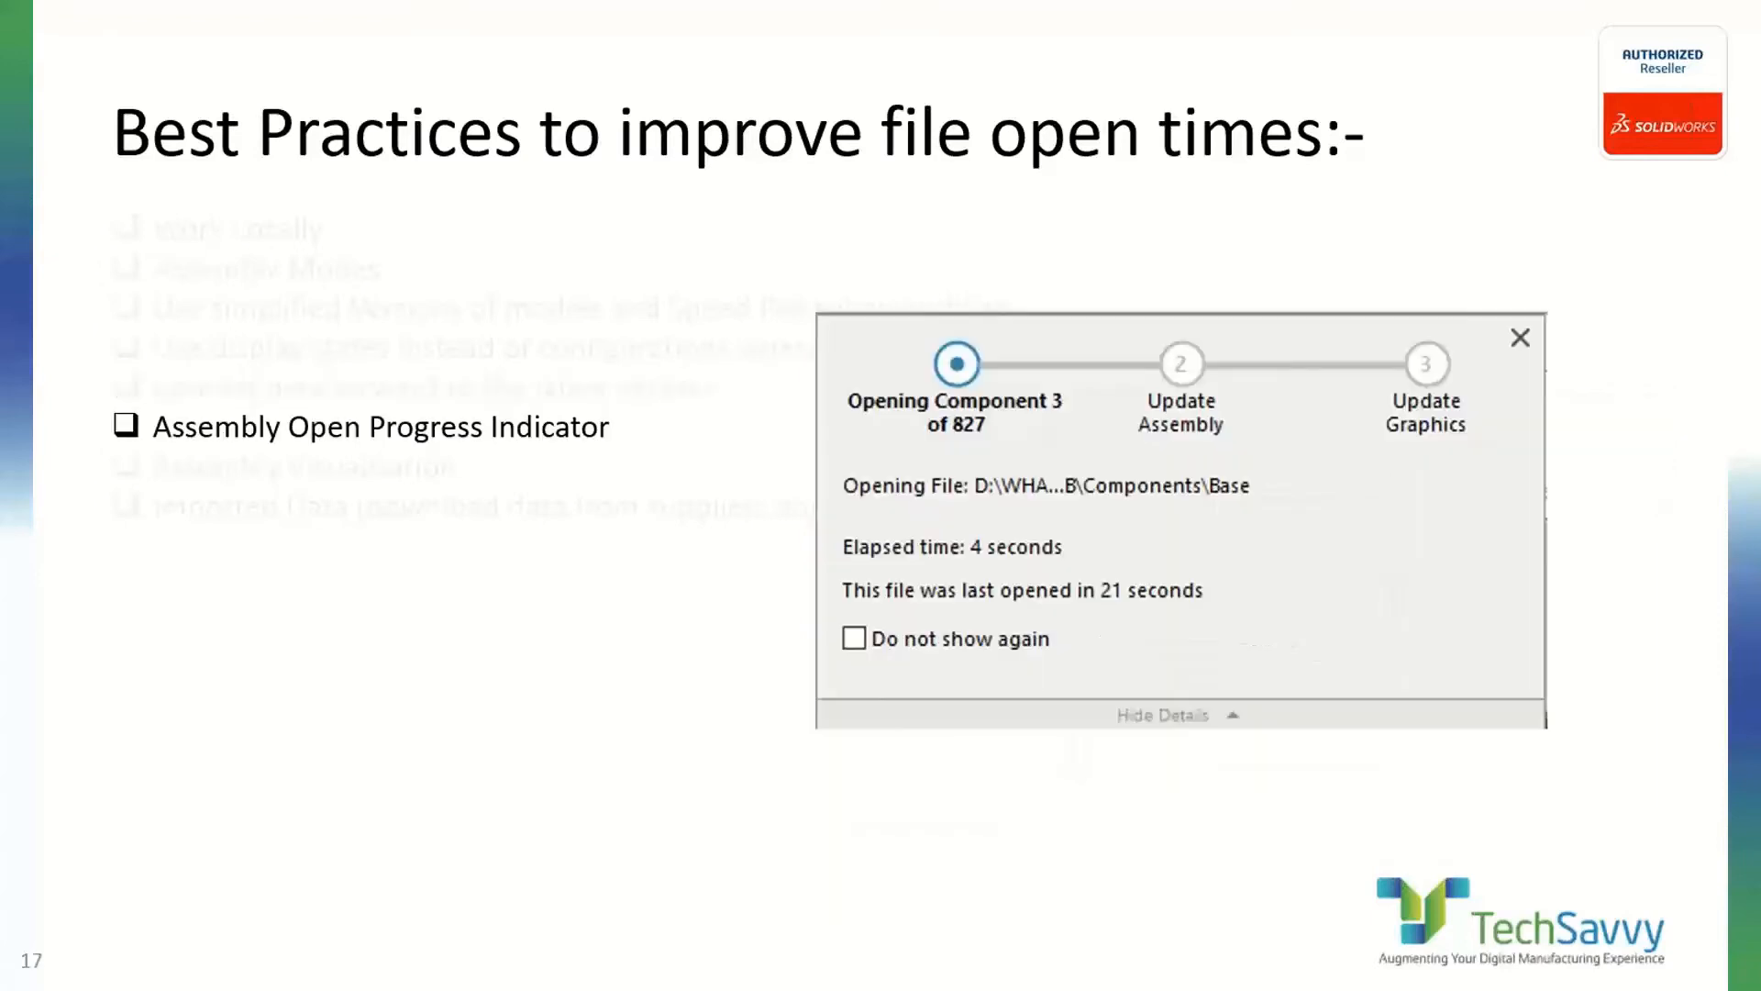
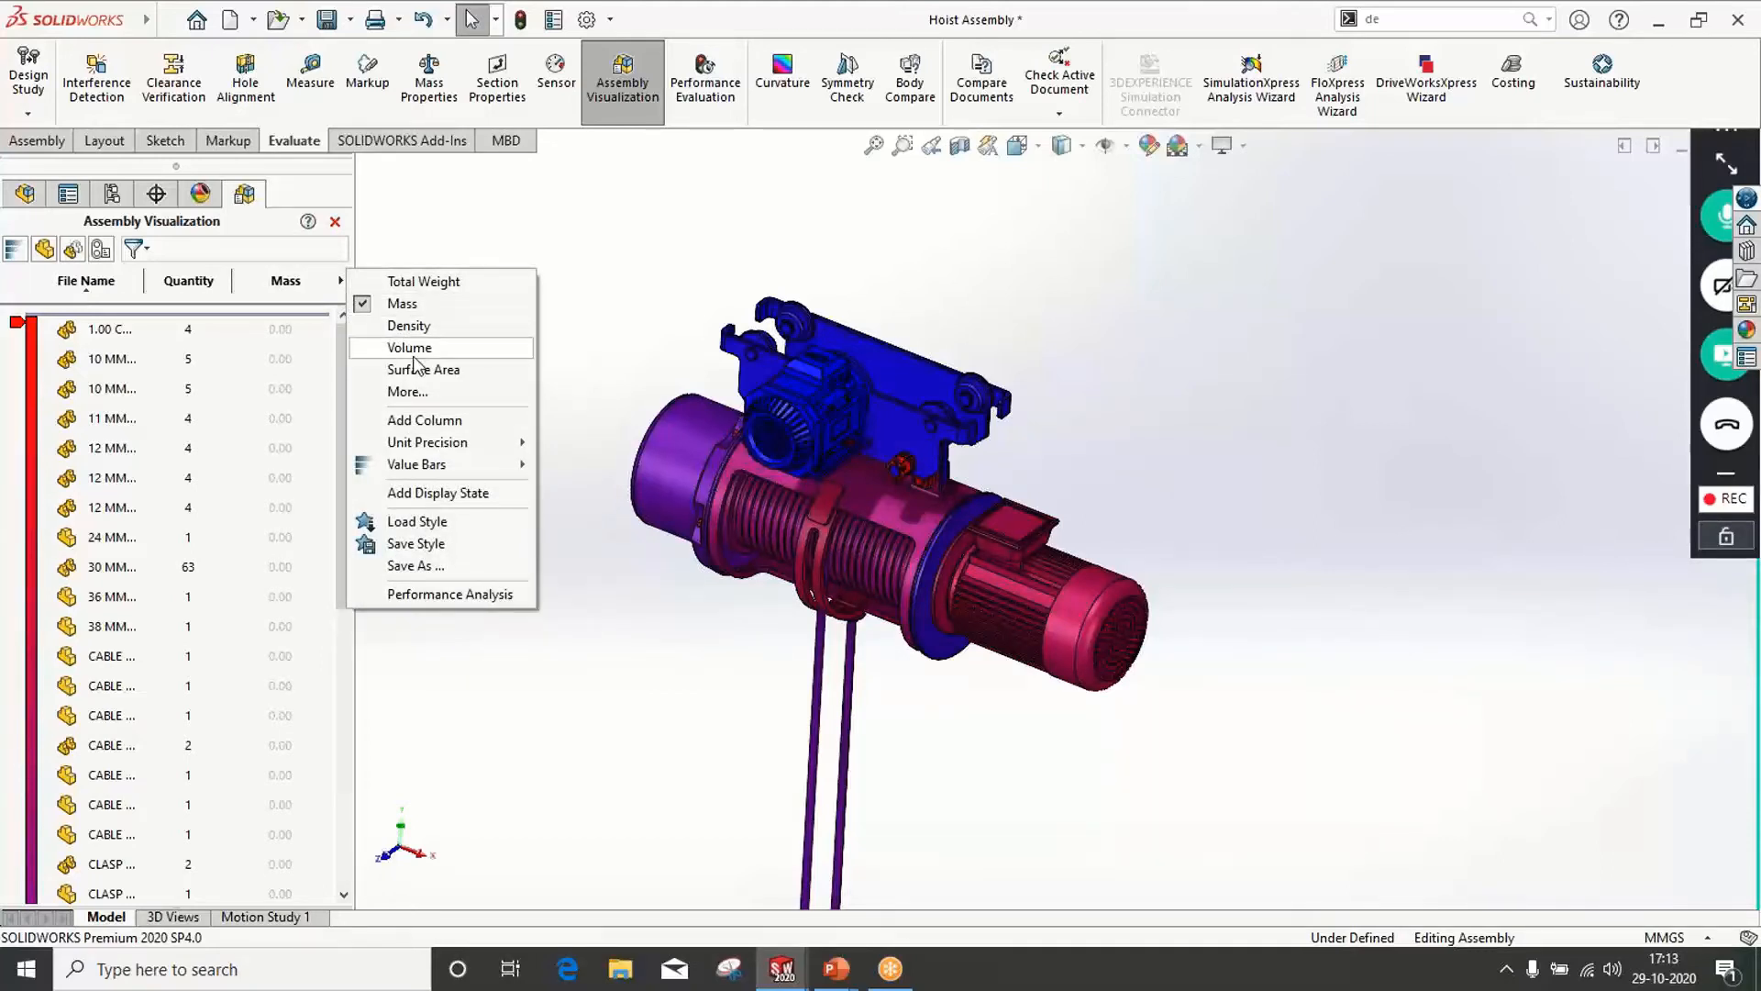
# Replace the Mass column in Assembly Visualization with a custom SW-Open Time column that uses a formula
pyautogui.click(425, 394)
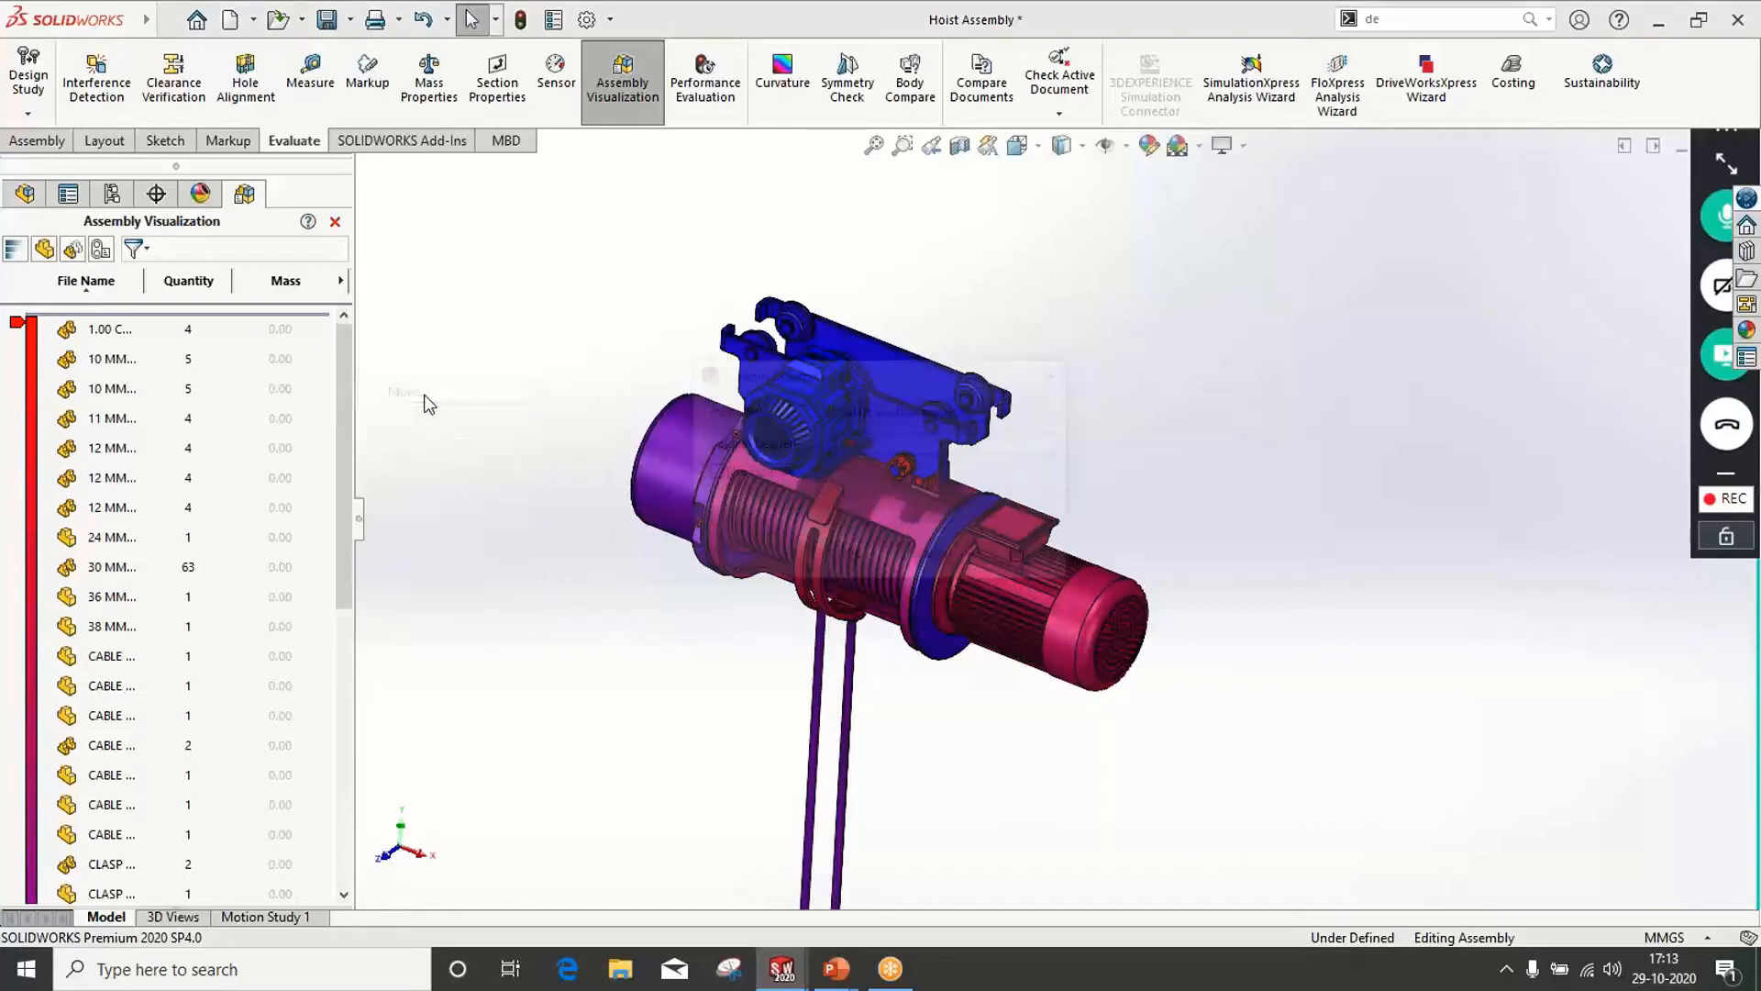
pyautogui.click(878, 413)
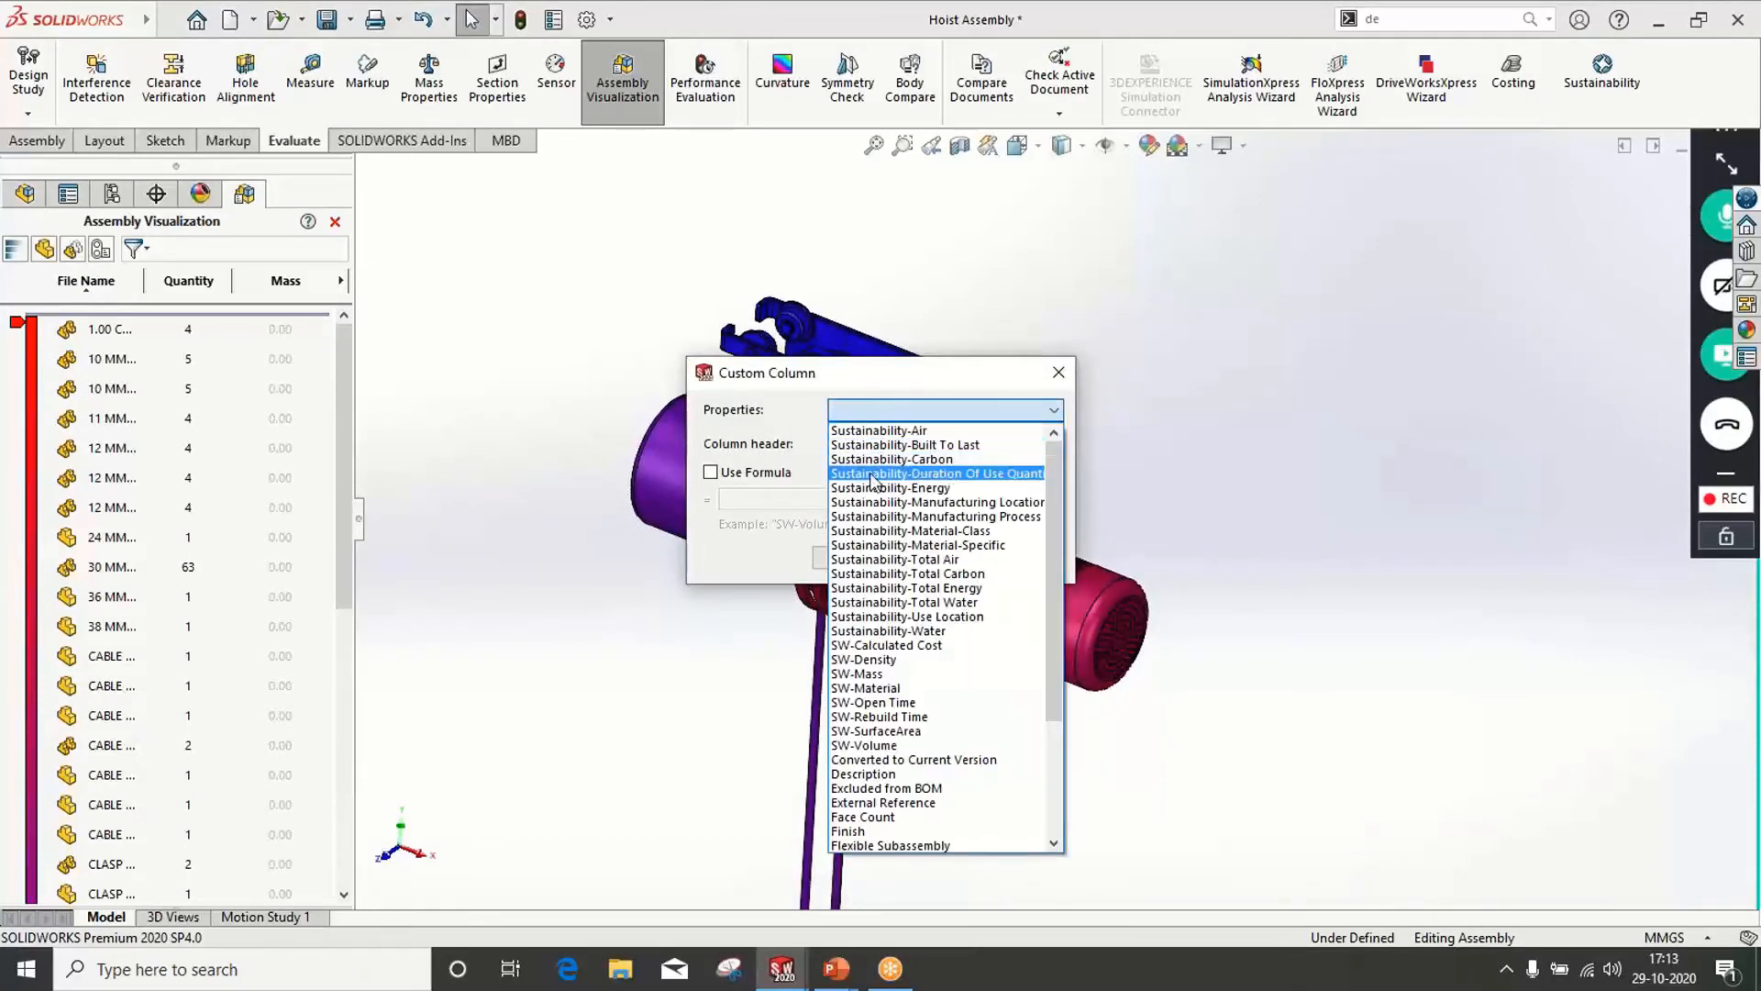
pyautogui.click(873, 703)
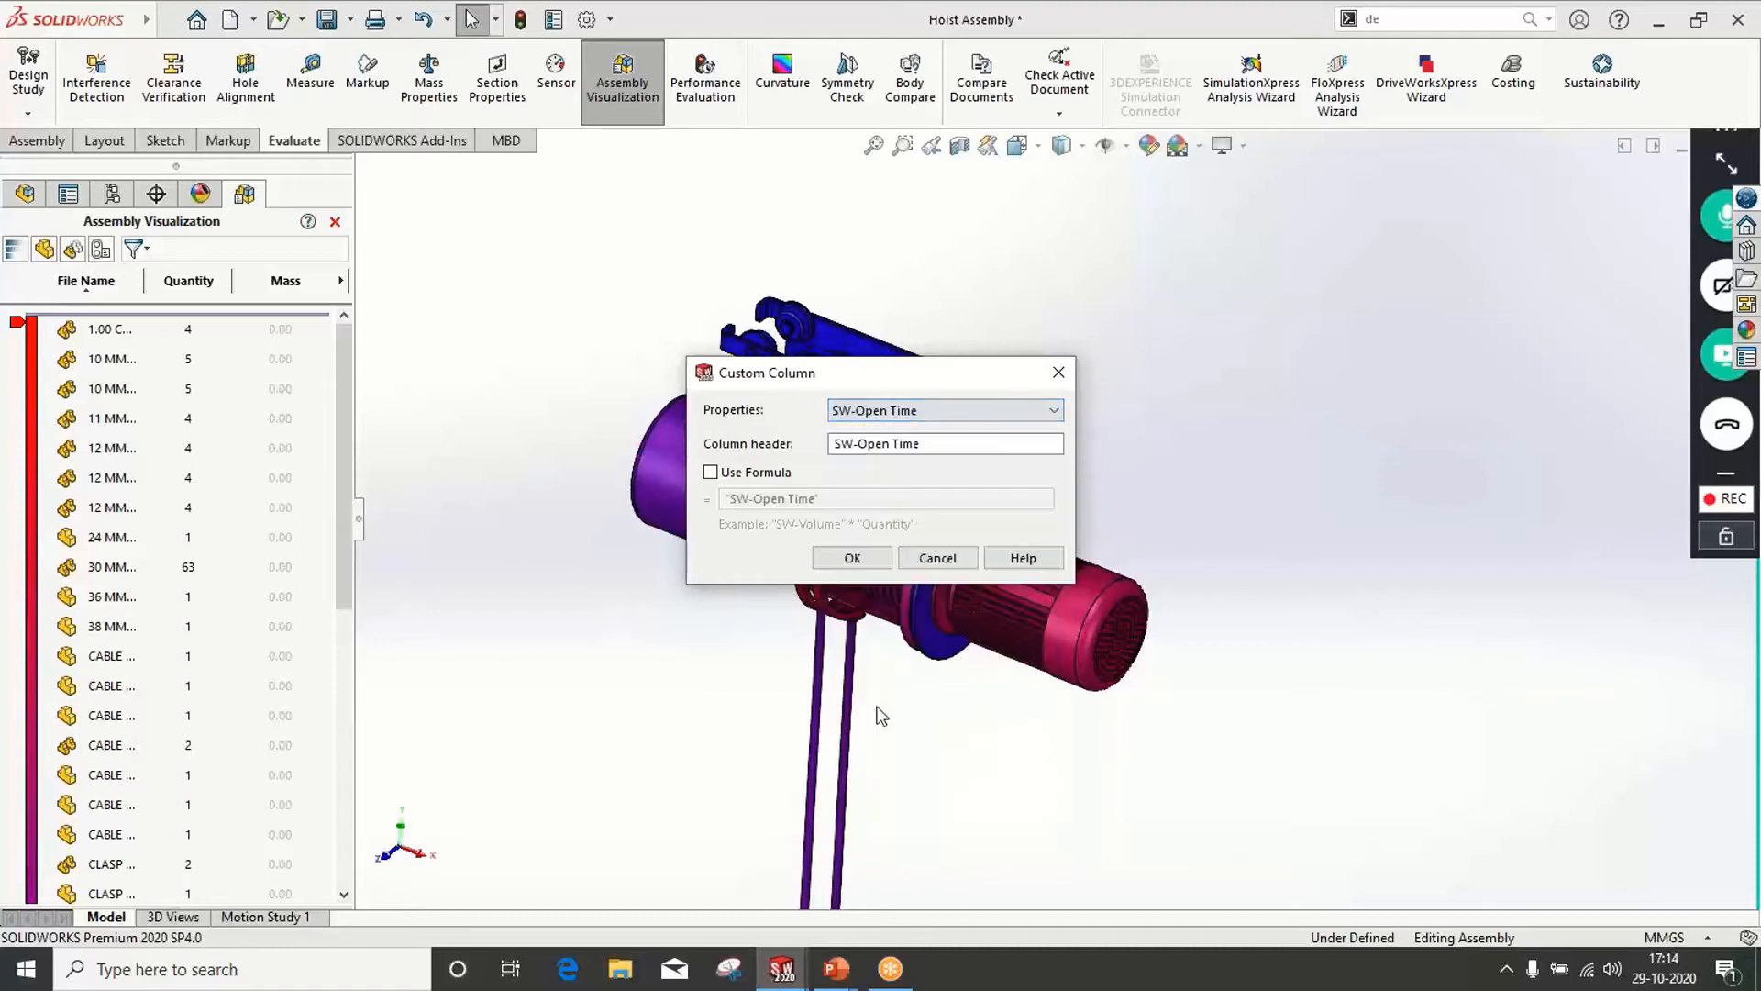
pyautogui.click(731, 473)
pyautogui.click(853, 557)
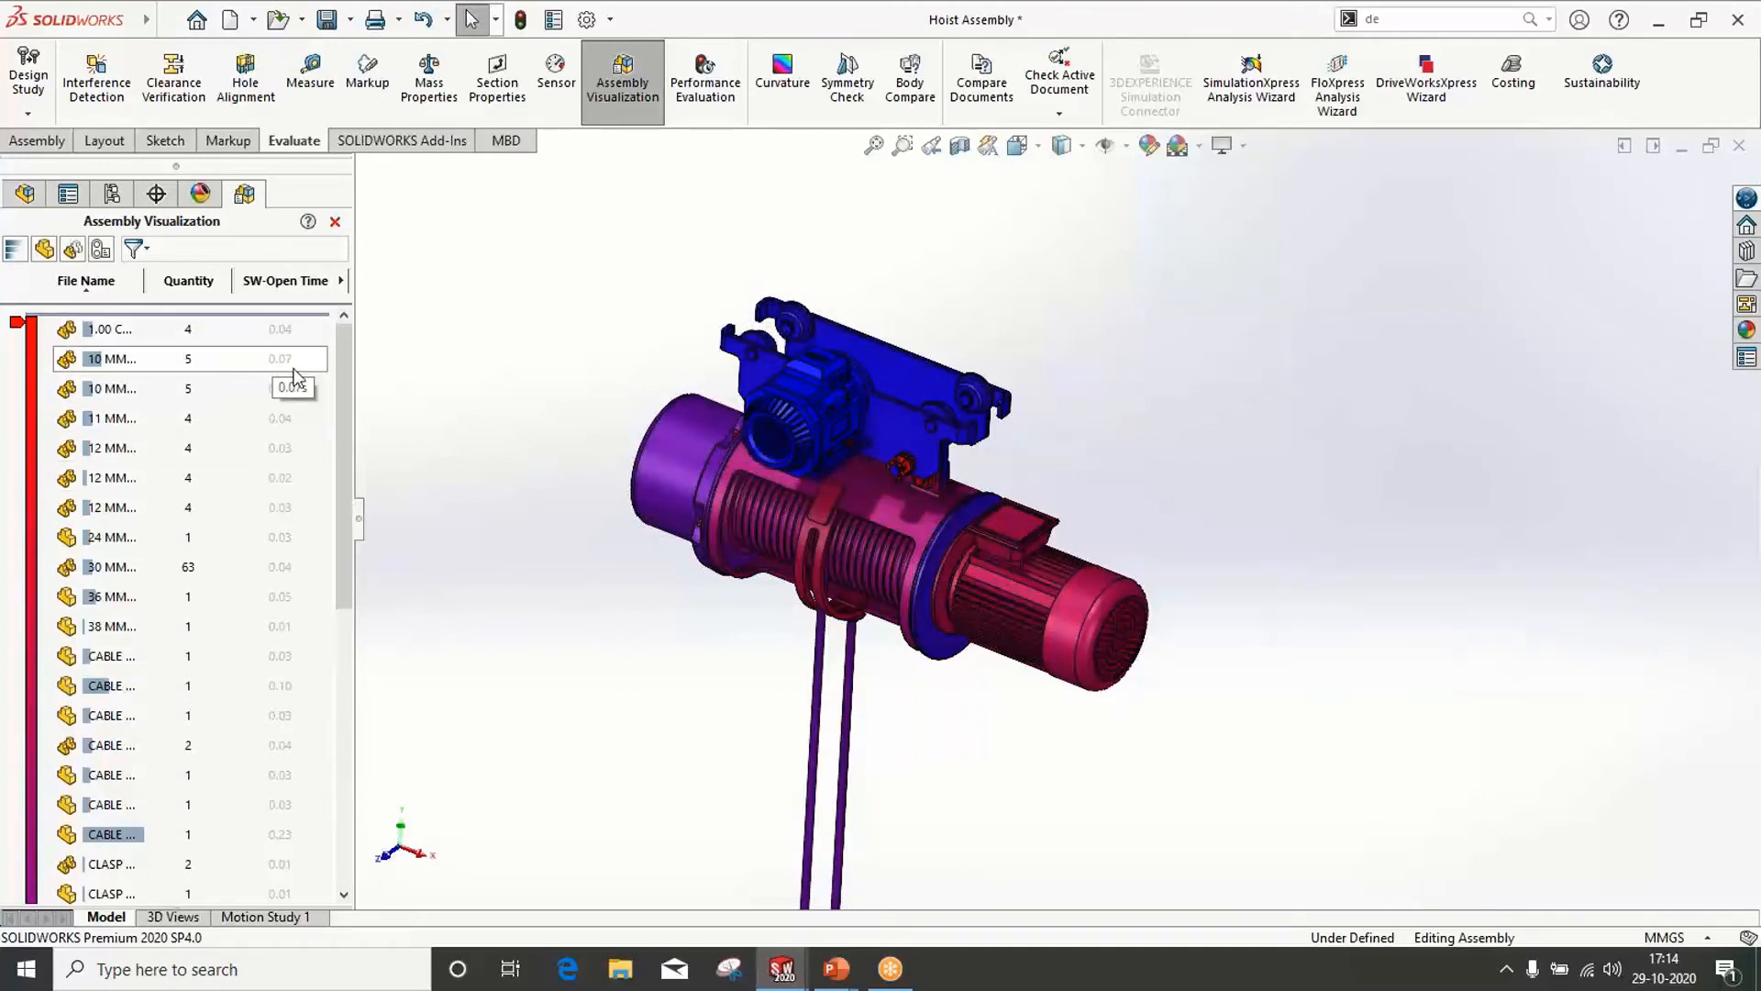
# Change the custom column to SW-Rebuild Time using a formula, widen the Assembly Visualization list, and sort the components by rebuild time
pyautogui.click(341, 281)
pyautogui.click(408, 392)
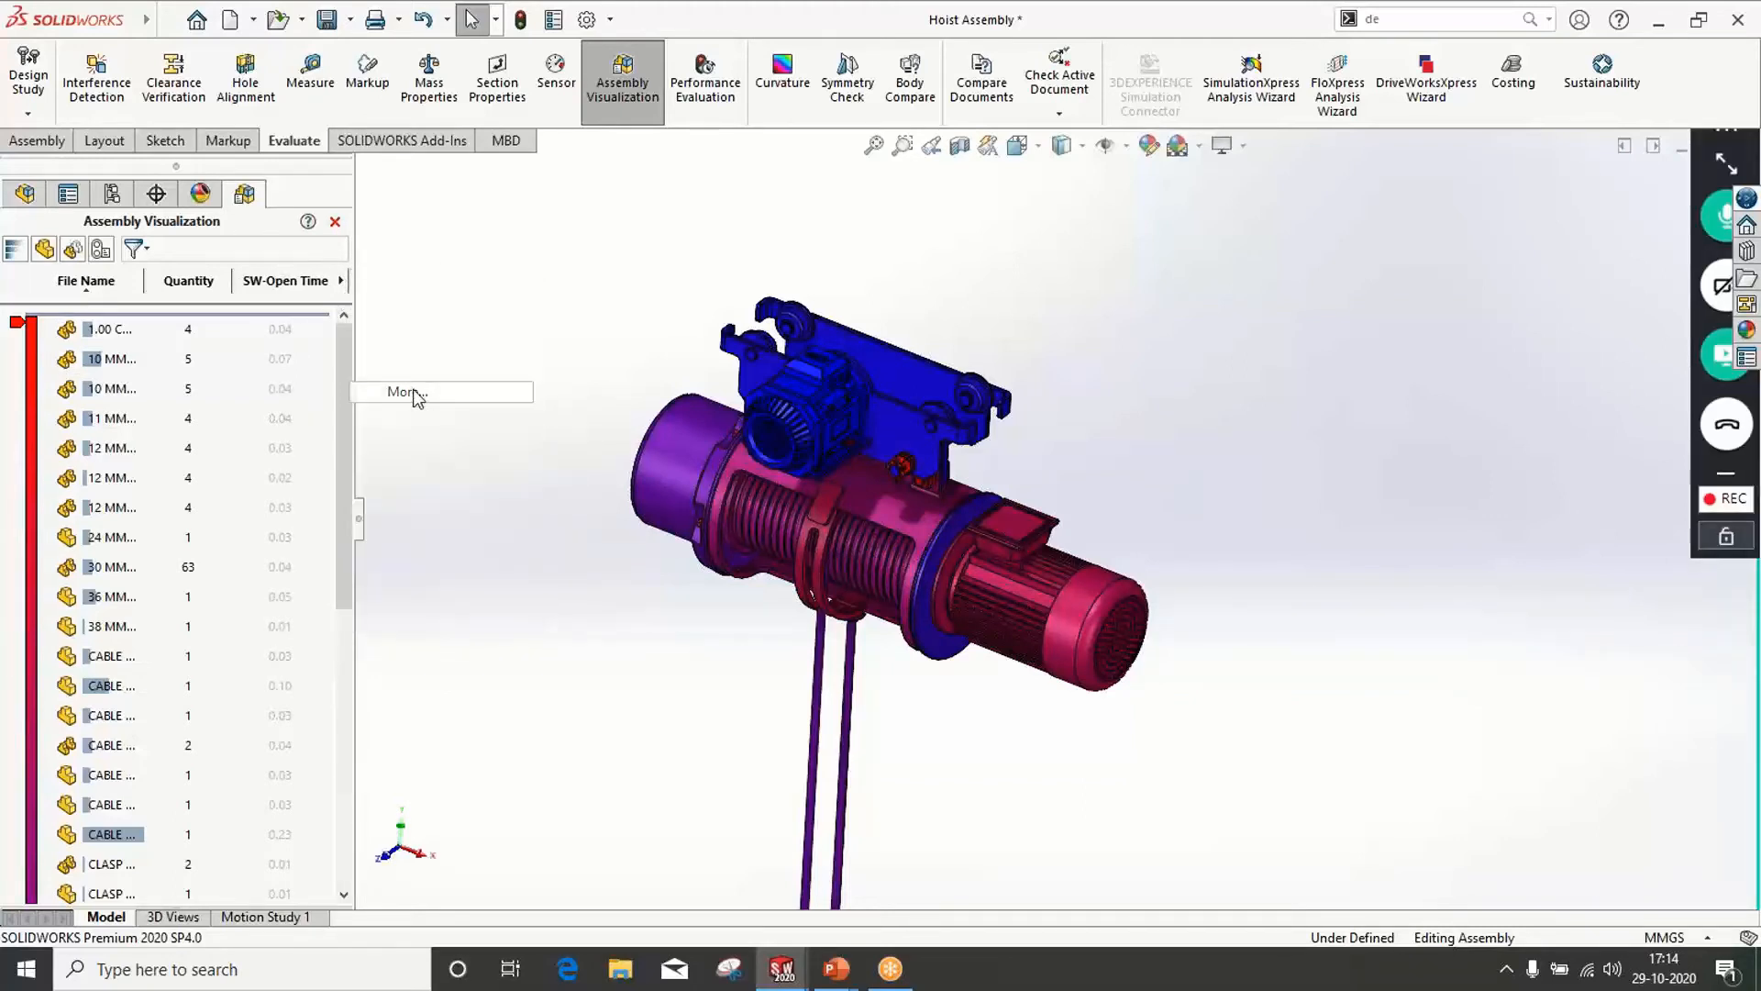
pyautogui.click(945, 411)
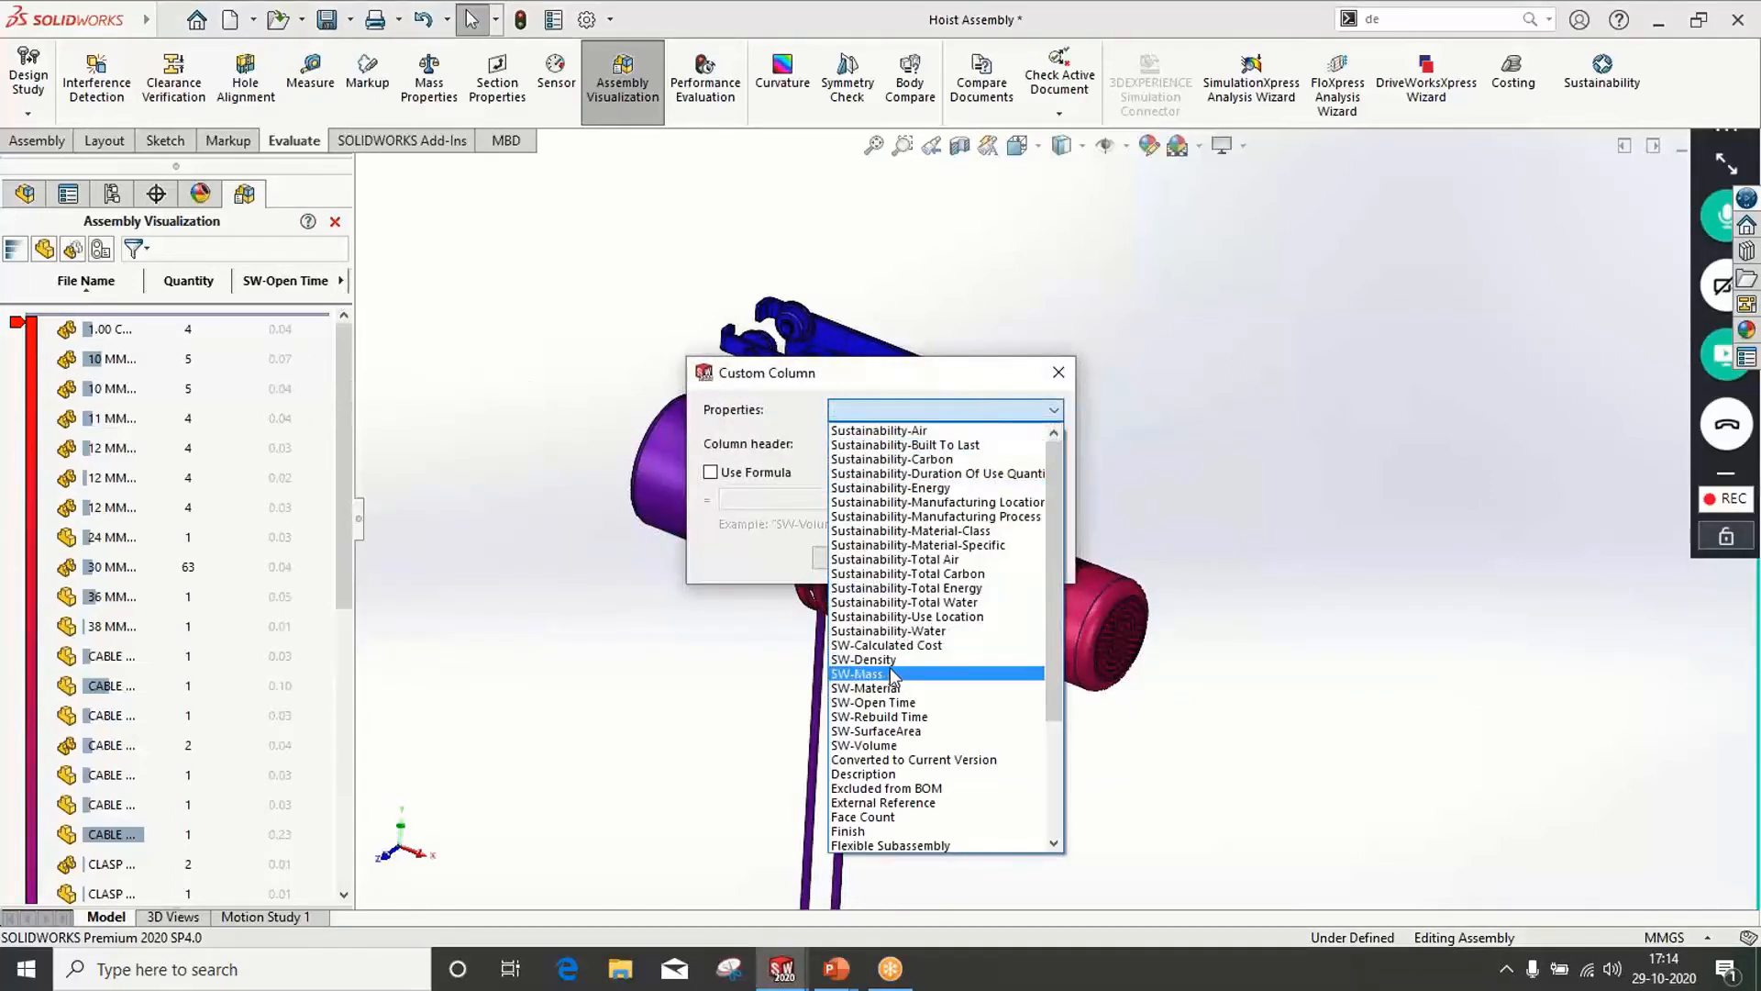
pyautogui.click(903, 717)
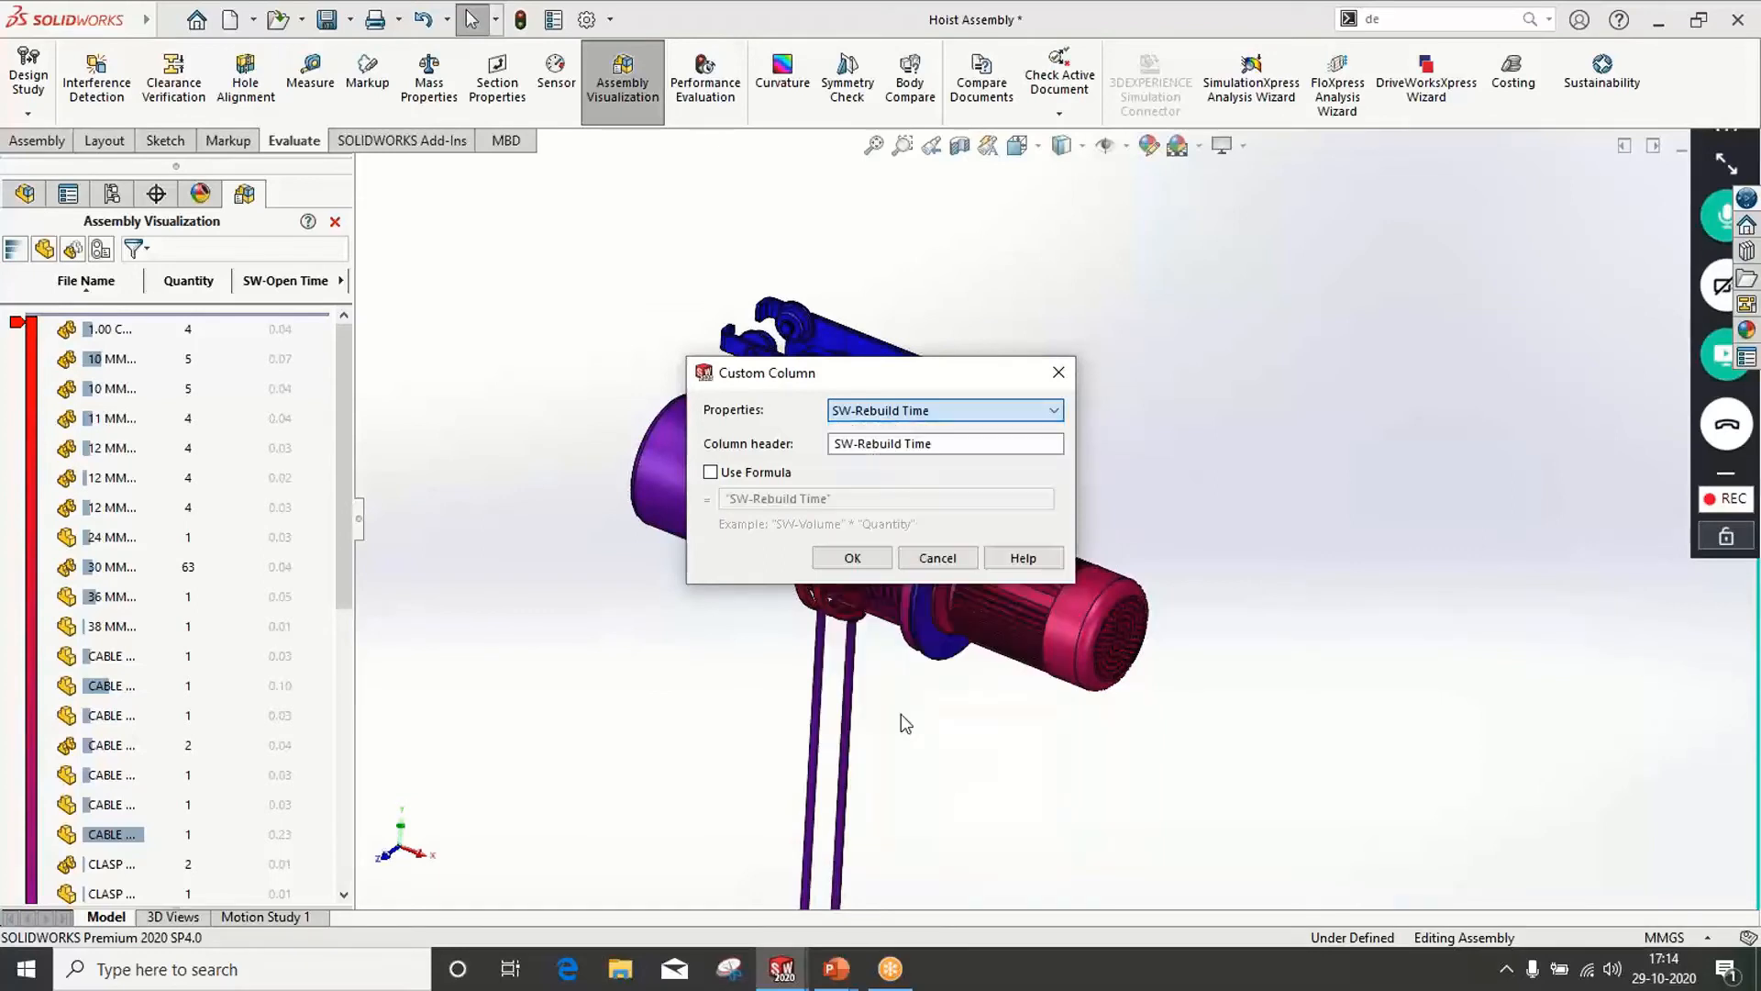
pyautogui.click(710, 472)
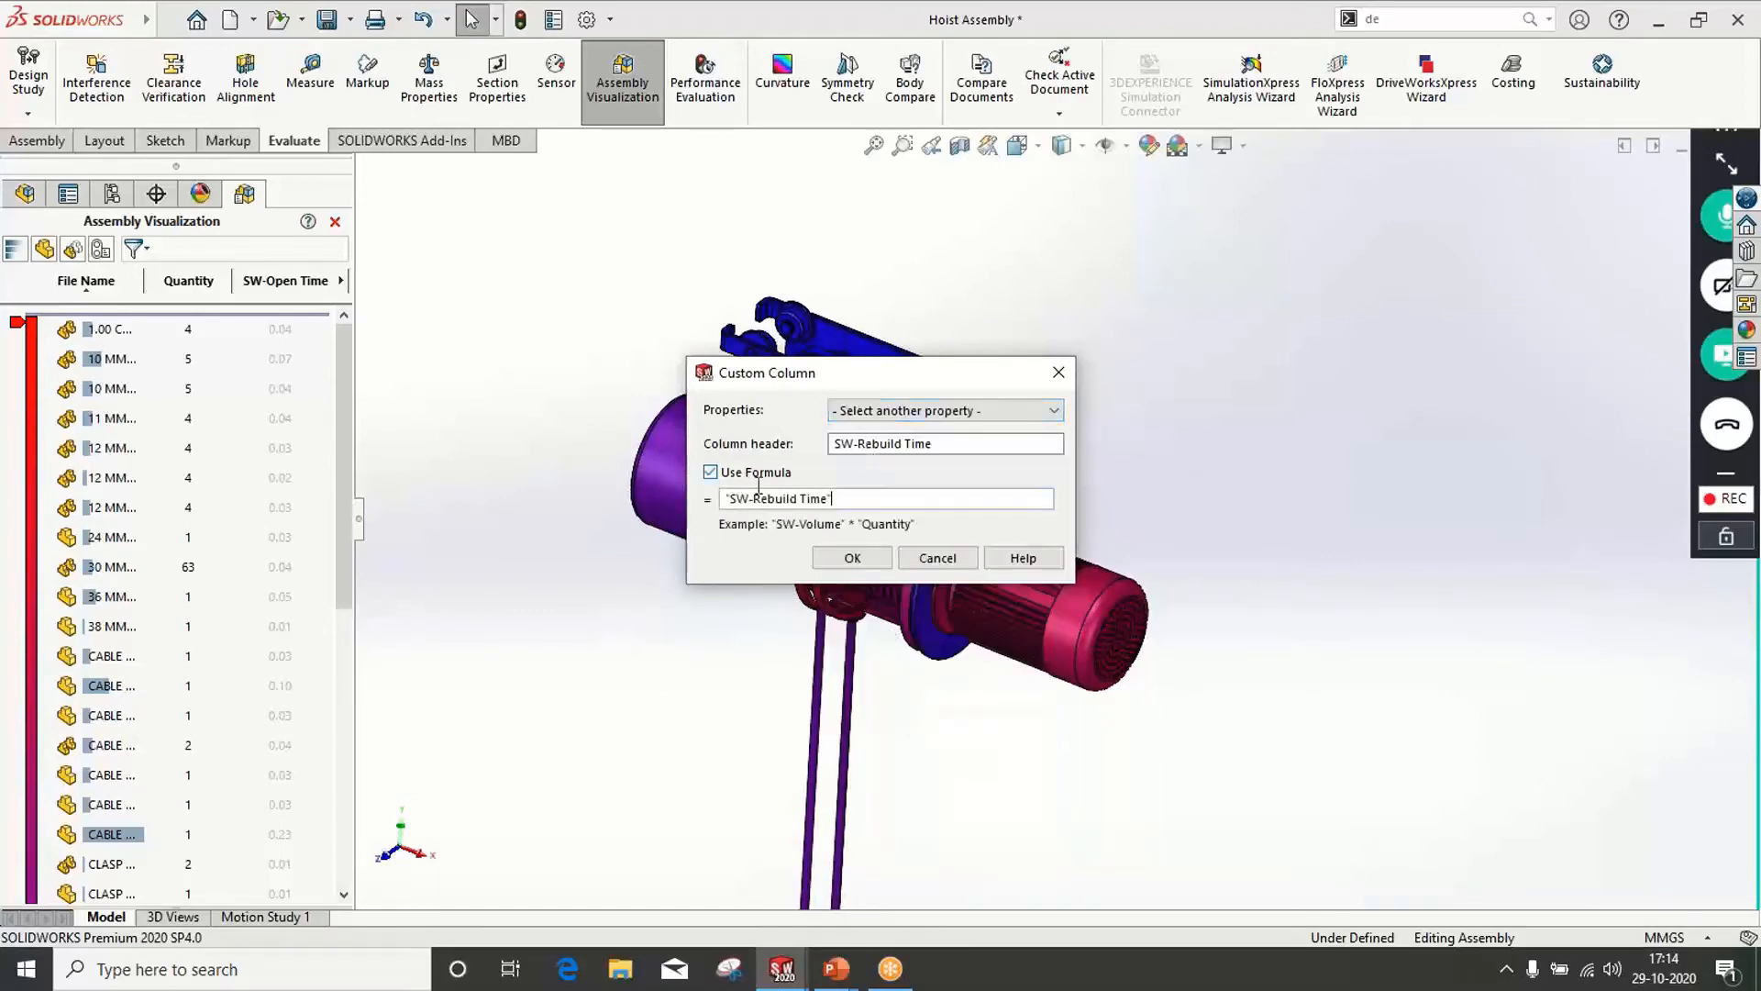
pyautogui.click(848, 558)
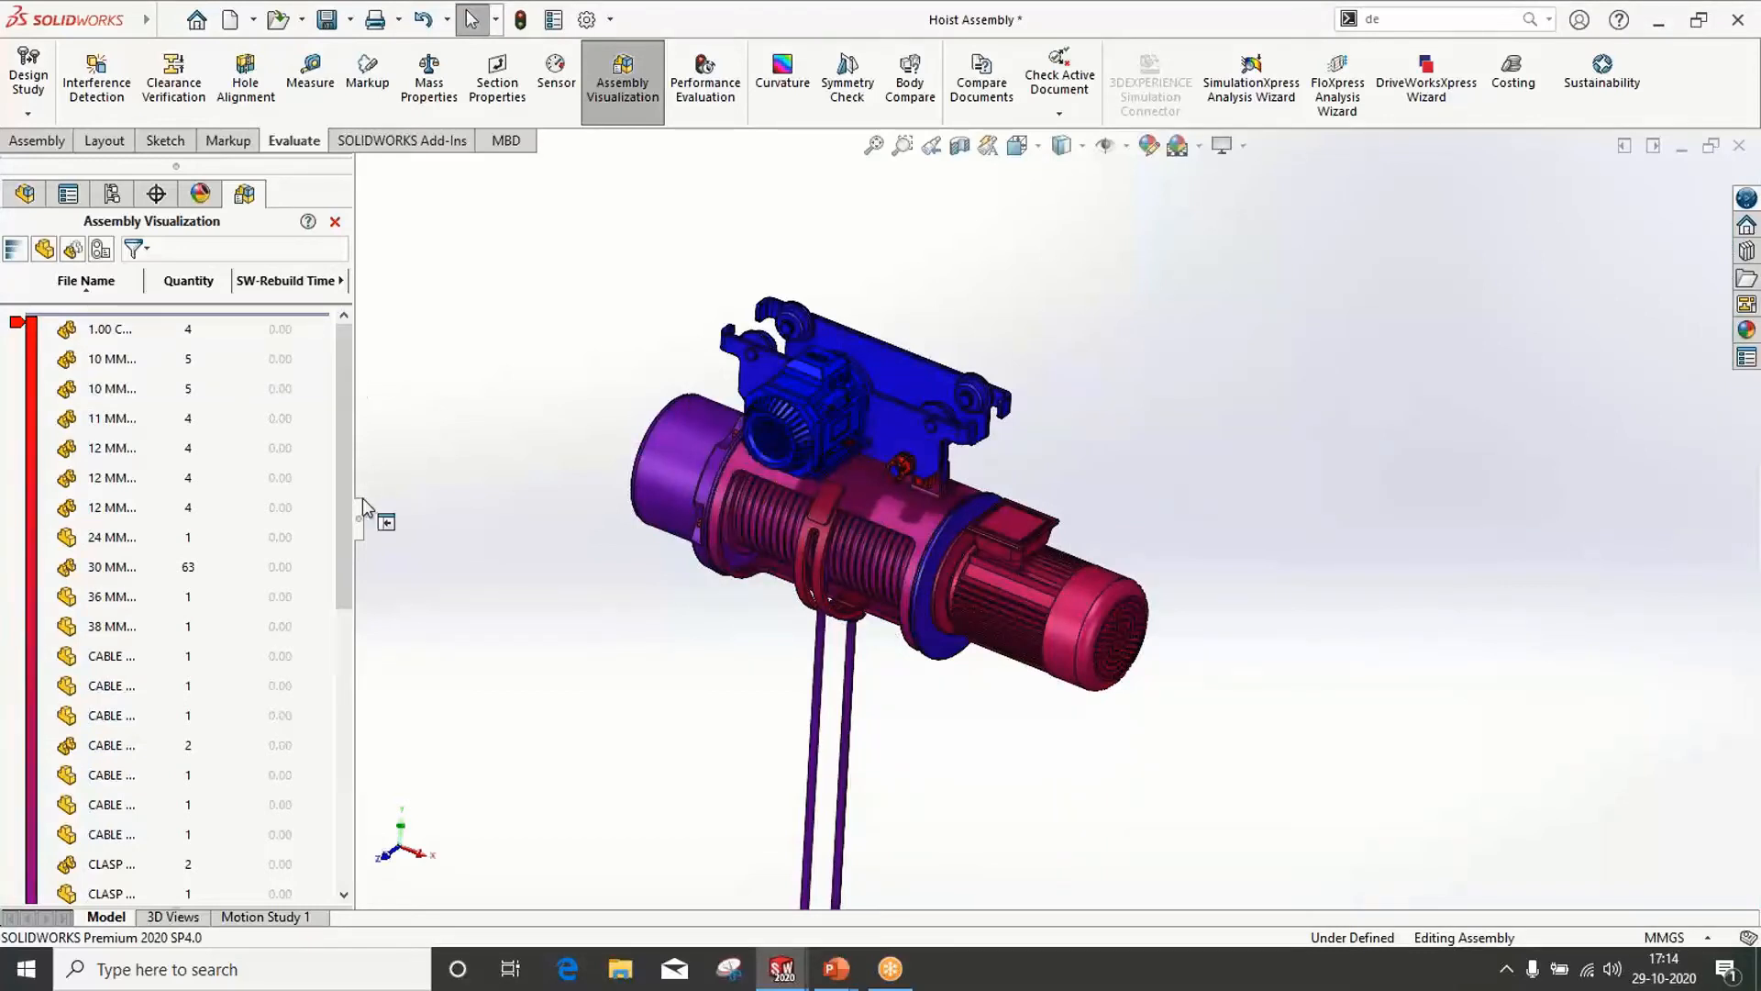
pyautogui.moveTo(365, 521); pyautogui.dragTo(456, 534)
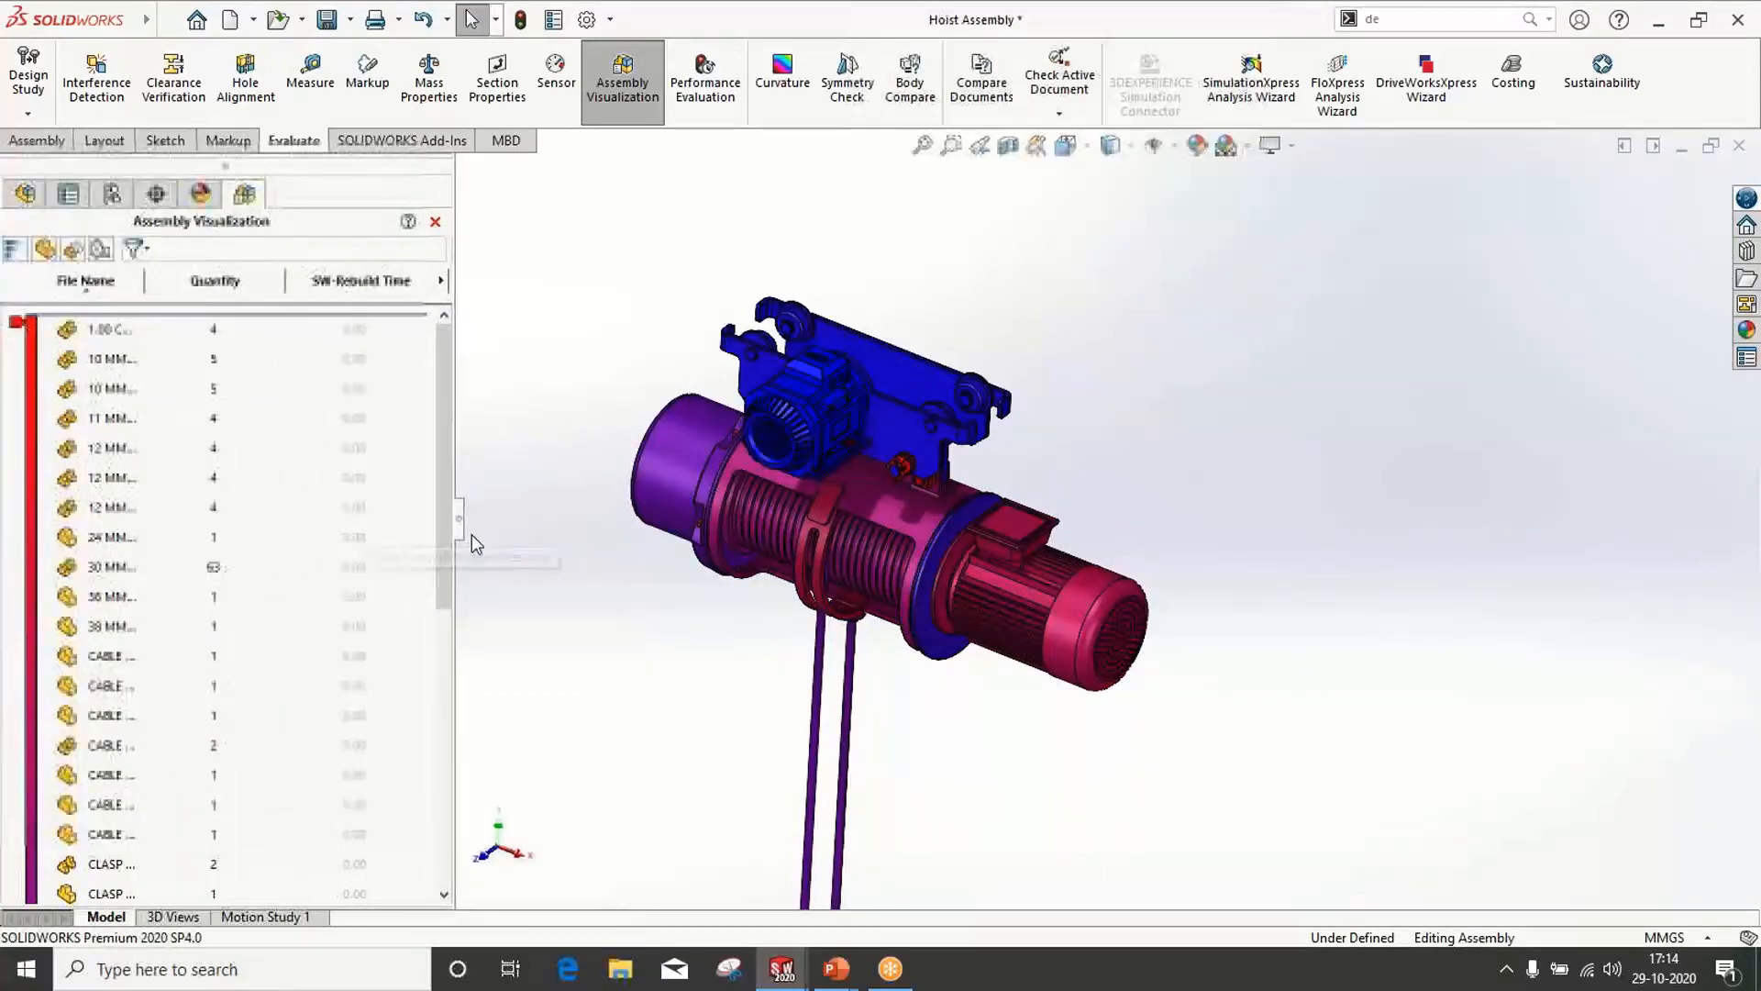
pyautogui.click(356, 284)
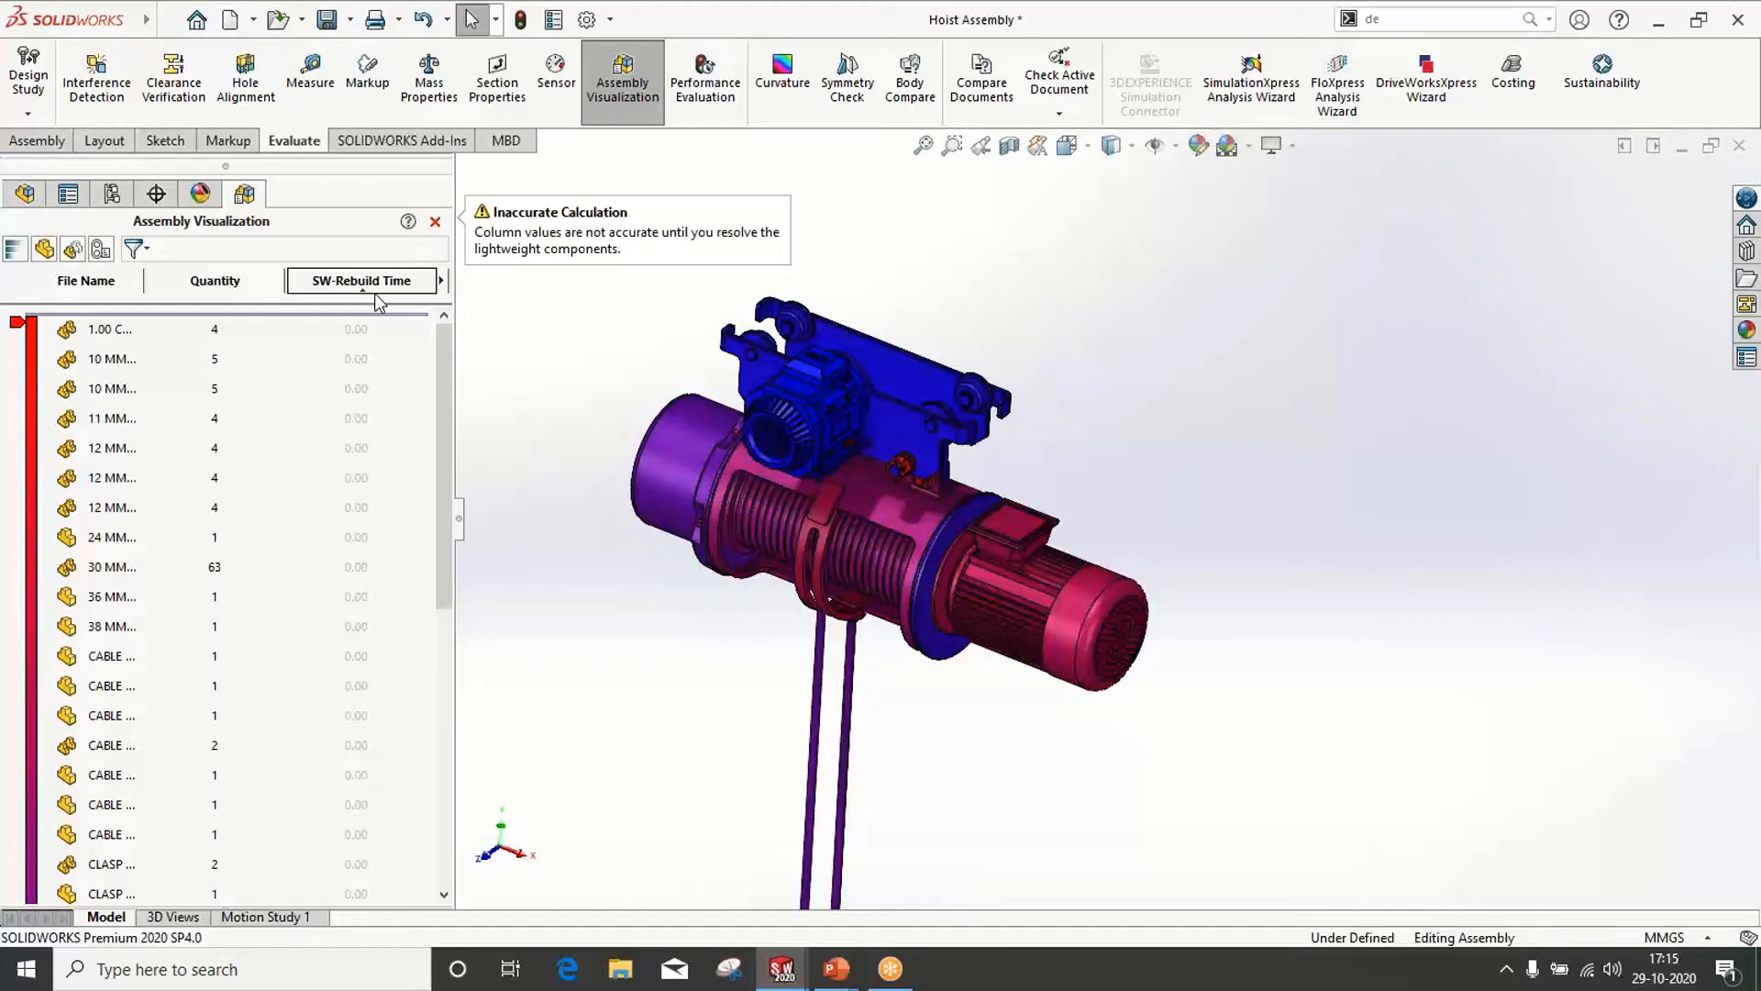
# Switch to the PowerPoint presentation, advance to the Imported Data slide, and switch back to SOLIDWORKS
pyautogui.hotkey('alt', 'Tab')
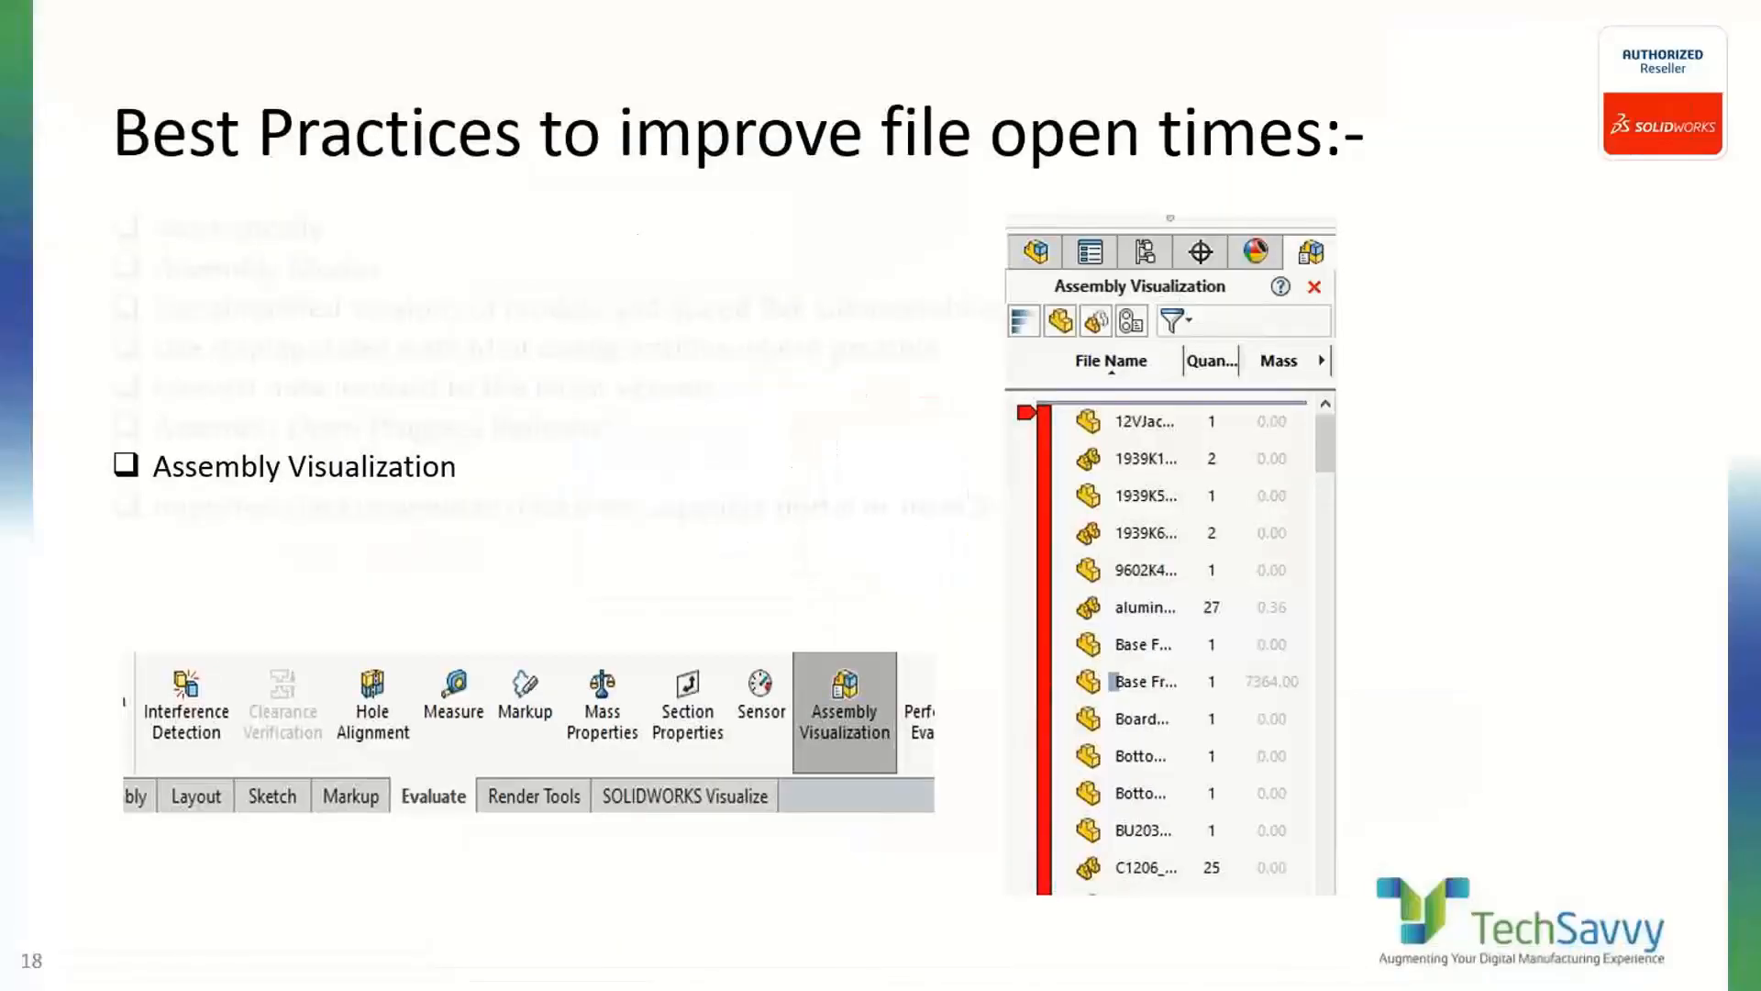
pyautogui.press('Right')
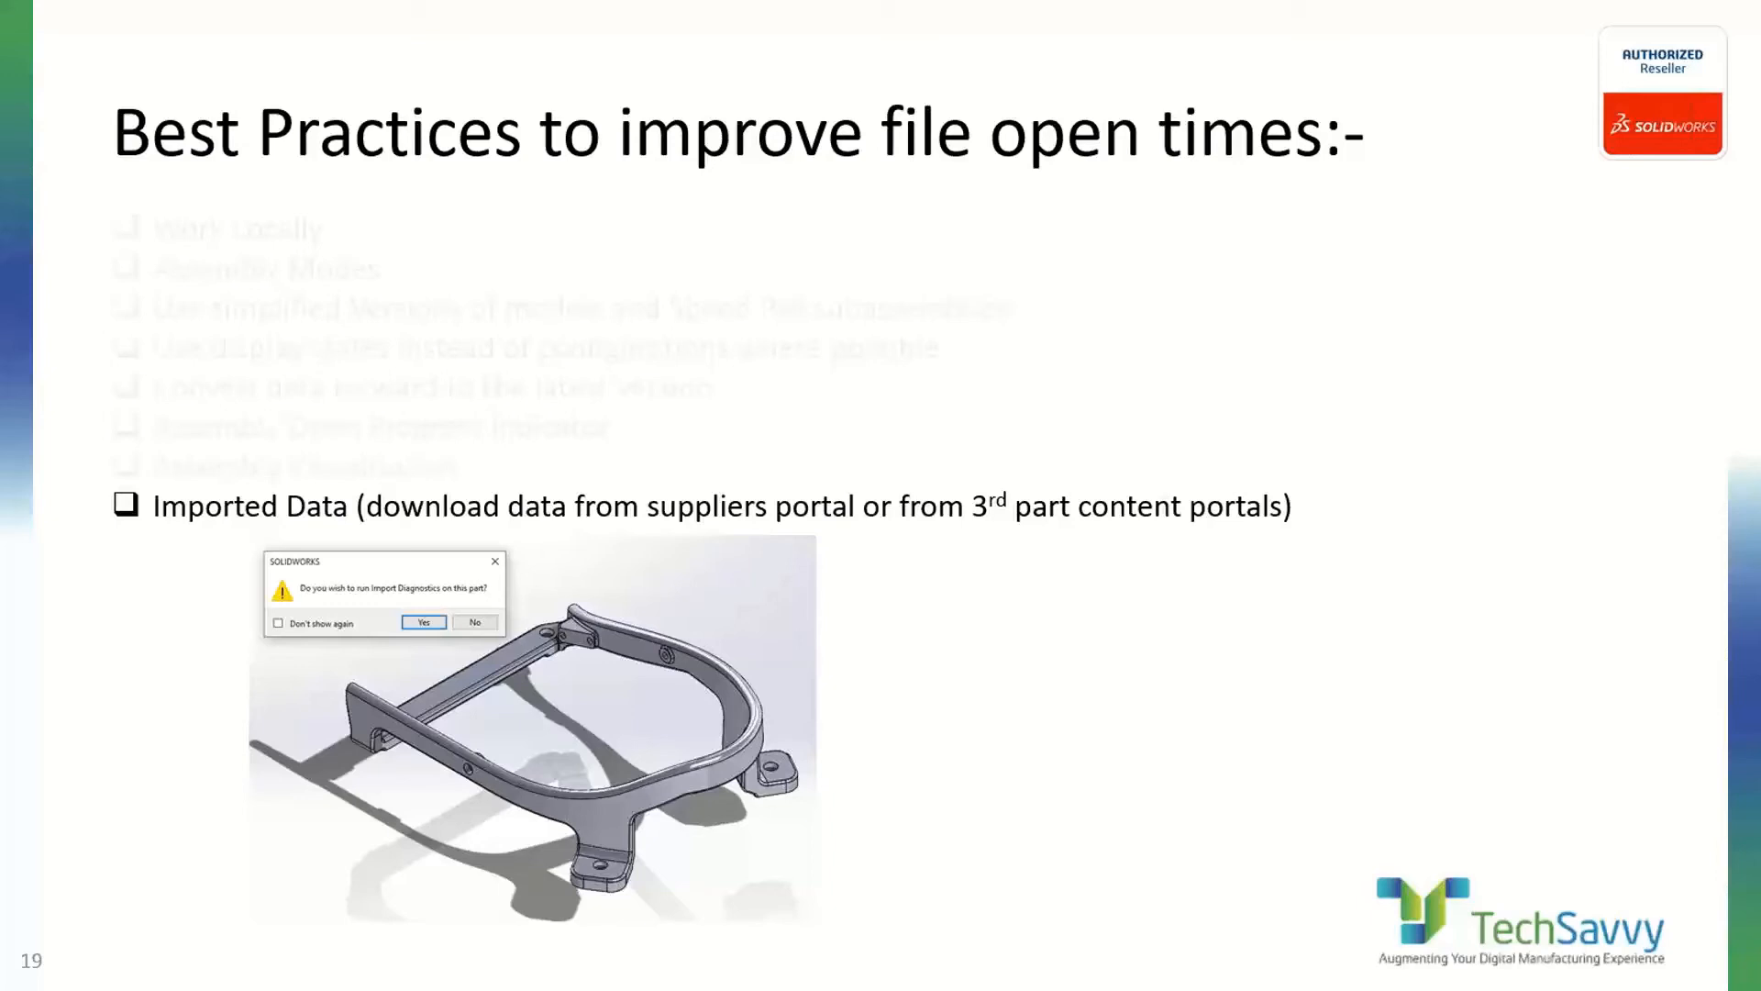
pyautogui.hotkey('alt', 'Tab')
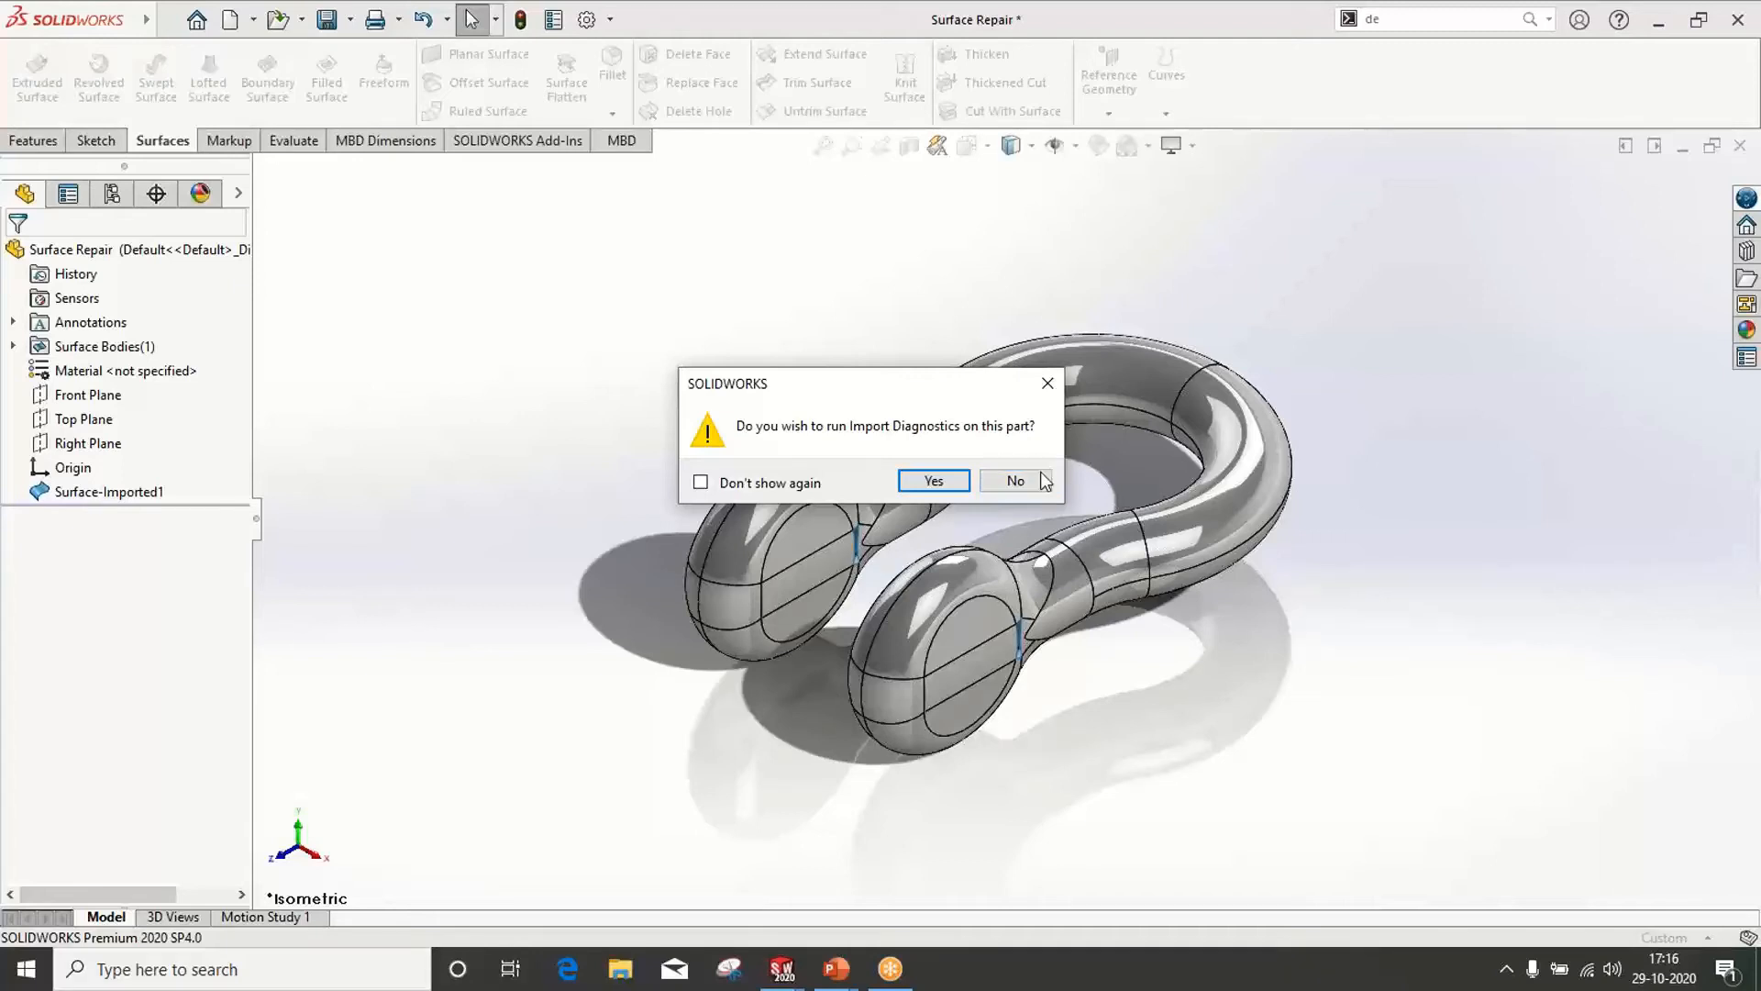
# Decline the automatic diagnostics on Surface Repair, run Import Diagnostics from its imported surface feature, and heal all faulty faces and gaps
pyautogui.click(1016, 483)
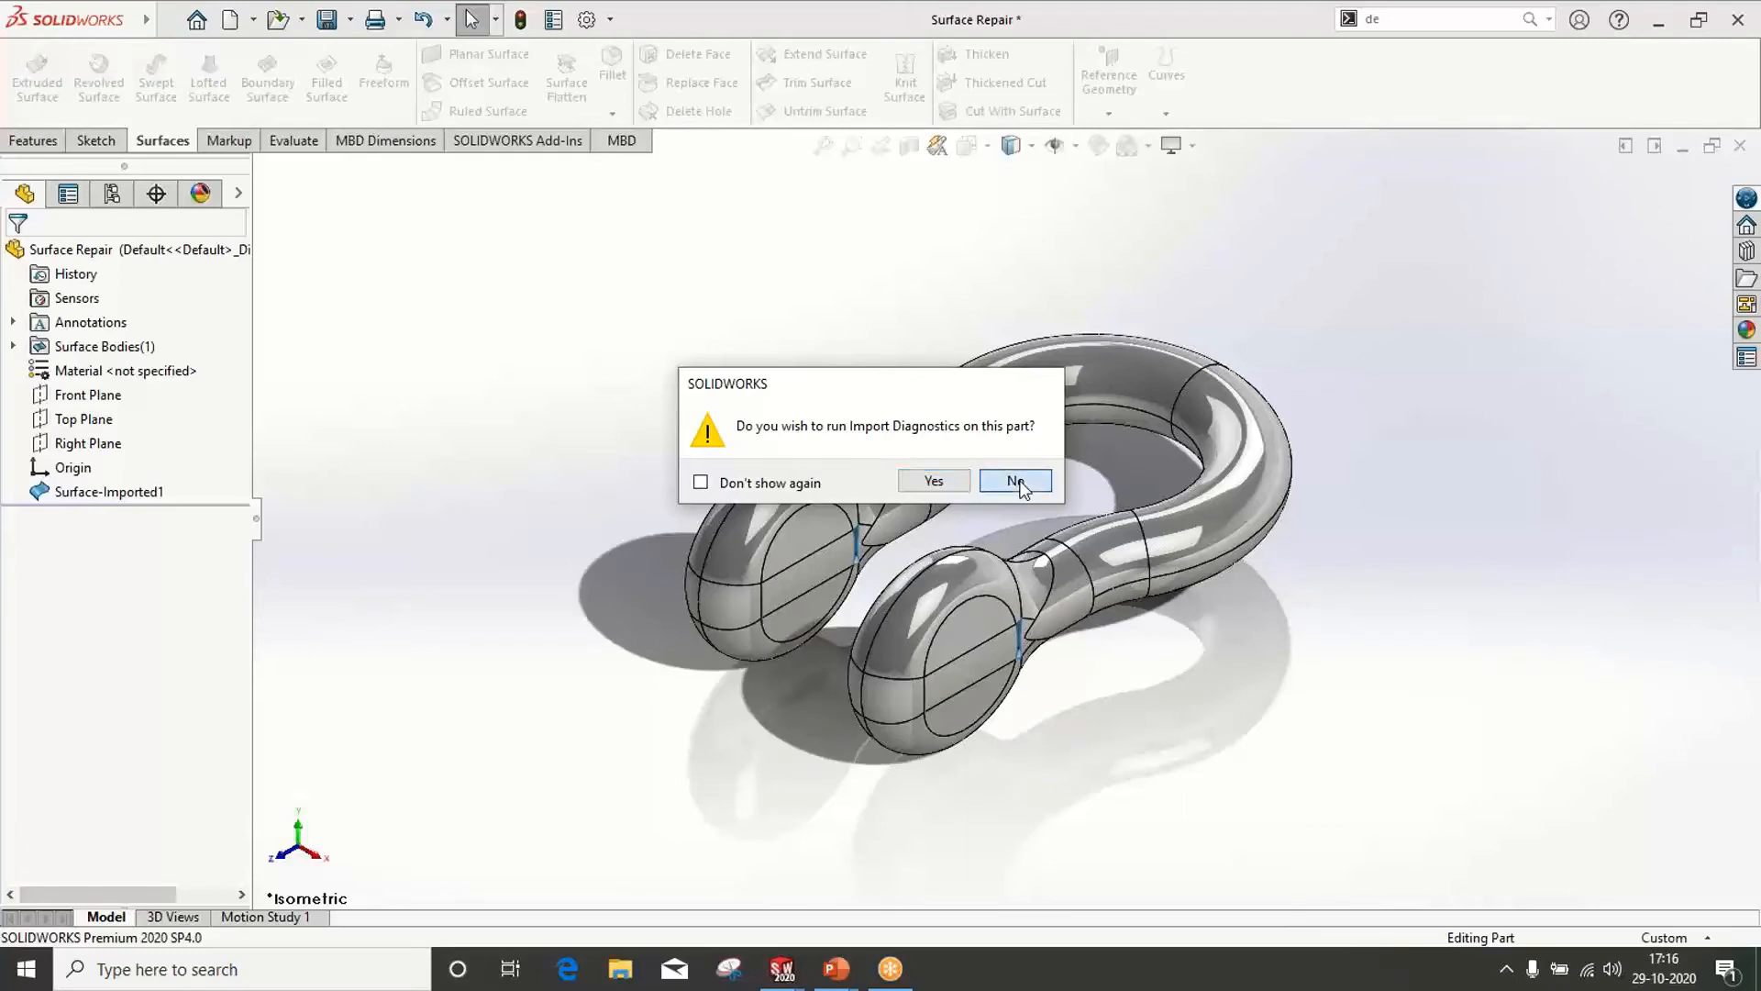
pyautogui.rightClick(125, 495)
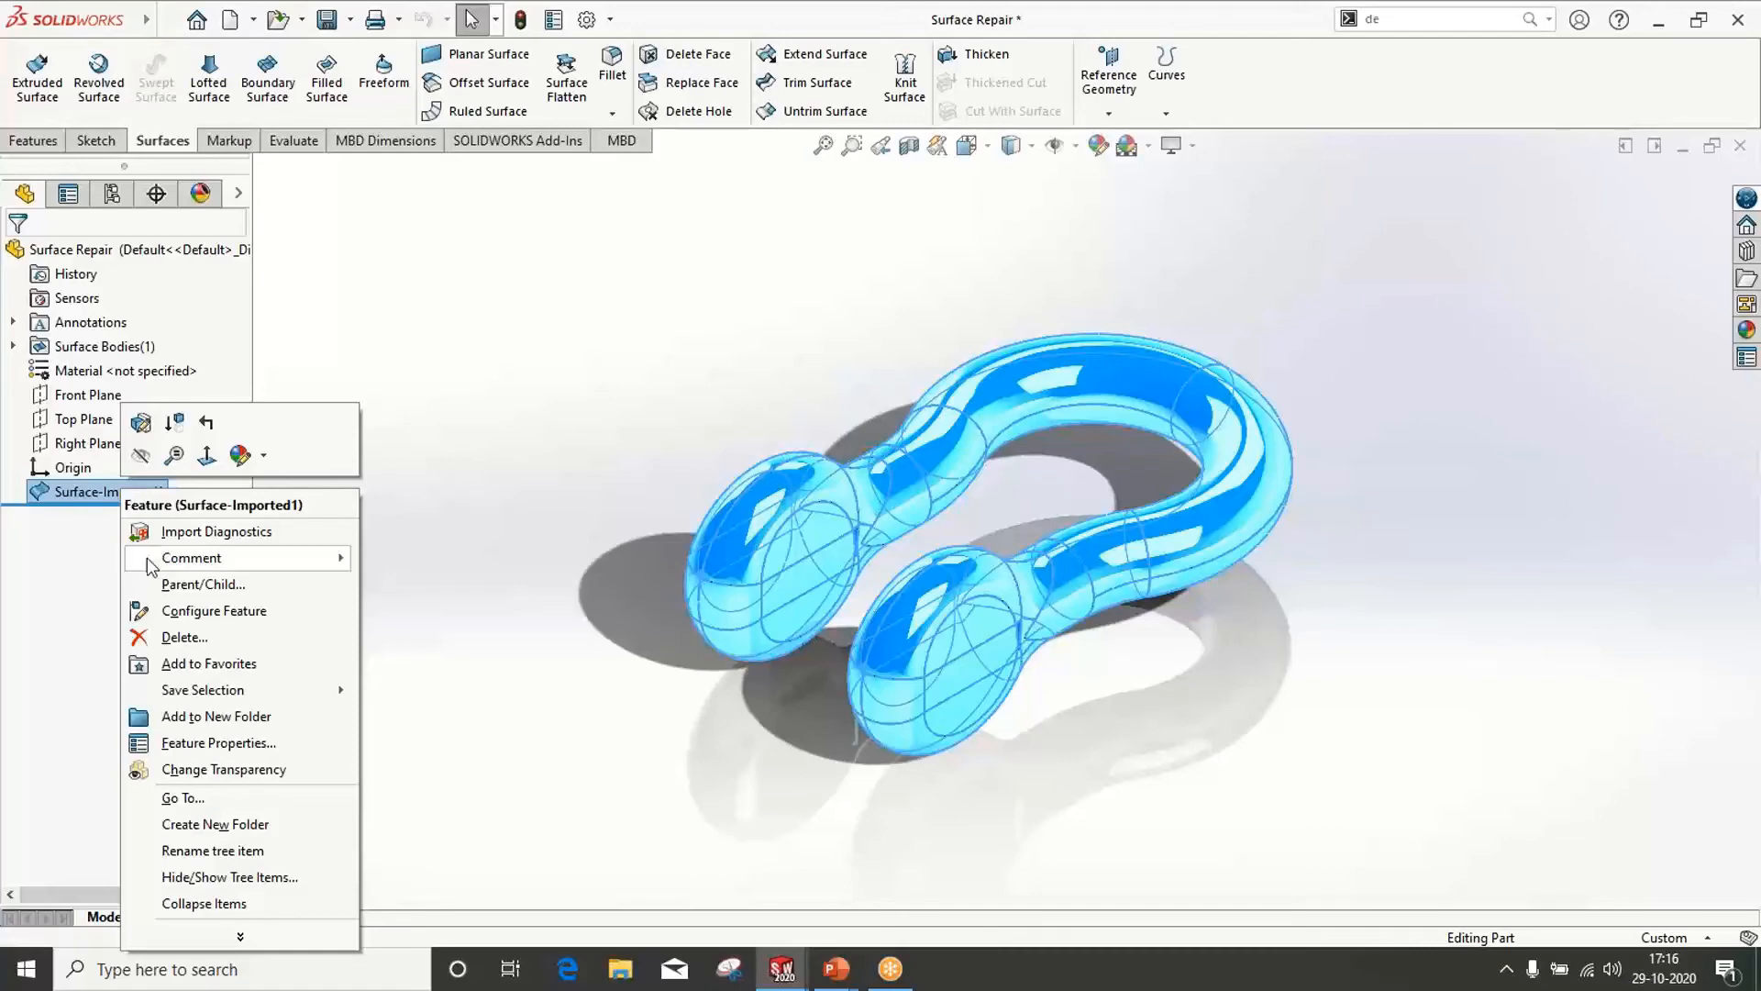
pyautogui.click(178, 534)
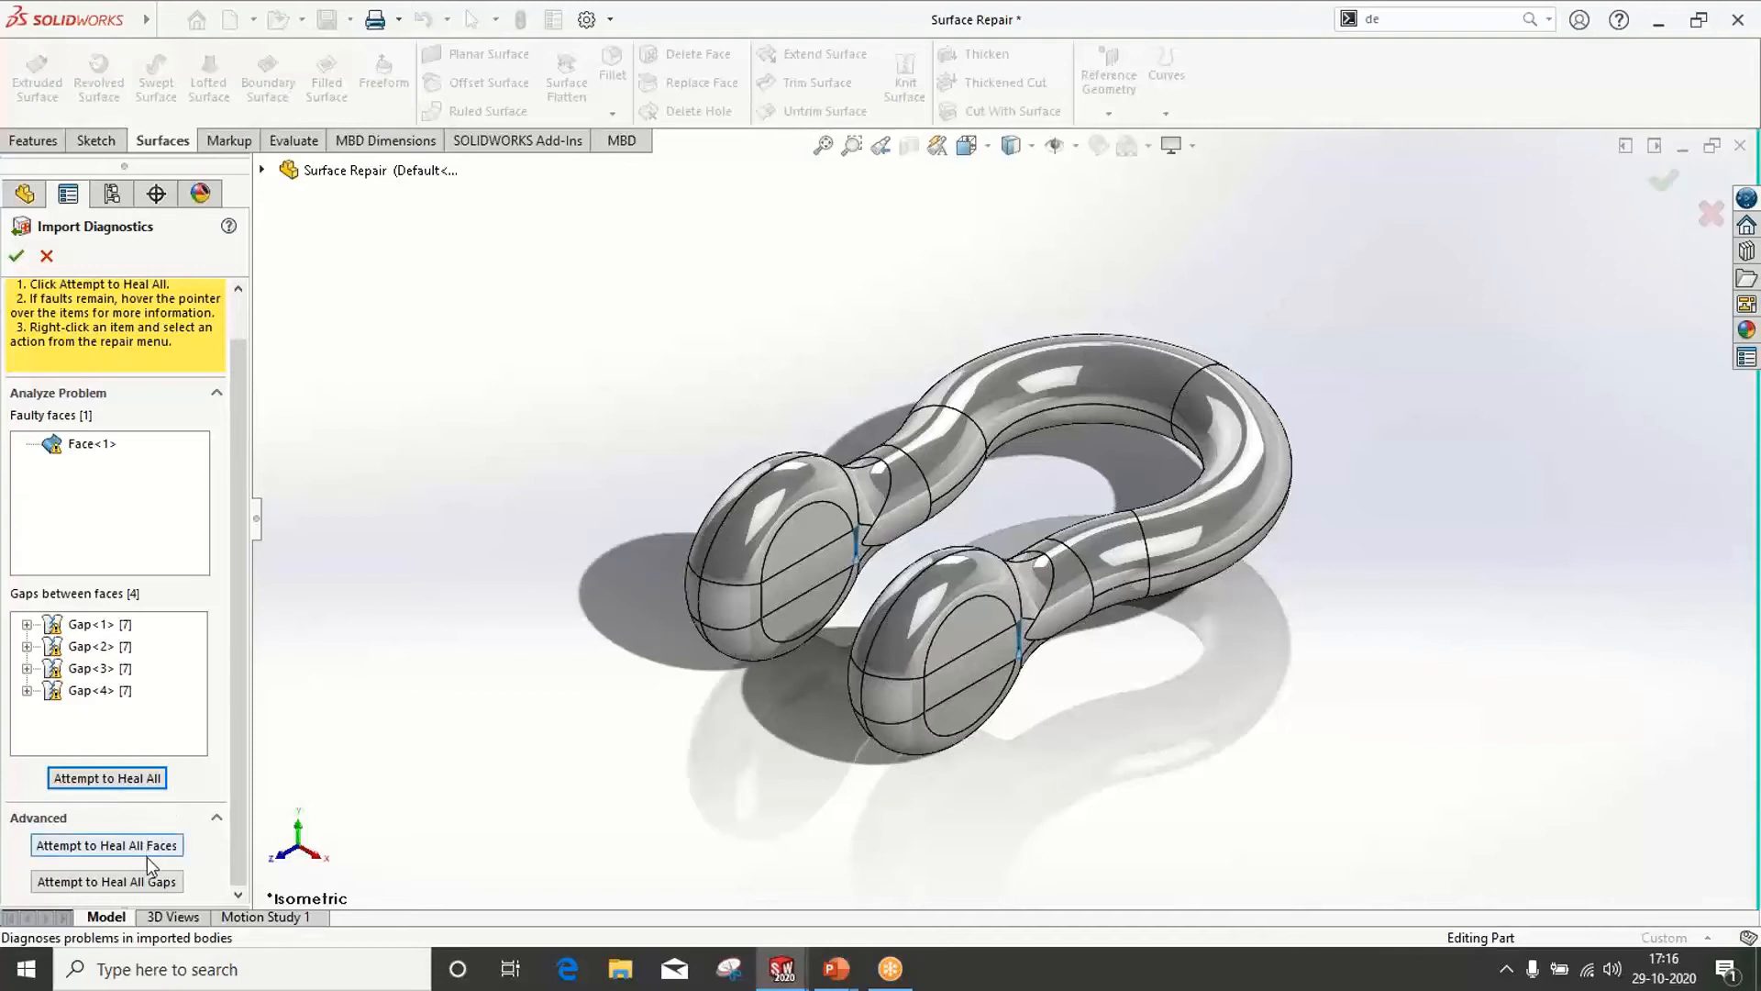
pyautogui.click(116, 781)
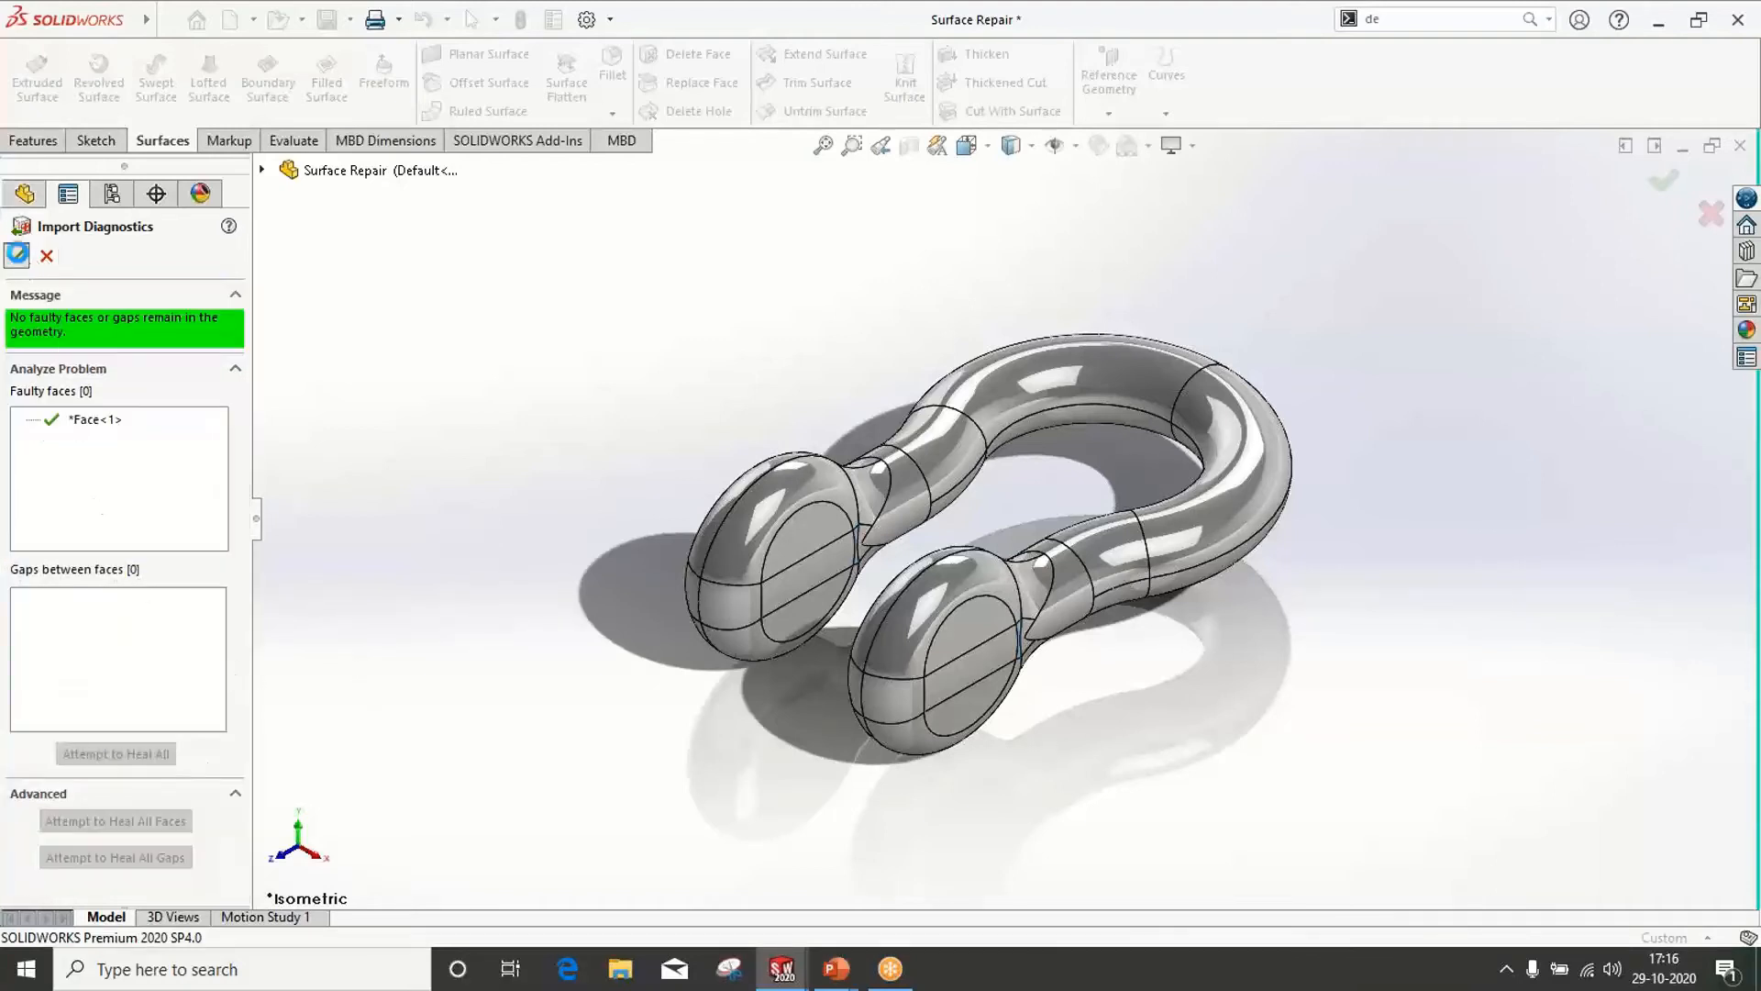
pyautogui.click(17, 256)
# Inspect the healed Surface Repair body and close the part without saving
pyautogui.scroll(3, 1018, 486)
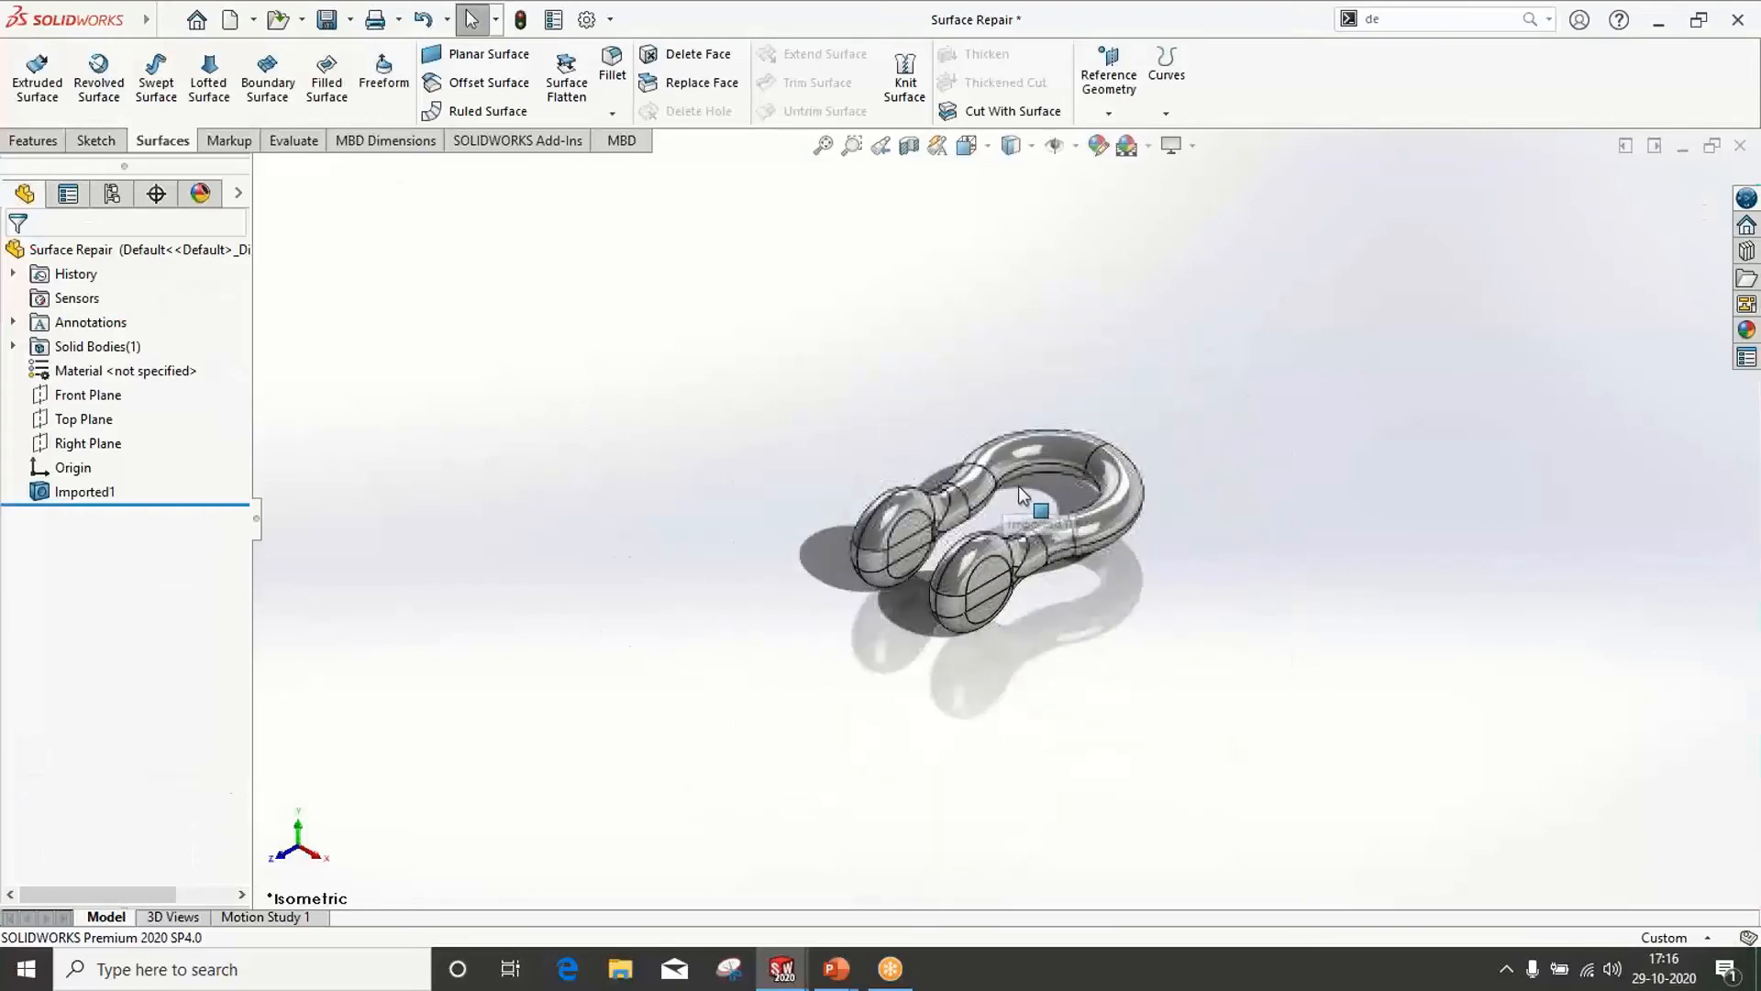
pyautogui.scroll(-5, 1016, 508)
pyautogui.scroll(3, 1011, 517)
pyautogui.scroll(-2, 1011, 517)
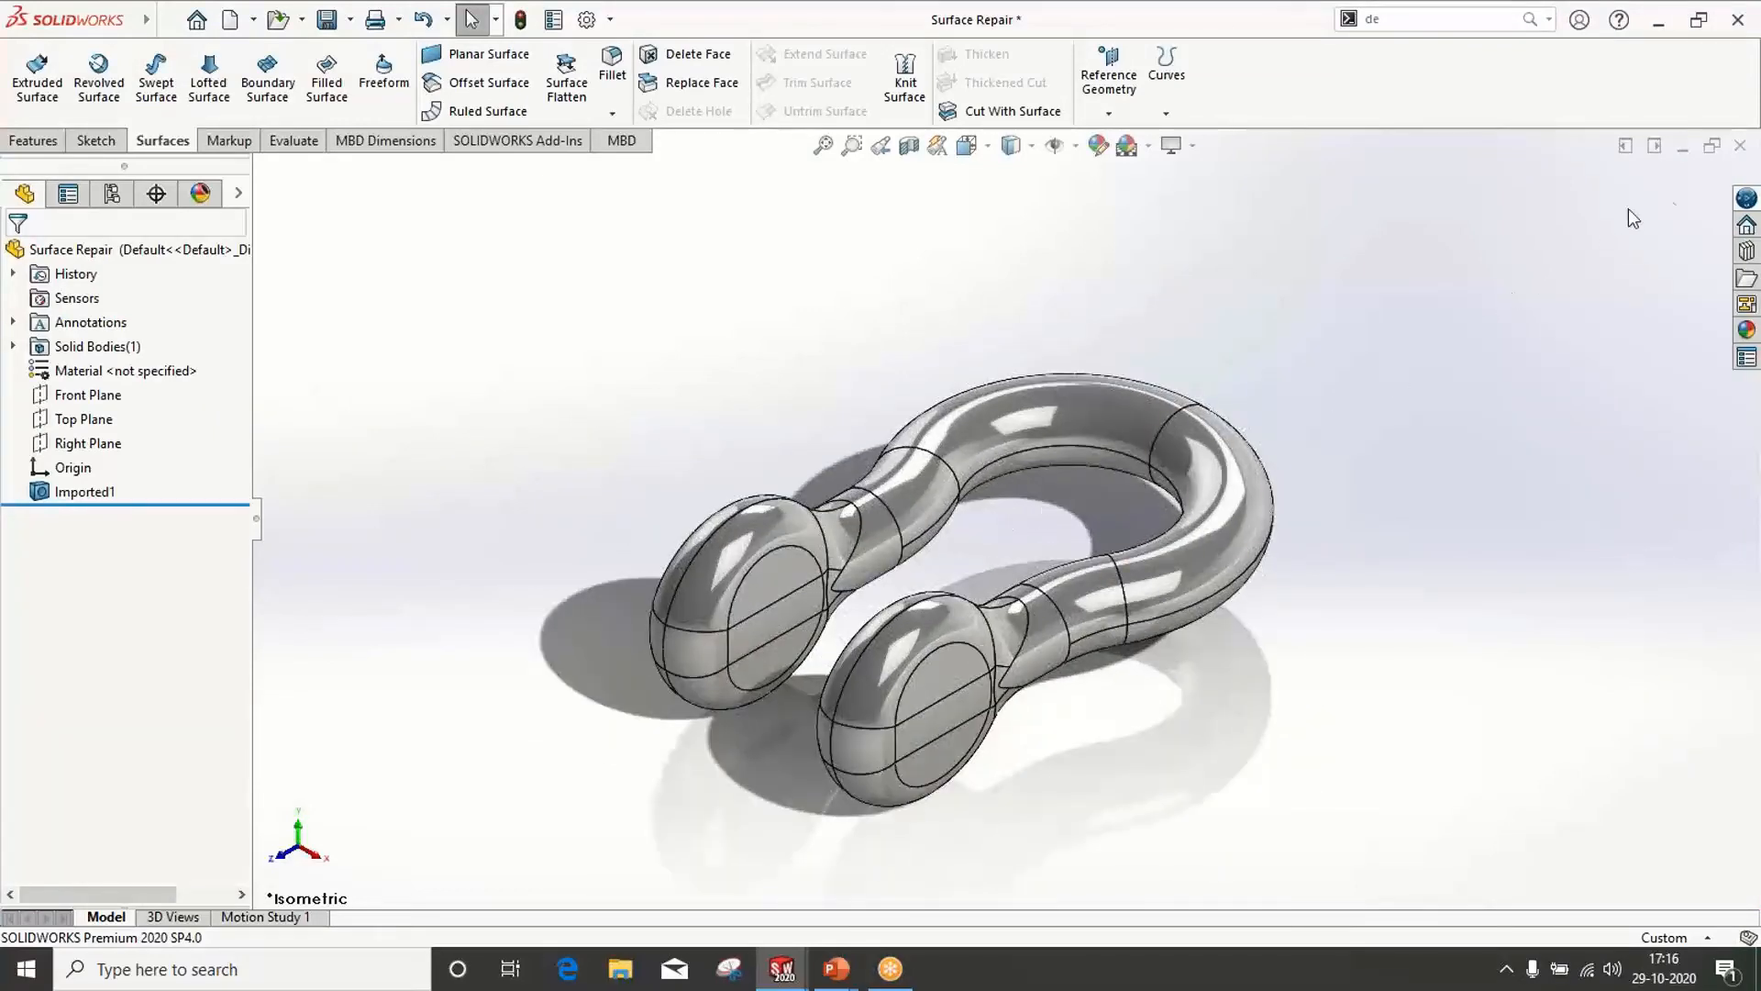
pyautogui.click(1733, 154)
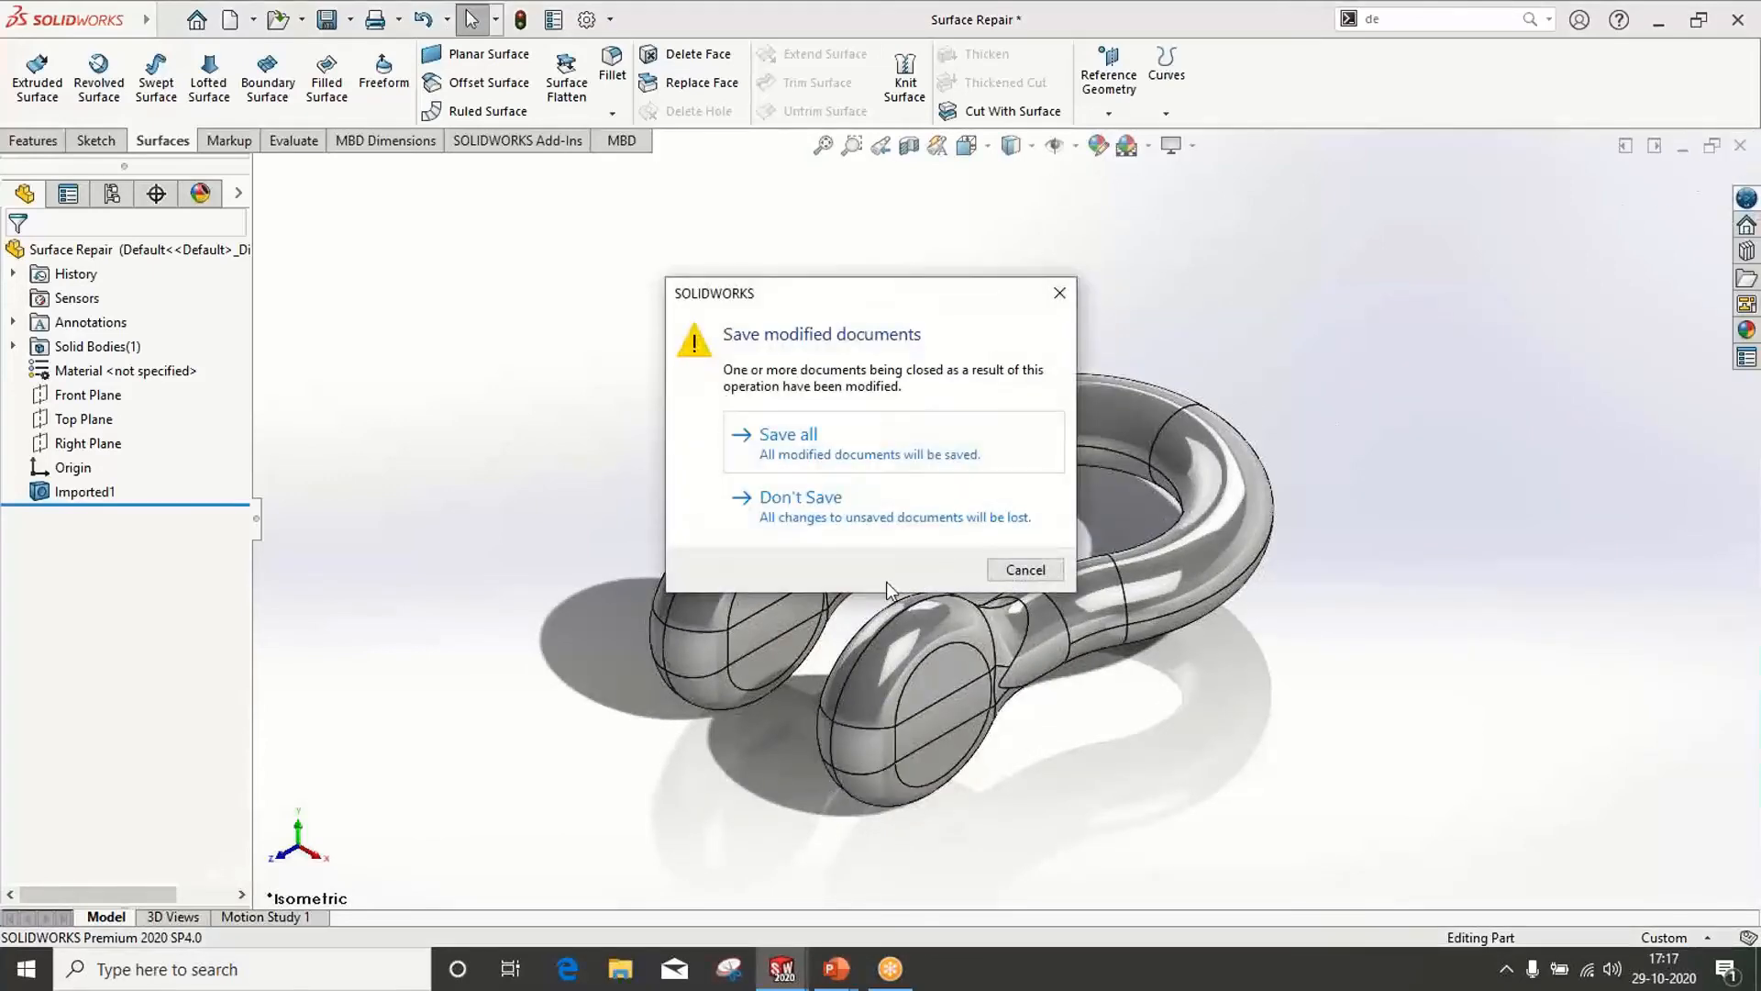
pyautogui.click(845, 497)
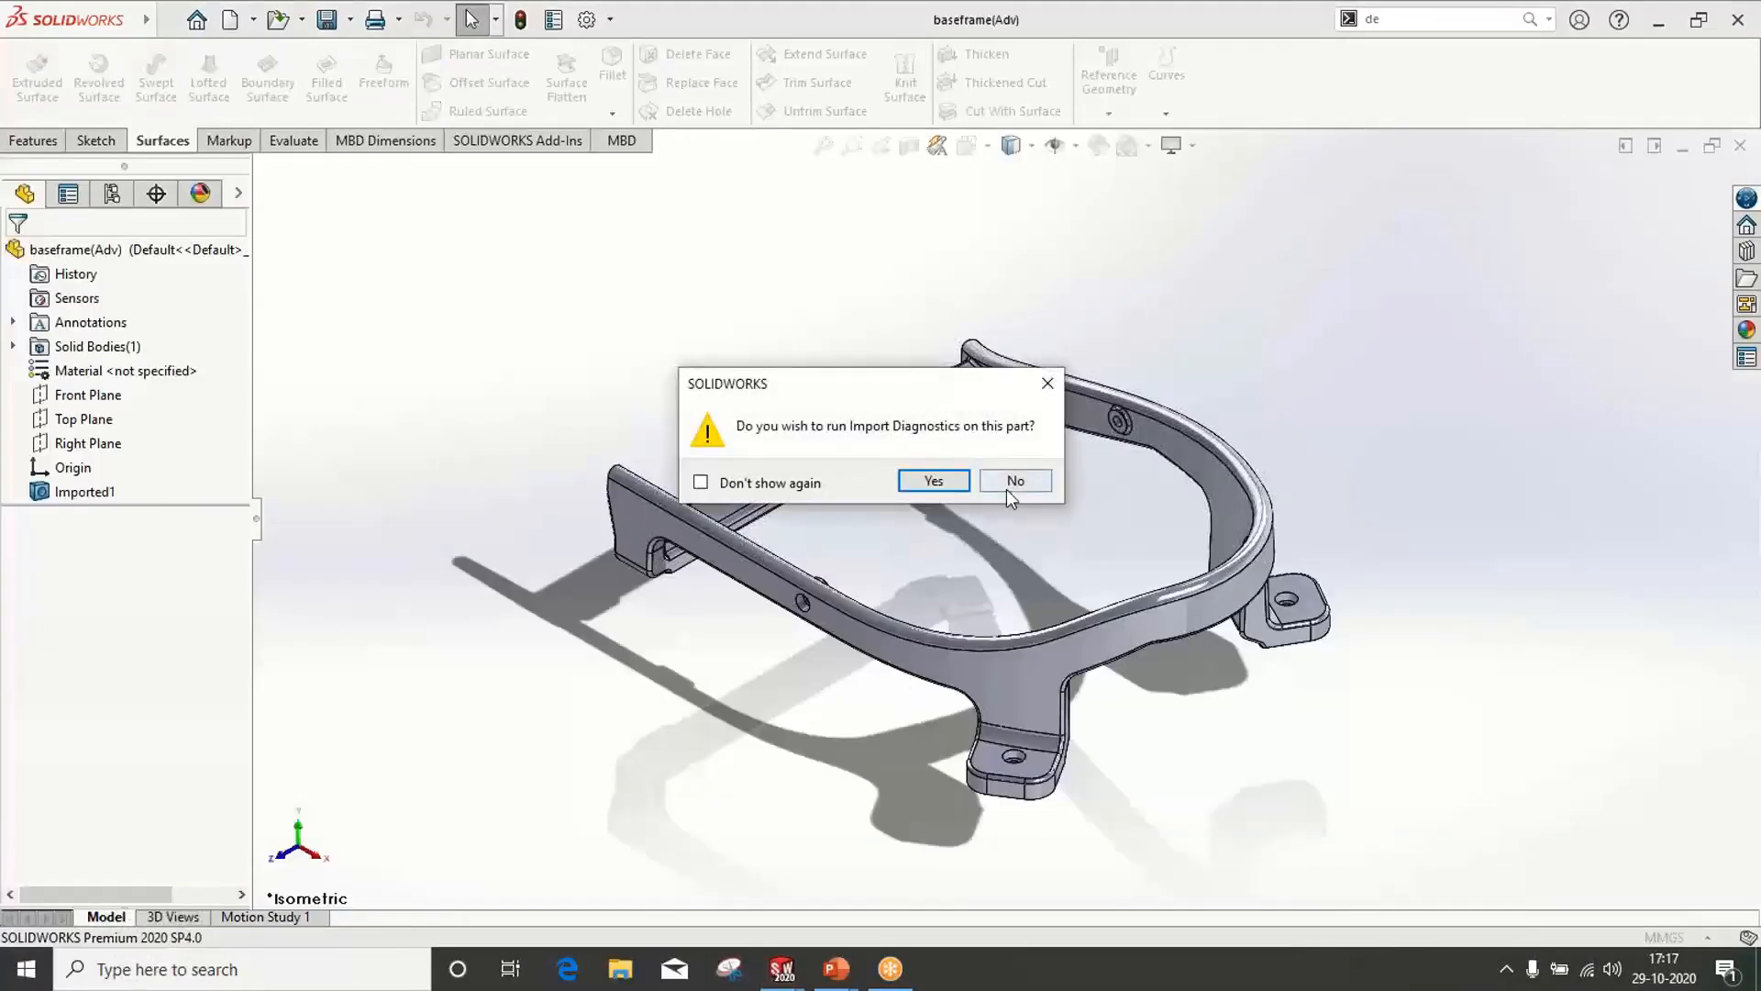
# Run Import Diagnostics on baseframe(Adv), attempt to heal all faulty faces, close the diagnostics, and decline feature recognition
pyautogui.click(932, 481)
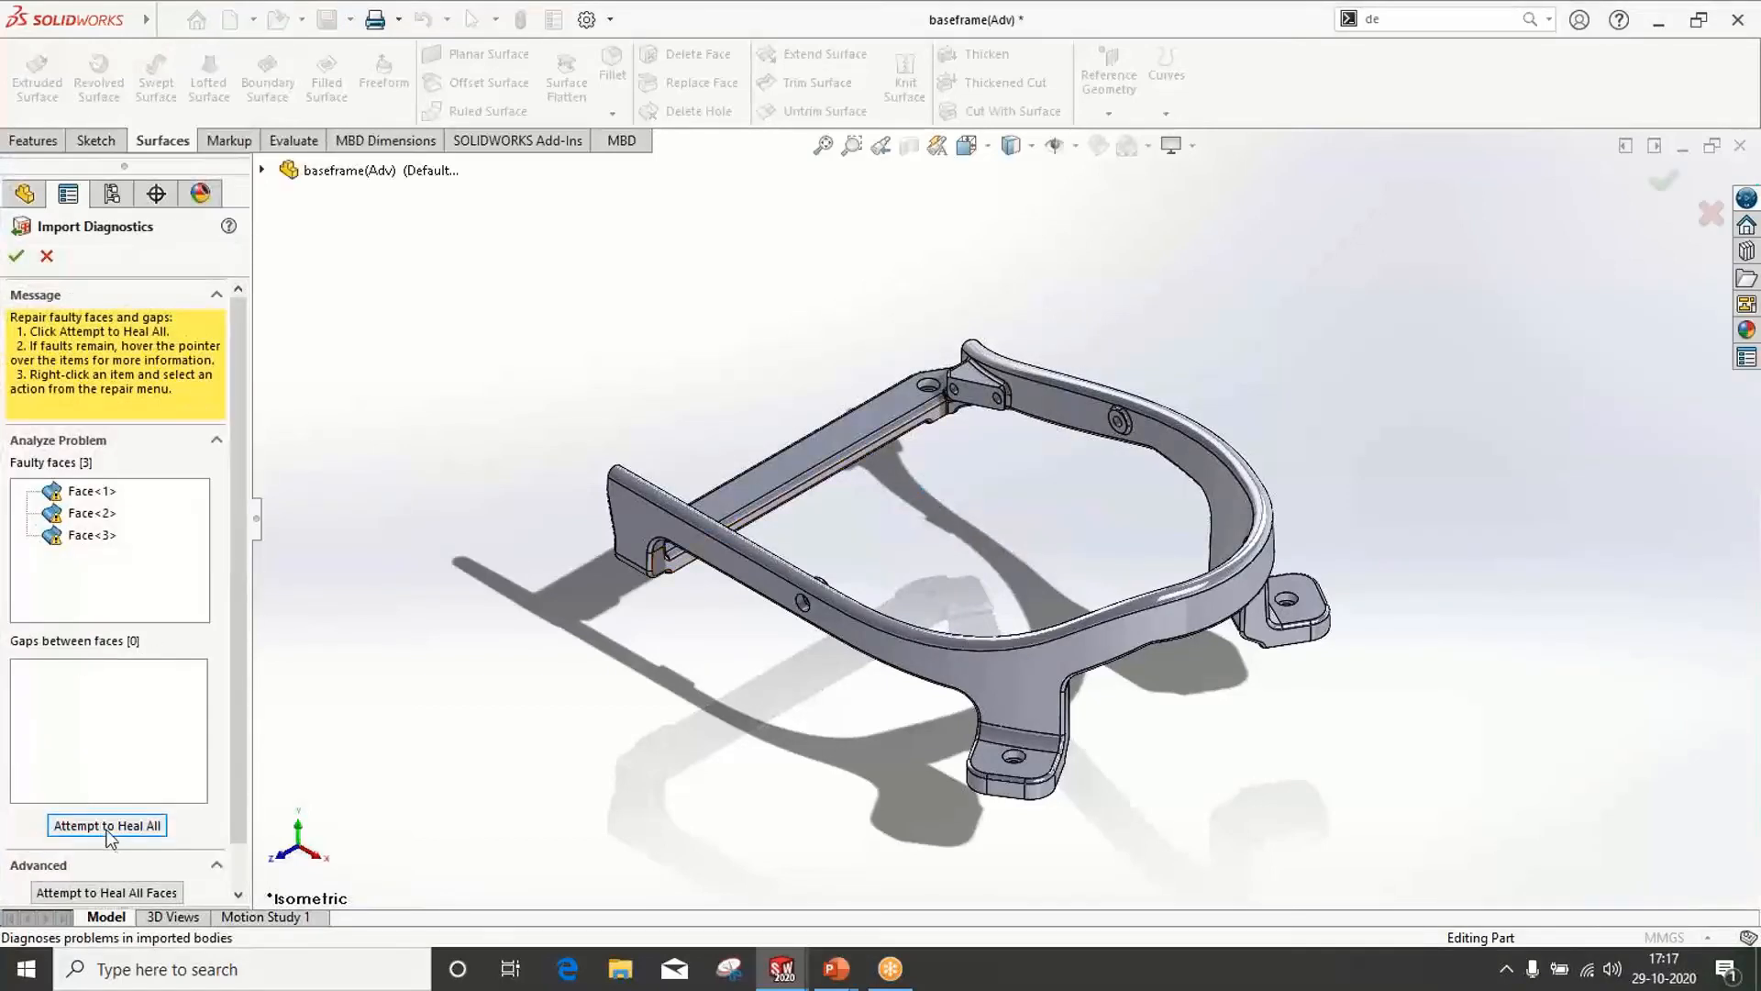
pyautogui.click(102, 826)
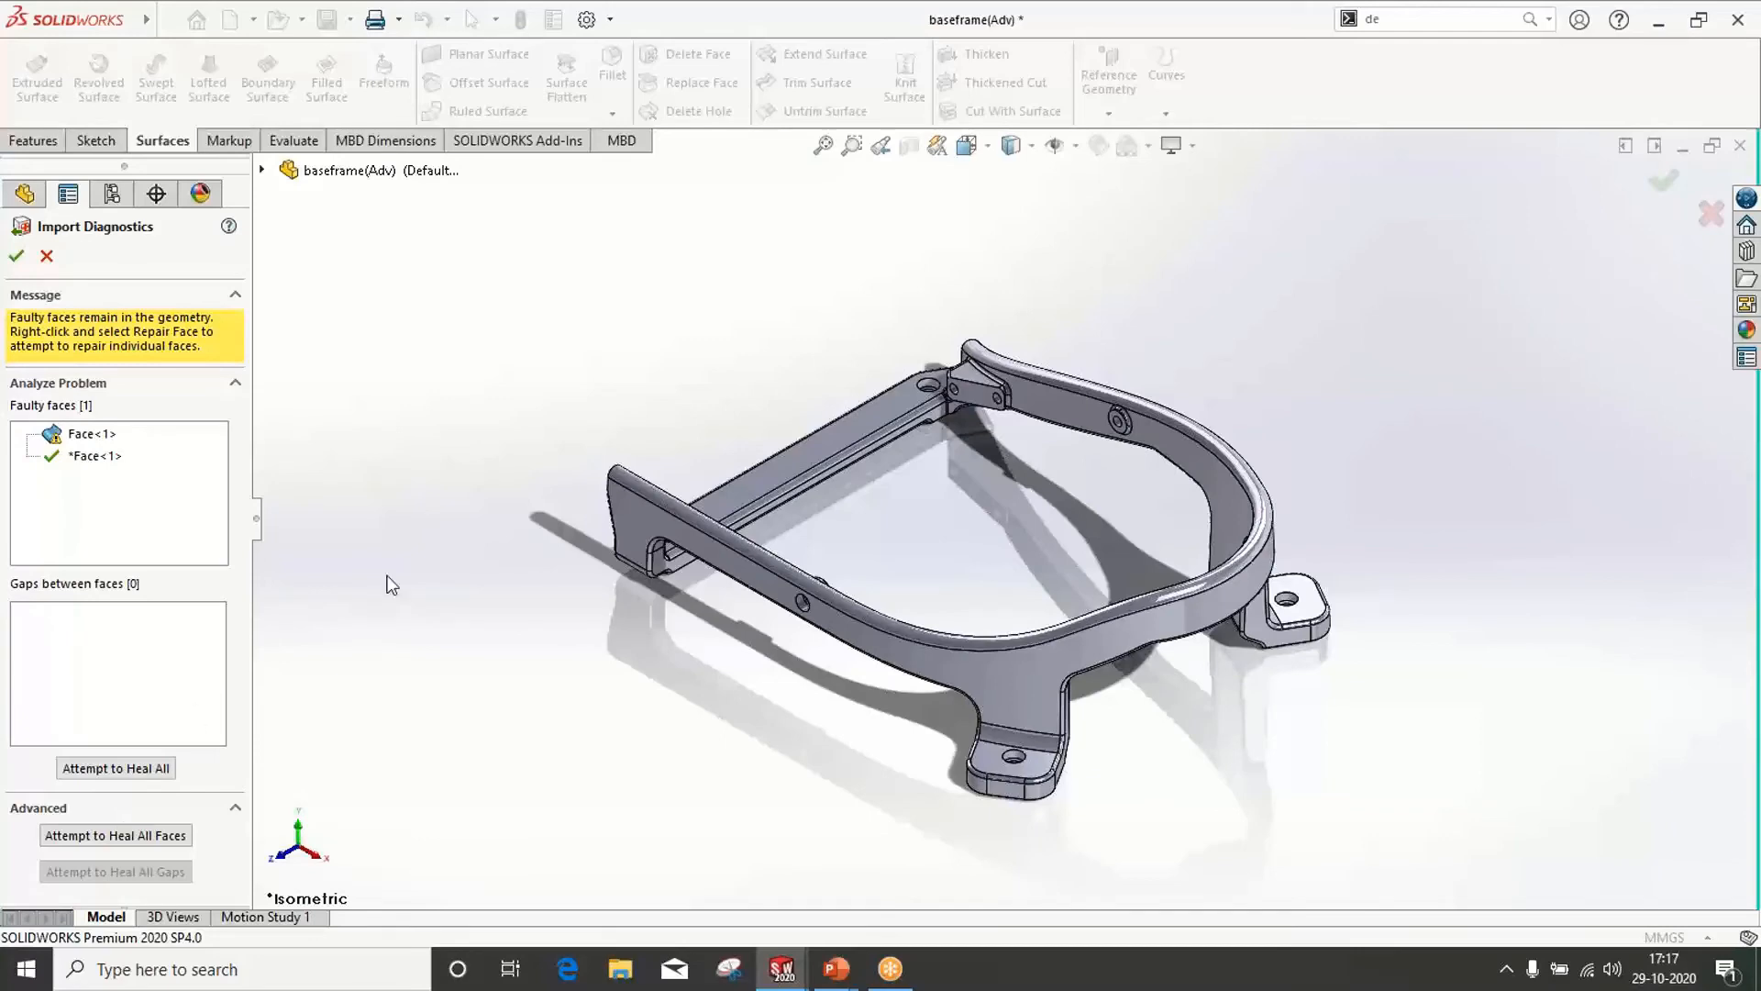
pyautogui.moveTo(964, 637); pyautogui.dragTo(1197, 525, button='middle')
pyautogui.scroll(-10, 731, 525)
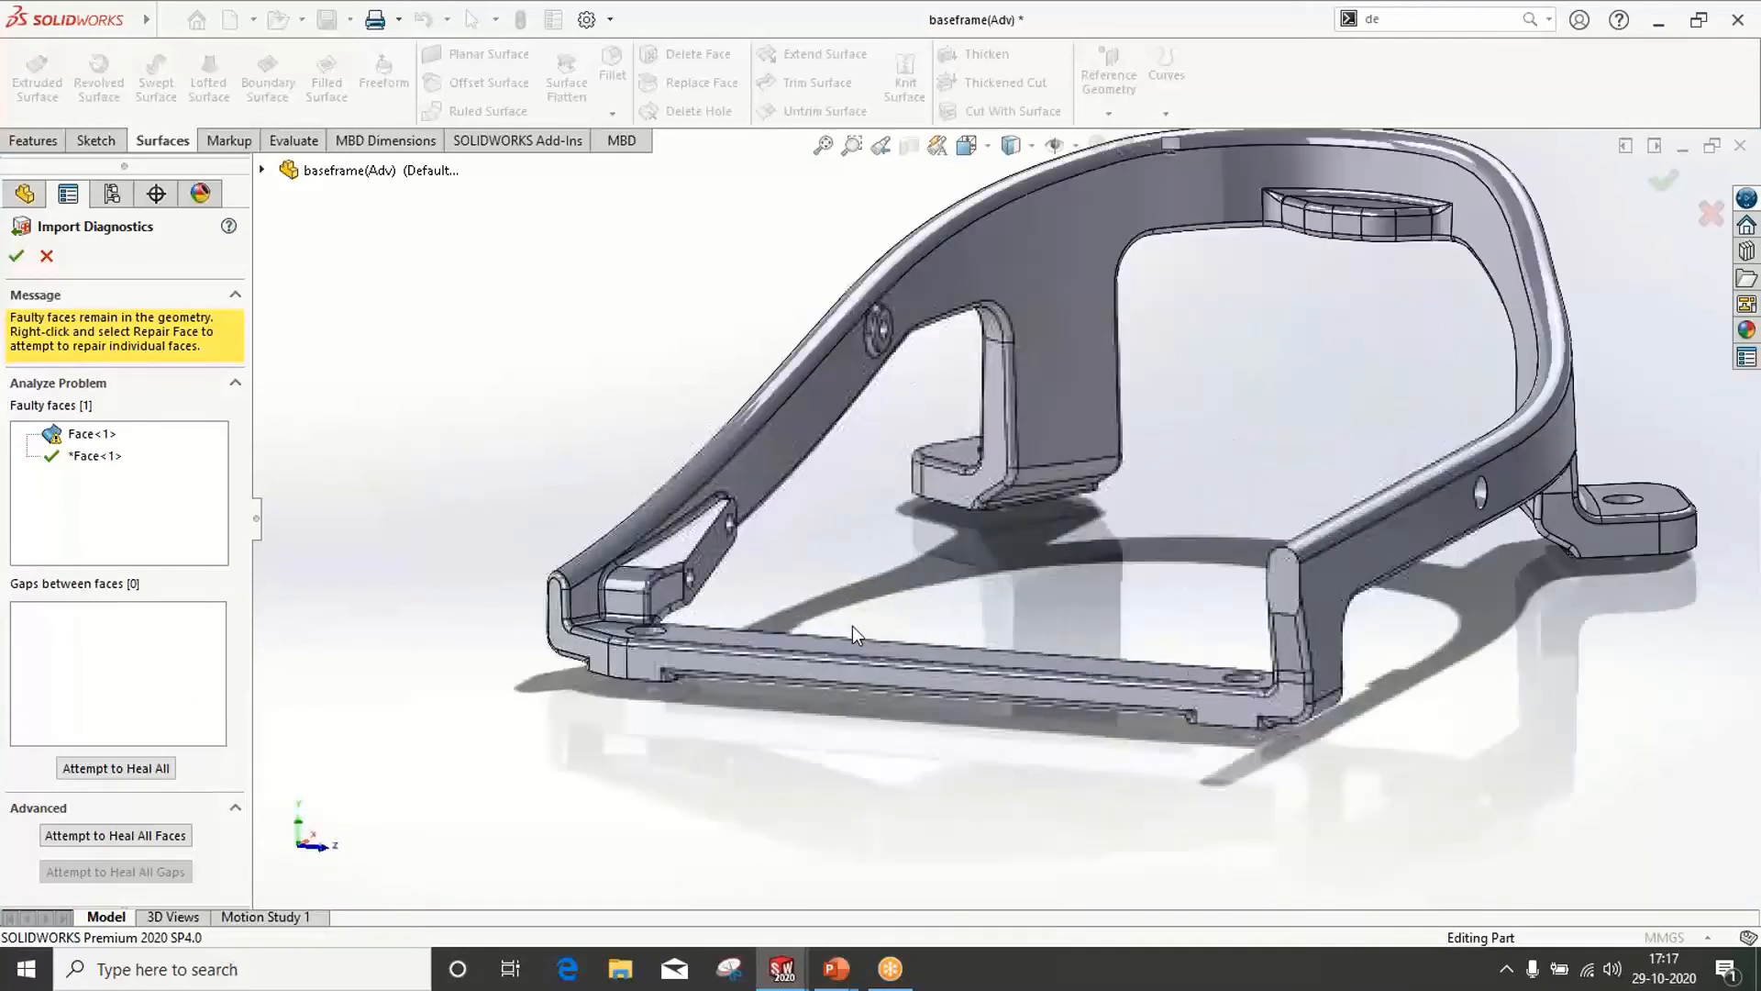
pyautogui.scroll(-1, 732, 526)
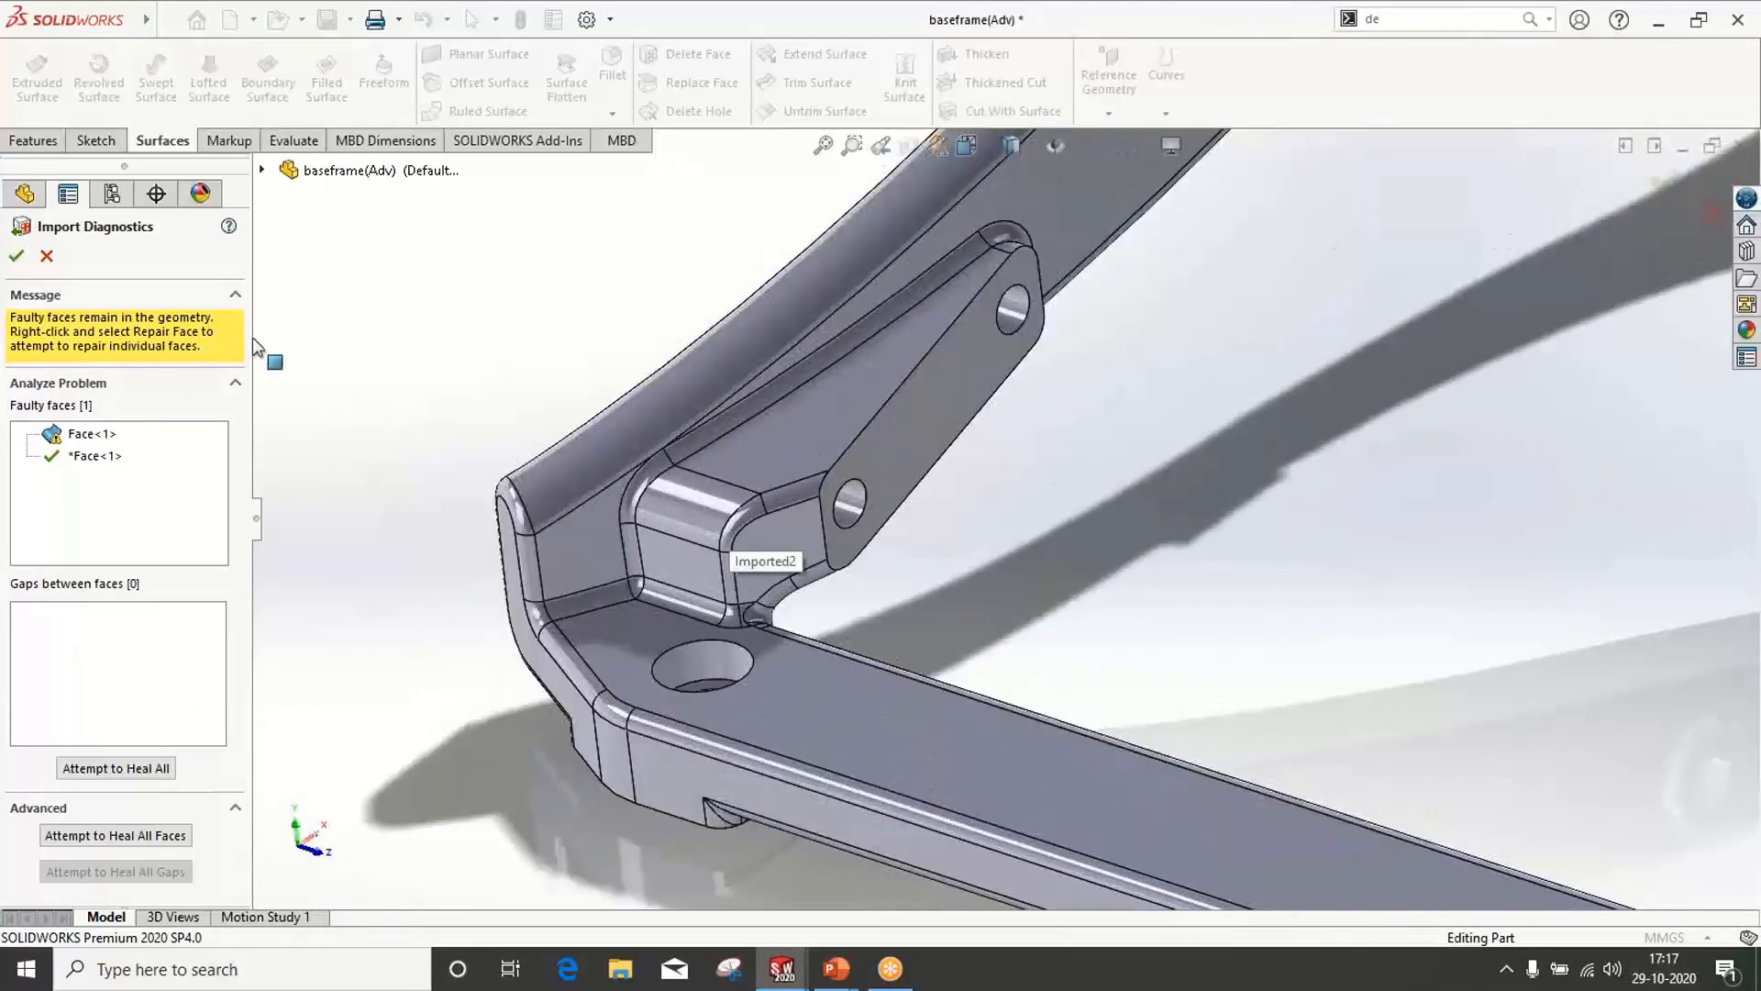
pyautogui.click(47, 258)
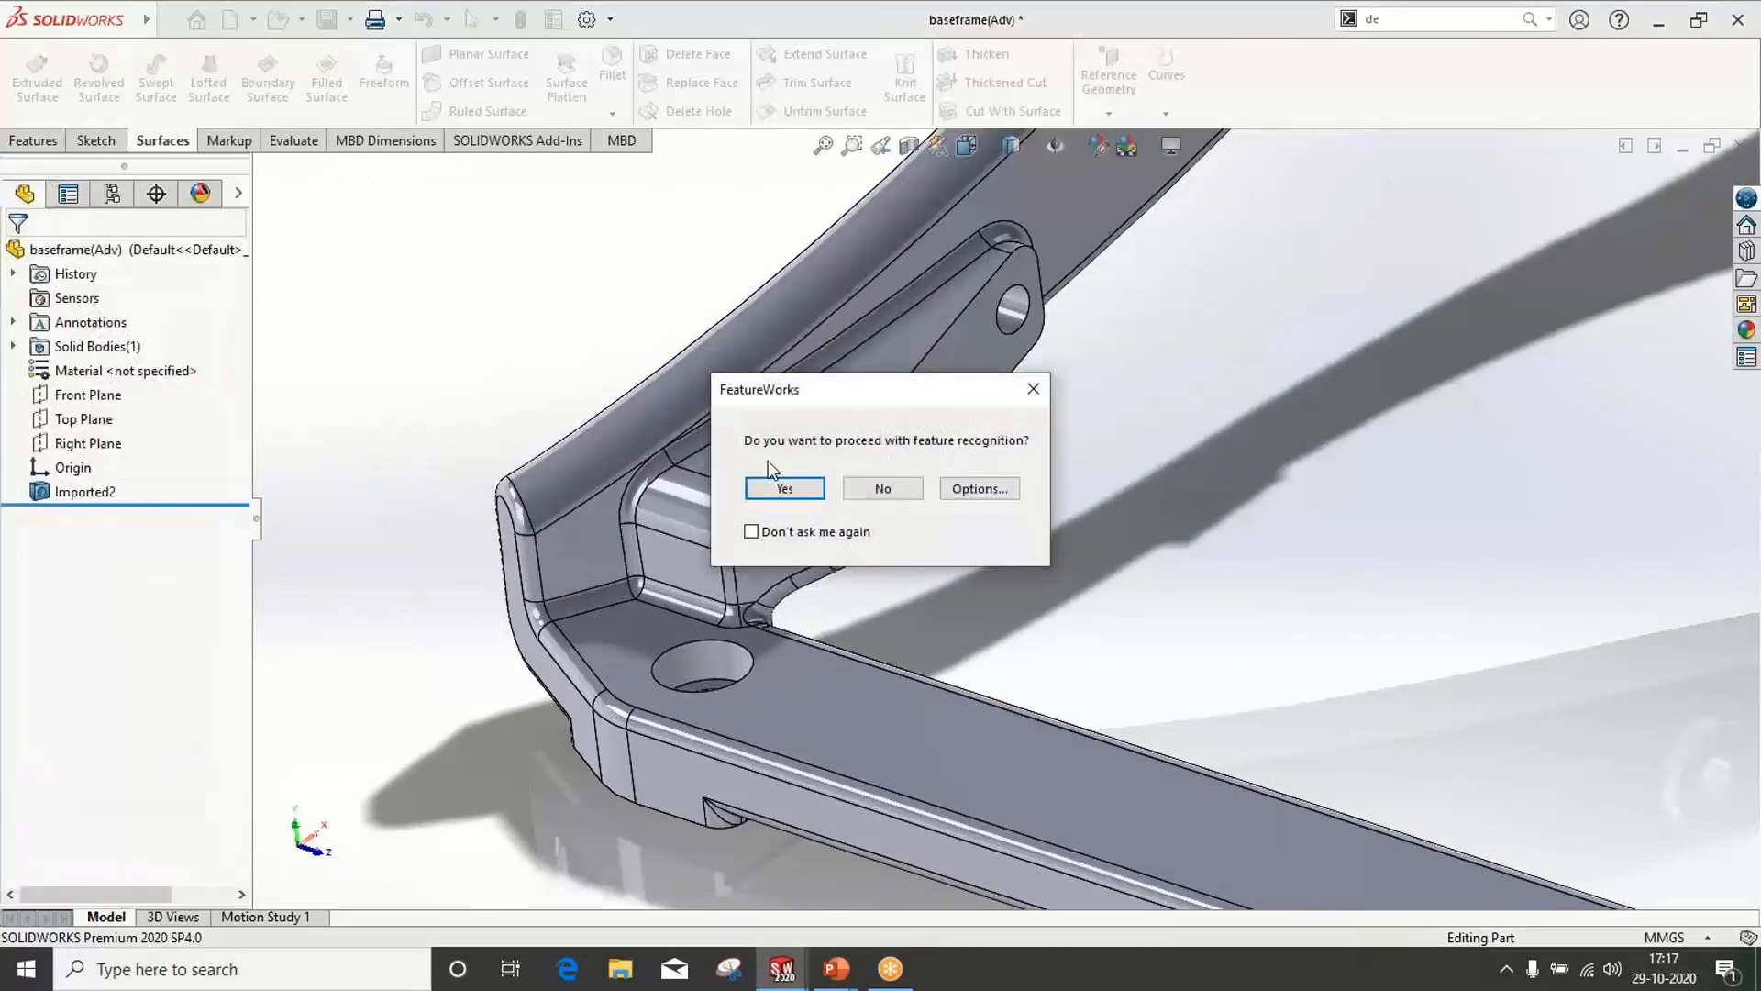
pyautogui.click(884, 488)
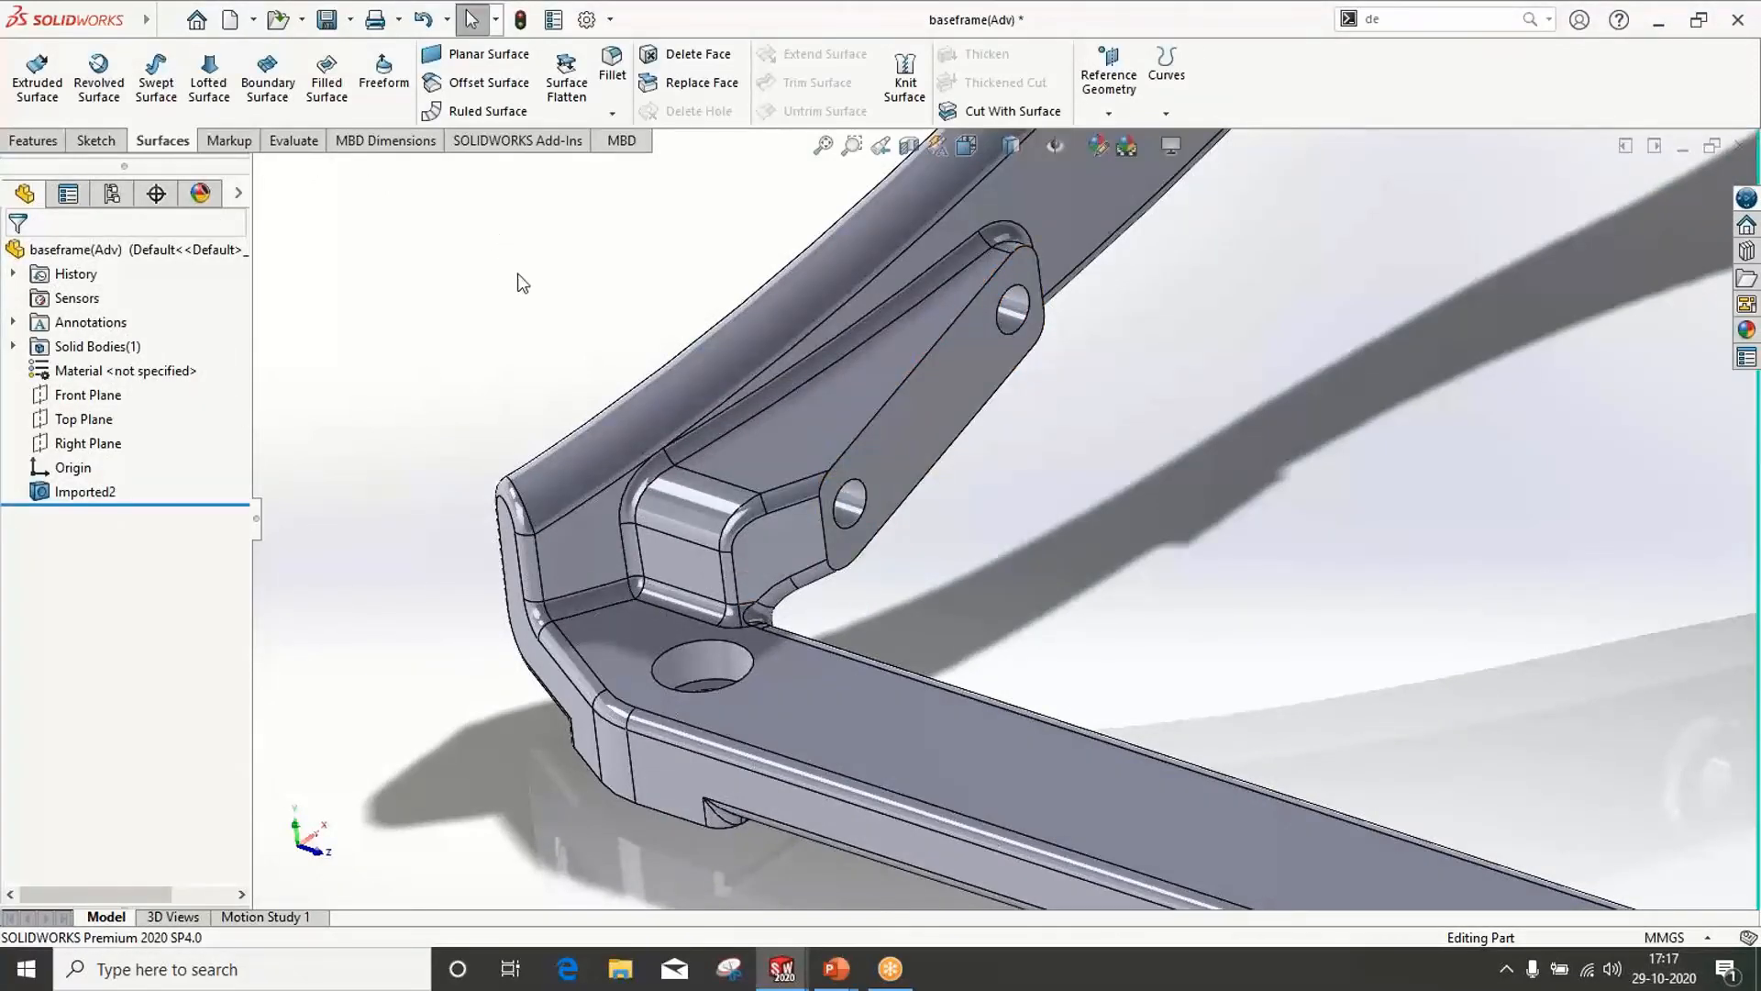
# Rerun Import Diagnostics on the base frame's imported body, locate the remaining faulty face, and attempt to heal it again
pyautogui.scroll(2, 527, 288)
pyautogui.scroll(2, 714, 337)
pyautogui.scroll(-2, 1192, 339)
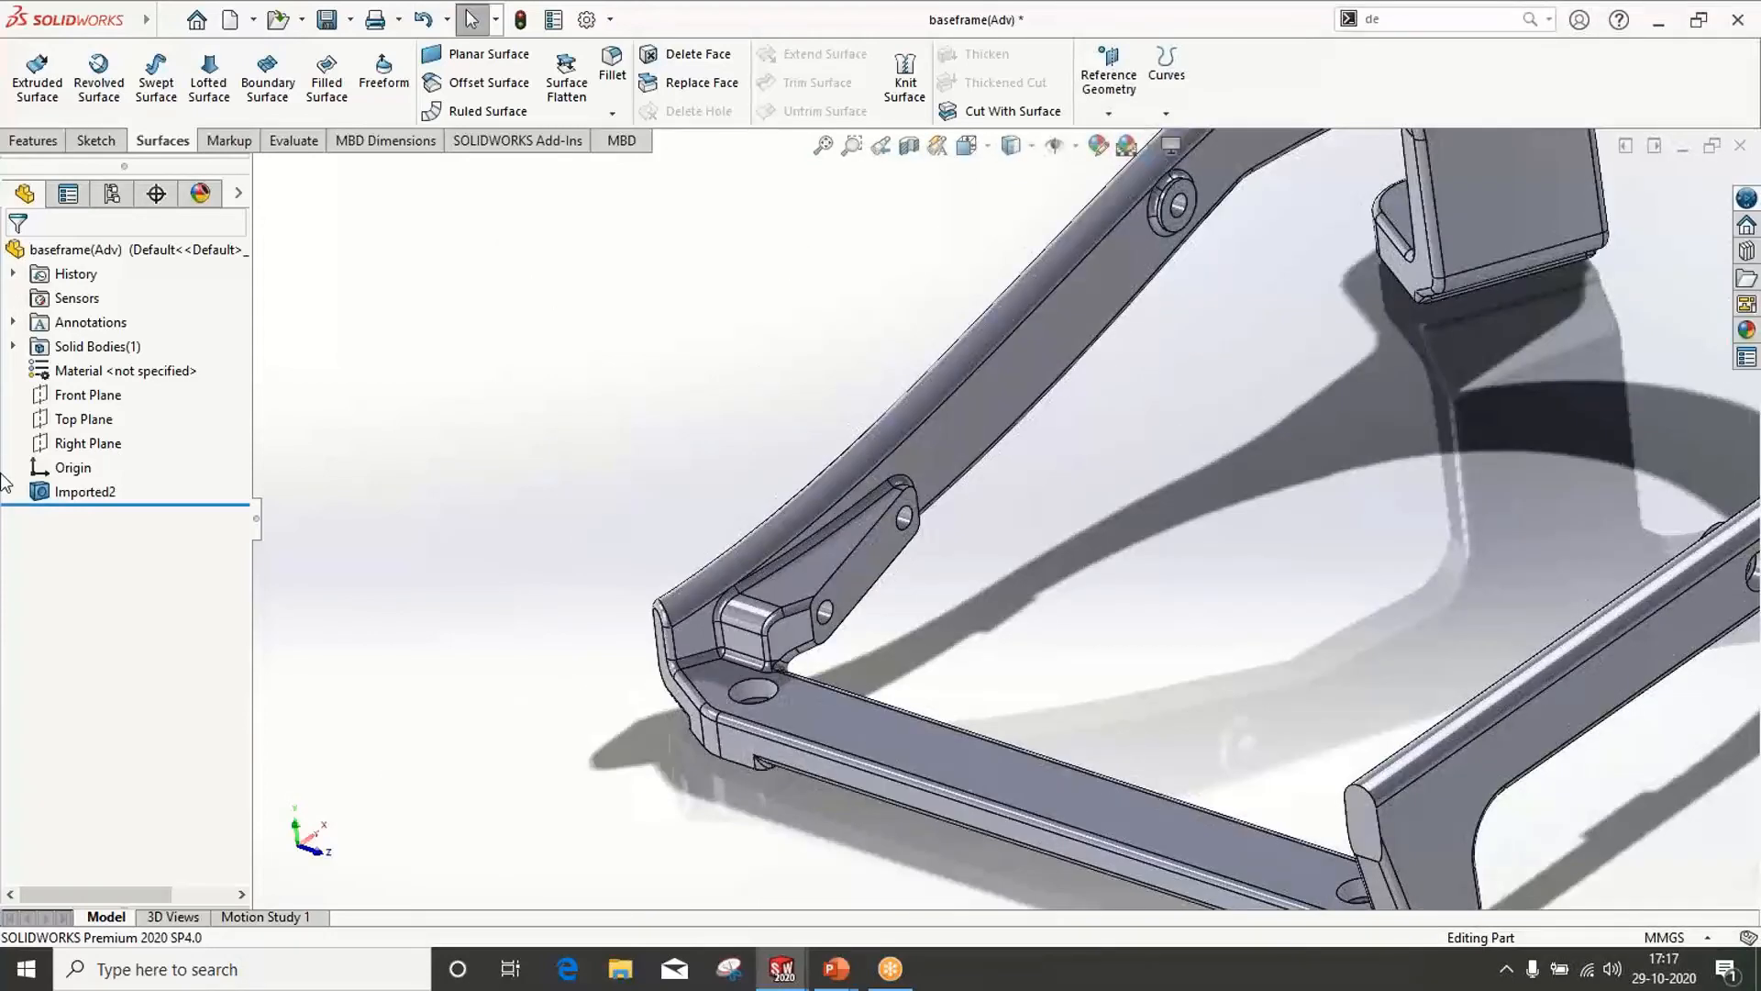
pyautogui.rightClick(92, 493)
pyautogui.click(307, 533)
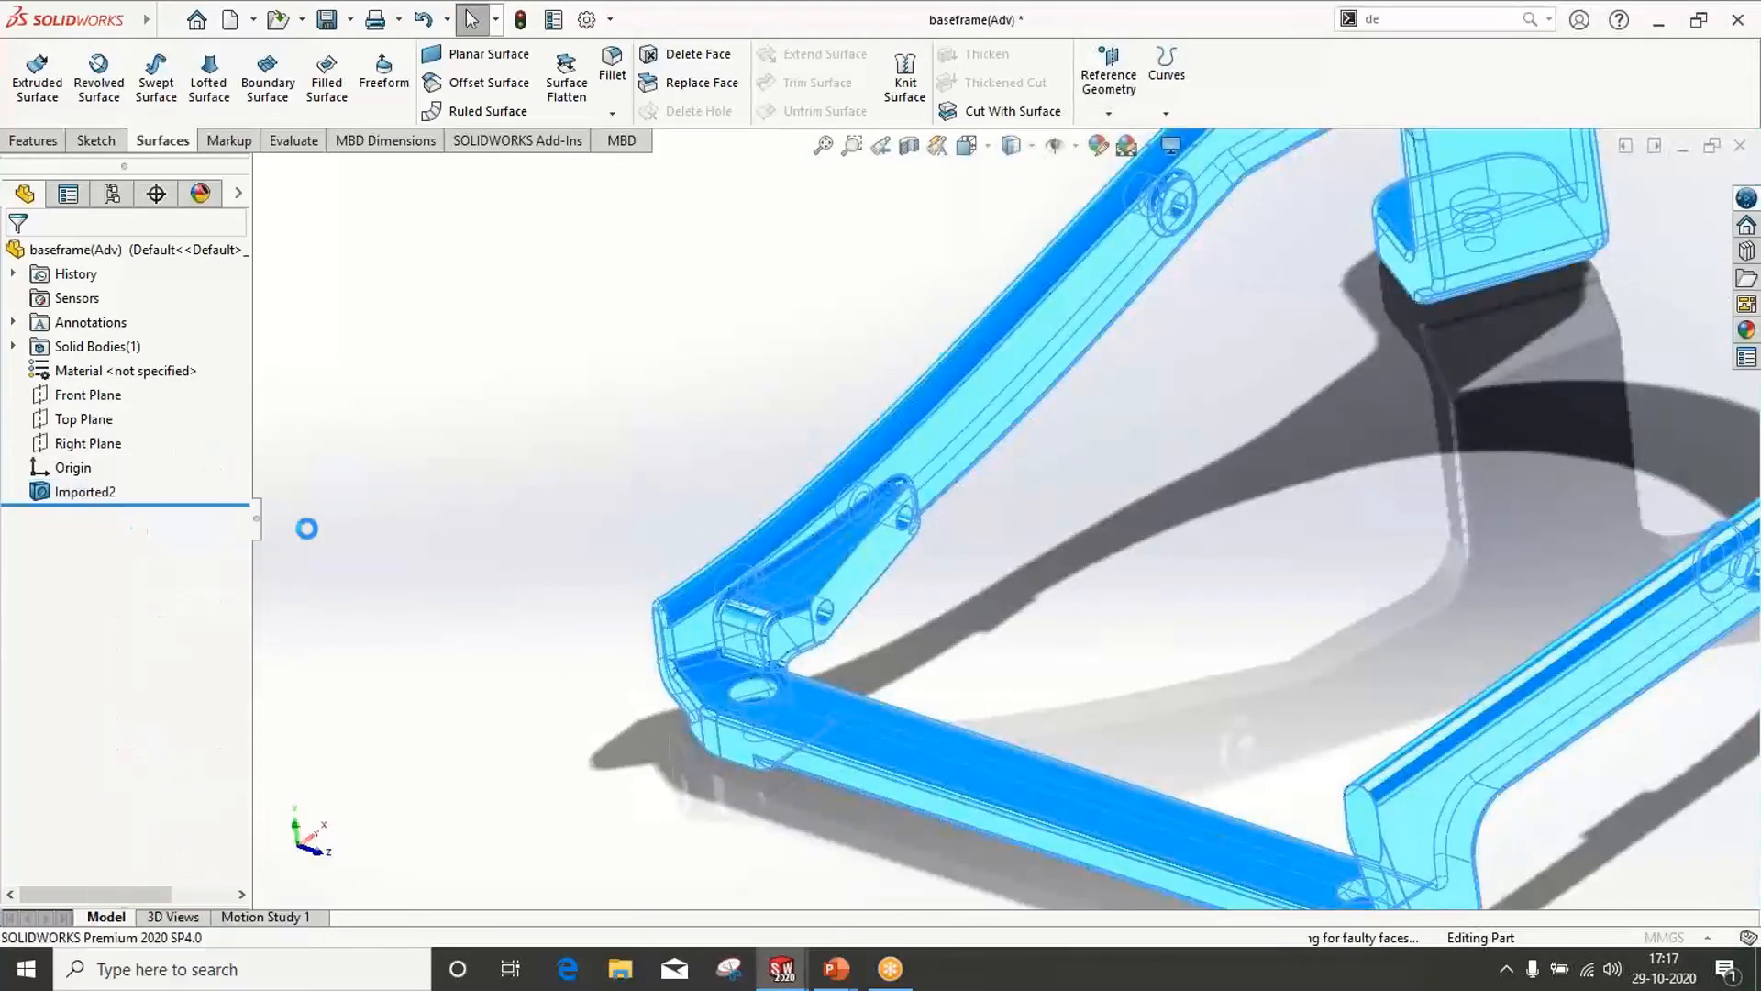
pyautogui.click(103, 493)
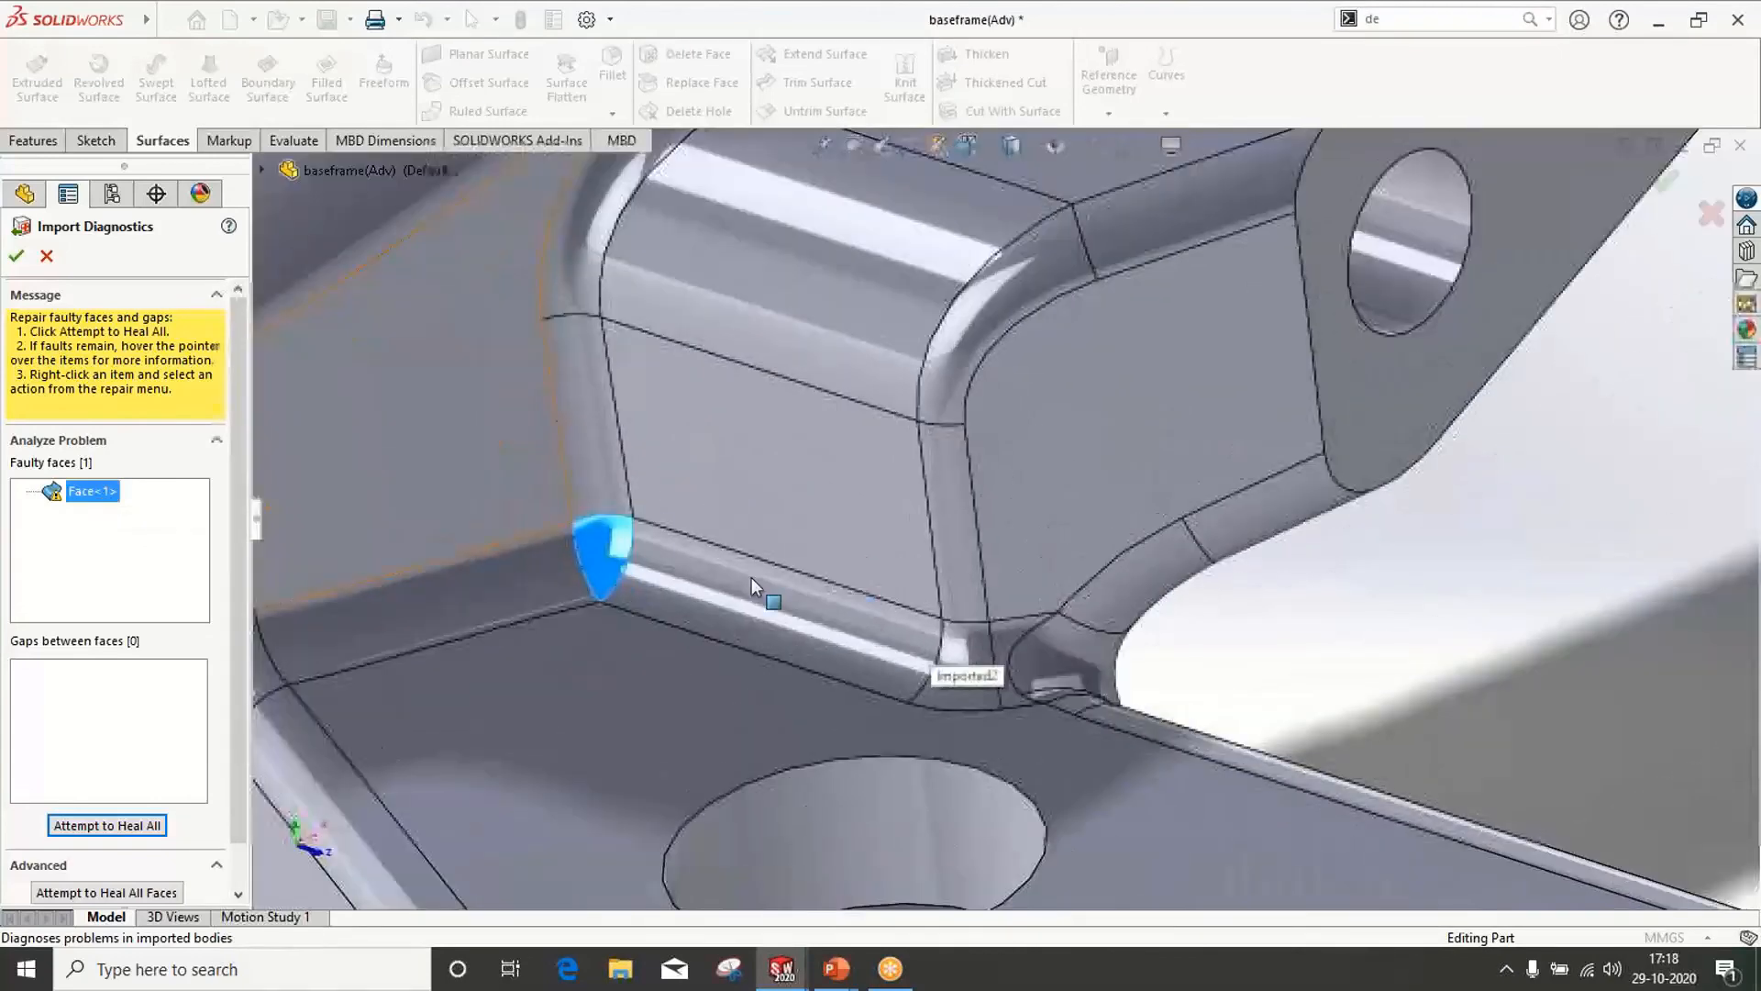
pyautogui.click(128, 824)
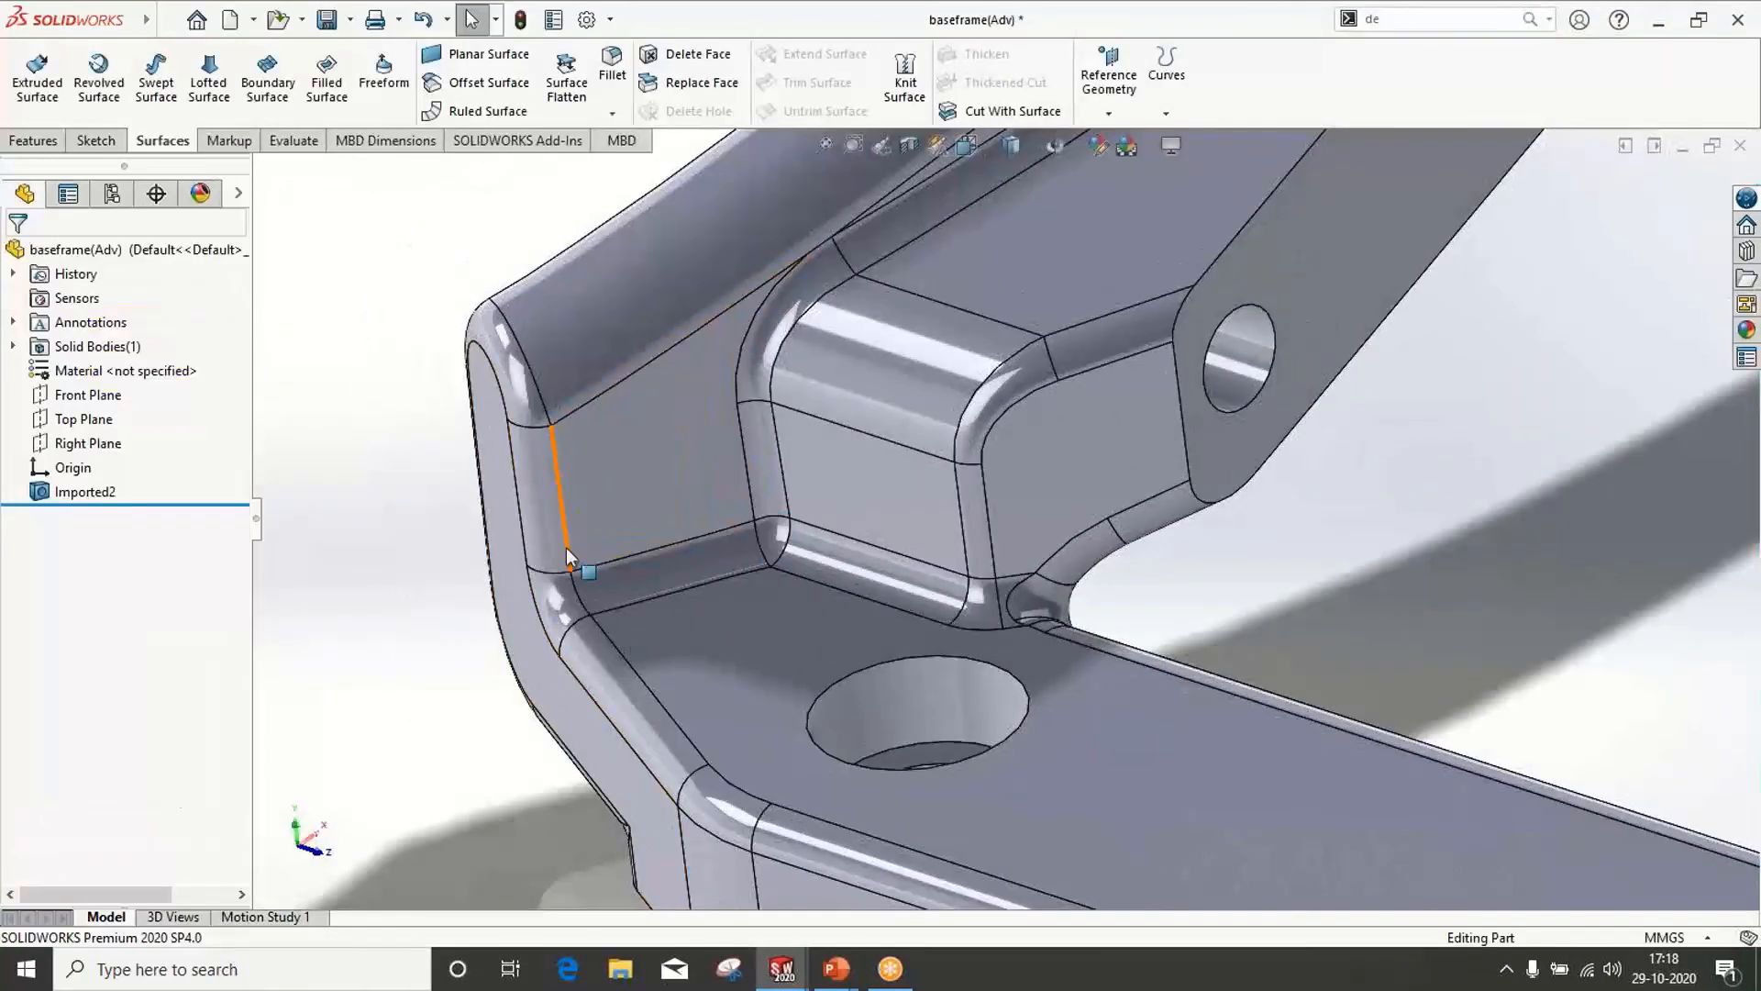
# Remove the faulty corner fillet face beside the base frame's bracket using Delete Face with the Delete option
pyautogui.click(683, 55)
pyautogui.click(776, 540)
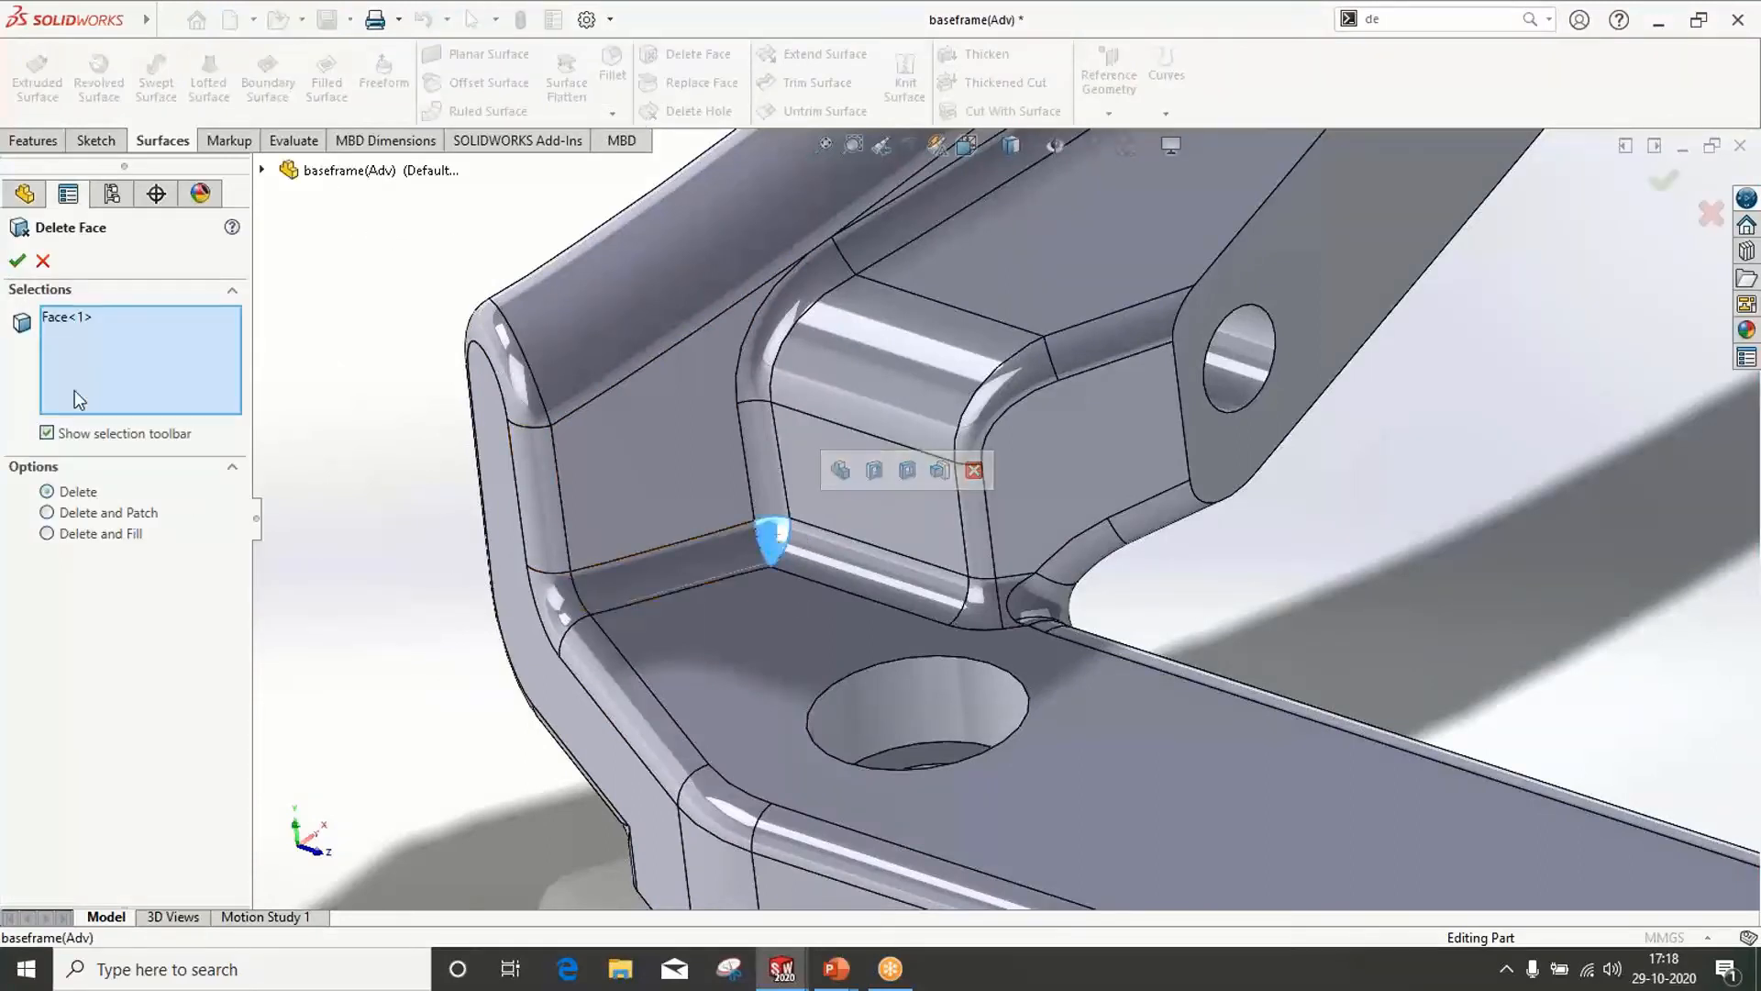
pyautogui.click(18, 263)
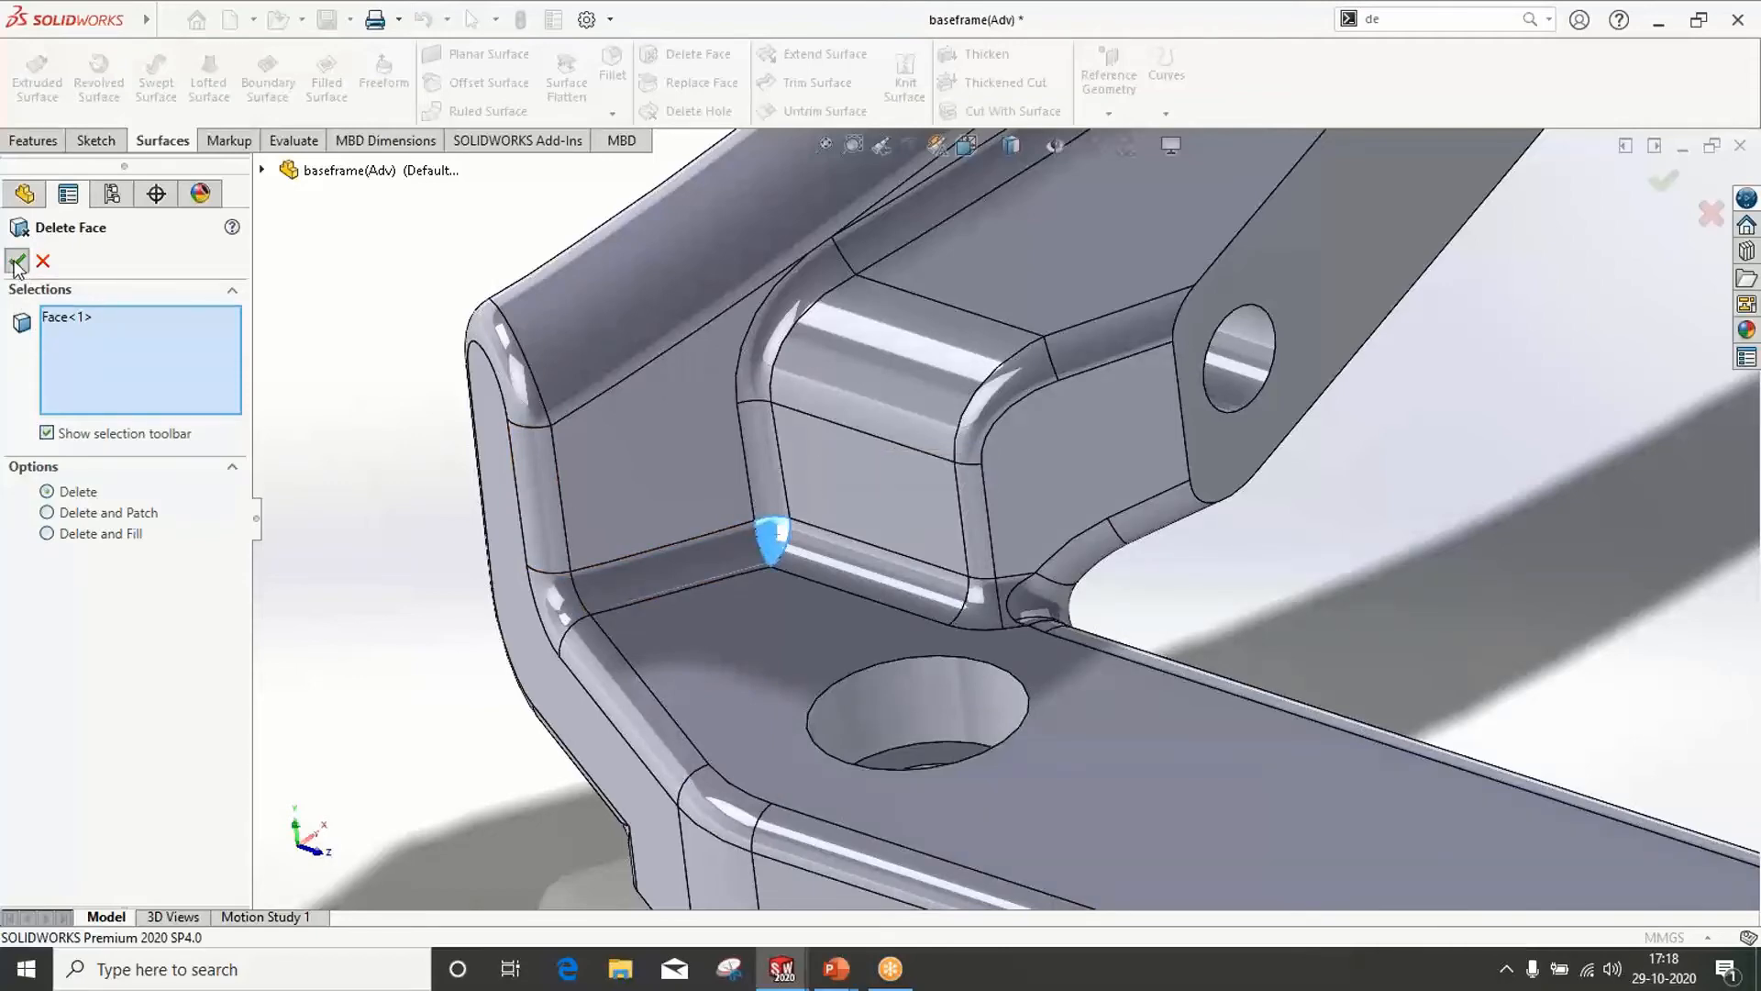
# Create a 0 mm offset surface from the three flat faces surrounding the deleted corner fillet face
pyautogui.scroll(3, 758, 575)
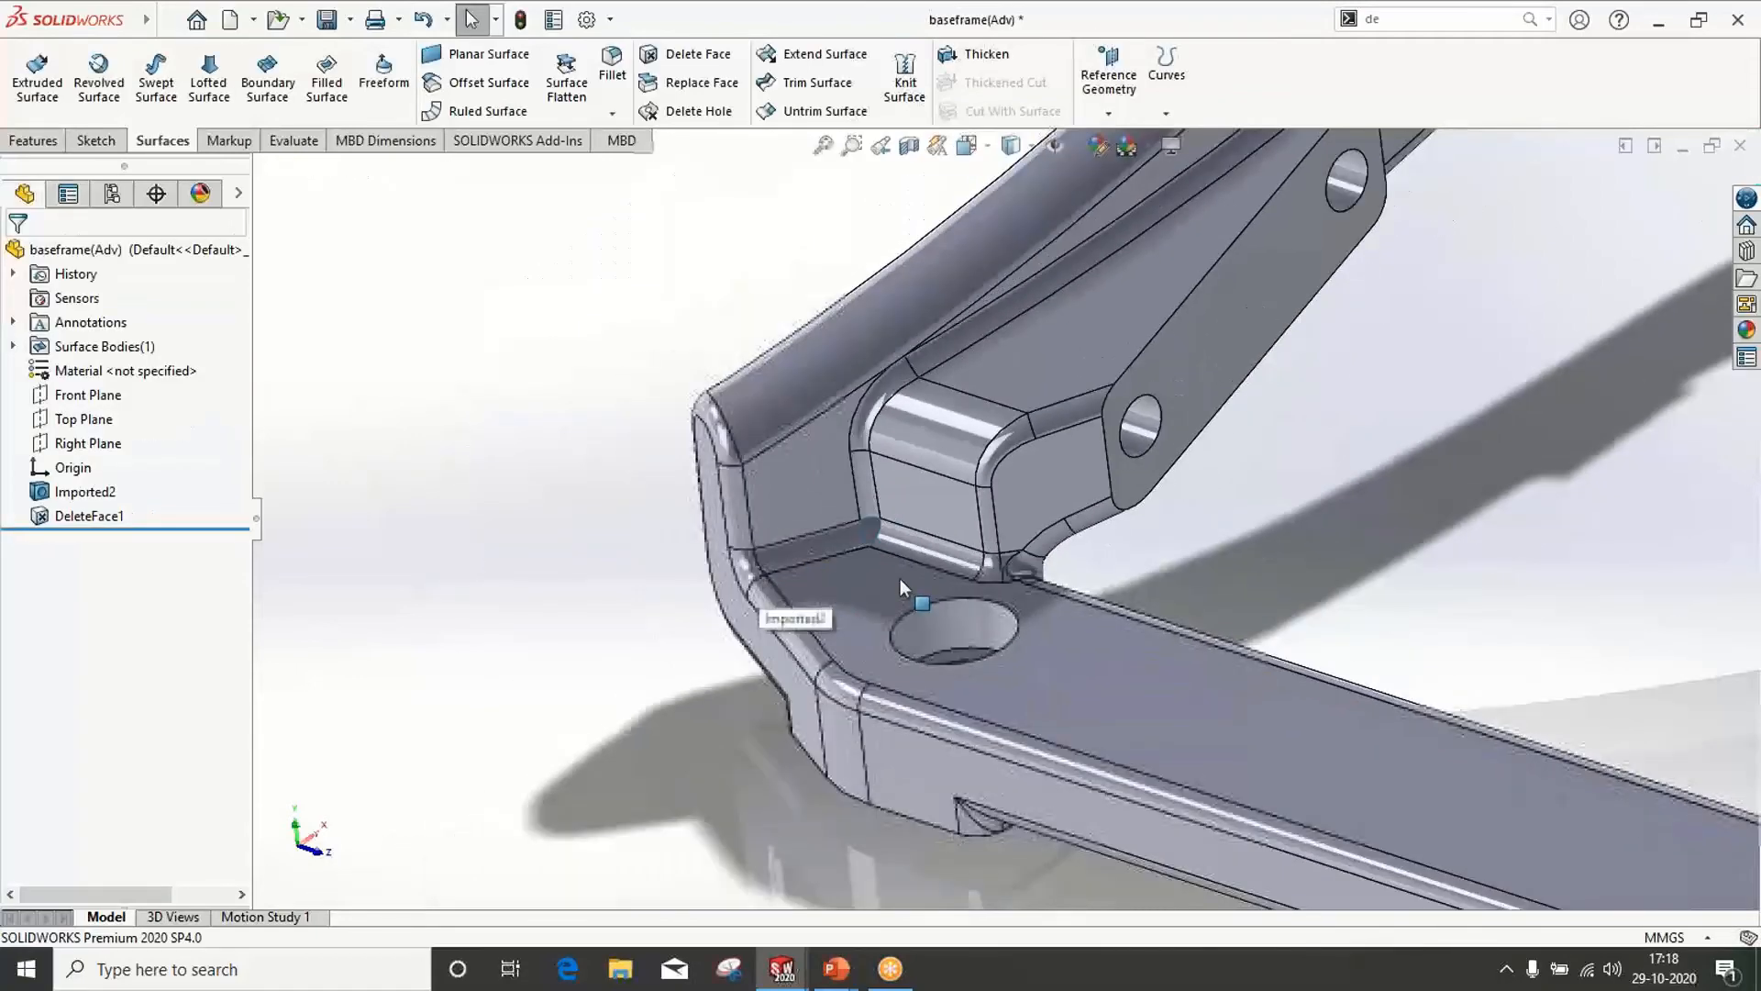
pyautogui.scroll(-3, 996, 457)
pyautogui.scroll(-1, 996, 457)
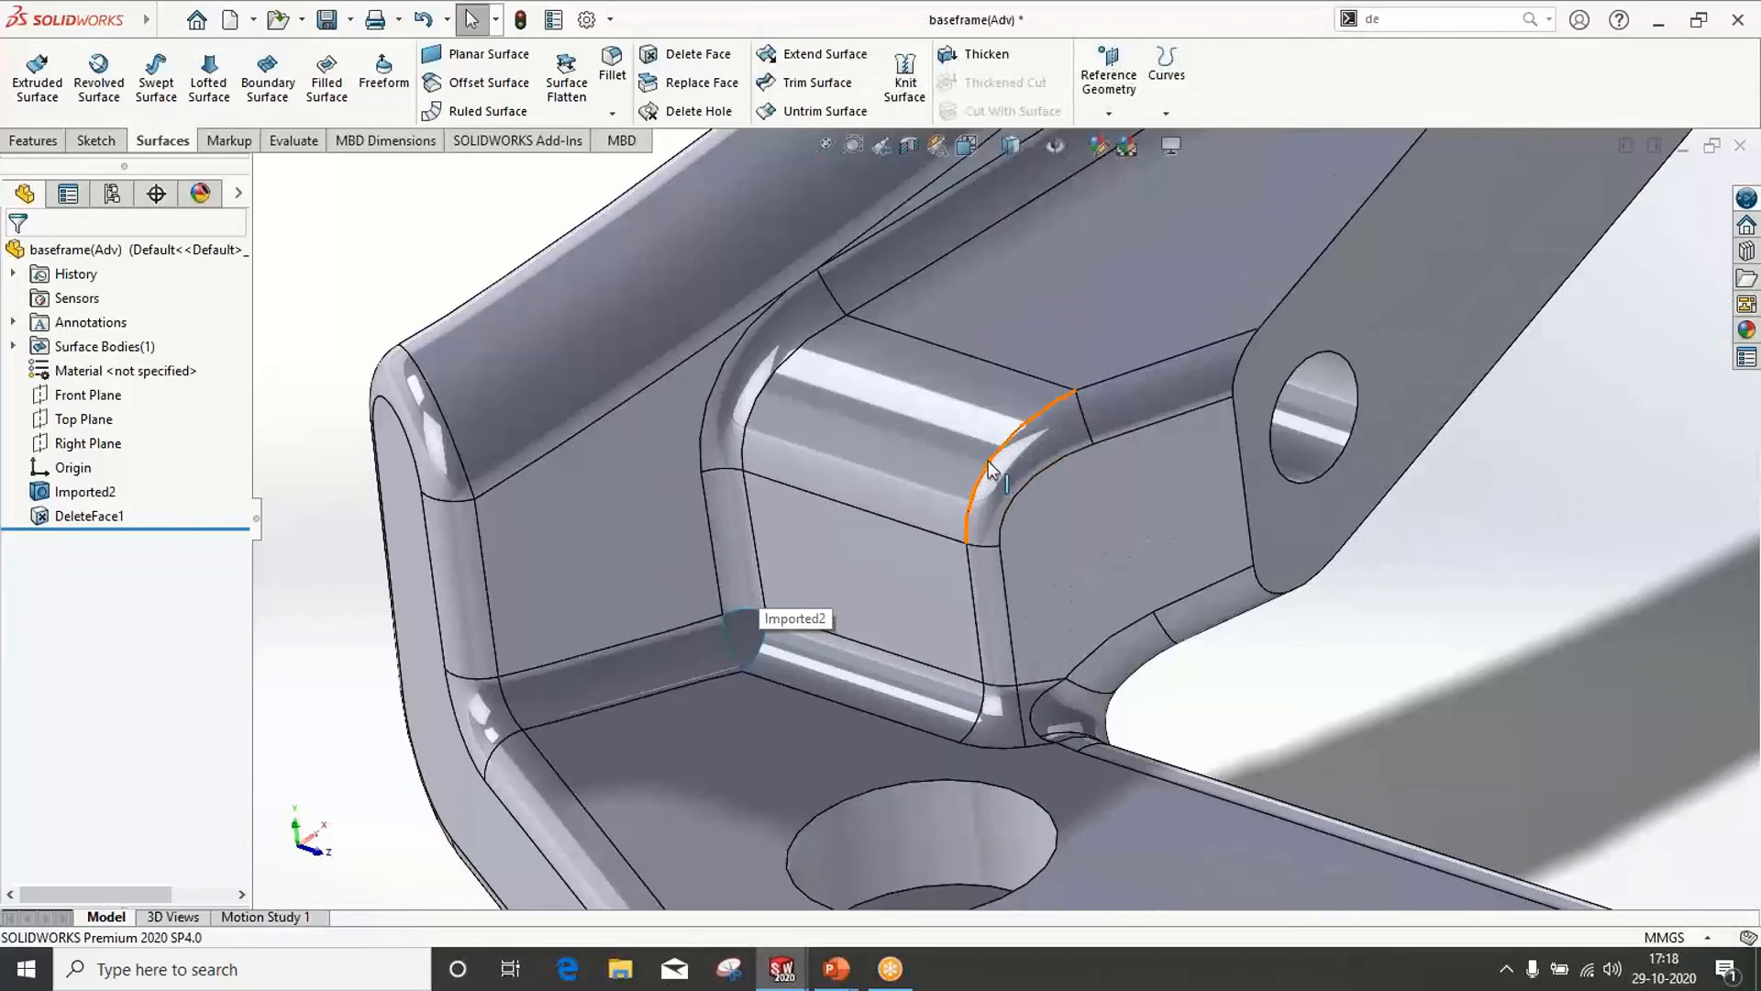
pyautogui.press('z')
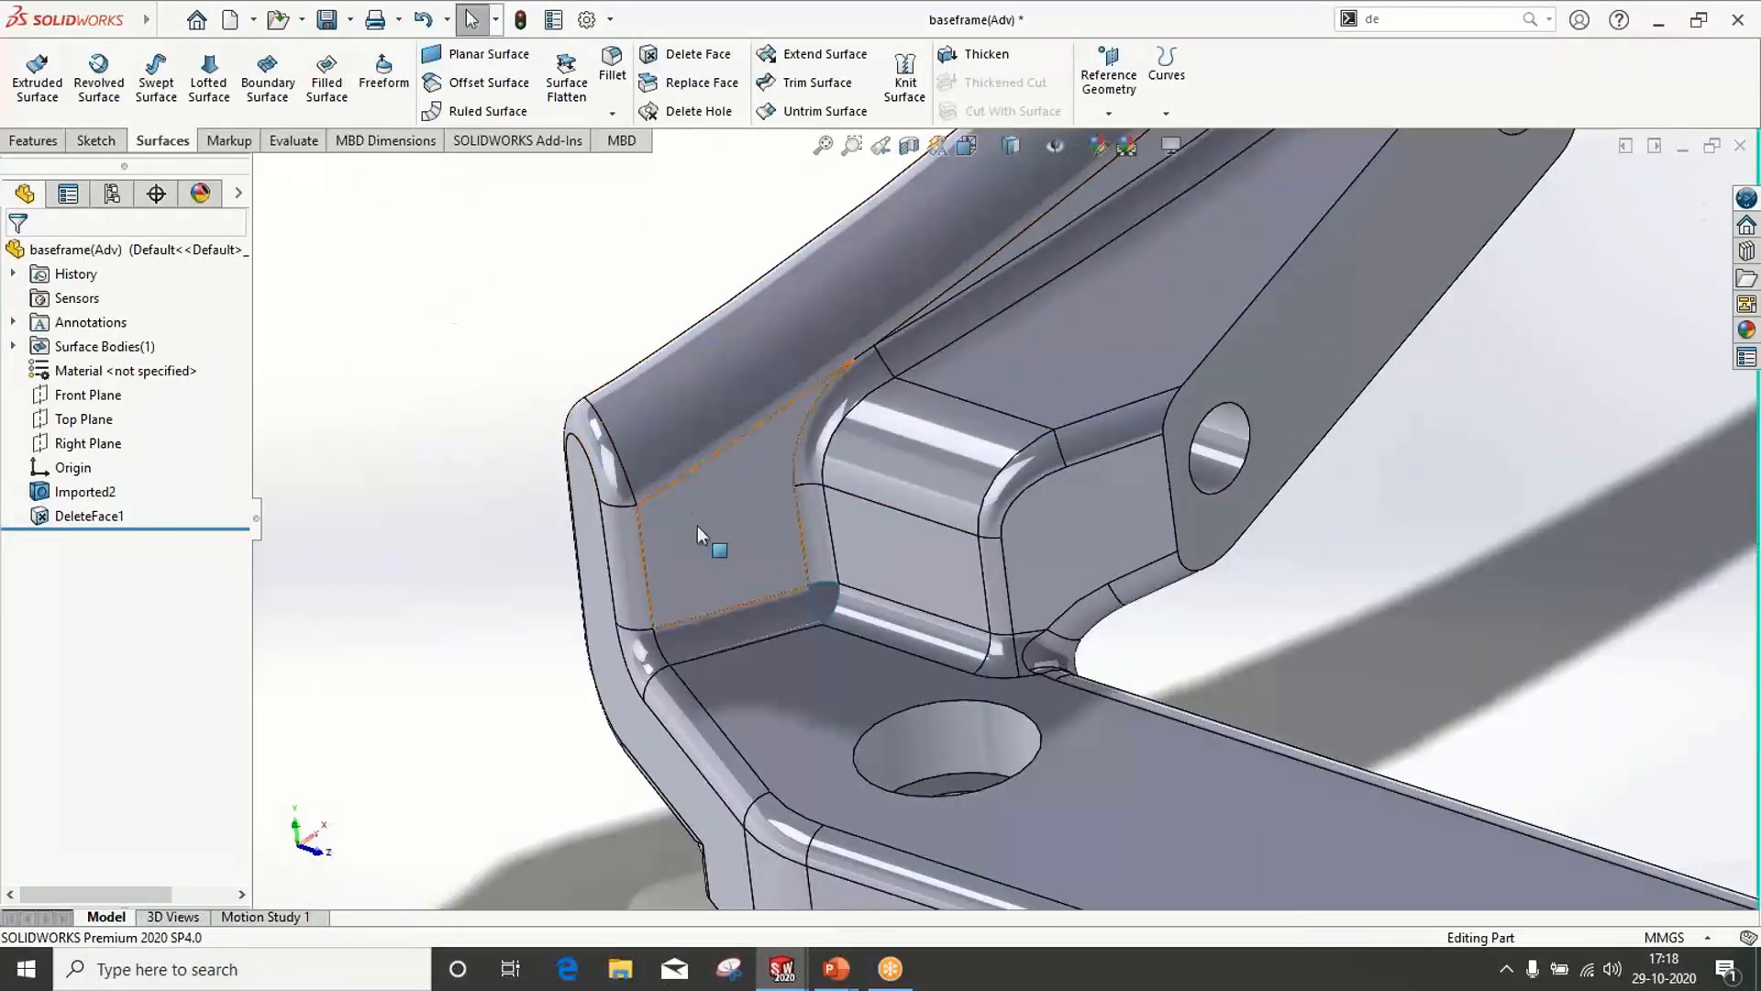
pyautogui.click(697, 525)
pyautogui.keyDown('ctrl'); pyautogui.click(910, 562); pyautogui.keyUp('ctrl')
pyautogui.keyDown('ctrl'); pyautogui.click(828, 692); pyautogui.keyUp('ctrl')
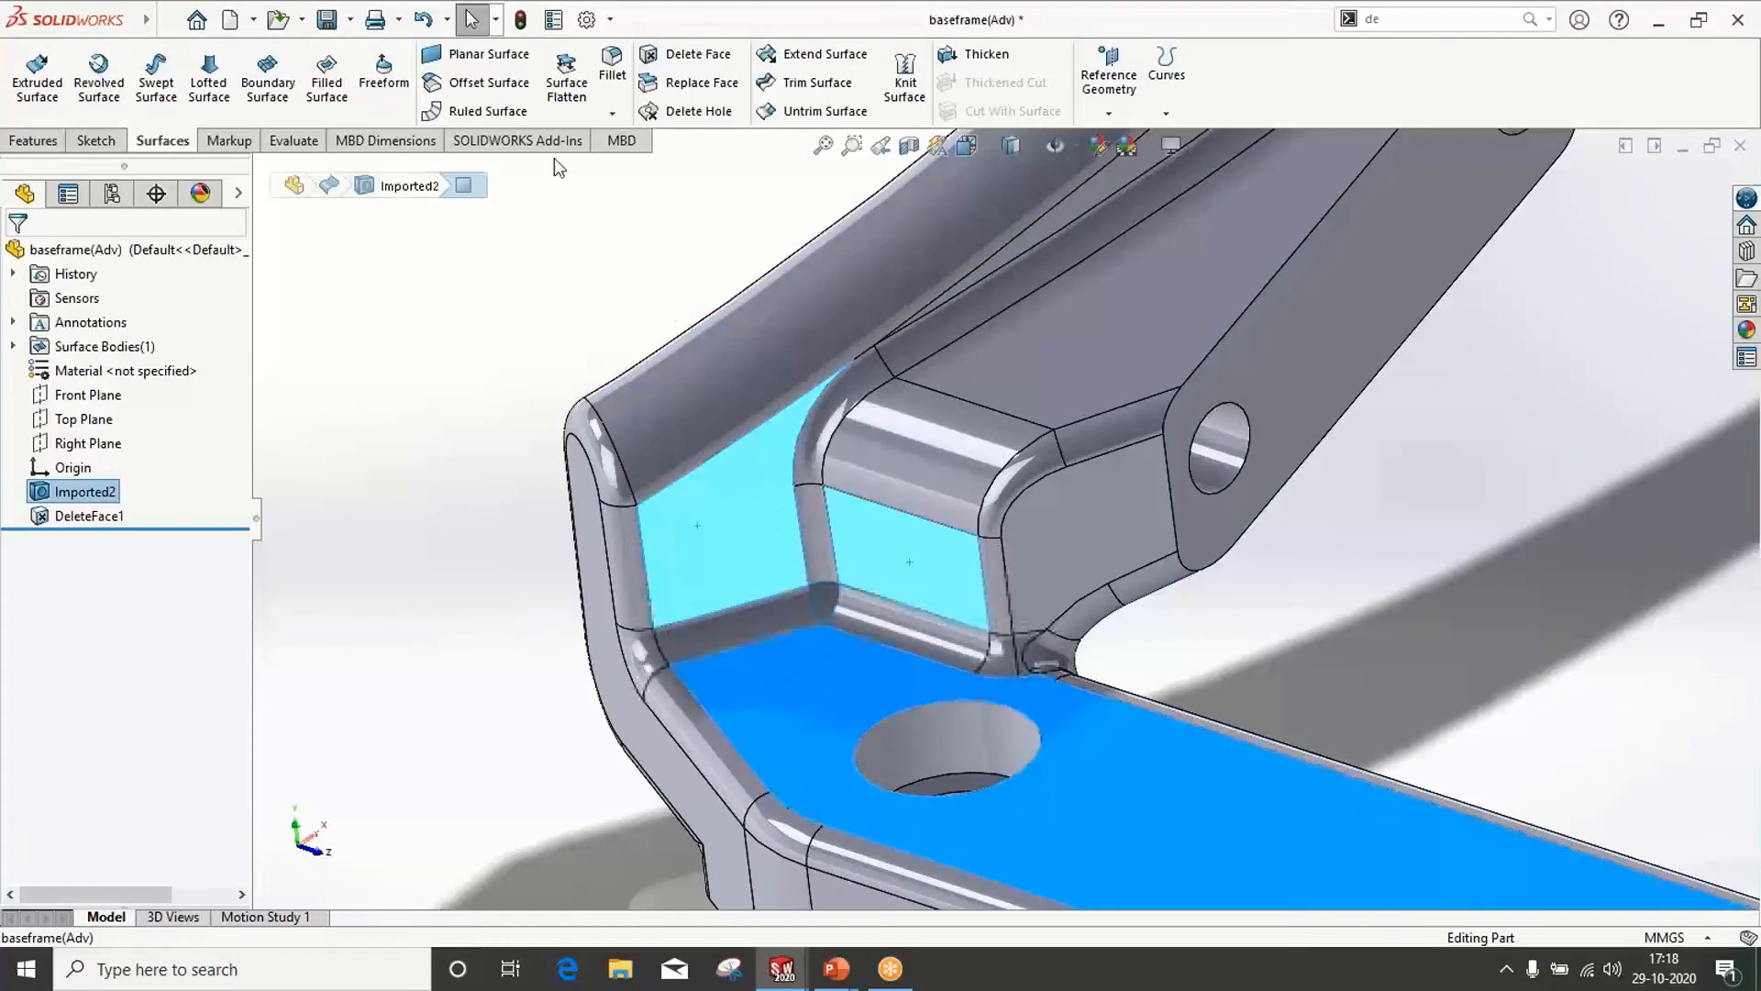
pyautogui.click(477, 87)
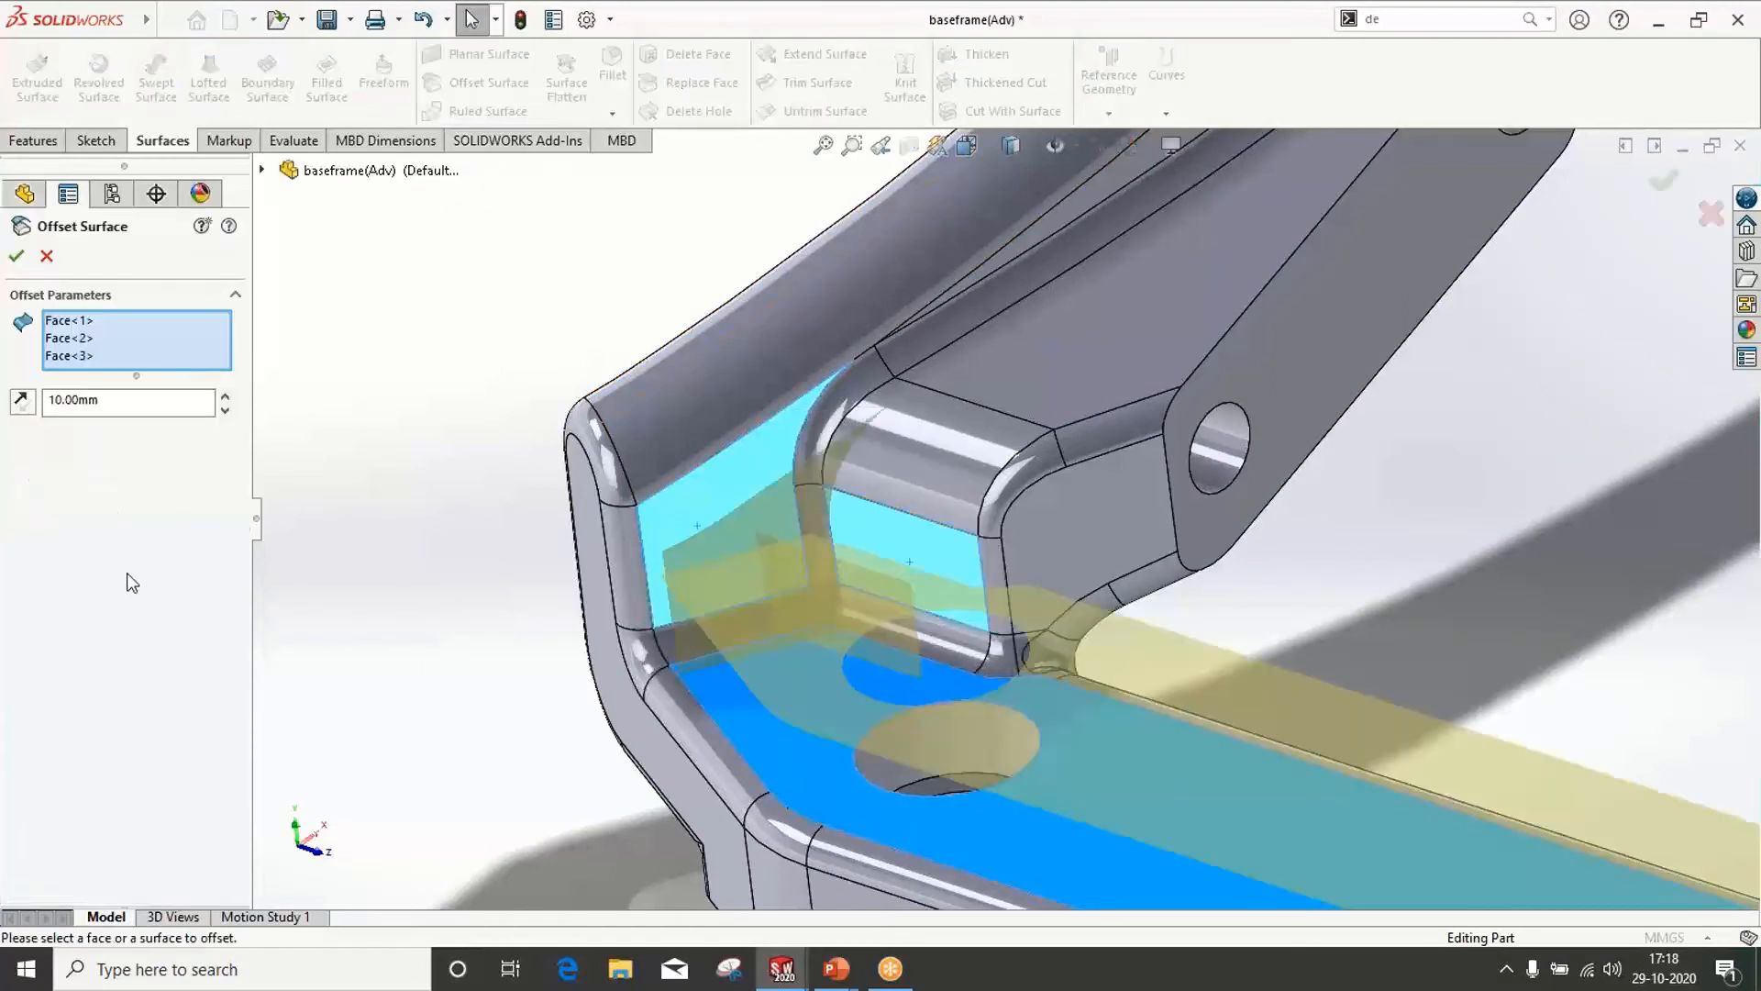
pyautogui.doubleClick(121, 403)
pyautogui.write('0')
pyautogui.press('Return')
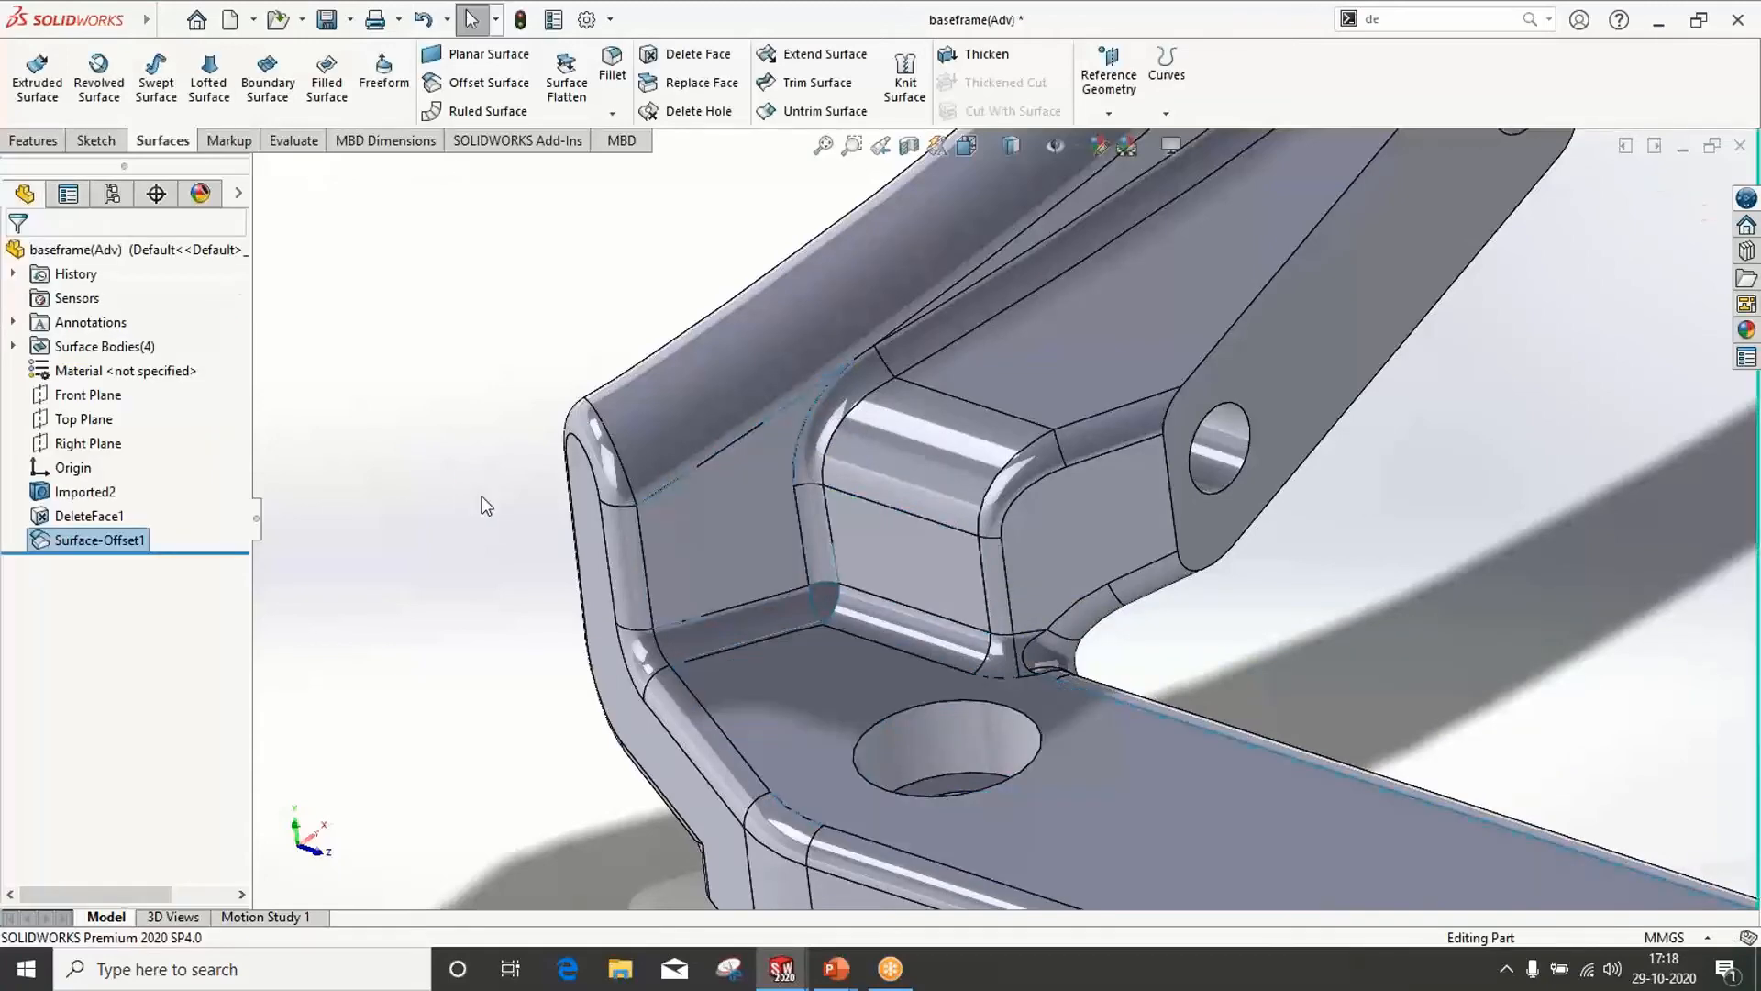
# Isolate the three offset surface bodies from the rest of the base frame
pyautogui.click(482, 496)
pyautogui.click(12, 346)
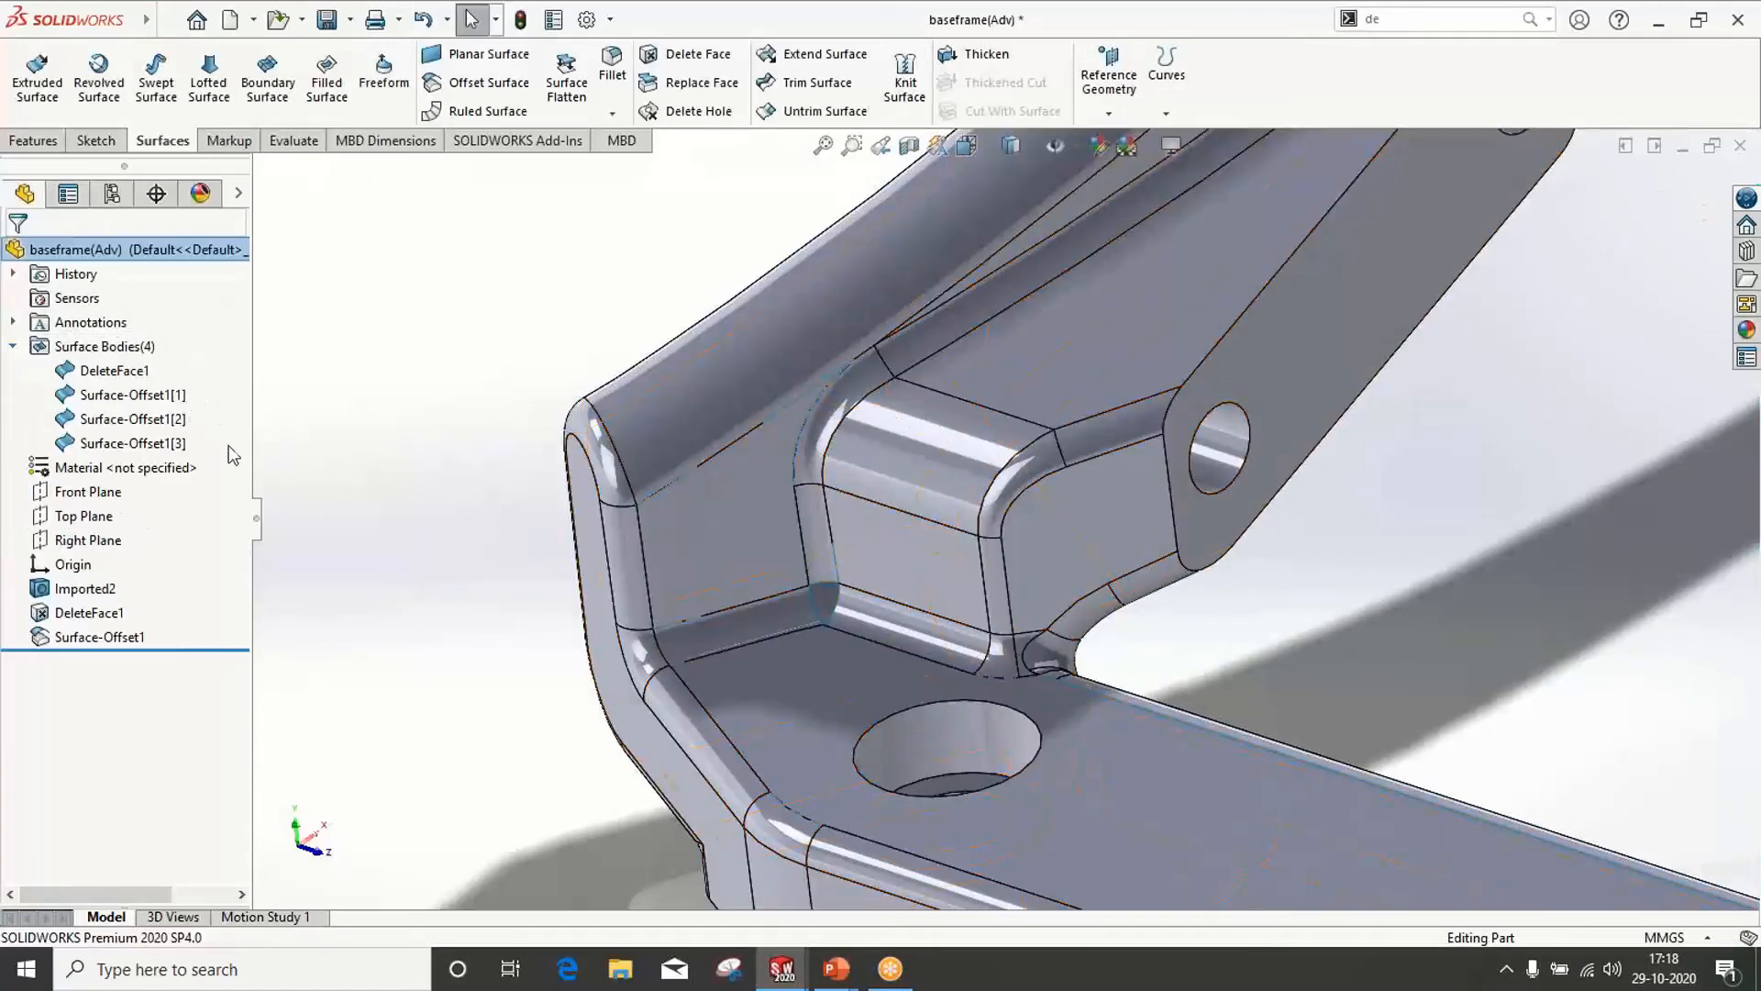
pyautogui.moveTo(233, 463); pyautogui.dragTo(154, 402)
pyautogui.rightClick(154, 402)
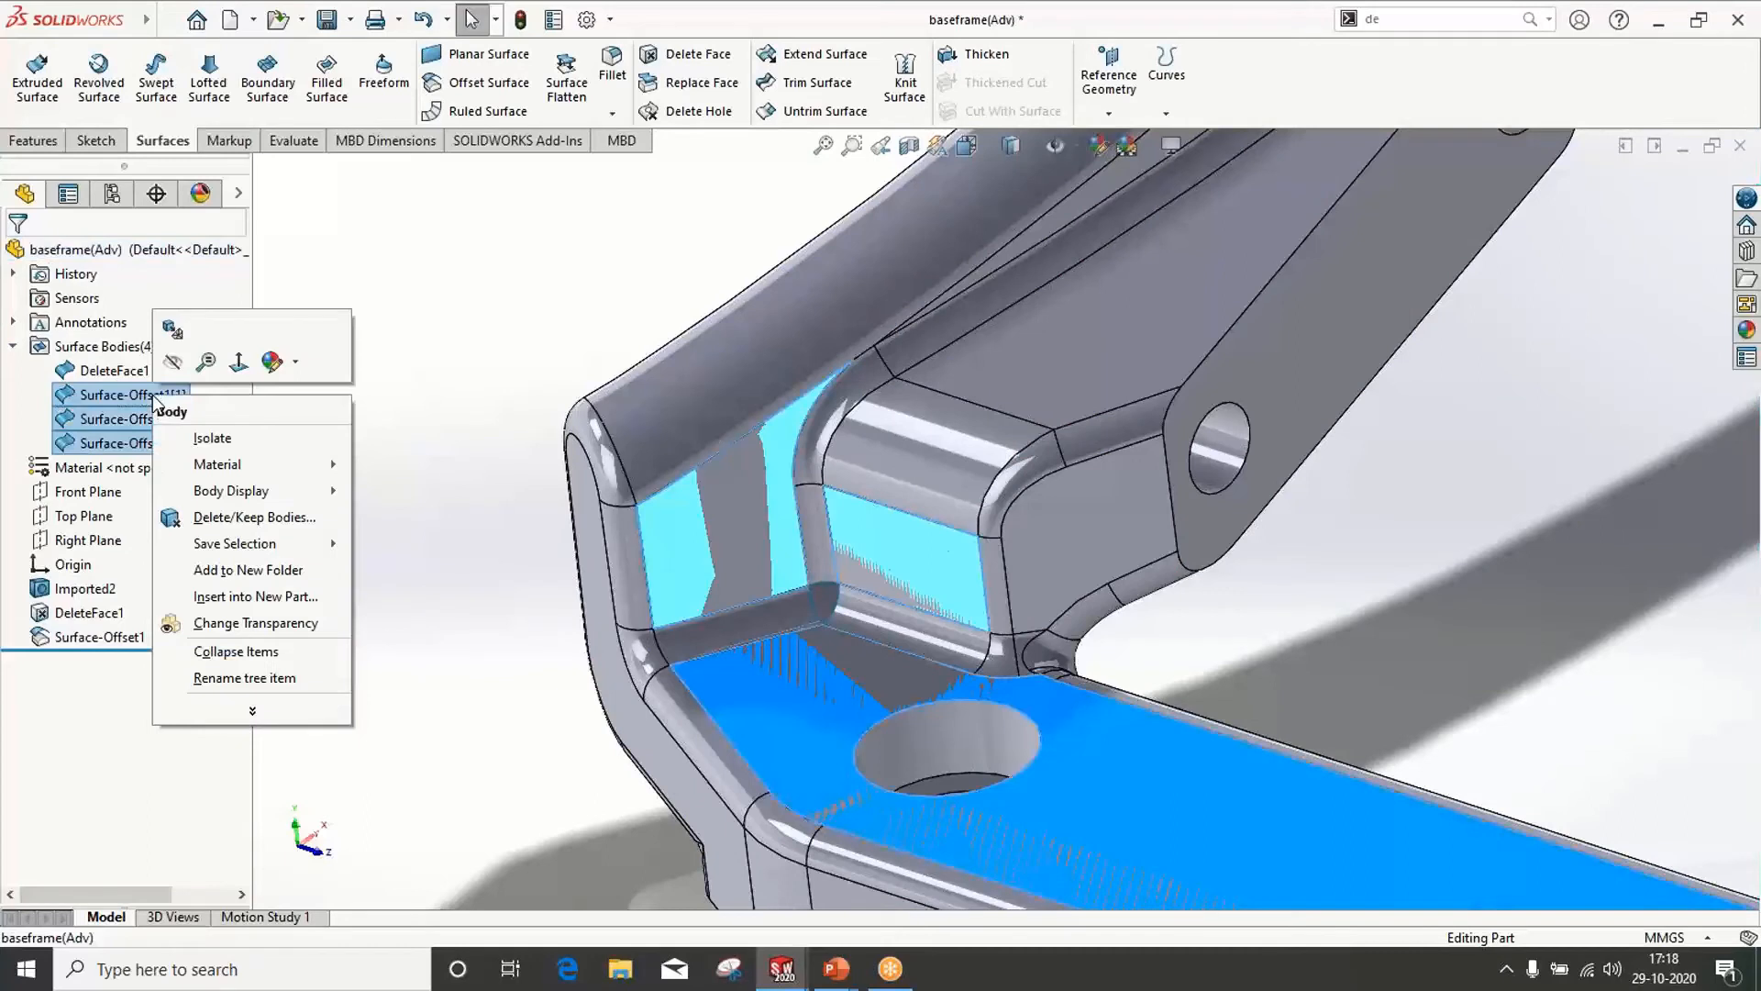
pyautogui.click(211, 438)
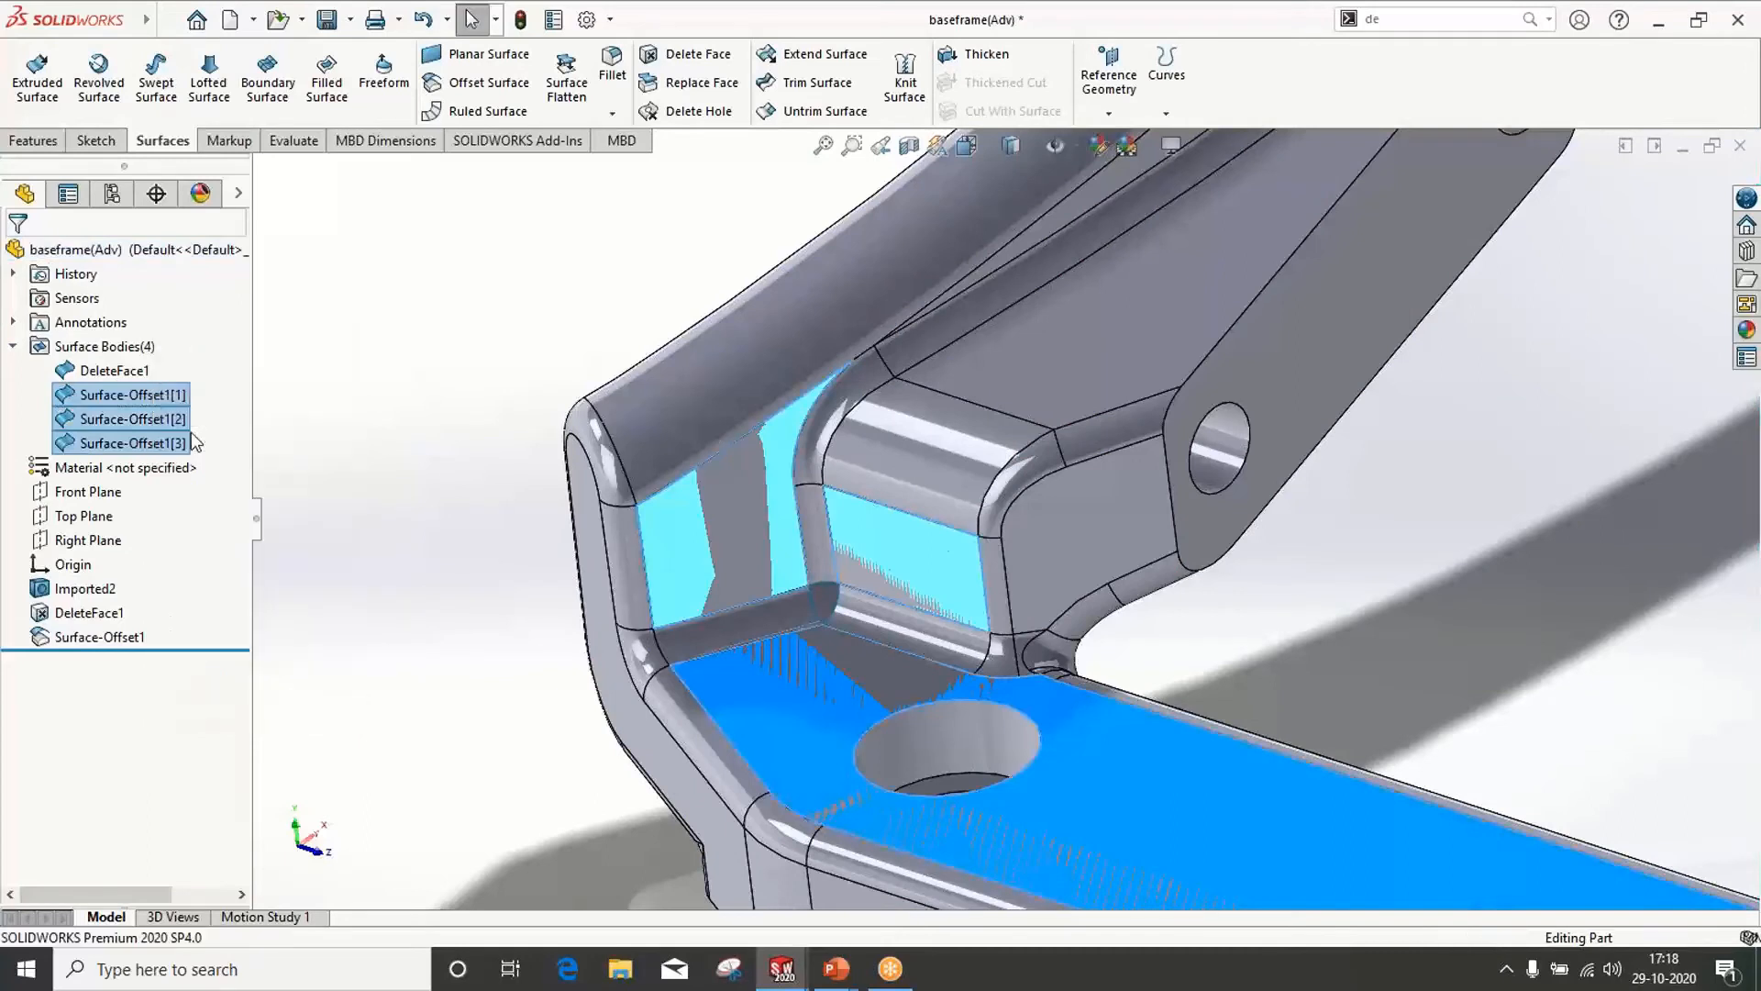
pyautogui.scroll(-3, 1126, 558)
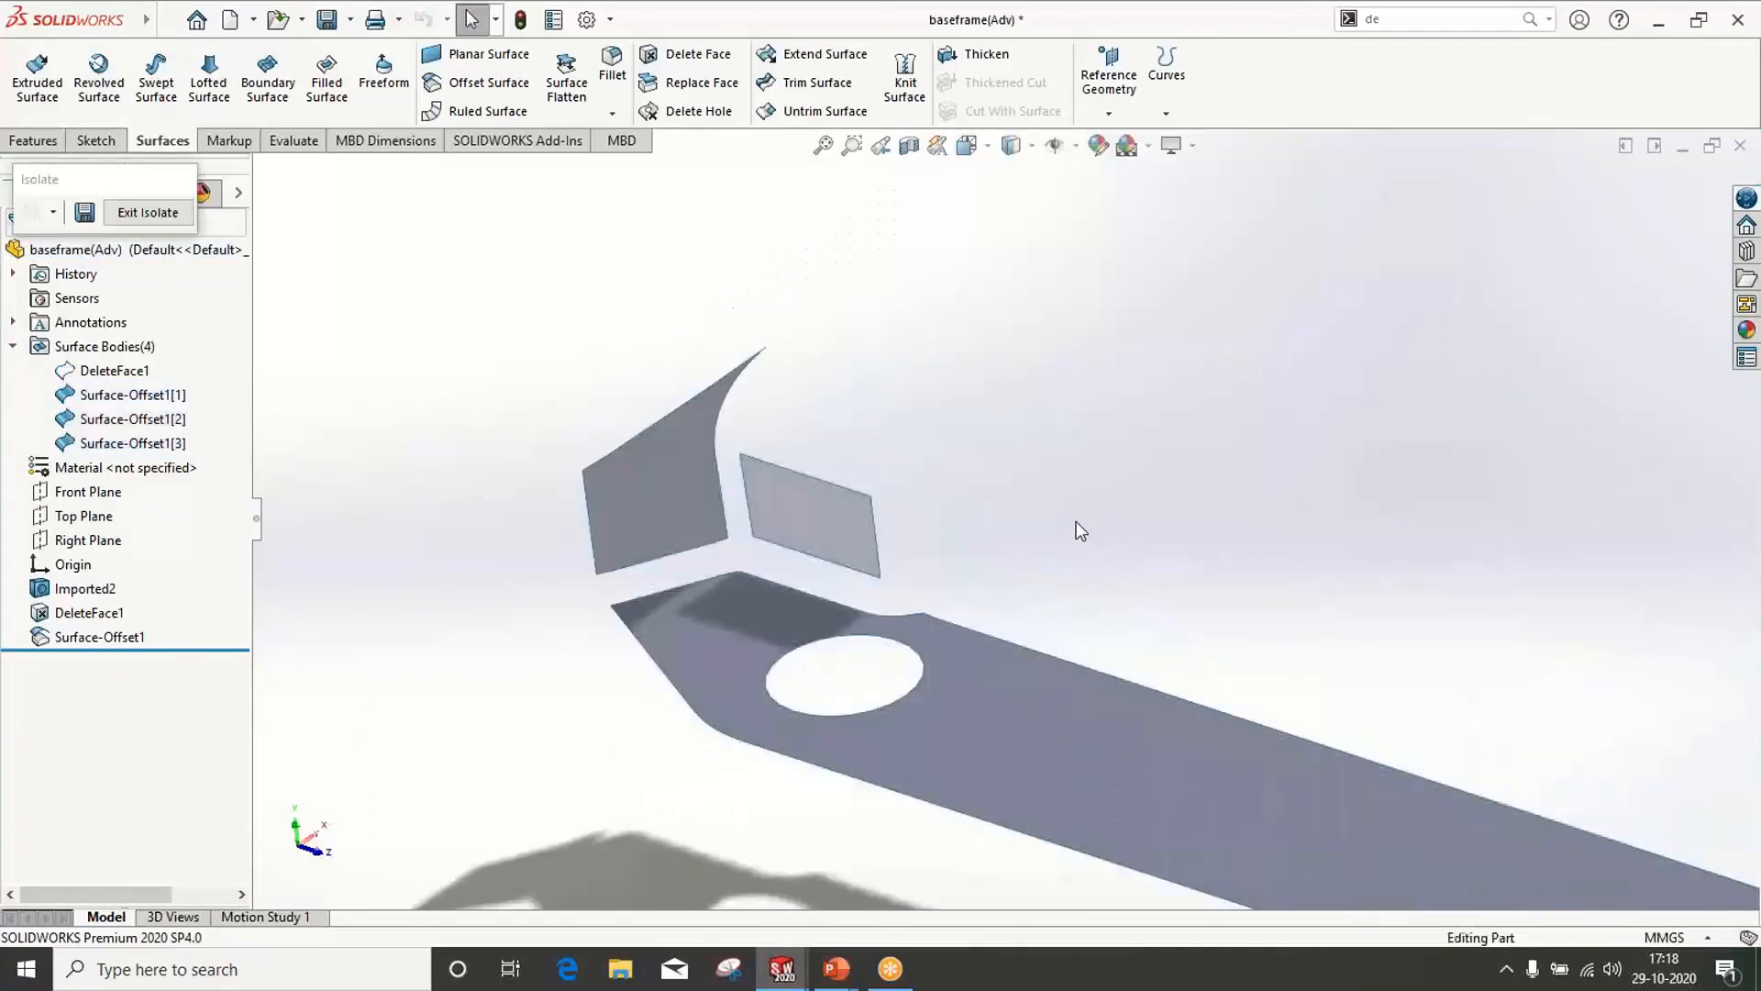
# Extend the horizontal plate surface by 5 mm along its two edges facing the upright surfaces, using Same surface
pyautogui.click(822, 55)
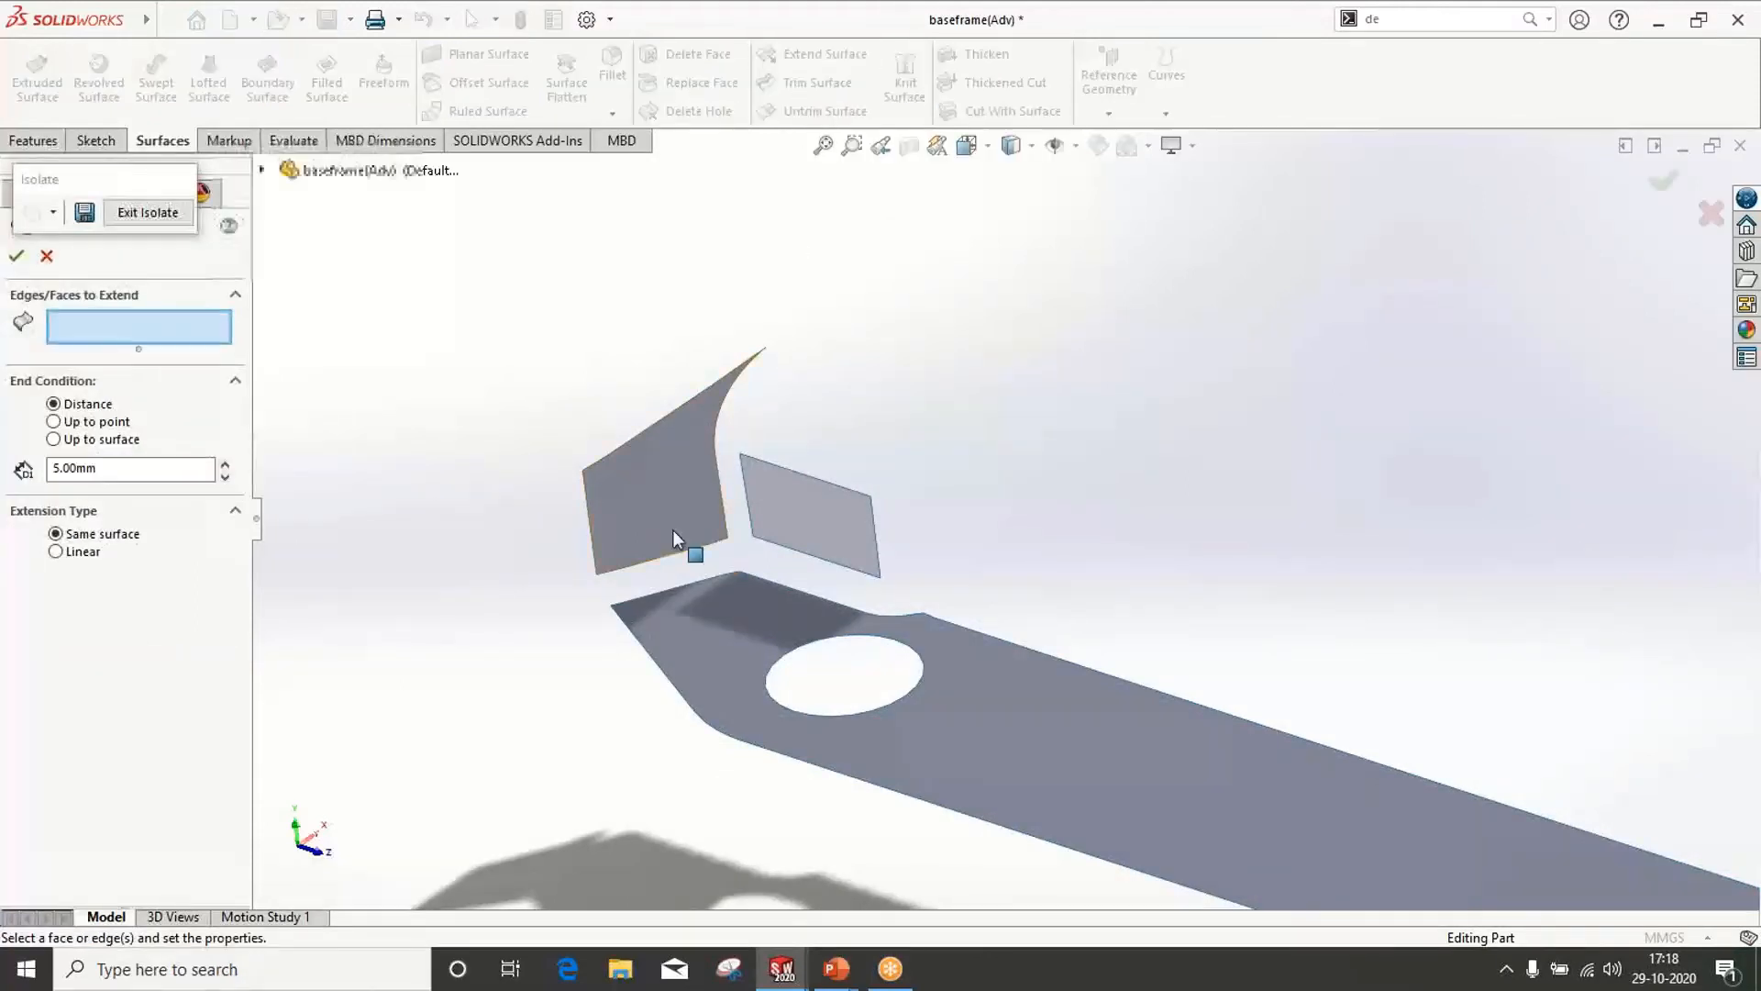
pyautogui.click(662, 587)
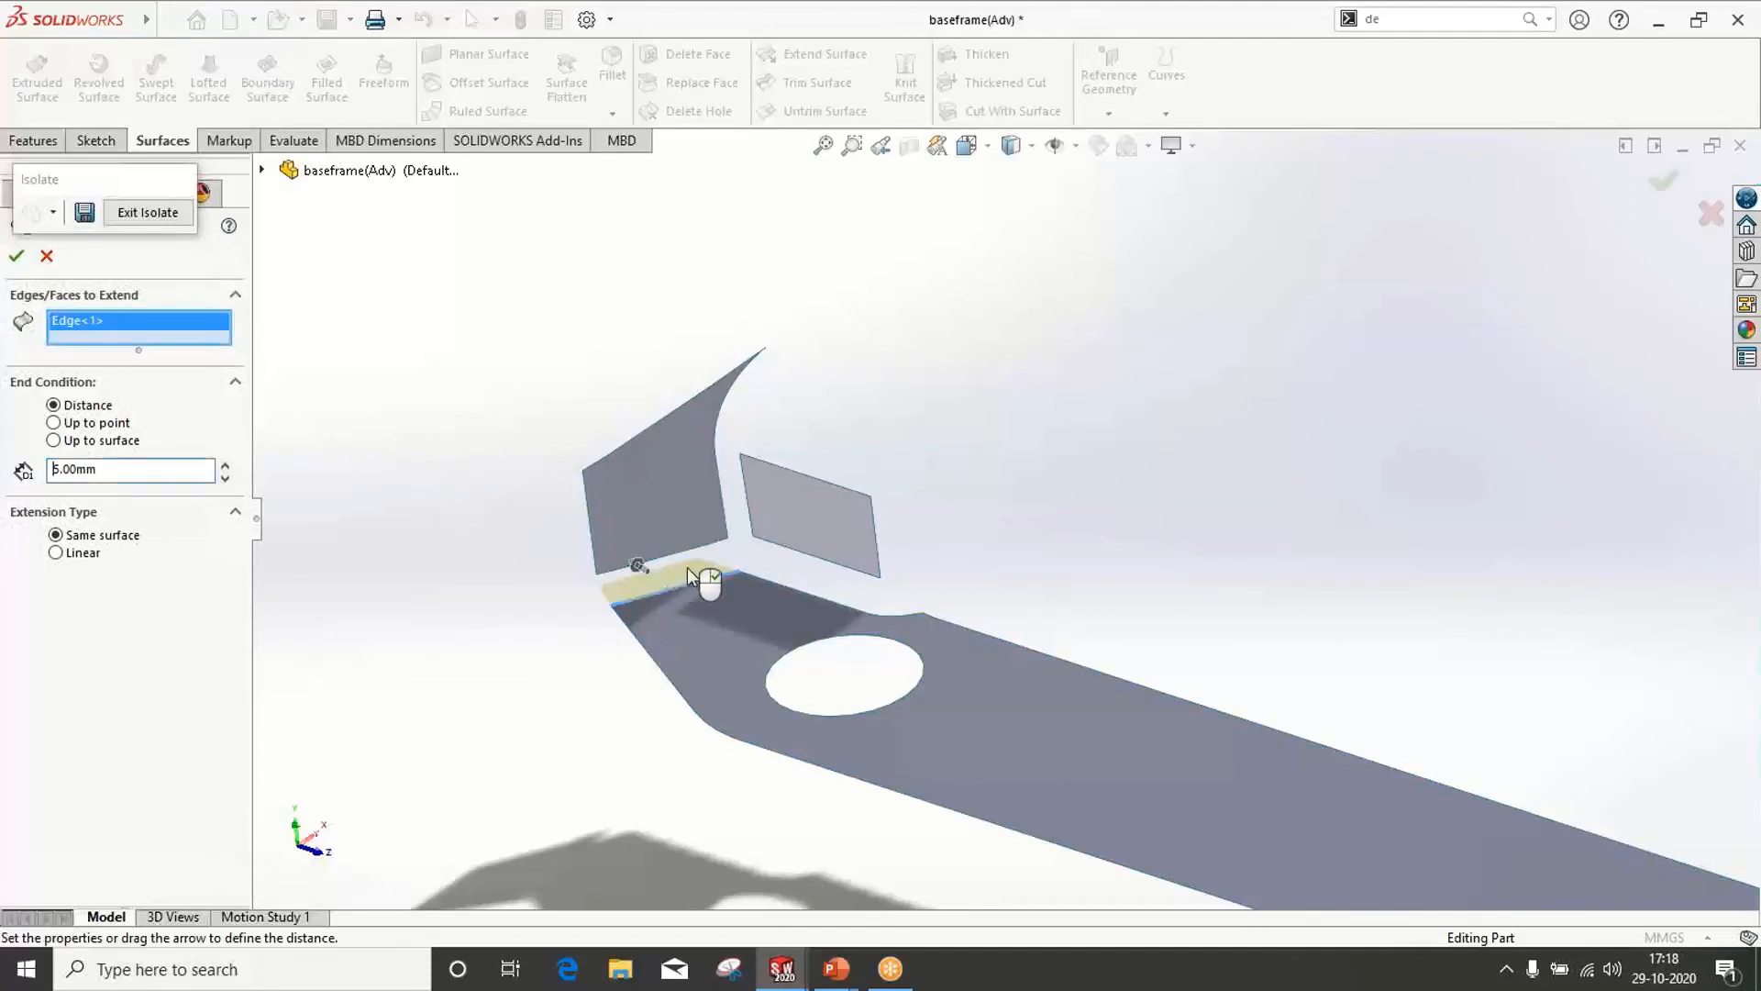
pyautogui.click(765, 578)
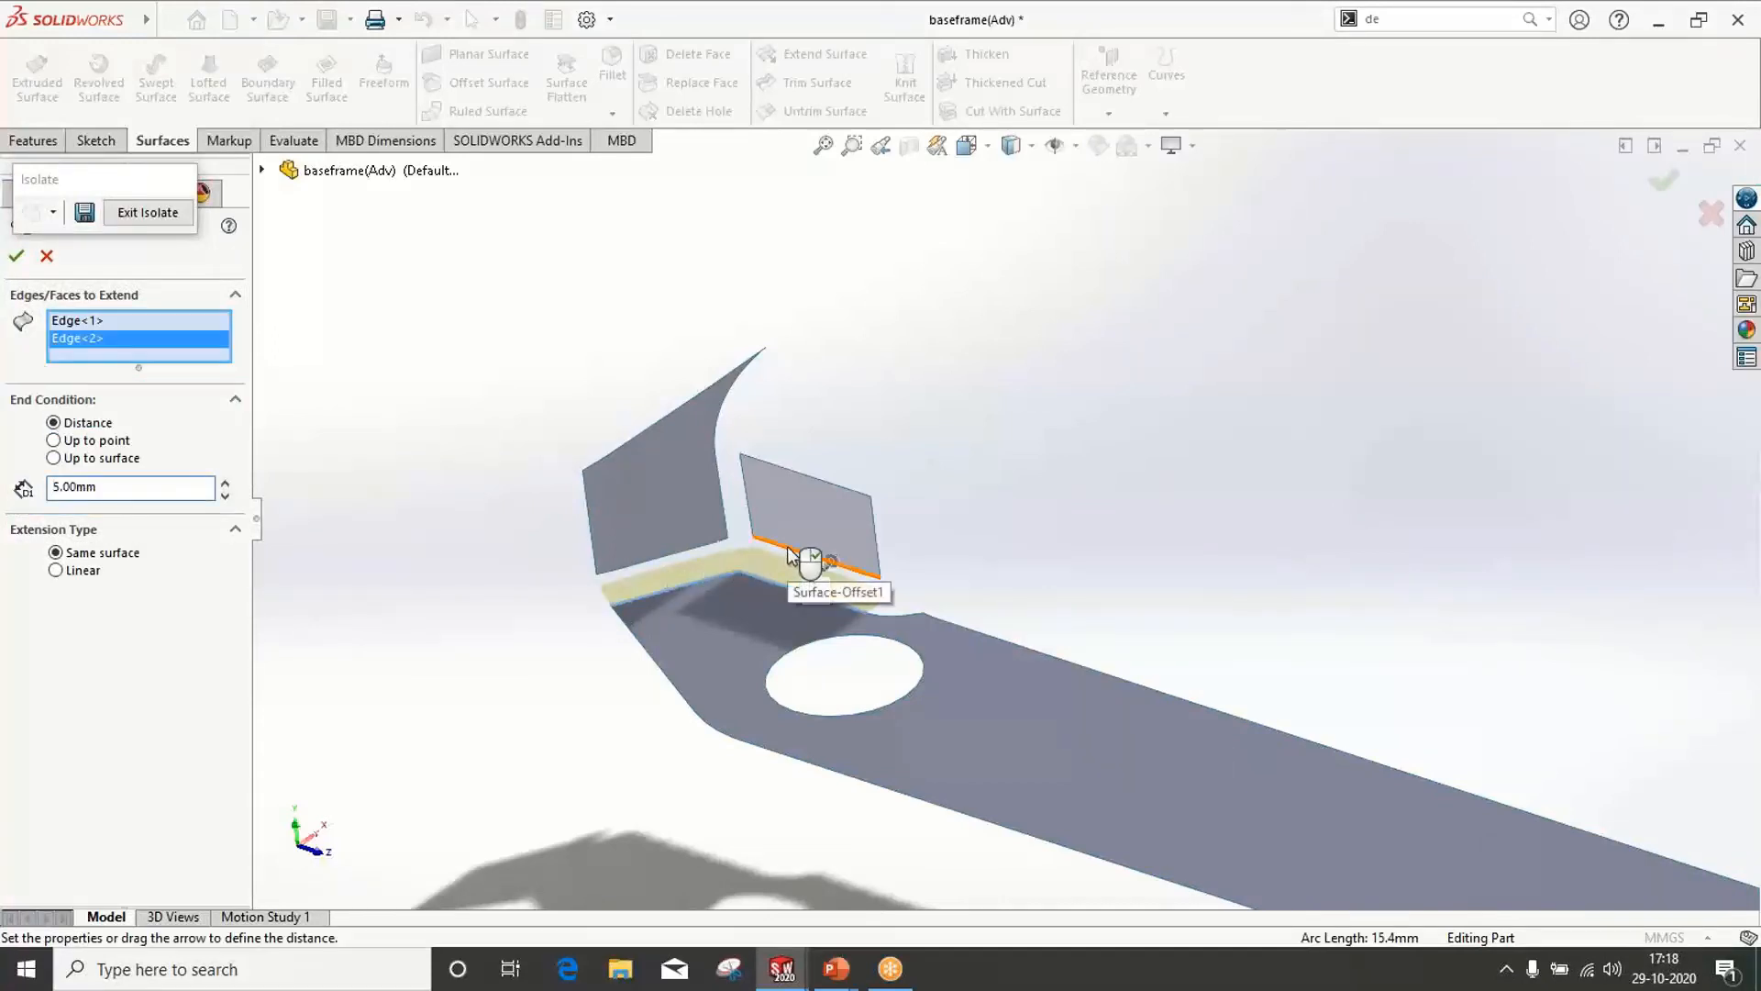
pyautogui.click(17, 256)
# Extend the small rectangular upright surface by 5 mm along its lower edge and the side edge facing the corner
pyautogui.click(813, 57)
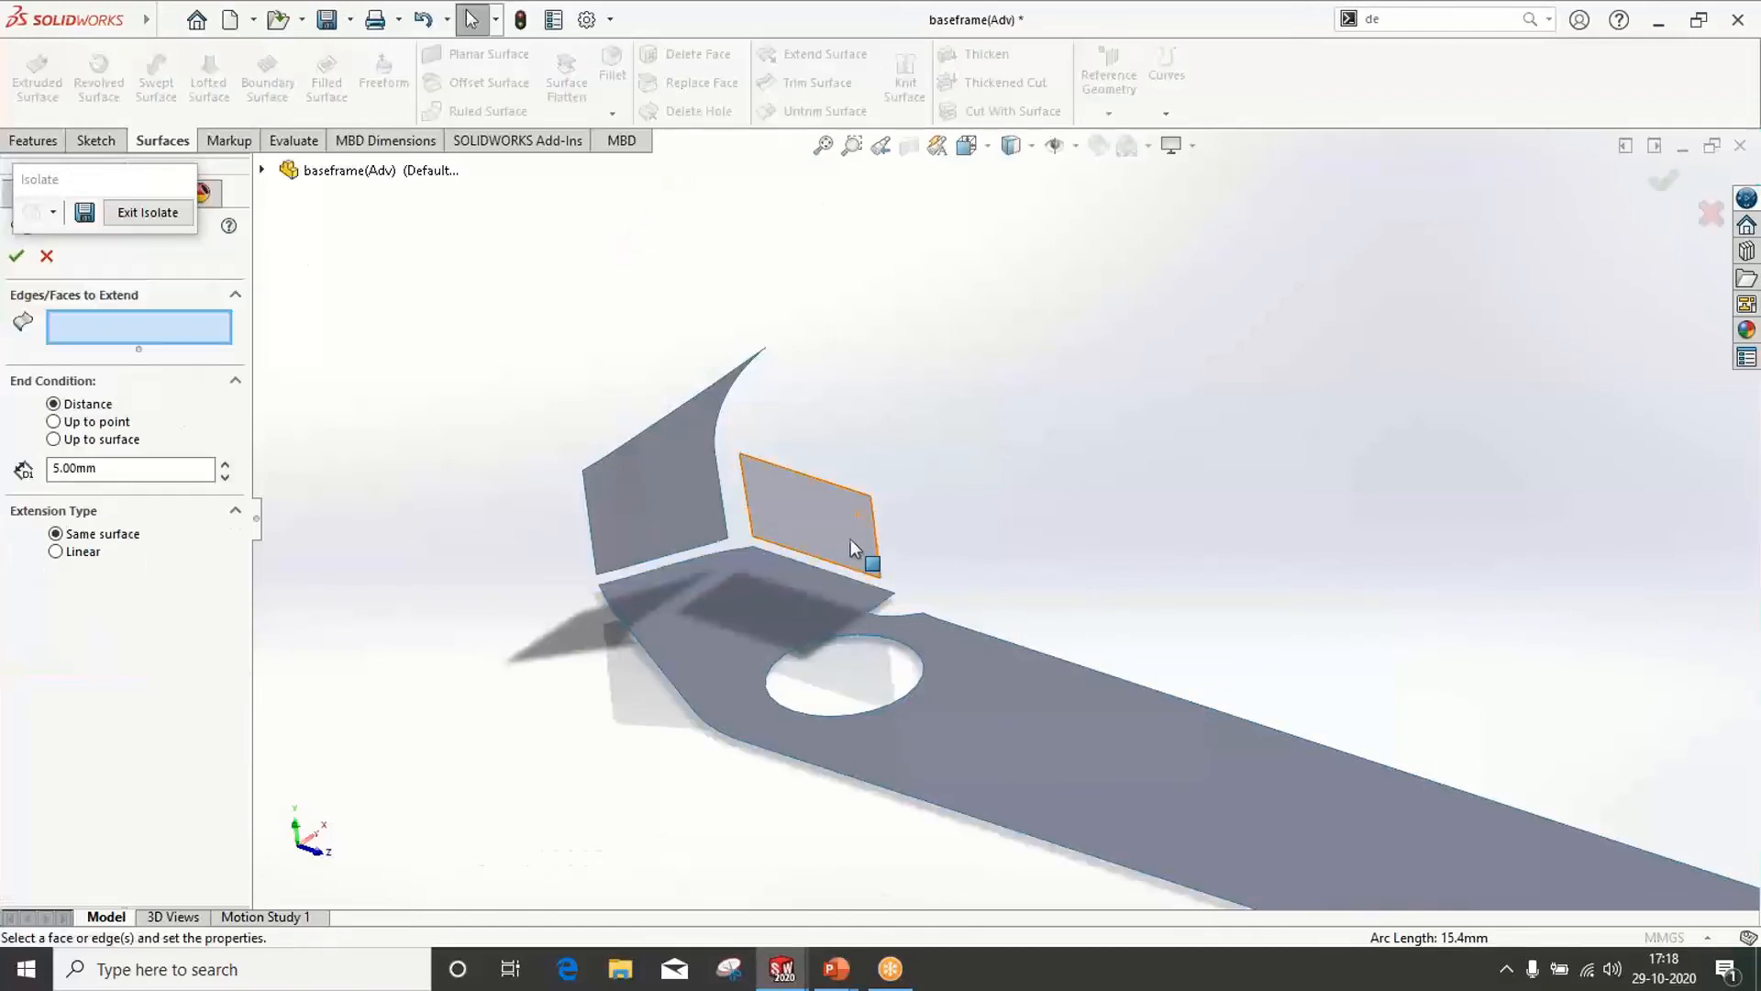
pyautogui.click(836, 563)
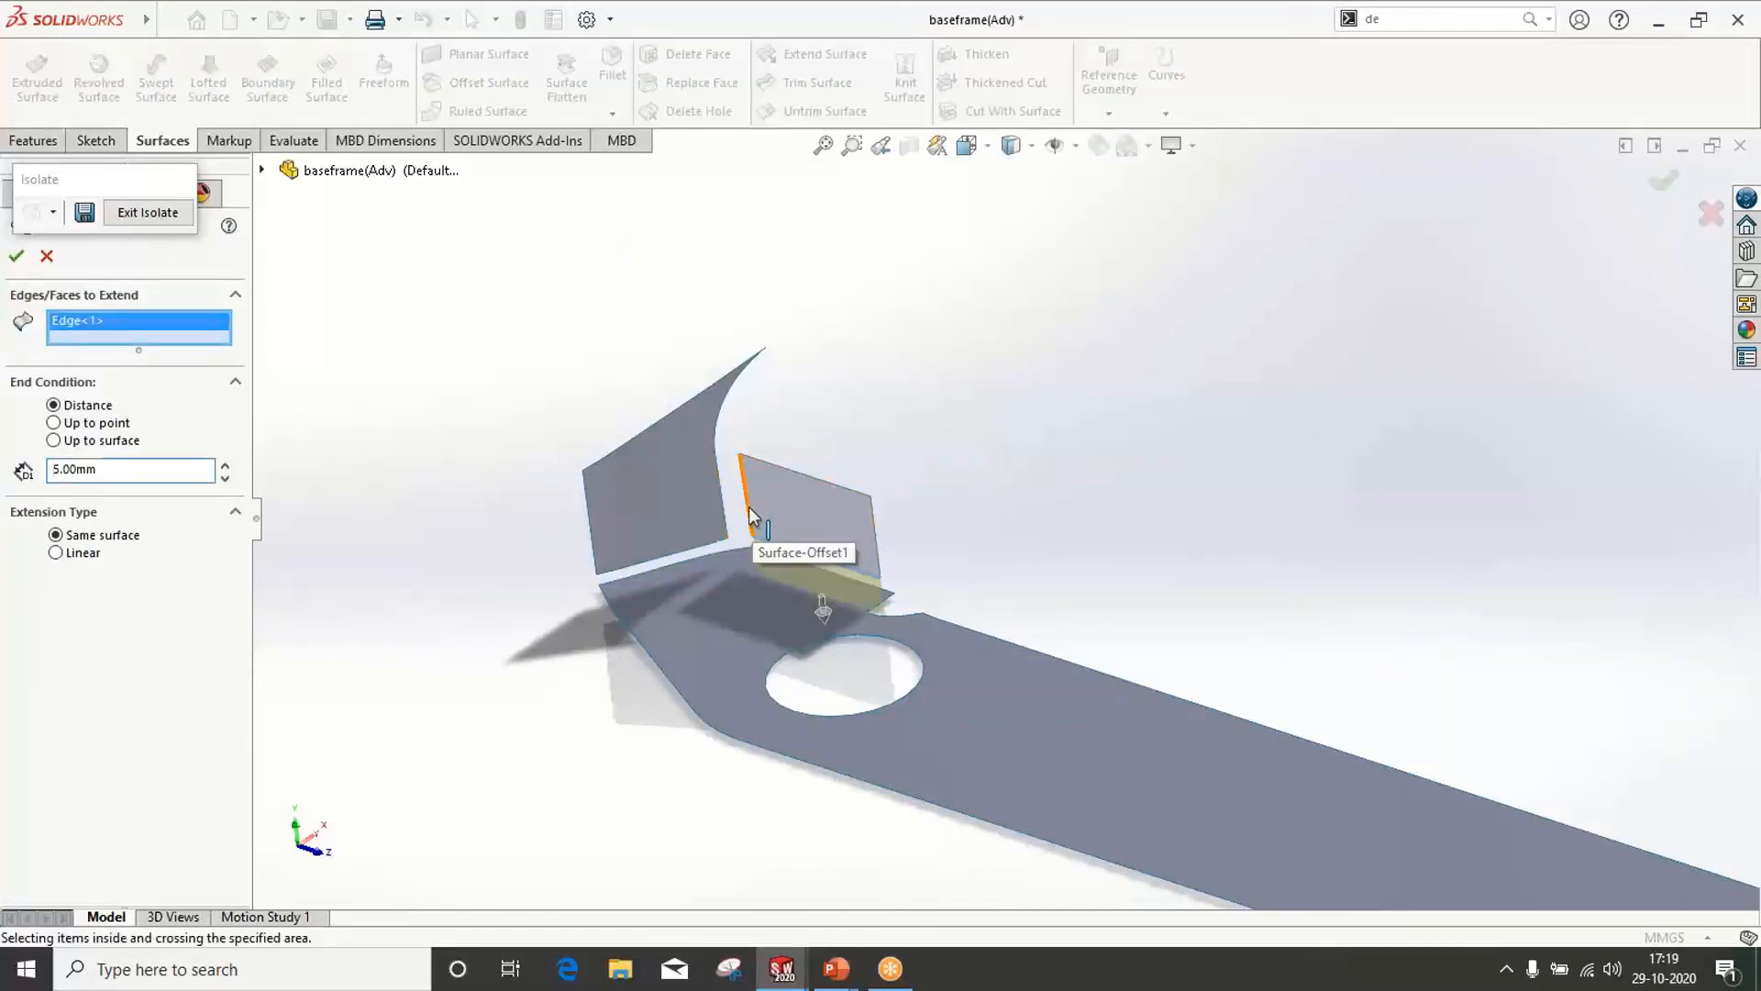
pyautogui.click(752, 516)
pyautogui.click(23, 256)
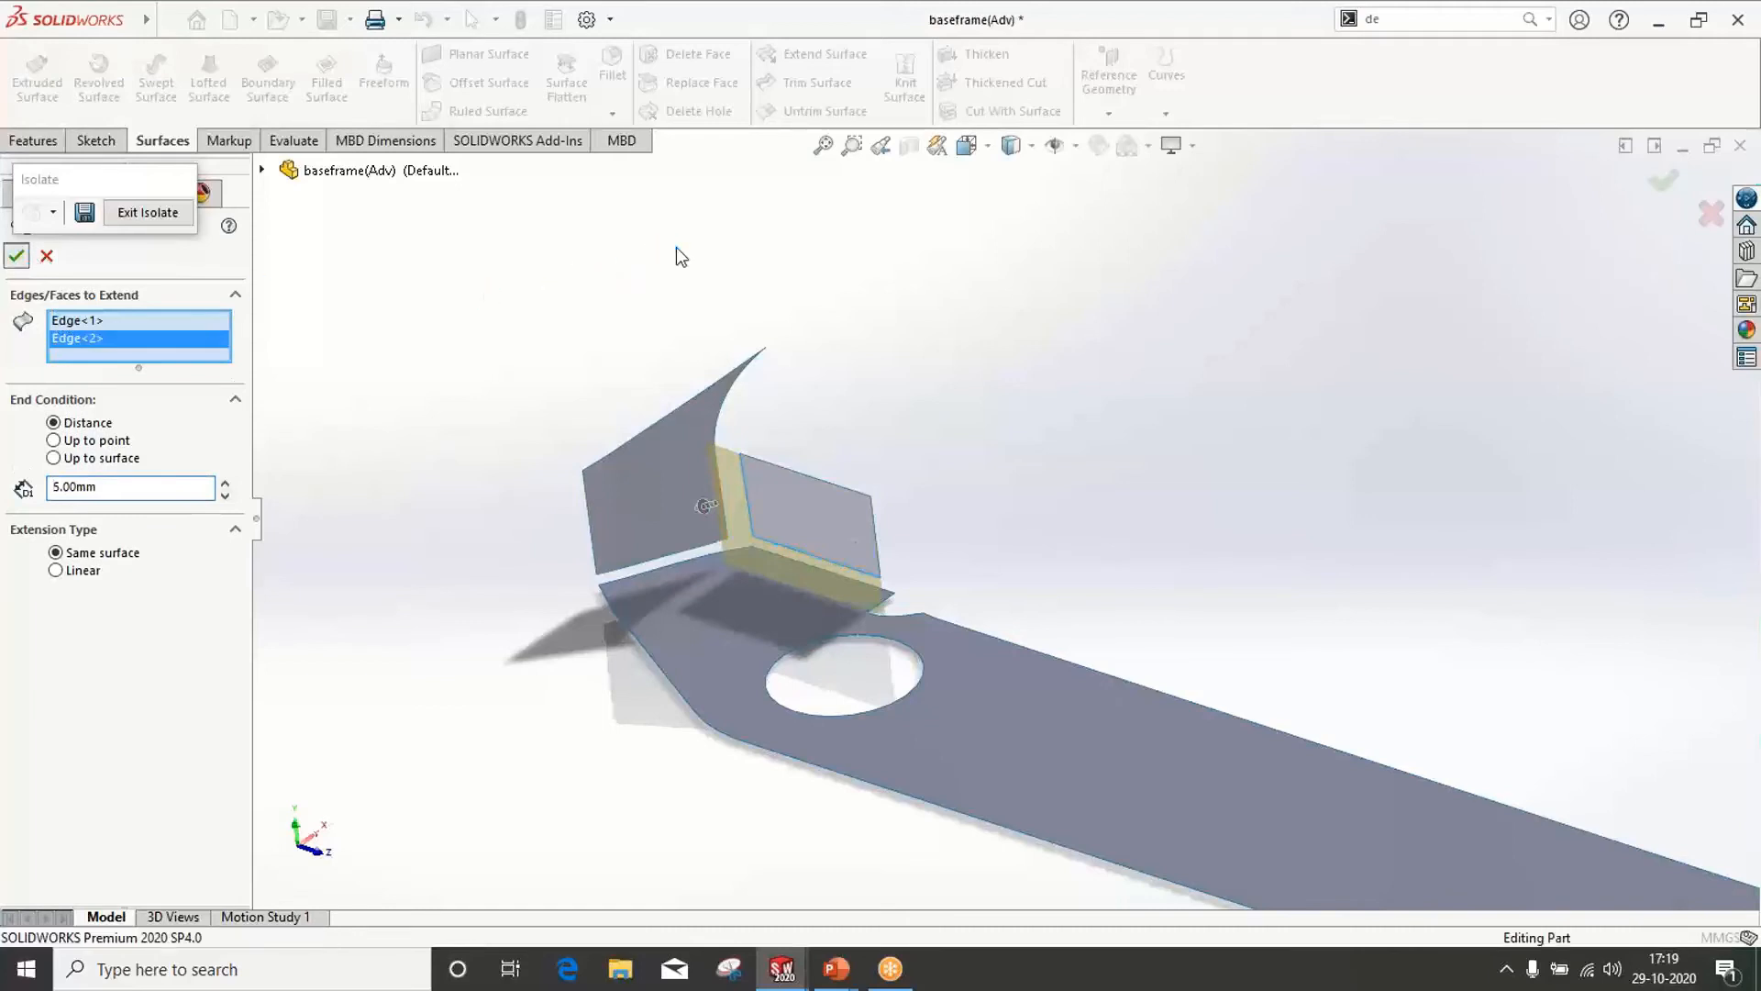
# Extend the curved-topped upright surface by 5 mm along its lower edge and its vertical edge at the corner
pyautogui.click(782, 57)
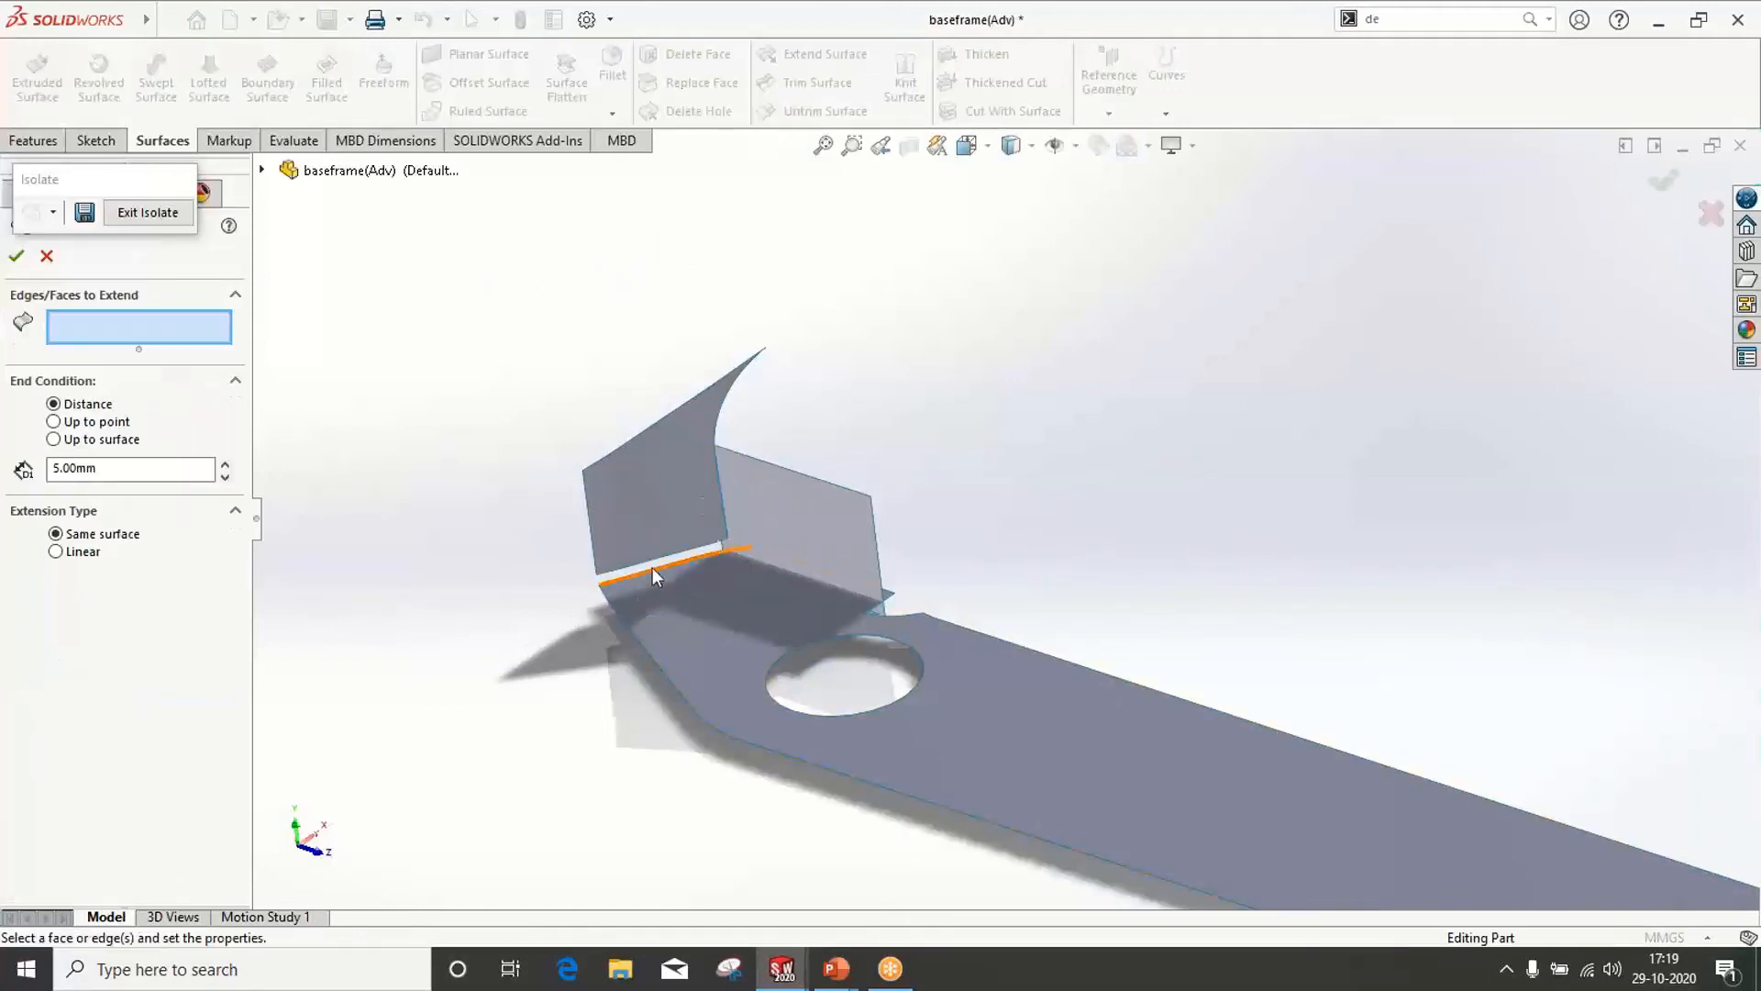
pyautogui.click(721, 523)
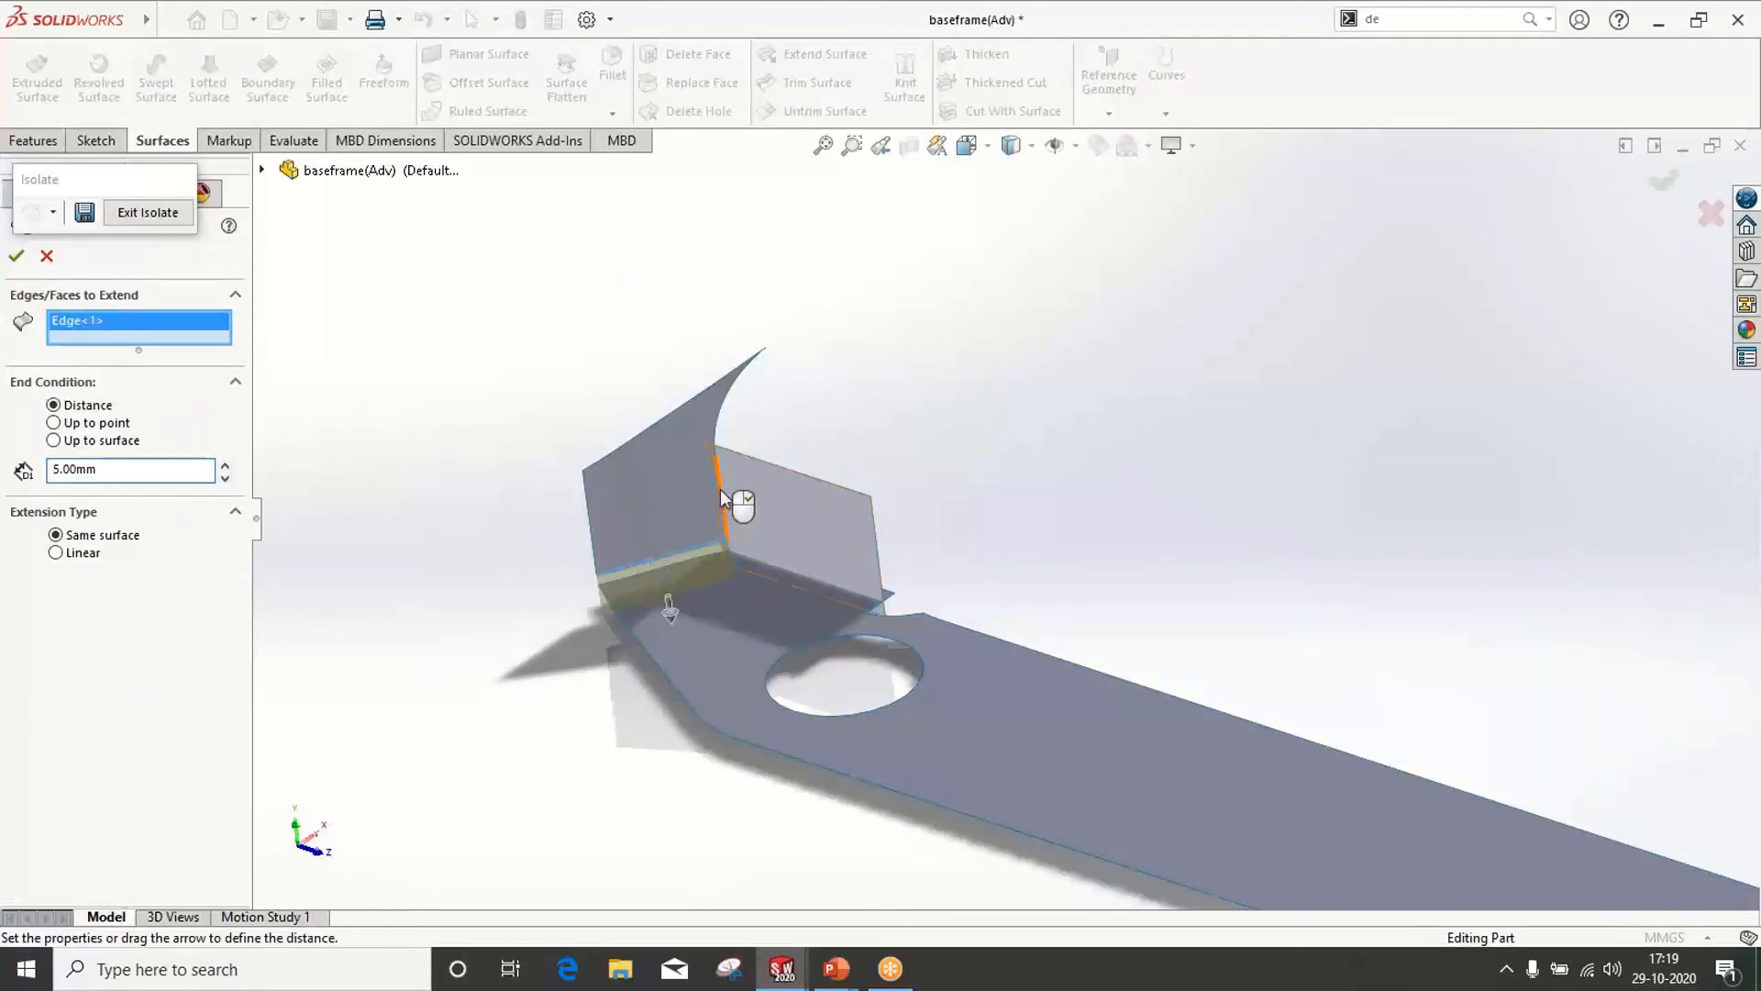
pyautogui.click(721, 500)
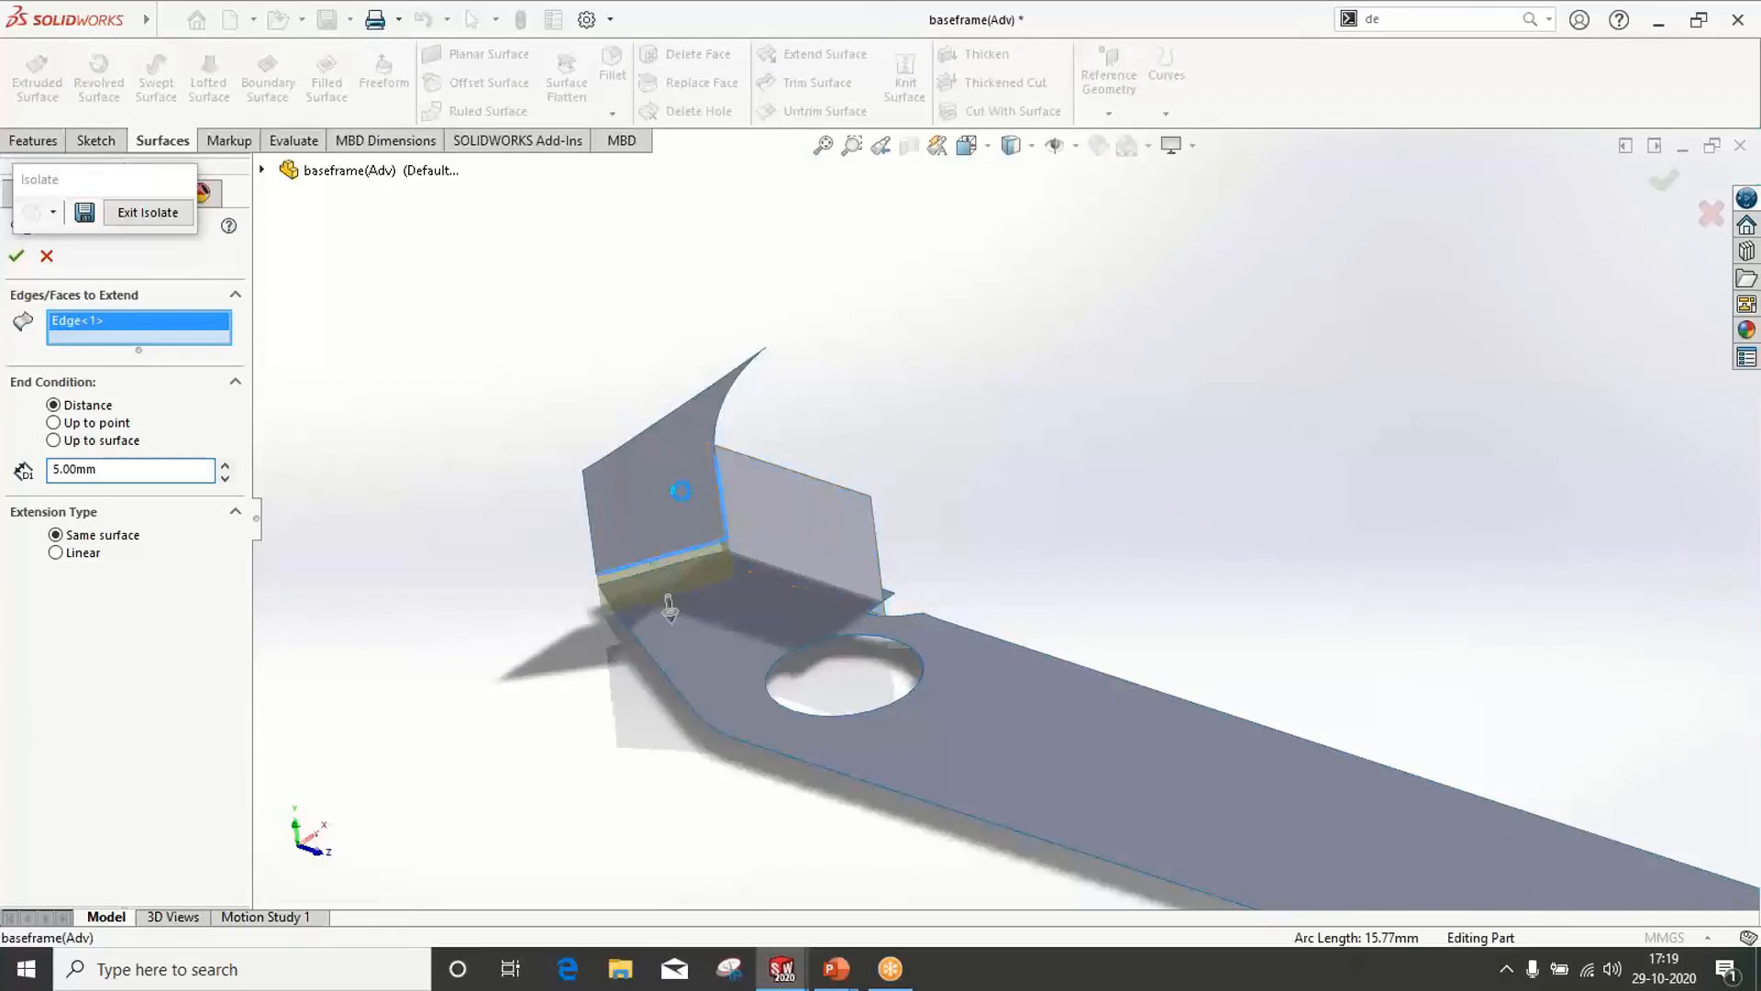
pyautogui.click(16, 256)
# Mutually trim the three extended surfaces, keeping their main portions and discarding the strips beyond the intersections
pyautogui.click(802, 84)
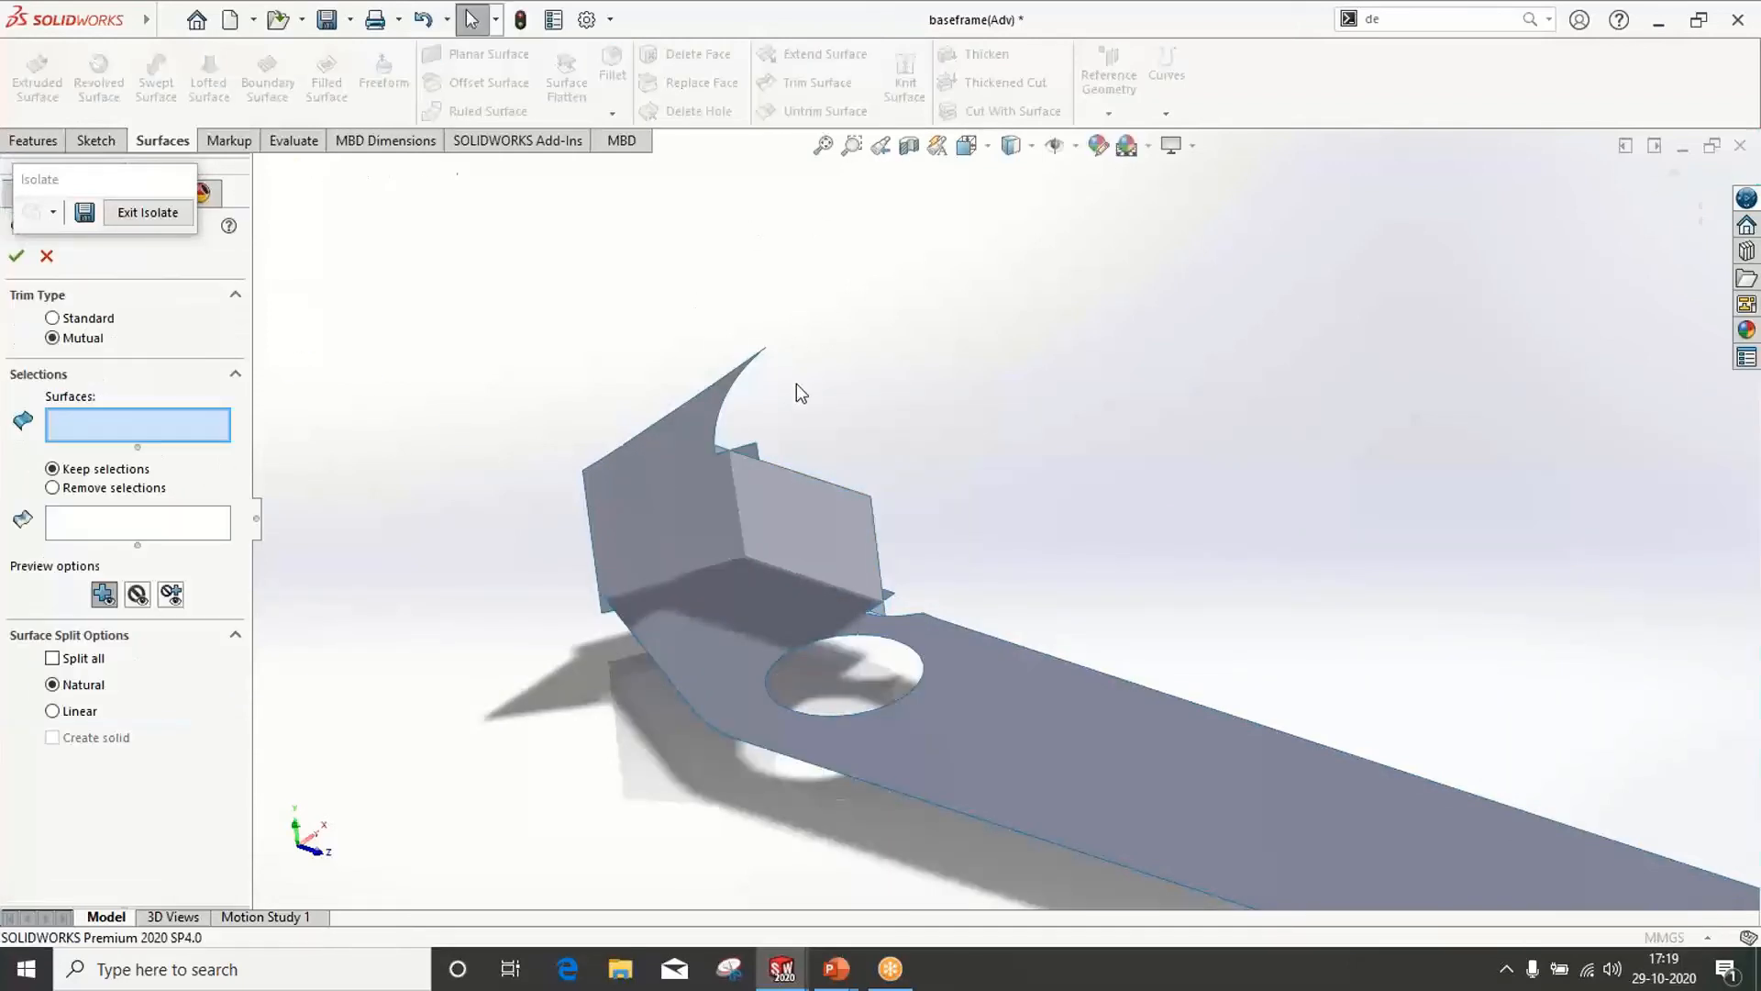
pyautogui.click(692, 542)
pyautogui.click(797, 519)
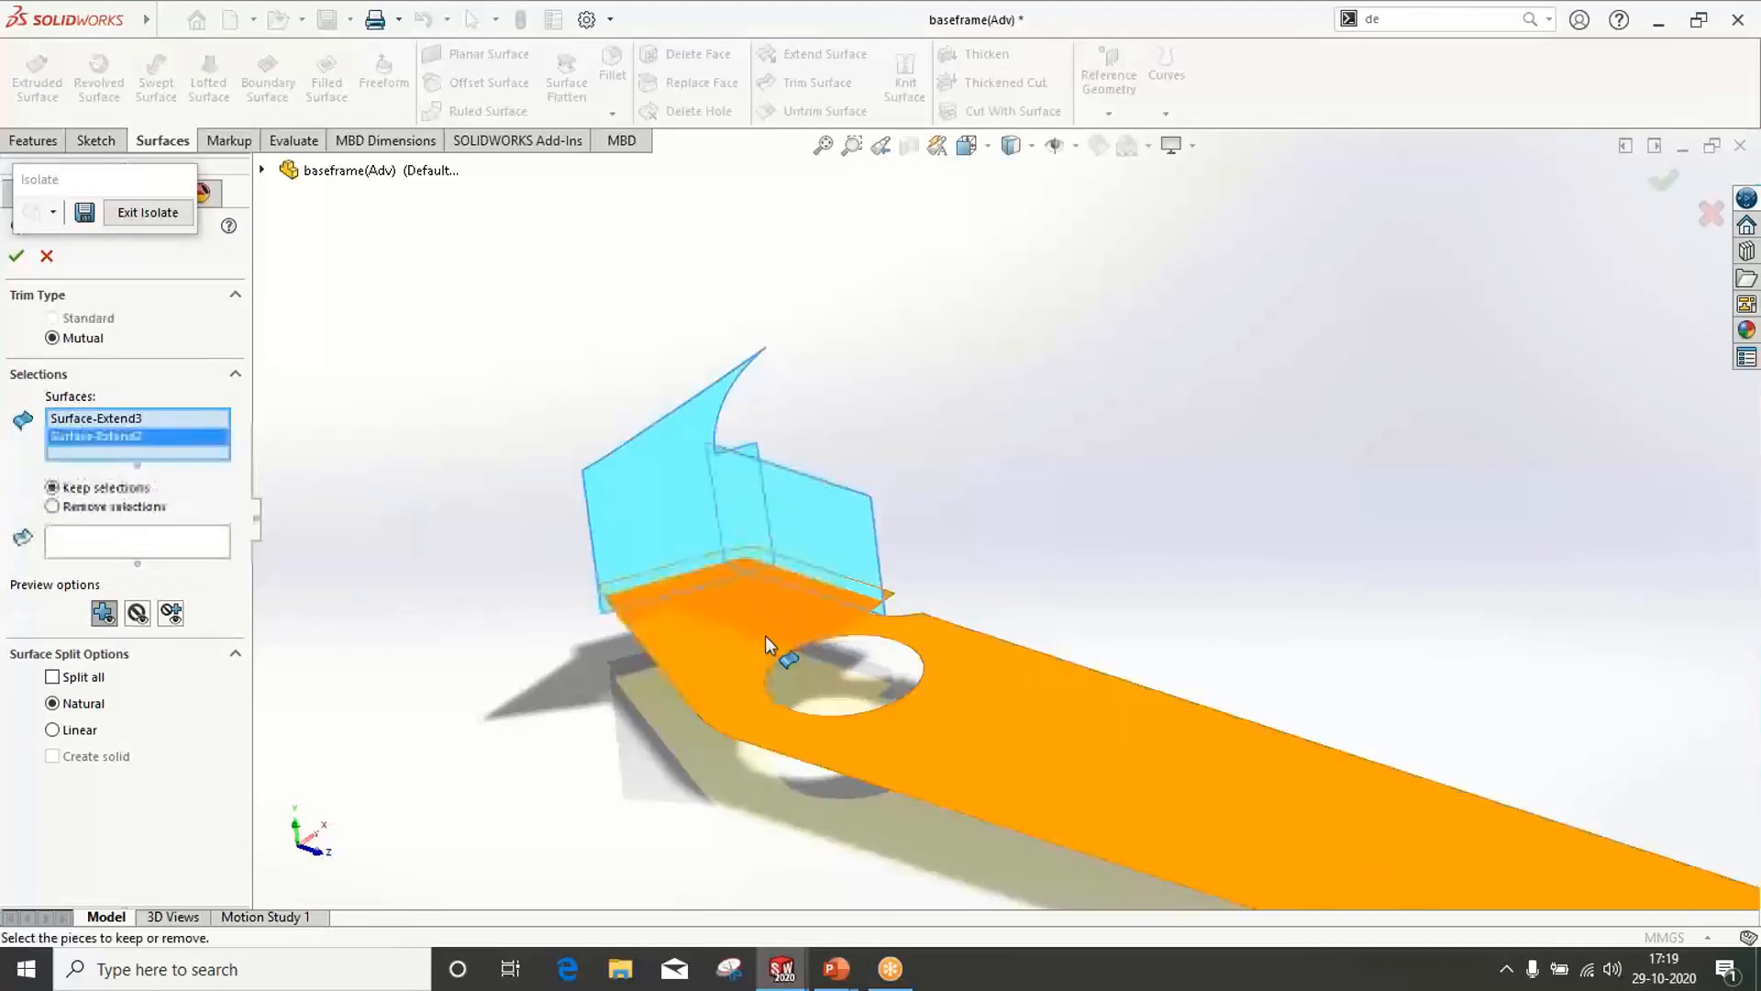
pyautogui.click(765, 636)
pyautogui.click(148, 551)
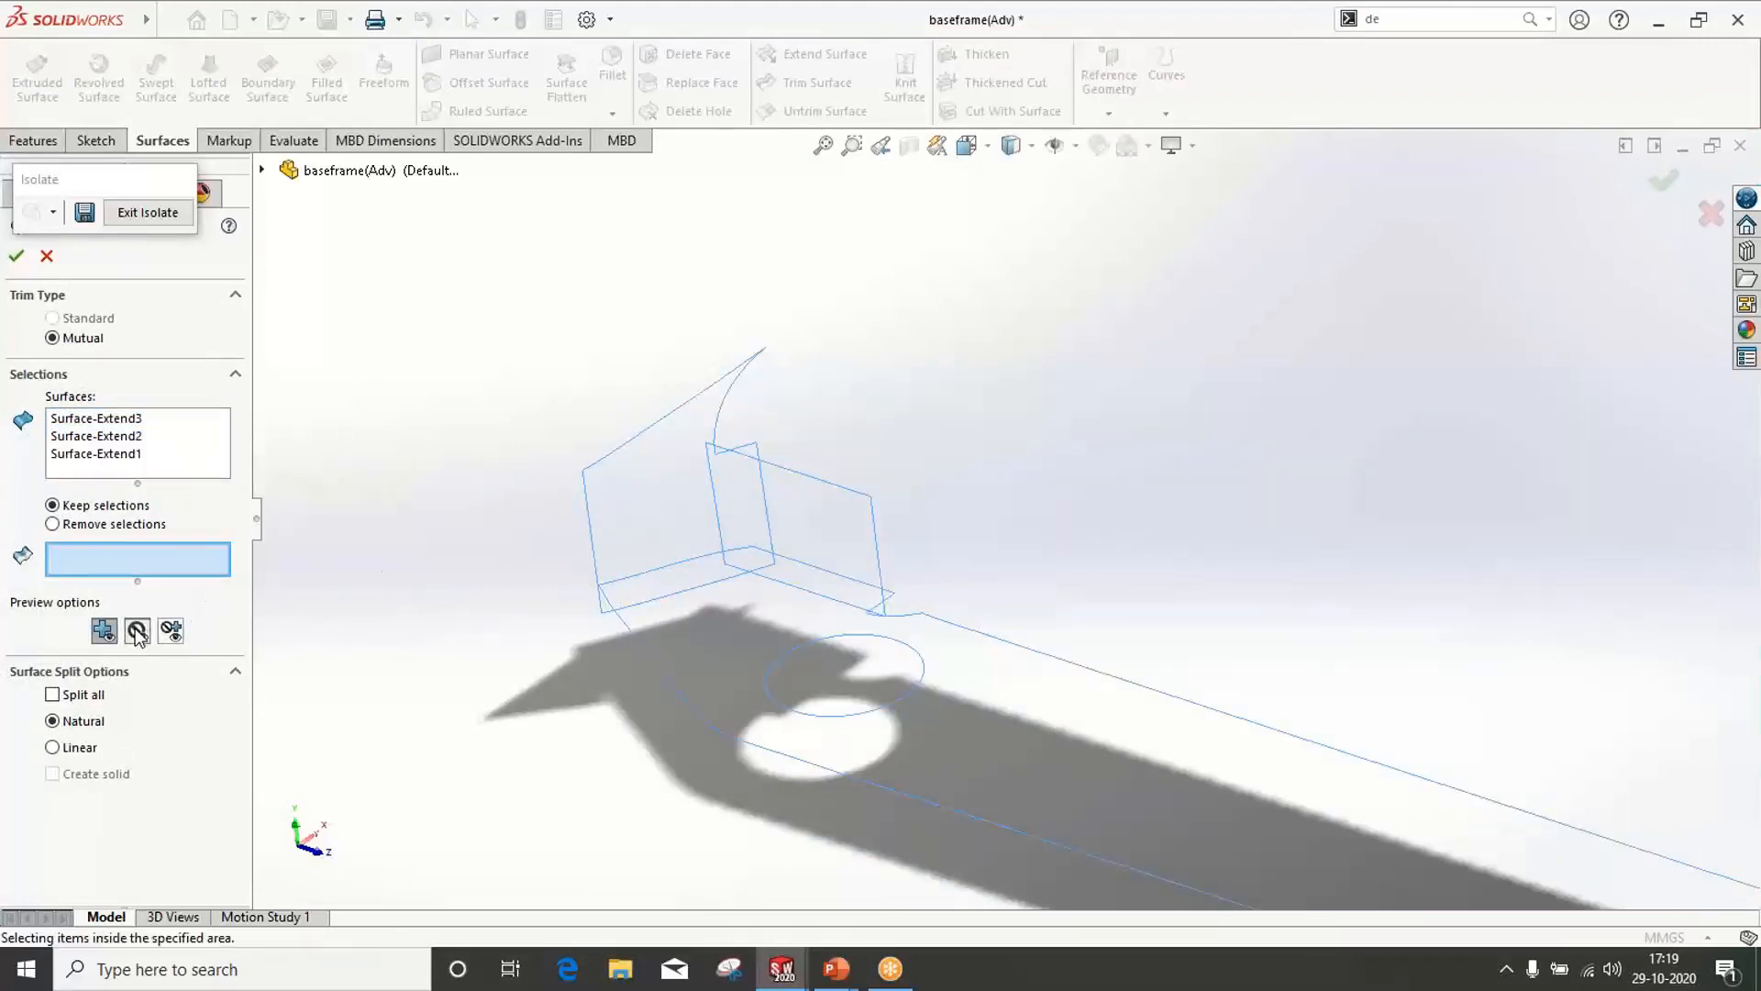
pyautogui.click(670, 477)
pyautogui.click(824, 518)
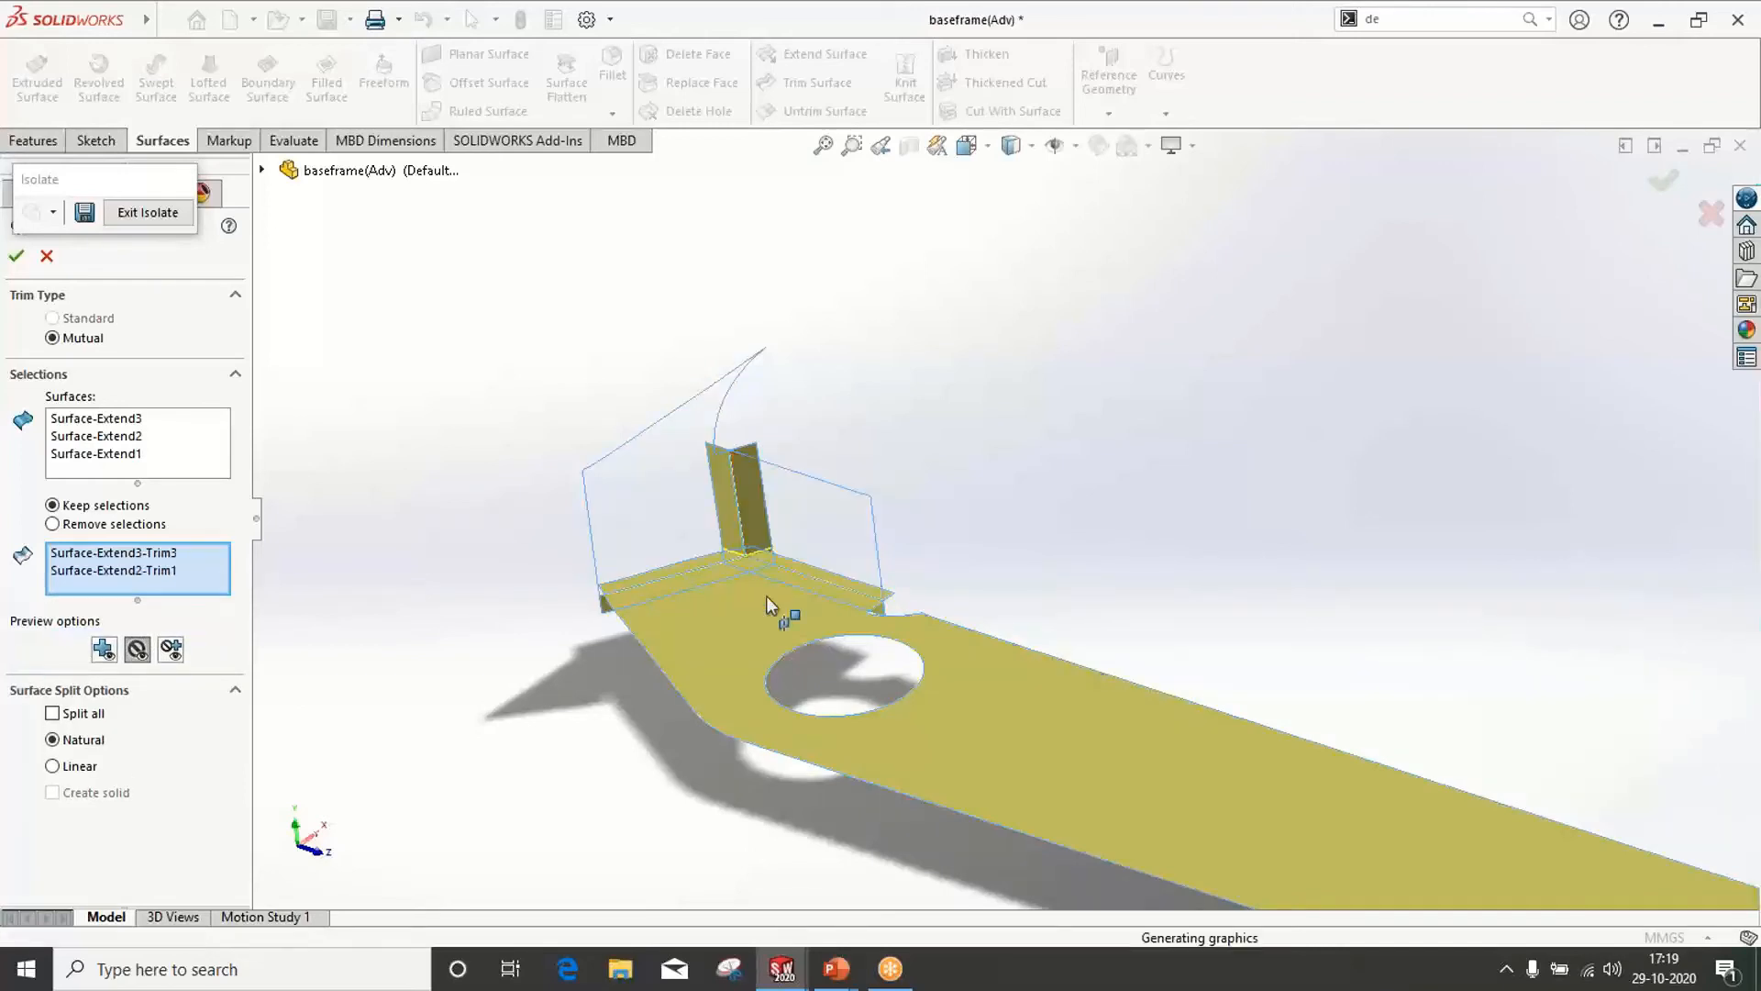
pyautogui.click(767, 599)
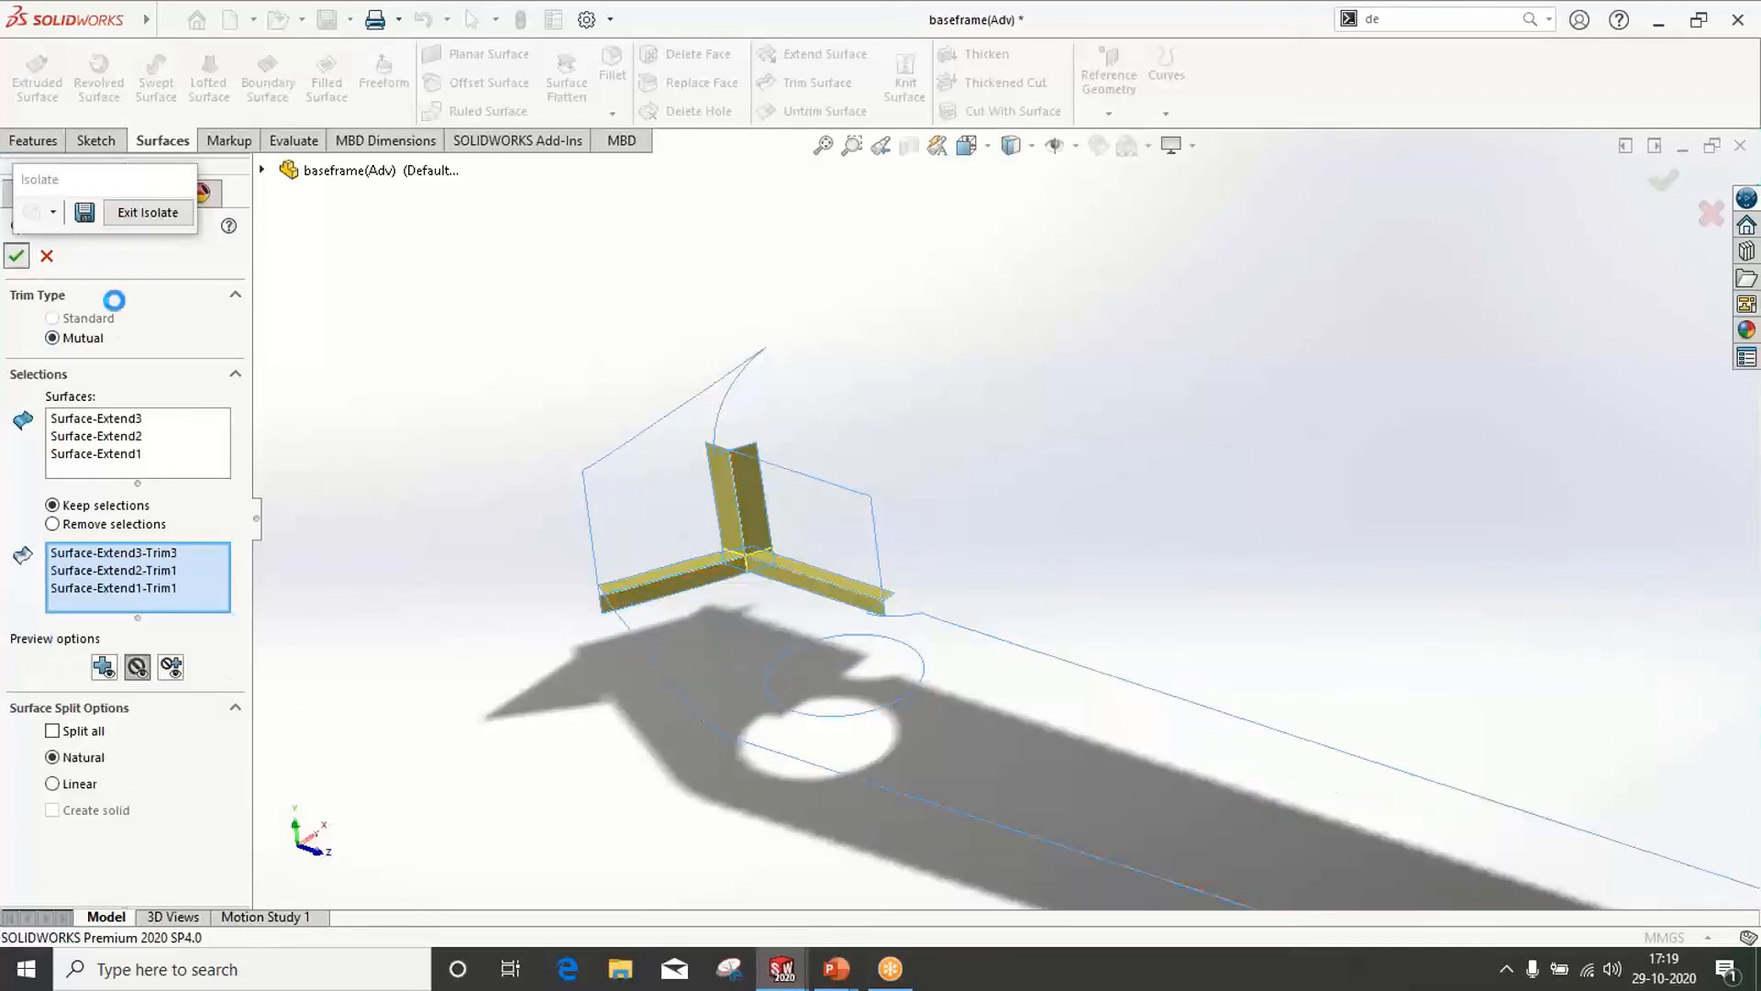
# Set up a Multi Radius Fillet of 3 mm on the three edges meeting at the trimmed surface's inner corner
pyautogui.moveTo(591, 518); pyautogui.dragTo(730, 569, button='middle')
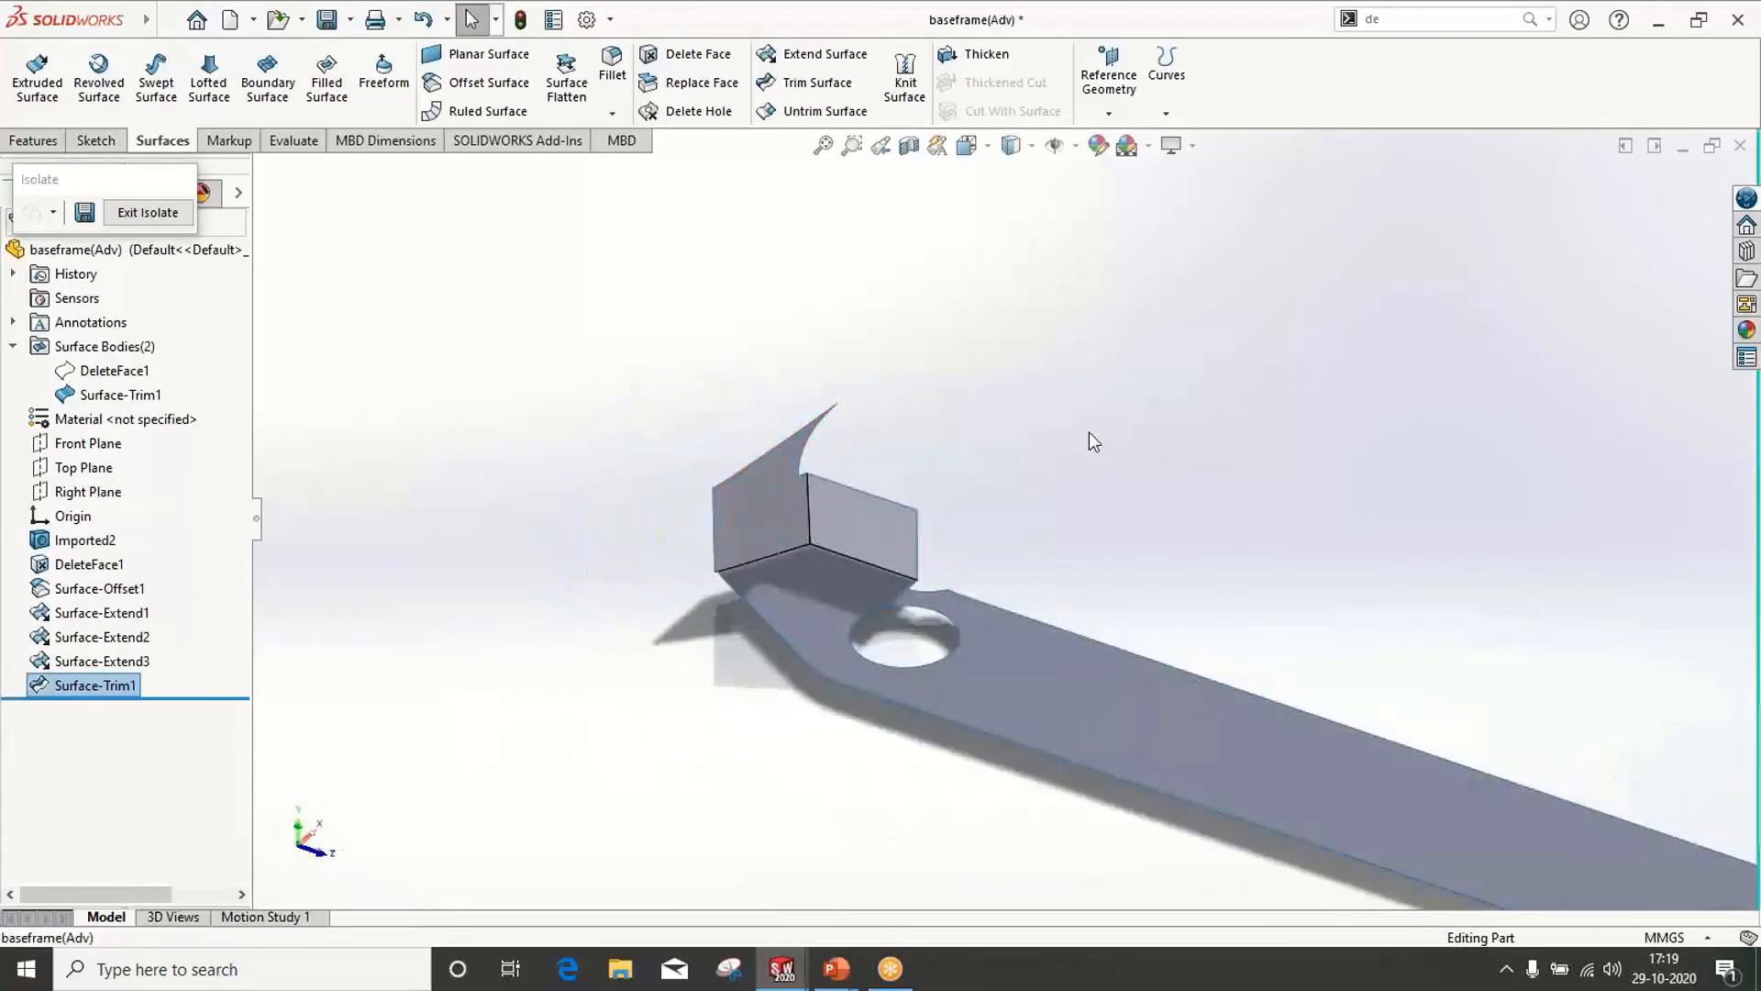
pyautogui.click(1088, 432)
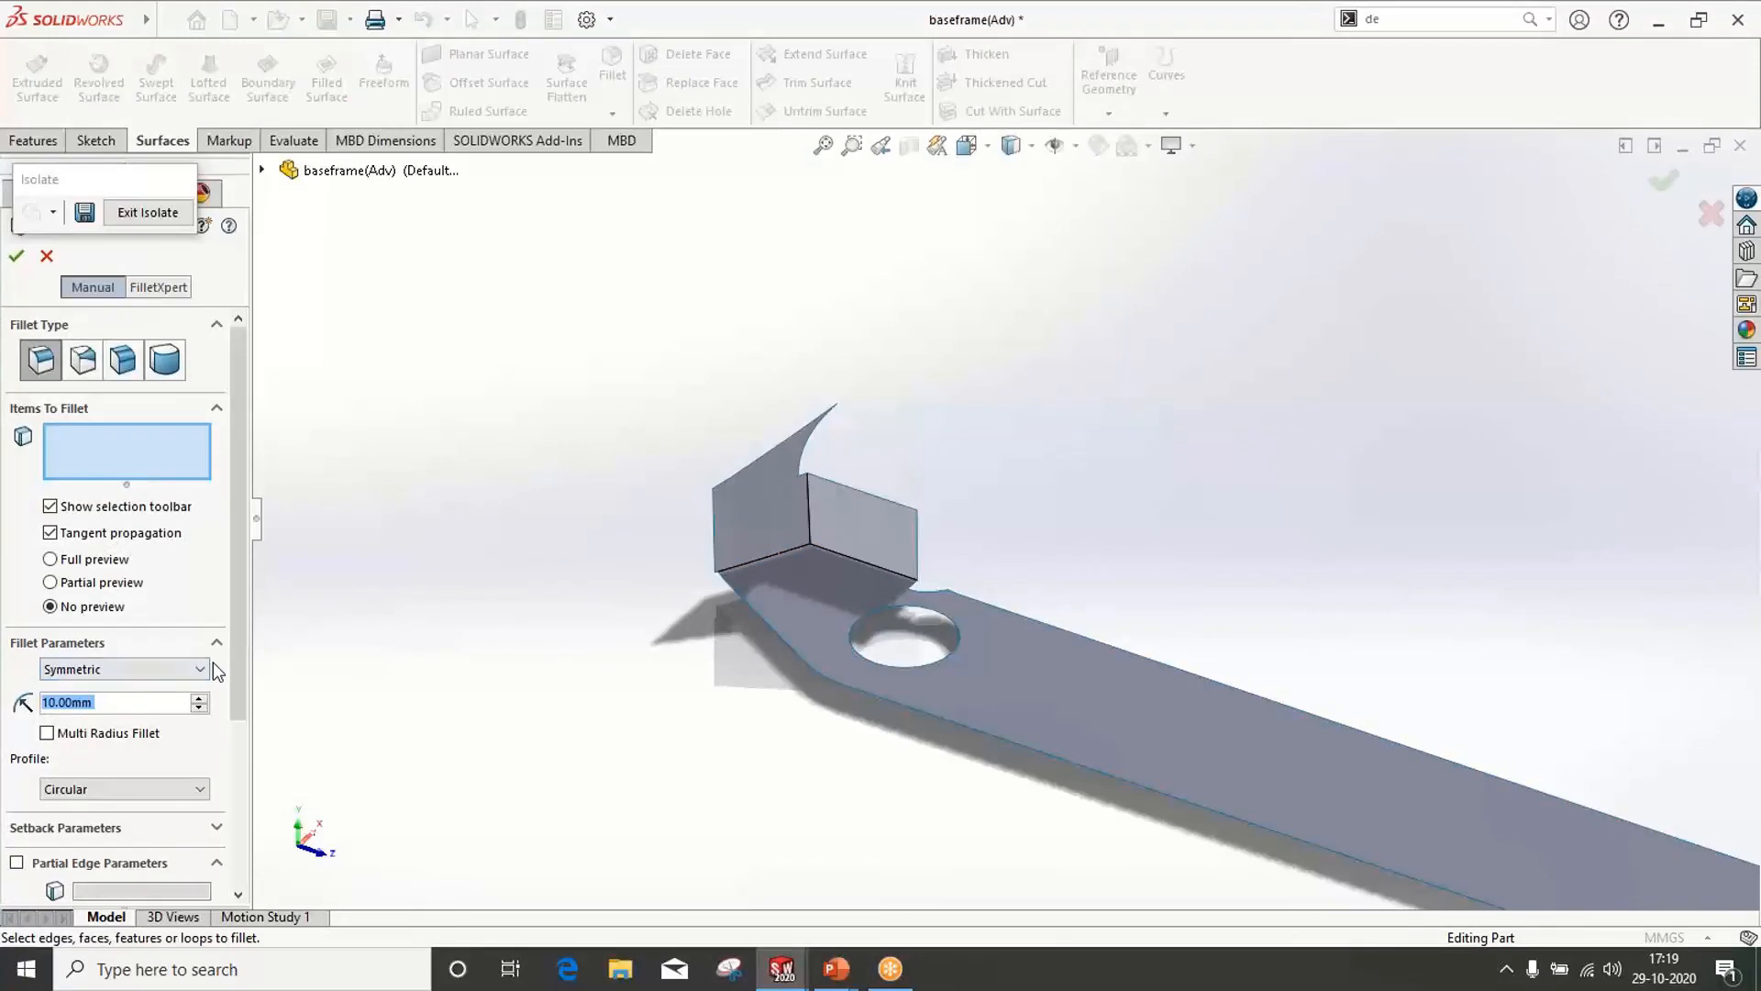
pyautogui.write('3')
pyautogui.press('Return')
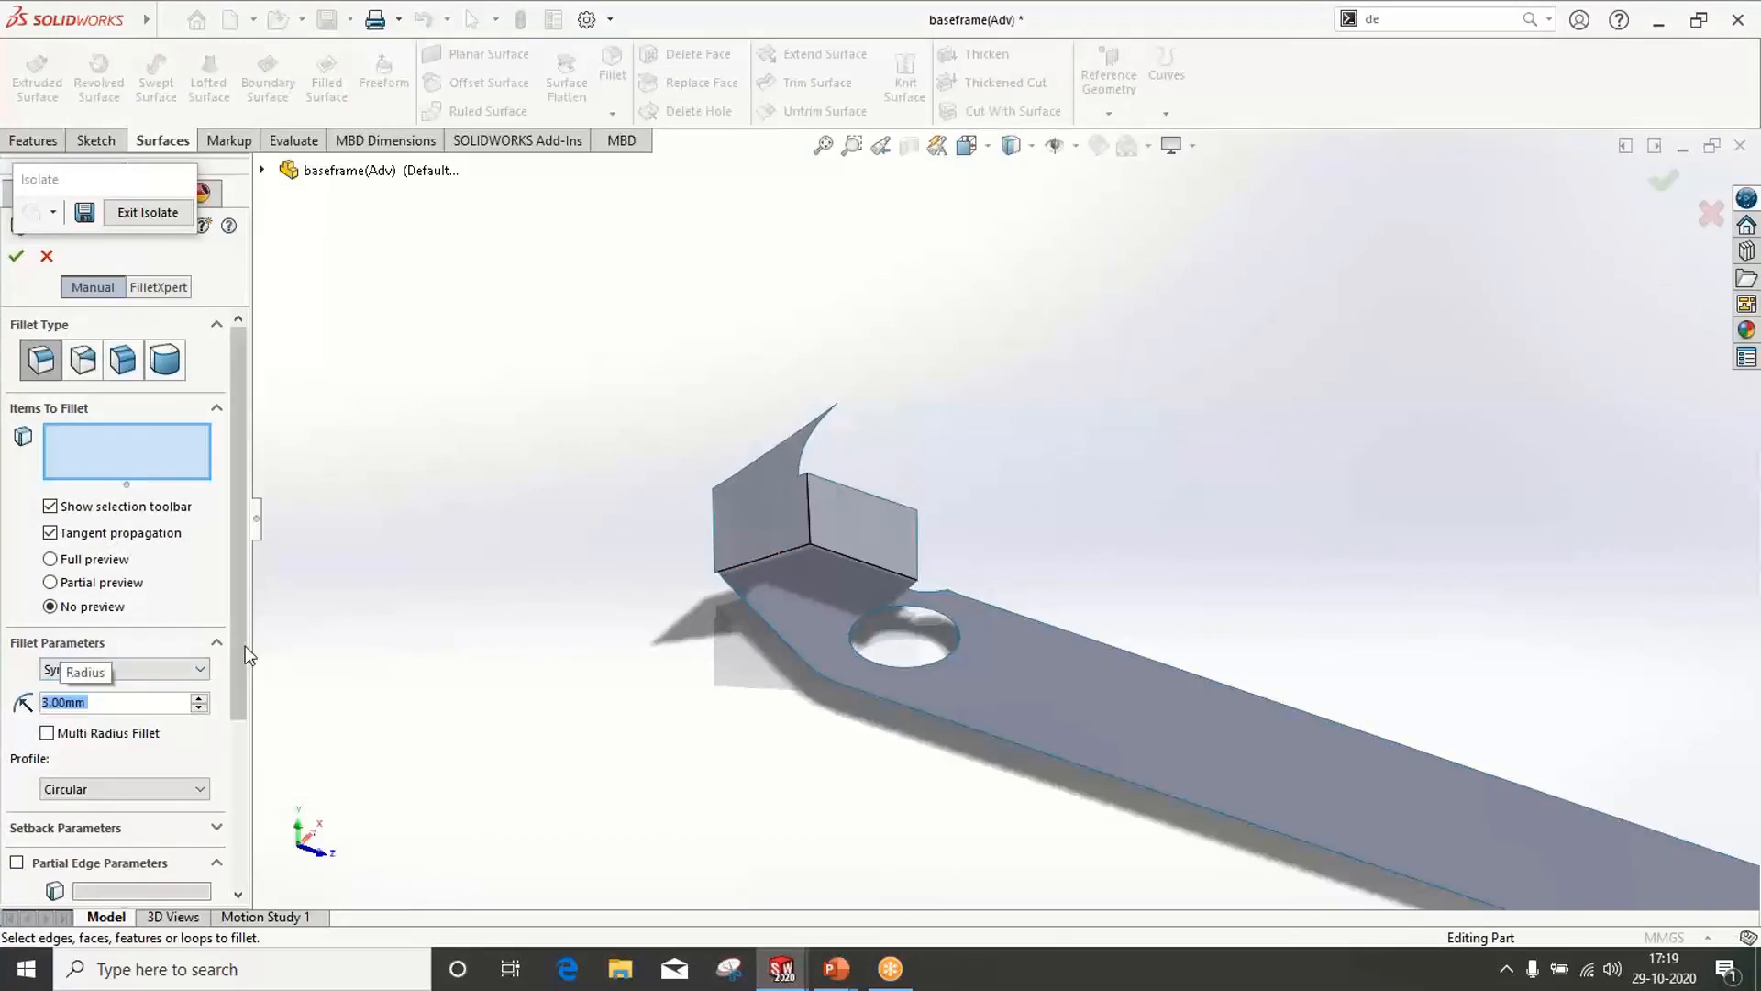
pyautogui.scroll(-2, 865, 582)
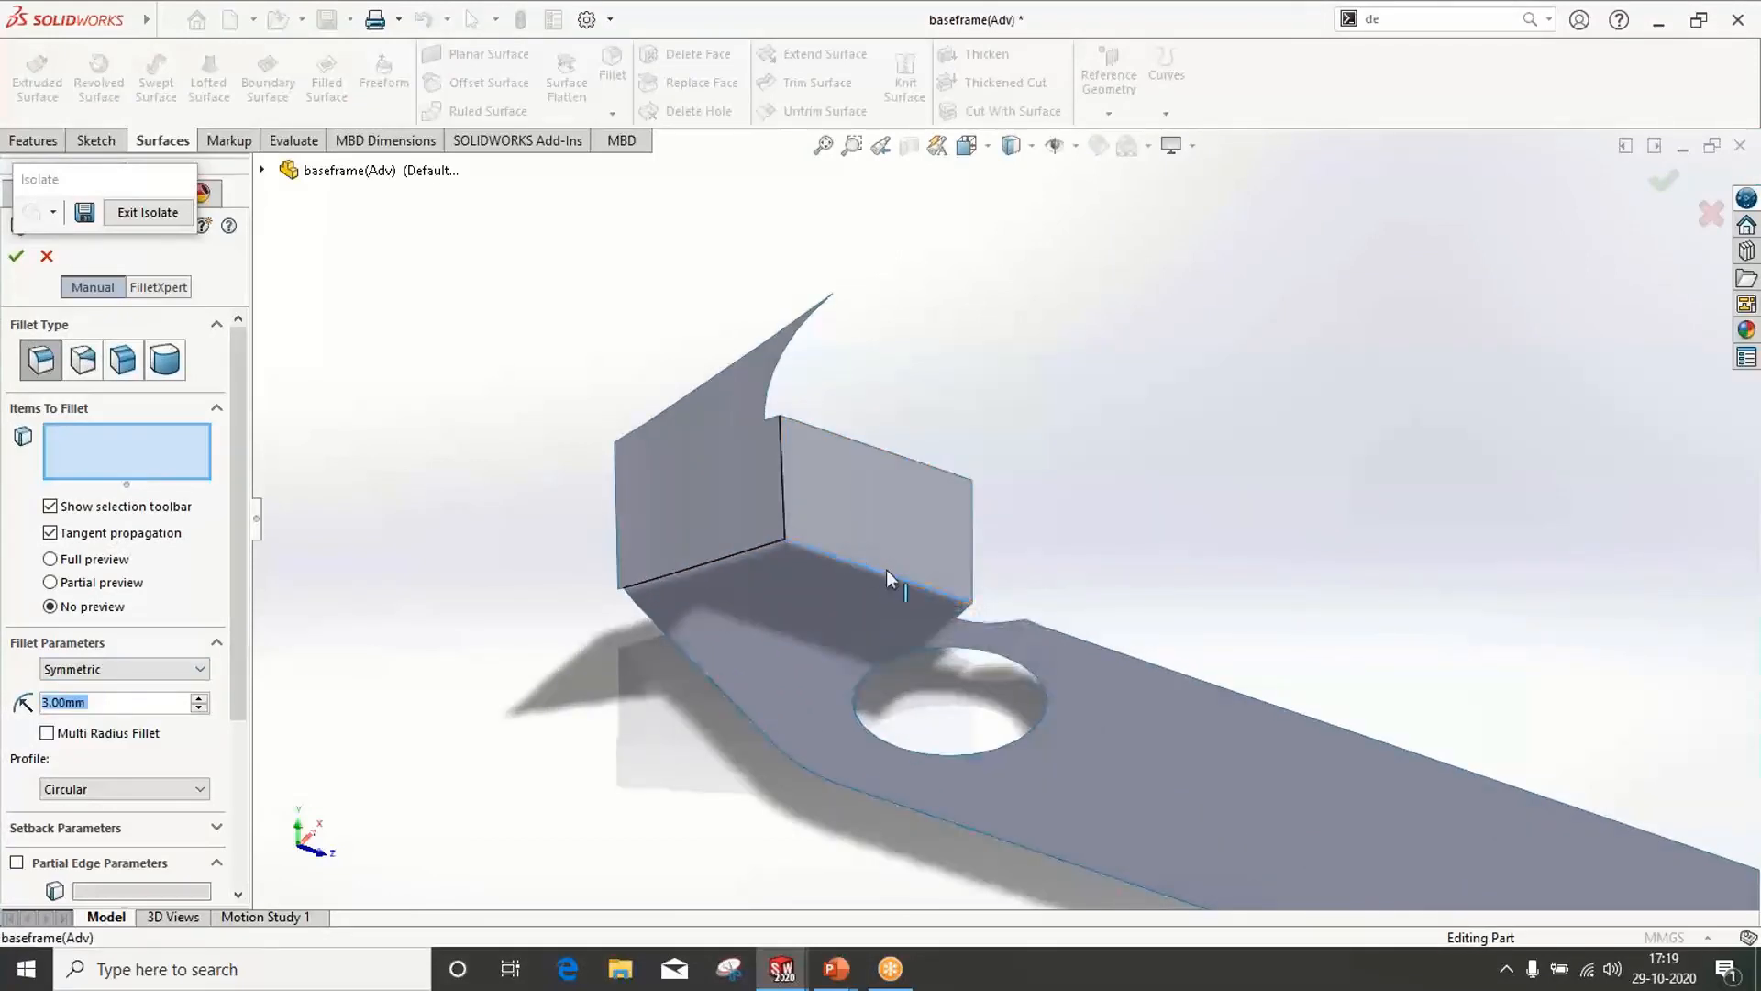
pyautogui.click(888, 578)
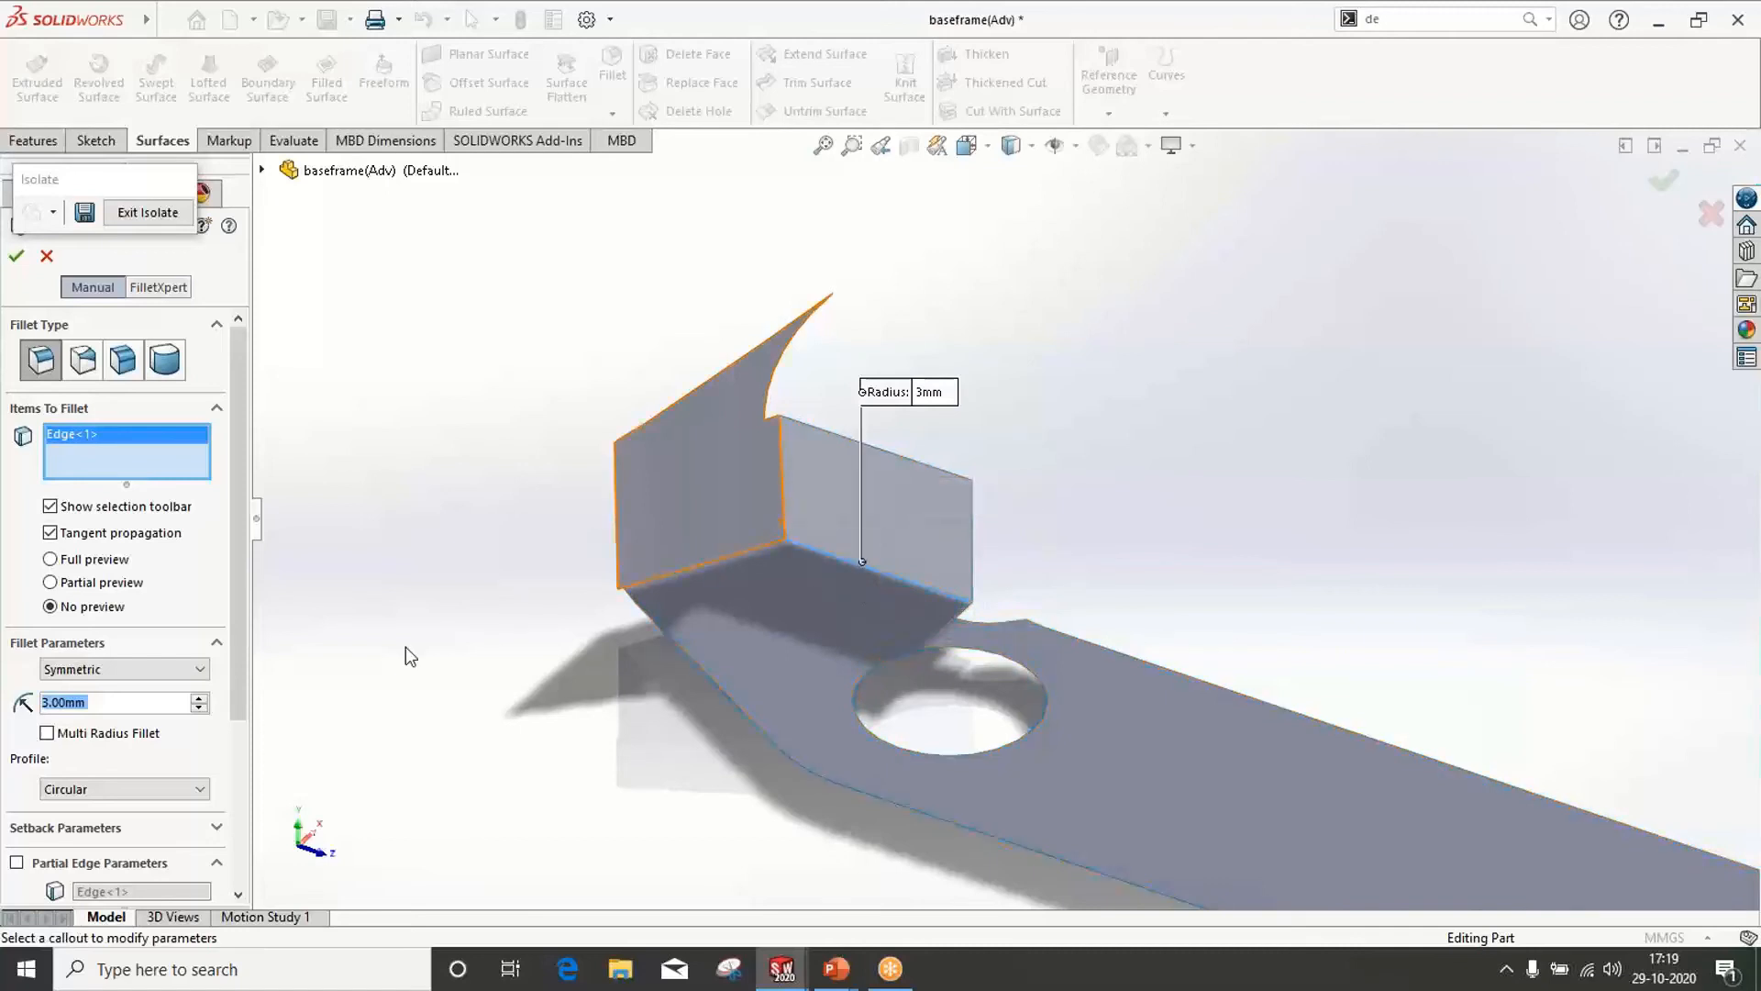
pyautogui.click(63, 734)
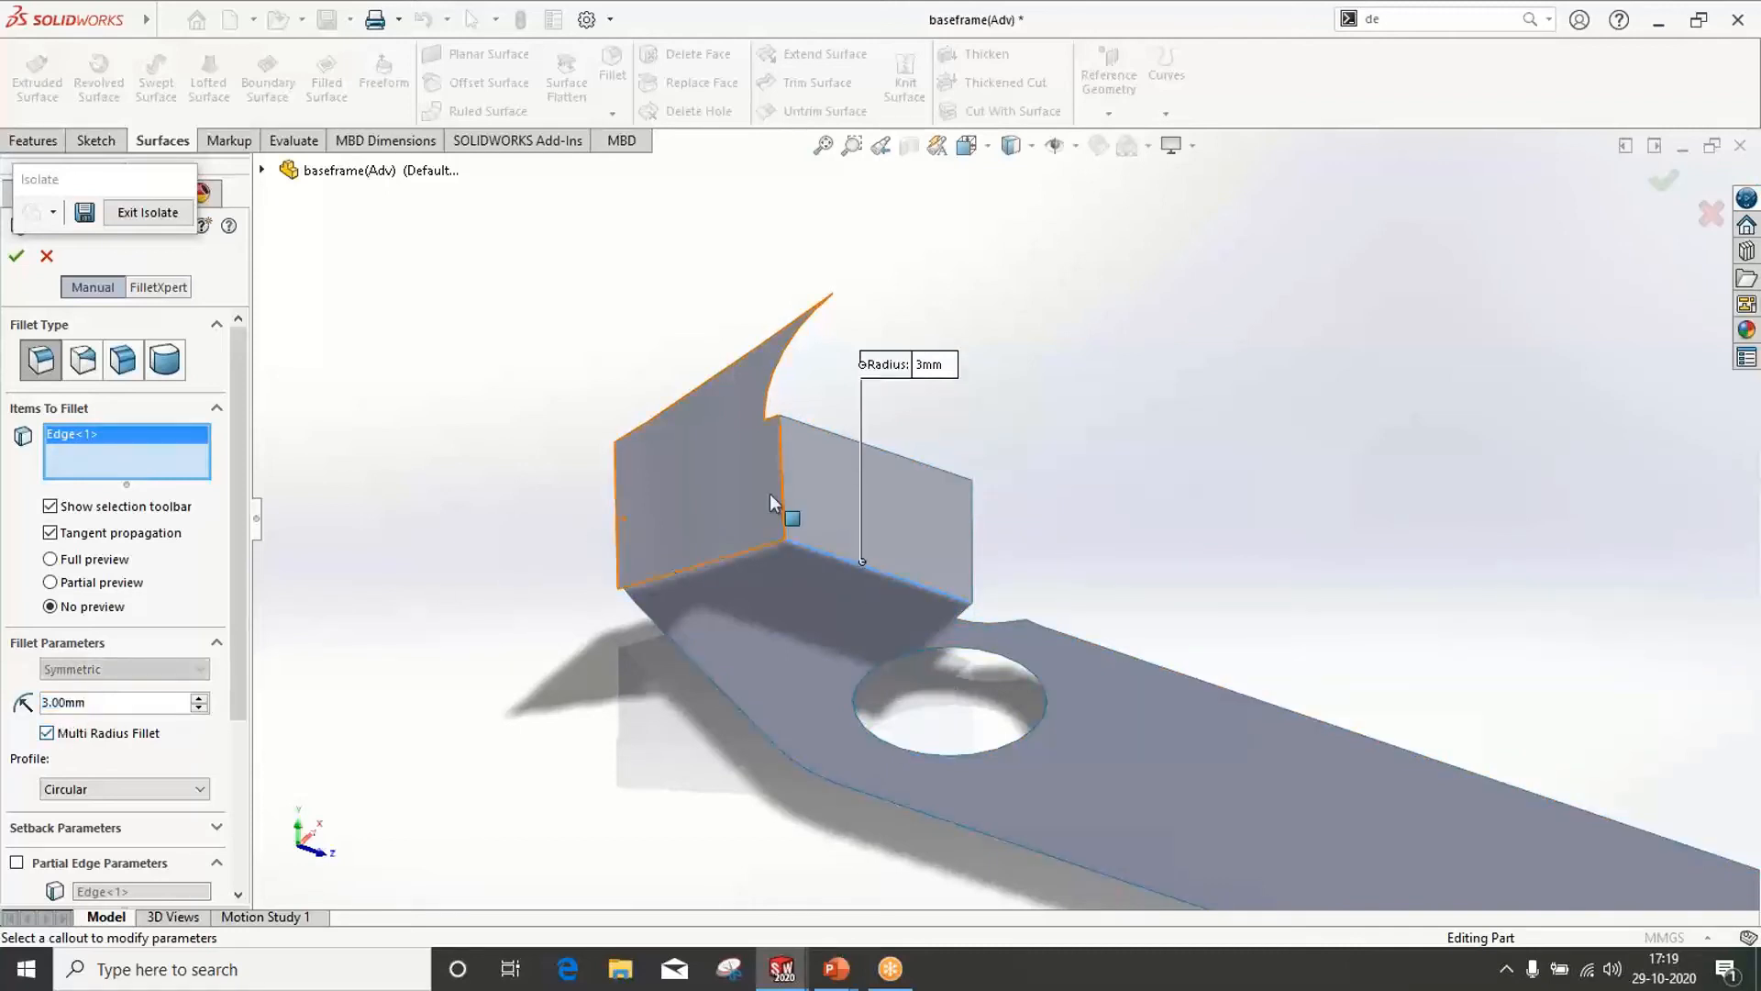
pyautogui.click(779, 518)
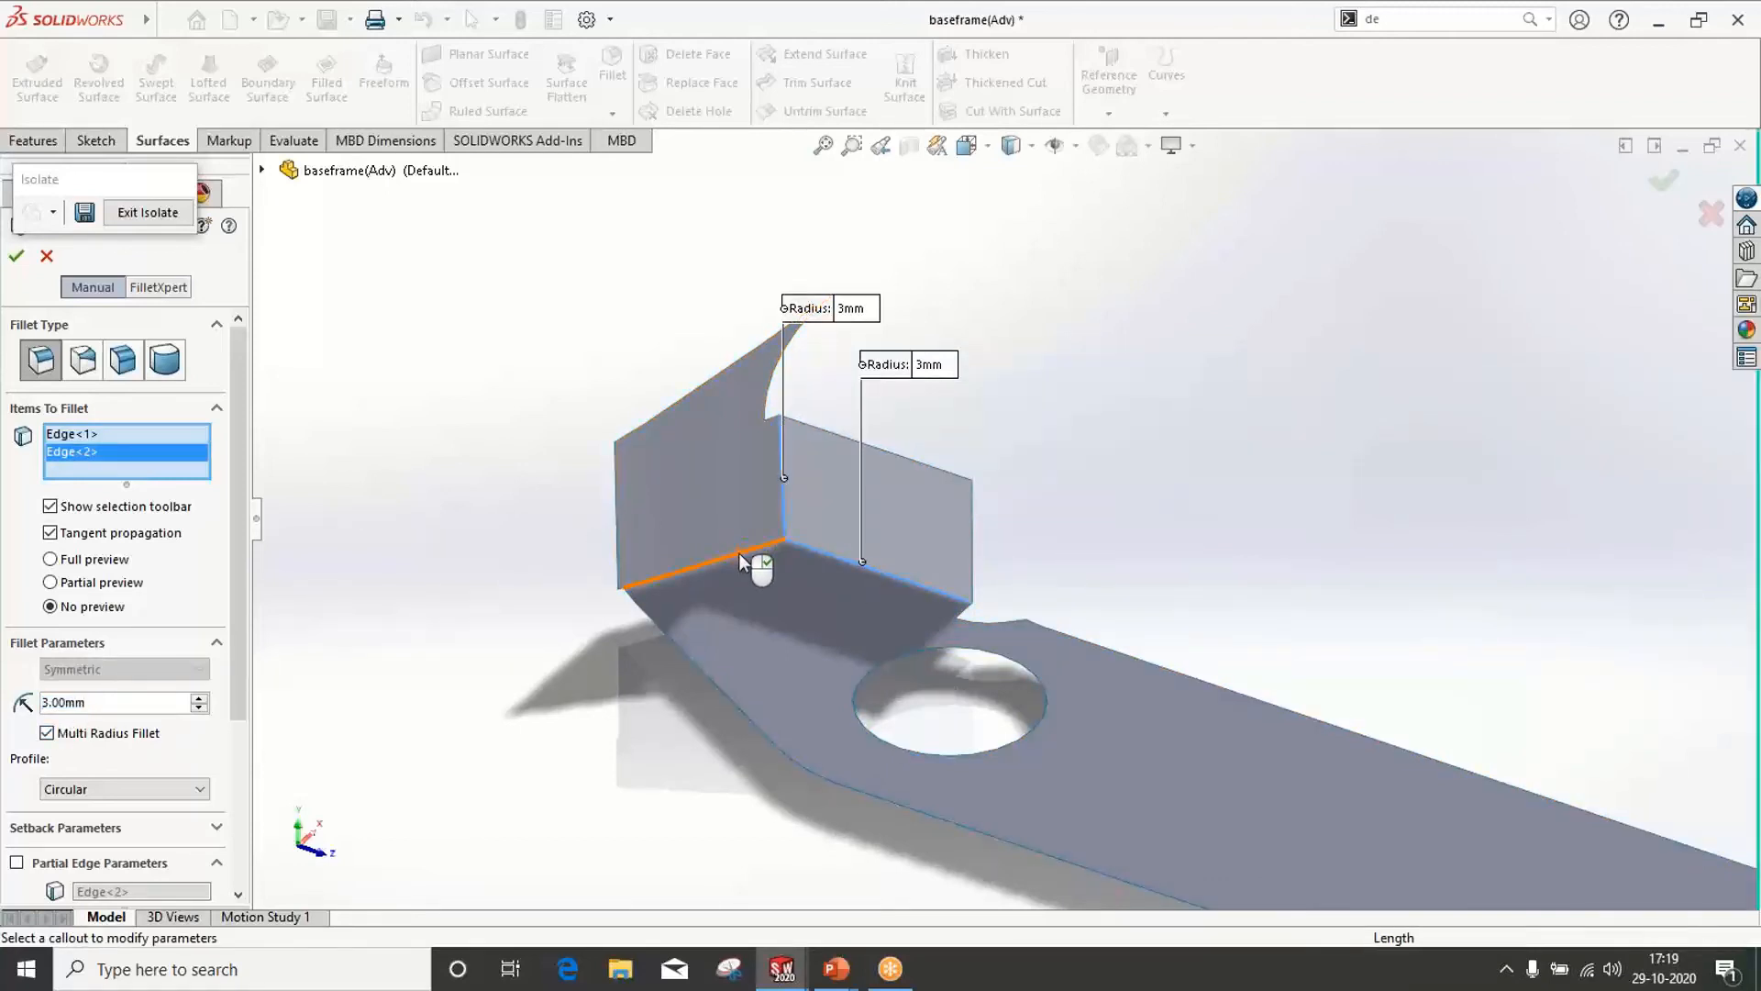
pyautogui.click(741, 558)
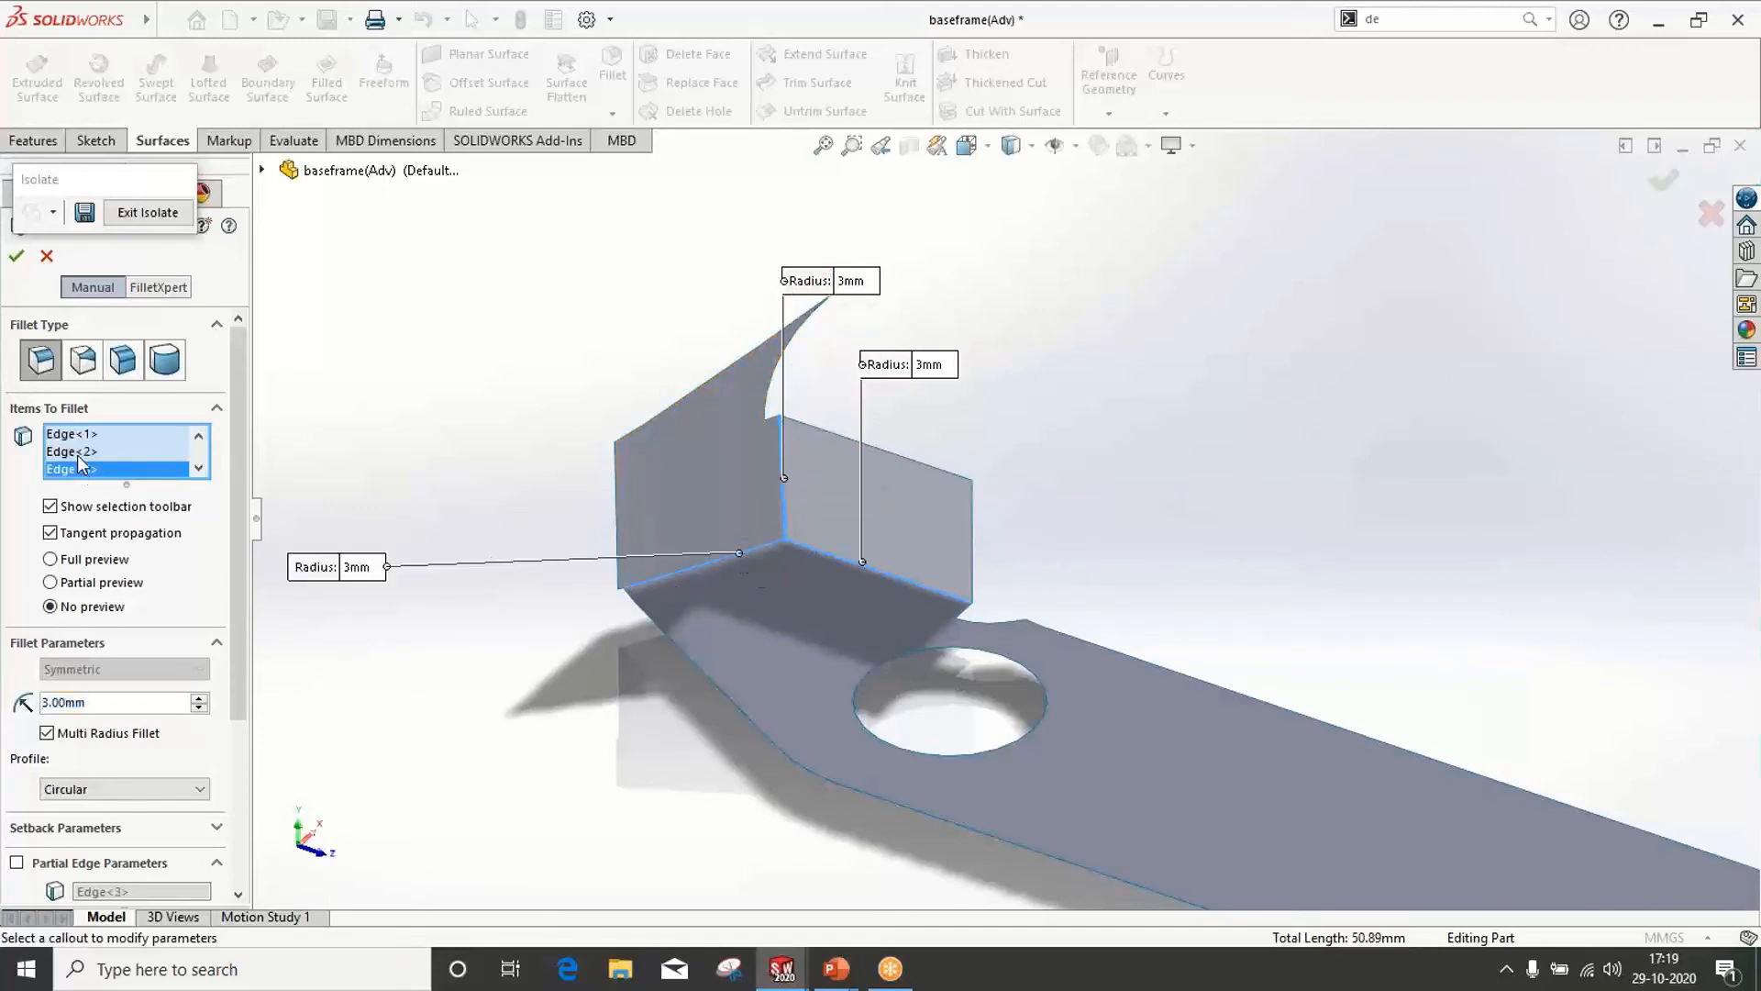
# Set the fillet radius to 2.8 mm on the vertical edge and the curved-topped upright's lower edge, and complete the fillet
pyautogui.click(77, 455)
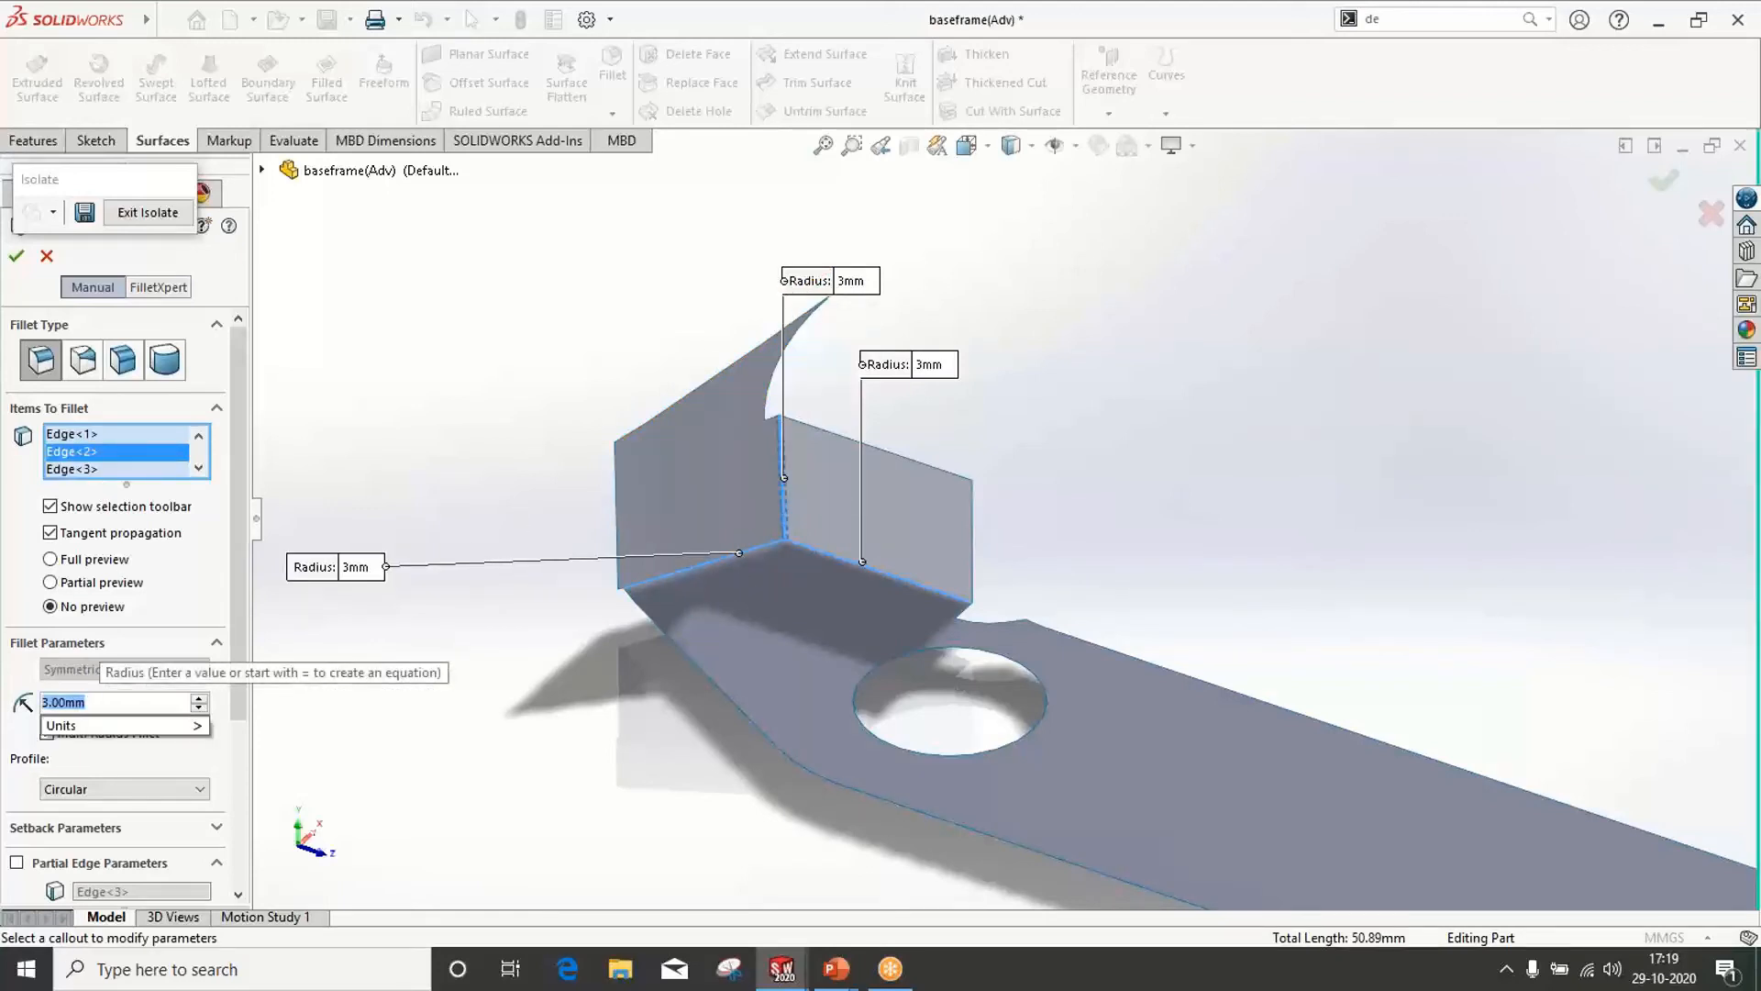
pyautogui.write('2.8')
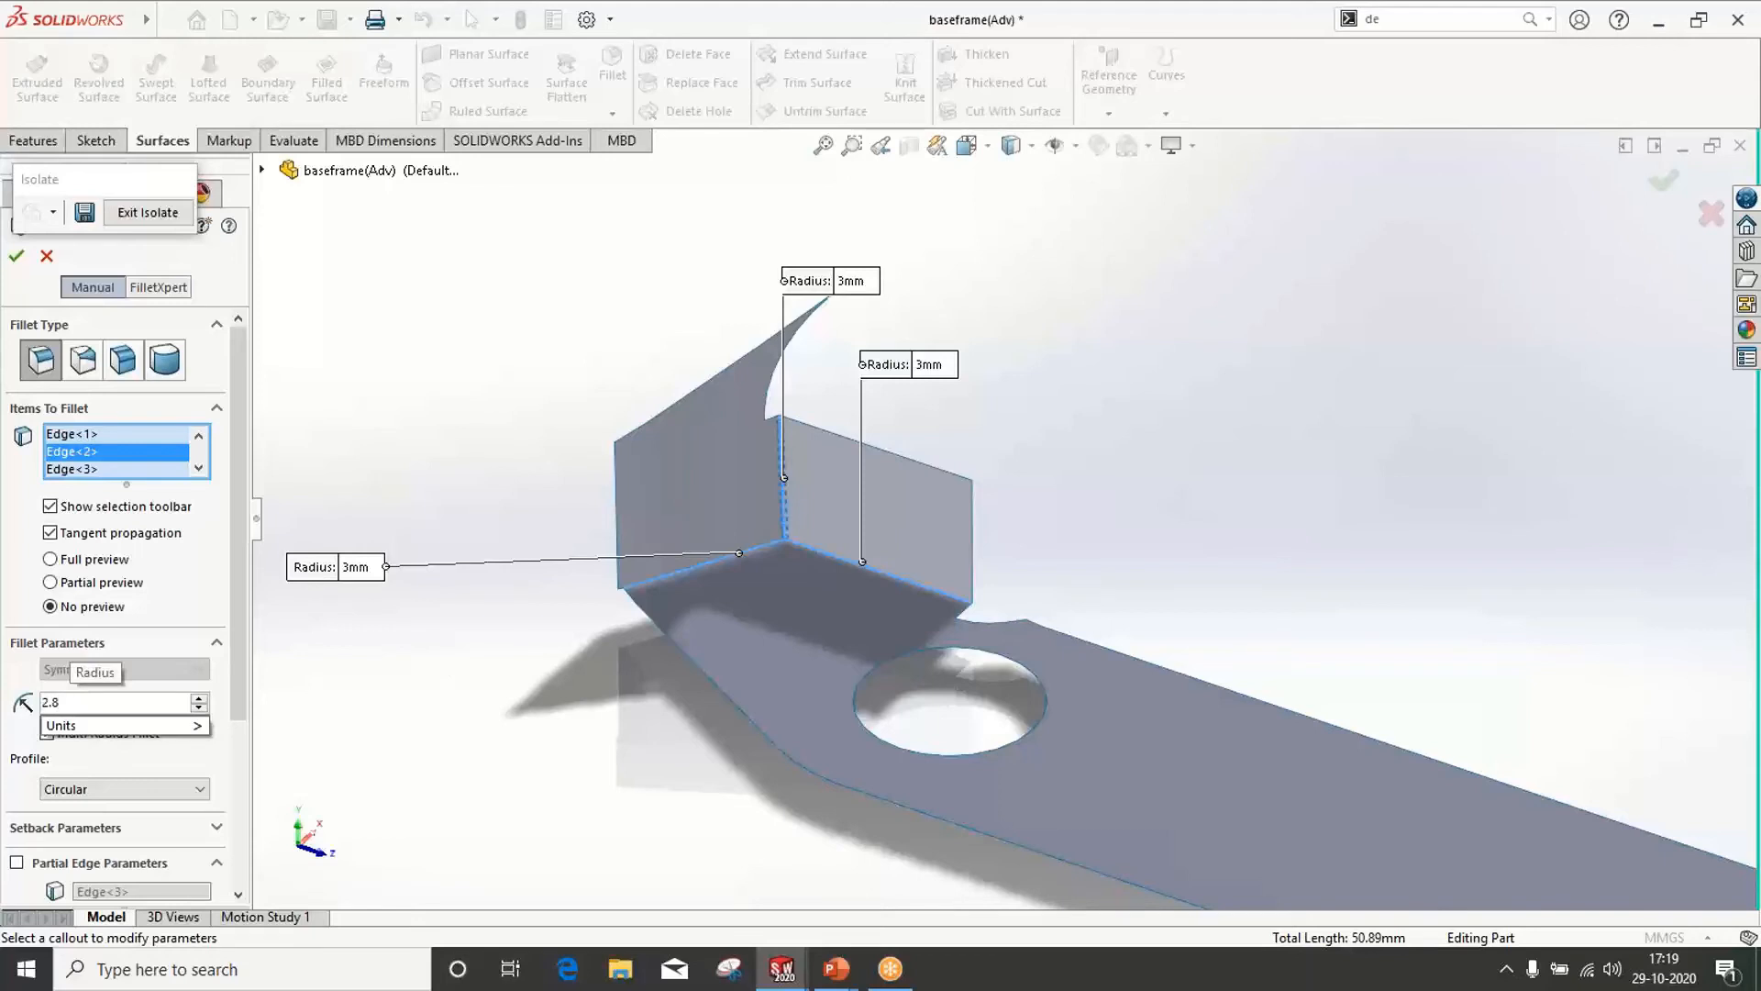
pyautogui.press('Return')
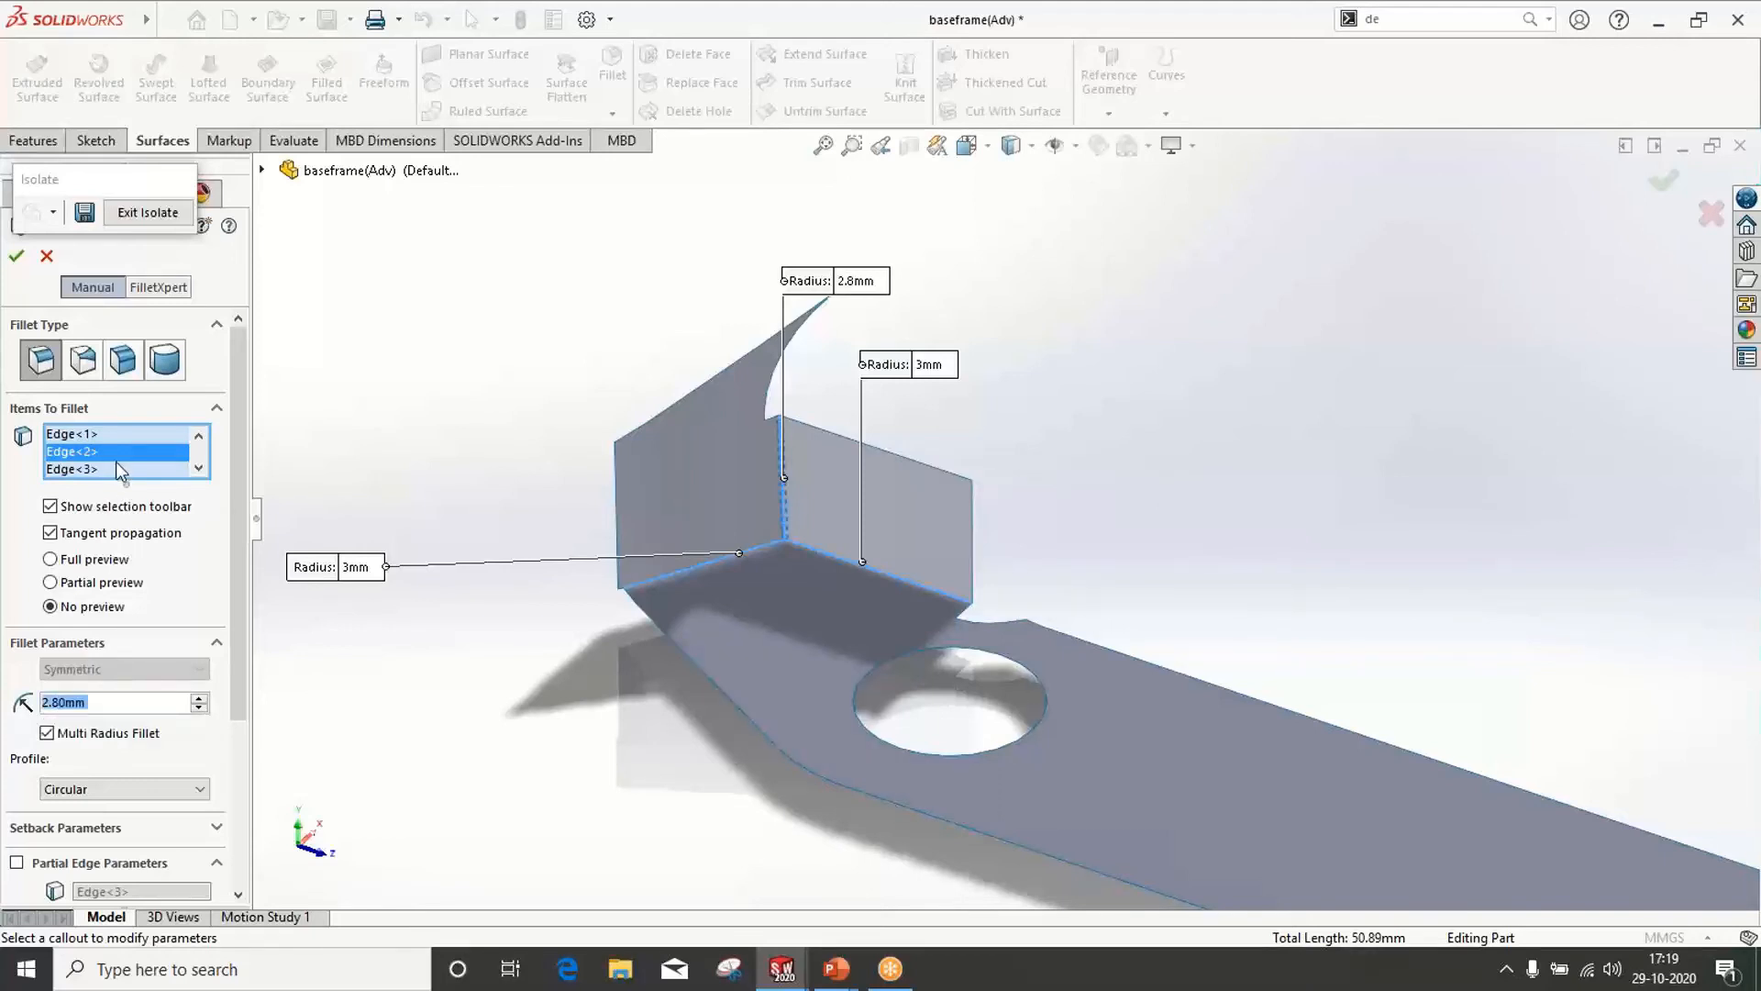
pyautogui.click(115, 468)
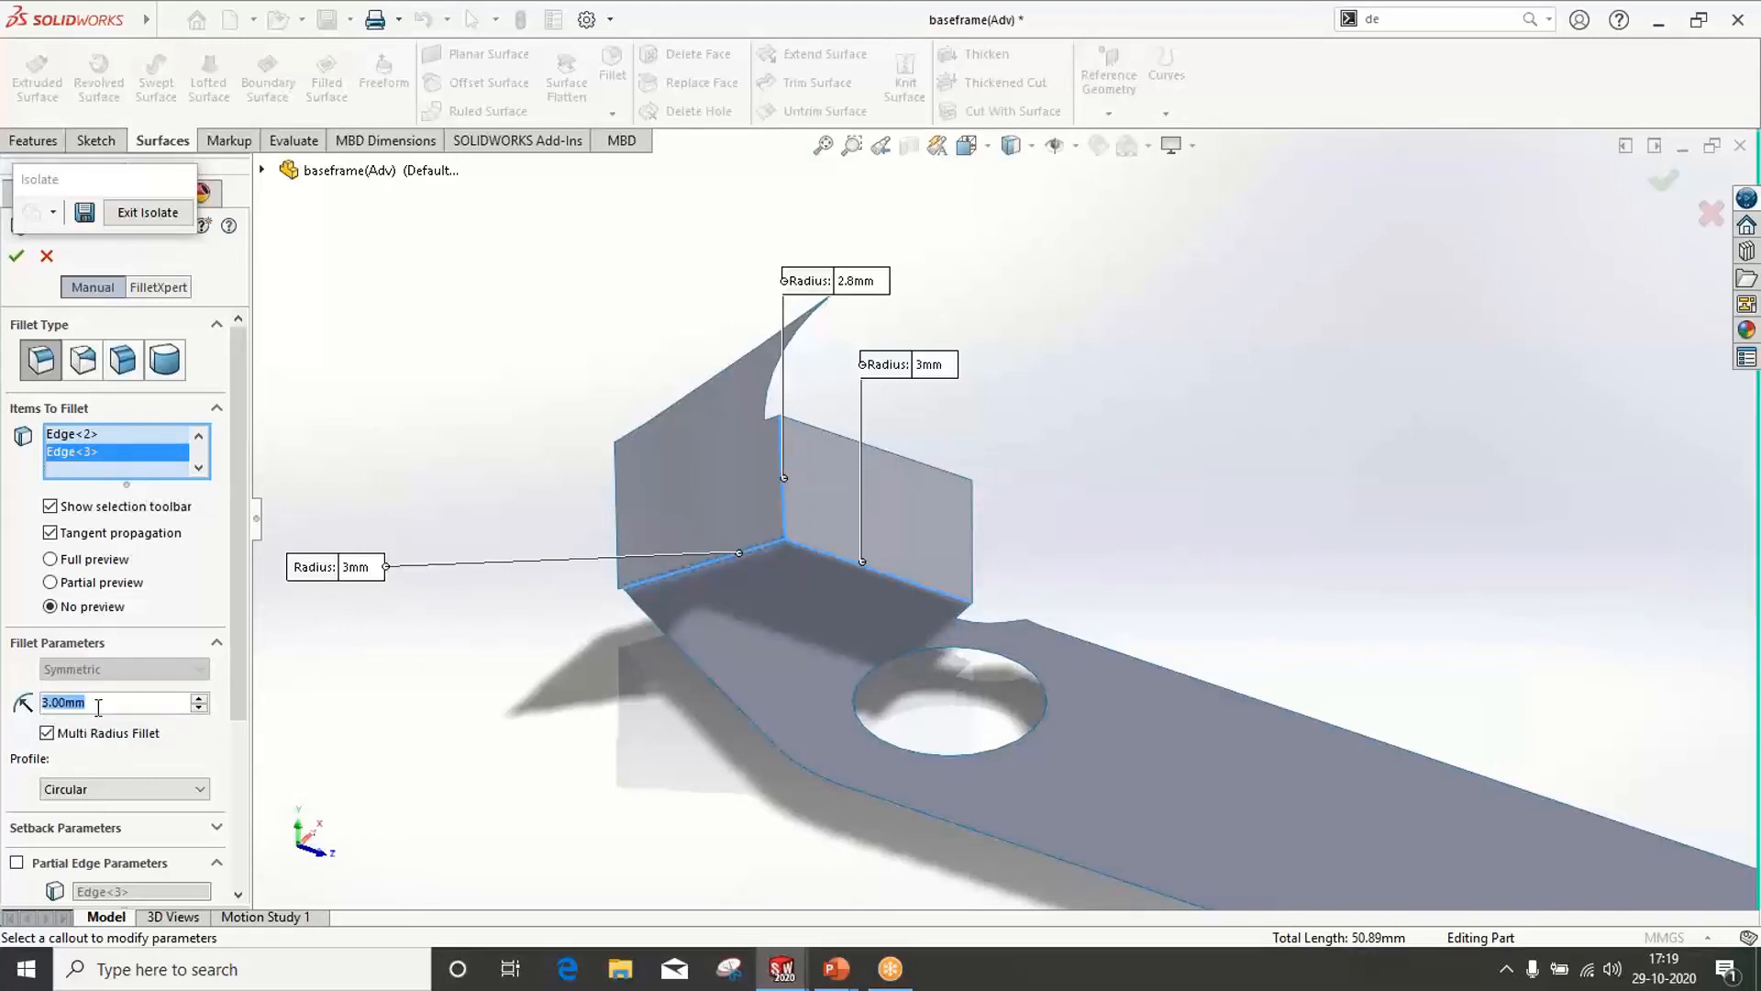
pyautogui.write('2.8')
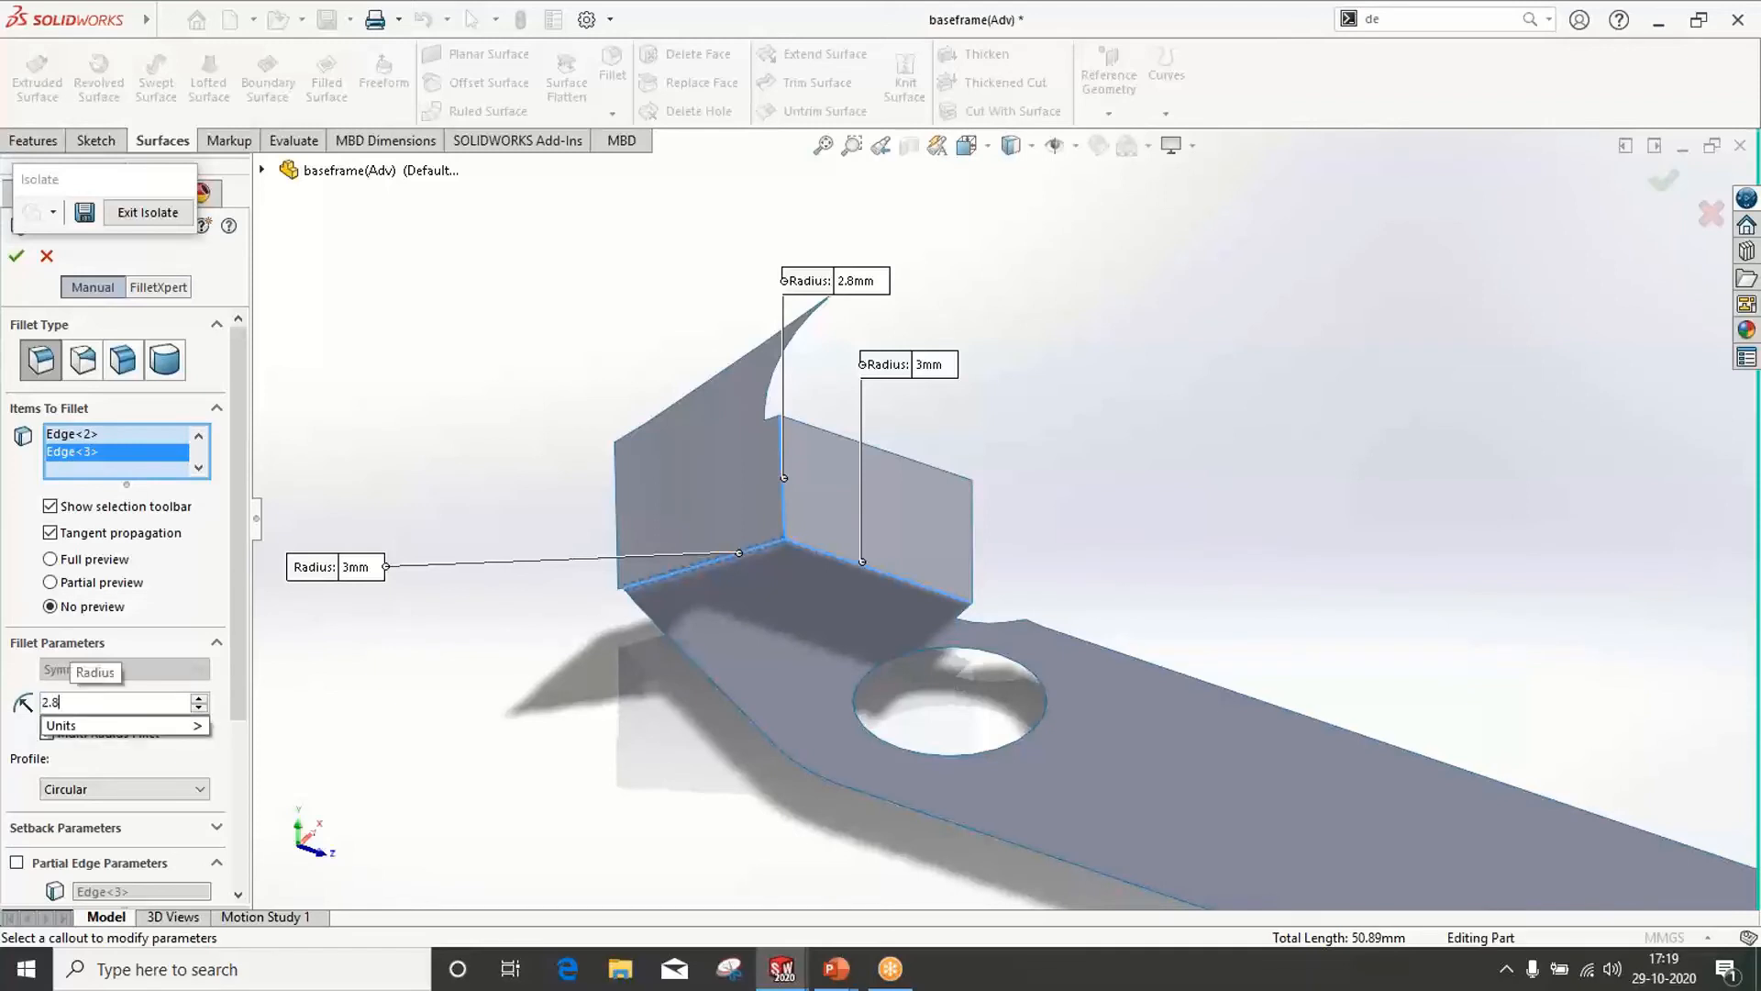
pyautogui.press('Return')
pyautogui.click(16, 256)
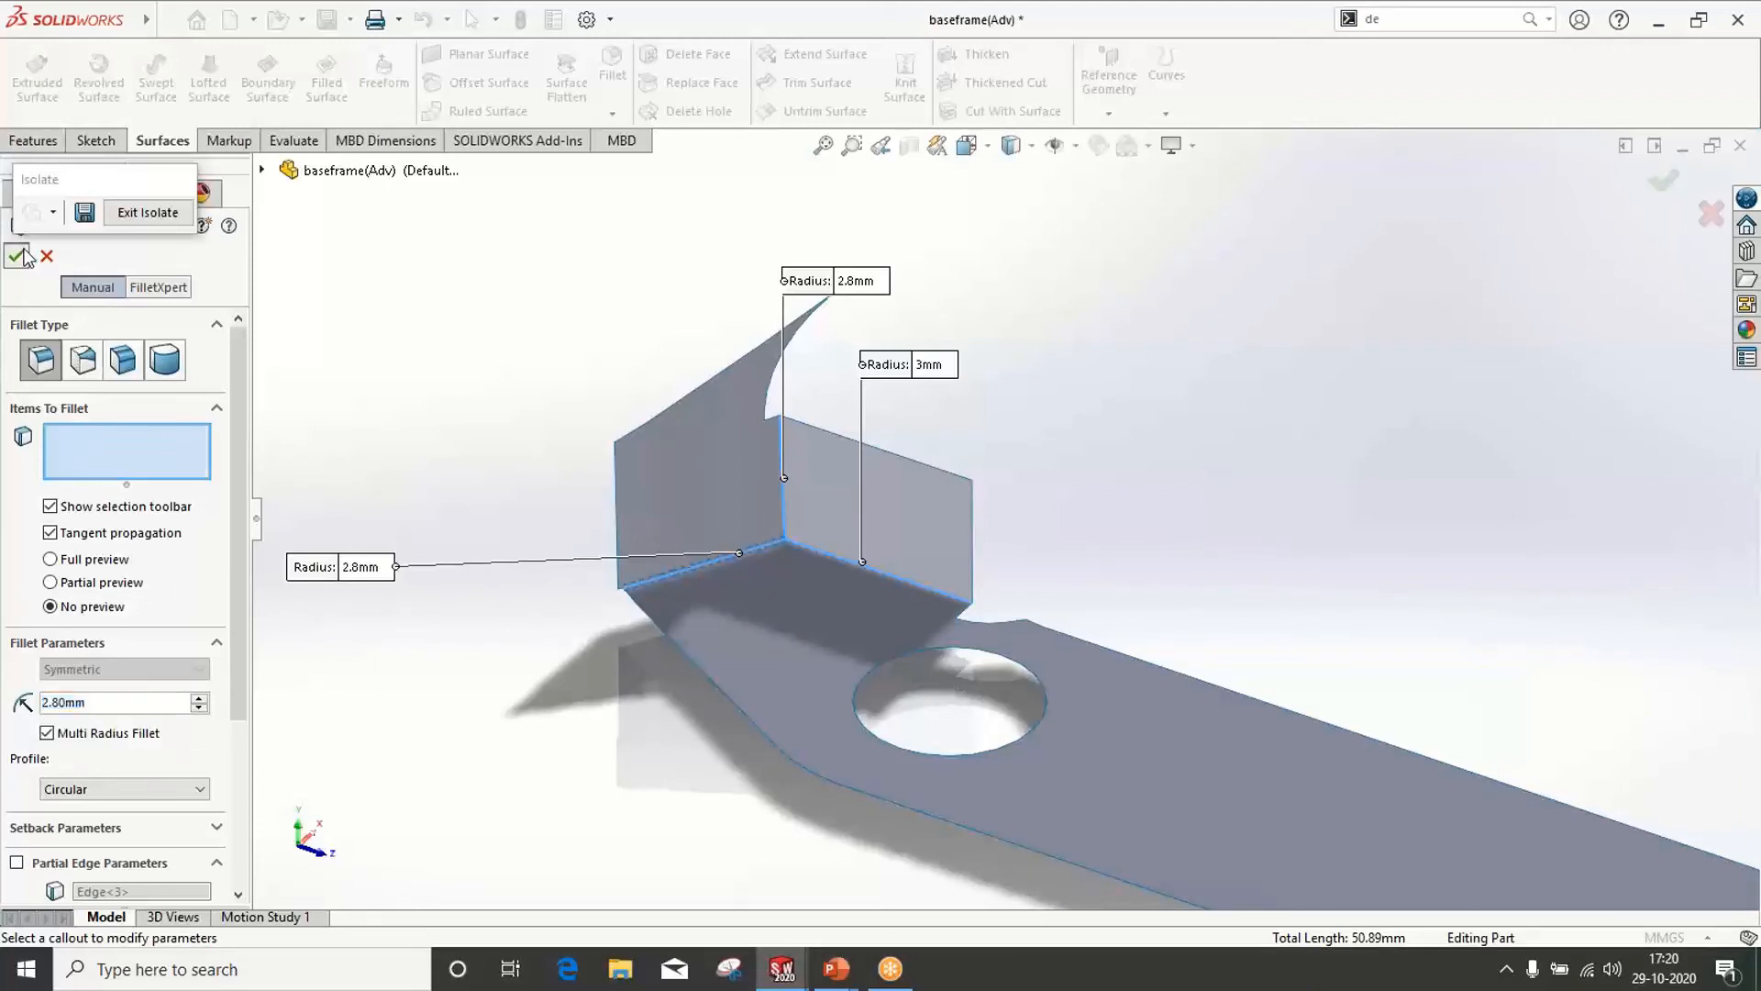
pyautogui.scroll(6, 556, 462)
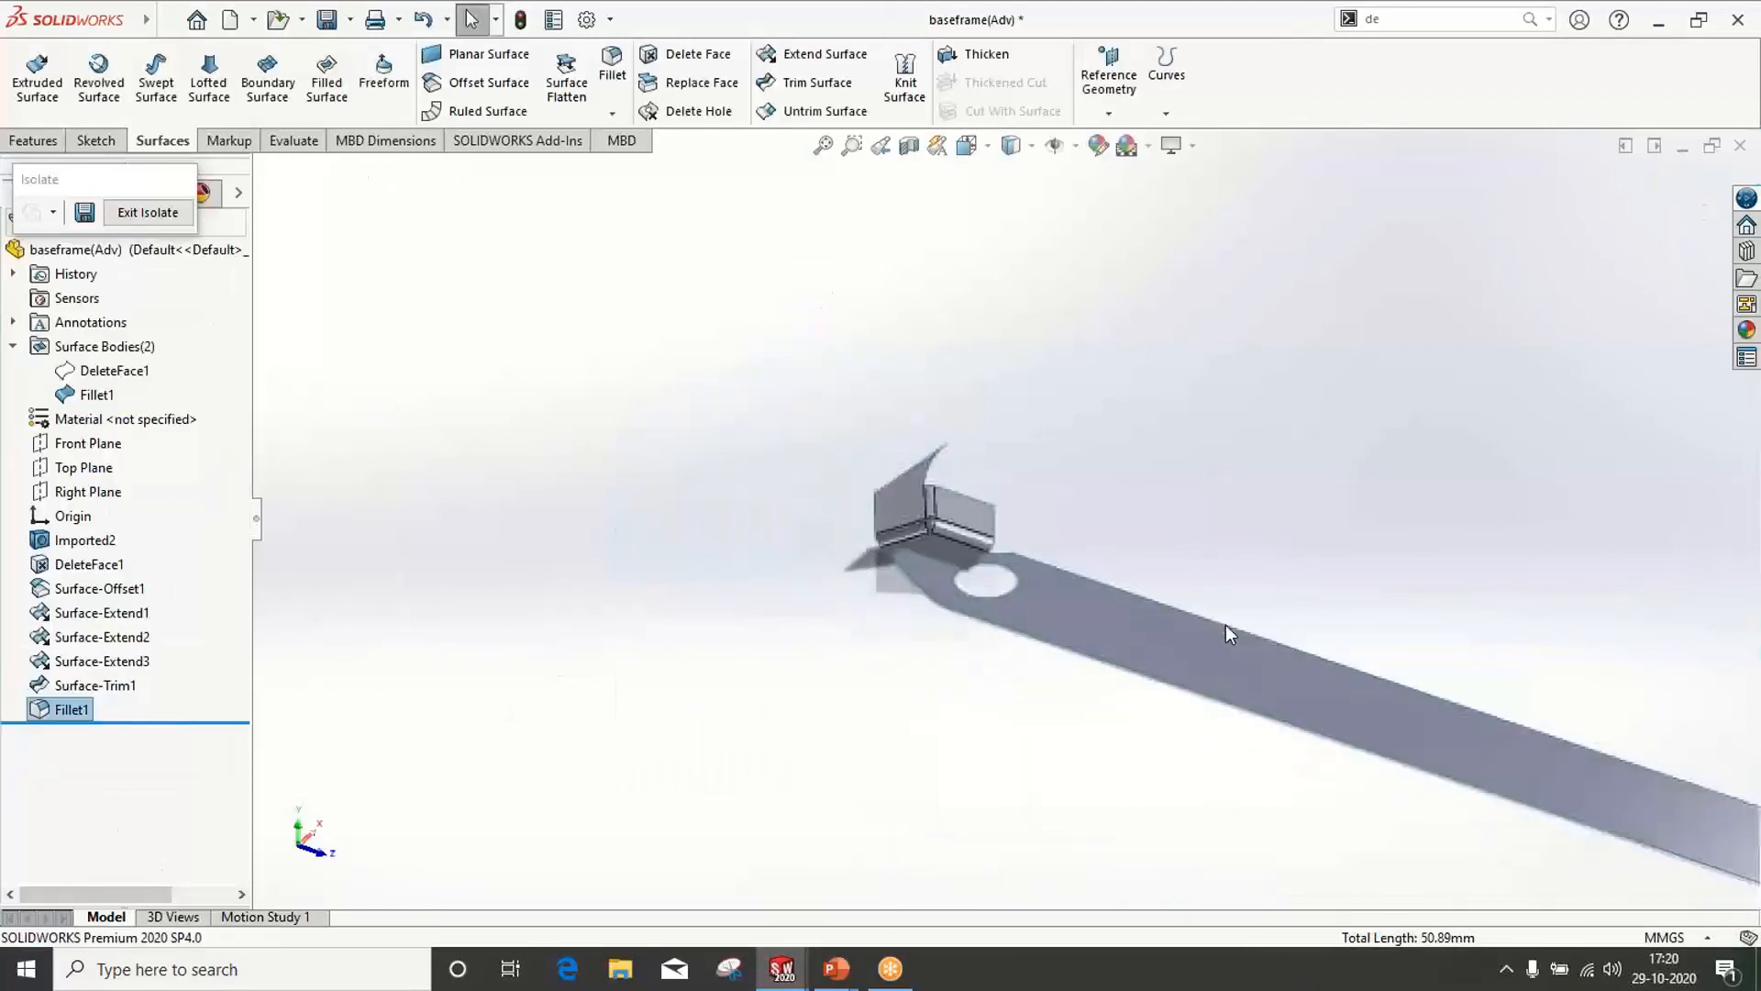
pyautogui.scroll(-5, 1335, 627)
pyautogui.scroll(-2, 989, 349)
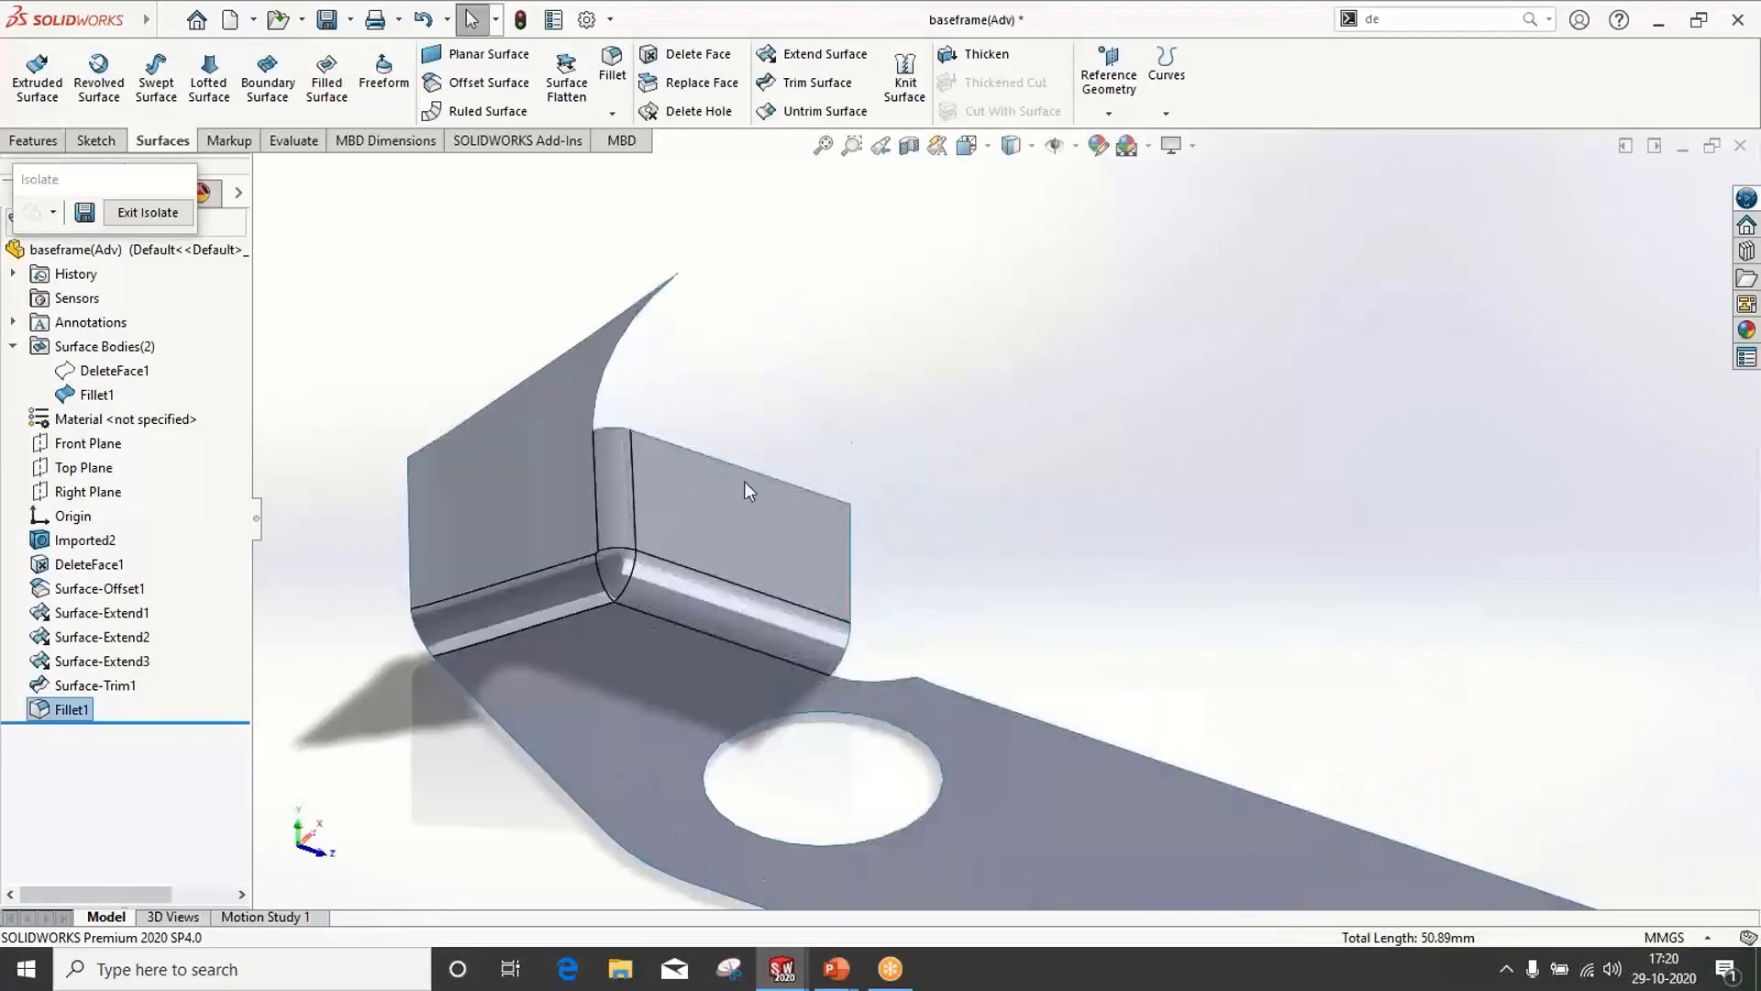
# Exit the isolated view and hide the rebuilt filleted surface body
pyautogui.click(145, 213)
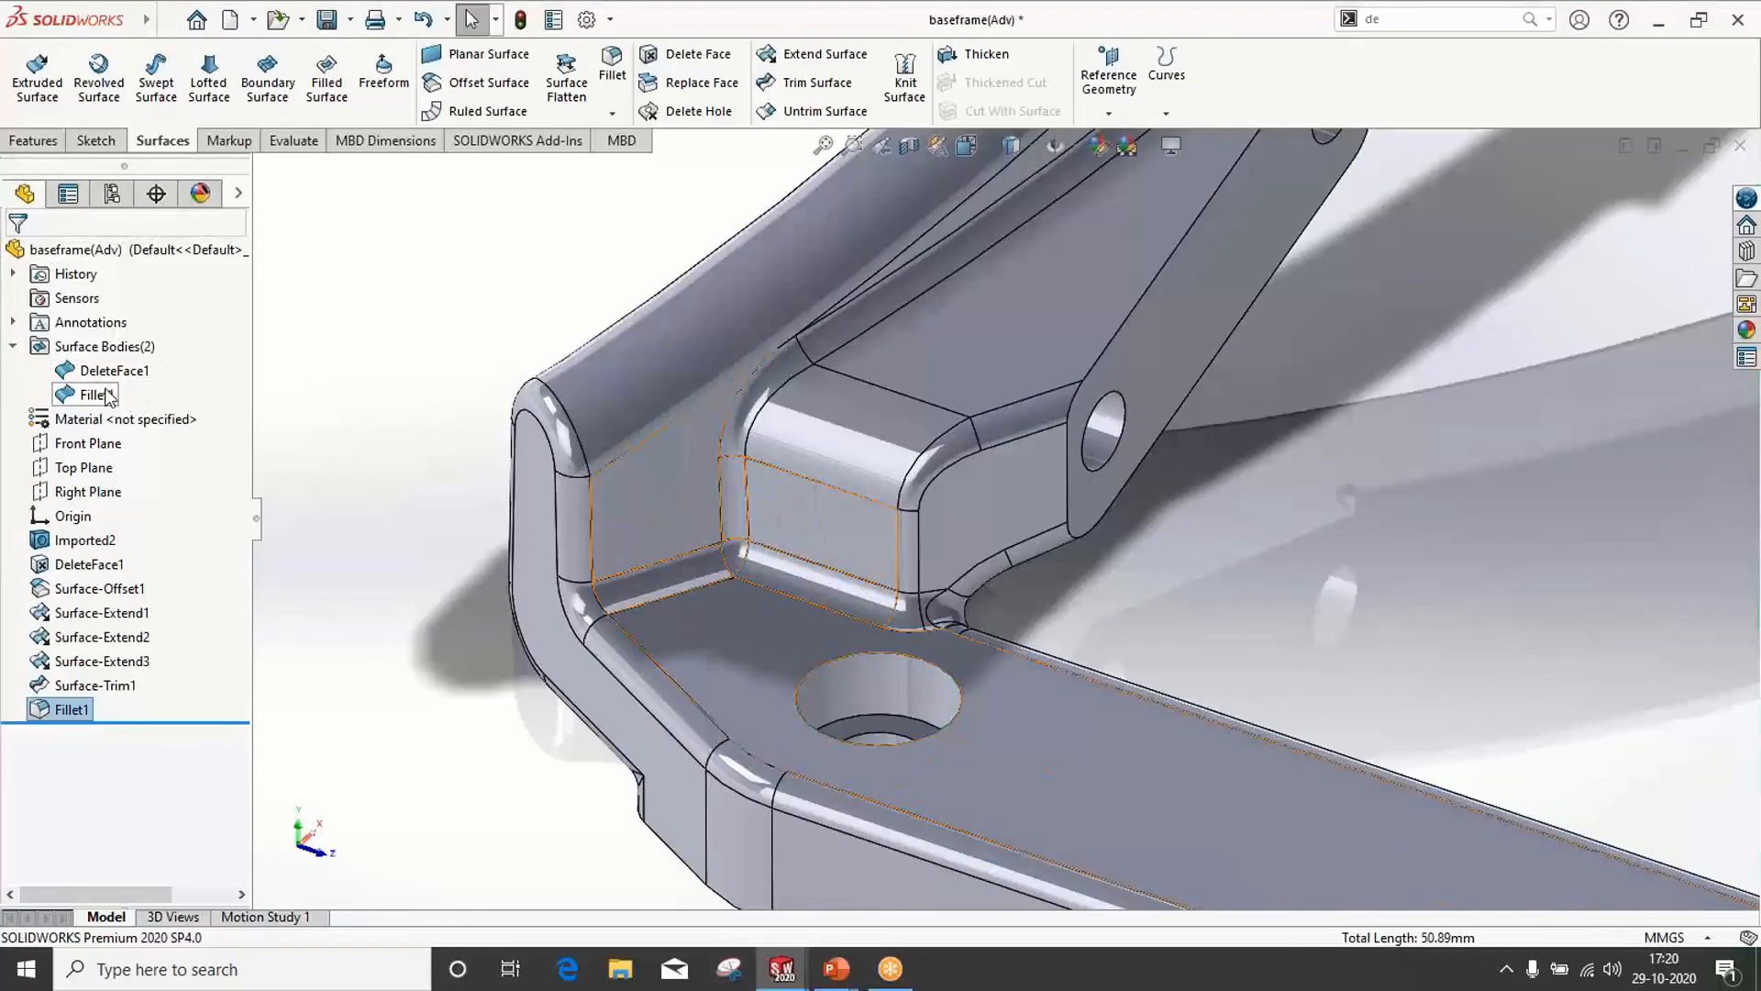
pyautogui.click(101, 395)
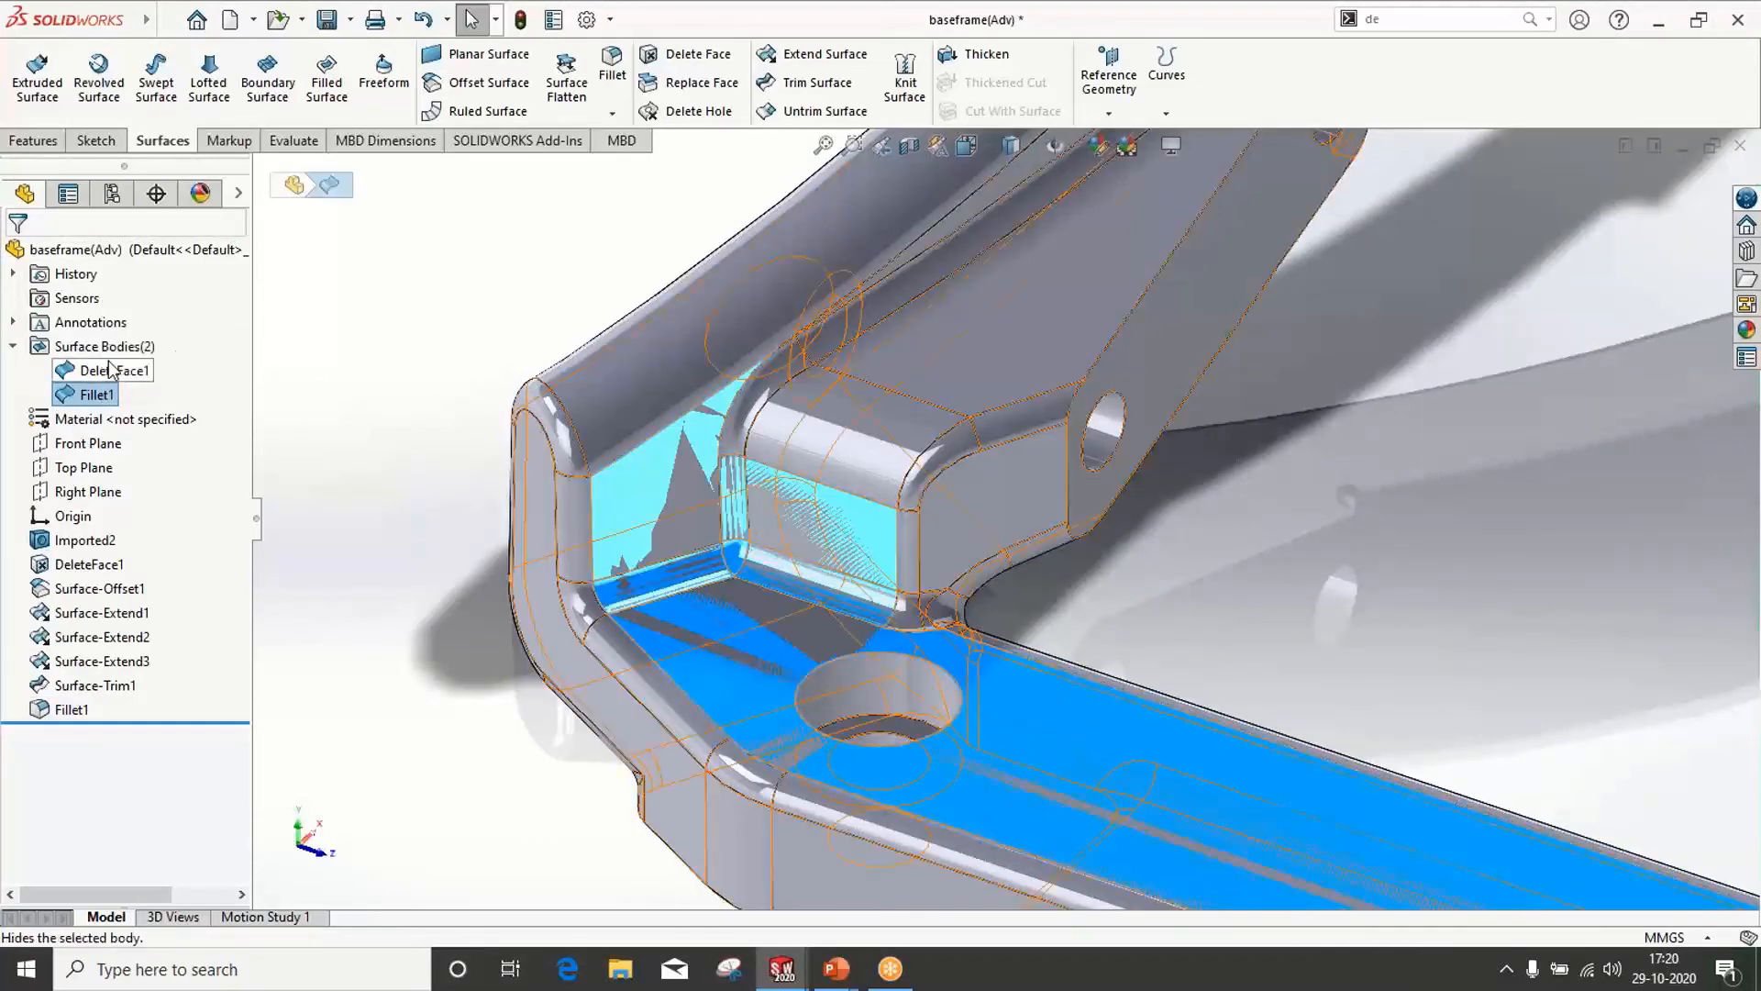
pyautogui.click(110, 367)
pyautogui.click(666, 542)
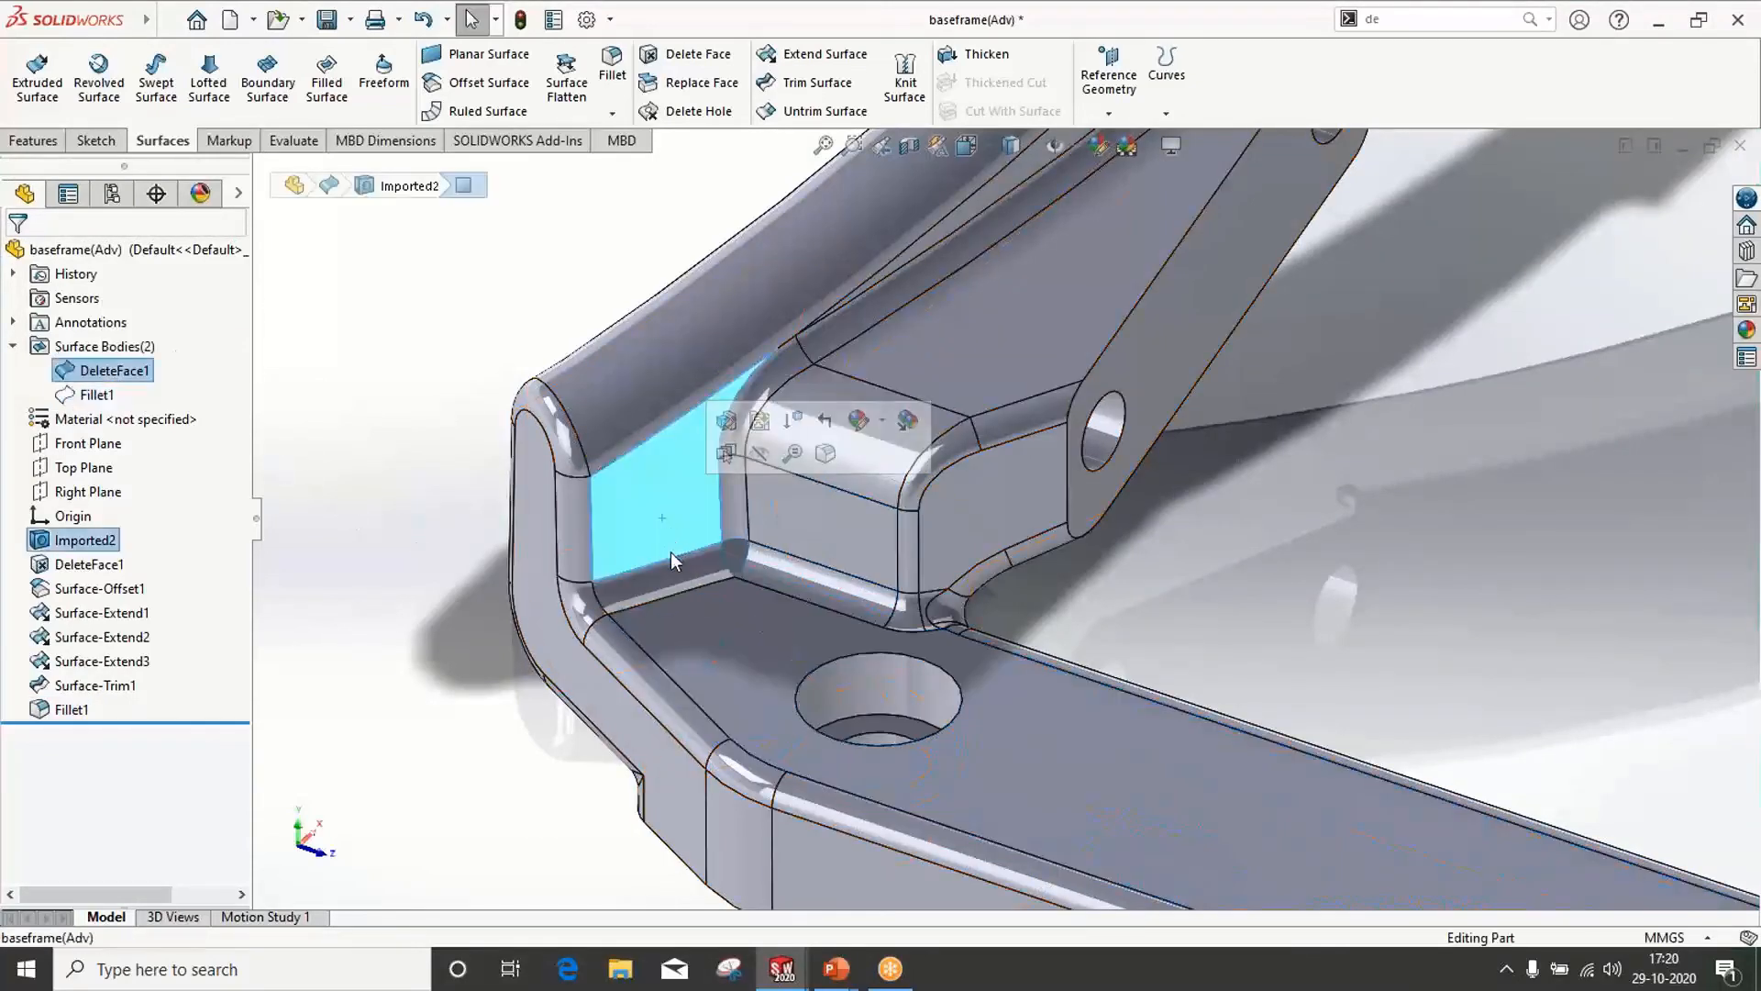
pyautogui.click(595, 284)
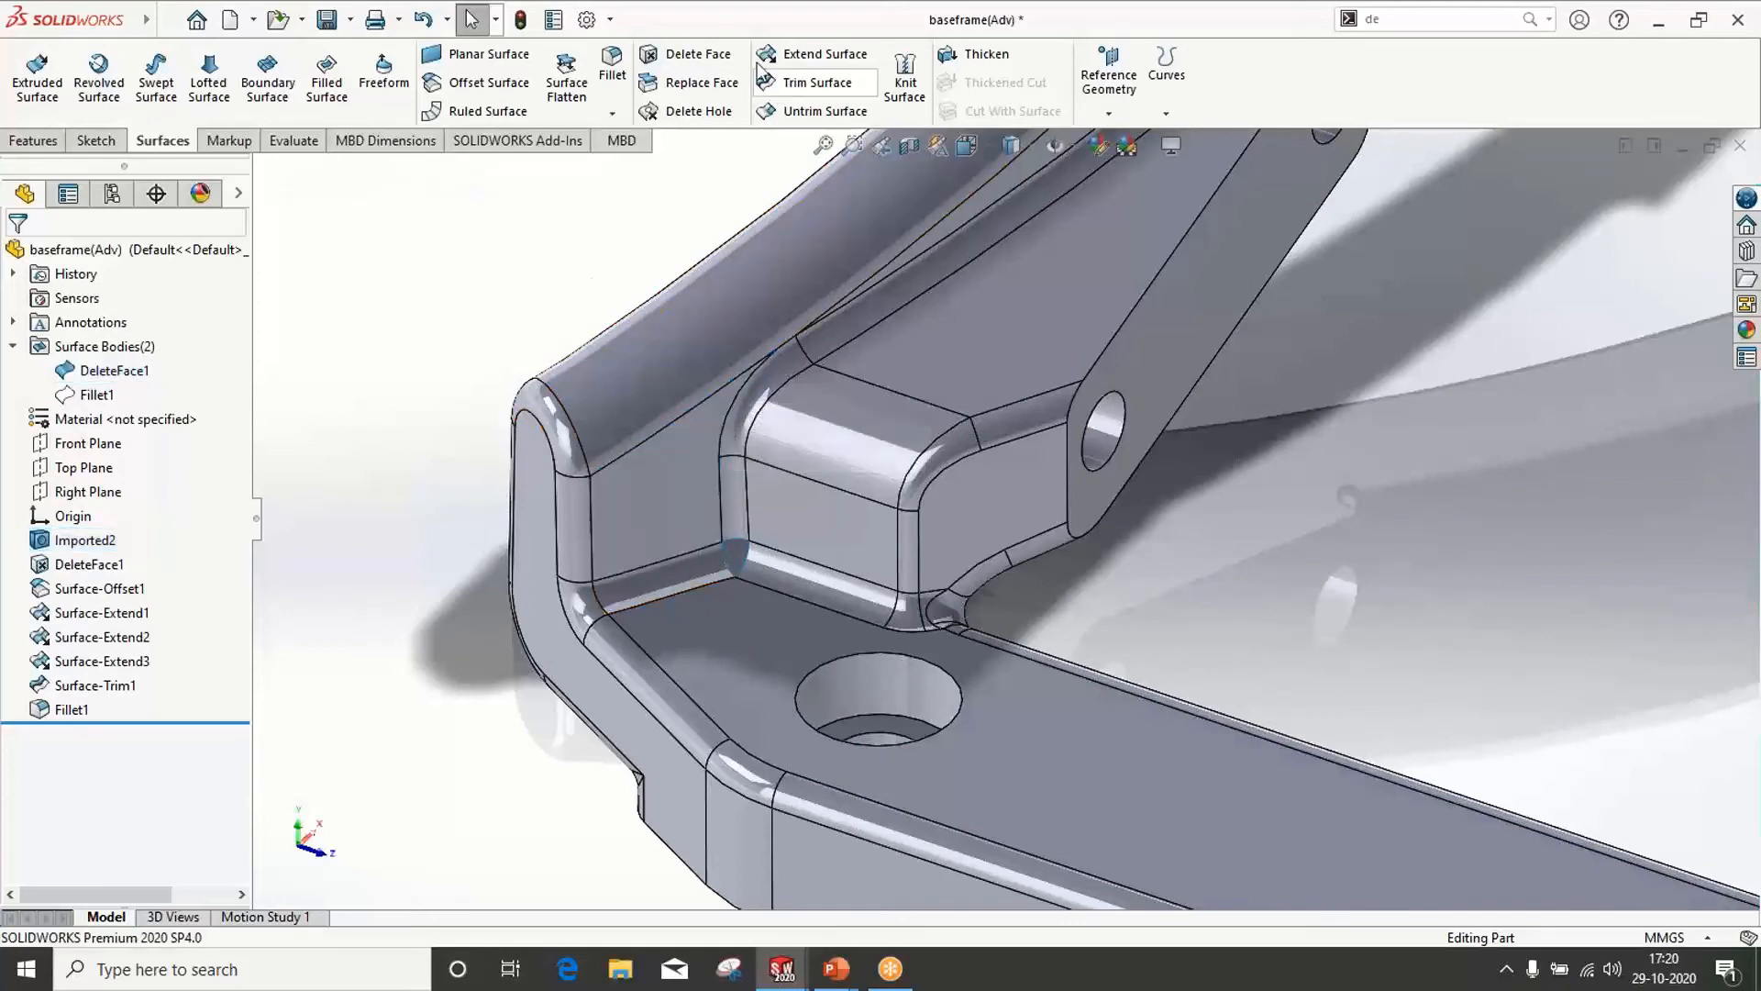
# Delete the base face, the two upright faces and the fillet faces between them at the imported body's faulty corner, using the Delete option
pyautogui.click(690, 54)
pyautogui.click(664, 520)
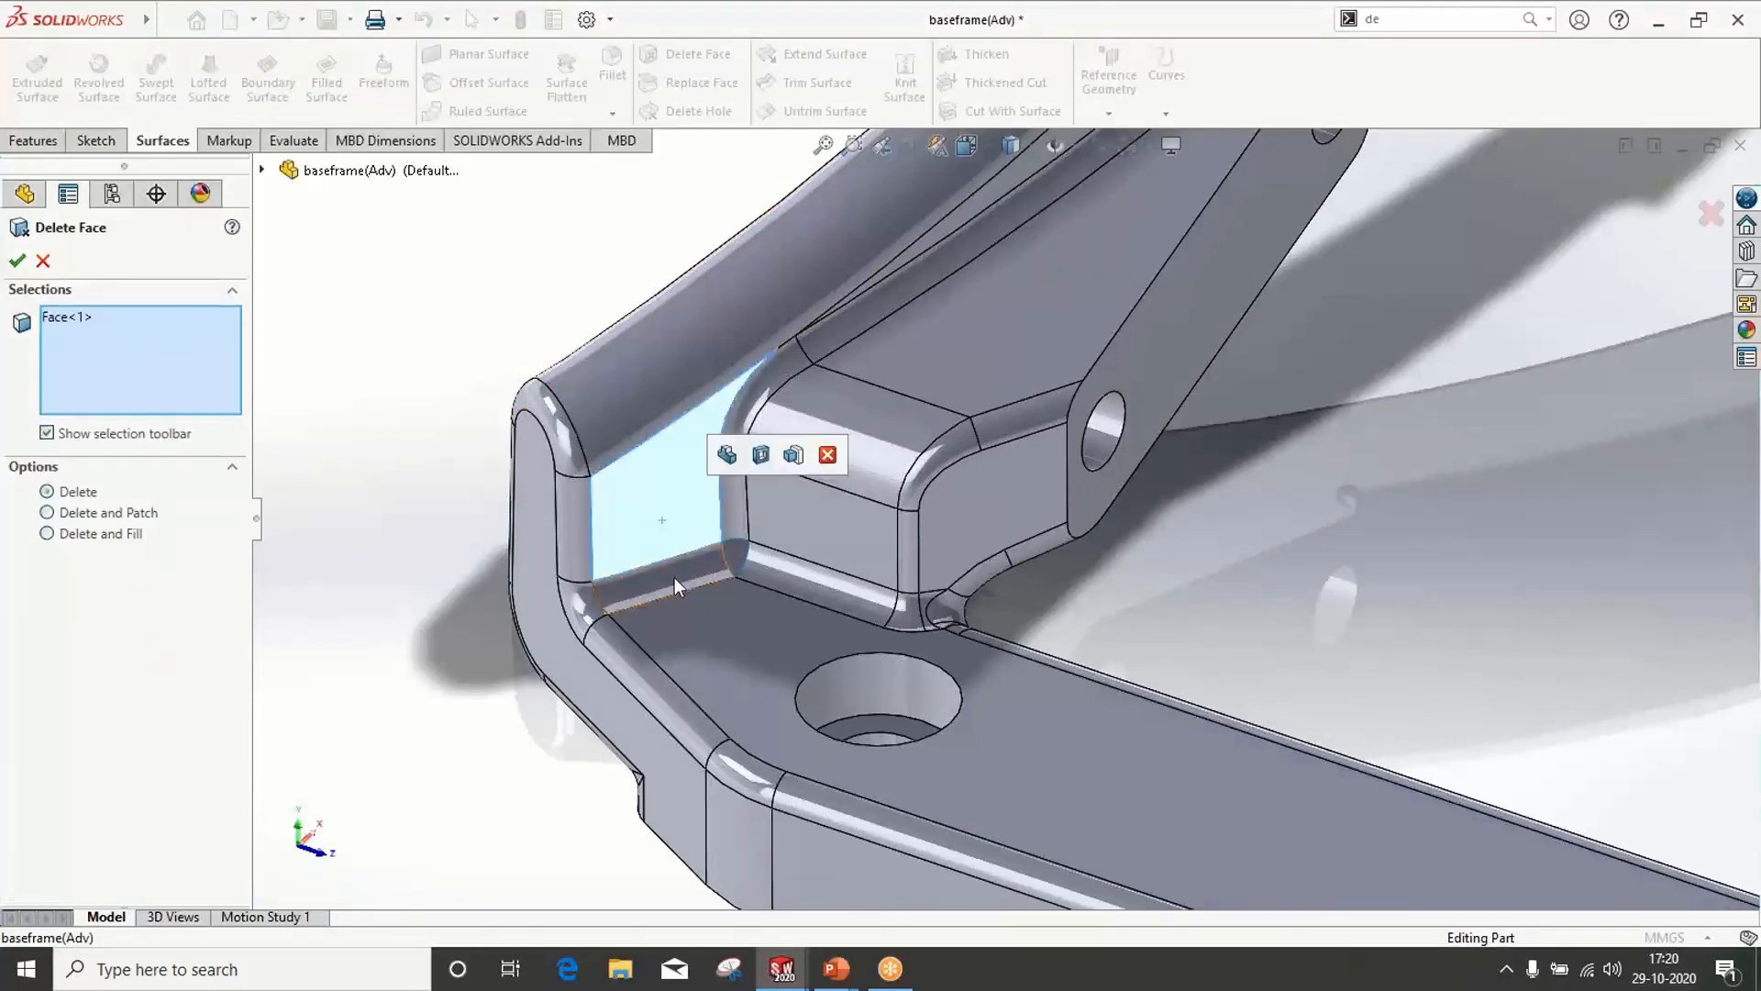
pyautogui.click(674, 578)
pyautogui.click(776, 587)
pyautogui.click(784, 582)
pyautogui.click(790, 578)
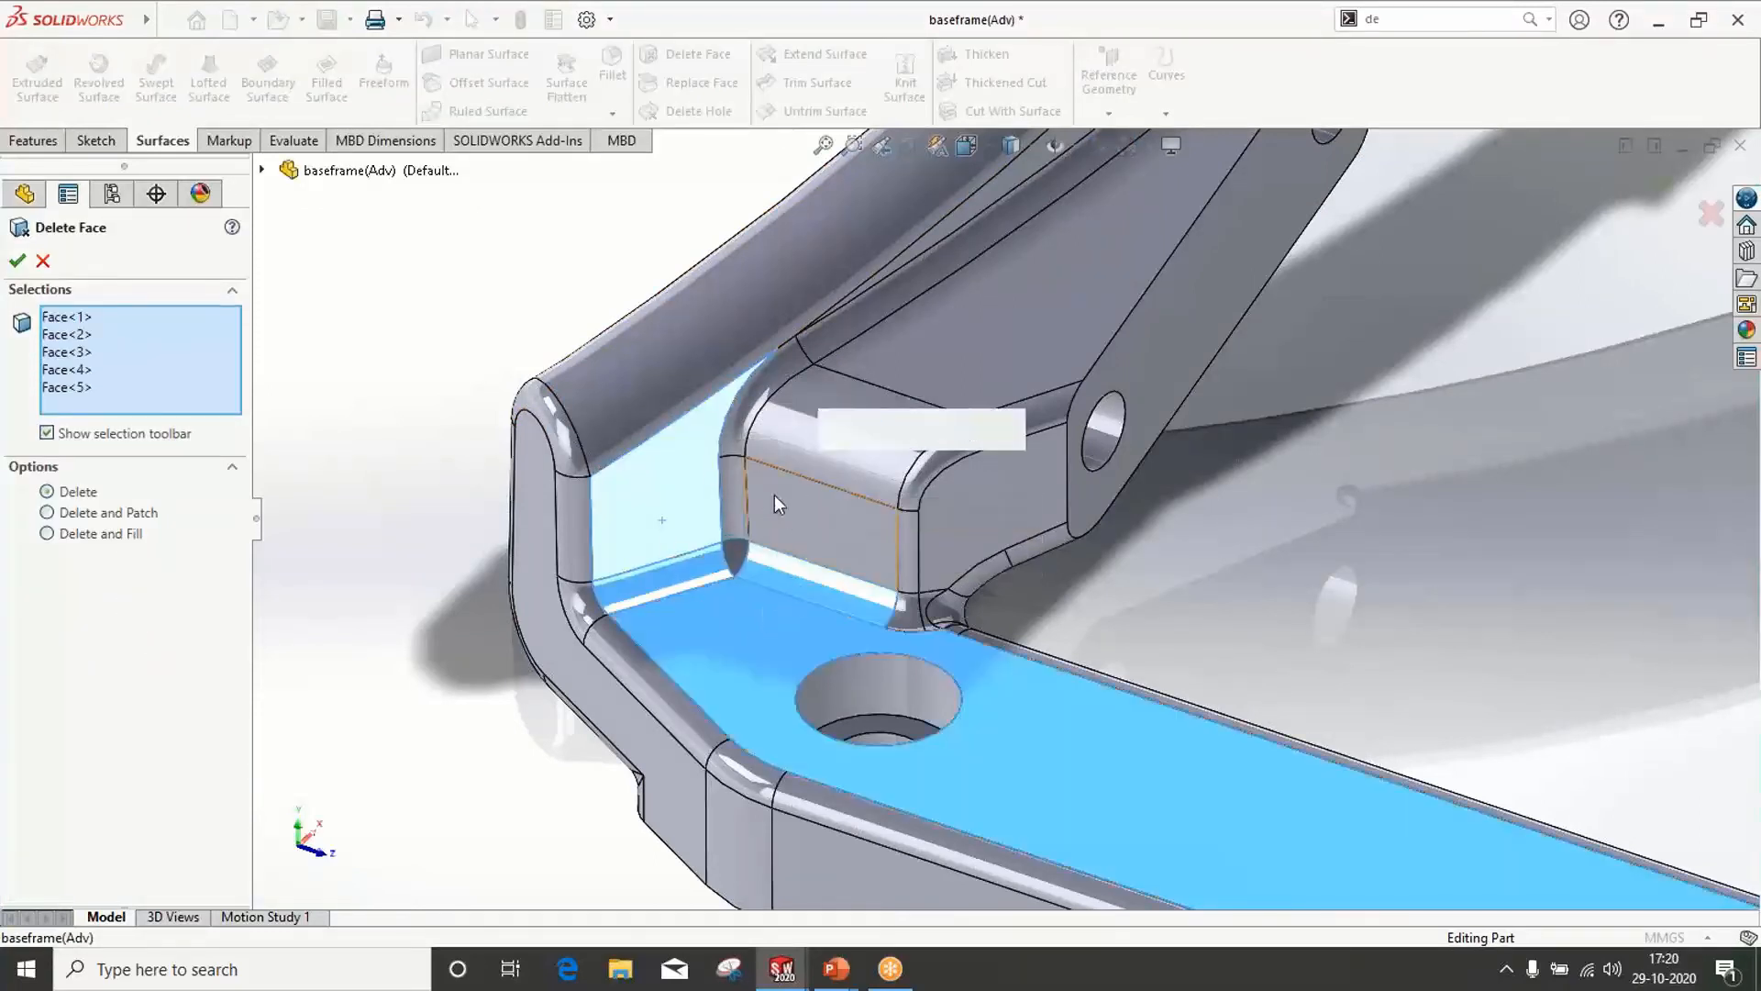
pyautogui.click(741, 504)
pyautogui.scroll(3, 773, 576)
pyautogui.scroll(-2, 1009, 566)
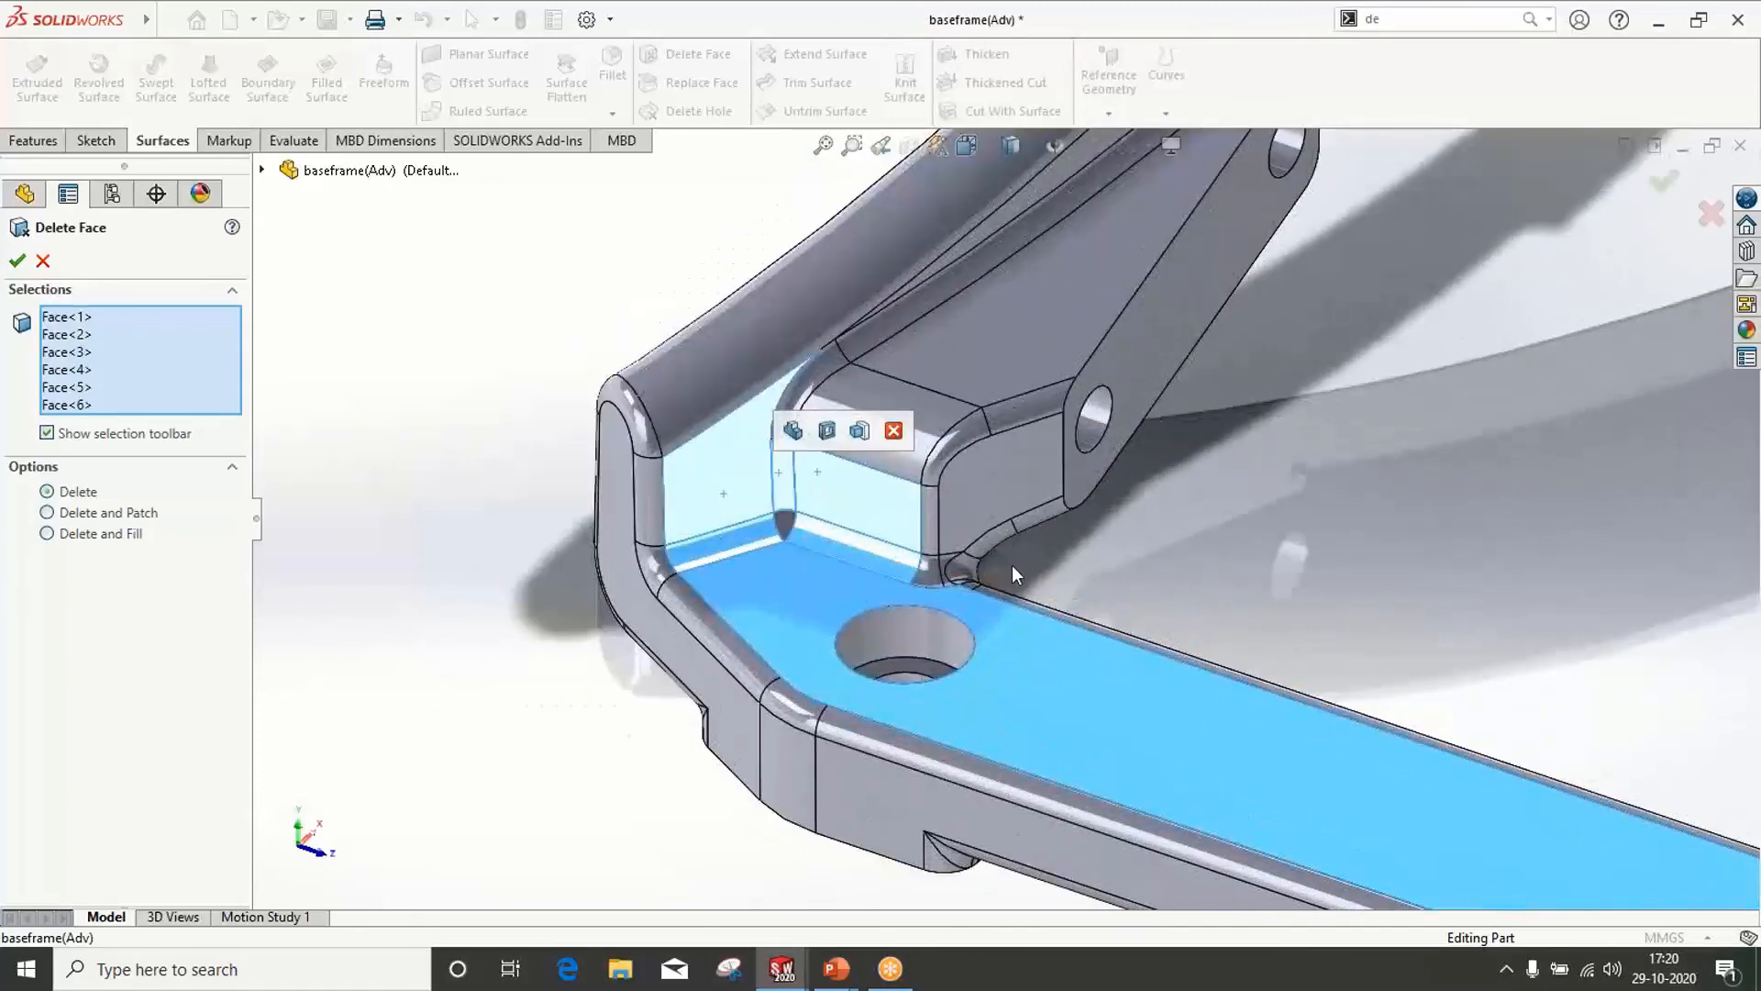
pyautogui.scroll(-3, 1009, 569)
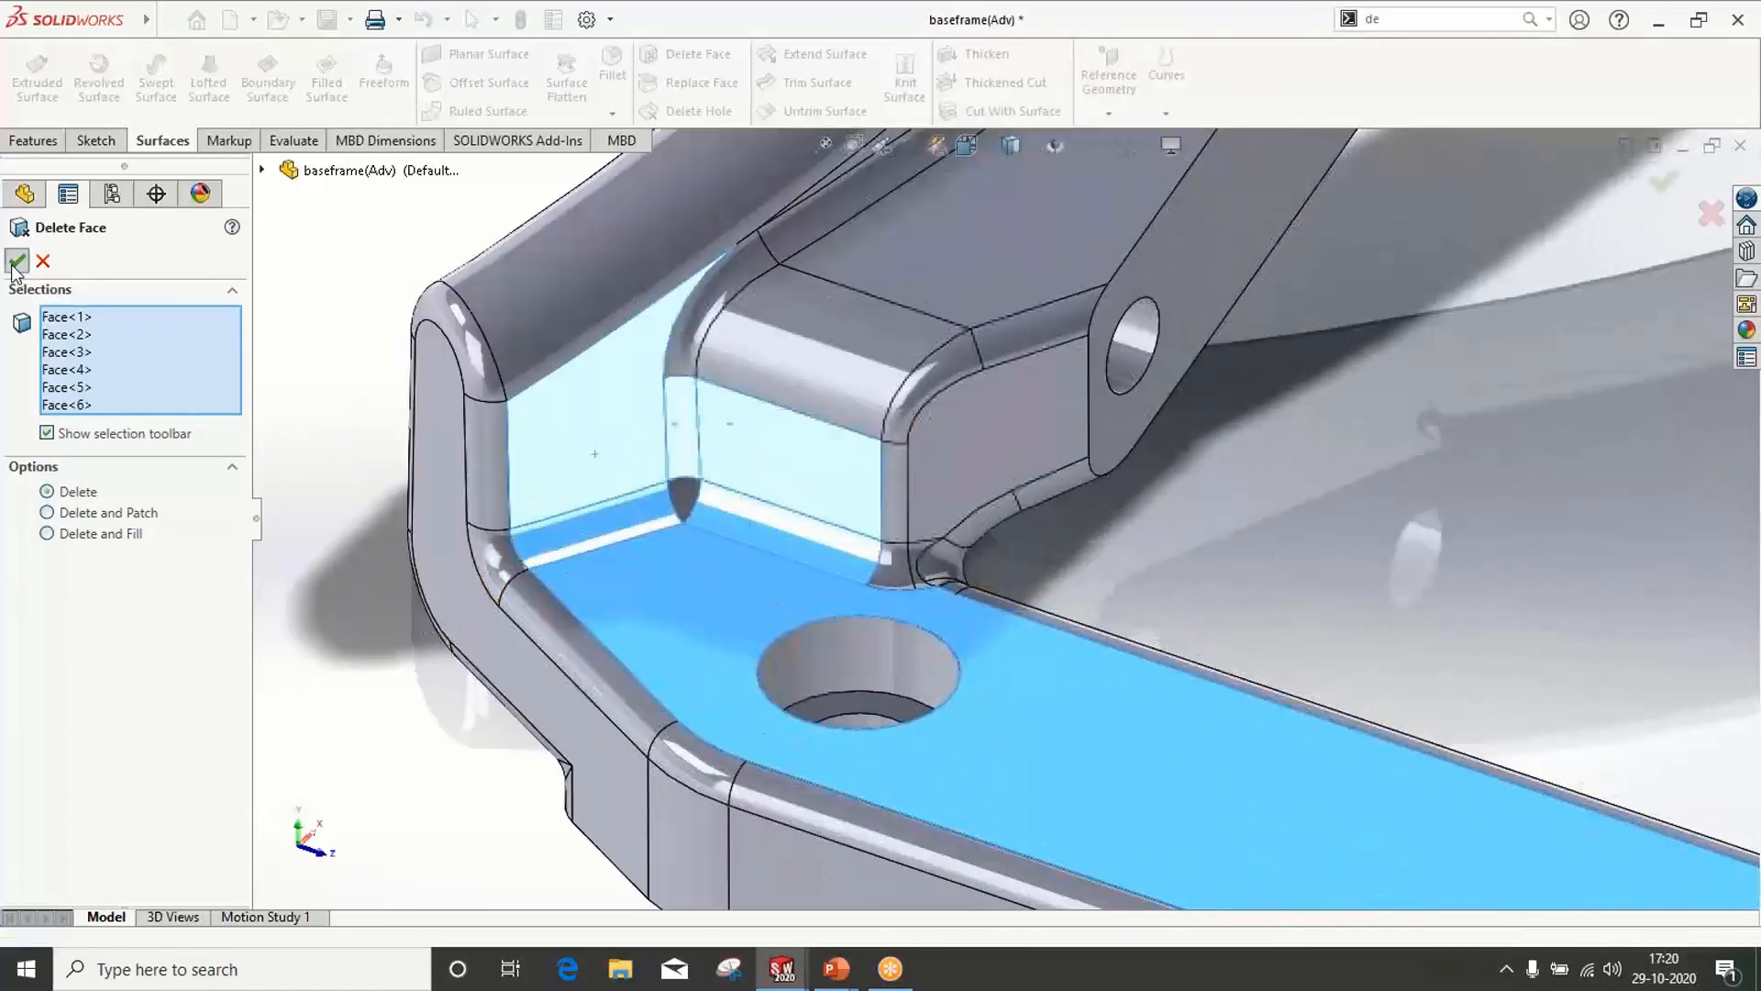
pyautogui.click(16, 262)
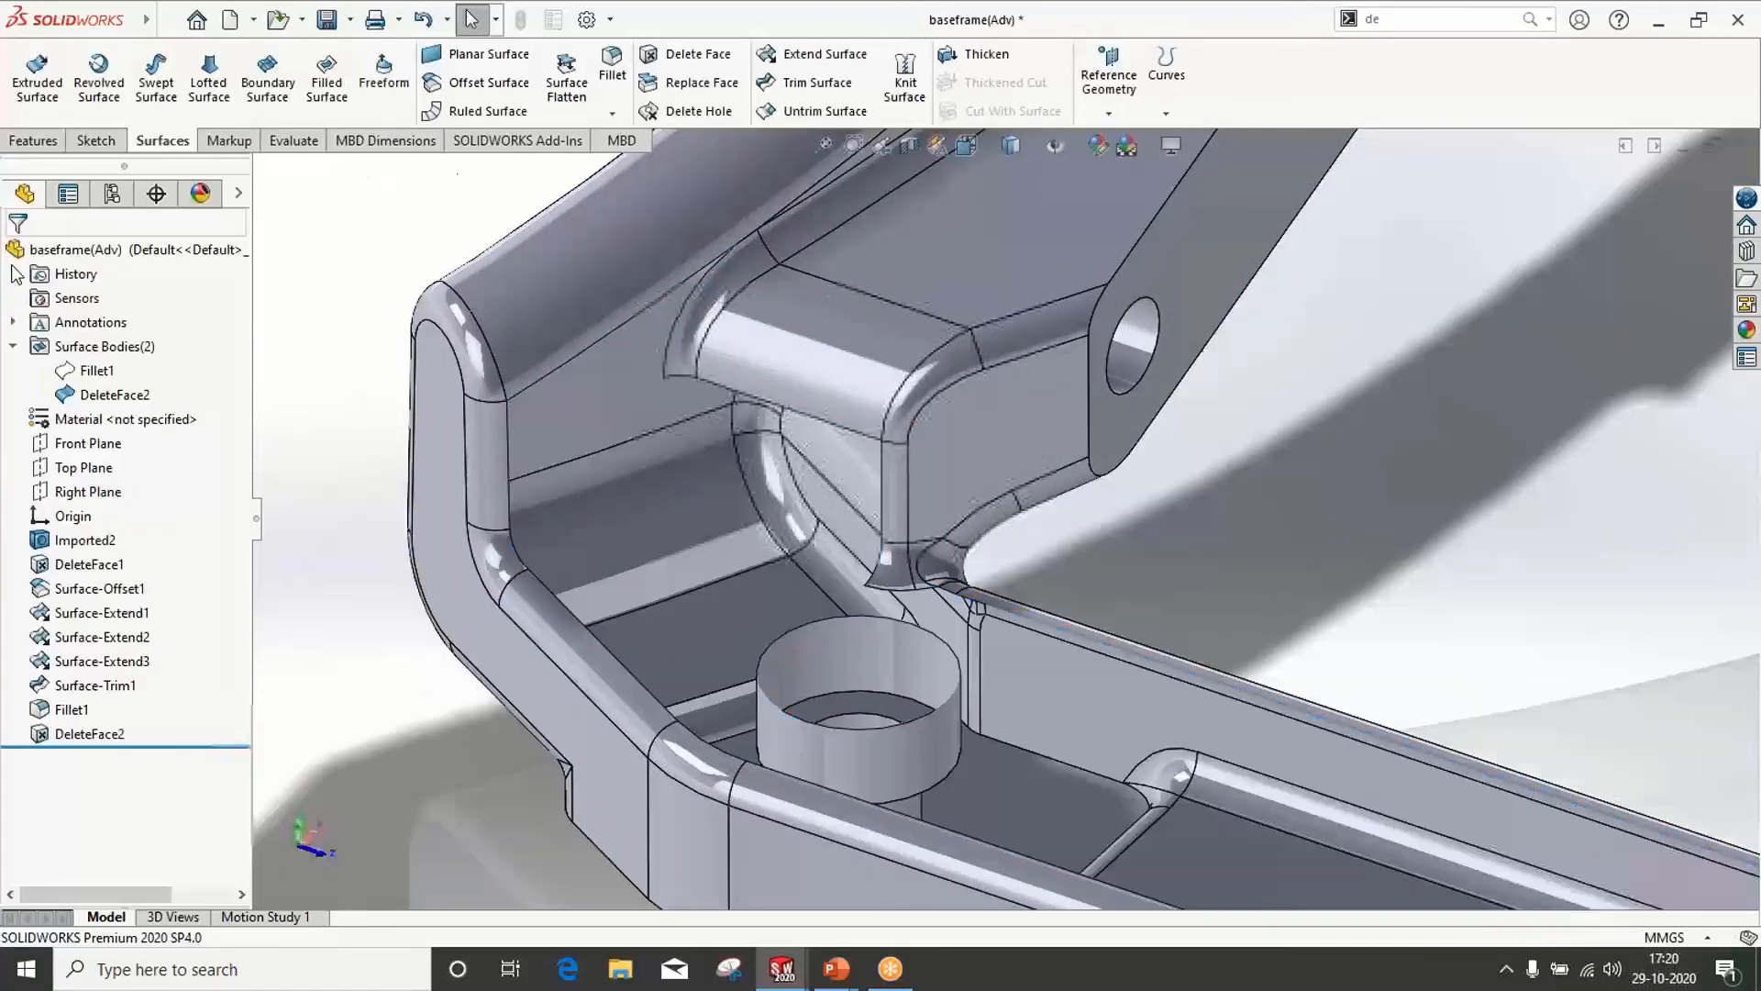
# Show the filleted surface body and knit it with the imported body into a solid, closing Gap<1>
pyautogui.click(93, 372)
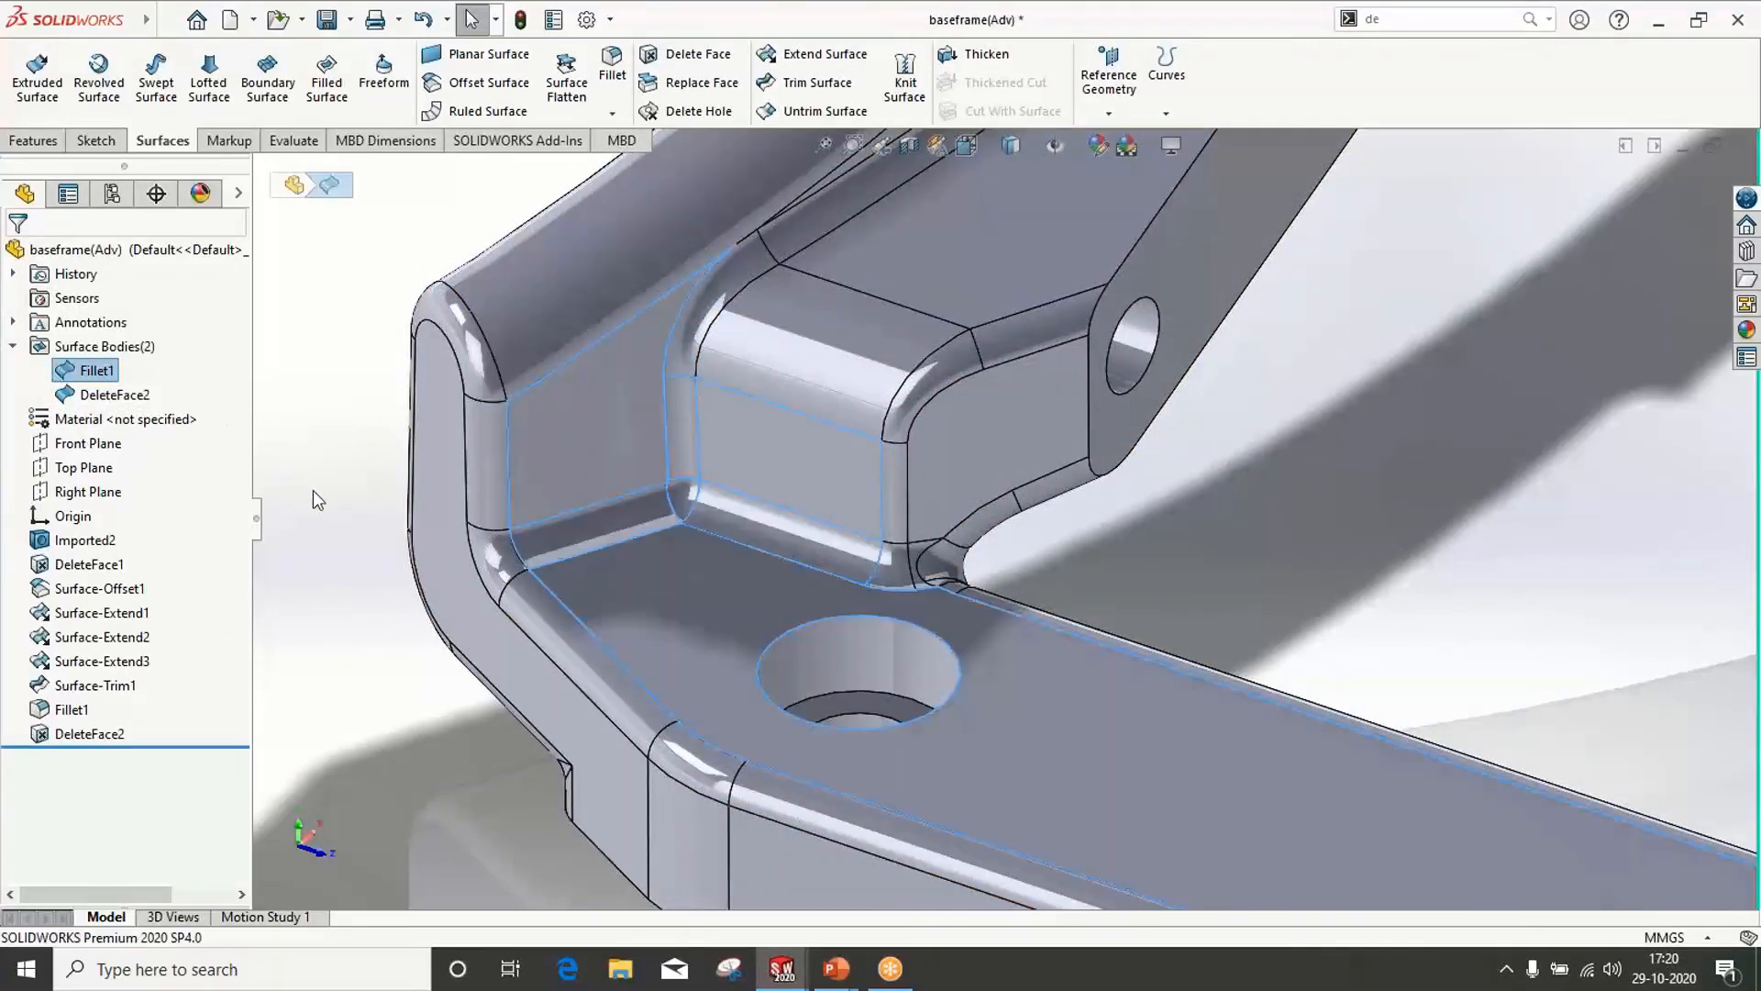
pyautogui.click(656, 585)
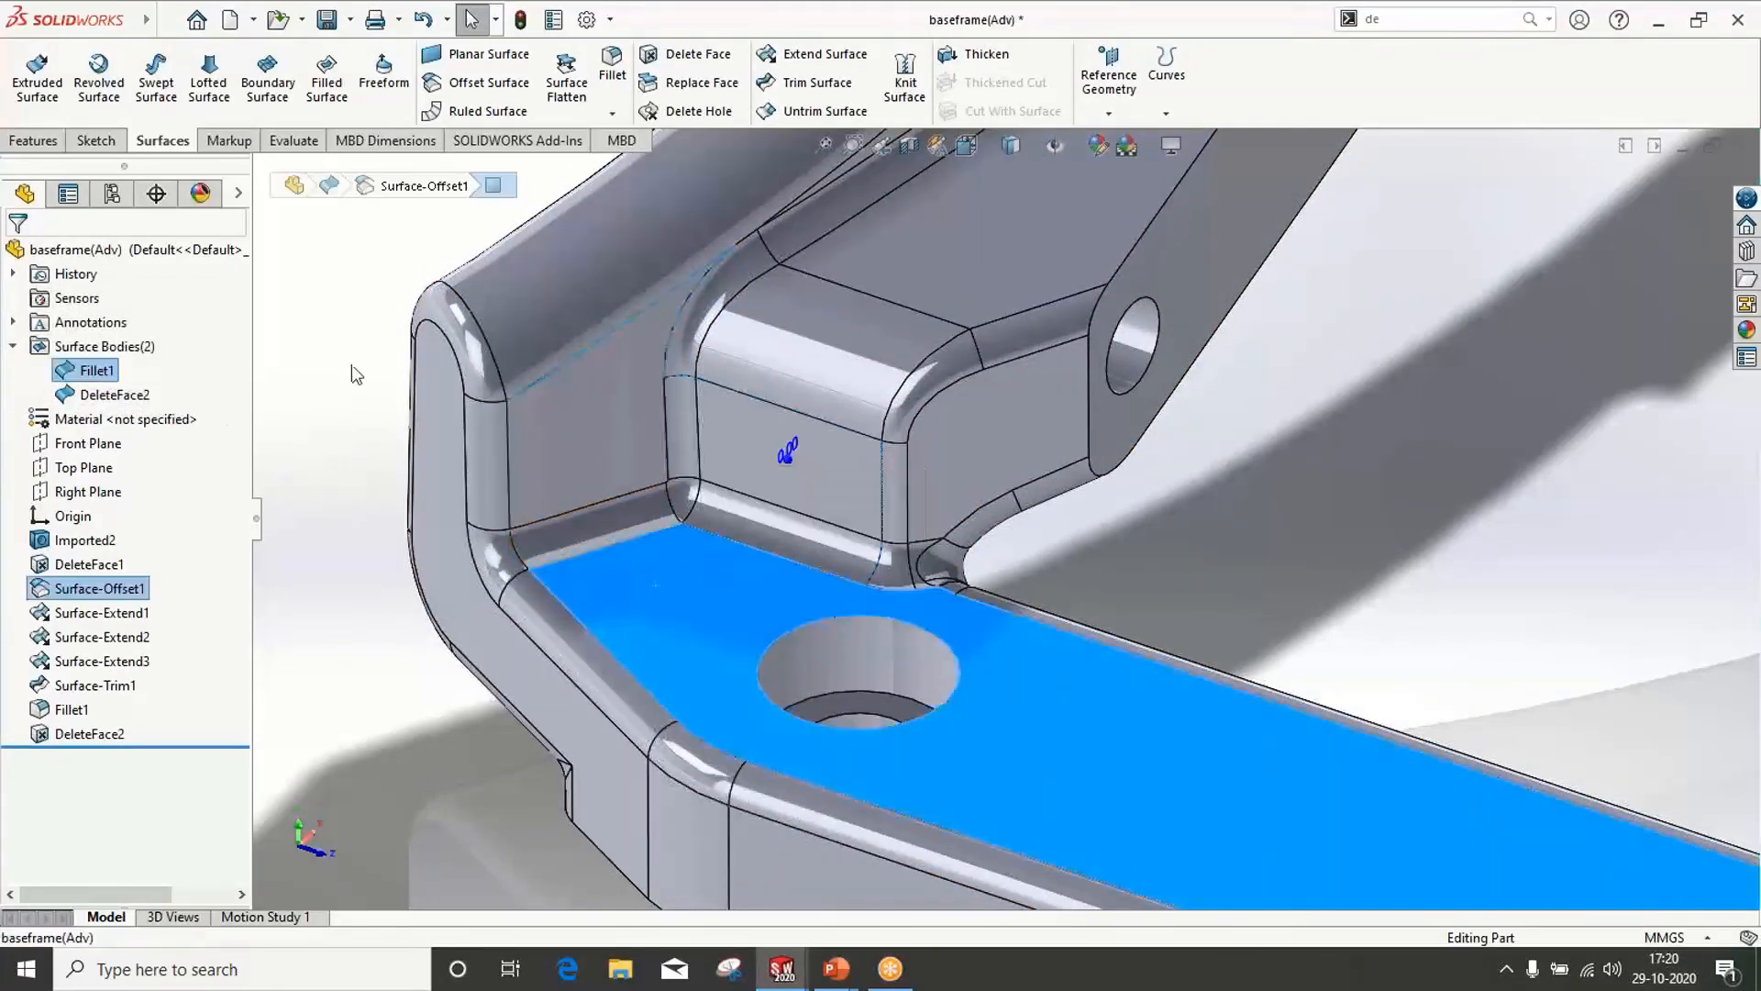
pyautogui.click(357, 374)
pyautogui.click(905, 81)
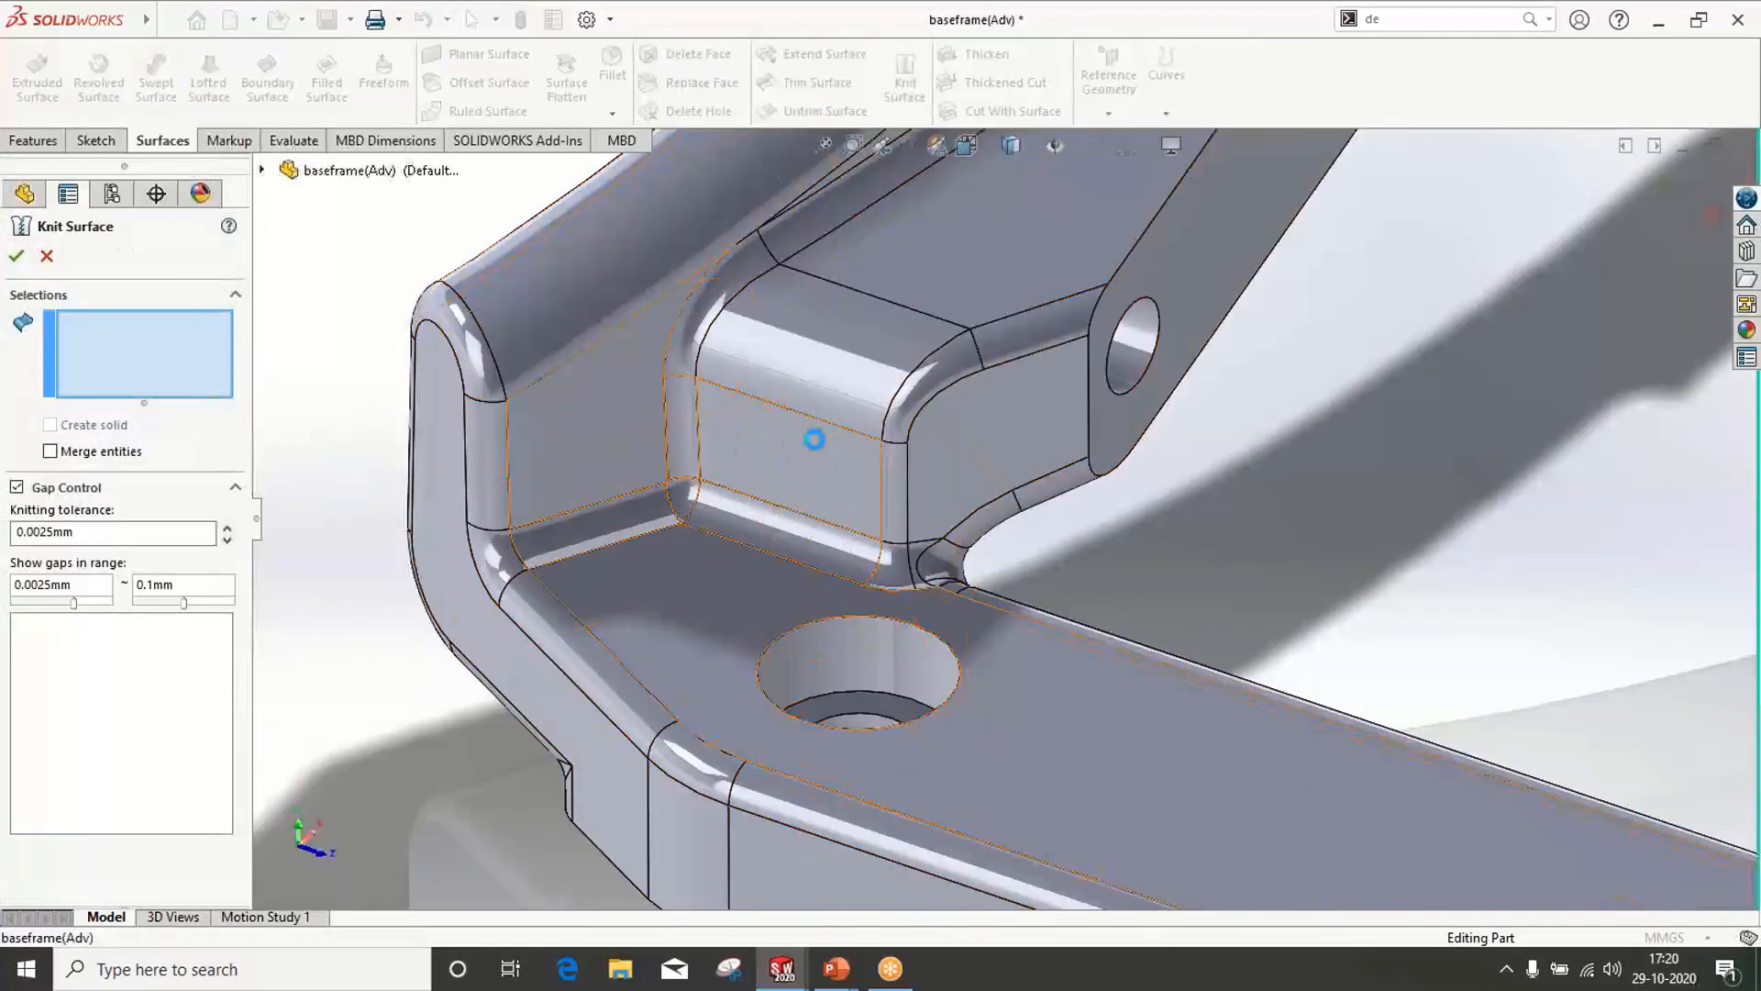
pyautogui.click(857, 334)
pyautogui.click(865, 383)
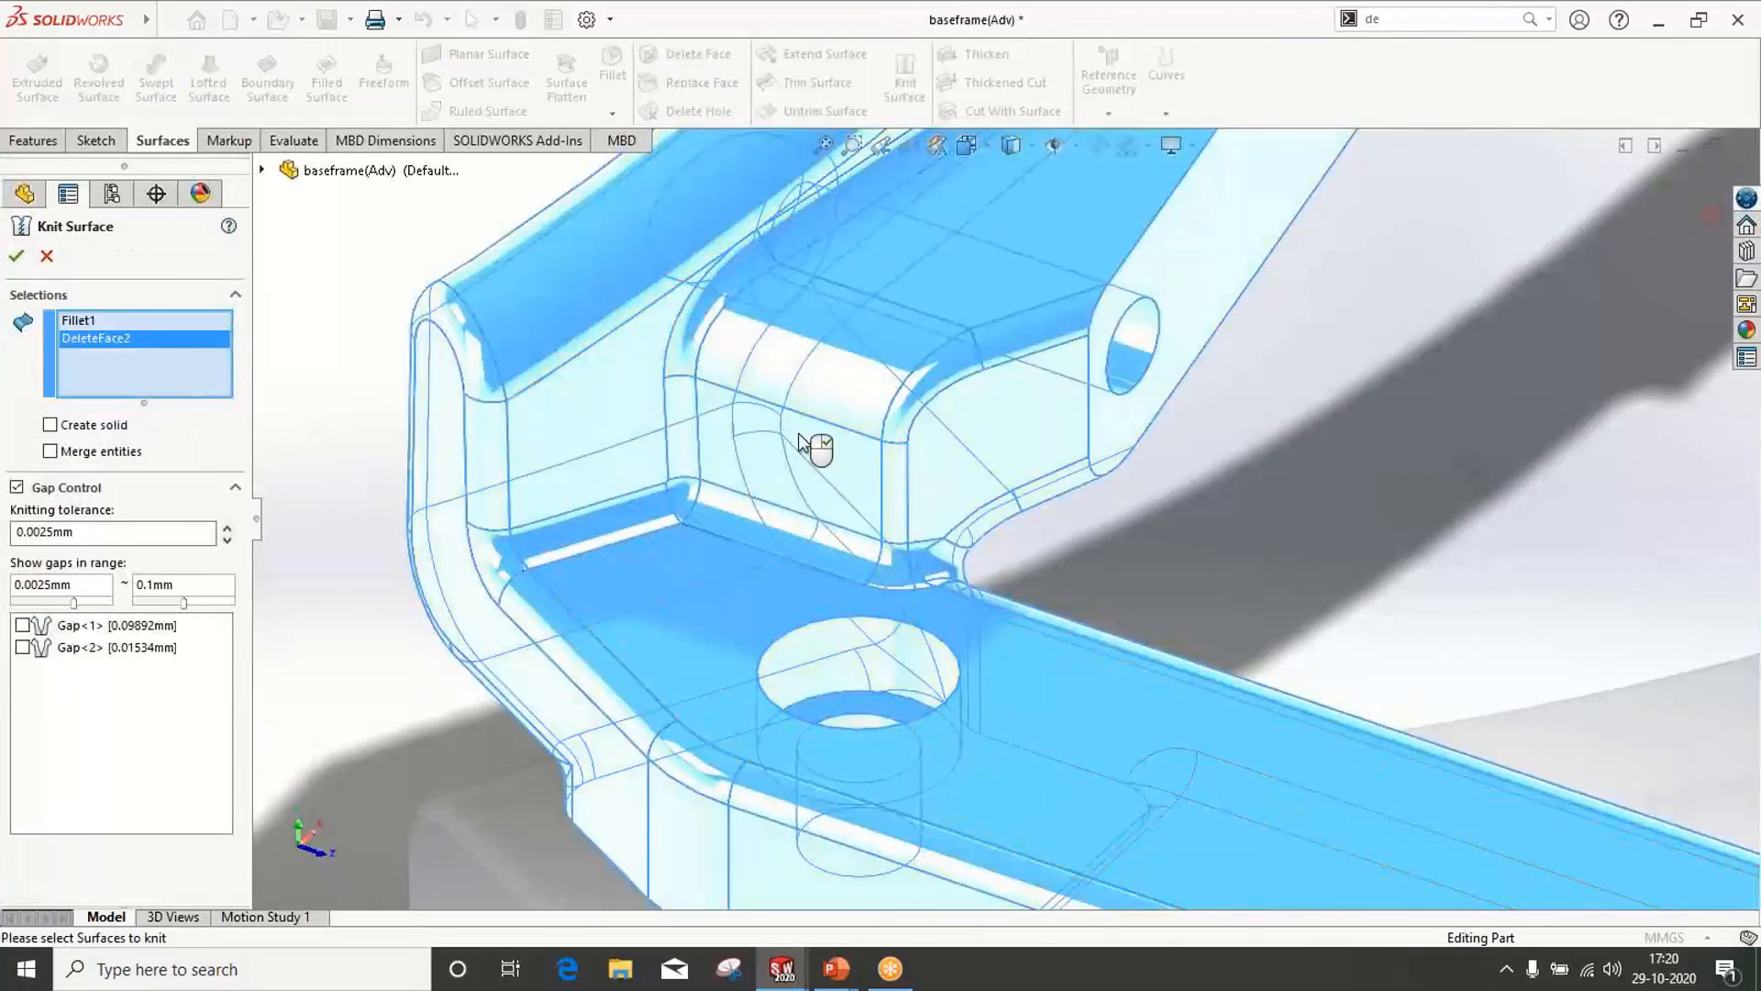
pyautogui.click(23, 626)
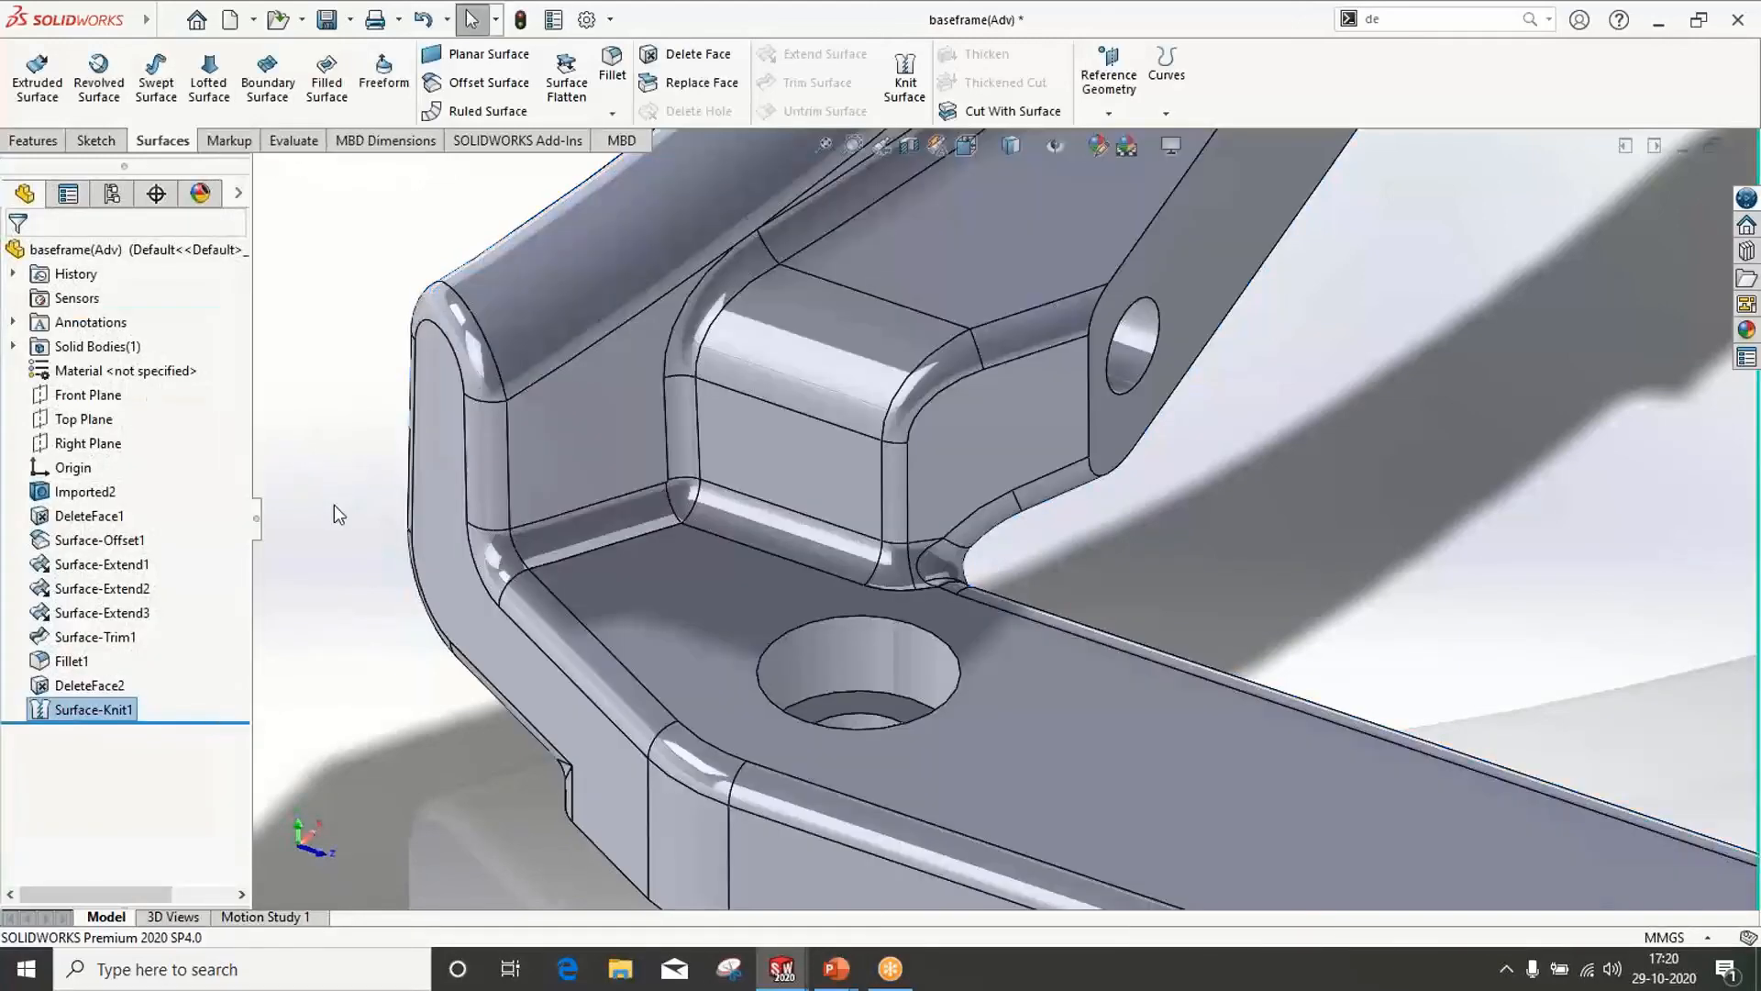
pyautogui.scroll(12, 334, 504)
pyautogui.scroll(-3, 1000, 644)
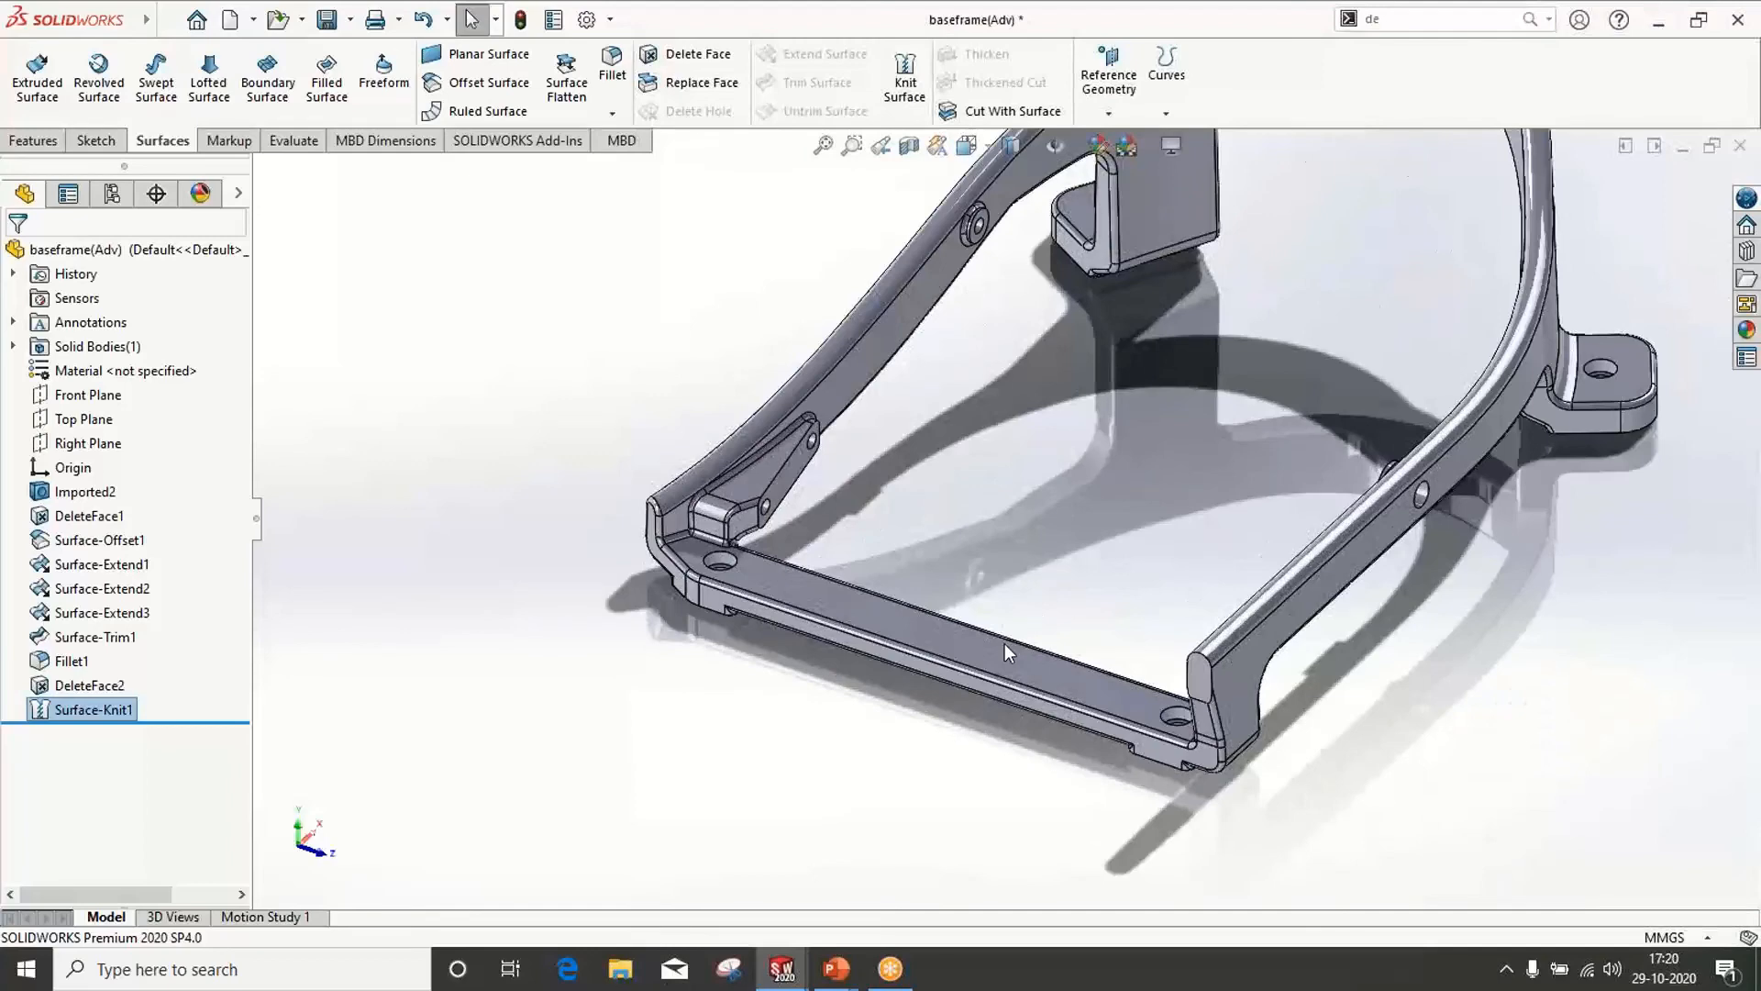
pyautogui.scroll(-2, 1003, 523)
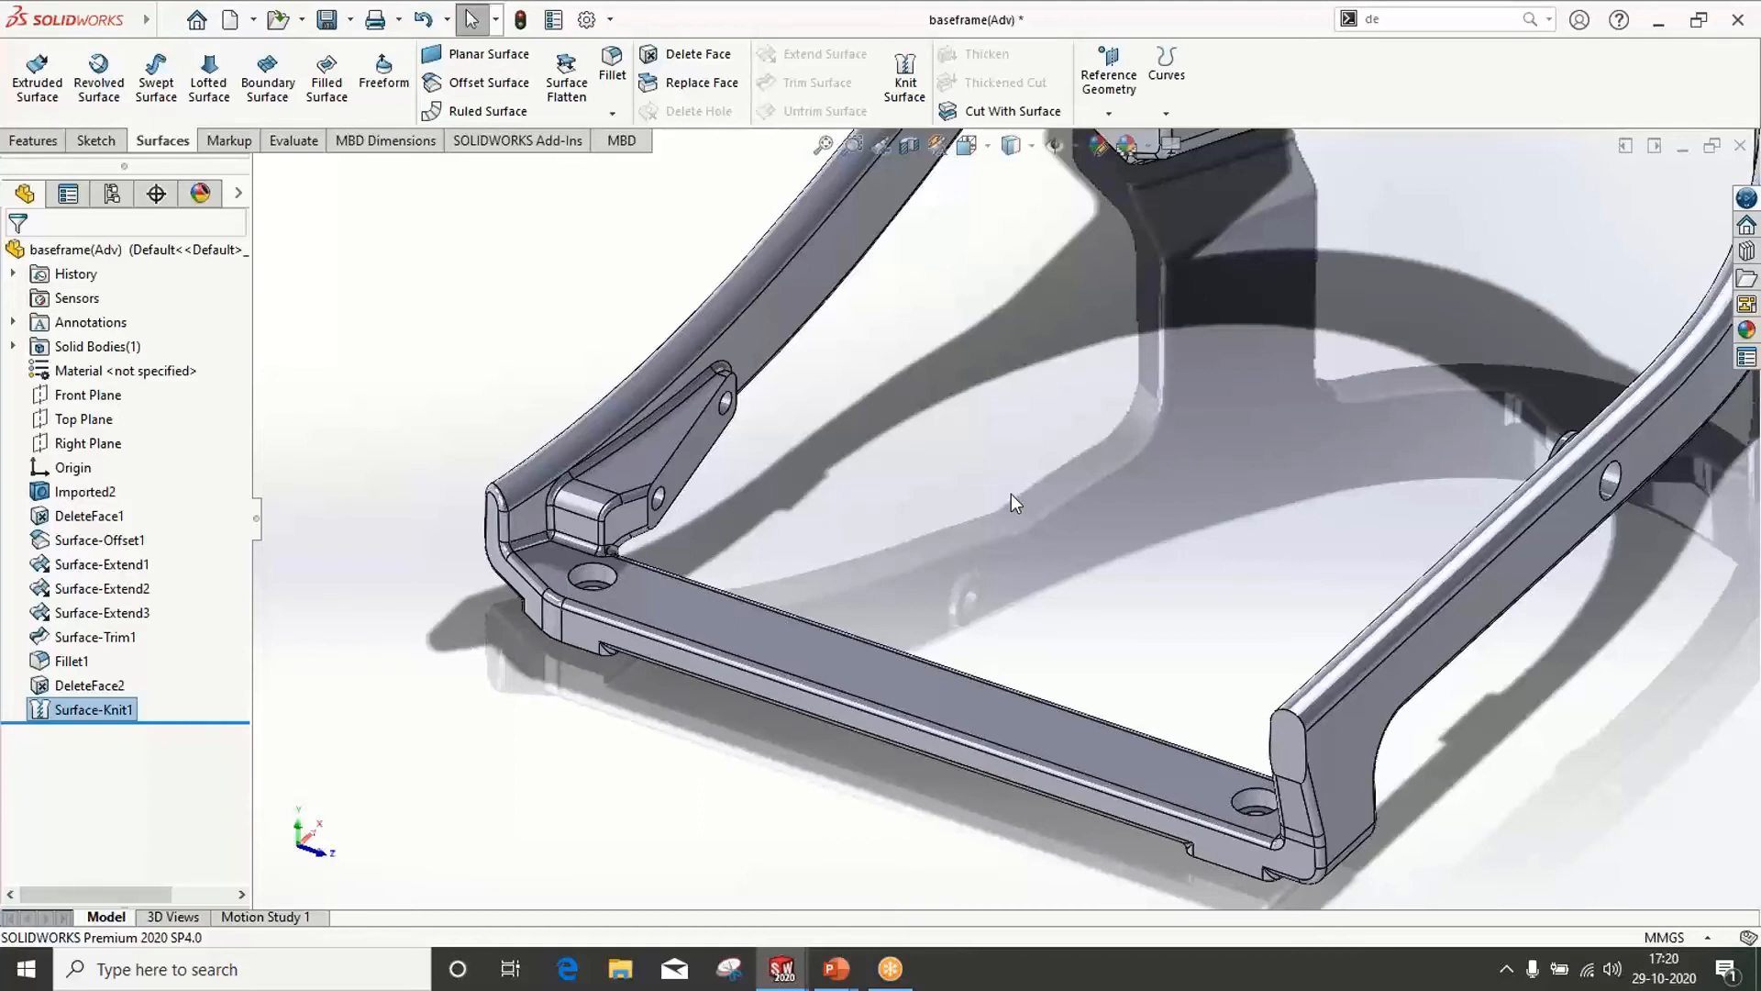
# Switch to the PowerPoint presentation and advance to the slide on best practices for improving update times
pyautogui.hotkey('alt', 'Tab')
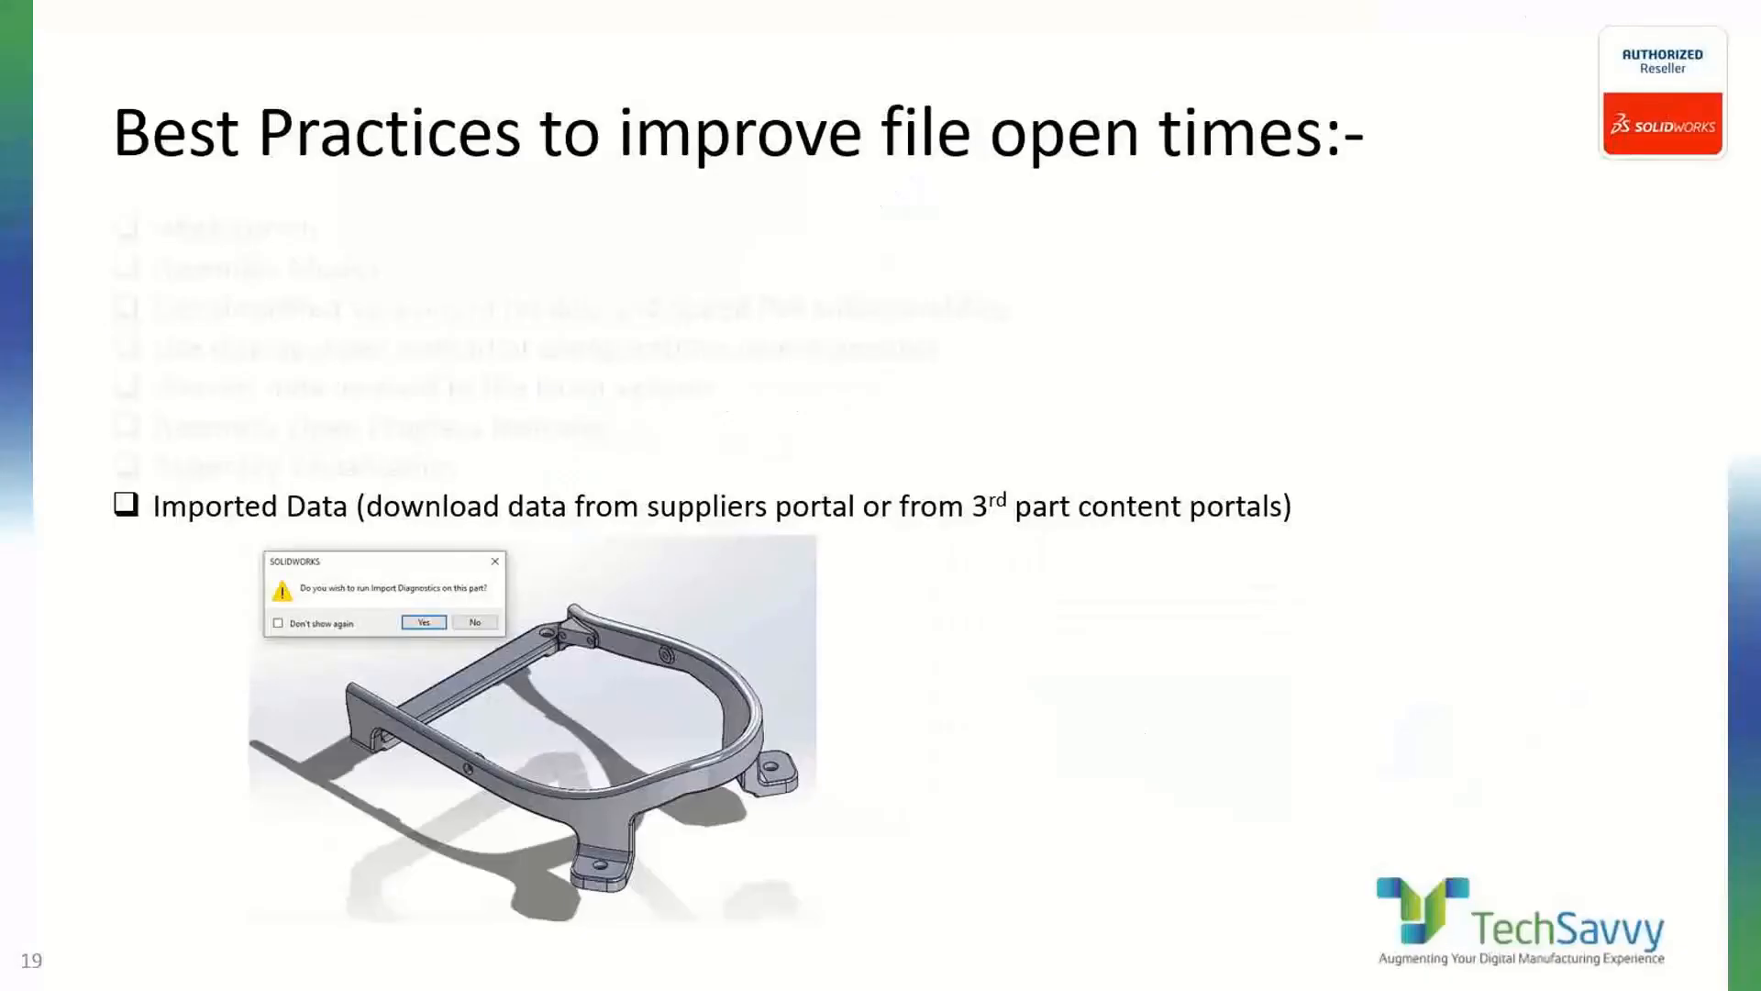
pyautogui.press('Right')
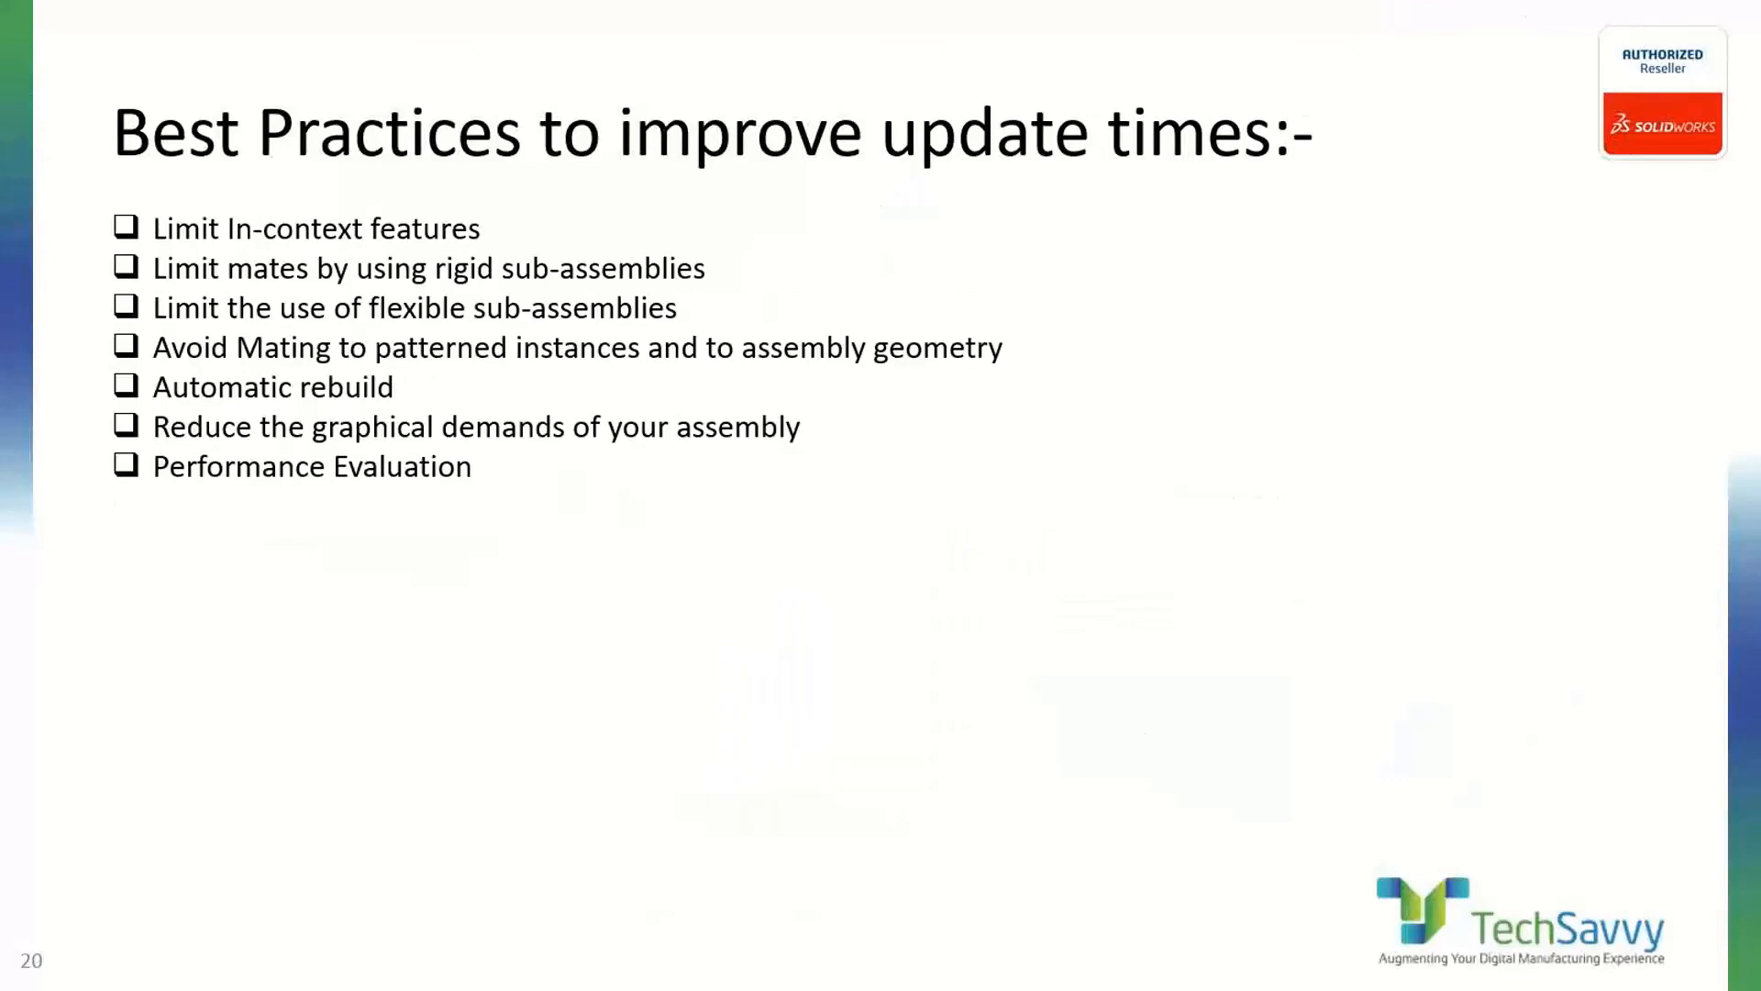
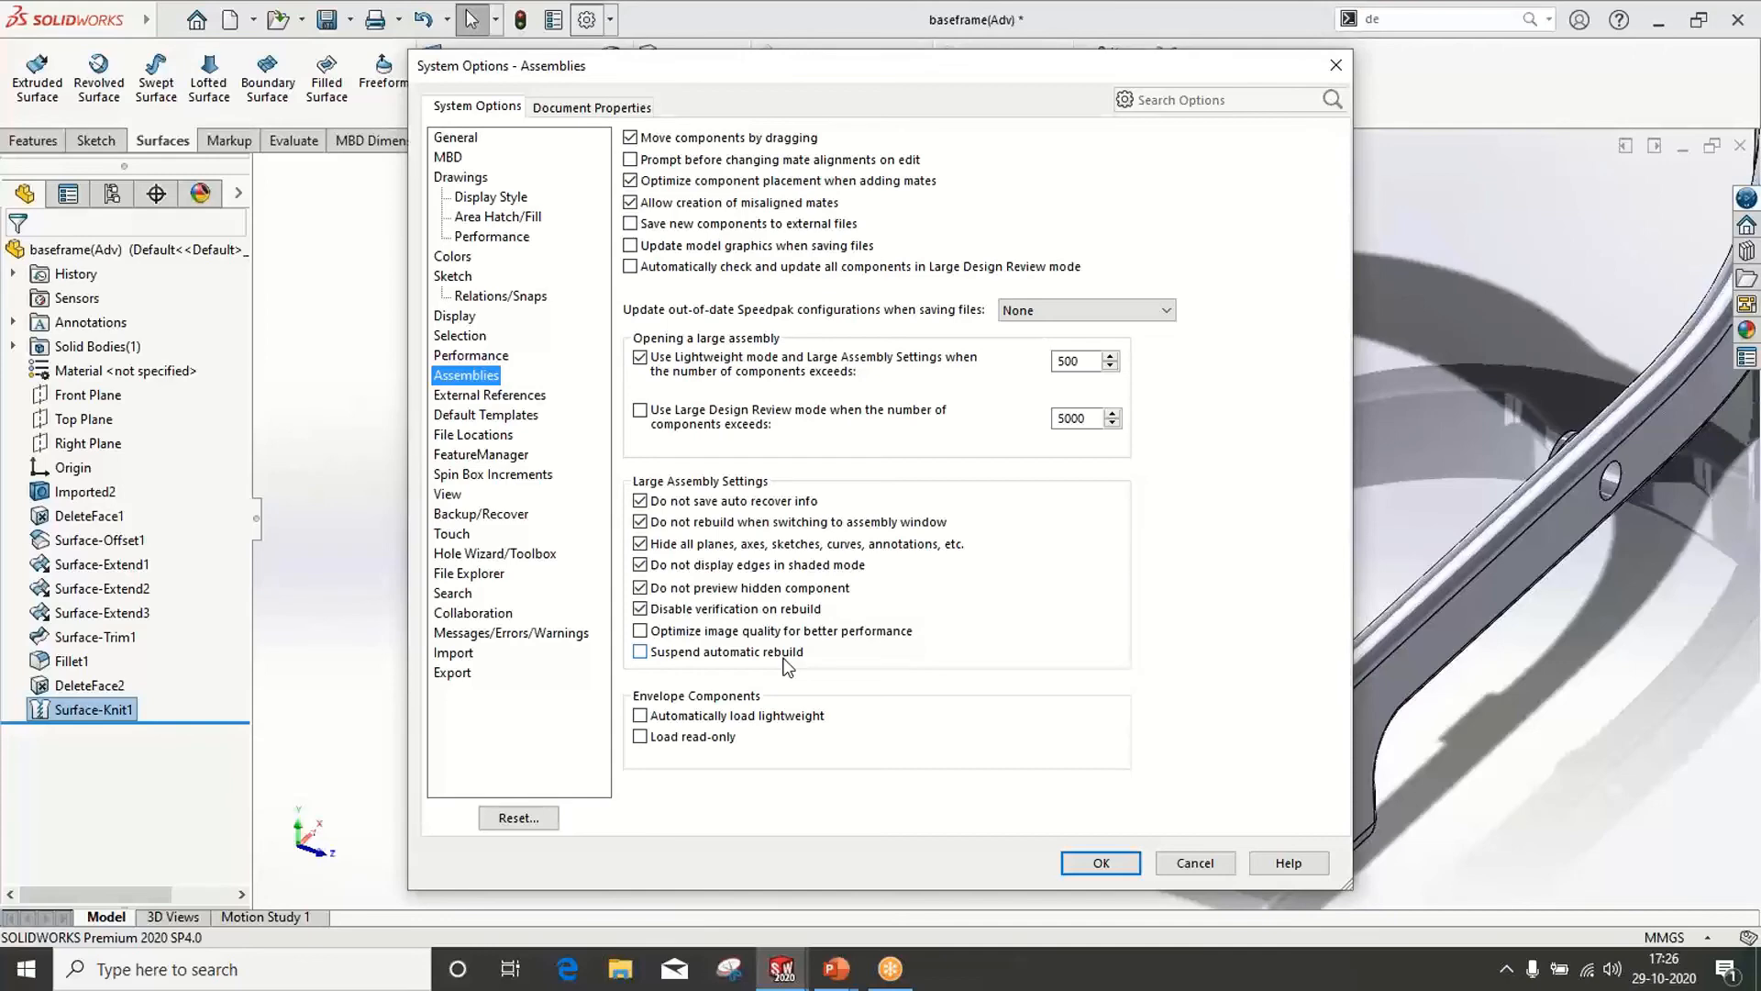
# Accept the system options and advance the PowerPoint presentation to the point on reducing the assembly's graphical demands
pyautogui.press('Return')
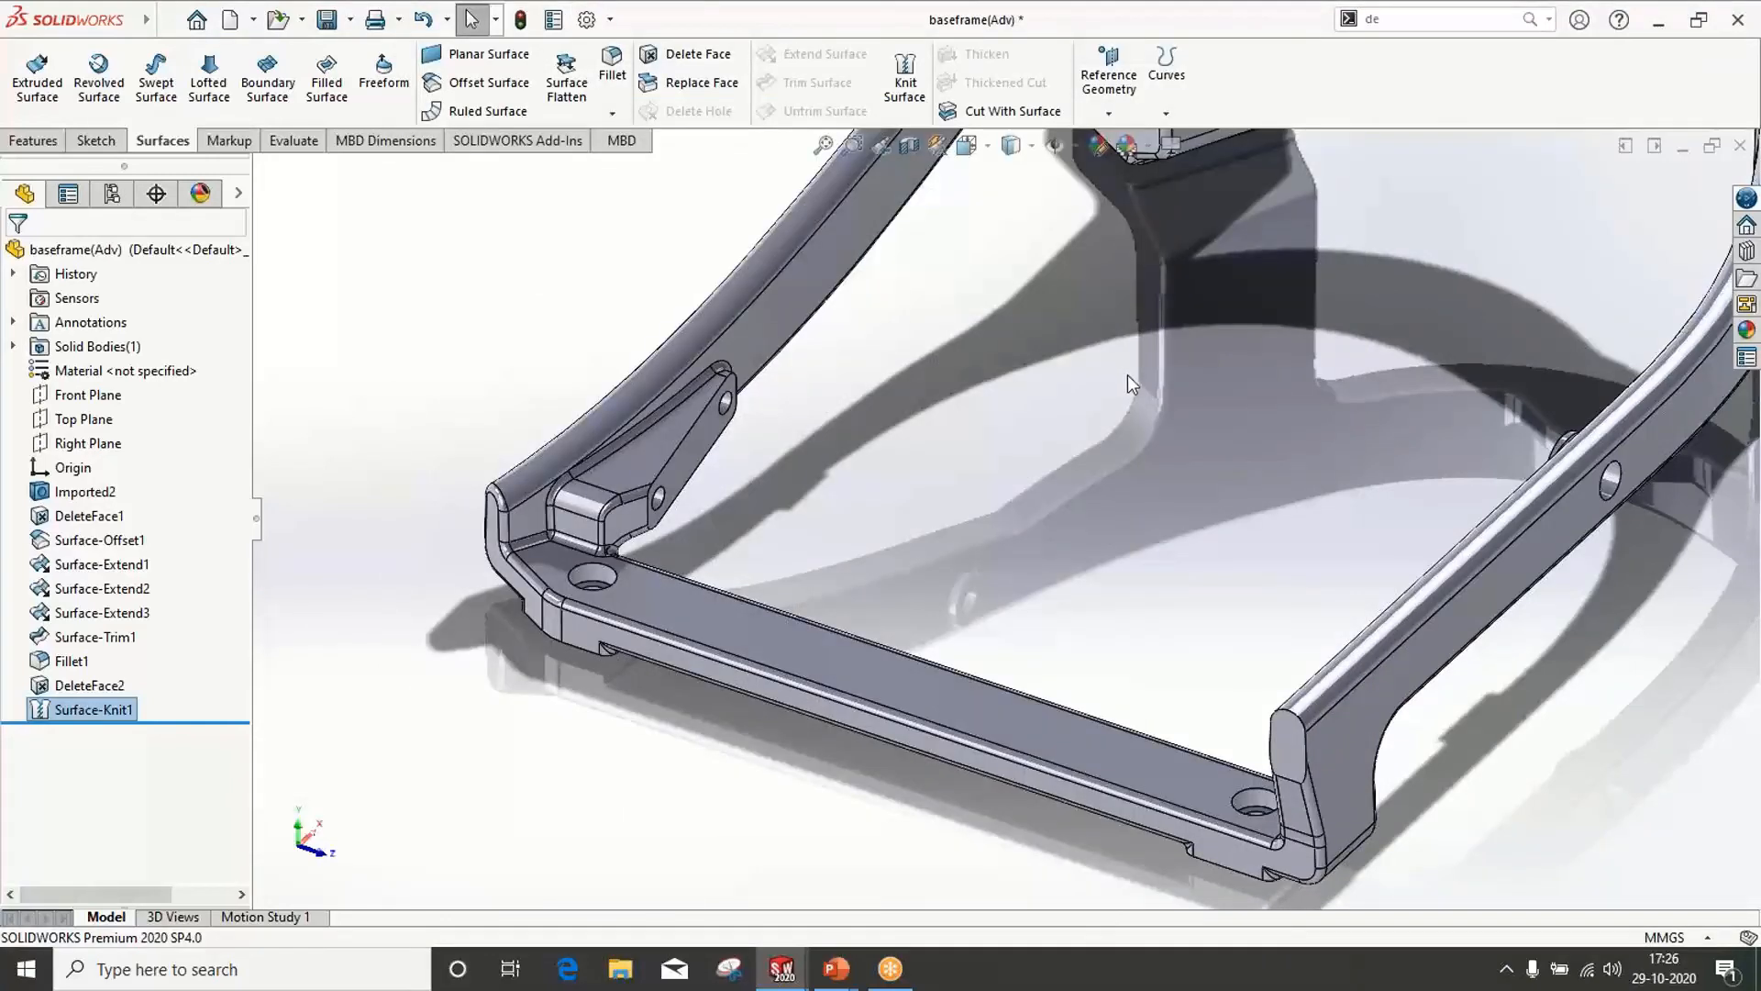
pyautogui.hotkey('alt', 'Tab')
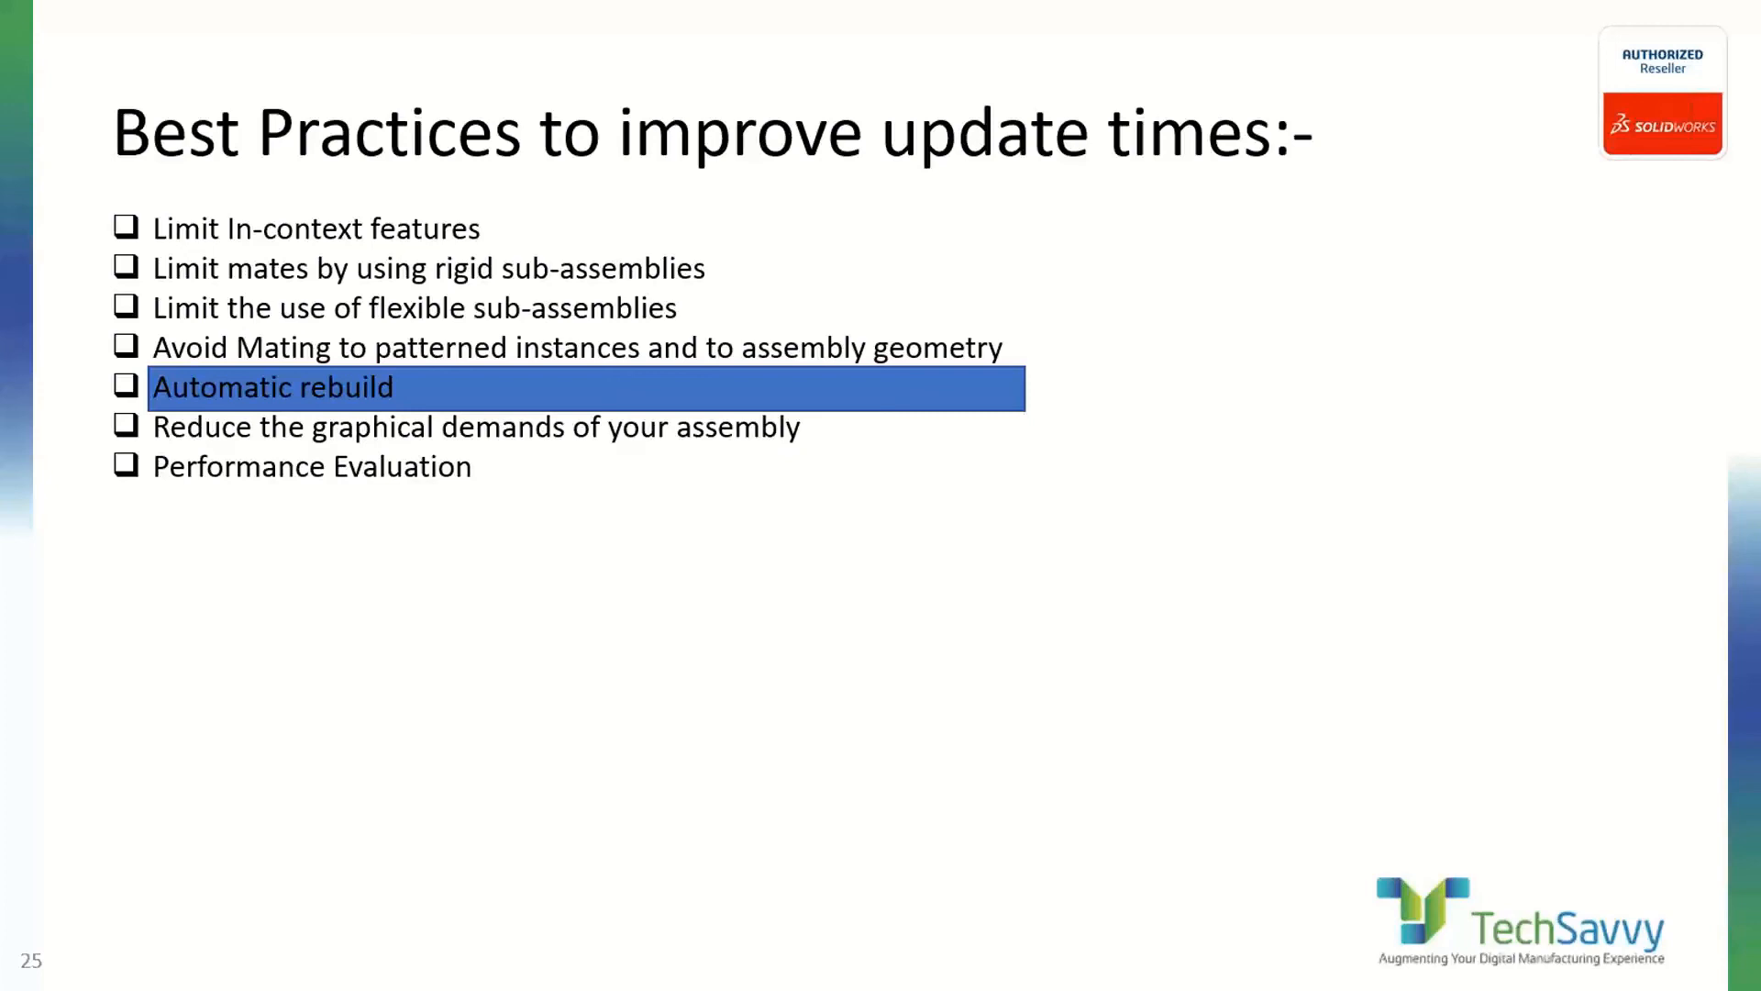
pyautogui.press('Right')
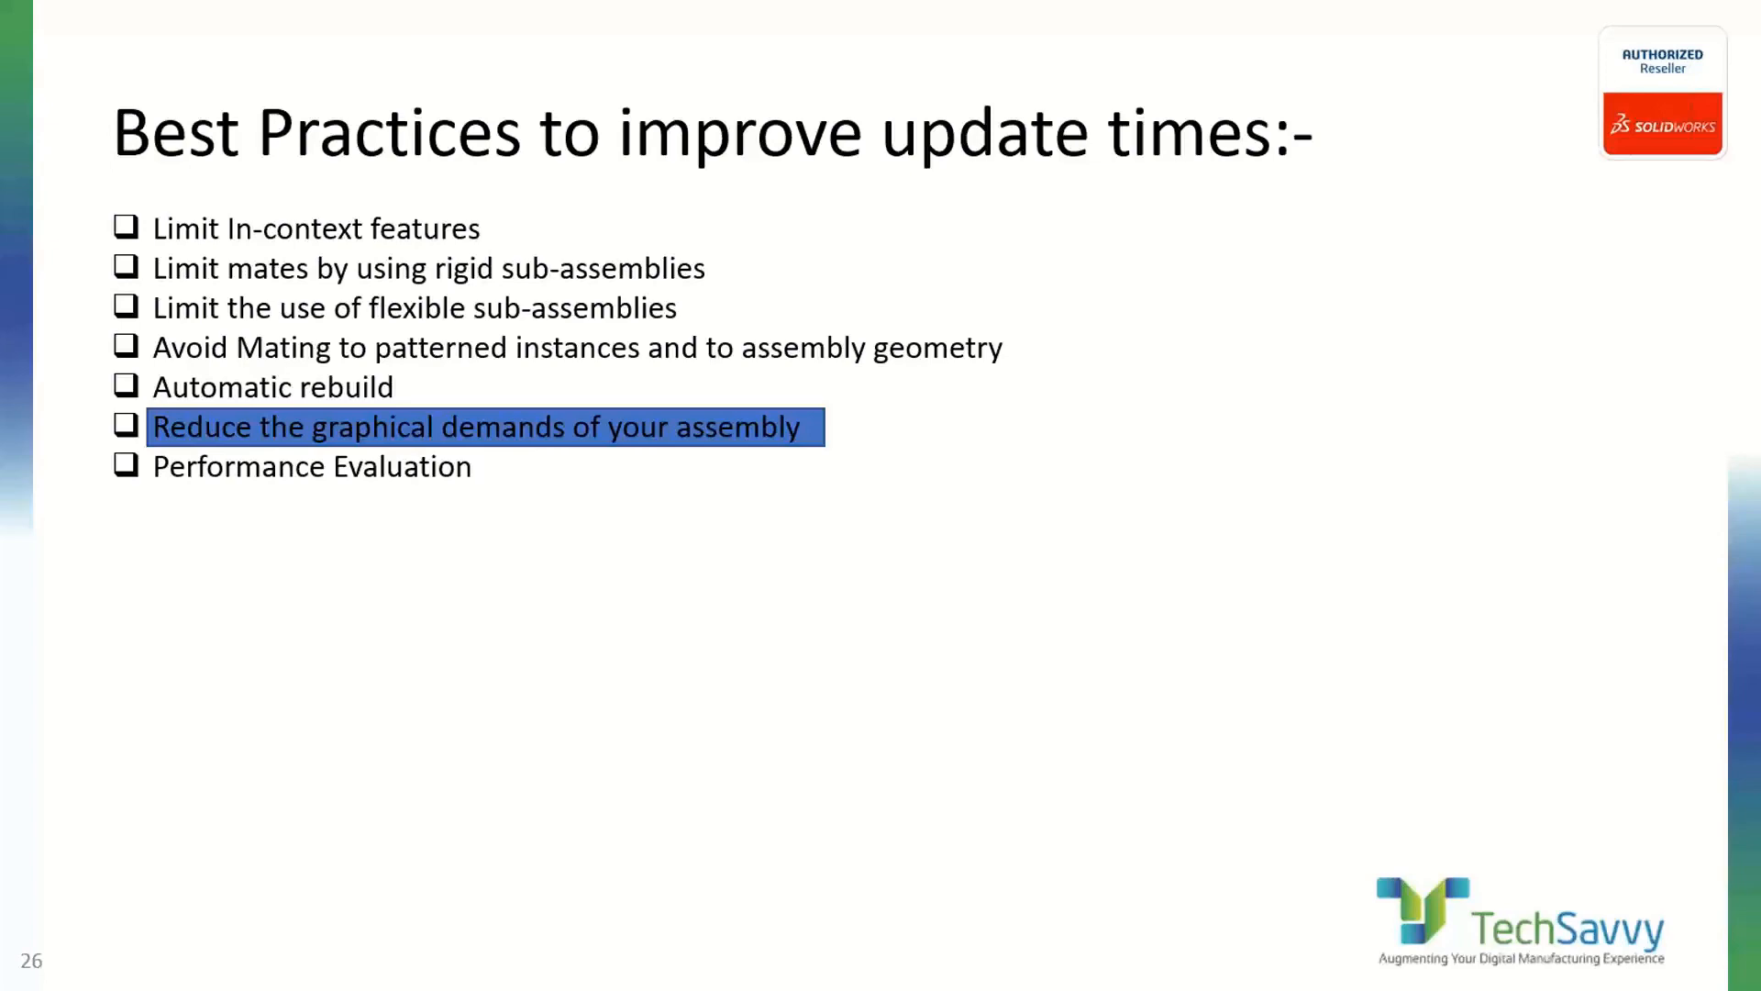
# Switch back to SOLIDWORKS and lower the document's shaded and draft image quality to a deviation of about 1.2 mm
pyautogui.hotkey('alt', 'Tab')
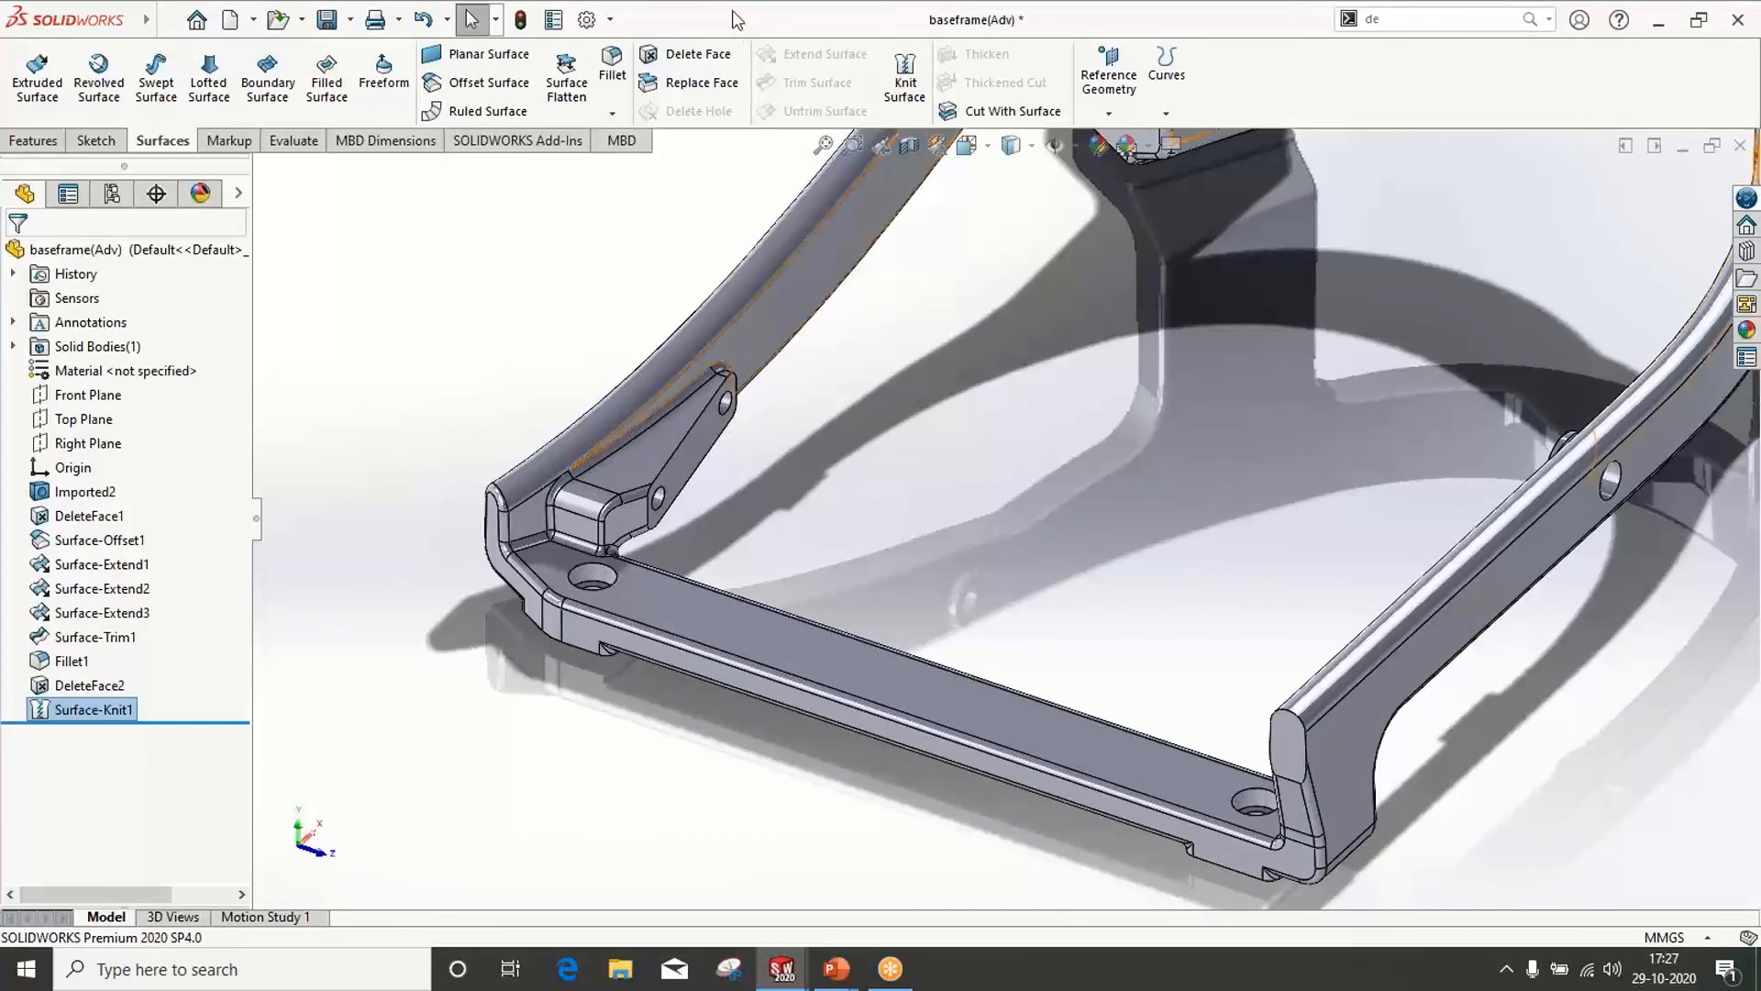
pyautogui.click(587, 20)
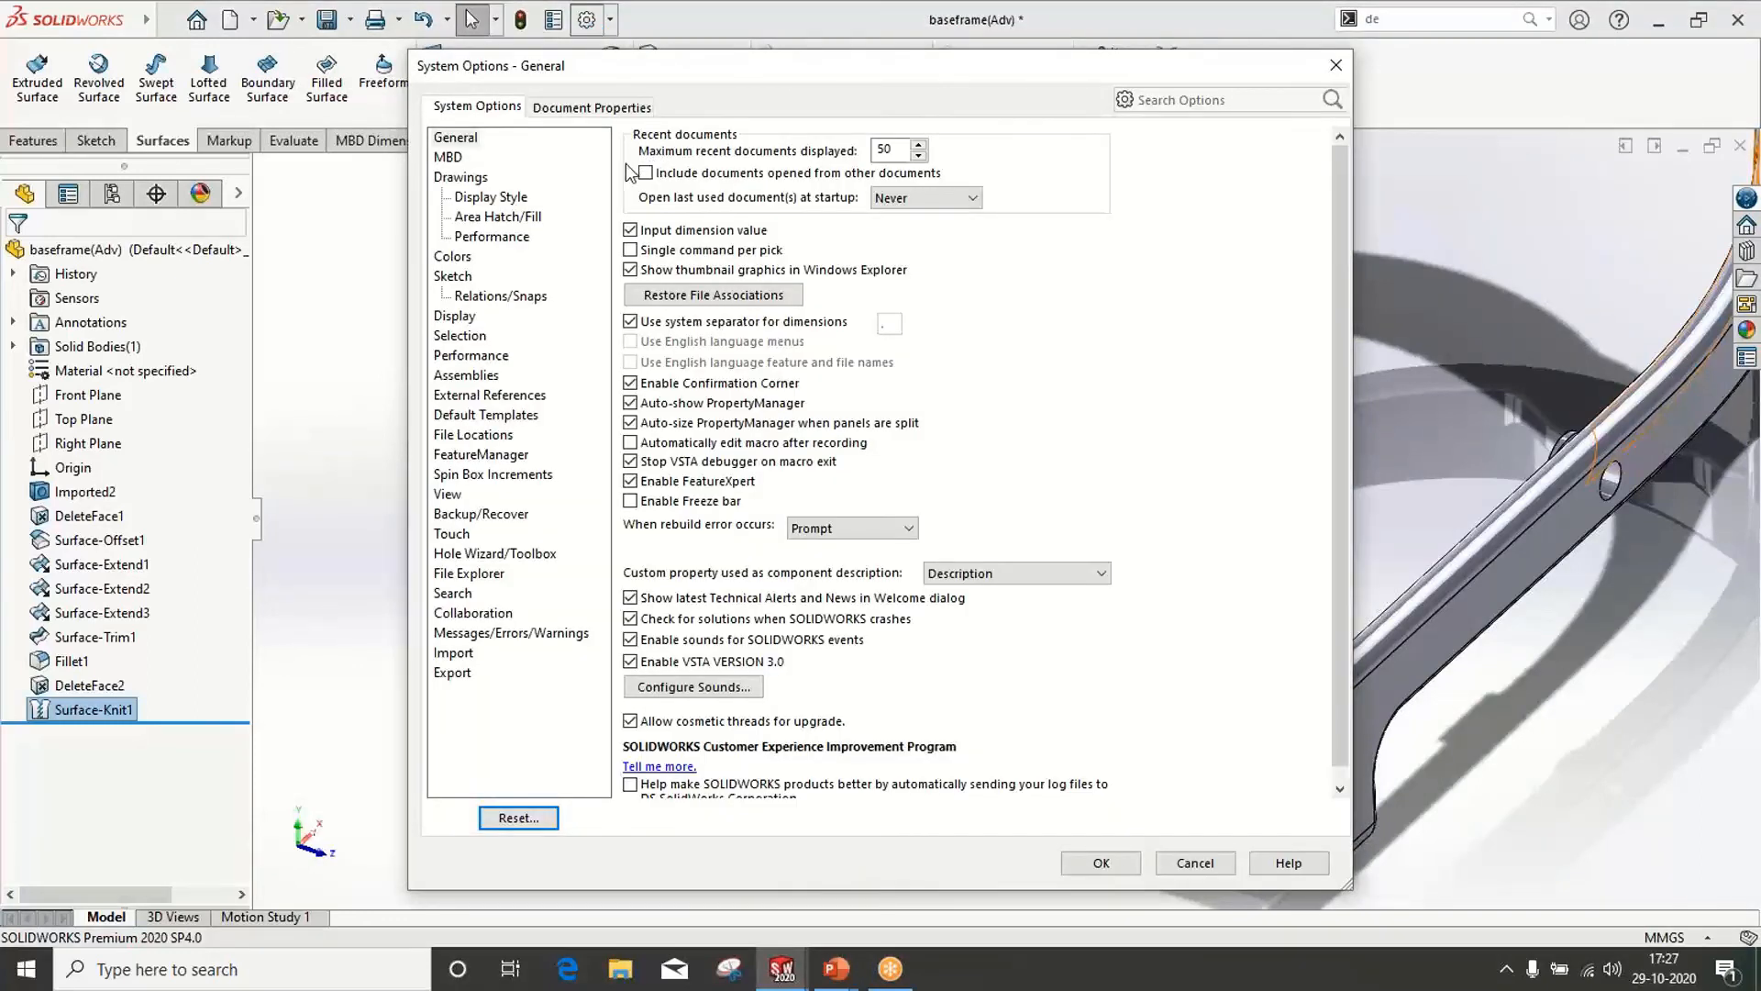
pyautogui.click(590, 107)
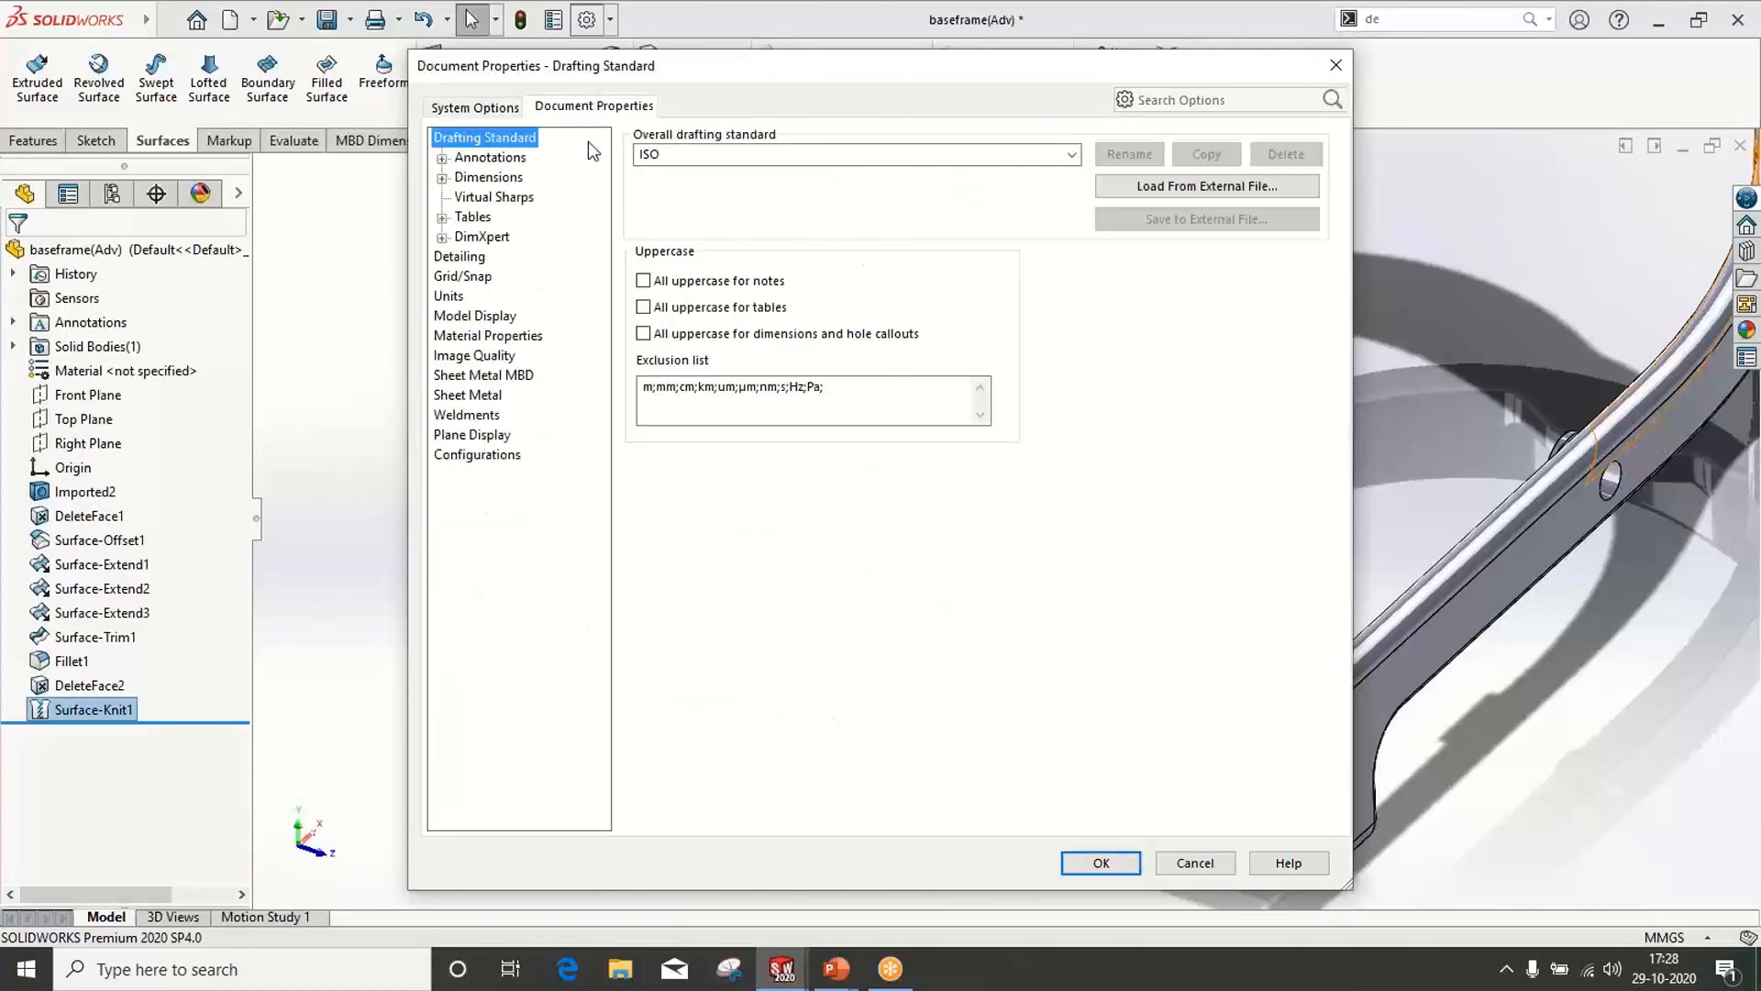
pyautogui.click(516, 361)
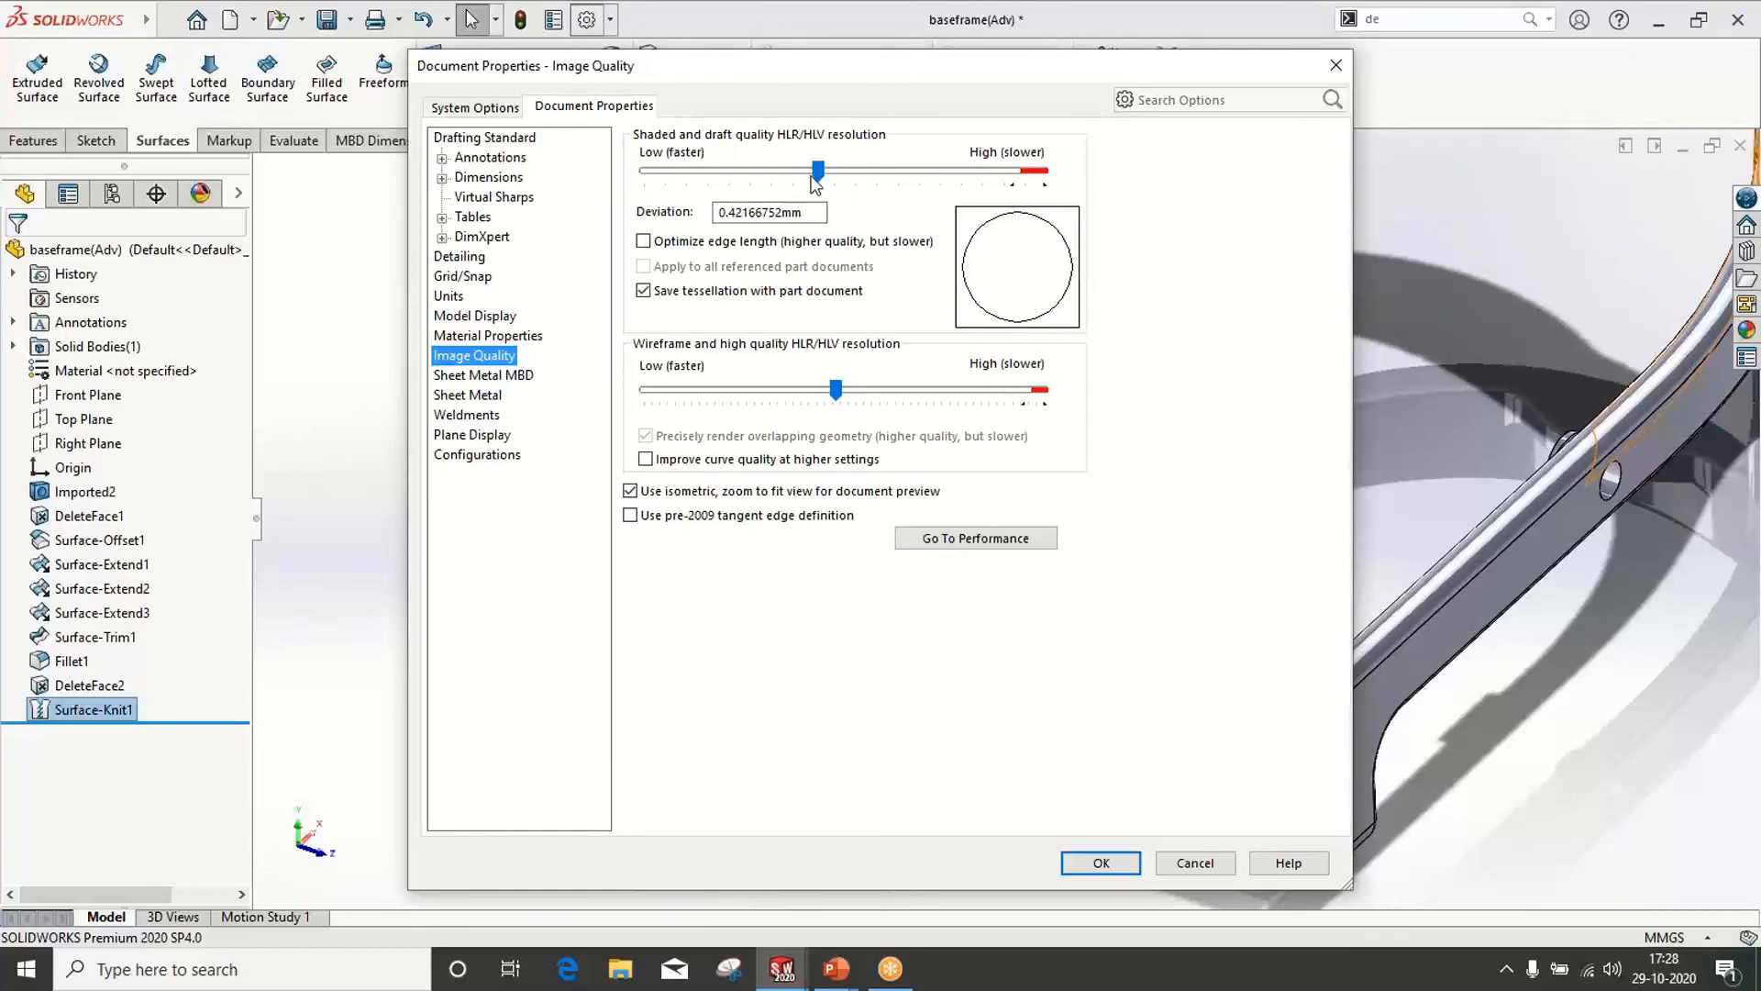
pyautogui.moveTo(815, 180); pyautogui.dragTo(822, 183)
pyautogui.moveTo(819, 180); pyautogui.dragTo(695, 177)
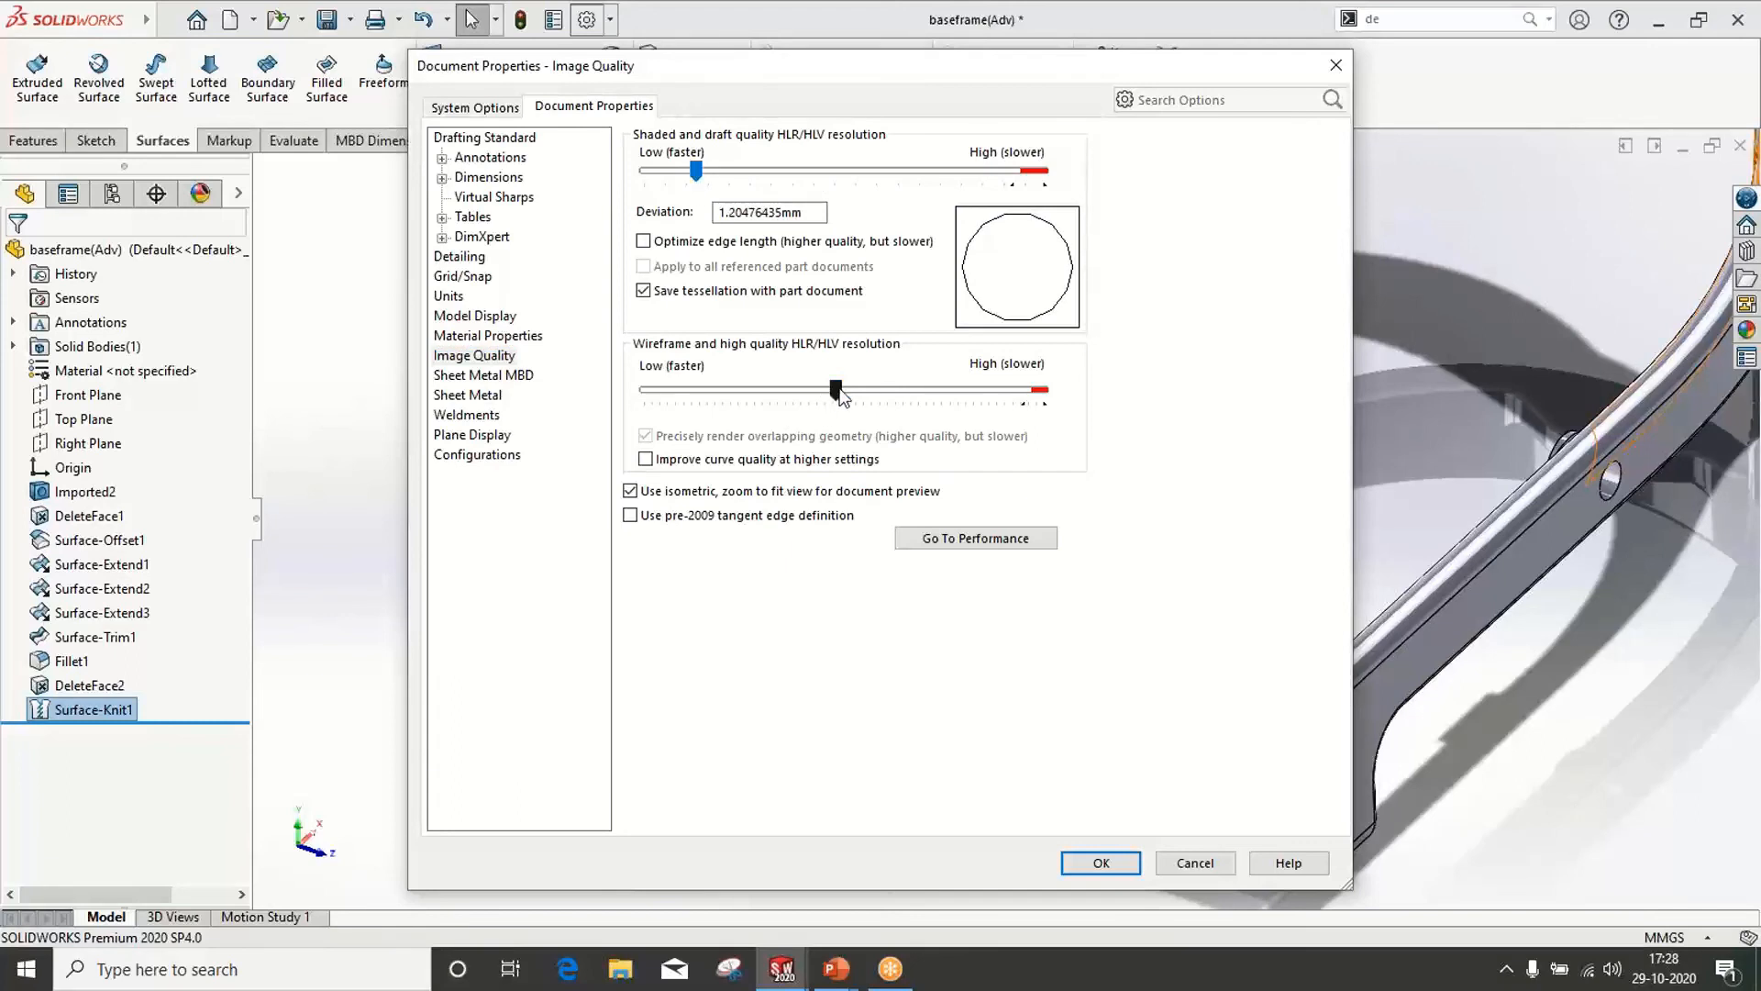
# Lower the document's wireframe and high quality HLR/HLV resolution toward the faster end and display the system's Performance options
pyautogui.moveTo(836, 390); pyautogui.dragTo(702, 395)
pyautogui.click(468, 108)
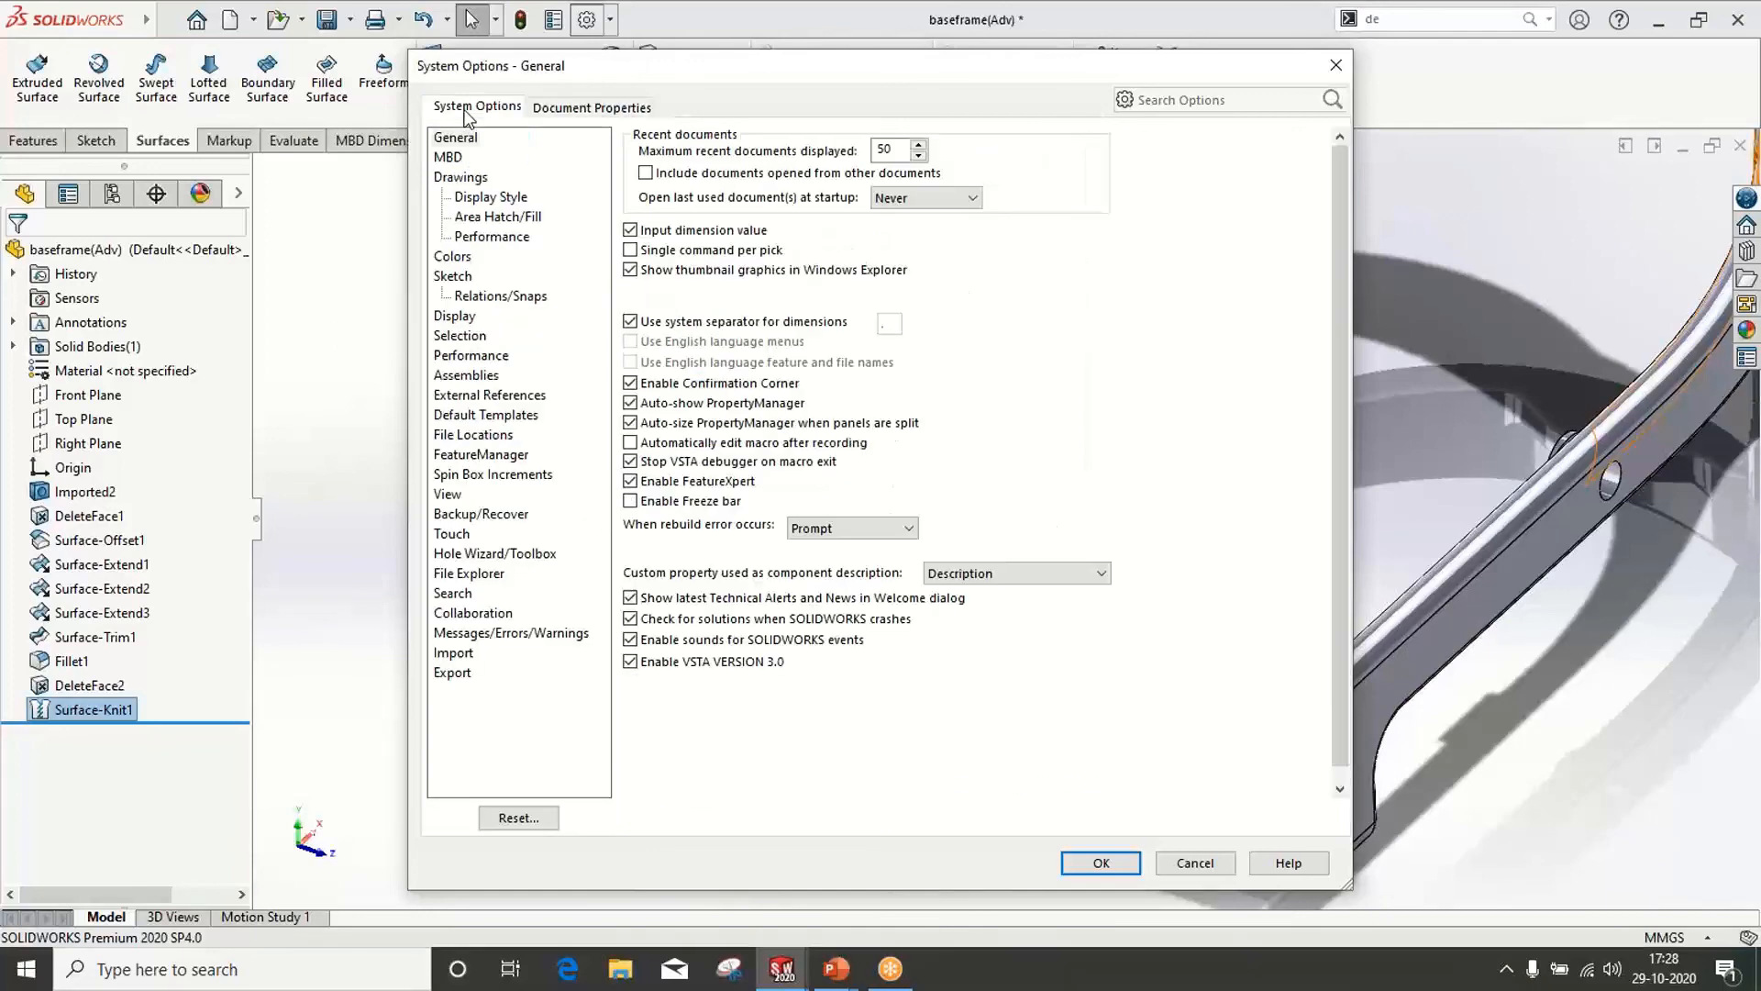
pyautogui.click(470, 356)
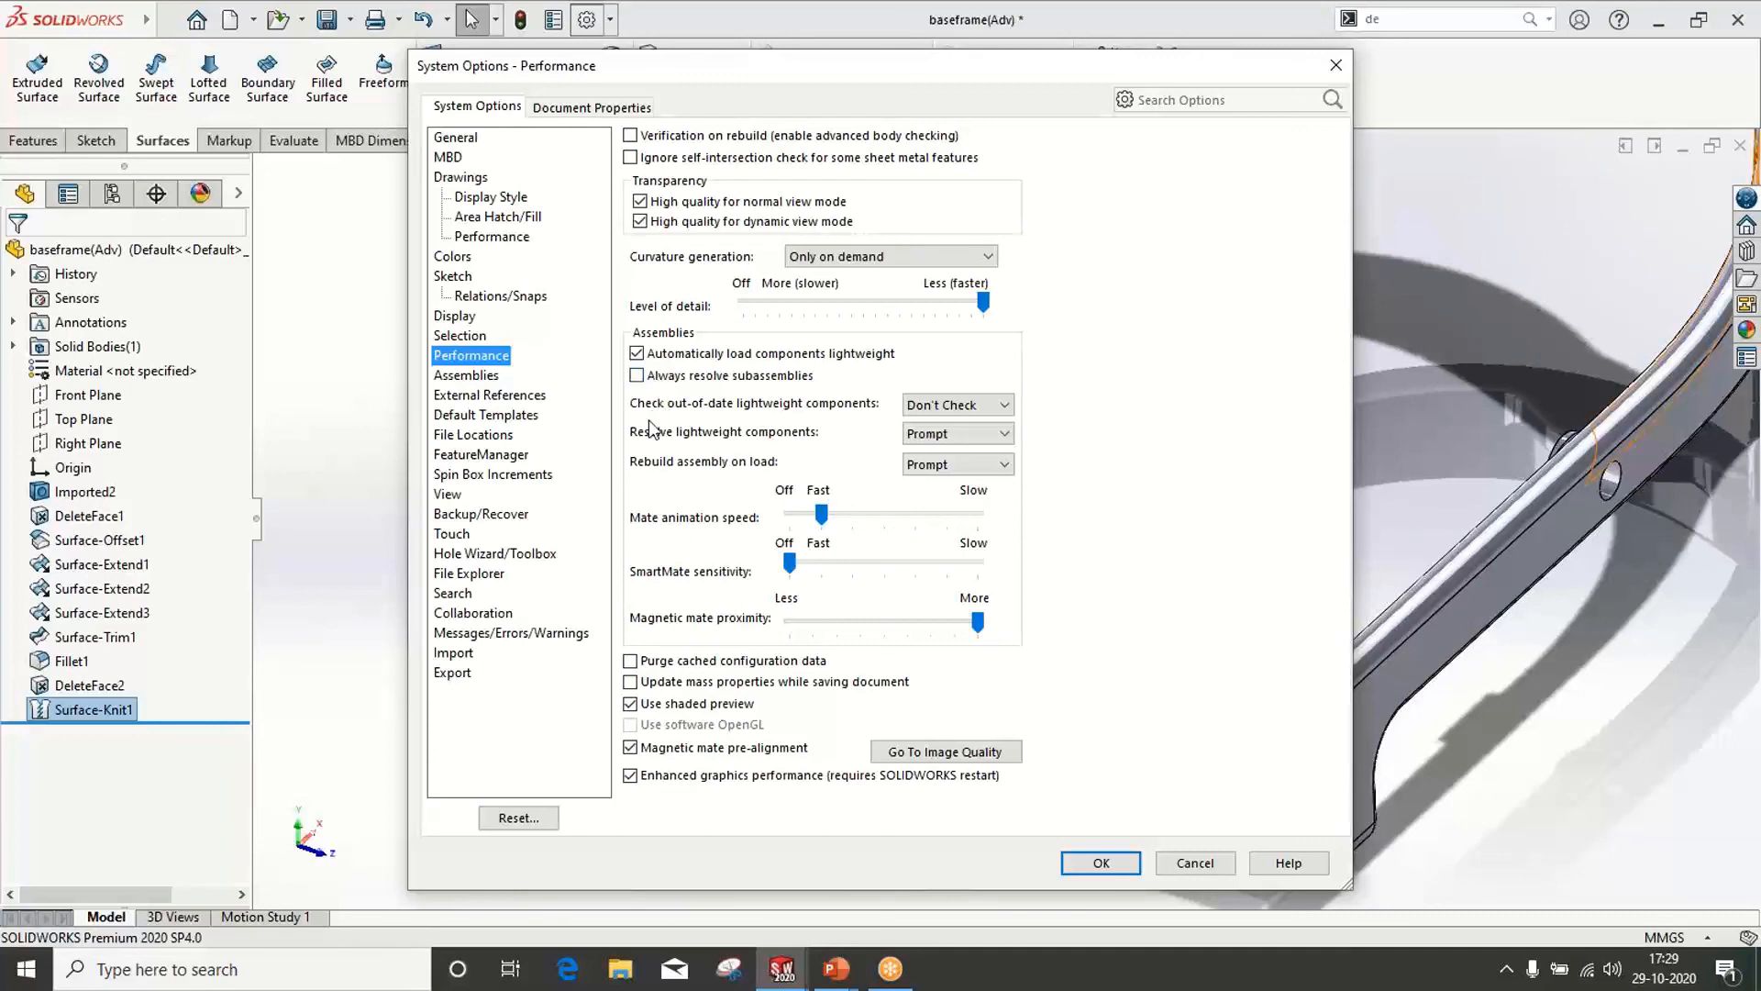
# Review the system options for Display, View and FeatureManager
pyautogui.click(456, 316)
pyautogui.scroll(-3, 757, 464)
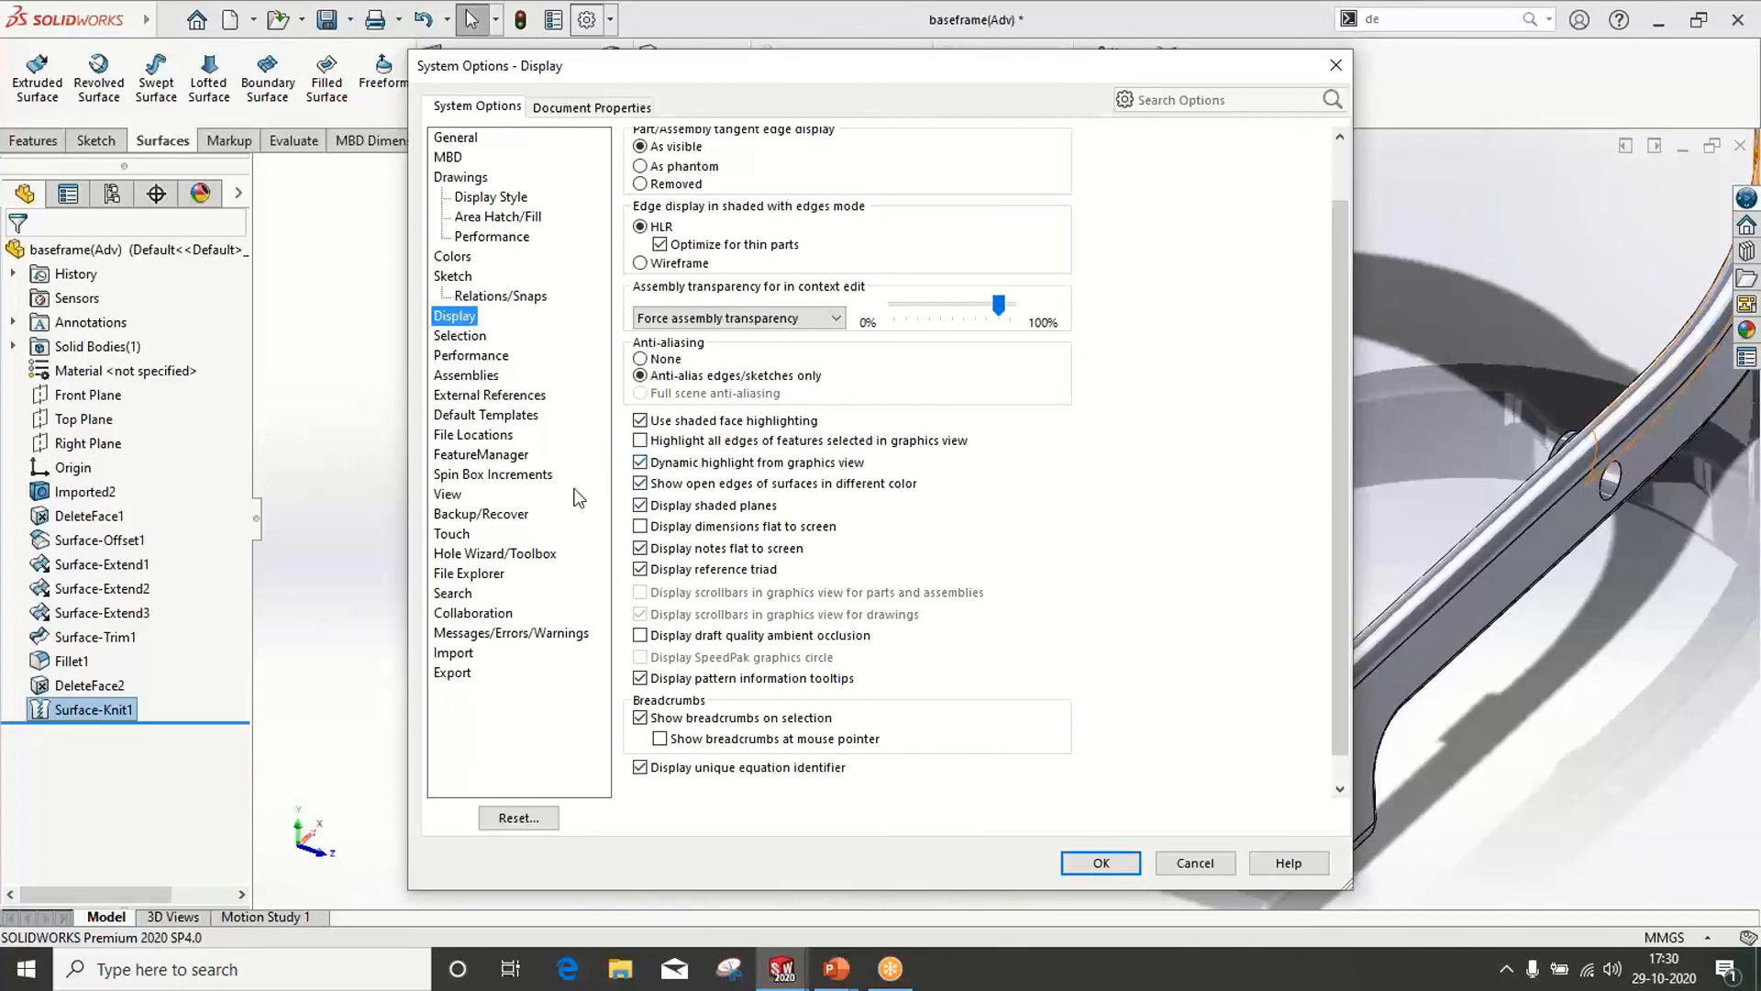
pyautogui.click(457, 495)
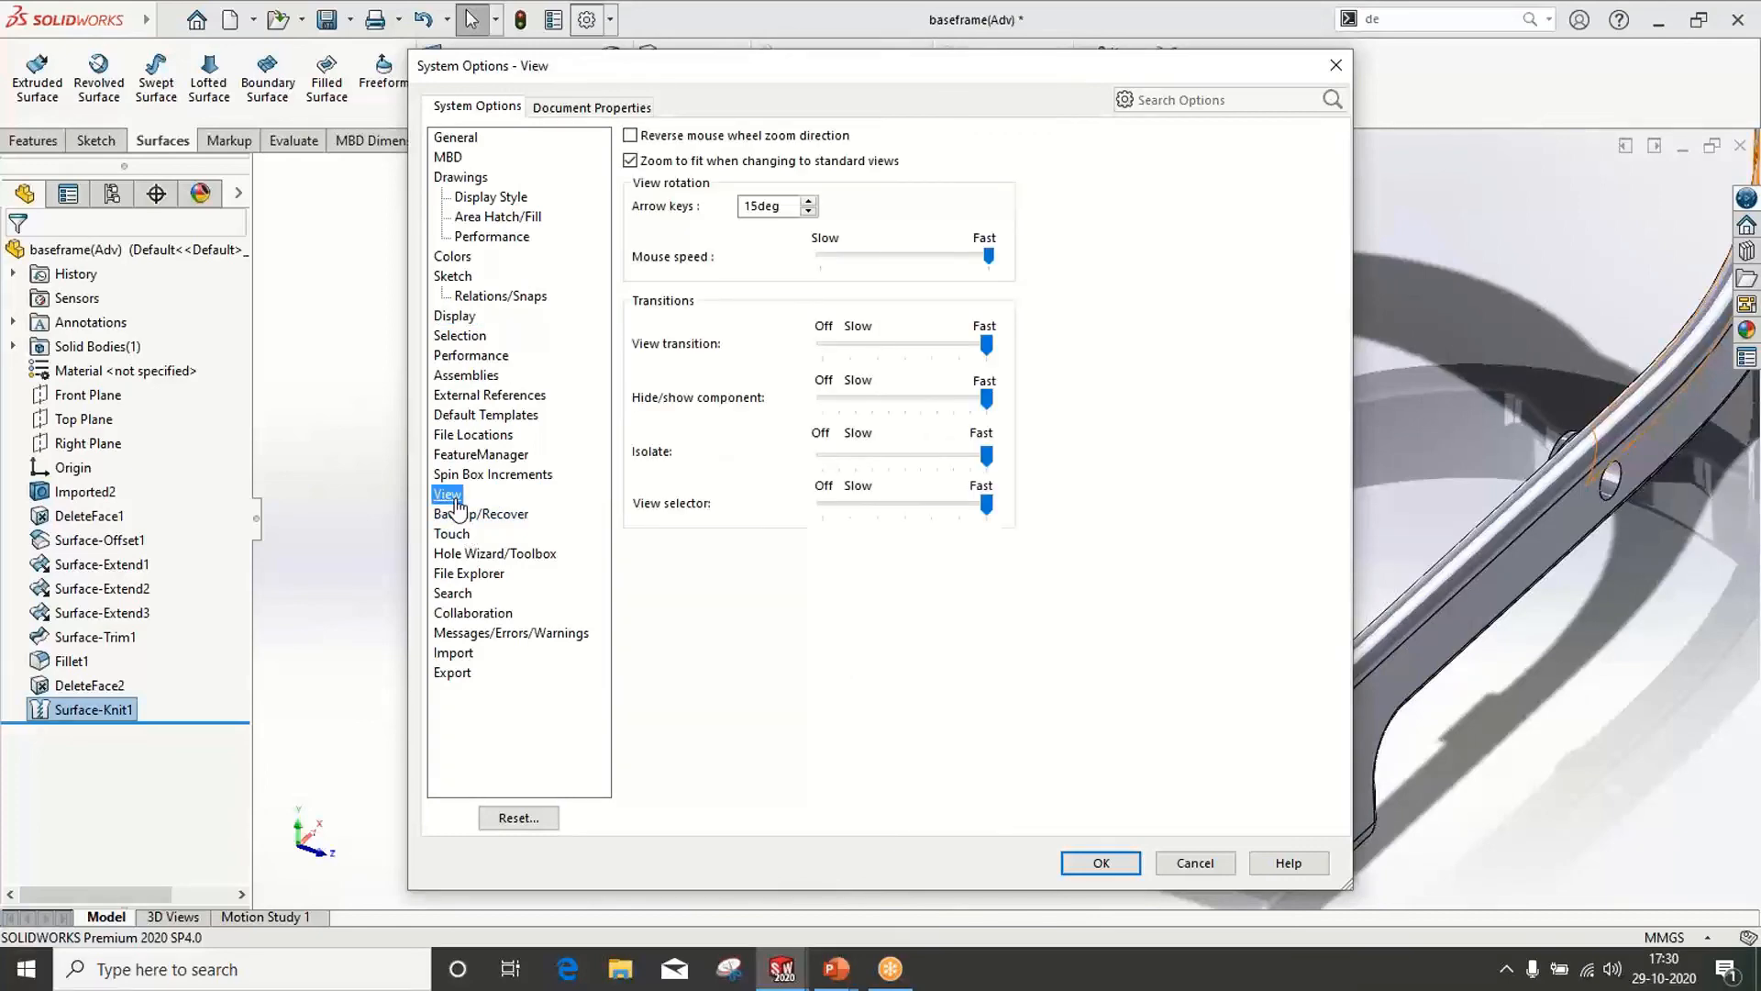
pyautogui.click(470, 456)
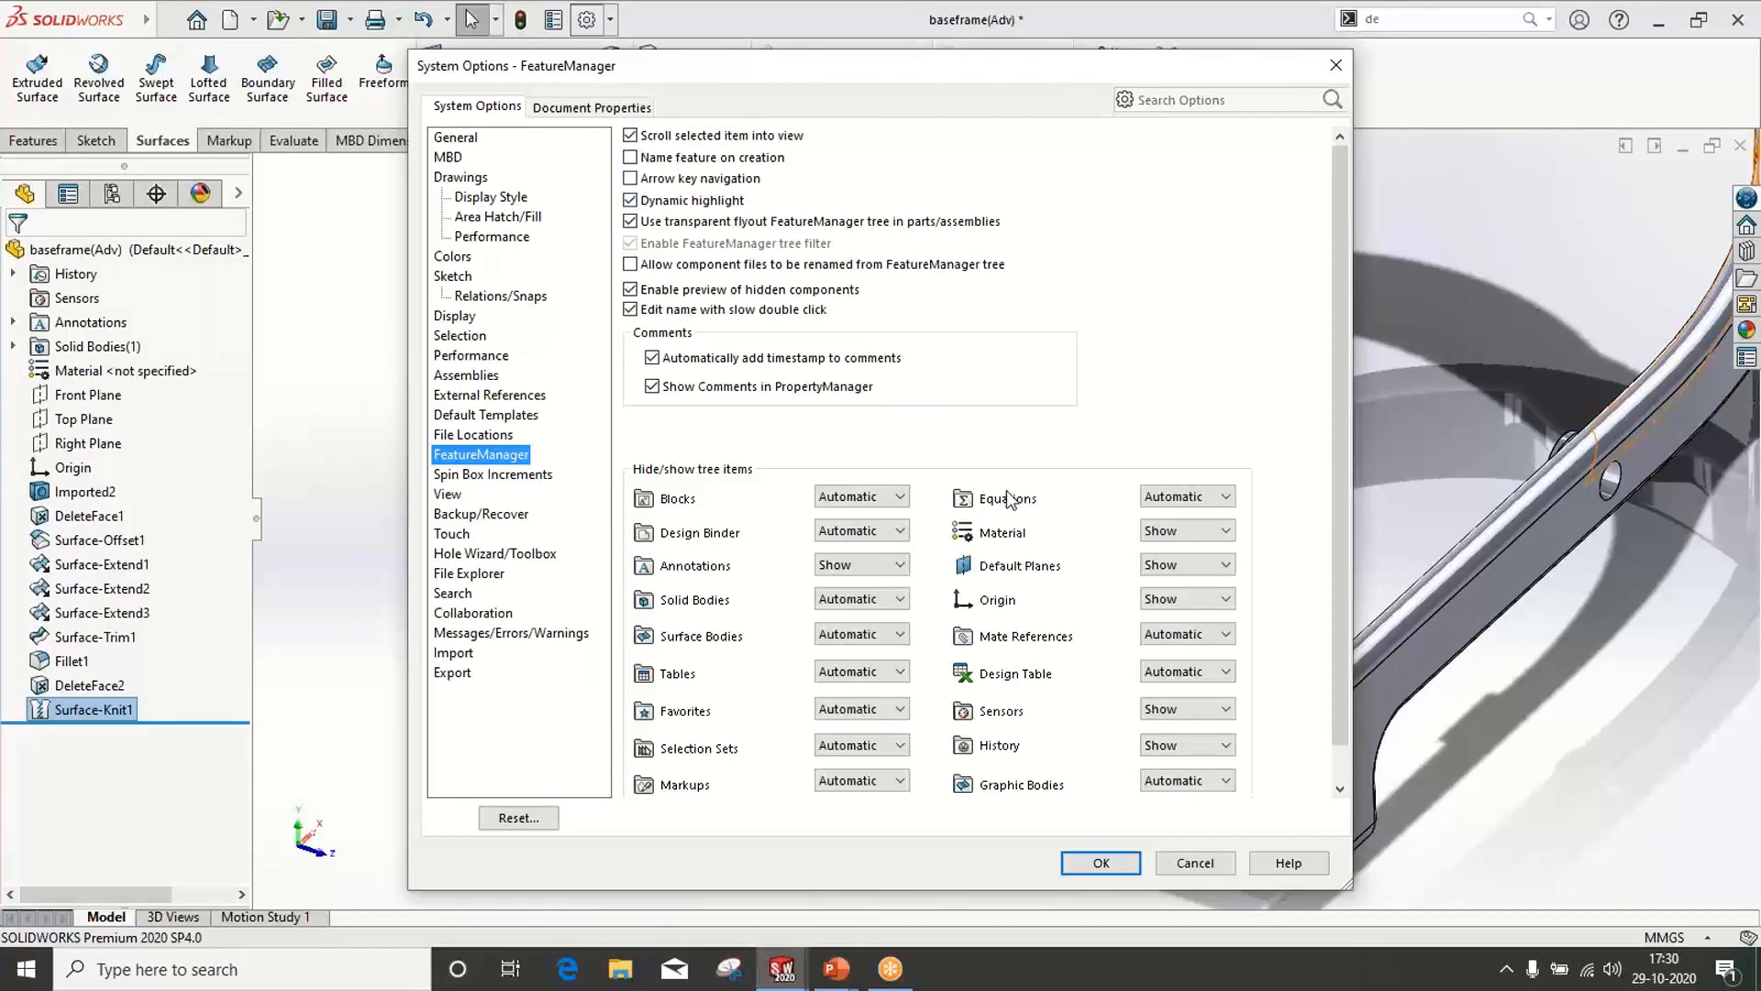
# Switch to the PowerPoint presentation and advance past Performance Evaluation to the Hardware considerations slide
pyautogui.hotkey('alt', 'Tab')
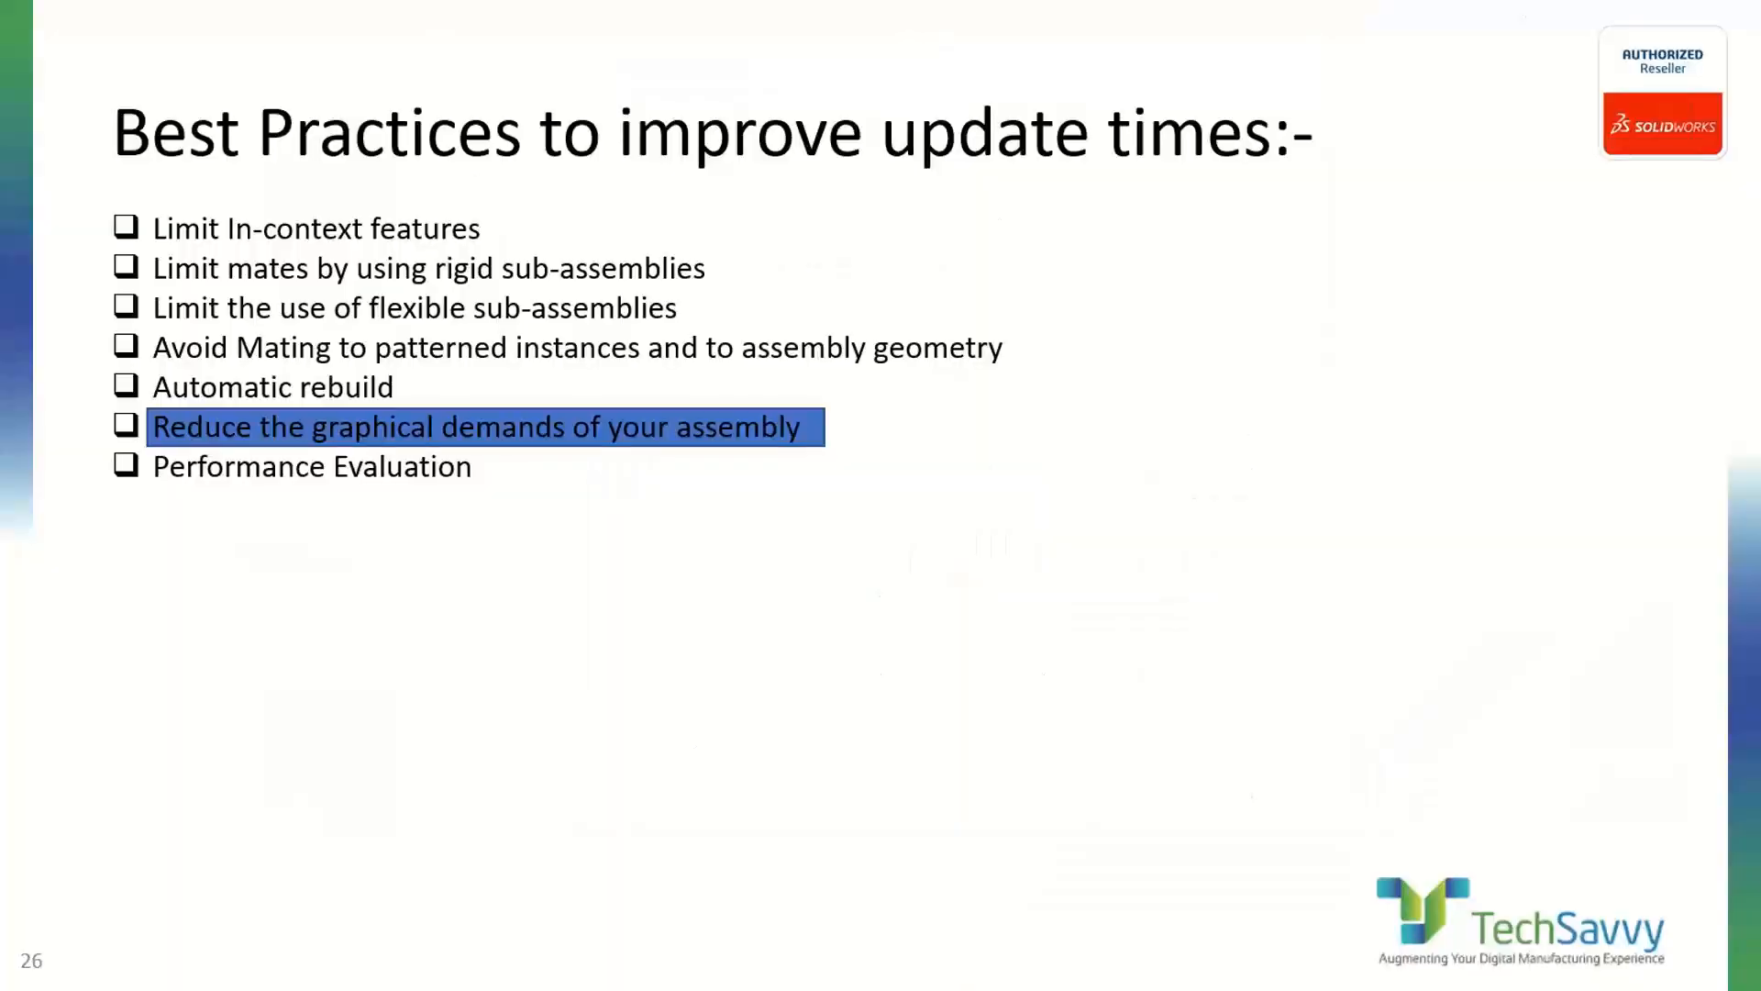
pyautogui.press('Right')
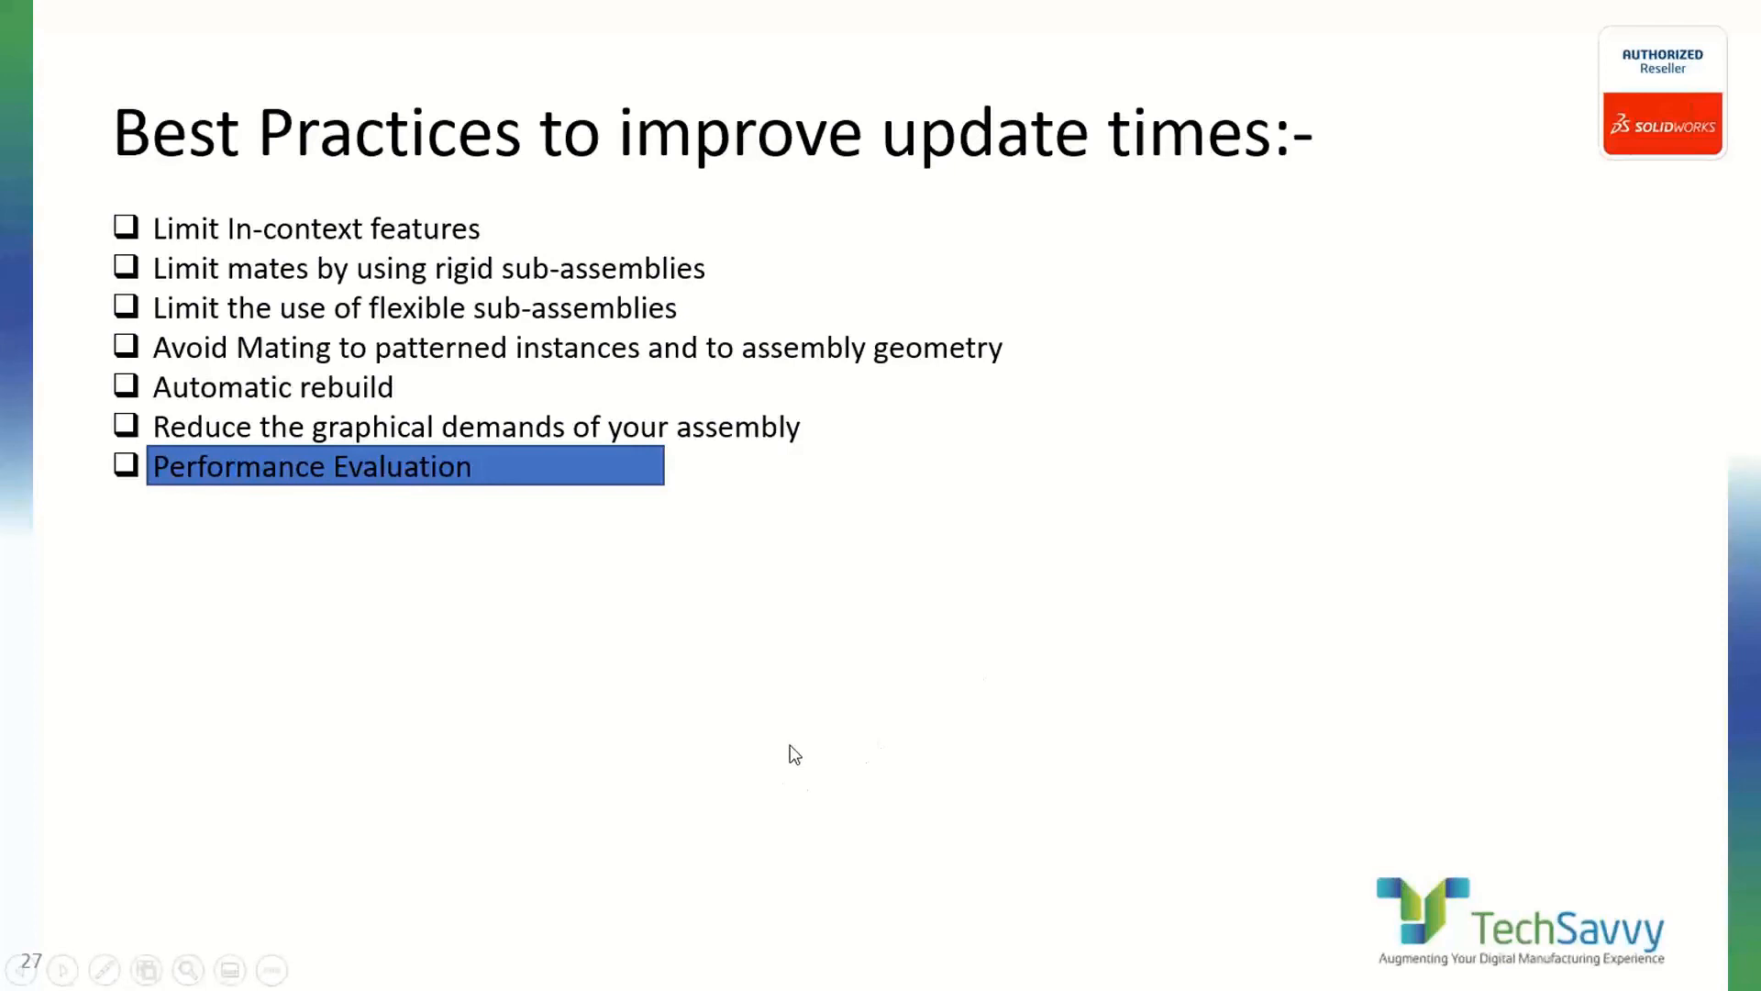
pyautogui.press('Right')
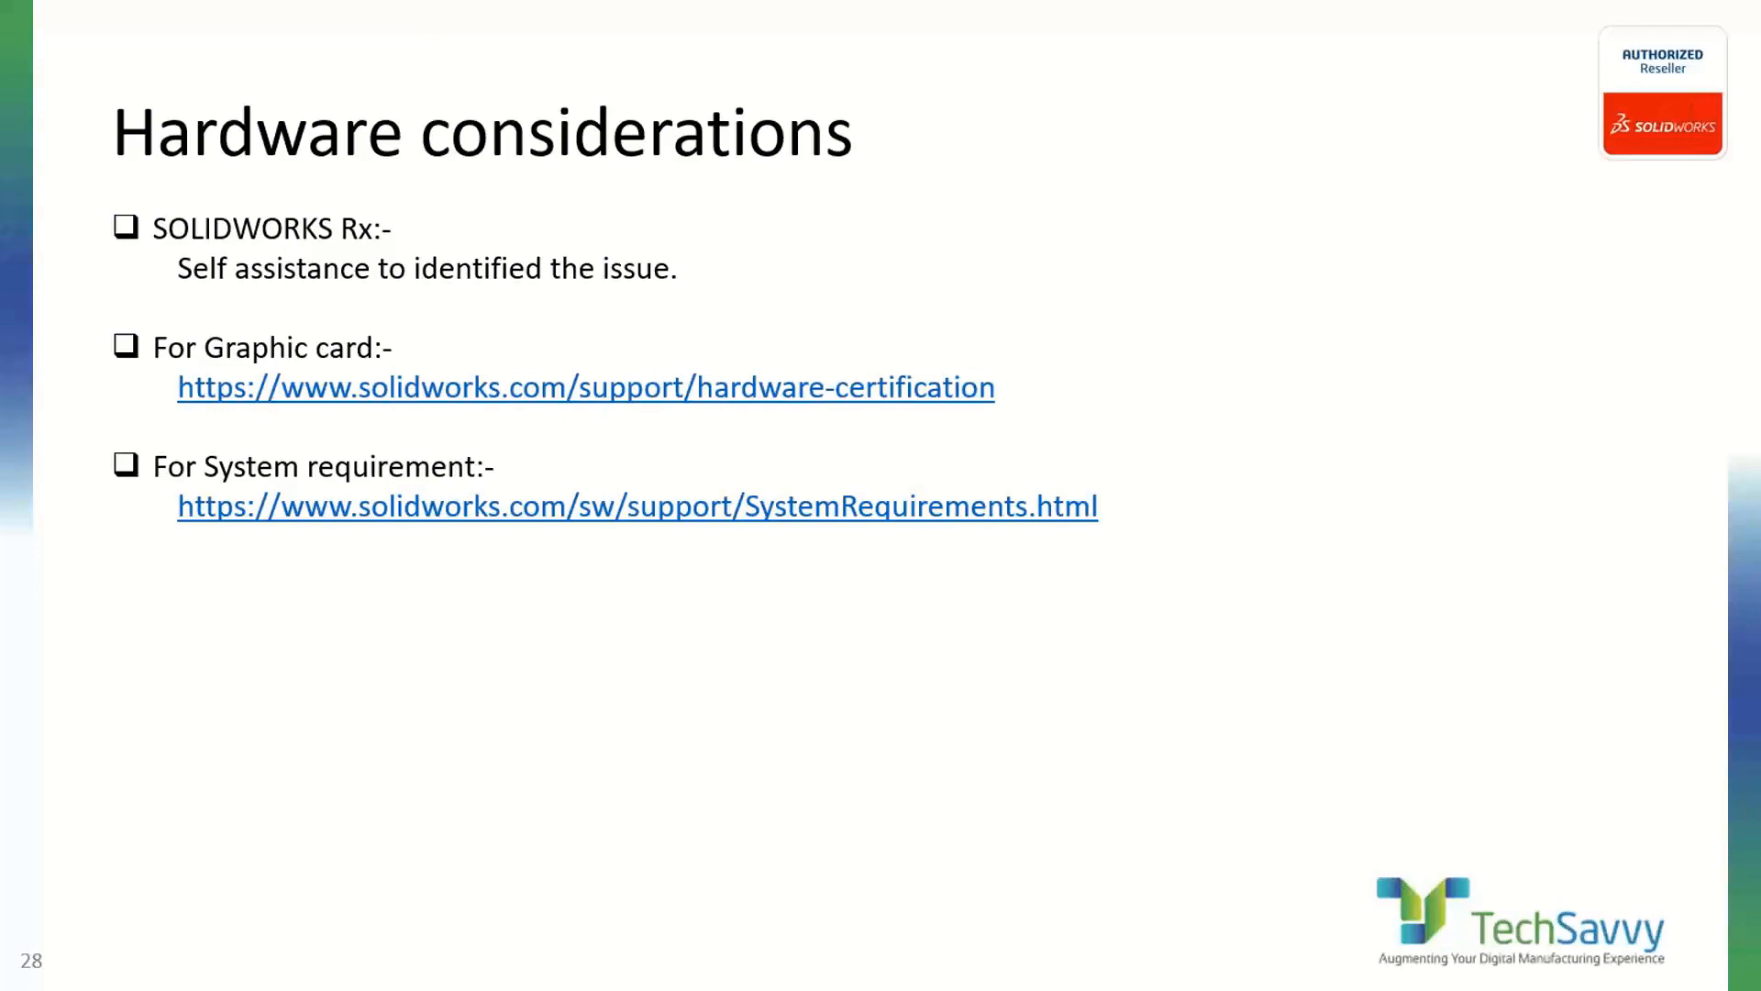
# Launch SOLIDWORKS Rx 2020 and show the computer's diagnostics
pyautogui.press('super')
pyautogui.write('rx')
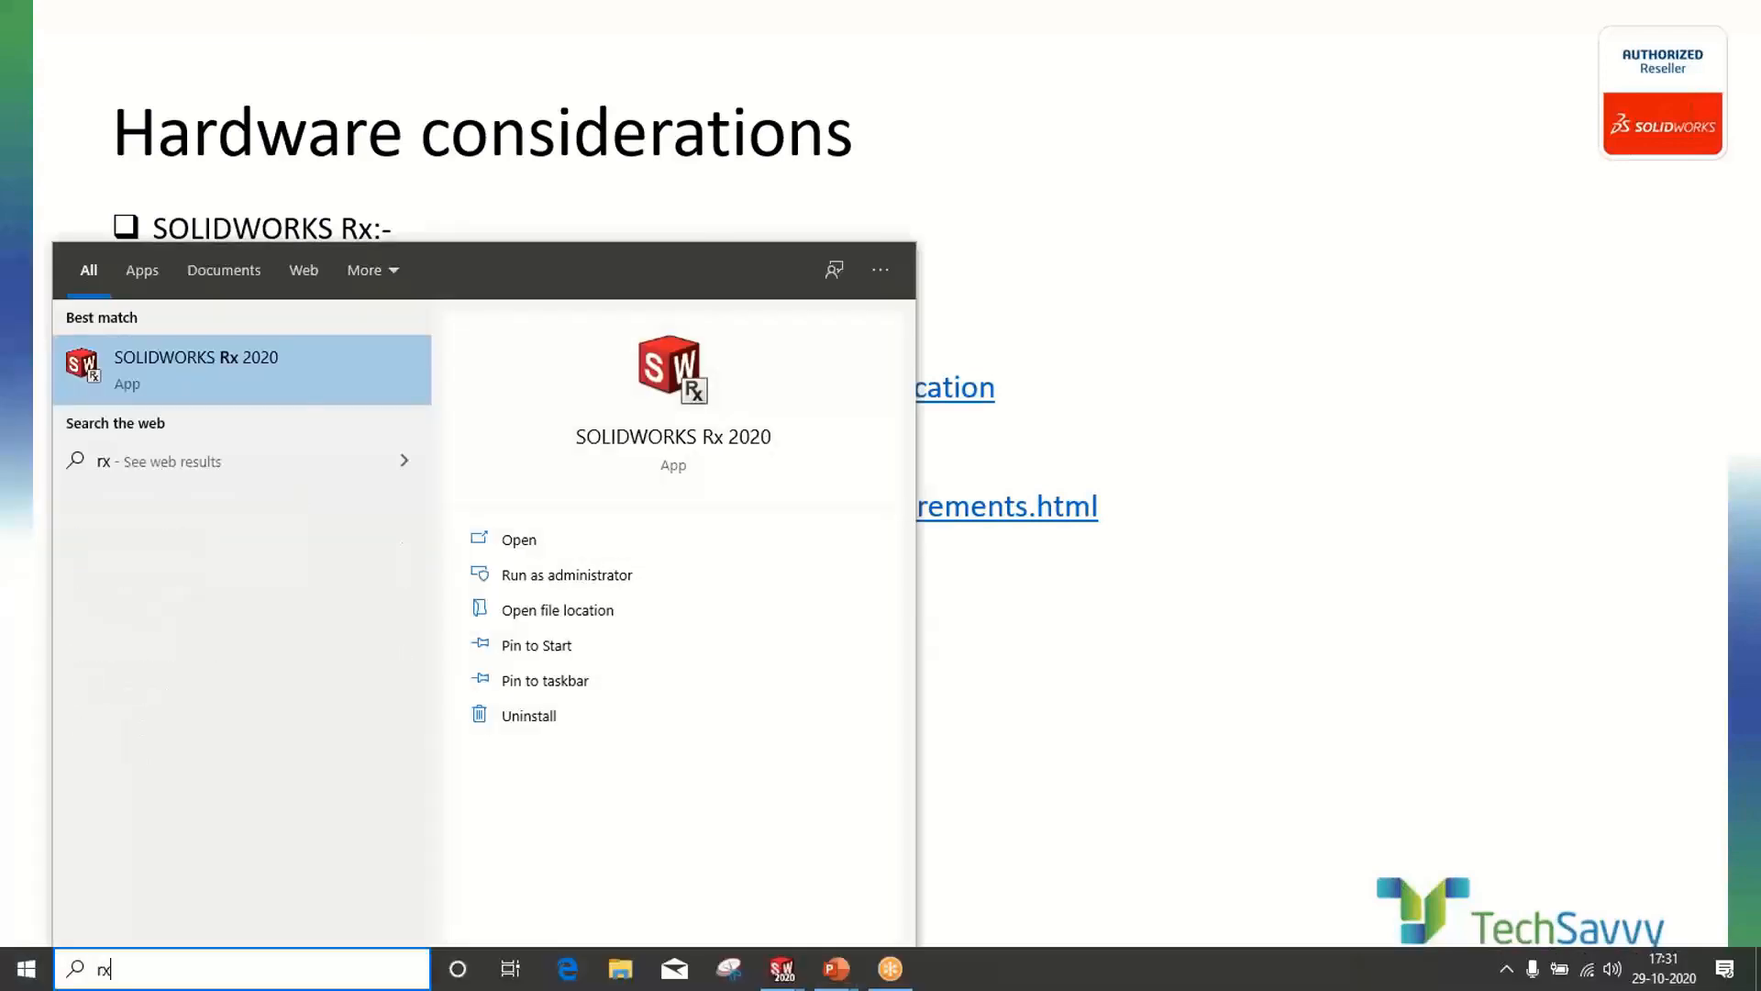
pyautogui.press('Return')
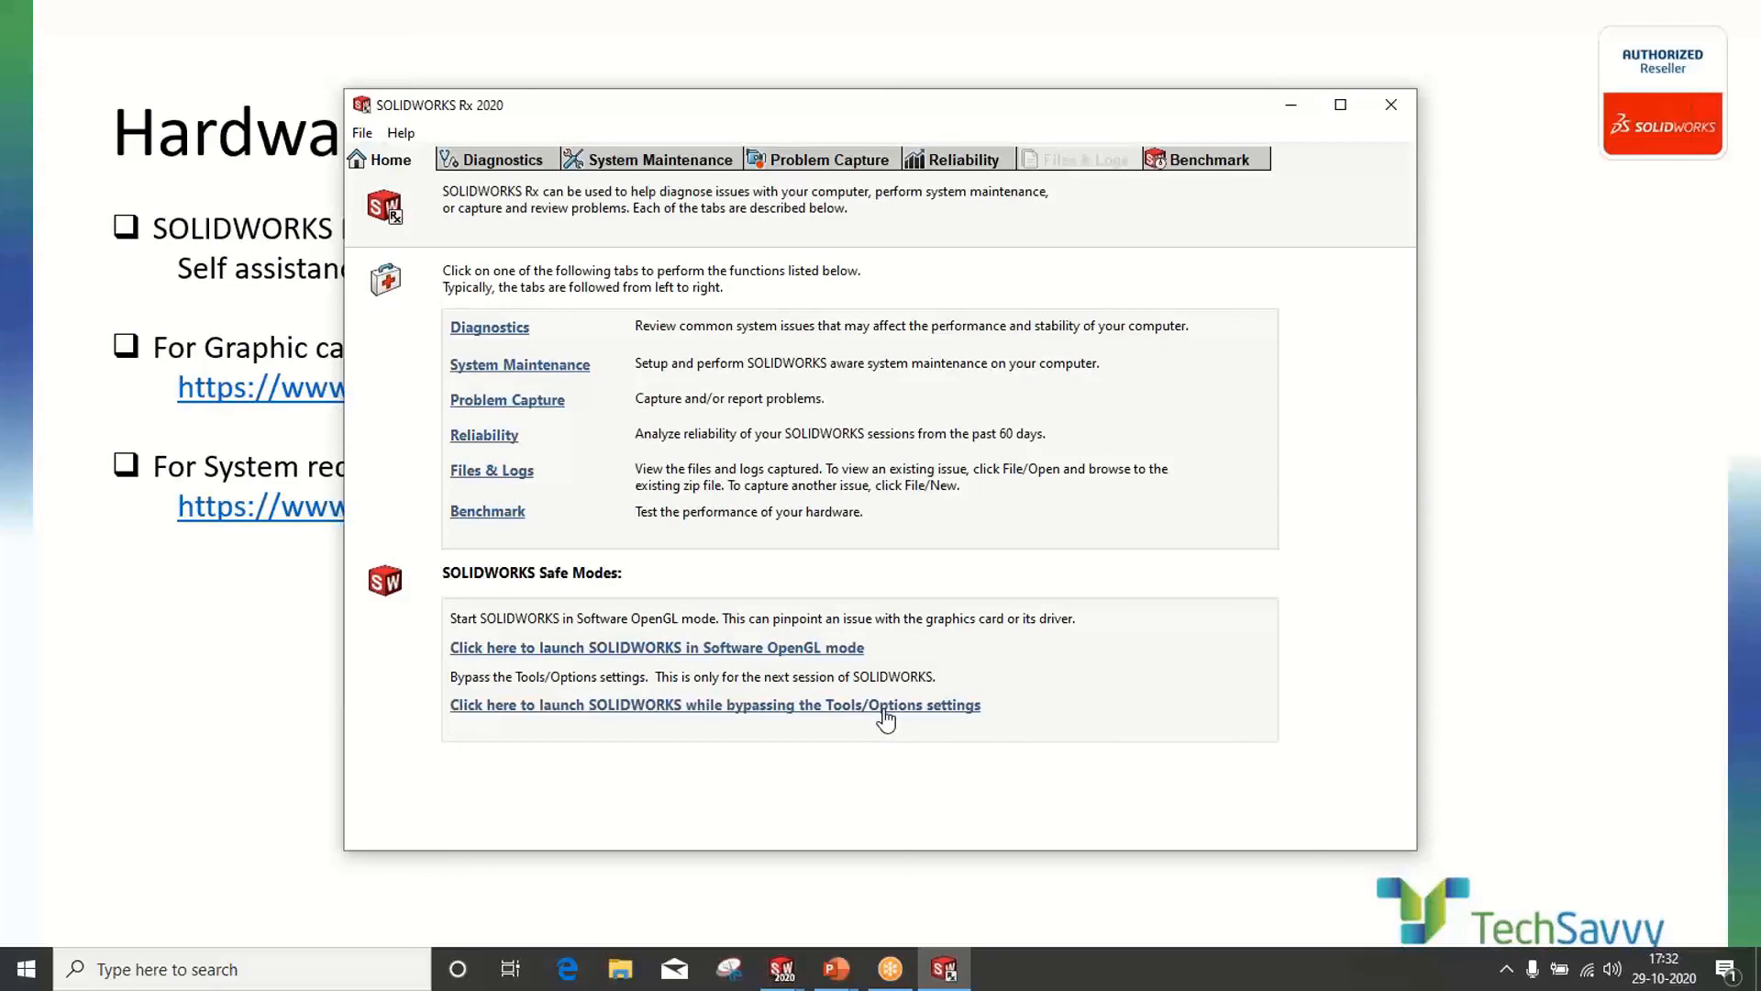
pyautogui.click(485, 165)
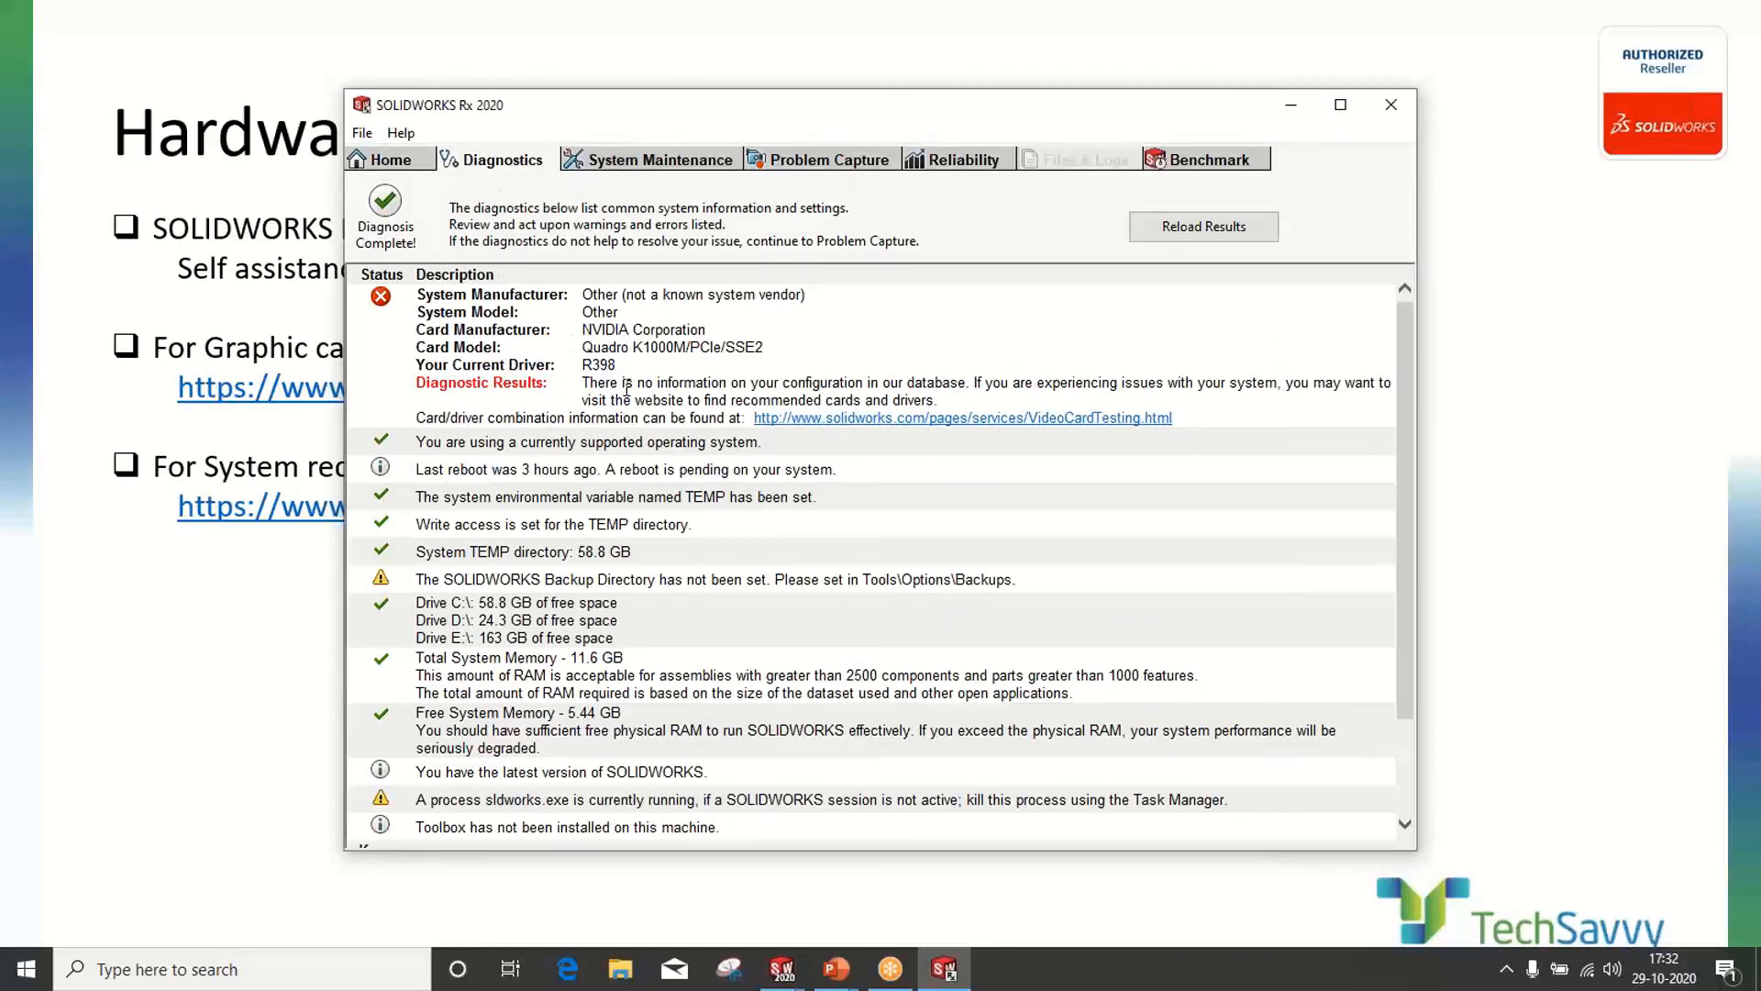
# Open the video card testing website linked in the graphics card diagnostics and dismiss its cookie notice
pyautogui.click(882, 419)
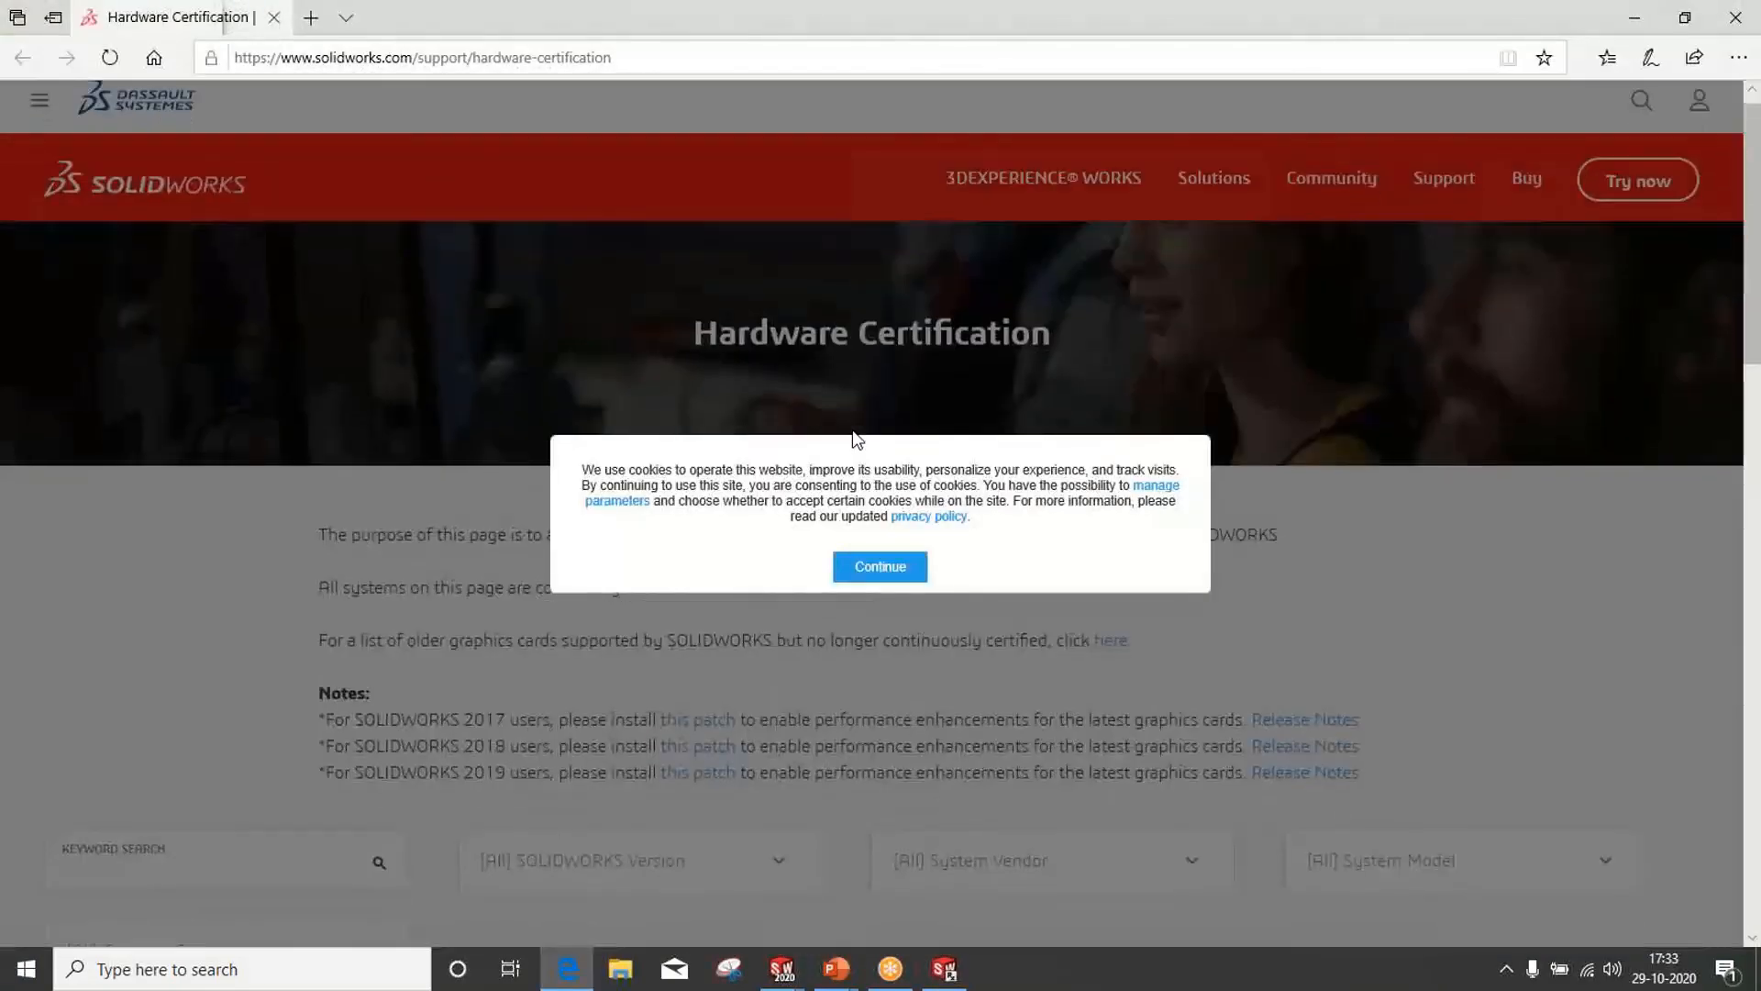
pyautogui.scroll(-4, 862, 431)
pyautogui.click(898, 569)
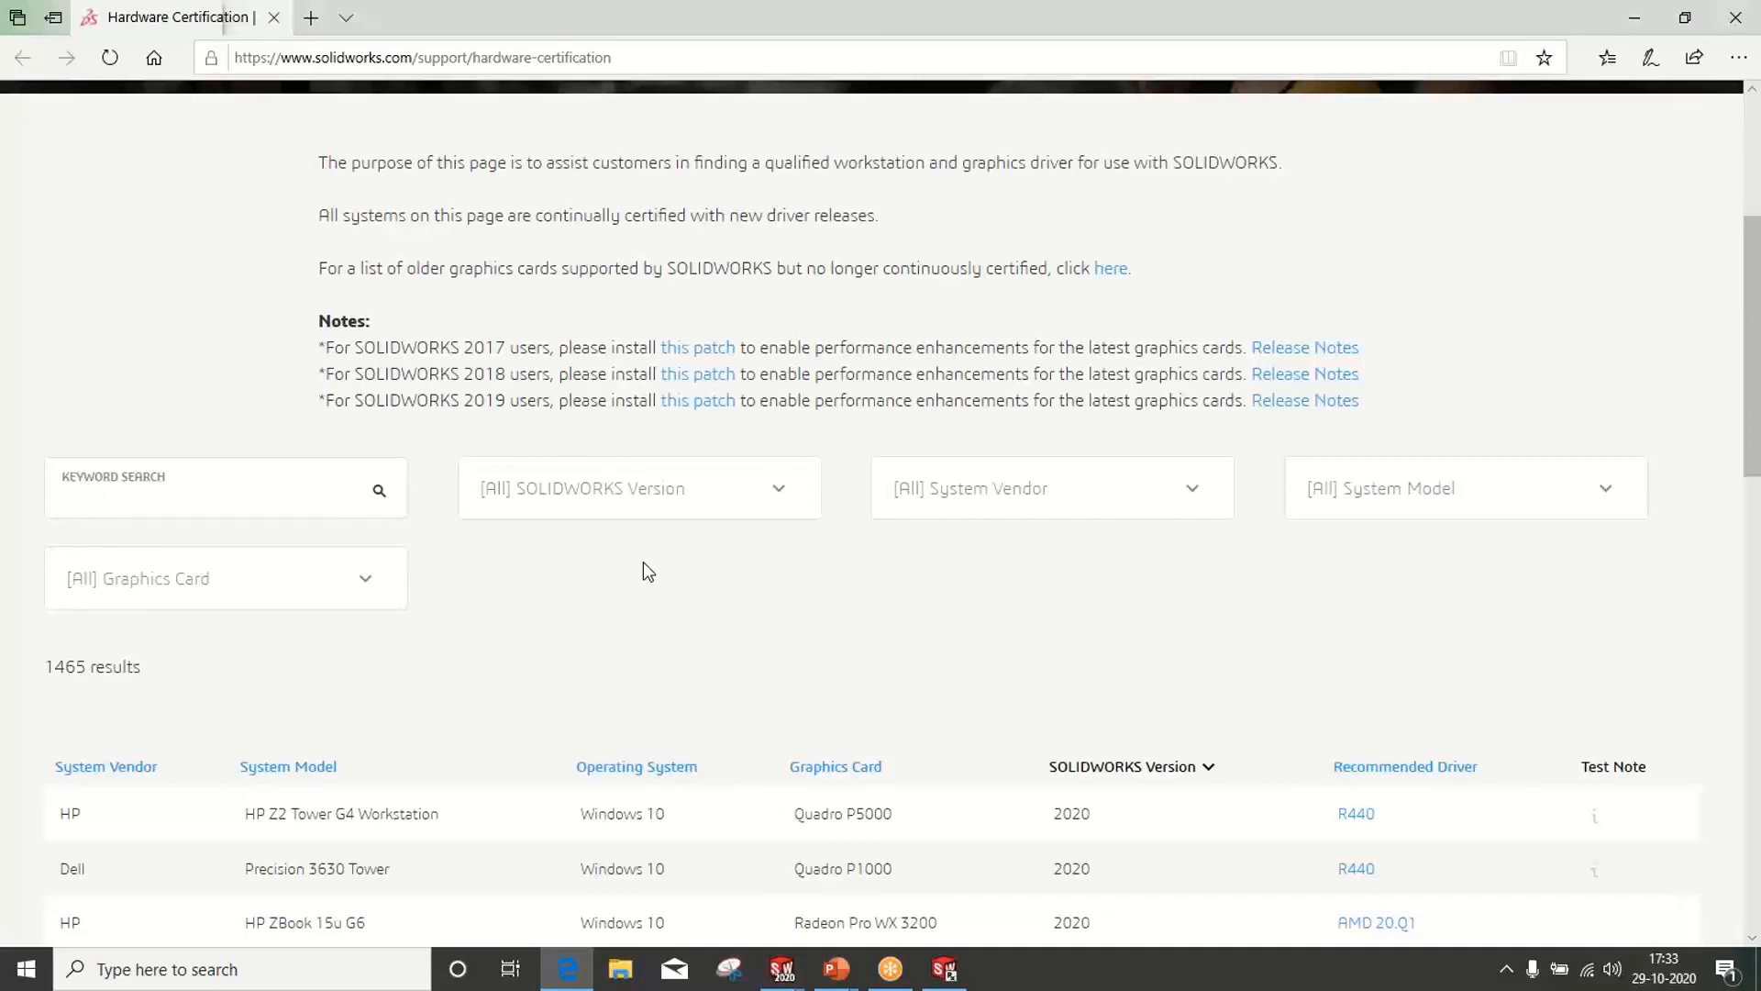
# Examine the SOLIDWORKS version and system vendor filters for certified hardware without choosing any, and return to the PowerPoint presentation
pyautogui.click(655, 505)
pyautogui.click(943, 514)
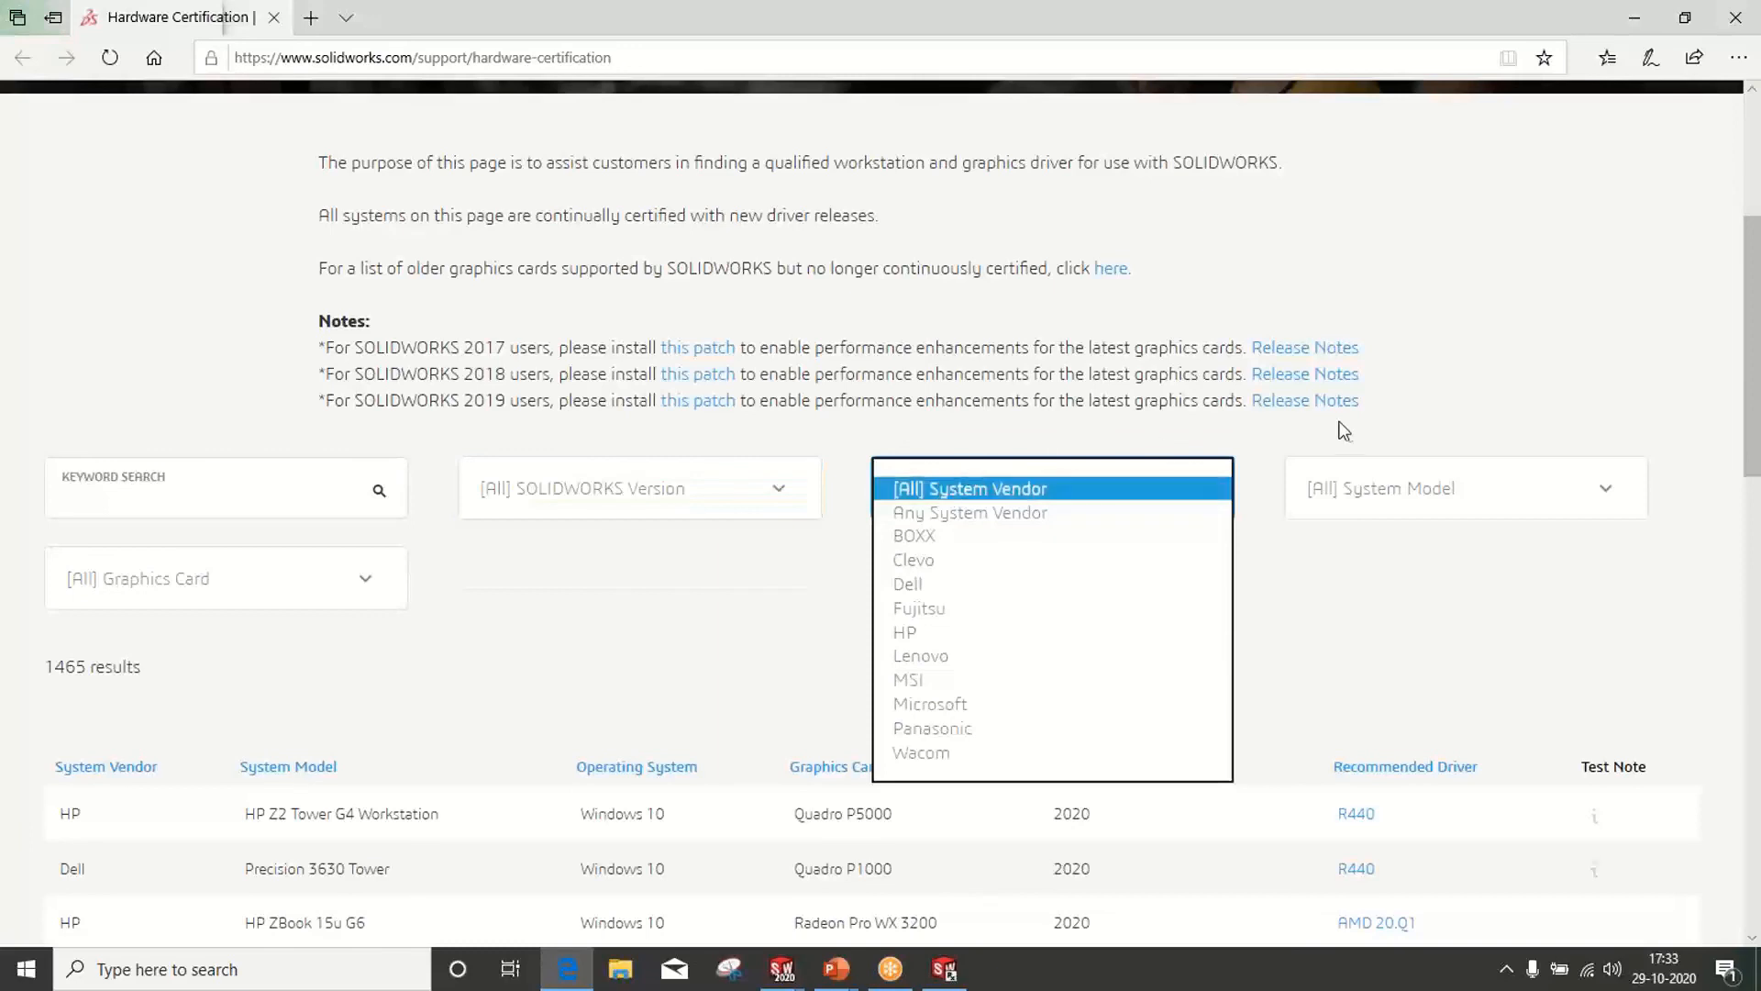
pyautogui.click(568, 667)
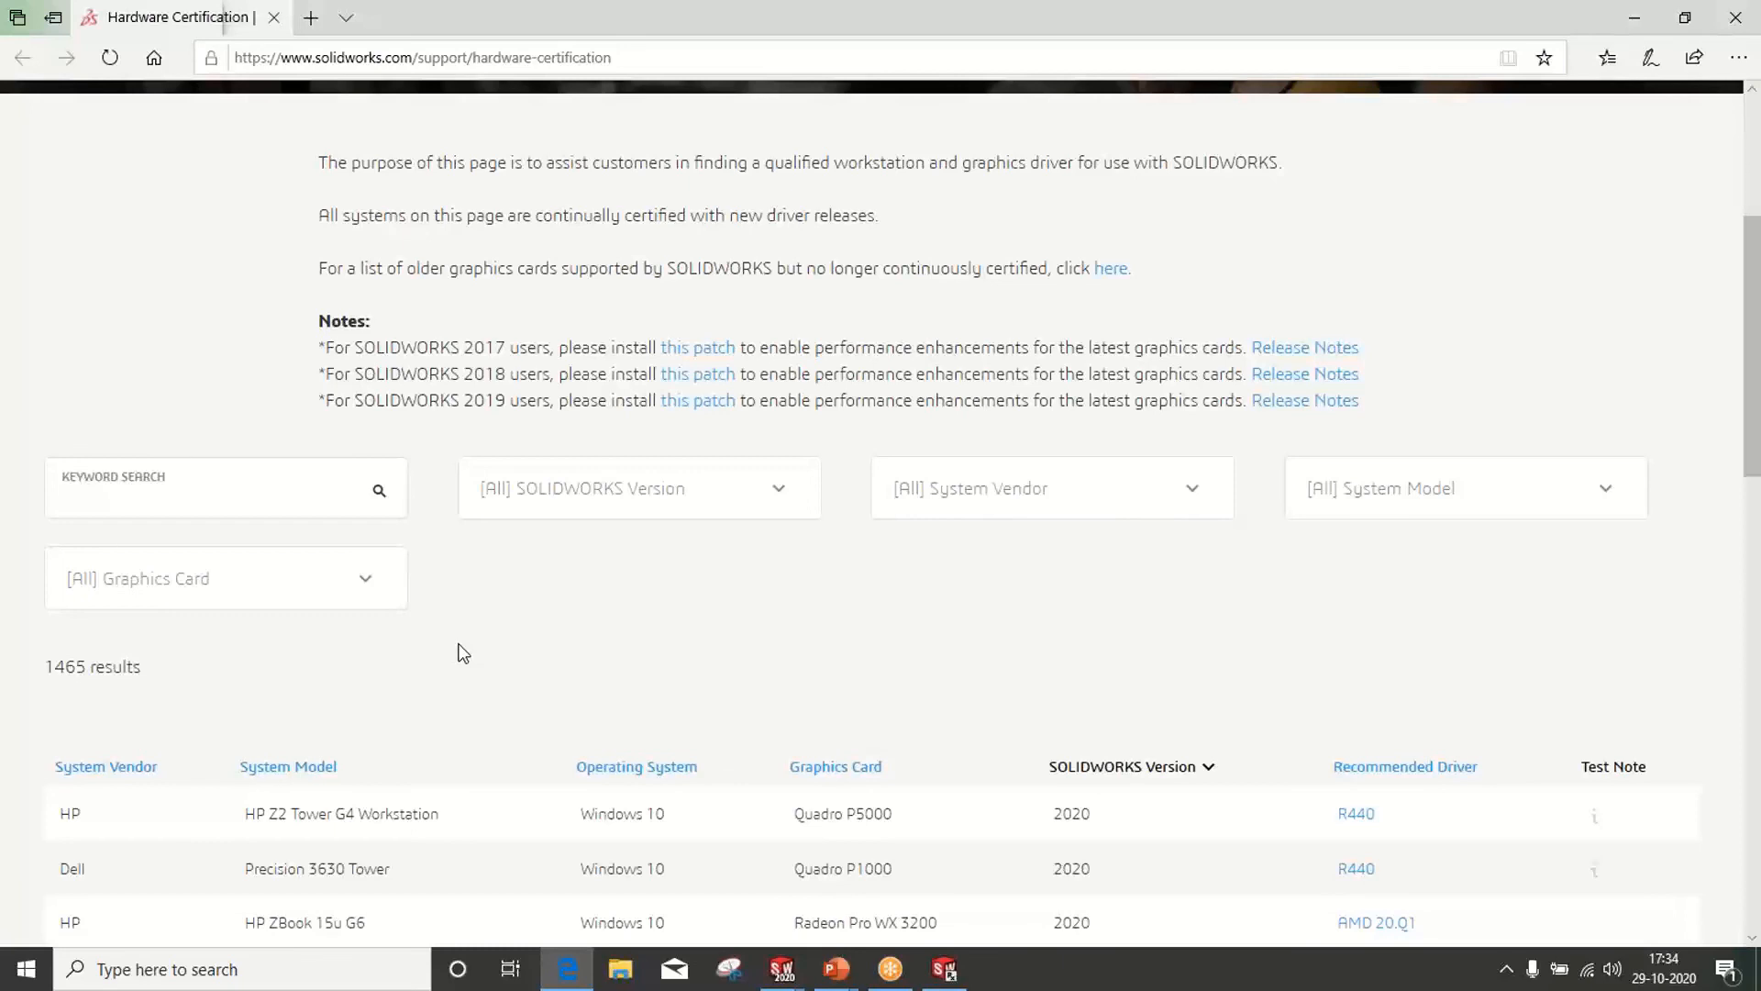
pyautogui.hotkey('alt', 'Tab')
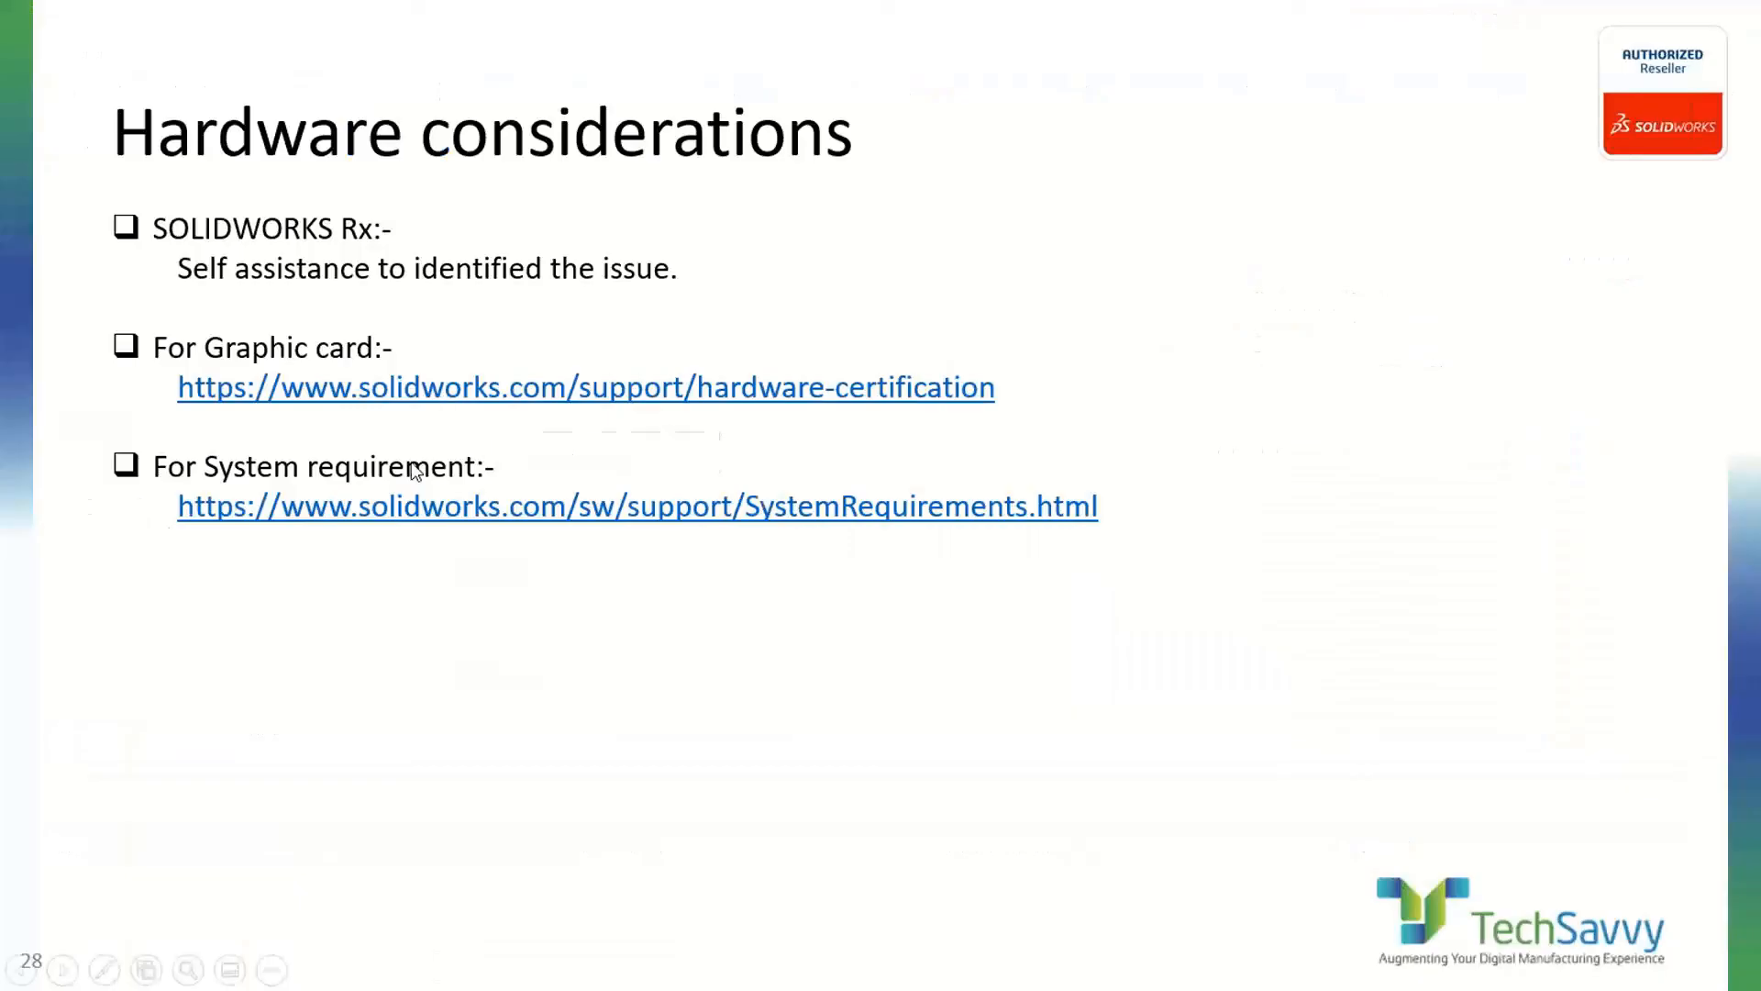